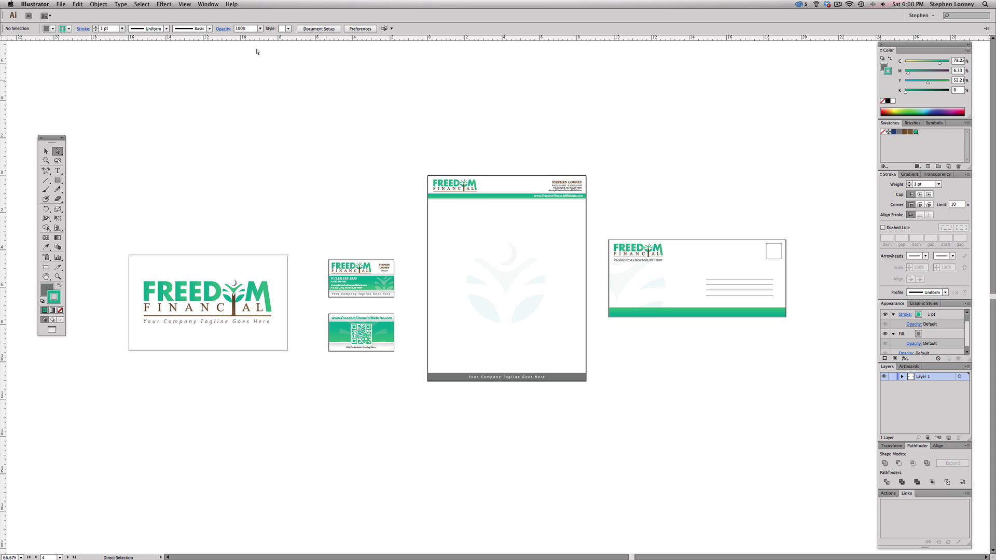
- Start a new document with 5 artboards spaced 2 in apart
click(62, 4)
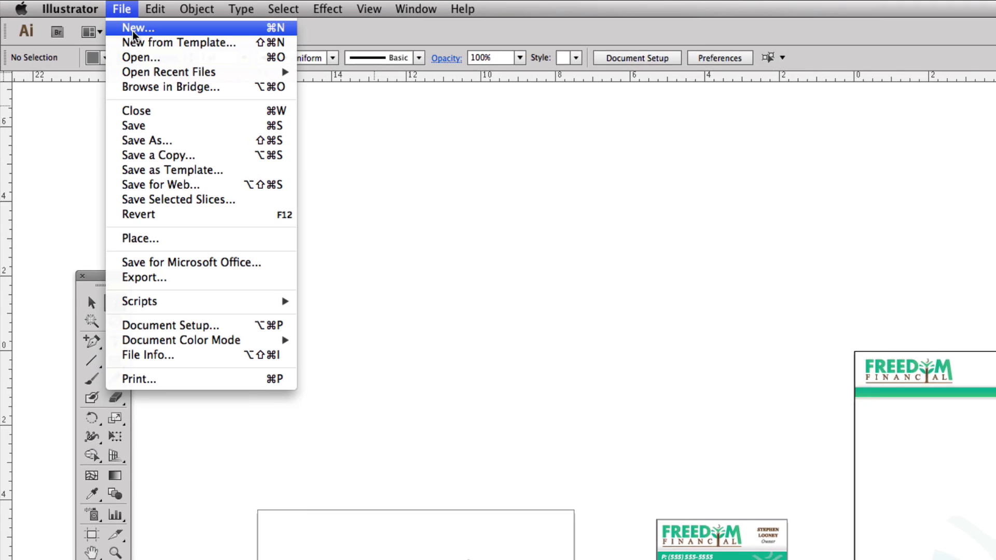
click(139, 30)
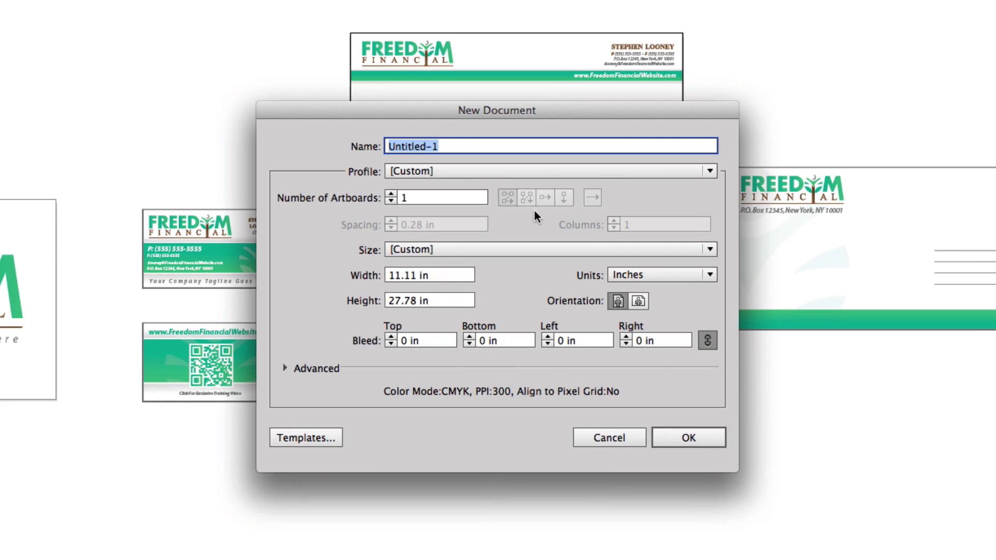
click(390, 195)
click(390, 195)
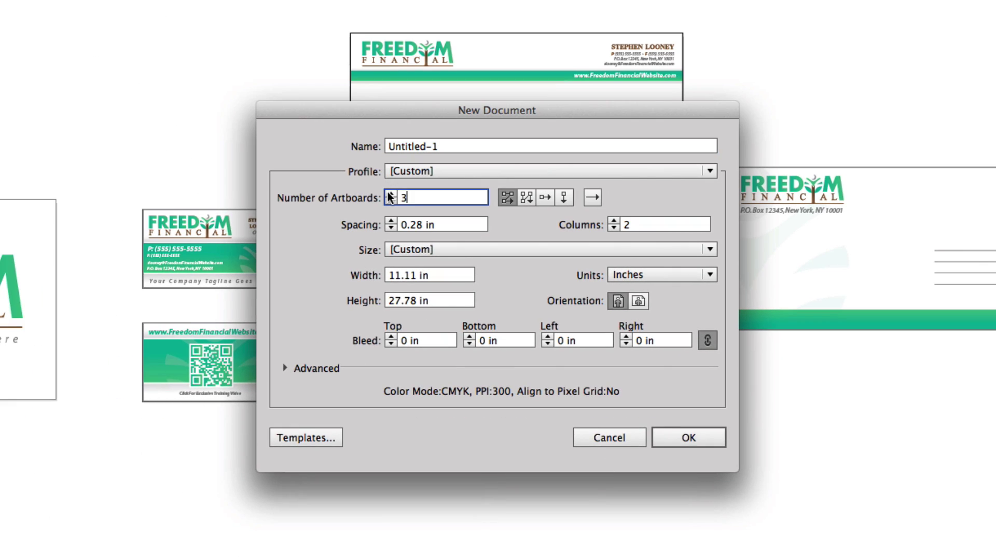
click(390, 222)
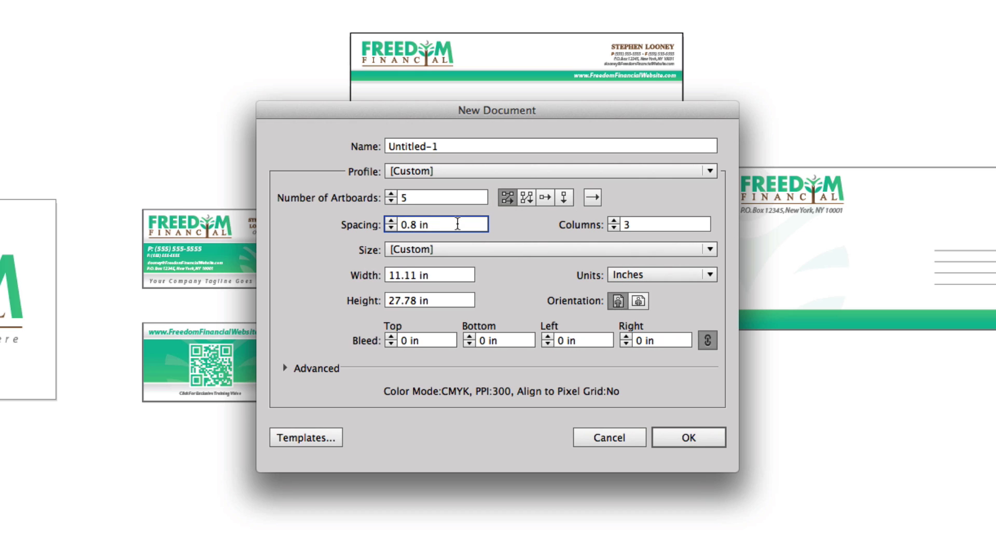
drag(457, 225, 336, 224)
text(2)
- Make the artboards Letter size with 0.125 in bleed and create the document
click(443, 251)
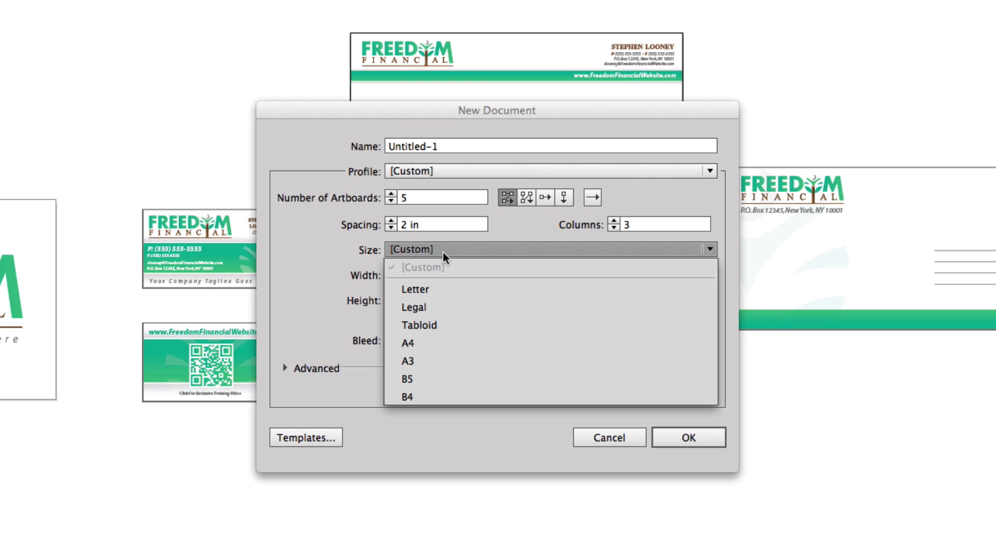
click(437, 291)
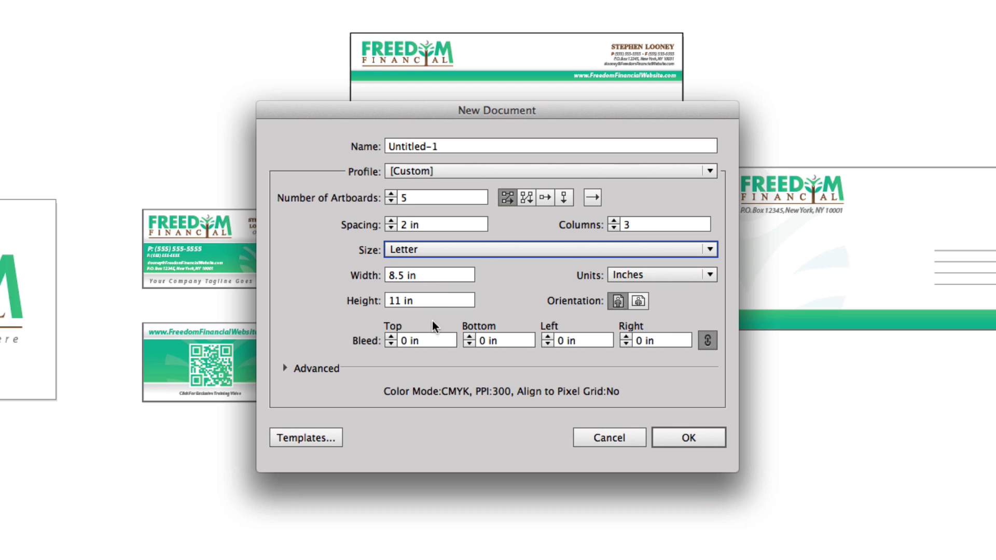
click(390, 336)
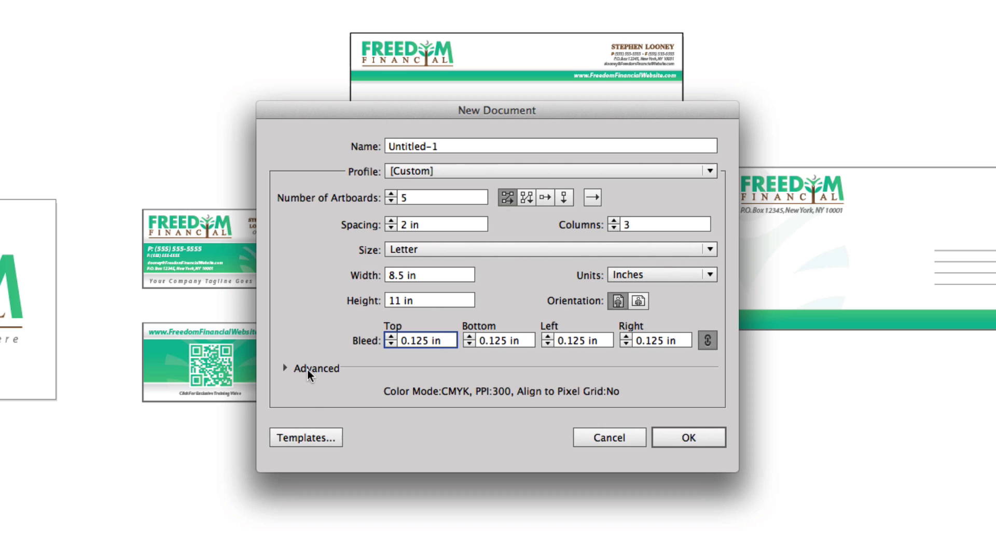
click(285, 369)
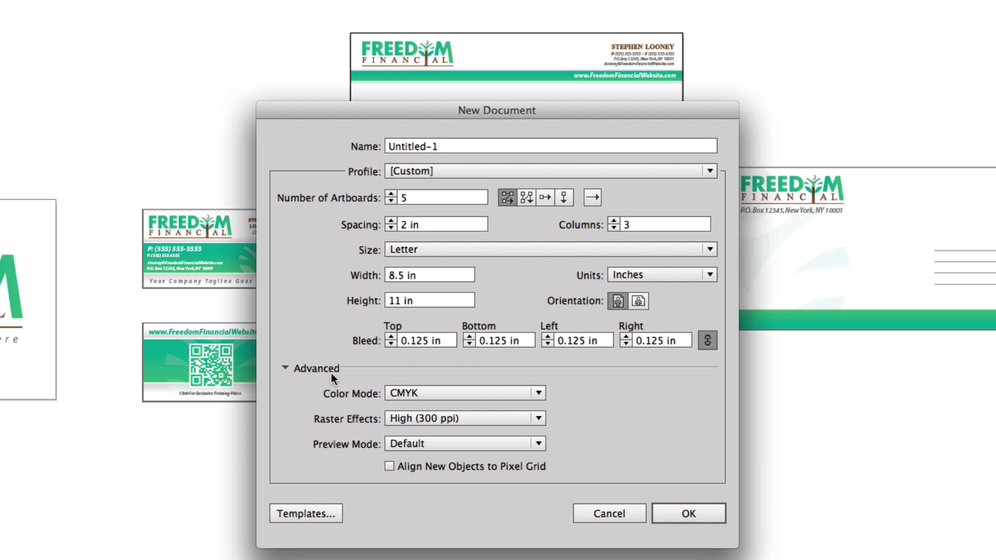
click(285, 368)
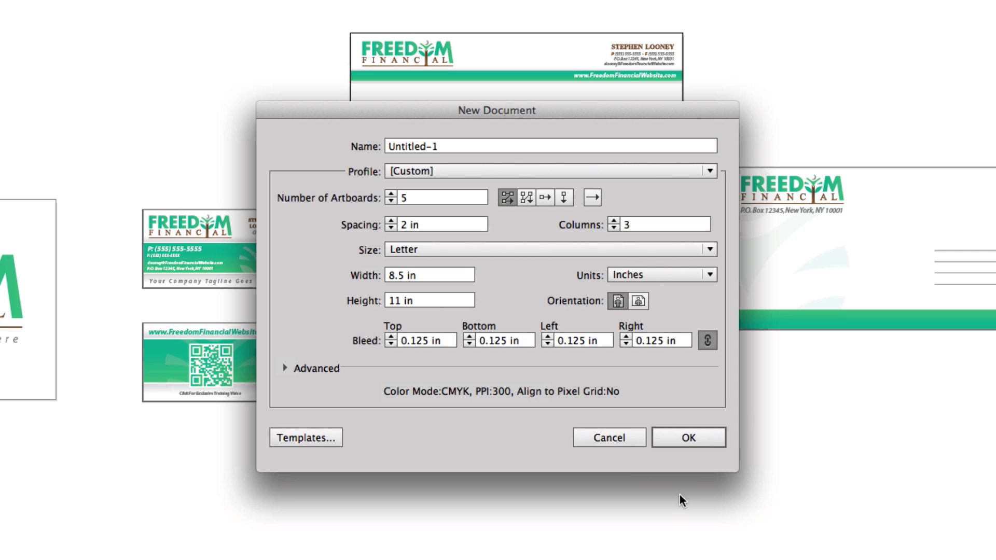
click(695, 436)
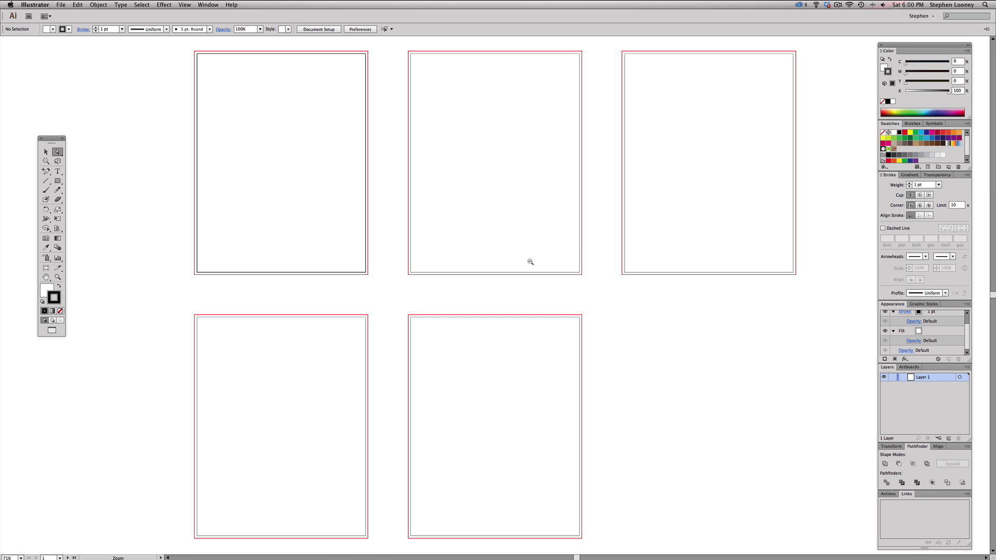
- Zoom out to all five artboards and shorten Artboard 1 to about 4.97 in tall
alt+super+click(528, 263)
drag(528, 262, 534, 263)
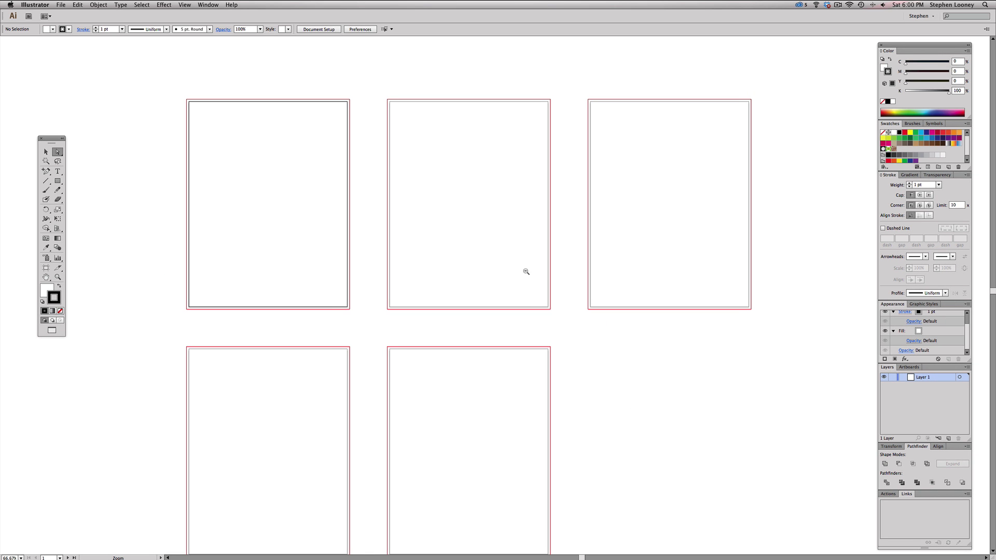
key(super+minus)
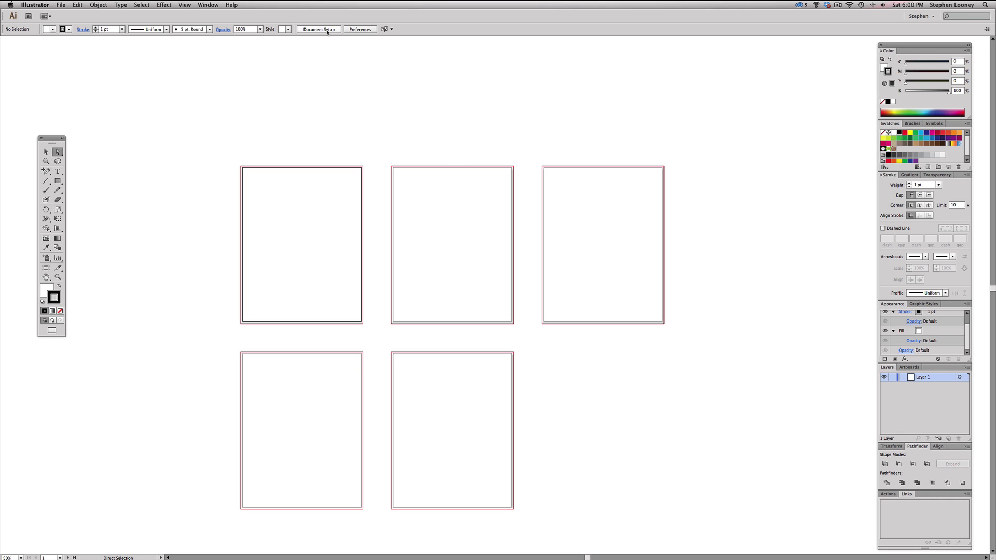
click(327, 30)
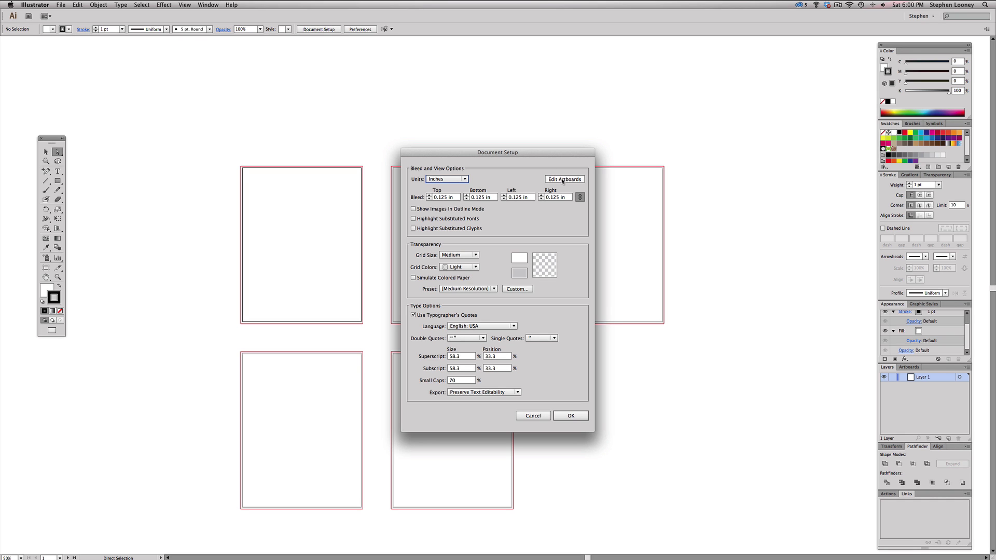
click(562, 179)
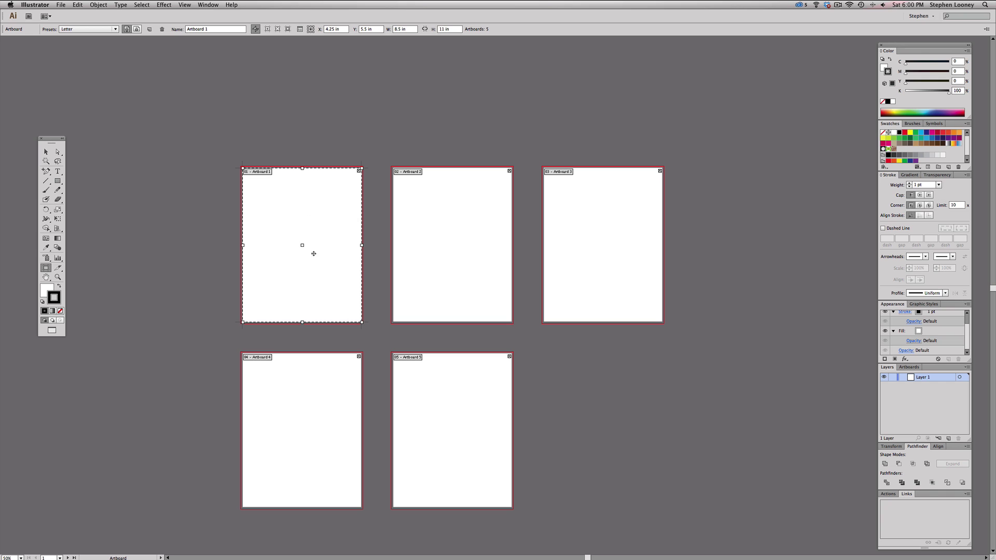
click(419, 213)
click(602, 220)
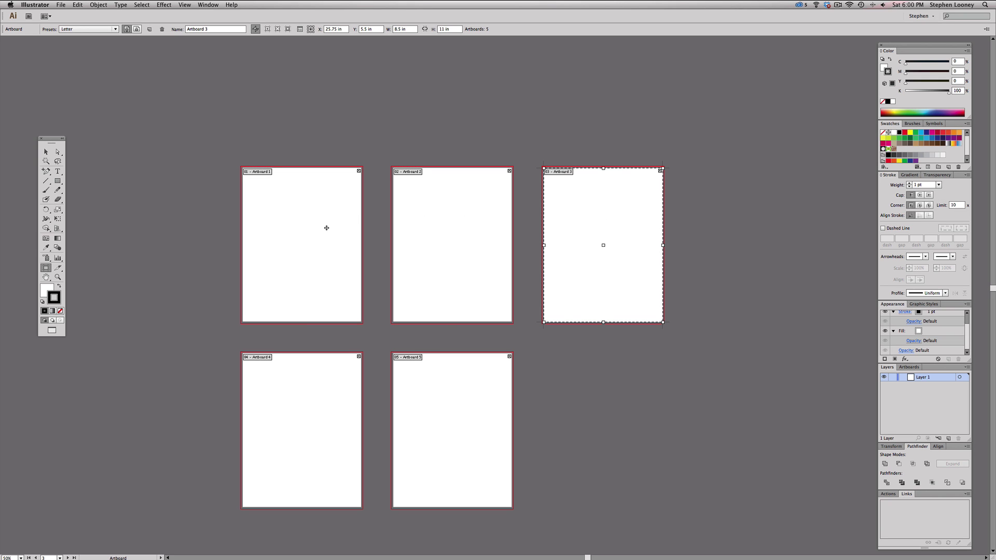
click(307, 224)
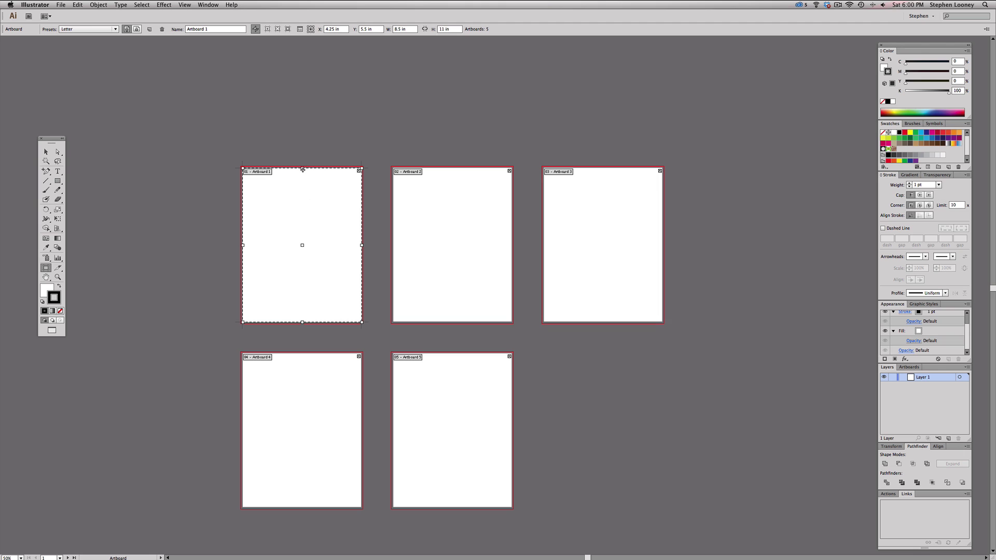
drag(303, 169, 340, 228)
key(space)
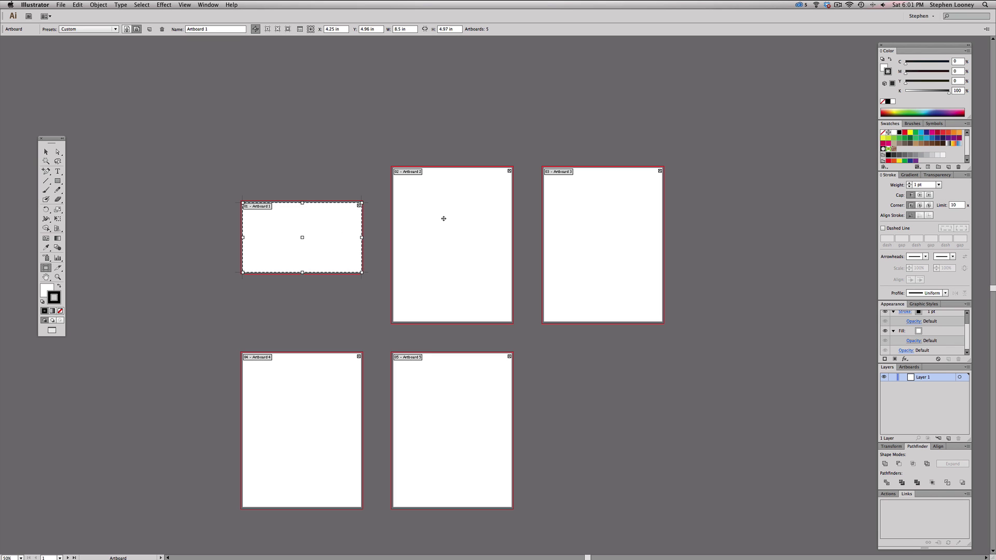
click(442, 201)
- Resize Artboard 2 to 3.5 × 2 in and move it beside Artboard 1
click(414, 29)
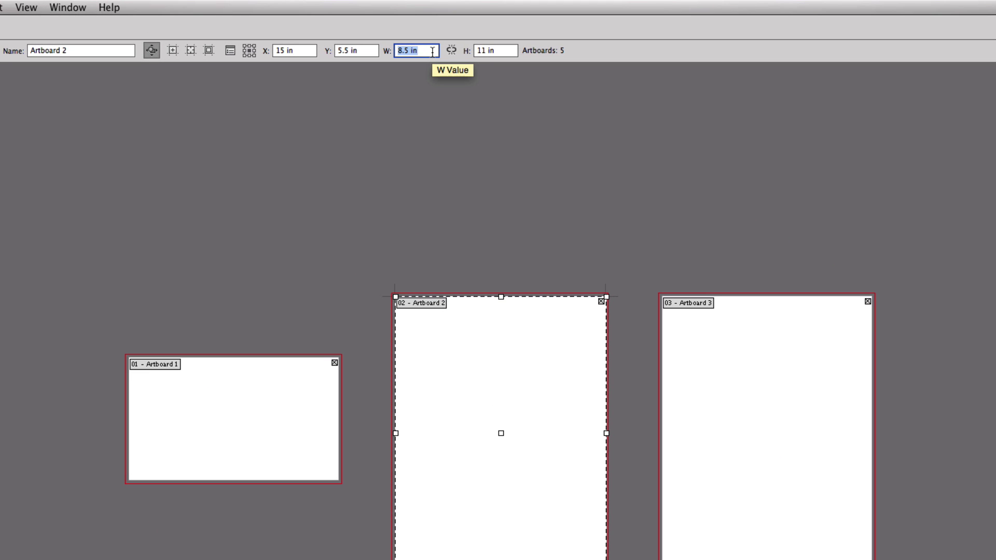
text(3.5)
key(Tab)
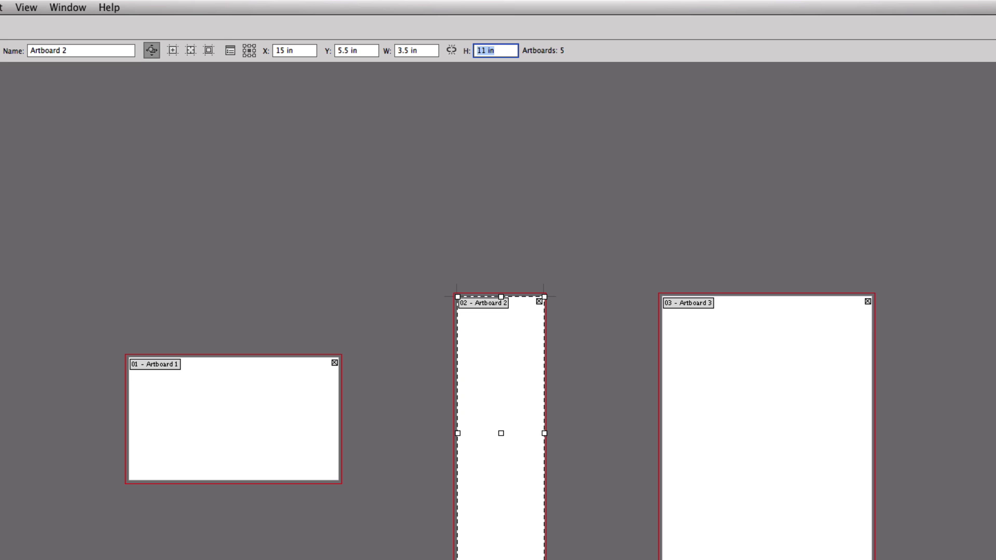
text(2)
key(Tab)
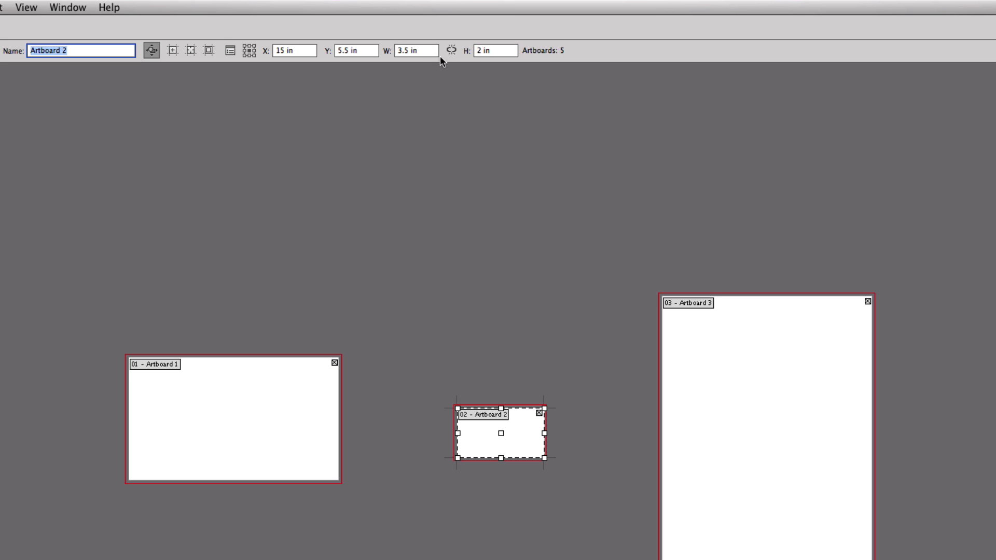
key(Escape)
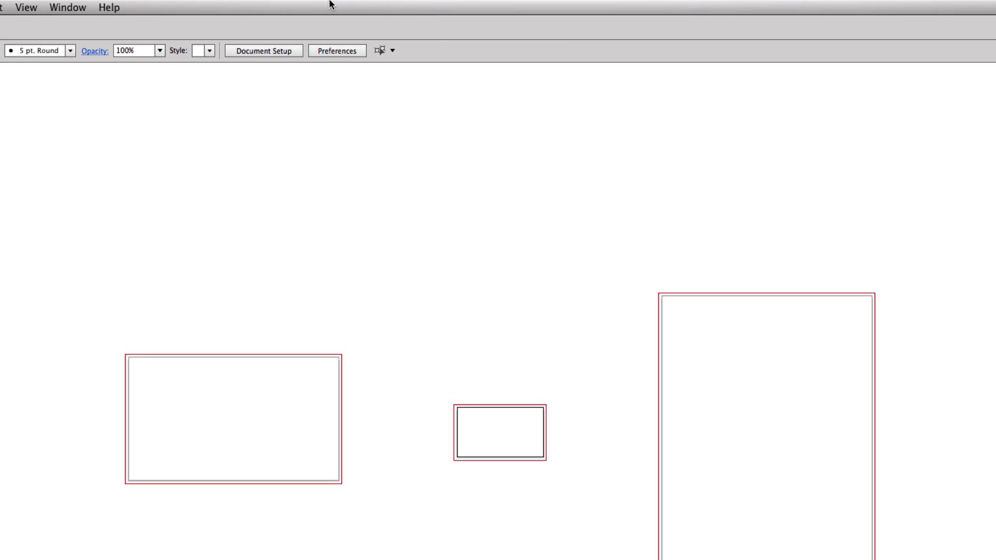
click(282, 53)
click(686, 313)
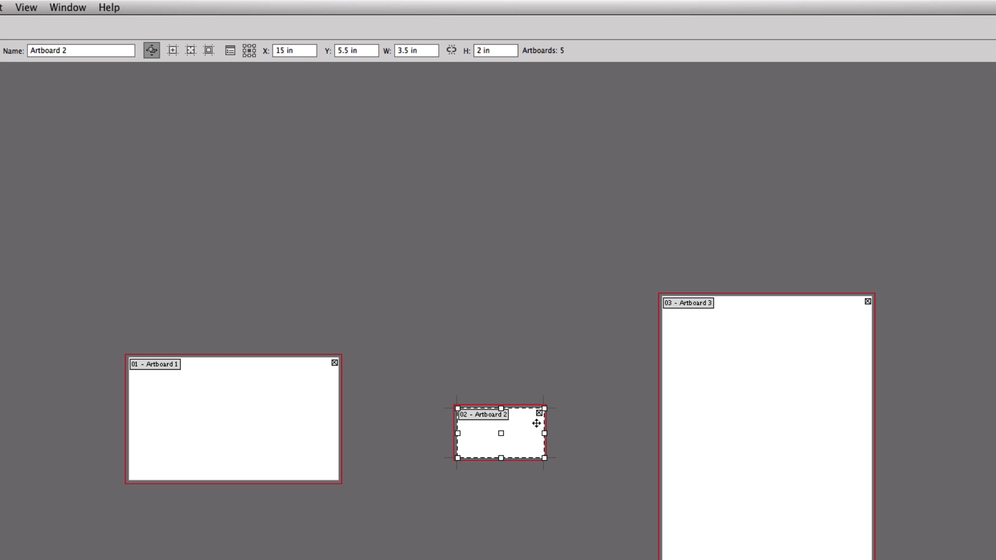
drag(502, 434, 443, 378)
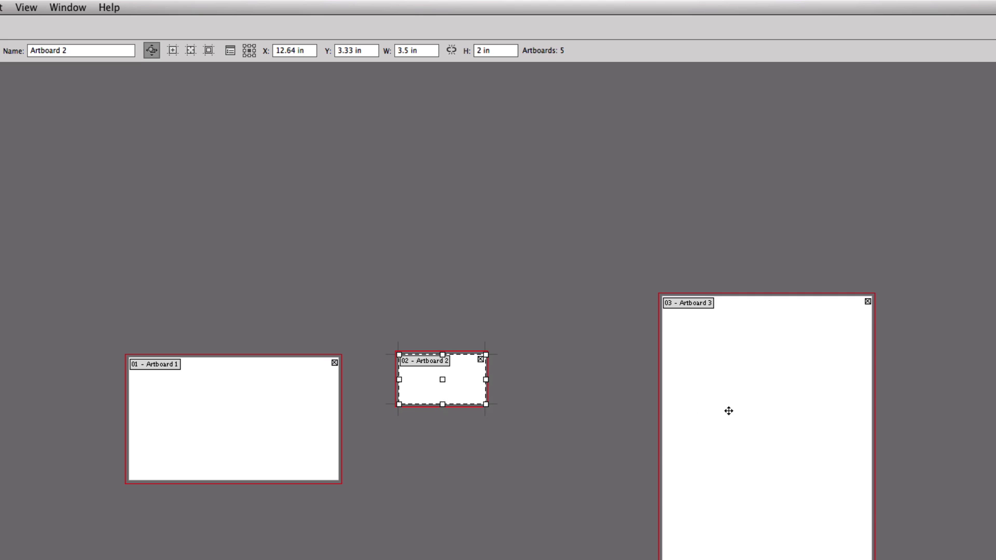
- Resize Artboard 3 to 3.5 × 2 in as well
click(727, 409)
double_click(421, 48)
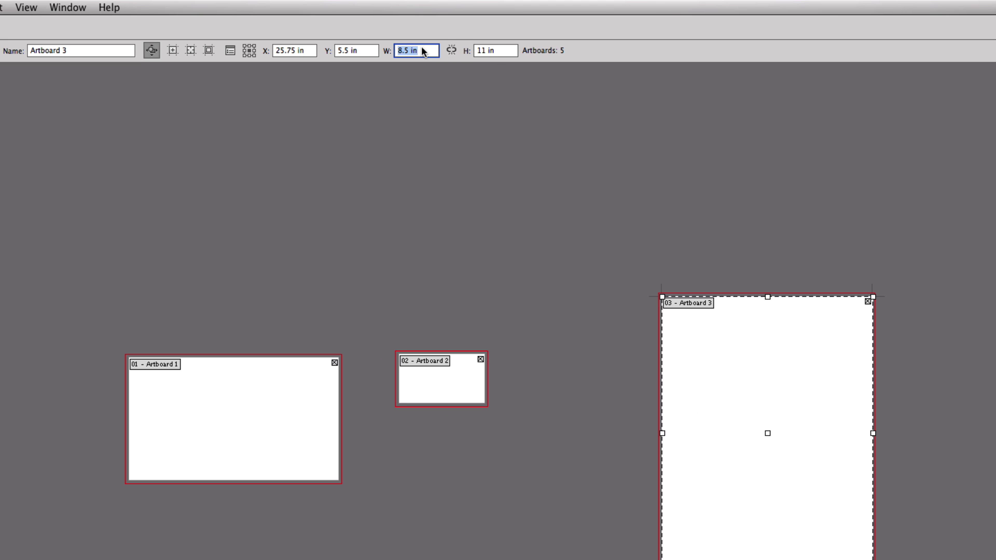
text(3.5)
key(Tab)
text(2)
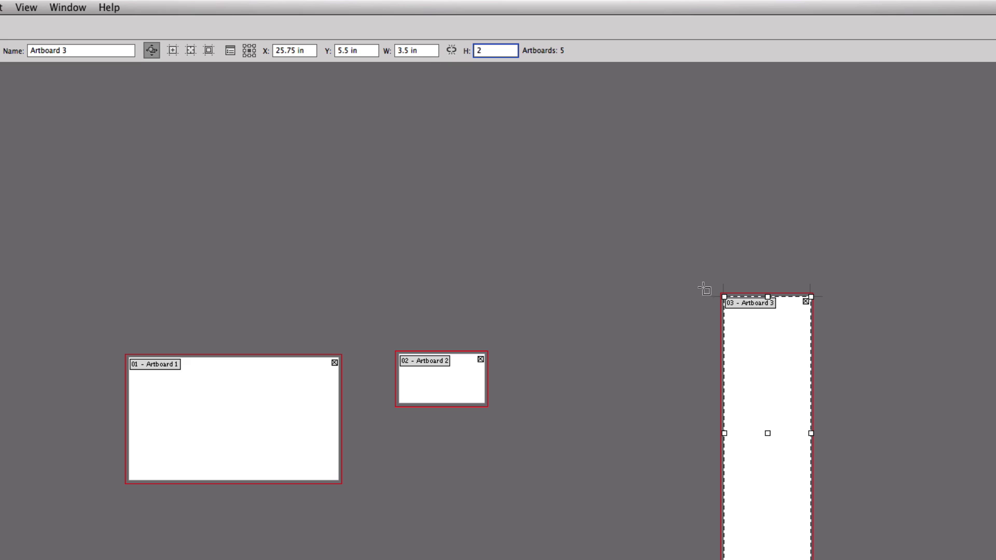
key(Return)
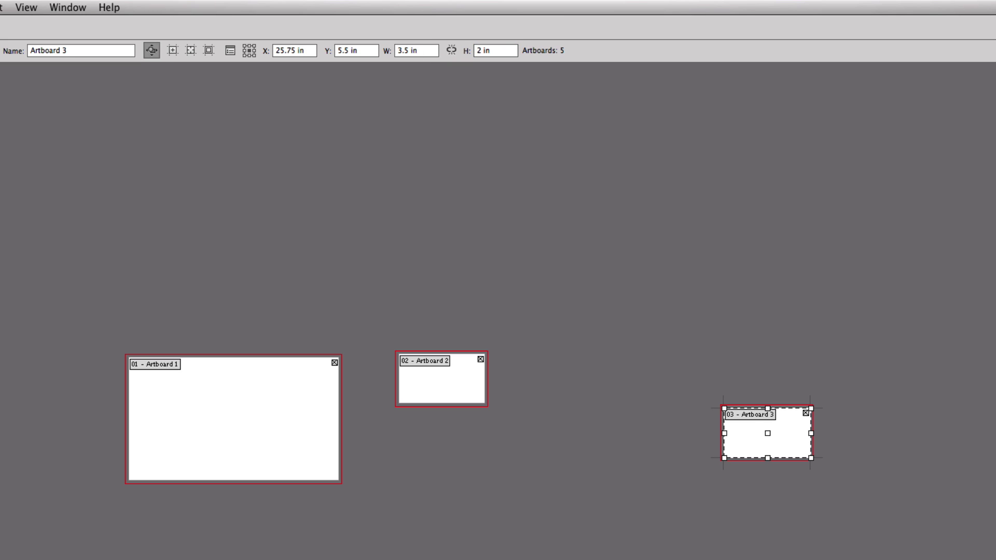
key(Escape)
click(264, 51)
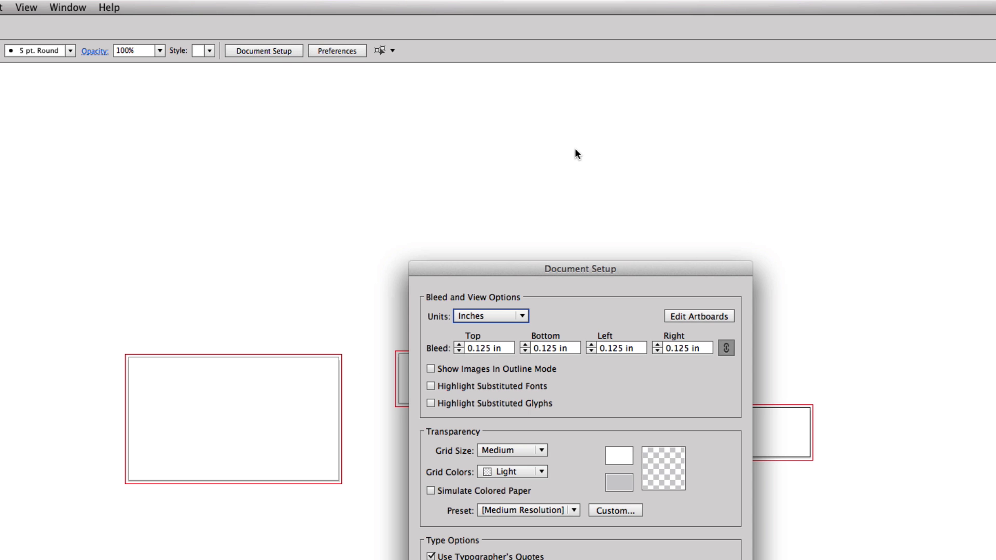
- Rearrange the artboards: Artboard 3 below Artboard 2, Artboard 4 to the upper right
click(698, 316)
drag(759, 455, 445, 473)
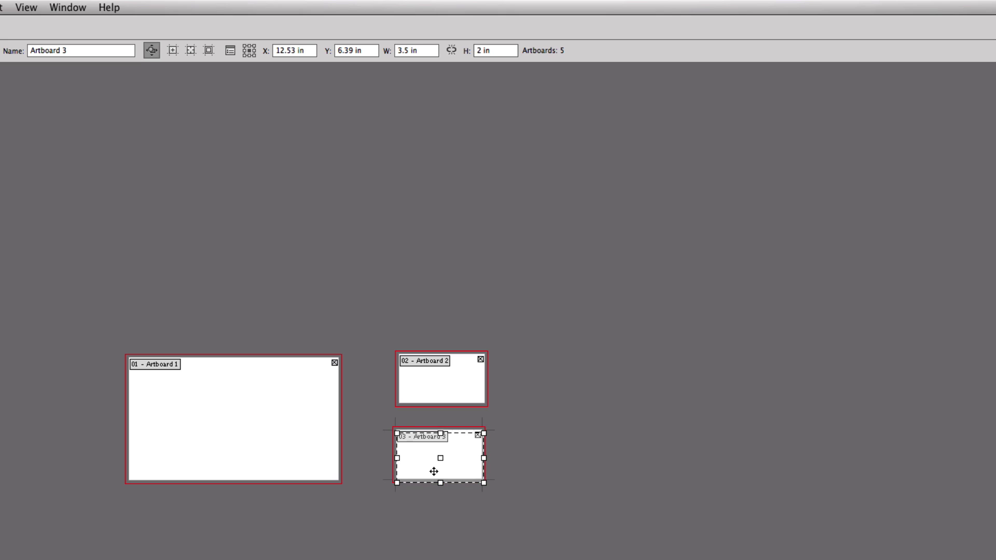
drag(442, 365, 441, 372)
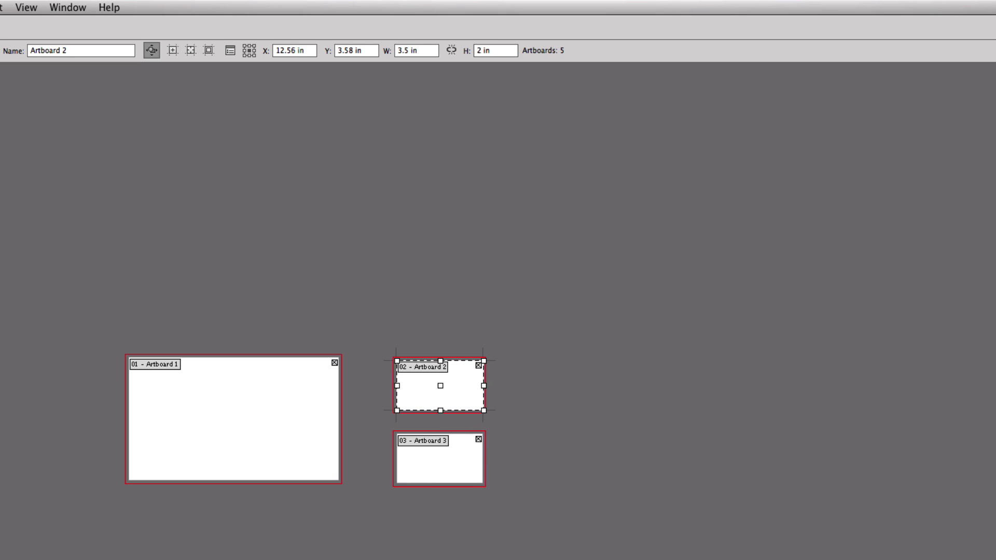
drag(292, 397, 515, 181)
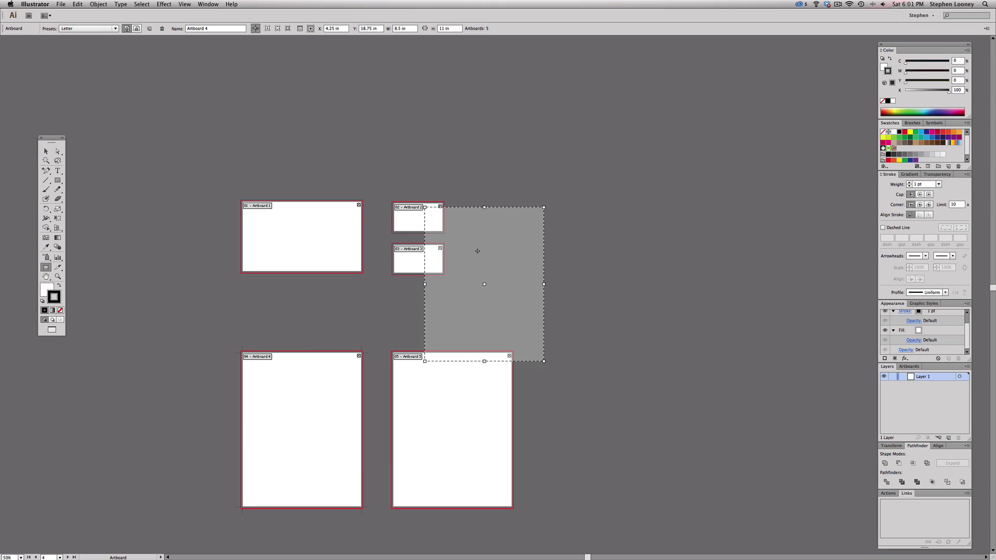
- Make Artboard 5 9.5 in wide and landscape, and place it right of Artboard 4
click(441, 424)
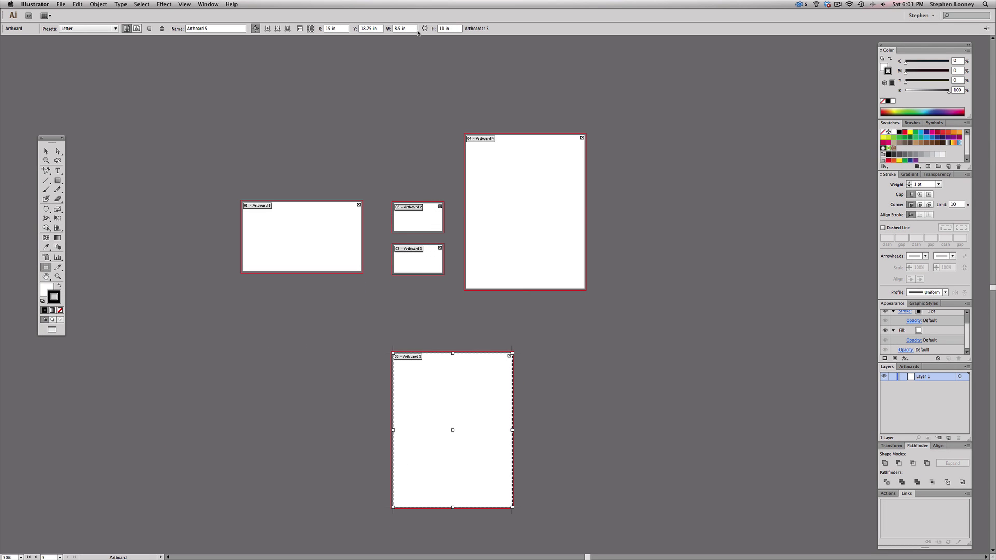
click(412, 29)
text(9.5)
key(Tab)
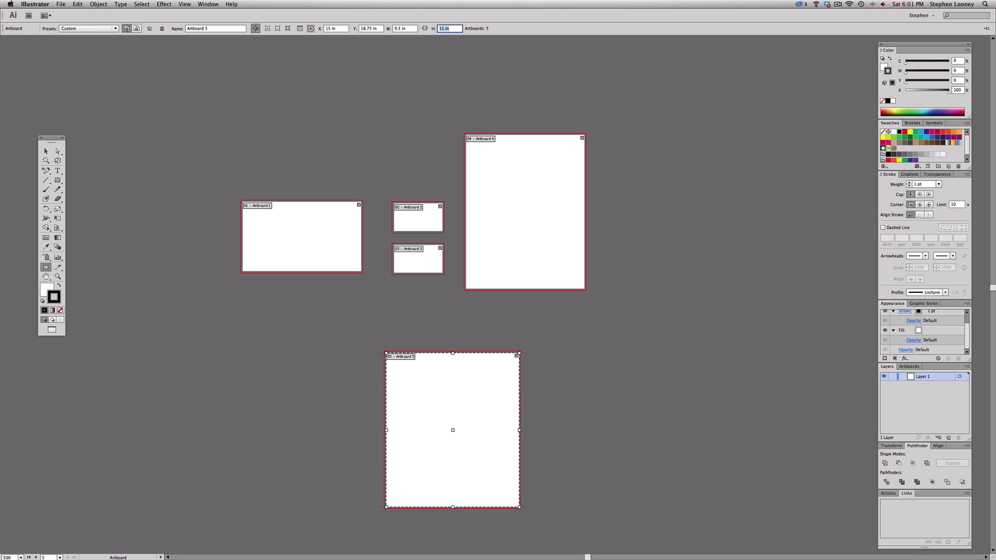
text(2)
text(.125)
key(Return)
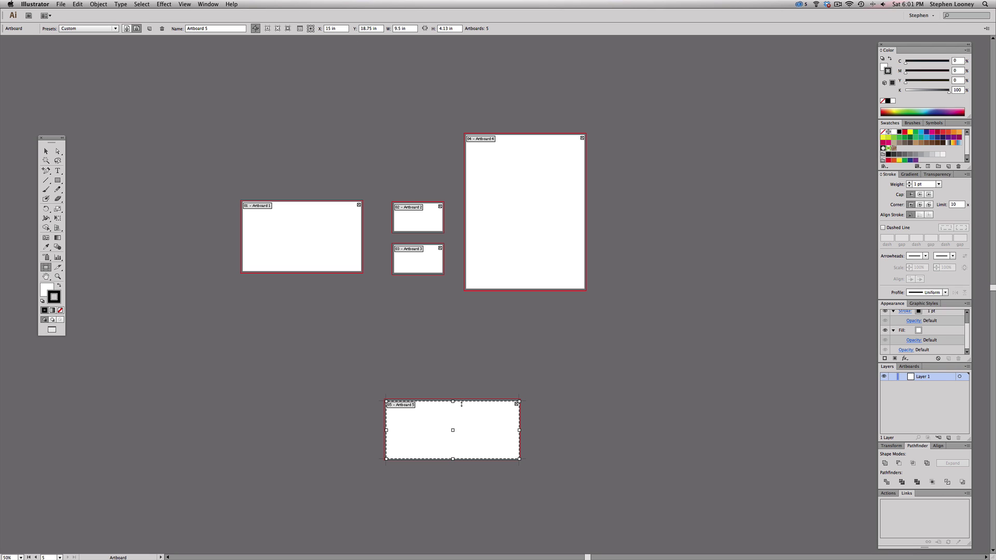
drag(464, 417, 684, 192)
drag(536, 179, 534, 194)
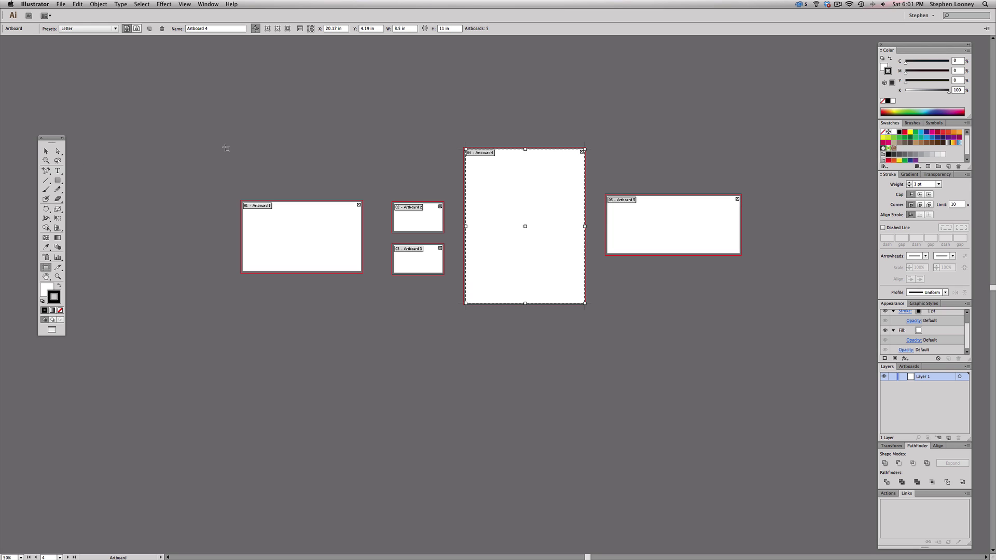
click(45, 151)
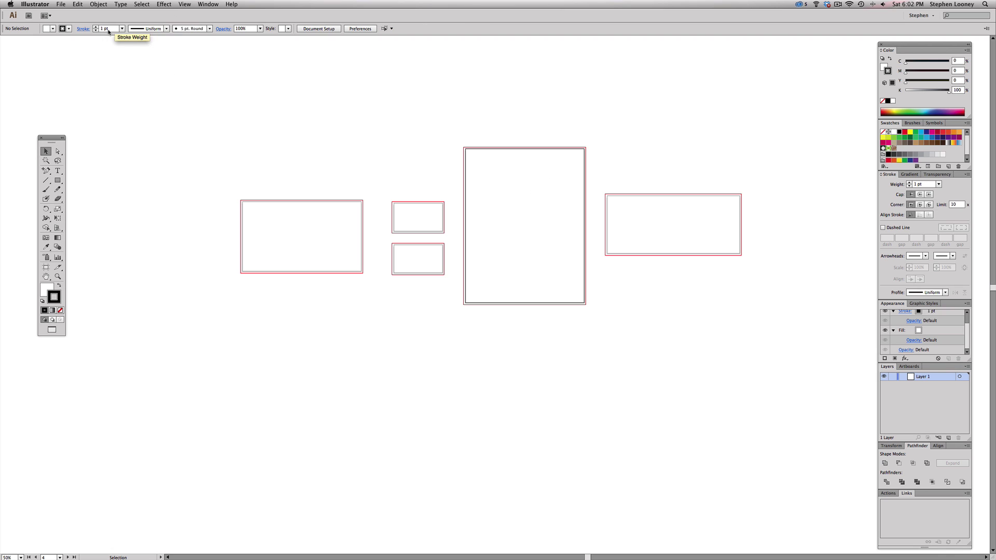
- Copy the Freedom Financial logo from LetterF.ai and paste it onto Artboard 1 of Untitled-1
key(f)
key(f)
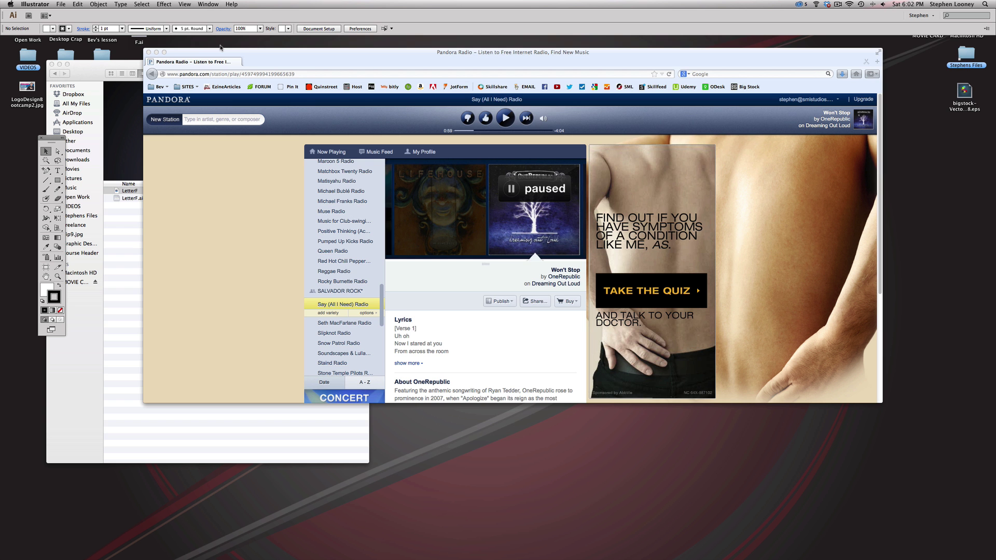
click(131, 61)
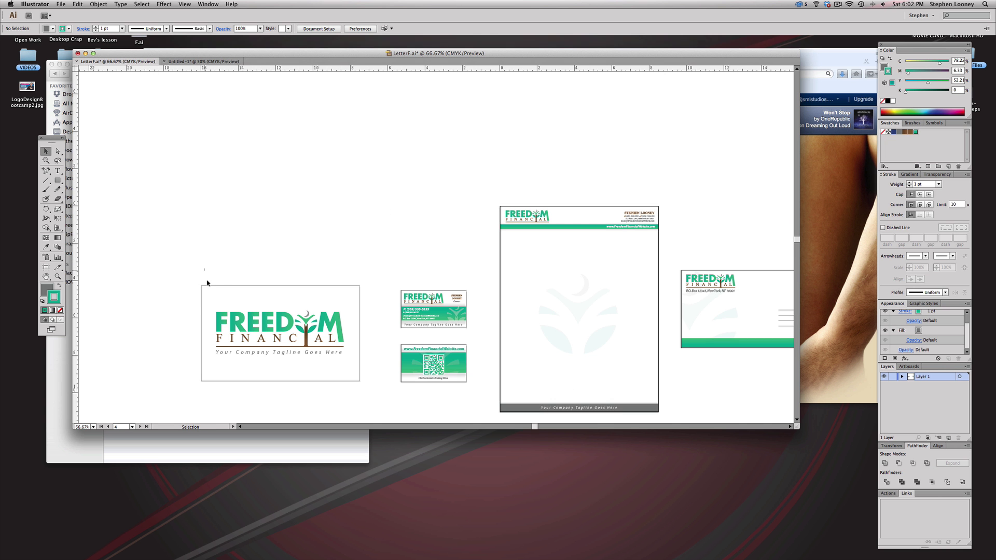
drag(205, 270, 361, 389)
key(super+Tab)
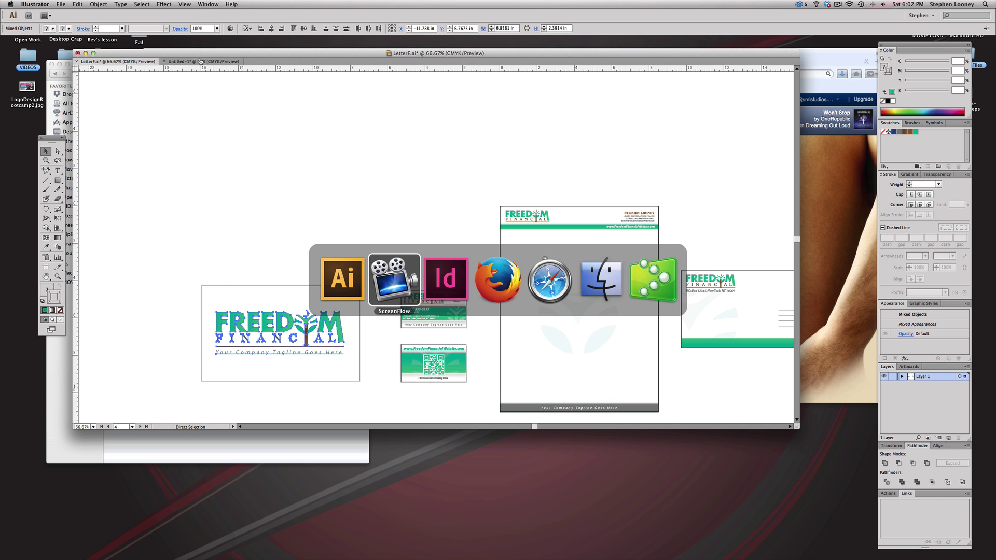
click(199, 61)
key(f)
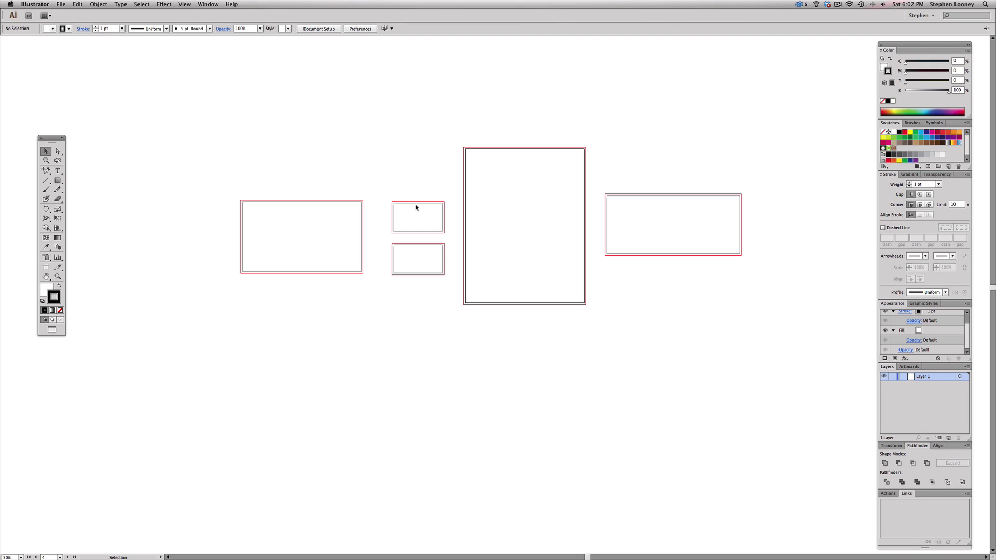
key(super+v)
drag(501, 288, 309, 229)
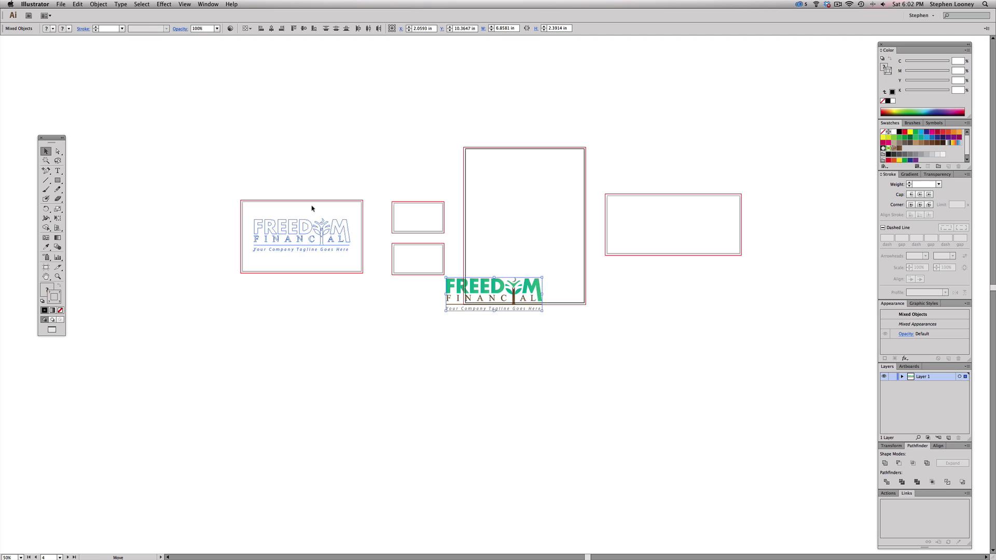
drag(182, 145, 726, 329)
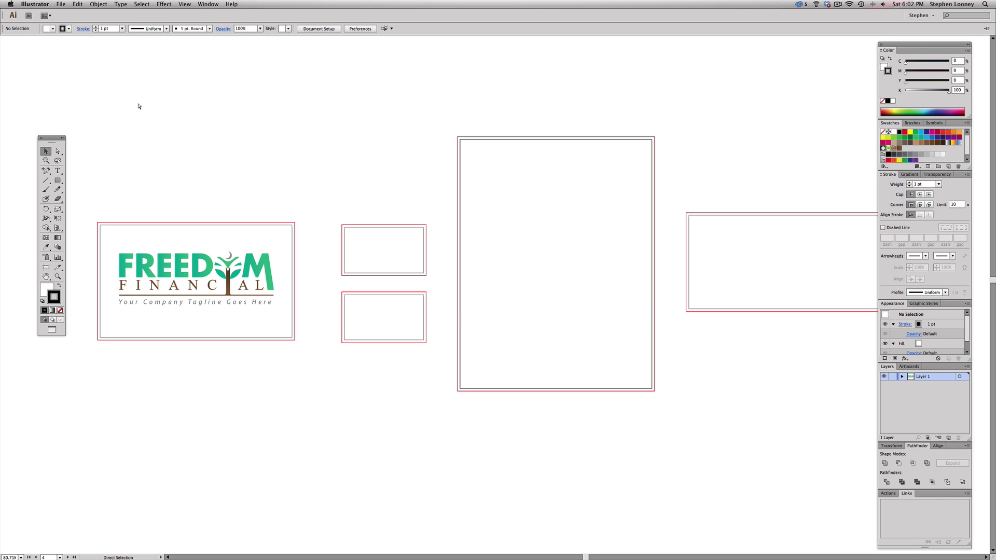
key(super+Tab)
- Paste the letterhead, card and envelope artwork from LetterF.ai above the Untitled-1 artboards
click(339, 287)
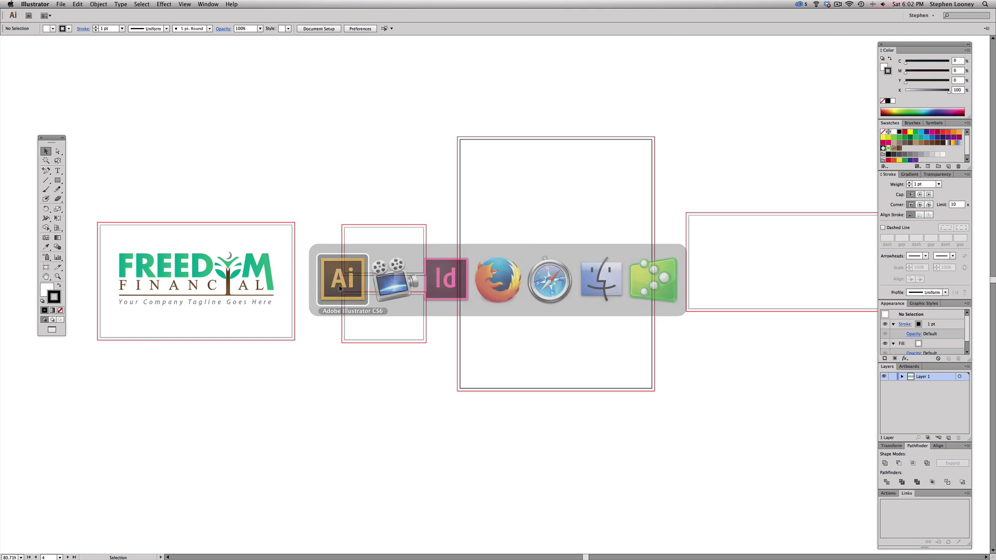
key(f)
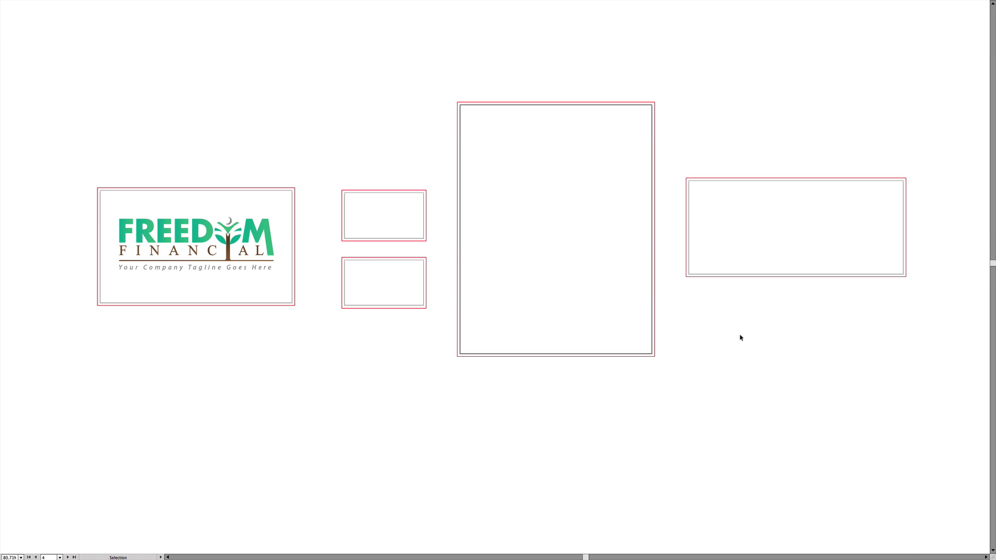
key(f)
drag(797, 427, 987, 555)
click(116, 61)
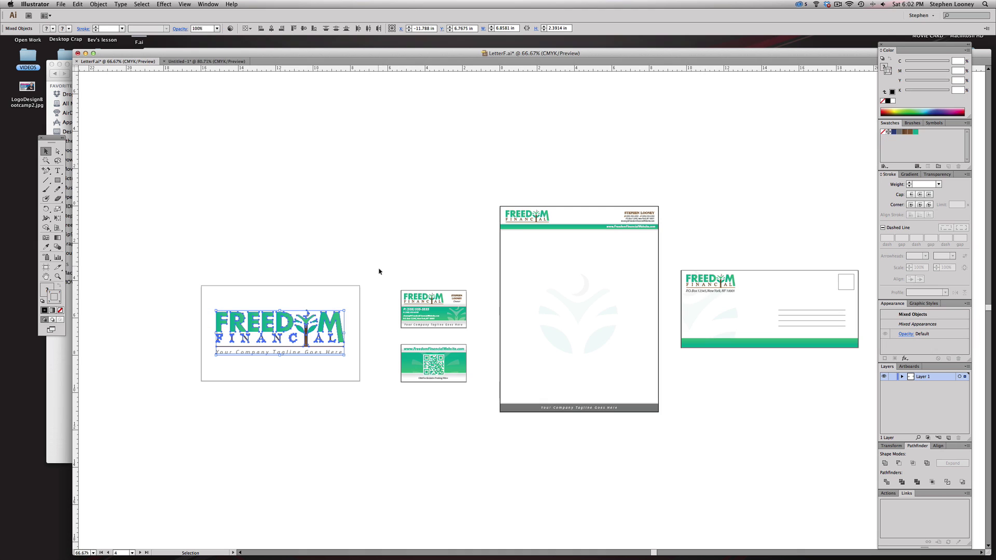
drag(378, 266, 877, 488)
click(200, 63)
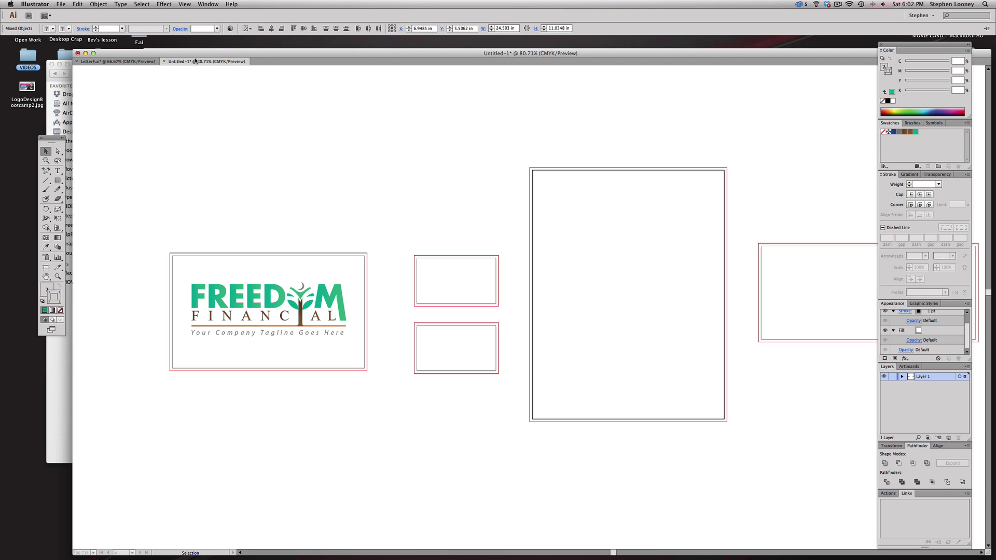
key(super+v)
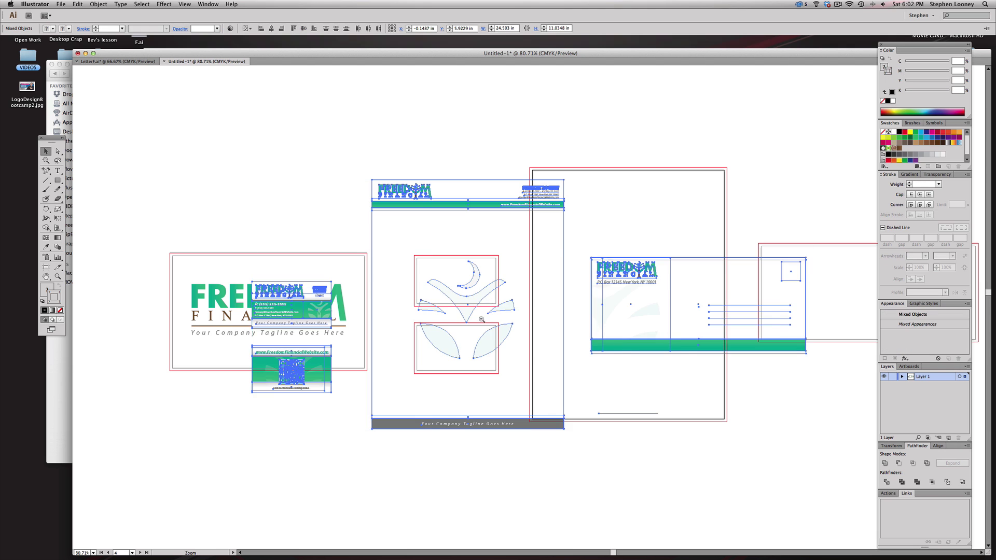
key(super+minus)
drag(526, 350, 621, 111)
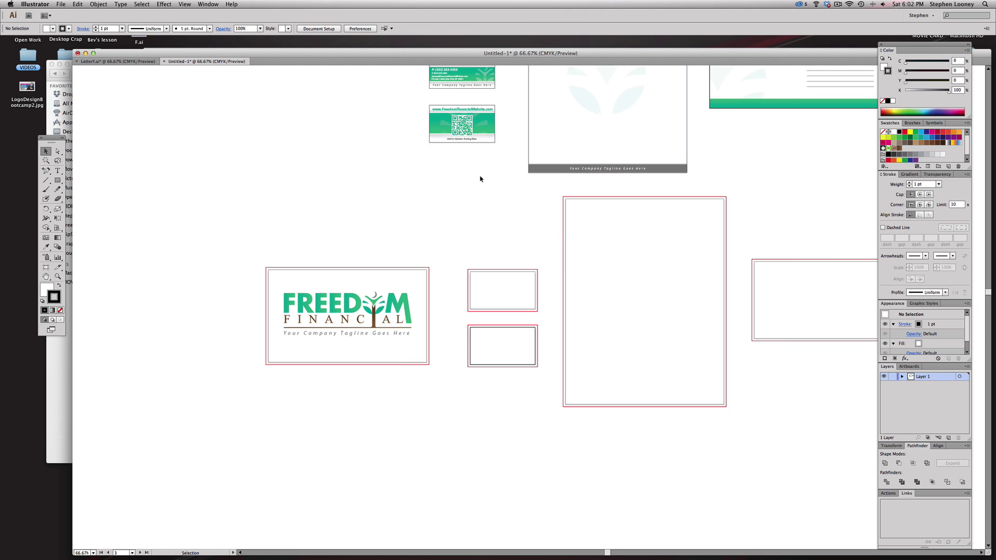
- Move the business cards near the card artboards, placing the front card beside the QR card
scroll(467, 150, up, 2)
drag(405, 71, 498, 216)
drag(482, 109, 486, 226)
click(508, 242)
drag(392, 174, 614, 425)
drag(588, 274, 455, 259)
drag(325, 107, 467, 174)
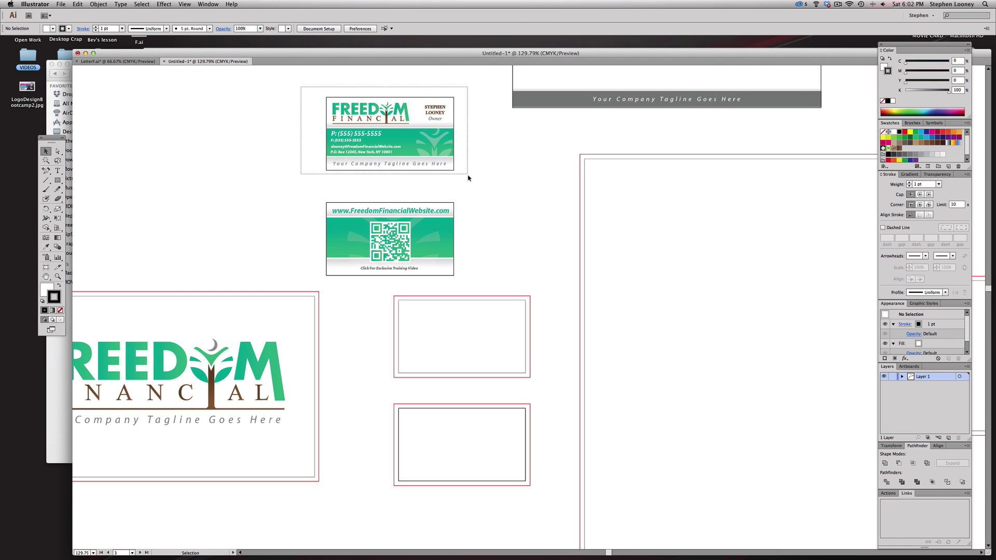
drag(377, 114, 486, 215)
click(556, 299)
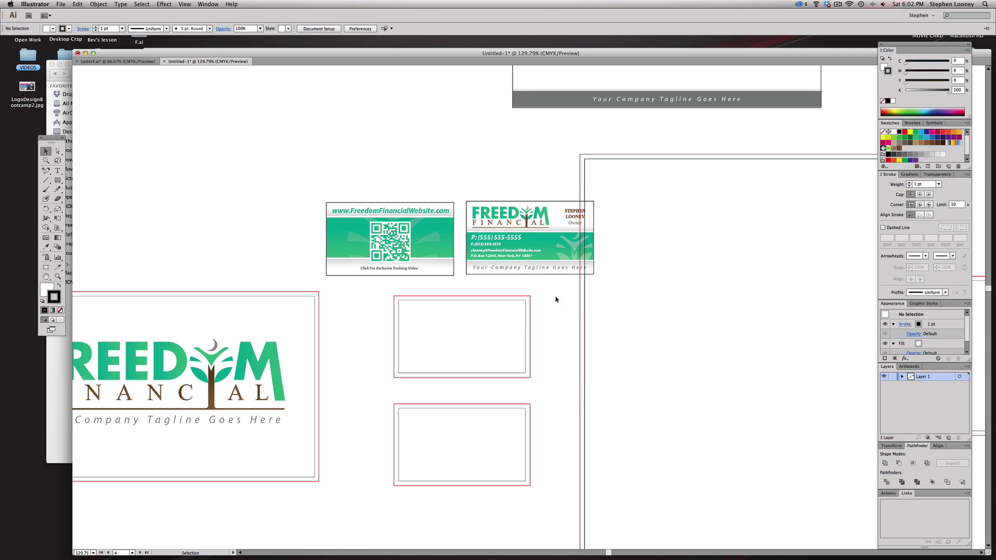
- Hide the red artboard guides via View > Guides
click(182, 4)
mouse_move(200, 220)
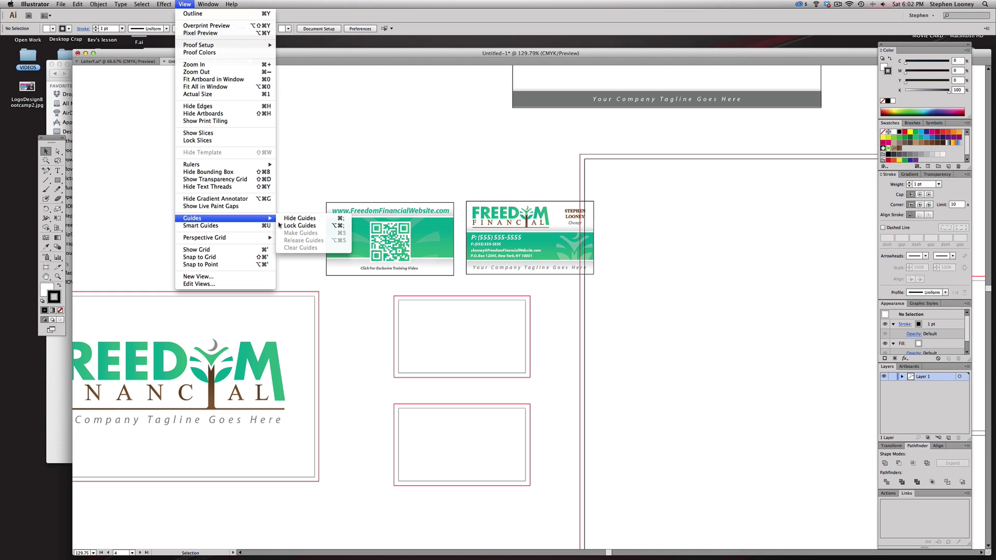
click(298, 218)
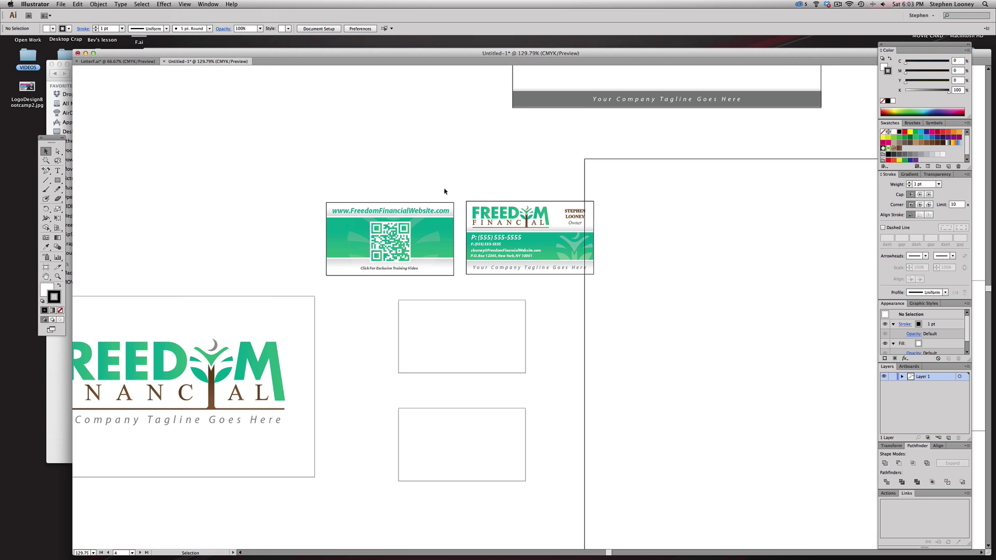
- Copy the FREEDOM logo from the right business card onto the upper empty card
click(492, 213)
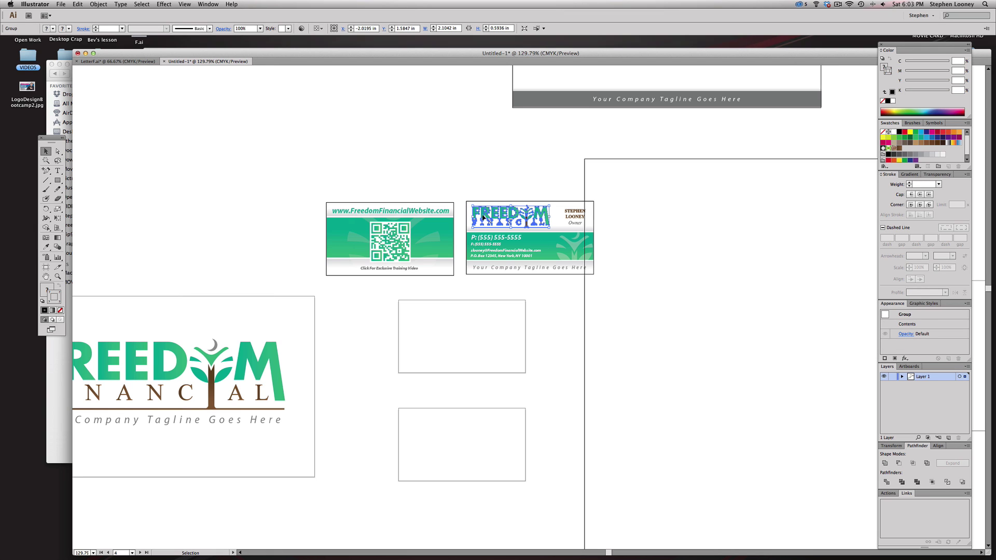
drag(482, 217, 418, 316)
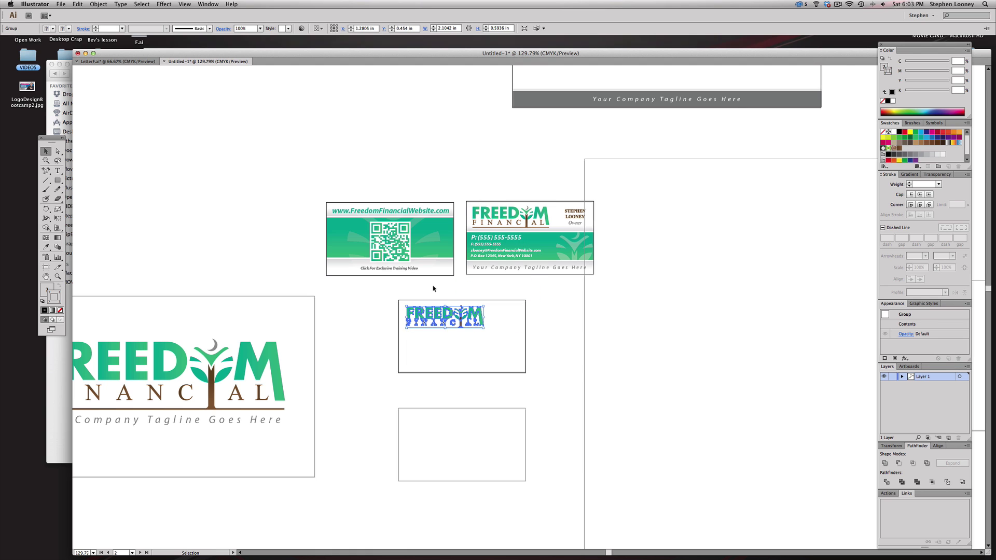
click(463, 291)
drag(285, 166, 674, 516)
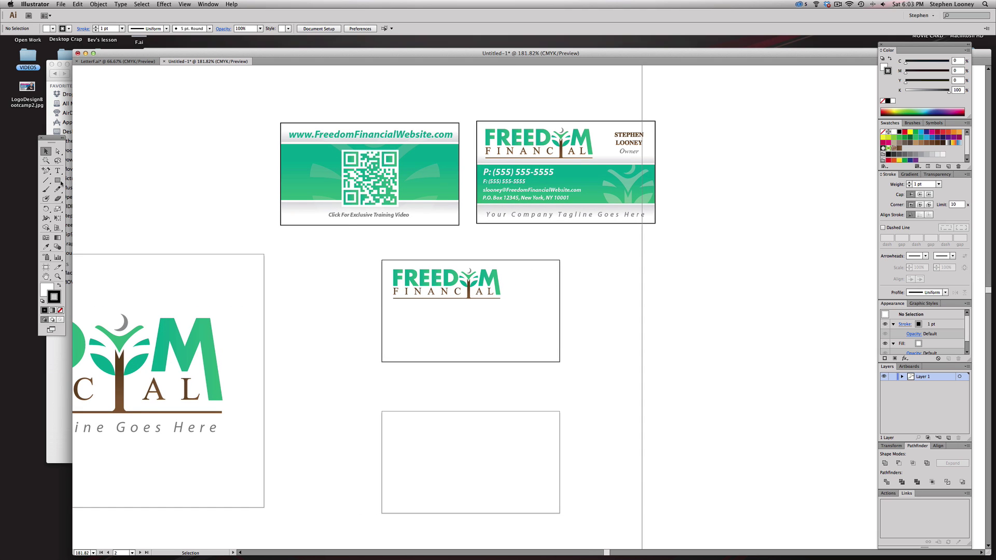
- Pick the Rectangle tool and pan the card artboards into the centre of the view
click(55, 182)
key(f)
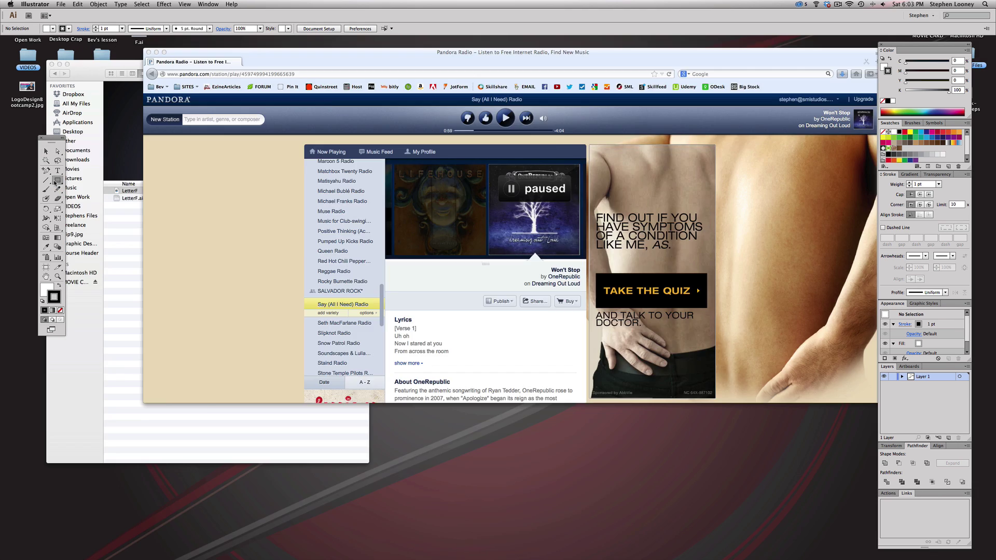
key(space)
drag(318, 280, 582, 336)
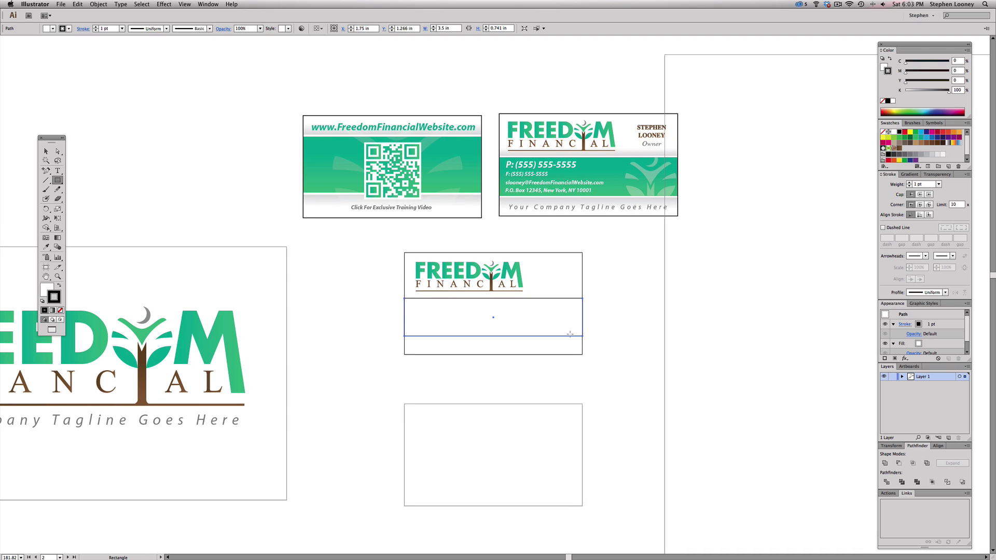
- Remove the rectangle's stroke and fill it with the card's green gradient via the Eyedropper
click(60, 309)
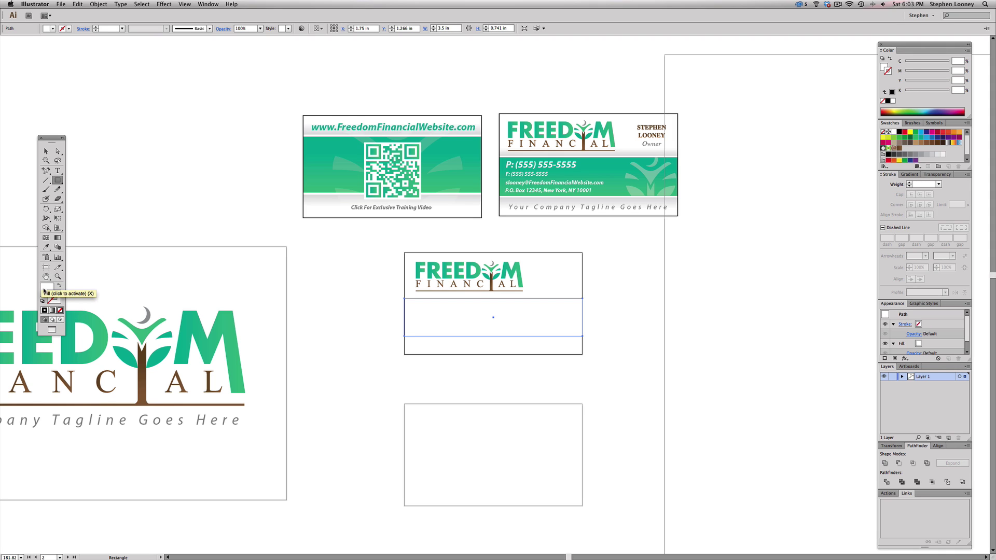
click(46, 291)
click(50, 248)
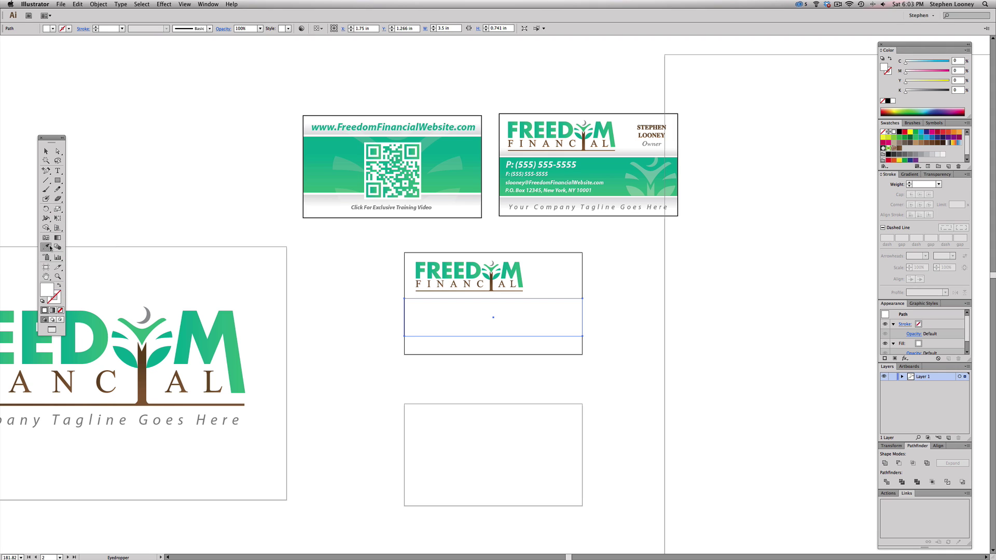
click(478, 148)
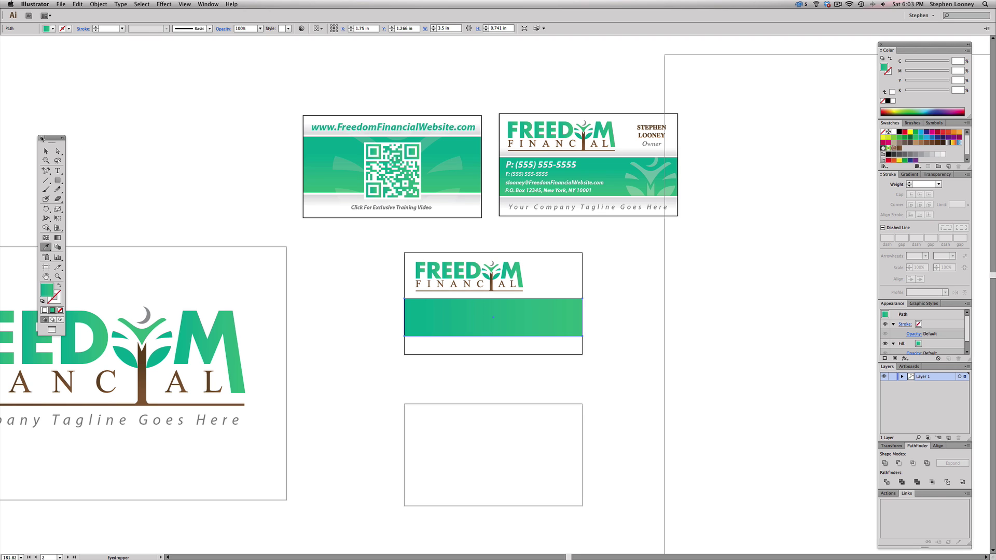
click(45, 151)
click(390, 265)
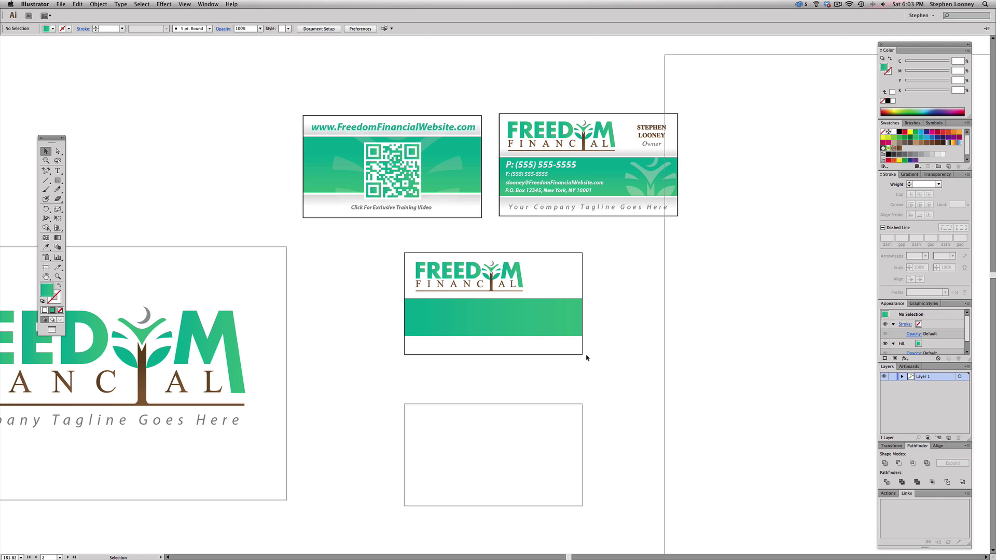
- Nudge the green bar down, stretch it to 0.8106 in tall, and fill the copy dark red
drag(503, 320, 503, 321)
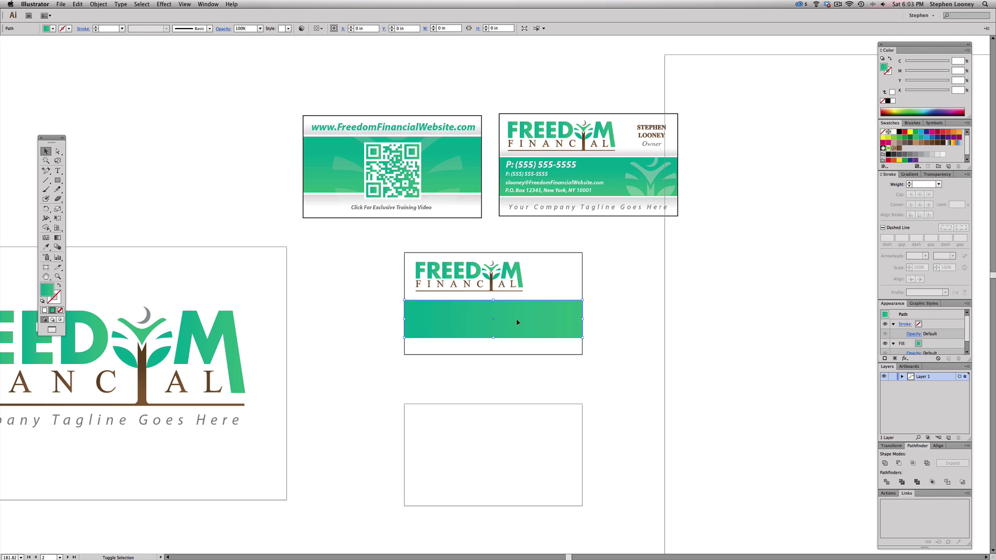
click(674, 322)
click(559, 319)
drag(312, 102, 665, 433)
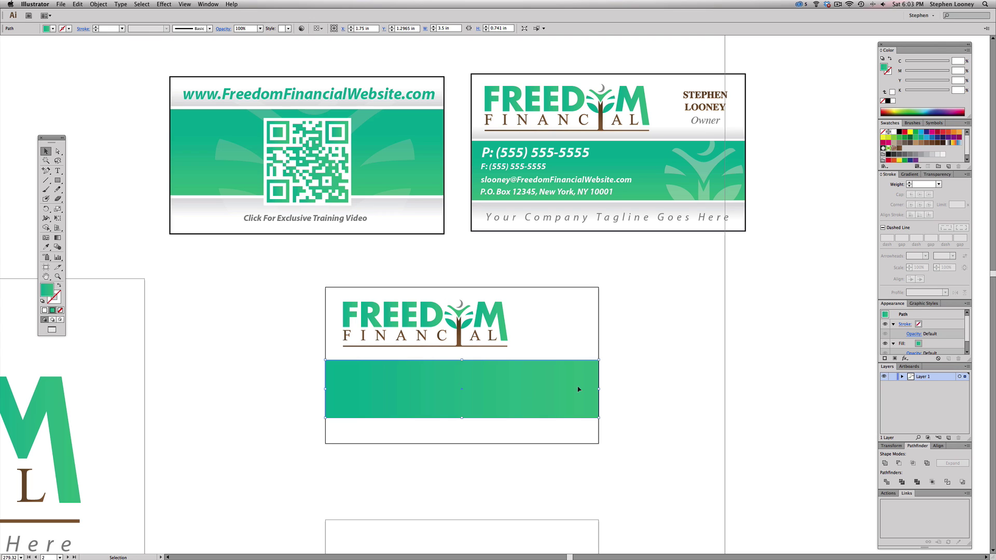
key(super)
key(super)
drag(461, 359, 461, 356)
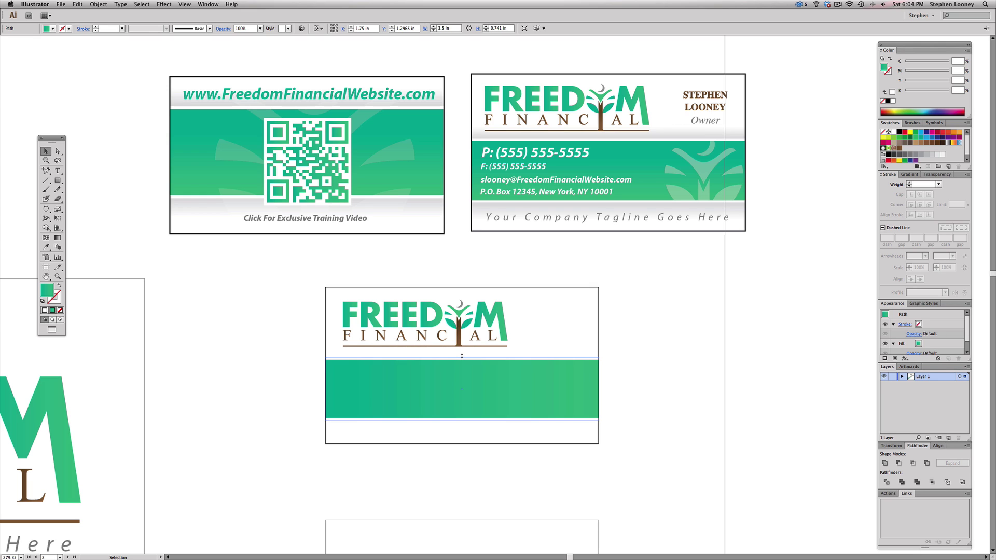
drag(462, 356, 461, 356)
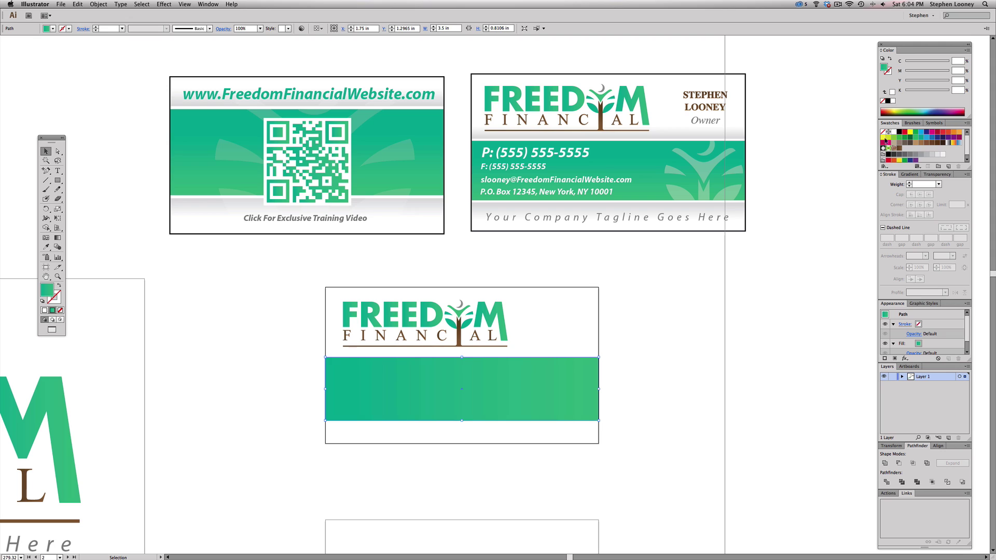
click(937, 131)
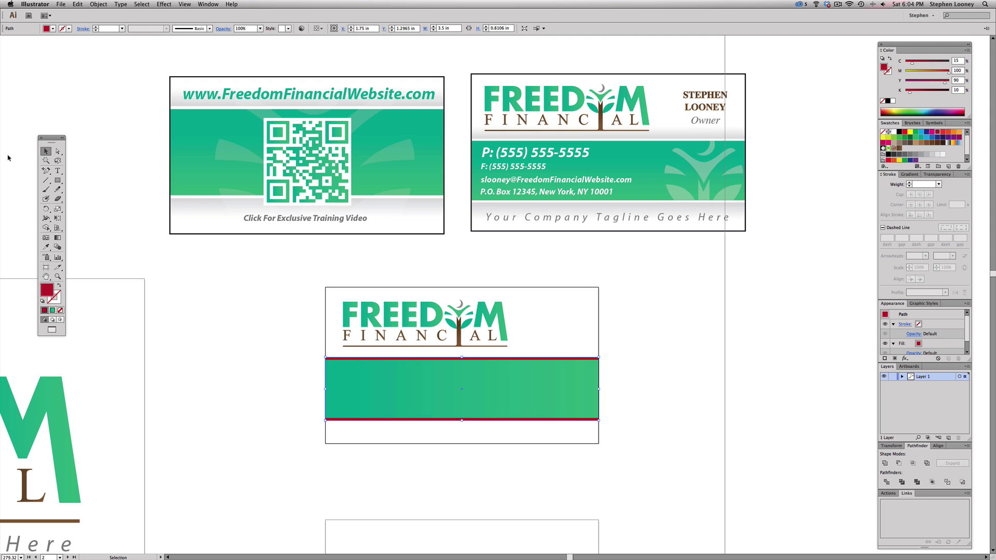
- Shrink the red shape into a 3.5 × 0.1789 in bar directly beneath the green band
click(71, 179)
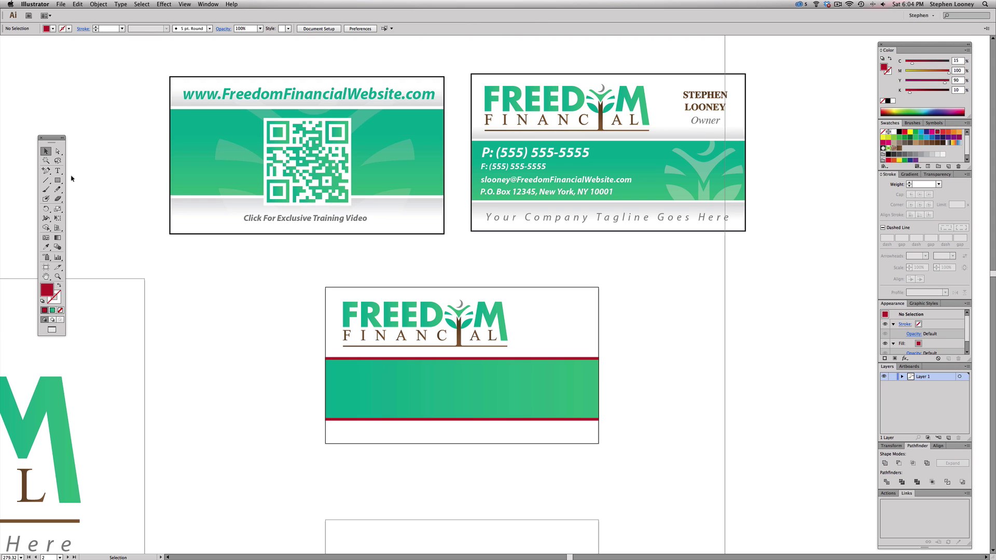
click(375, 421)
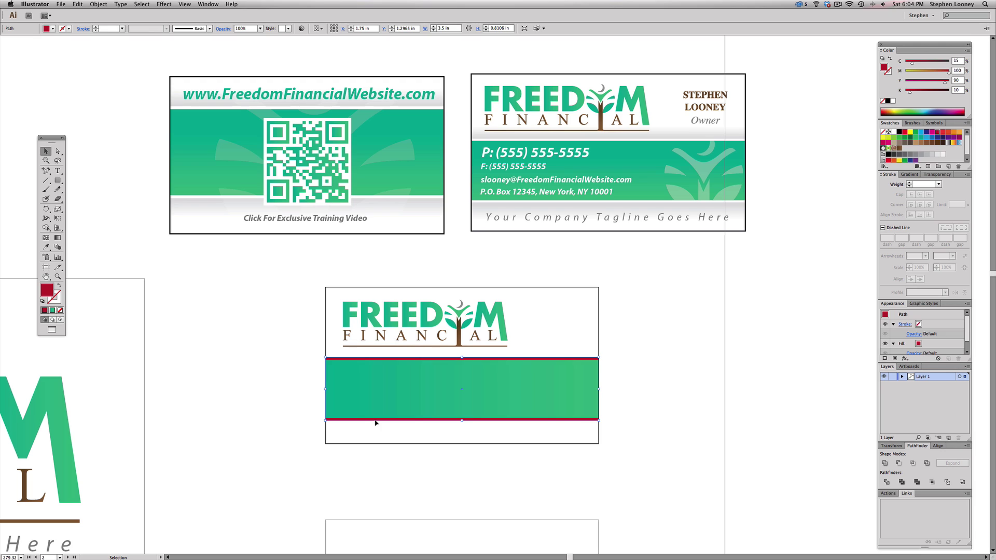
key(a)
key(v)
key(a)
key(v)
drag(461, 358, 460, 435)
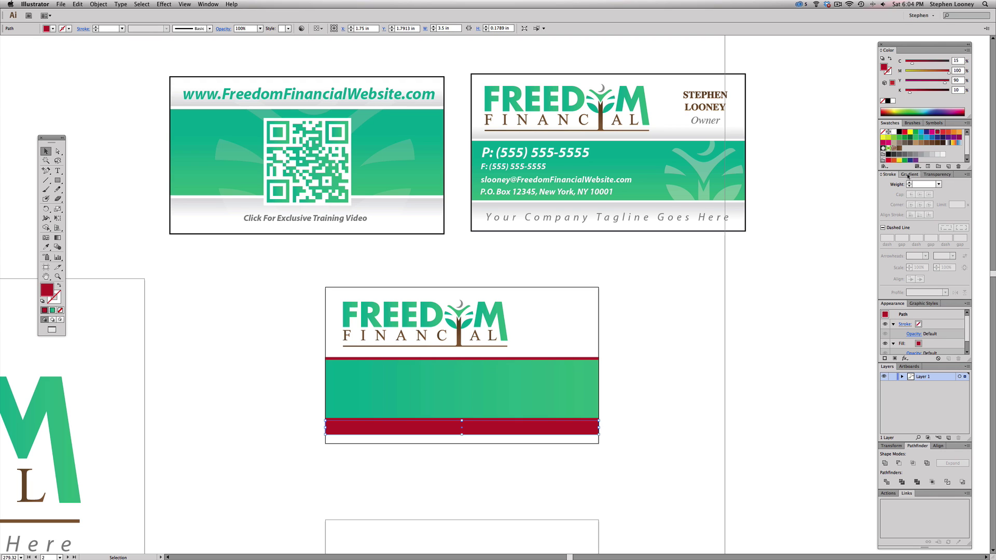
click(908, 175)
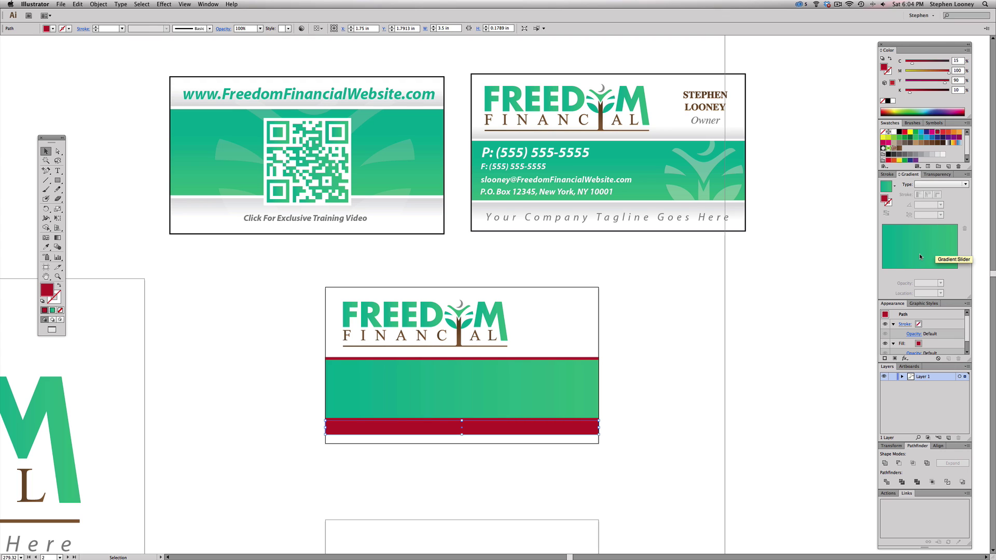
- Give the bar a white-to-black linear gradient and check the finished card's tagline gradient stops
click(920, 256)
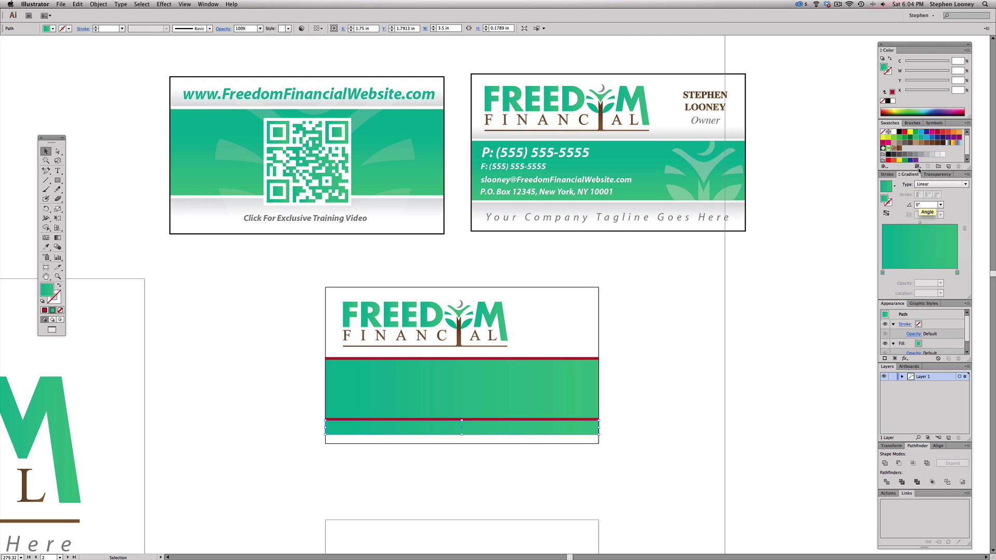
click(957, 273)
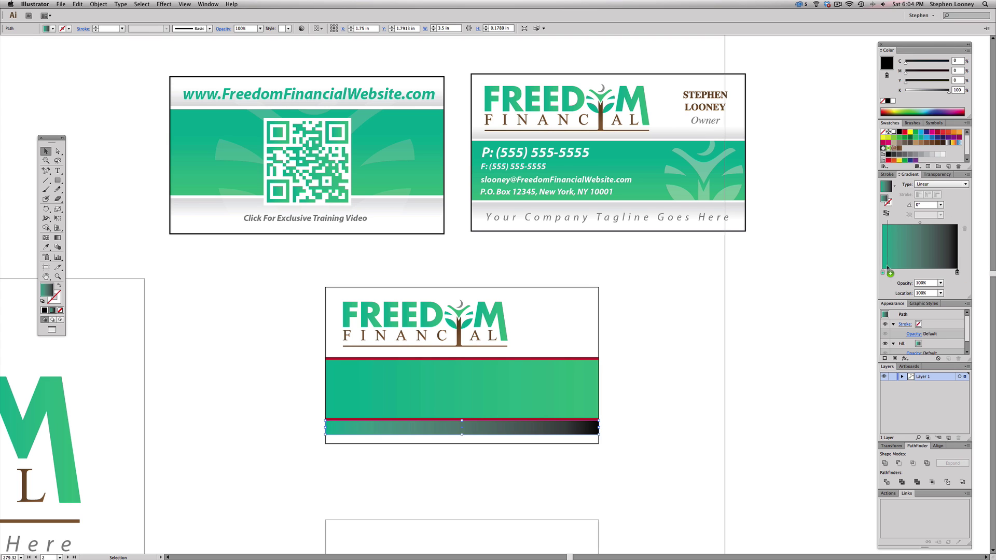
drag(890, 273, 883, 272)
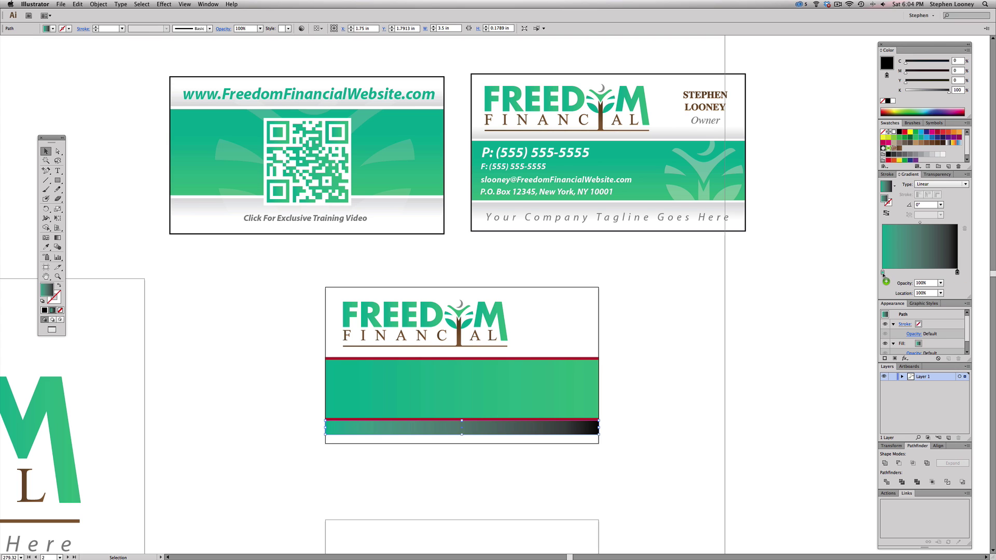
click(740, 213)
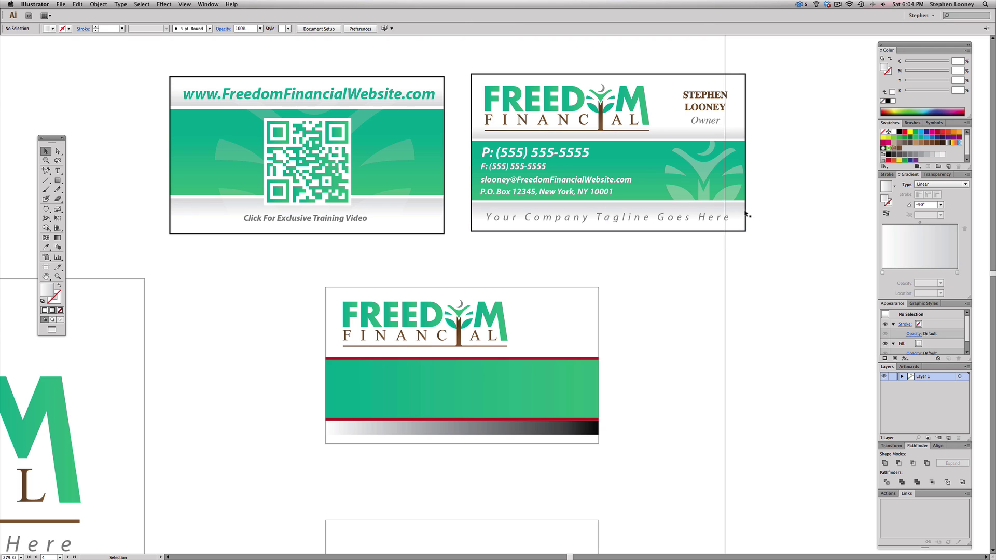
key(a)
click(957, 272)
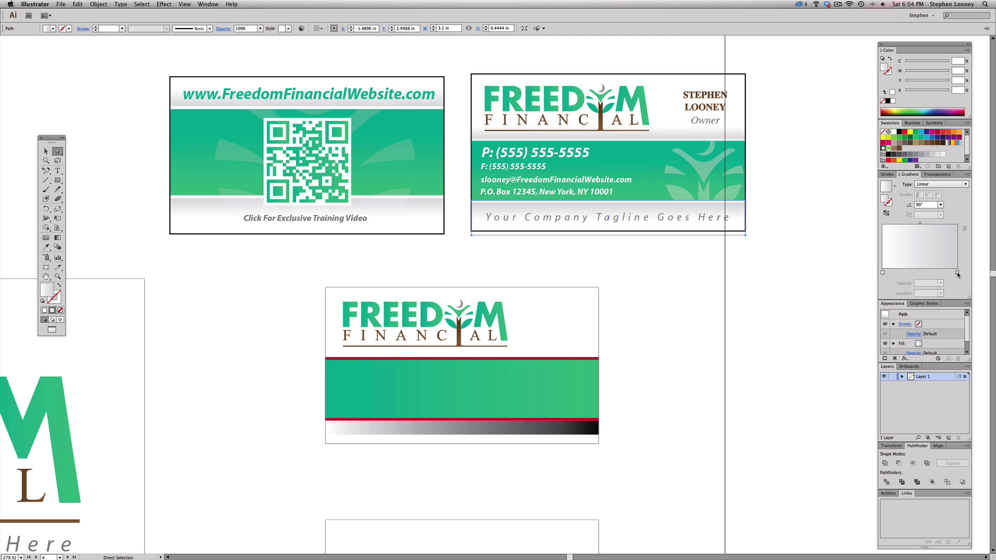
- Change the bar gradient's right stop to light grey K17
click(522, 434)
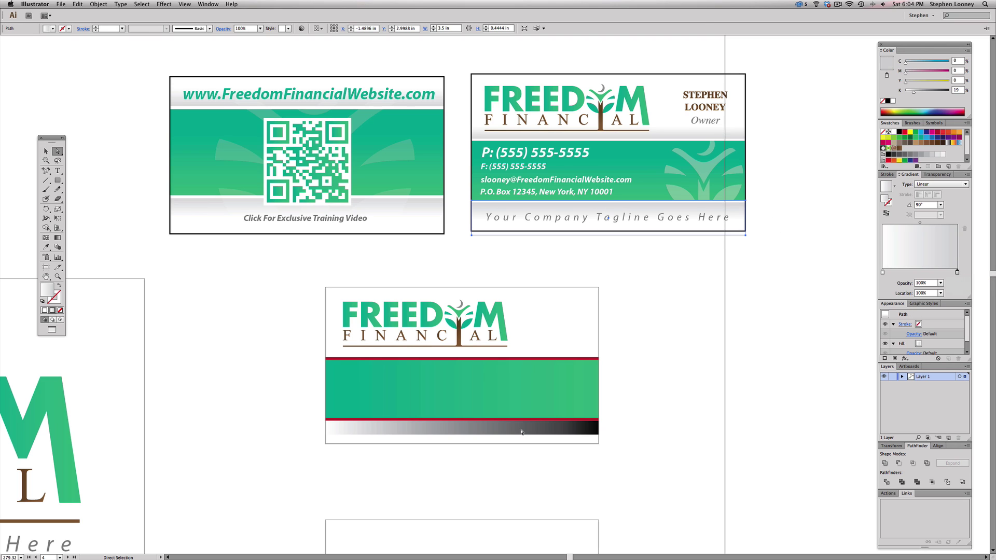
click(957, 272)
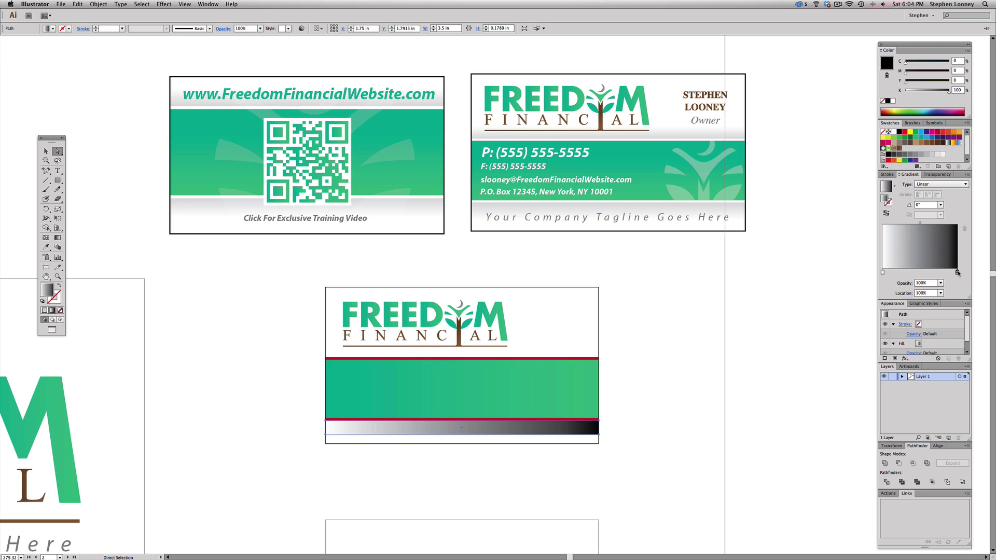
click(913, 92)
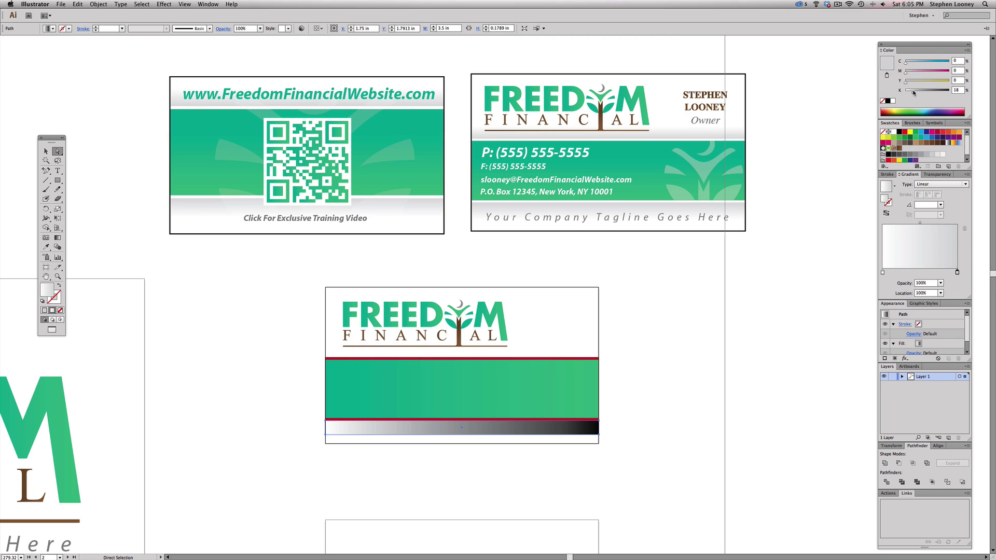
- Run the bar's gradient vertically from bottom to top, ending just short of the banner
click(58, 237)
drag(435, 435, 434, 418)
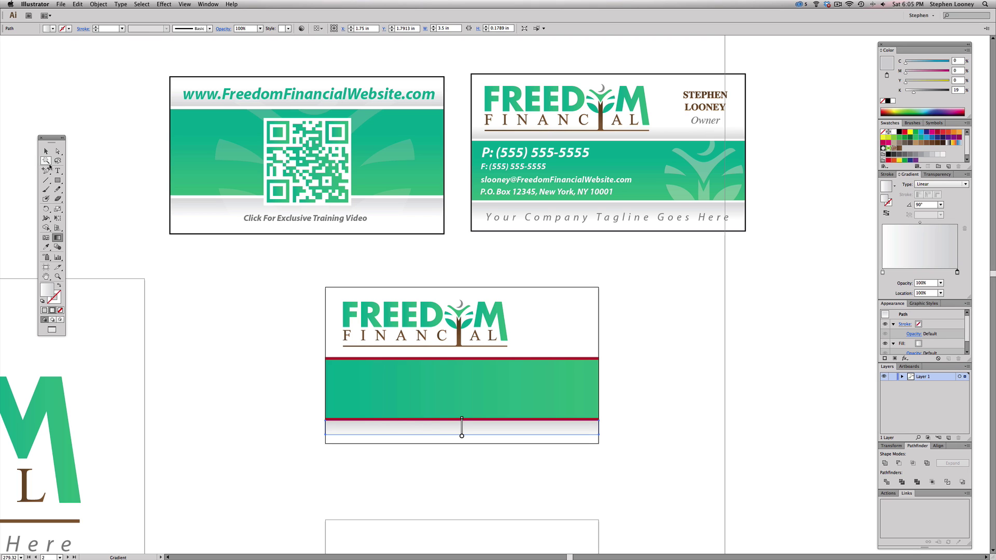
click(46, 151)
click(498, 448)
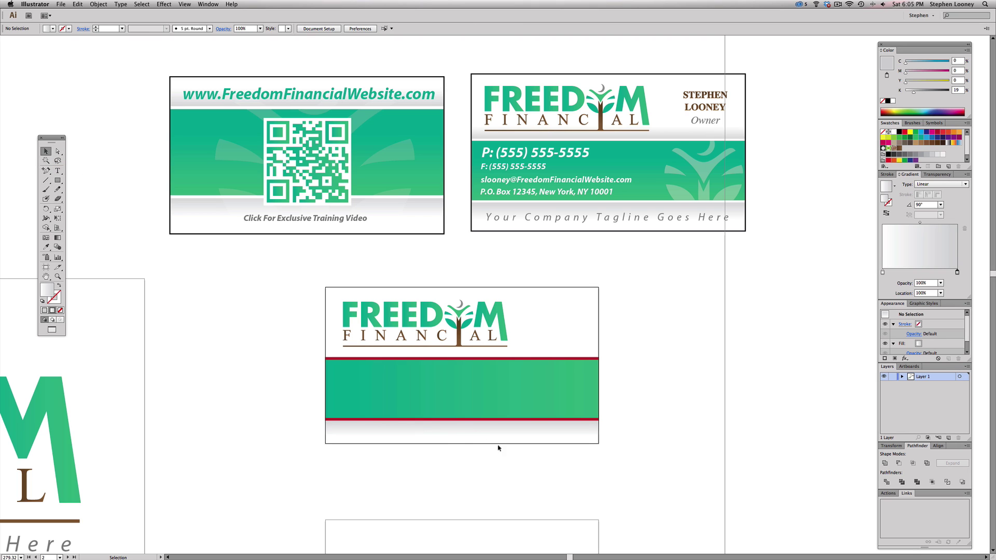
click(452, 434)
drag(229, 269, 706, 518)
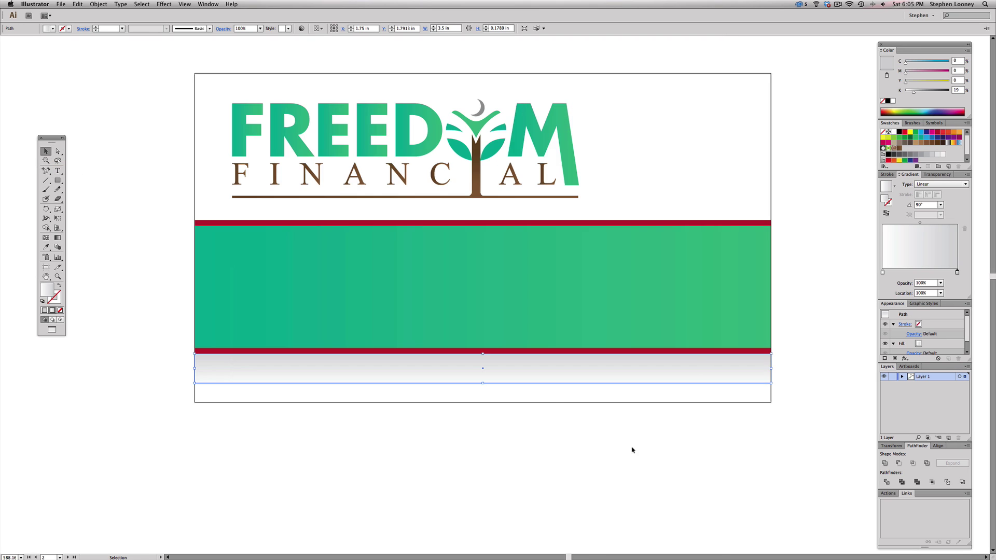
key(g)
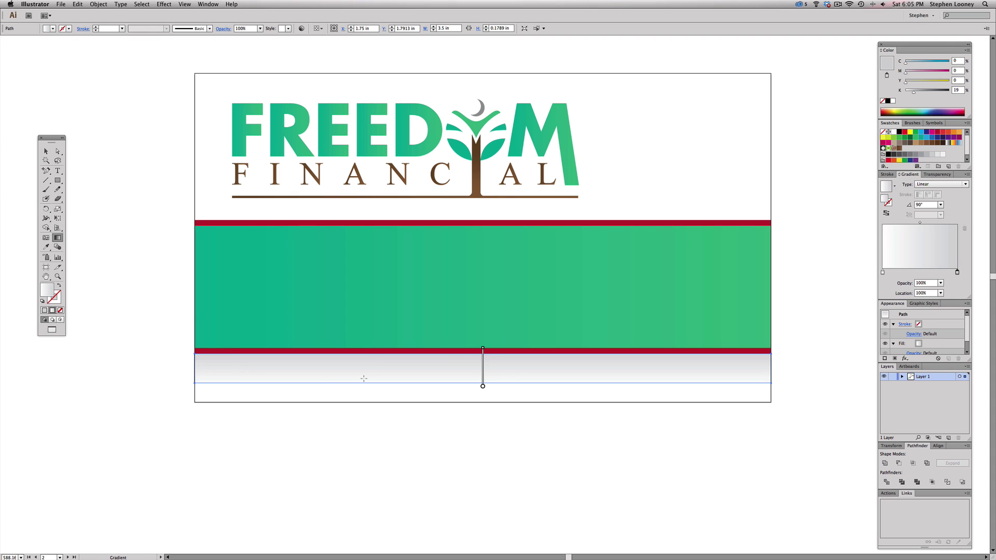
drag(364, 378, 367, 343)
drag(368, 380, 371, 351)
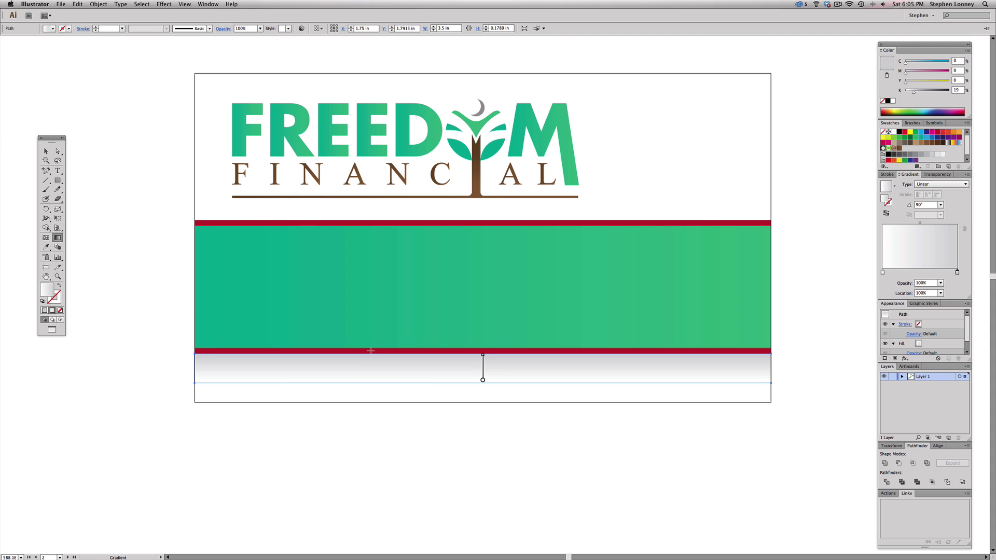
- Duplicate the grey strip above the banner, flip it vertically, and nudge it onto the red line
click(45, 151)
click(136, 179)
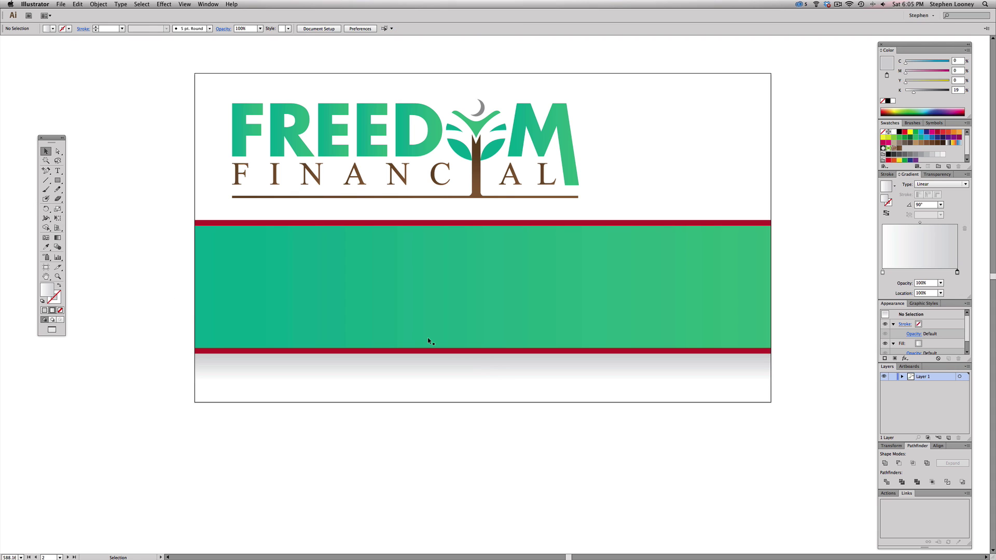
click(416, 377)
drag(413, 378, 407, 210)
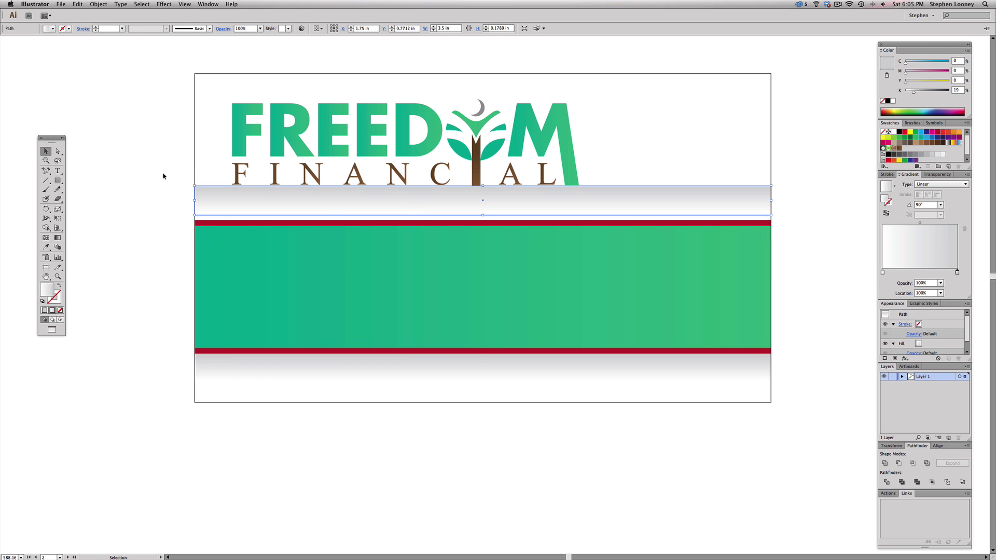
drag(46, 208, 79, 223)
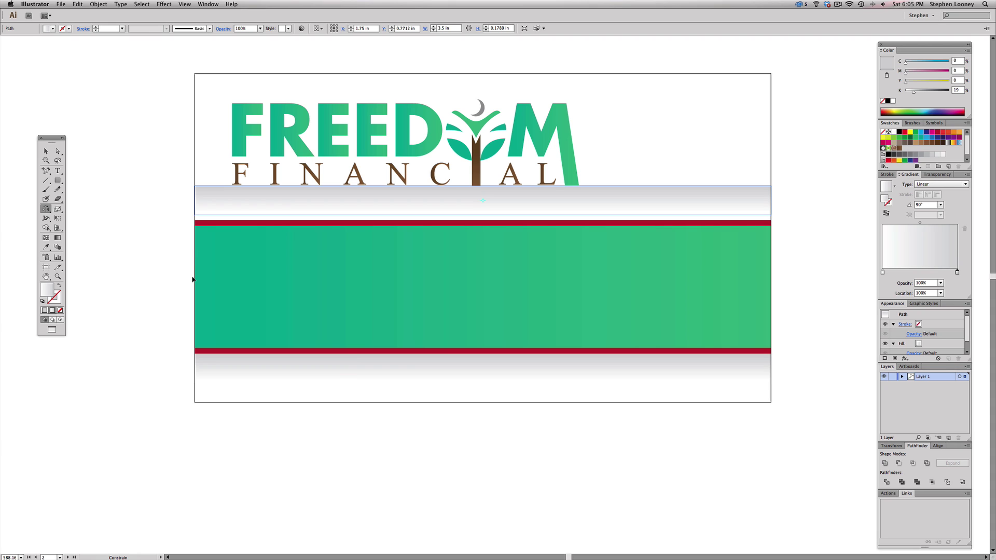
shift+click(192, 280)
click(45, 151)
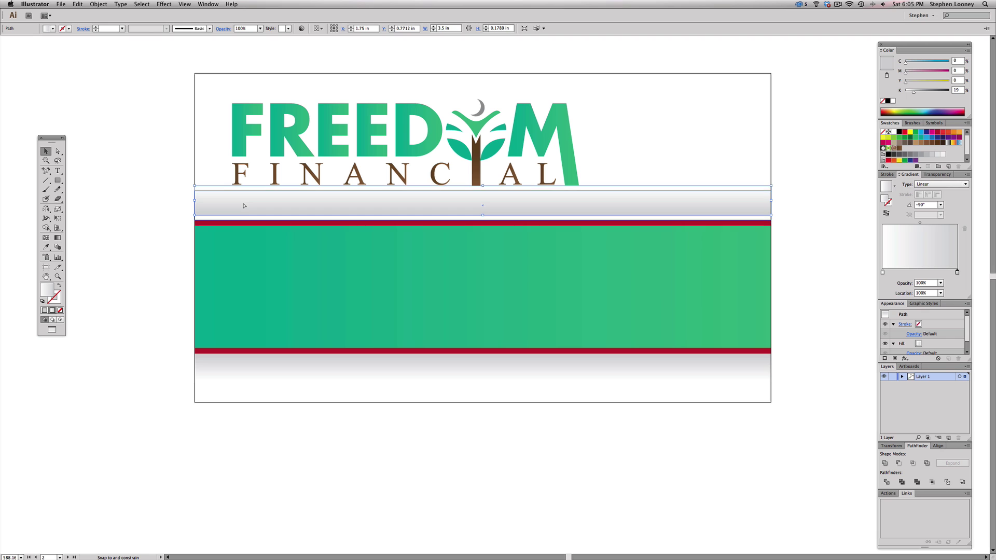
key(Down)
- Fill the red-edged banner shape with white, then zoom out to the top two cards
click(188, 218)
click(223, 222)
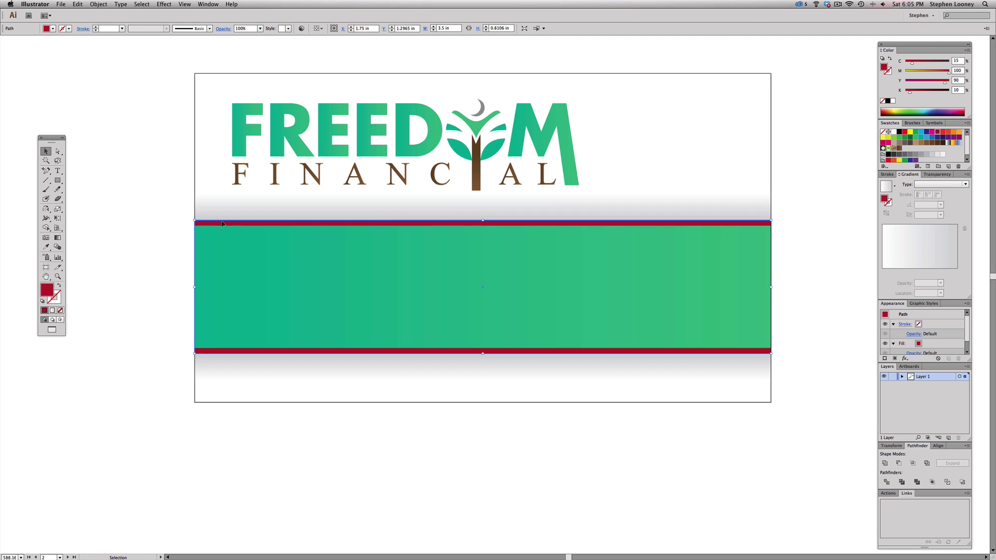
click(892, 133)
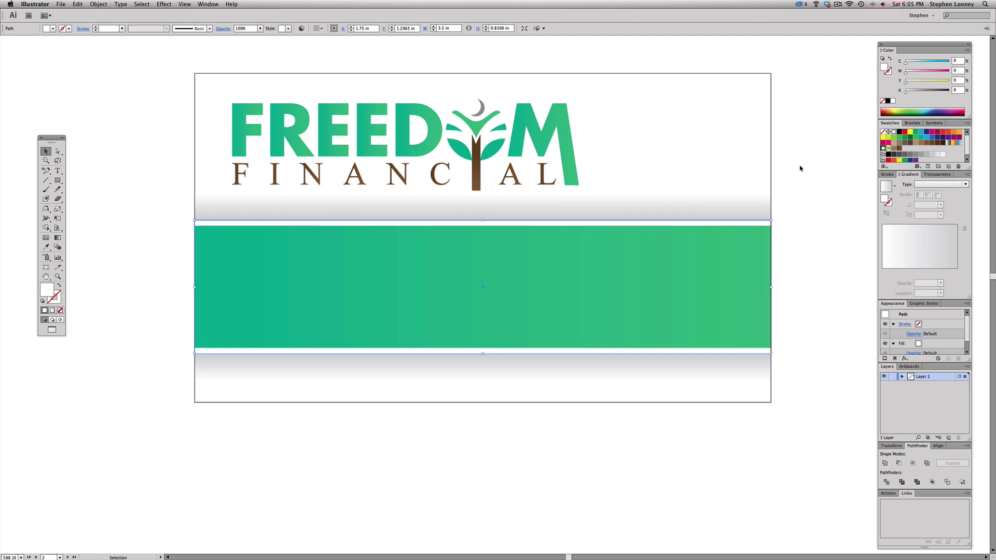
click(801, 168)
key(super+minus)
key(super+minus)
drag(534, 262, 435, 309)
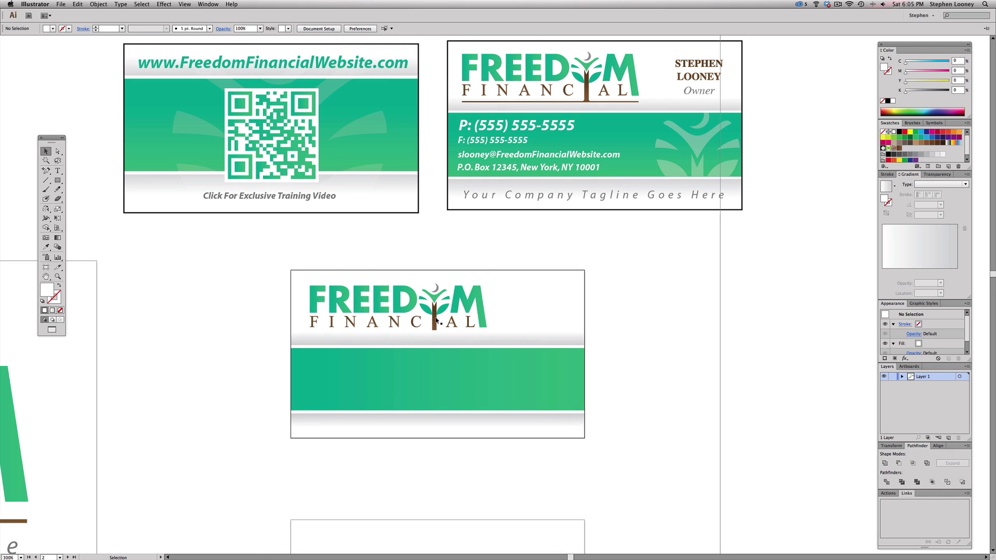
- Adjust the grey band under the logo, nudging it down and back up
click(440, 334)
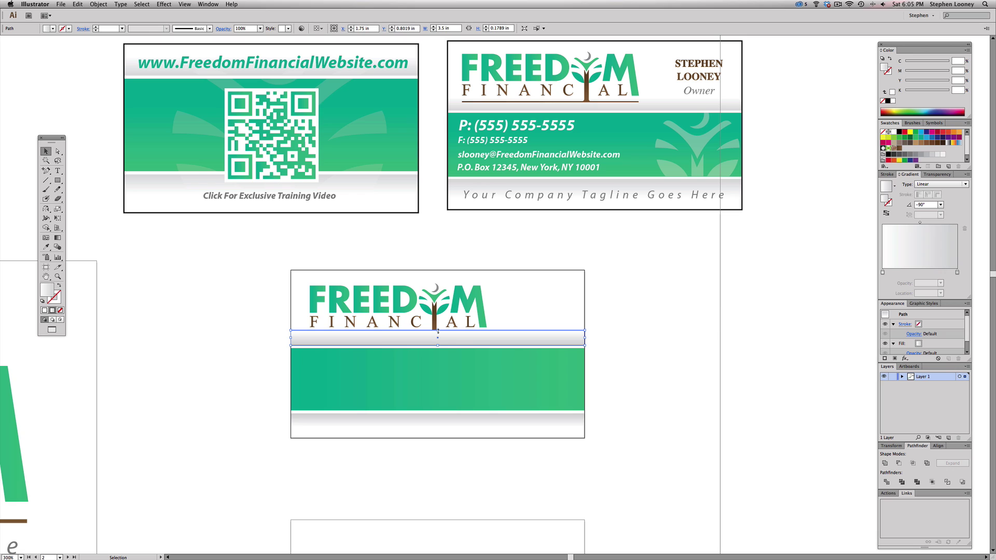
drag(438, 331, 439, 321)
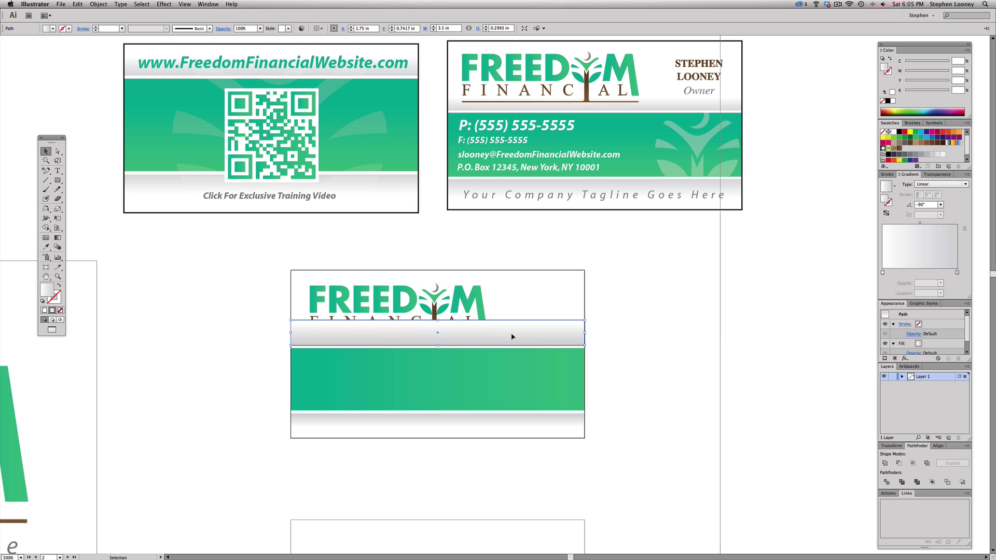
key(Down)
key(Down)
key(Down)
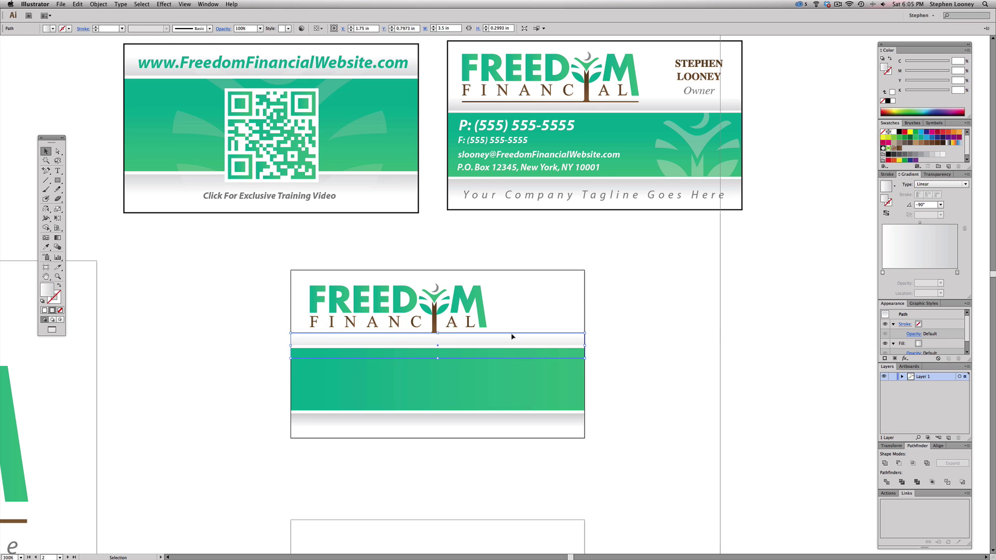
key(Up)
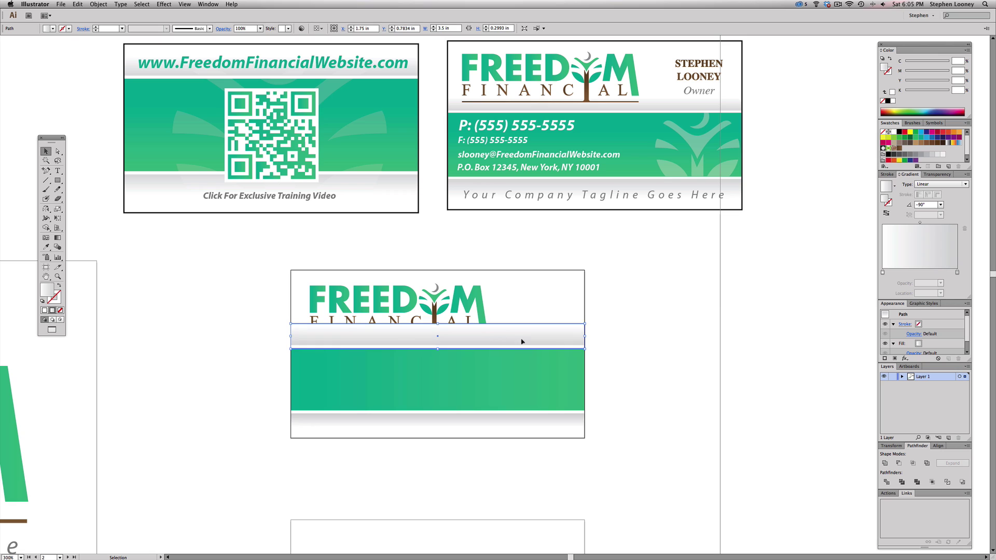
- Make the lower grey band taller, about 0.253 in, and nudge it up slightly
click(522, 406)
click(505, 420)
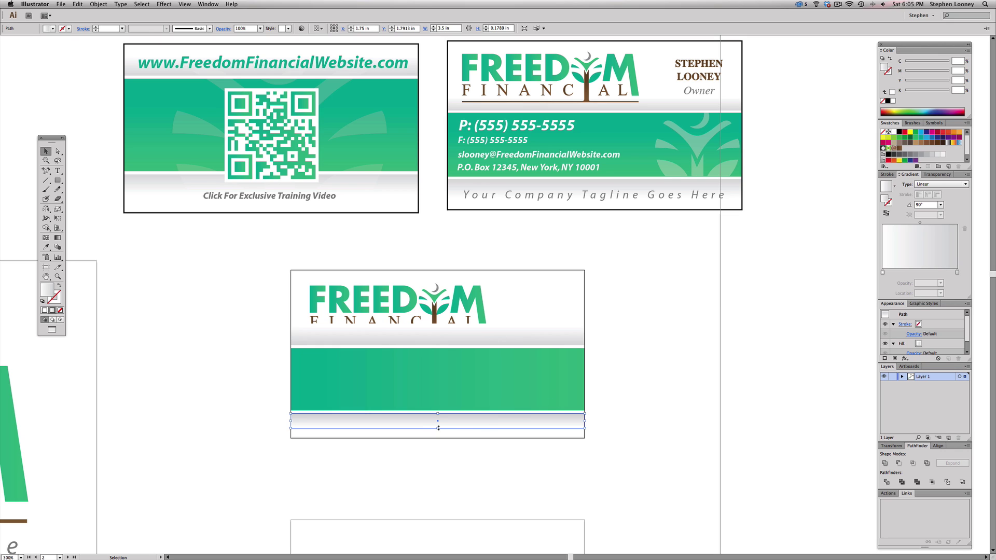
drag(437, 428, 438, 434)
key(Up)
key(Up)
key(Up)
key(Up)
key(Up)
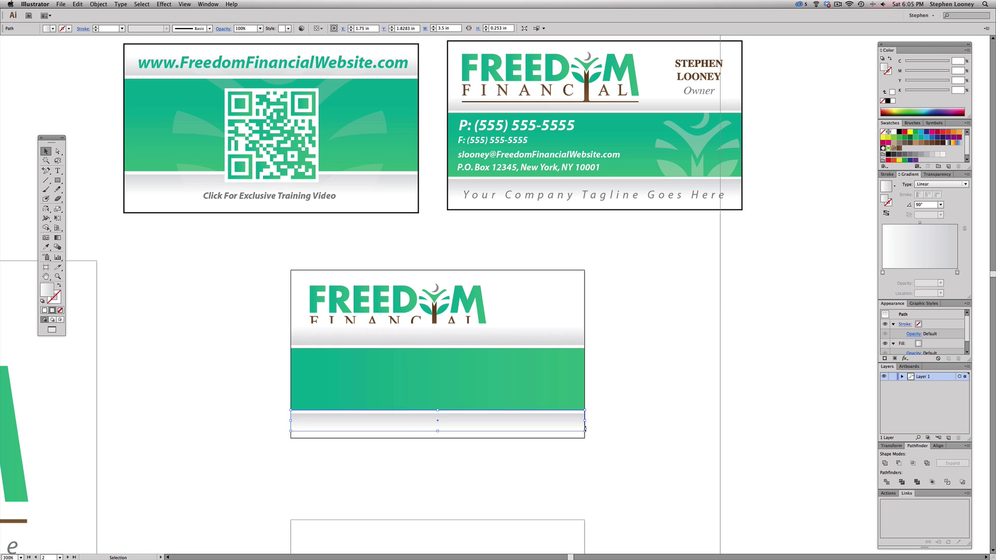
click(653, 420)
drag(642, 414, 653, 409)
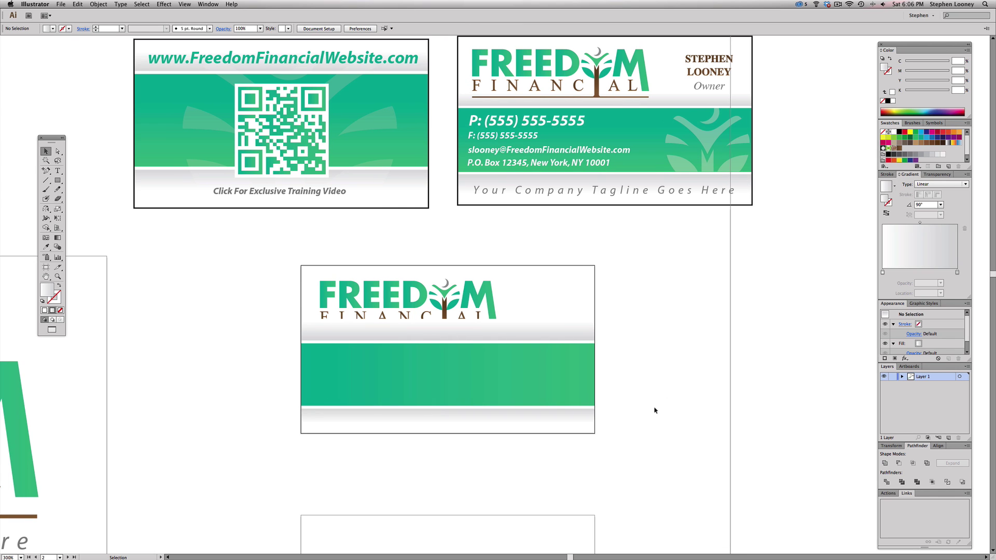
- Send the upper grey band behind the Freedom Financial logo with Arrange > Send to Back
click(482, 330)
click(104, 3)
mouse_move(130, 21)
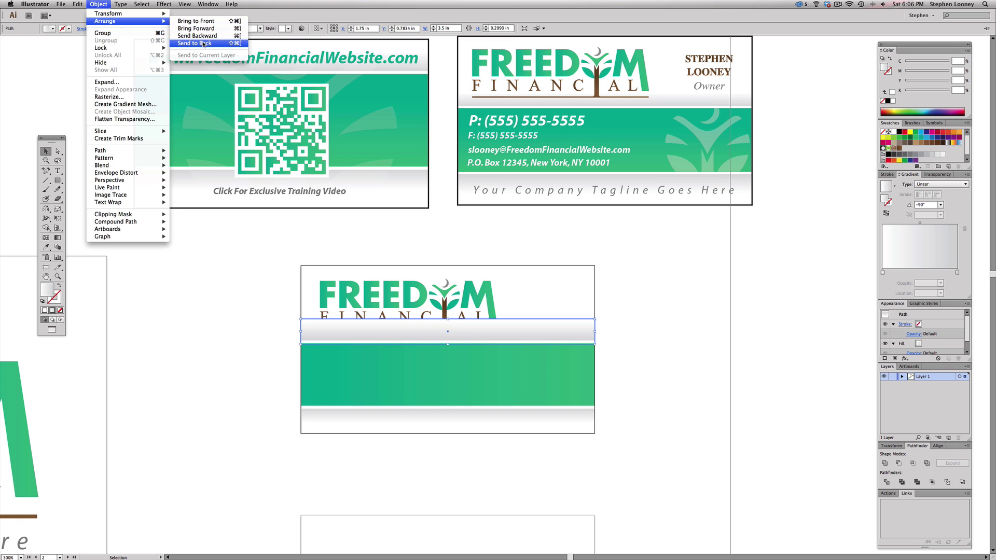
click(203, 44)
click(680, 327)
drag(561, 311, 570, 328)
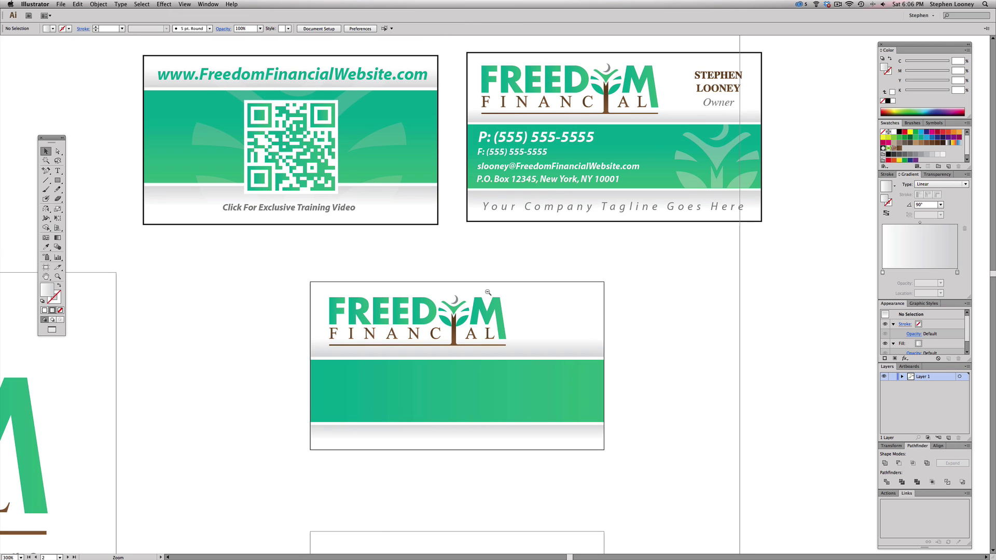
- Duplicate the Freedom Financial logo to the right of the new card
alt+click(487, 292)
click(645, 219)
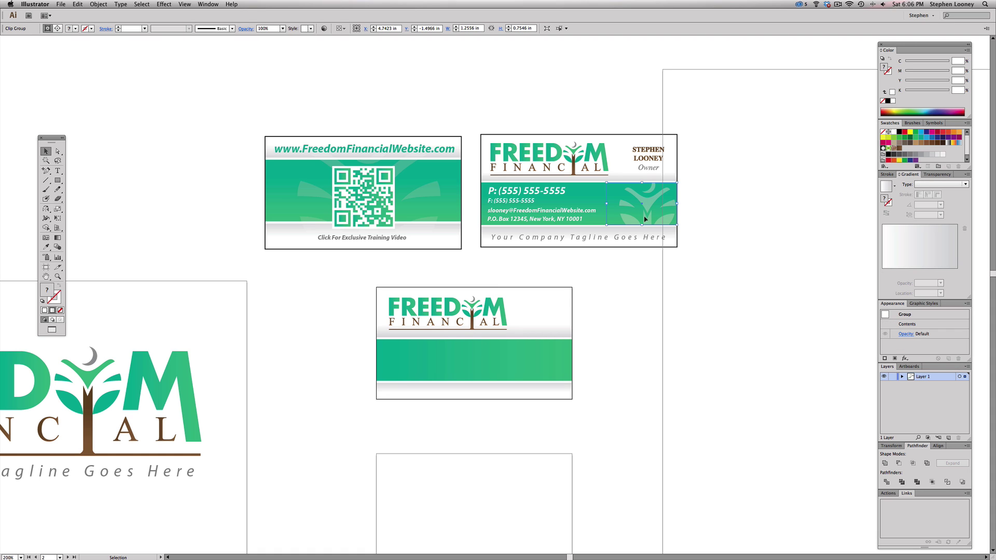
click(470, 308)
drag(470, 307, 667, 348)
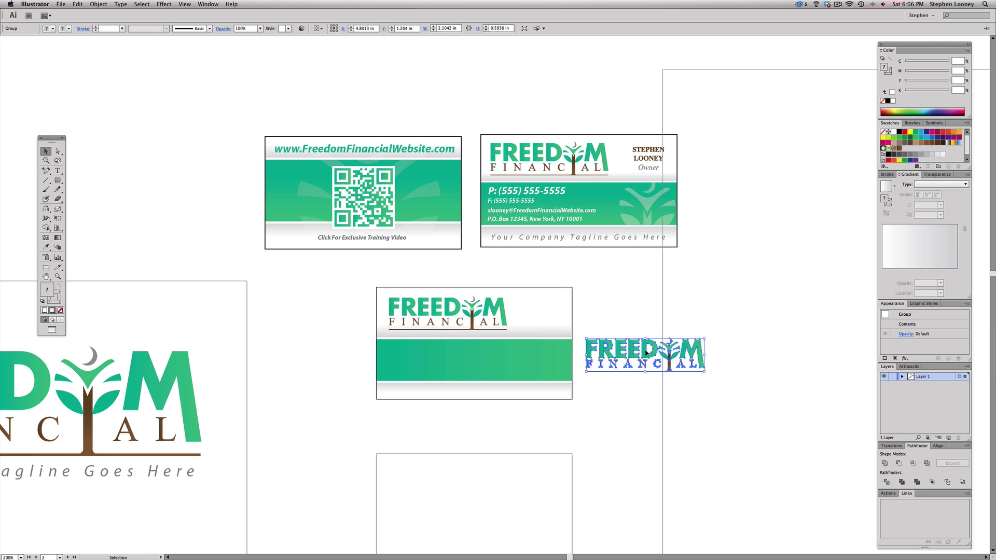
- Ungroup the duplicated logo, undoing a trial deletion of the FREEDOM lettering
right_click(647, 352)
click(669, 399)
click(595, 335)
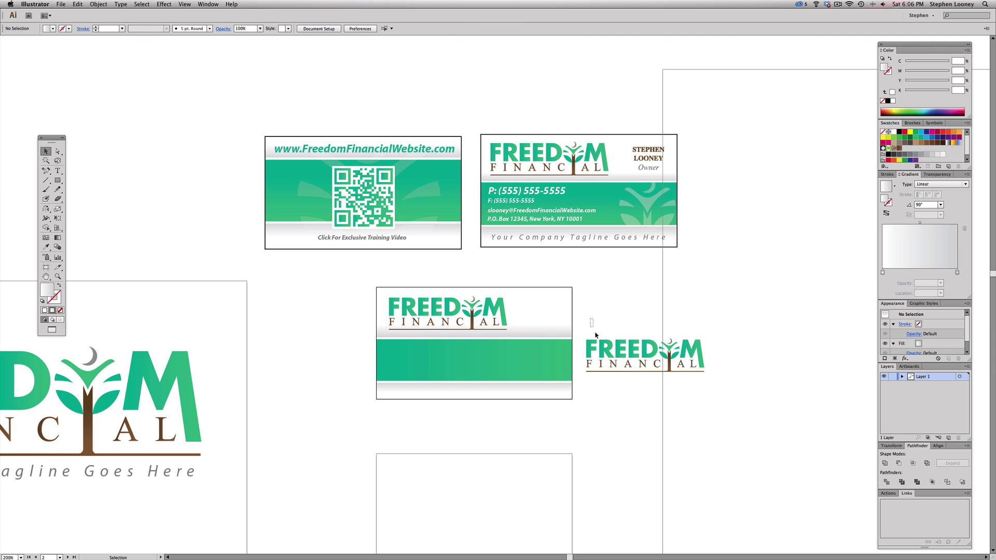
drag(592, 319, 649, 390)
right_click(634, 355)
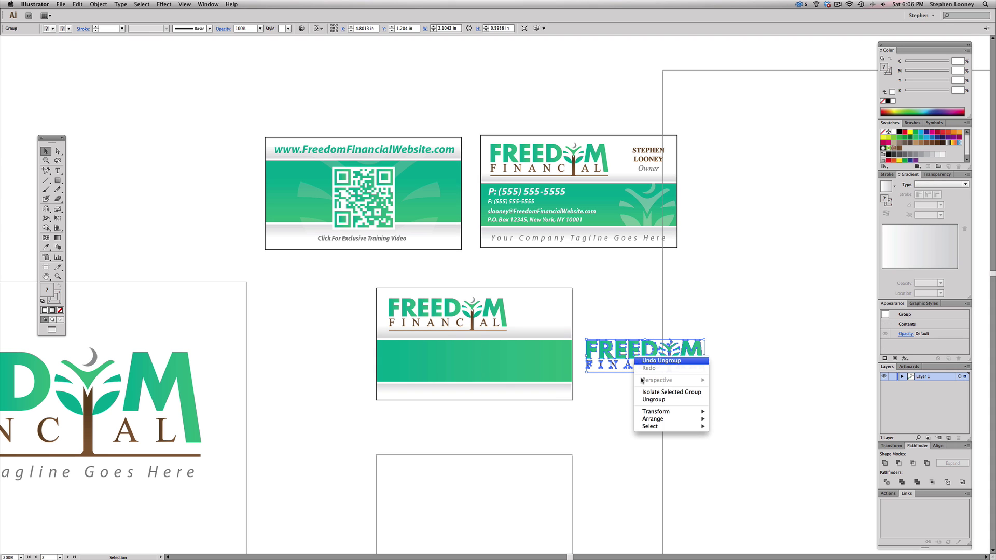
click(648, 400)
click(631, 338)
click(640, 347)
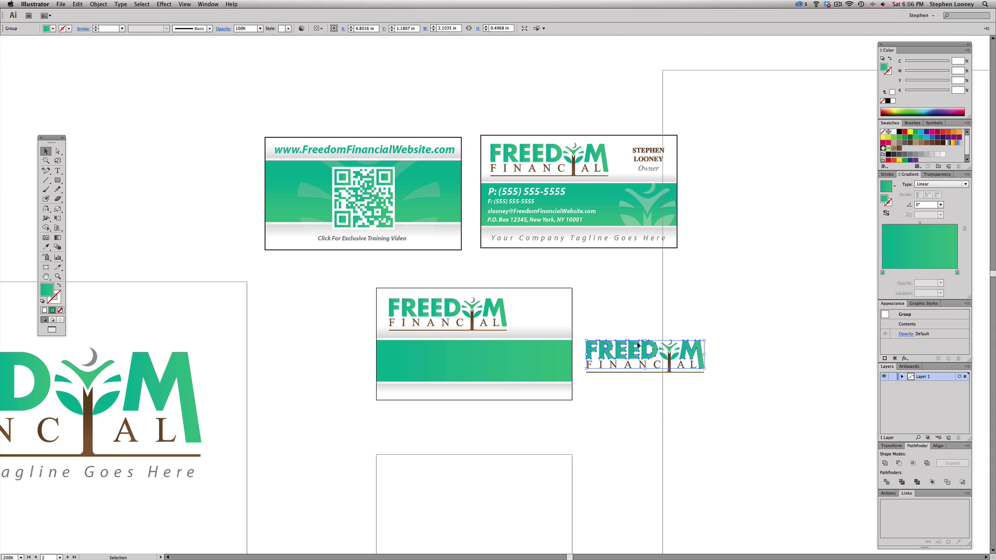
key(Delete)
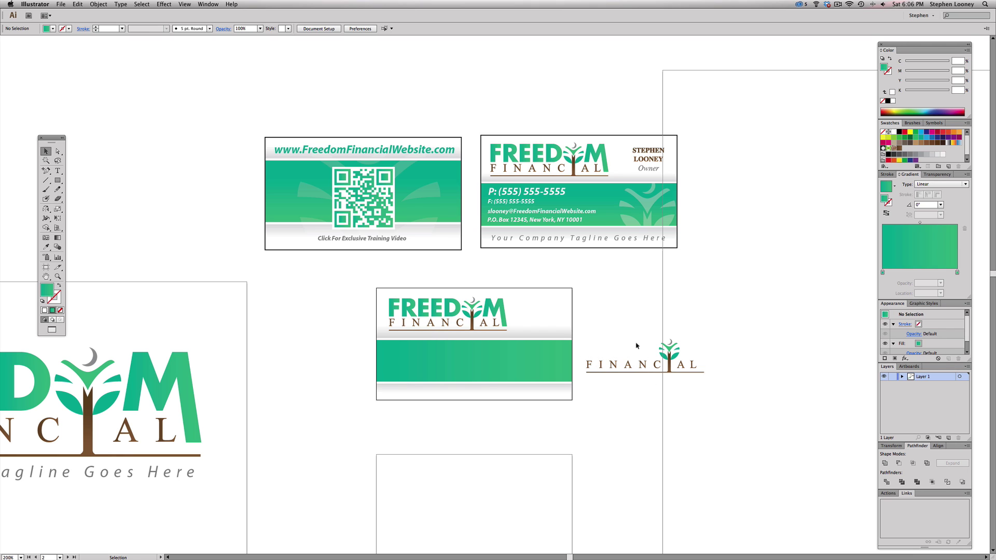
key(super+z)
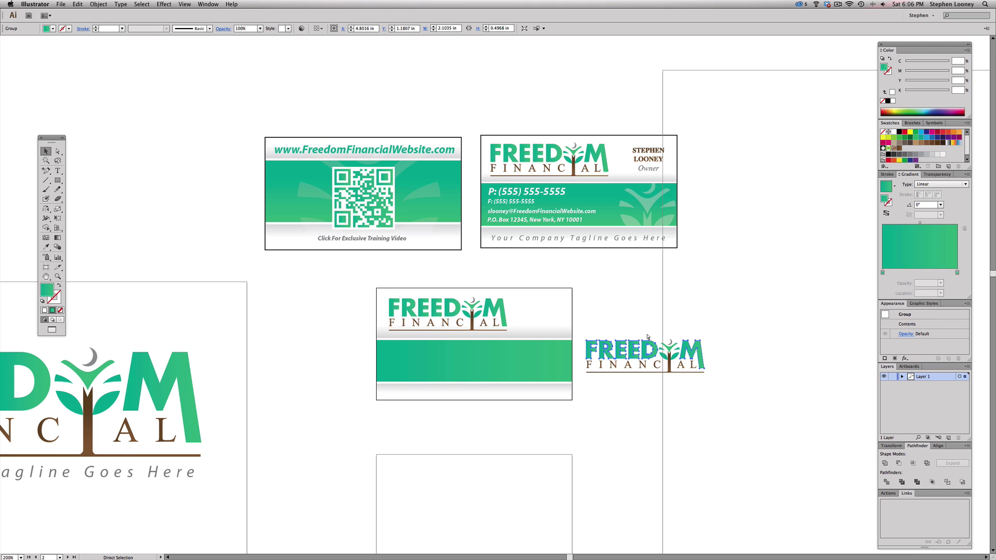
click(646, 325)
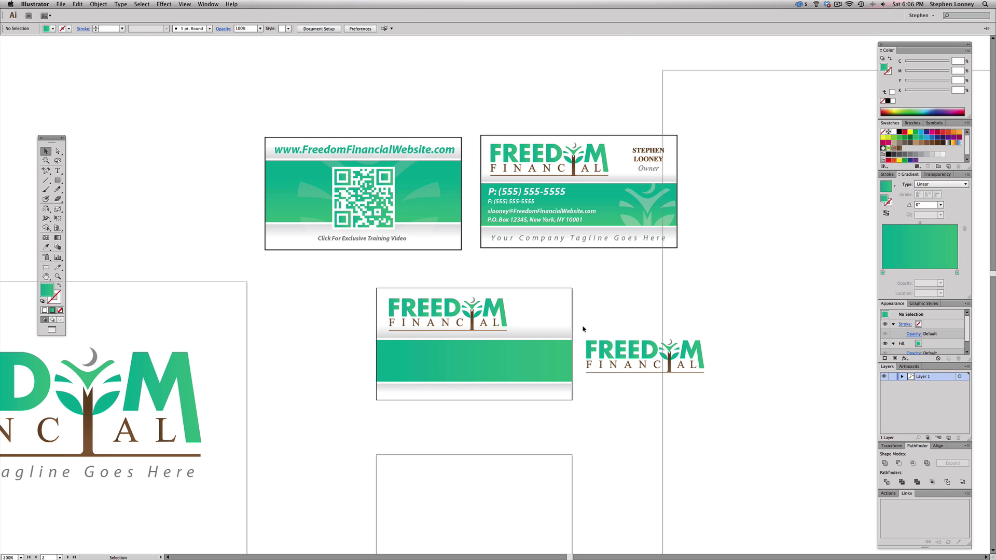
- Delete every letter from the copy, leaving only the tree emblem, and move it near the card
key(a)
drag(580, 327, 656, 395)
key(Delete)
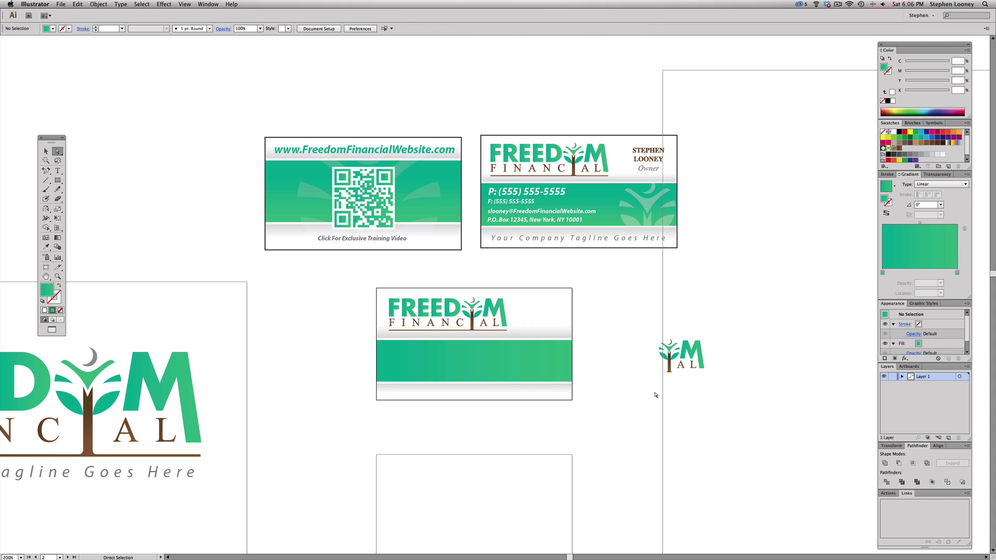
drag(735, 380, 691, 344)
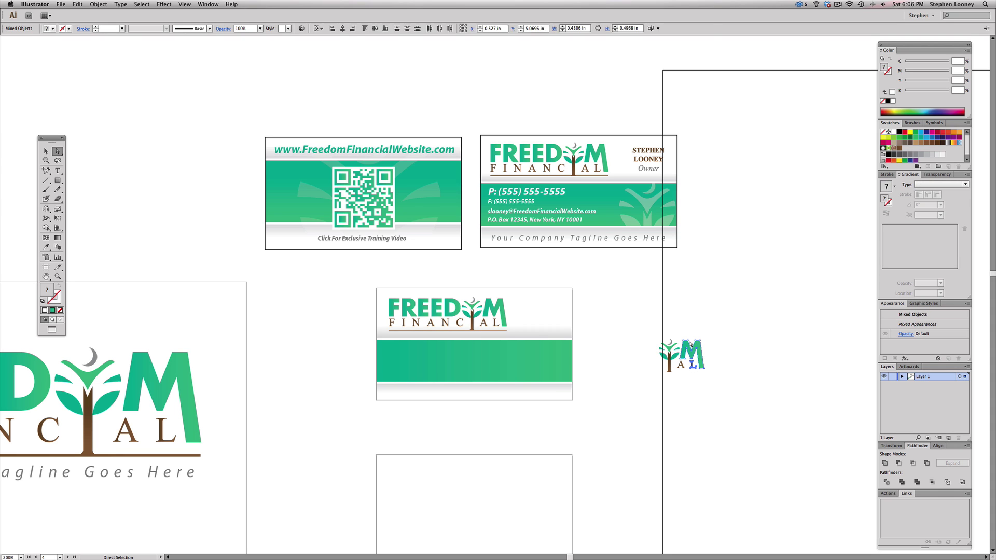
key(Delete)
click(681, 366)
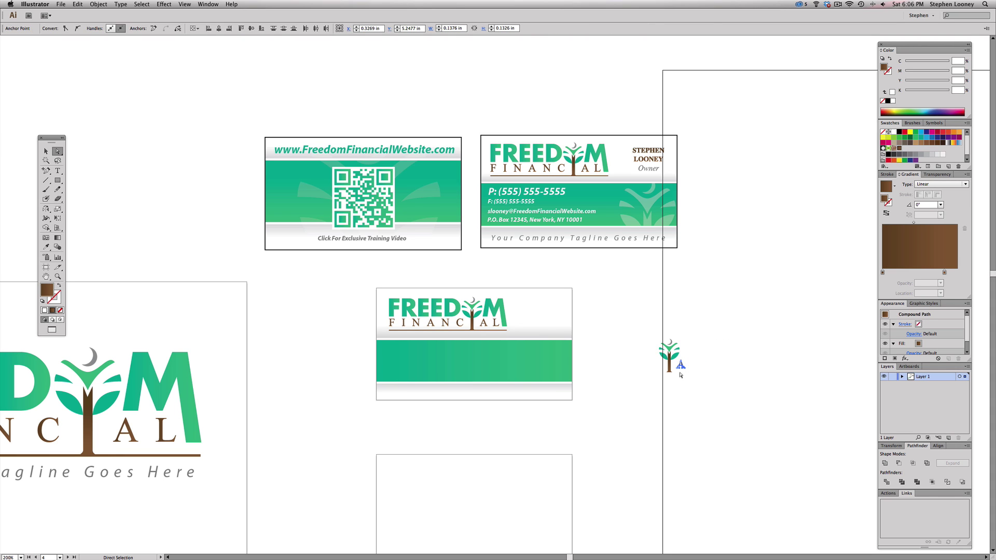
key(Delete)
key(v)
drag(676, 368, 608, 368)
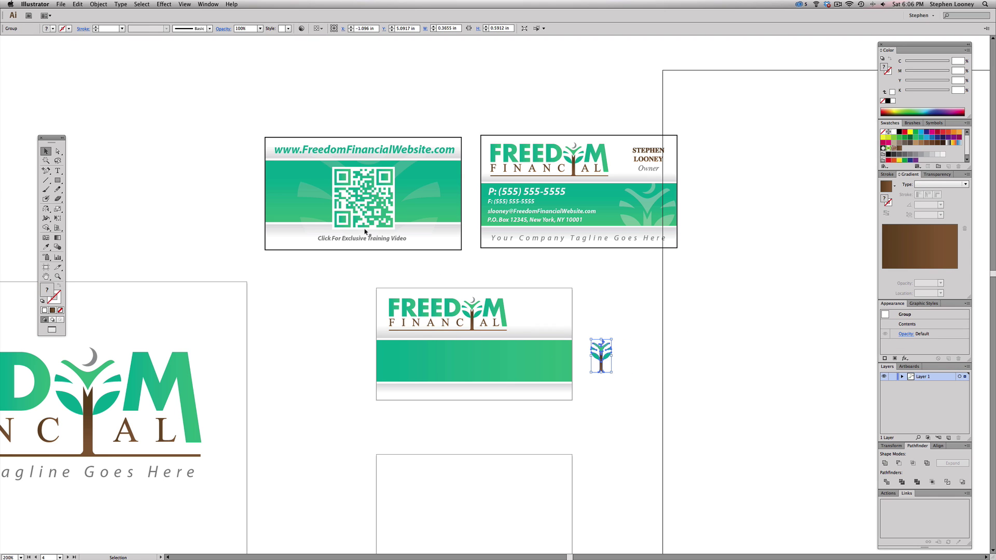
- Move the tree emblem onto the green band and bring it to front
drag(275, 160, 693, 472)
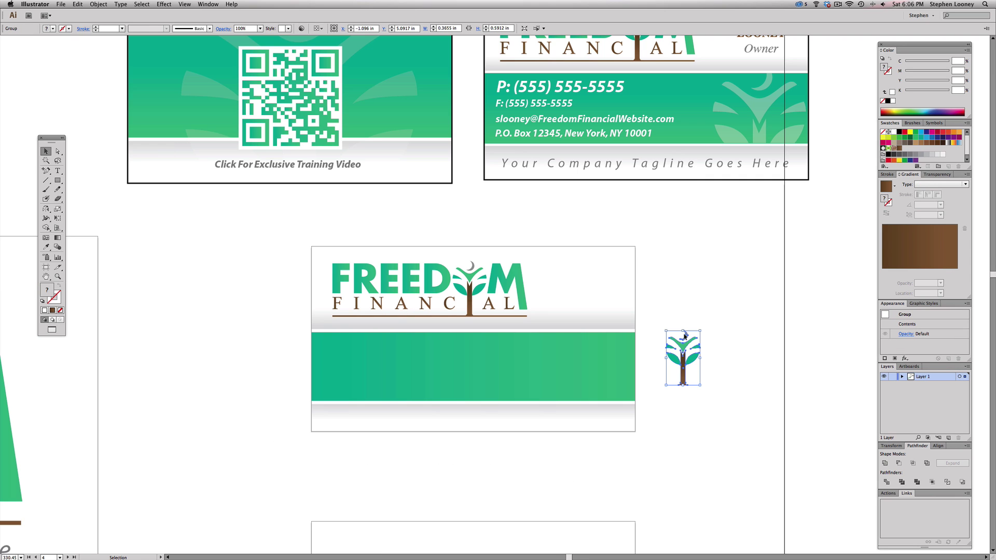
drag(683, 348, 602, 356)
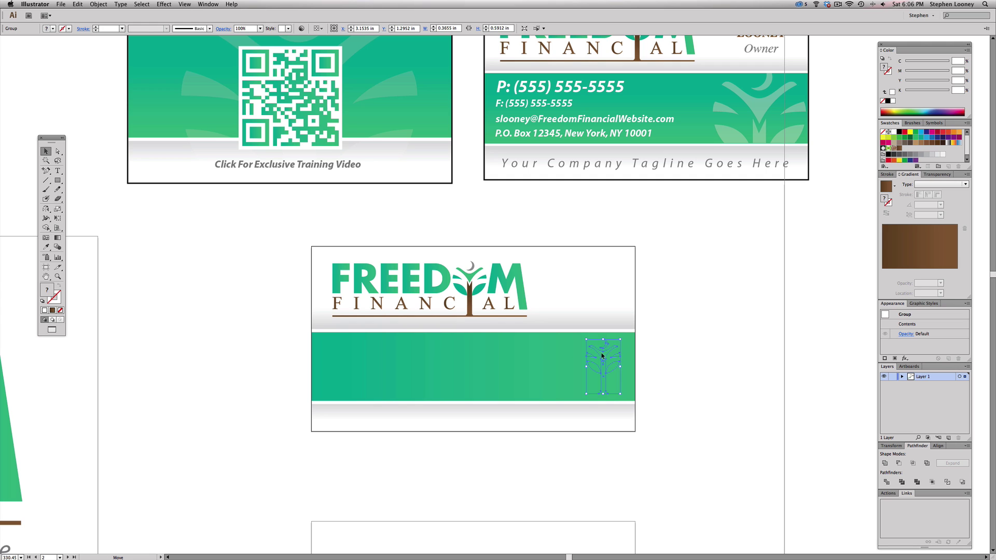
click(98, 5)
mouse_move(115, 21)
click(197, 22)
- Make the tree emblem white and enlarge it to about 0.89 × 1.44 in
click(893, 132)
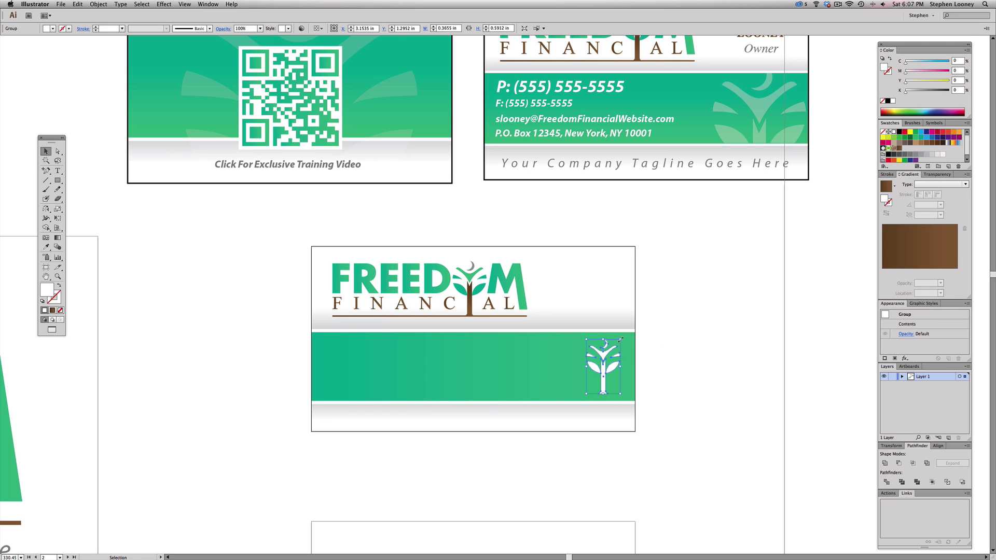
drag(621, 340, 585, 364)
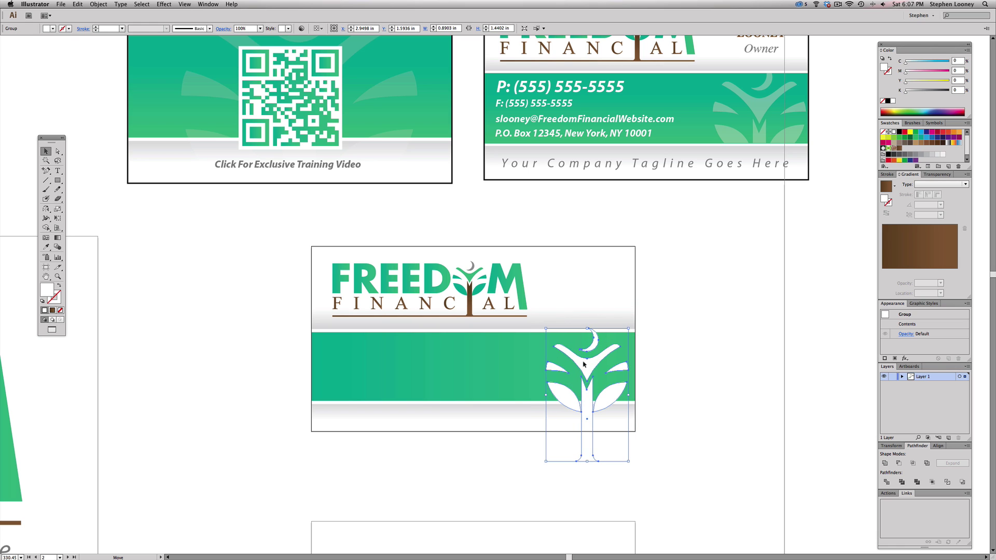
click(56, 181)
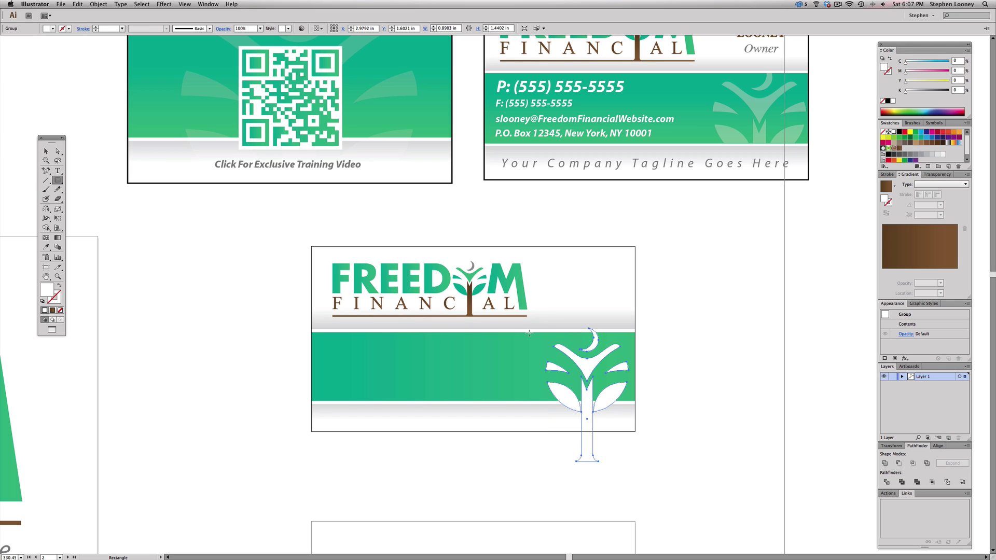
- Draw a rectangle over the band's right end and clip the tree emblem to it
drag(529, 332, 550, 357)
drag(604, 391, 633, 401)
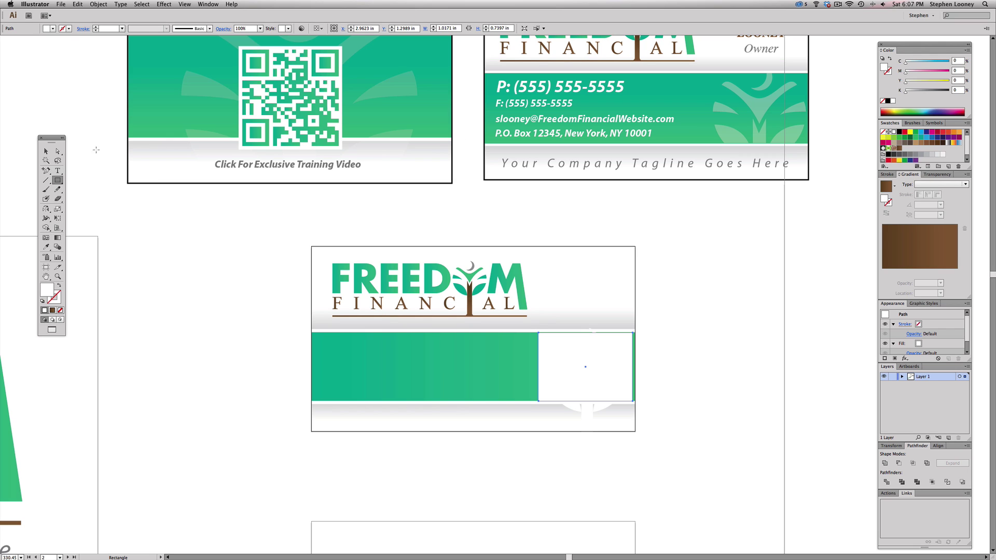
click(45, 151)
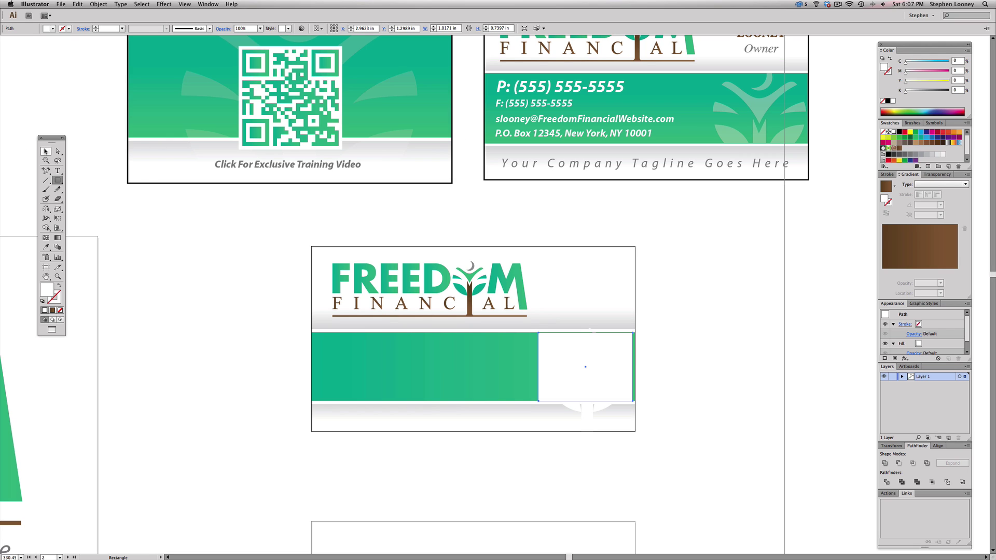
shift+click(584, 412)
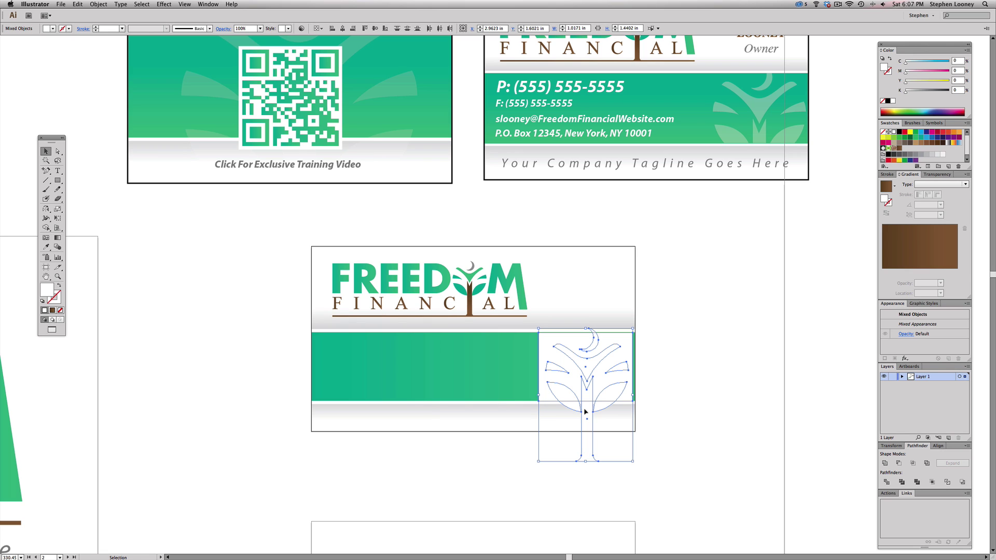
right_click(585, 411)
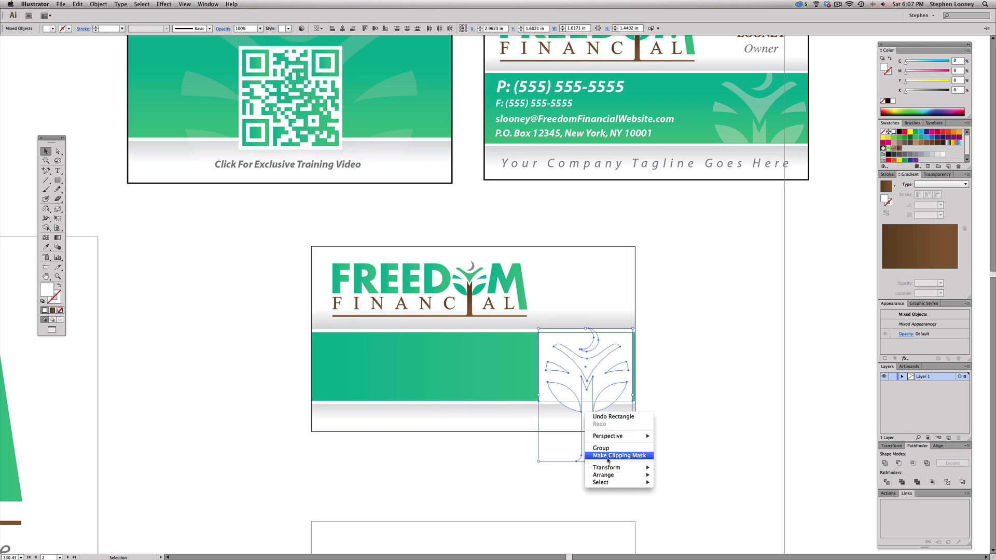
click(609, 459)
click(679, 333)
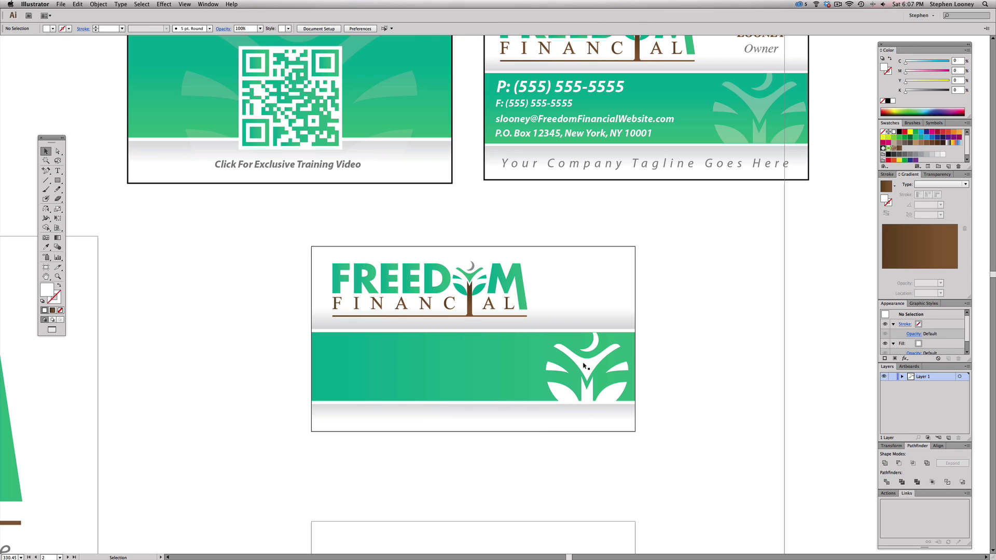
drag(583, 364, 580, 363)
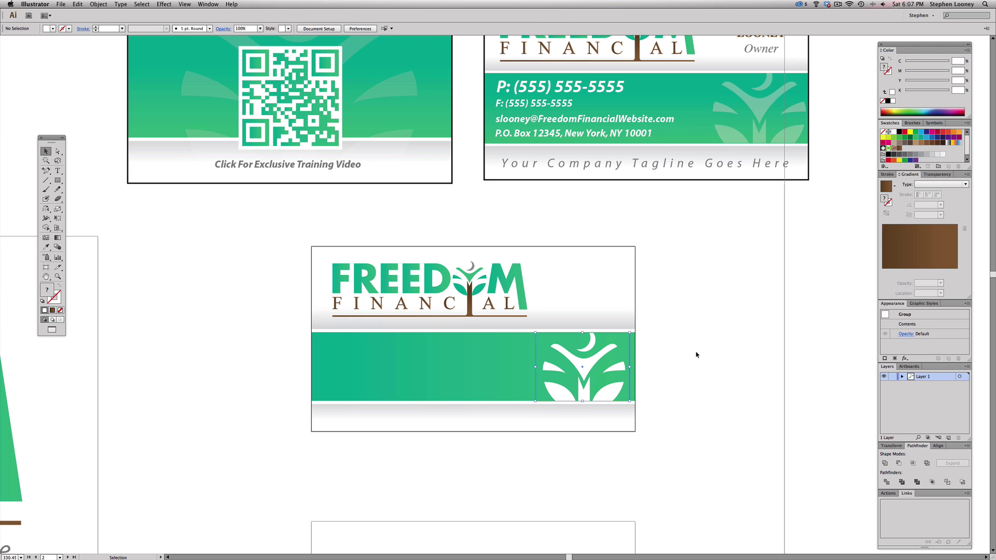
click(695, 352)
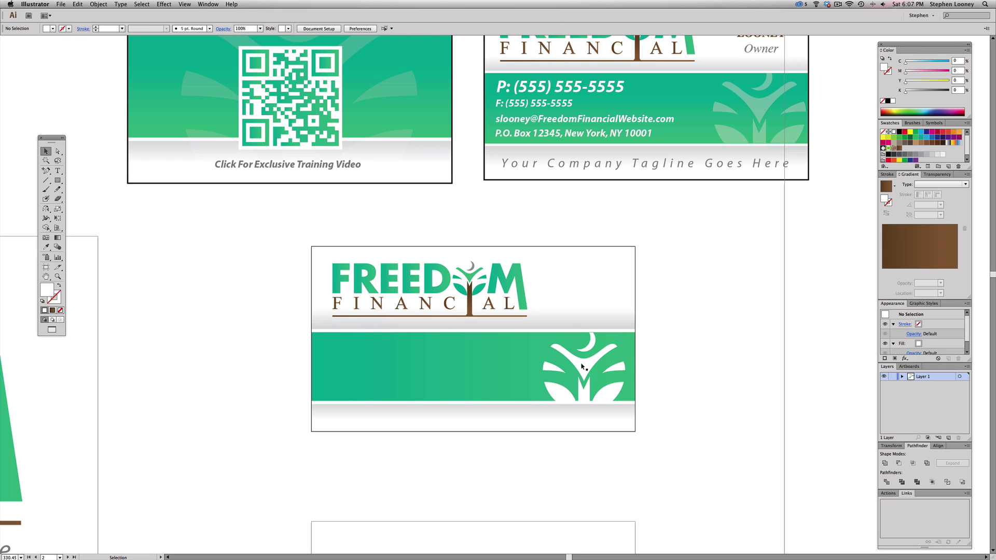
- Set the clipped tree graphic's opacity to 30% in the Transparency panel
click(581, 366)
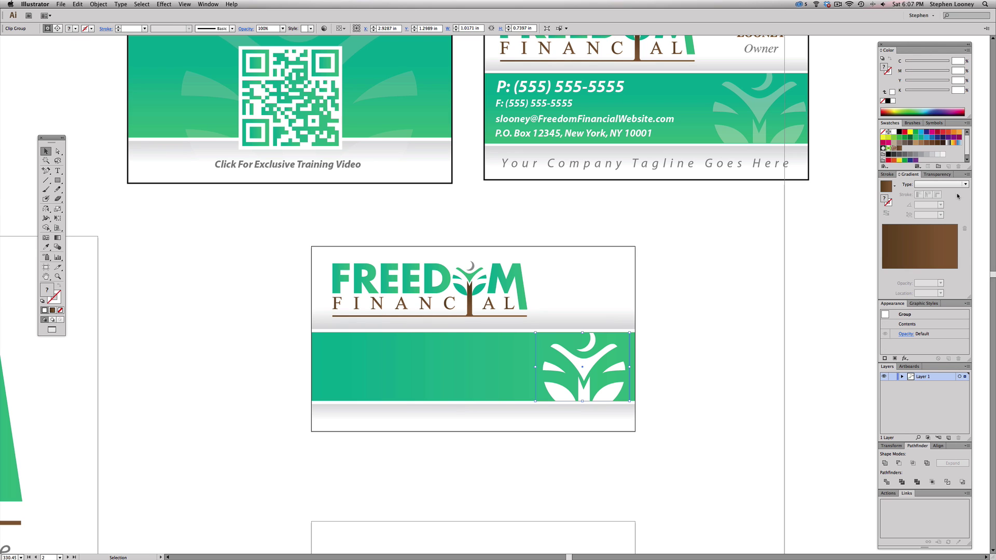
click(946, 175)
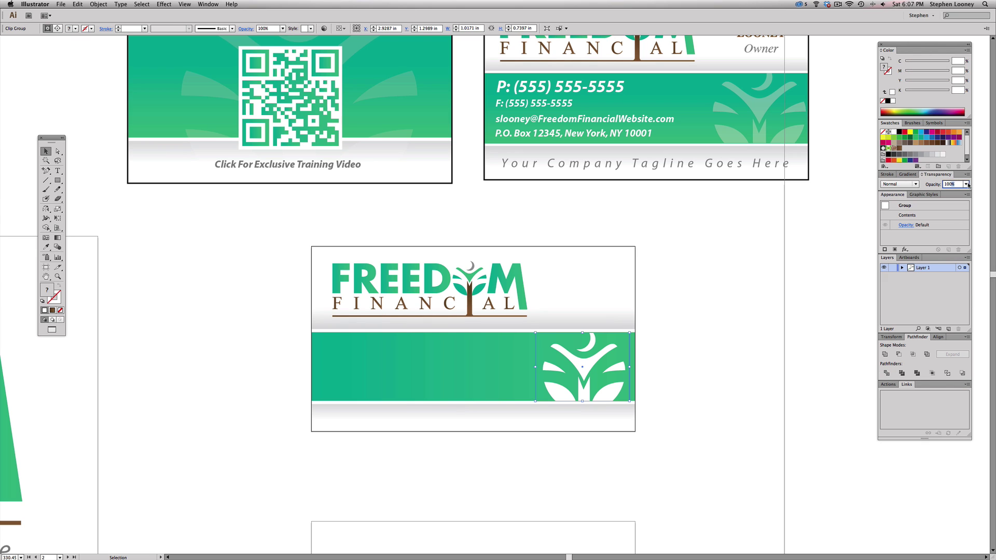
click(966, 184)
click(971, 206)
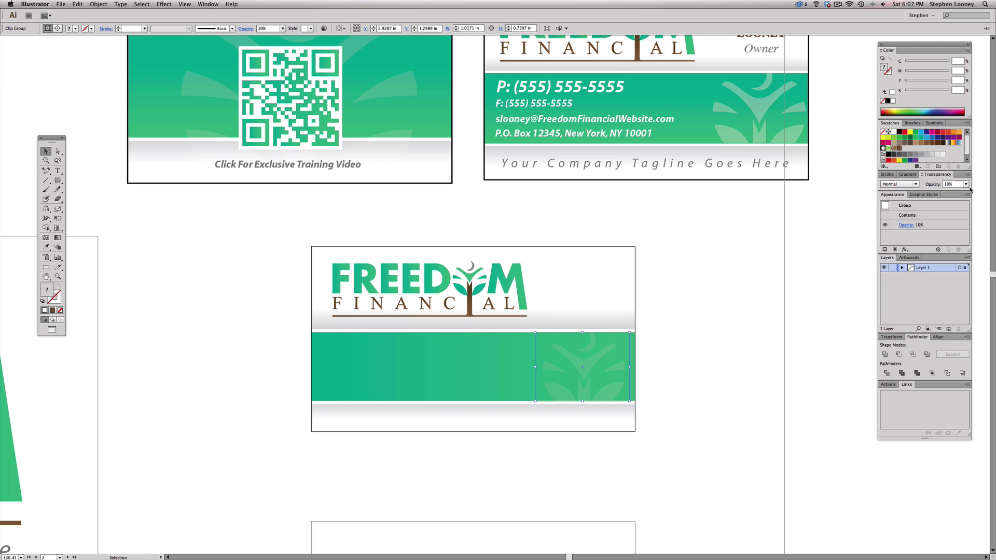
click(966, 185)
click(966, 219)
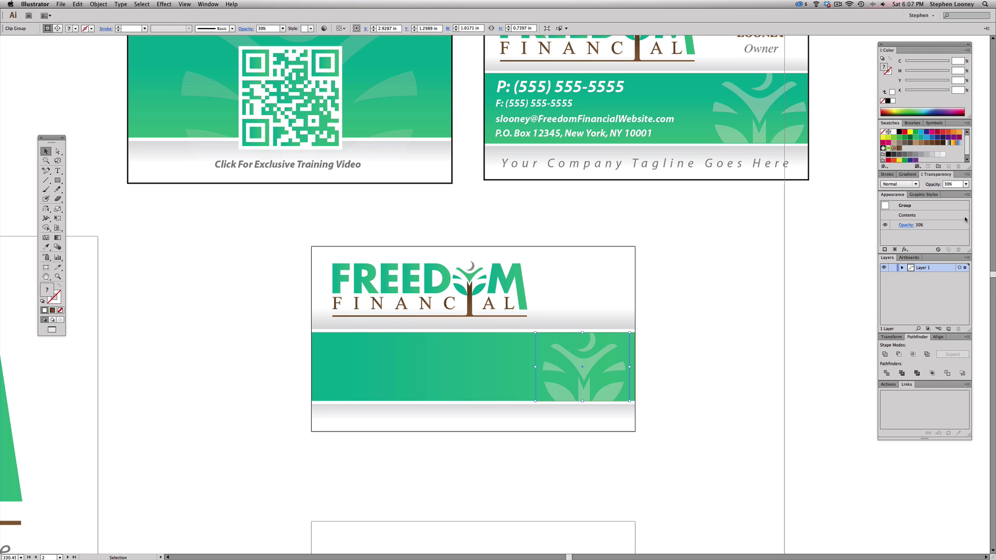
click(739, 264)
drag(562, 291, 592, 349)
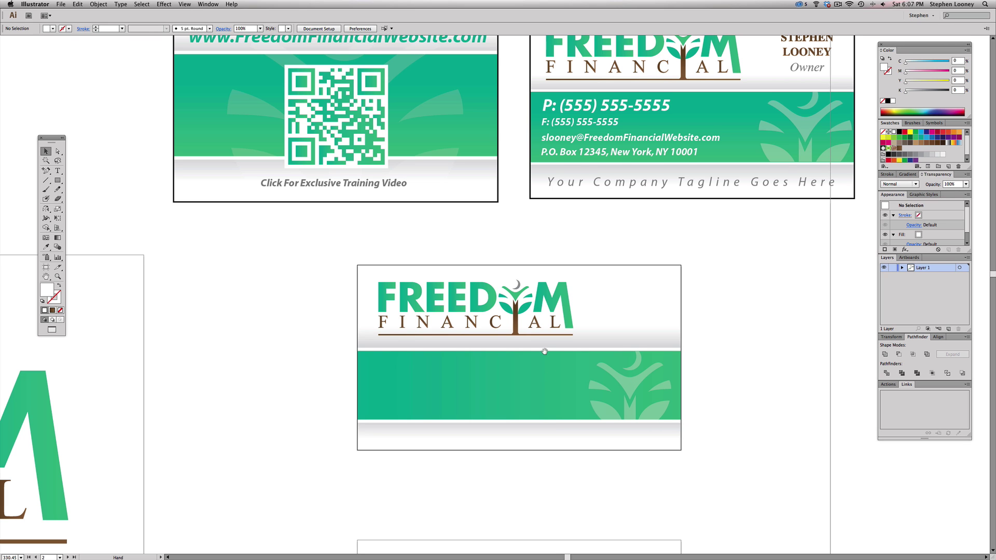
- Type the owner's name as a text line at the new card's top right
scroll(544, 347, up, 1)
scroll(552, 332, left, 2)
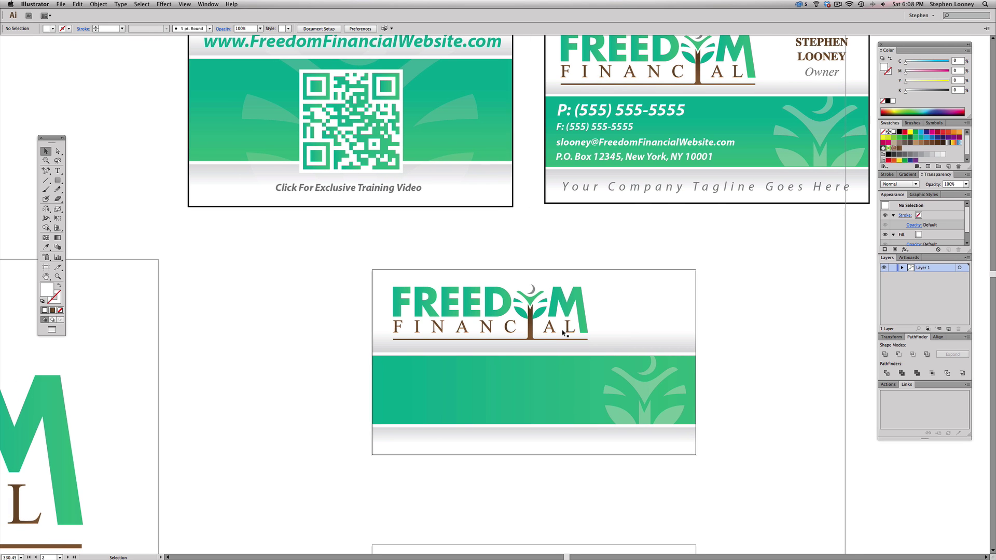
drag(630, 189, 586, 206)
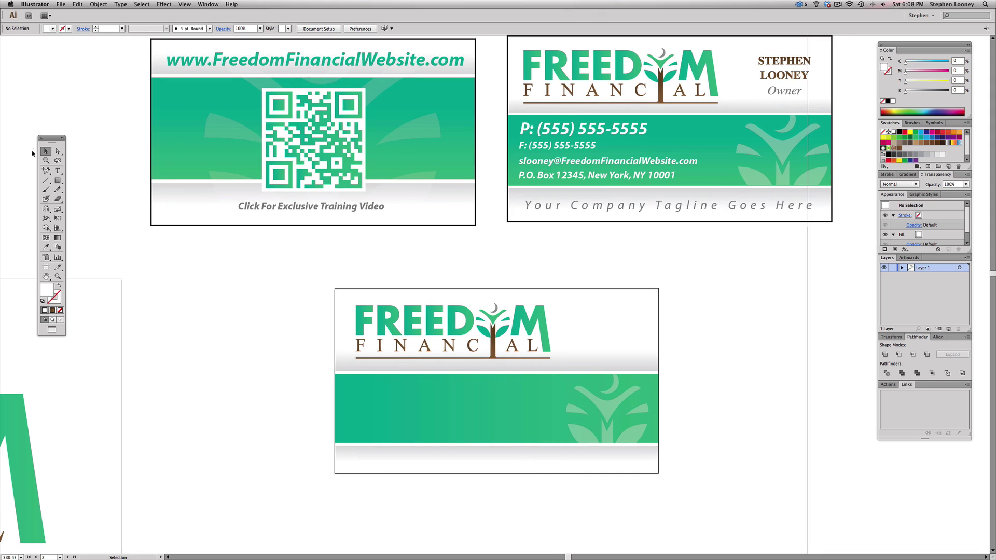
key(t)
click(585, 322)
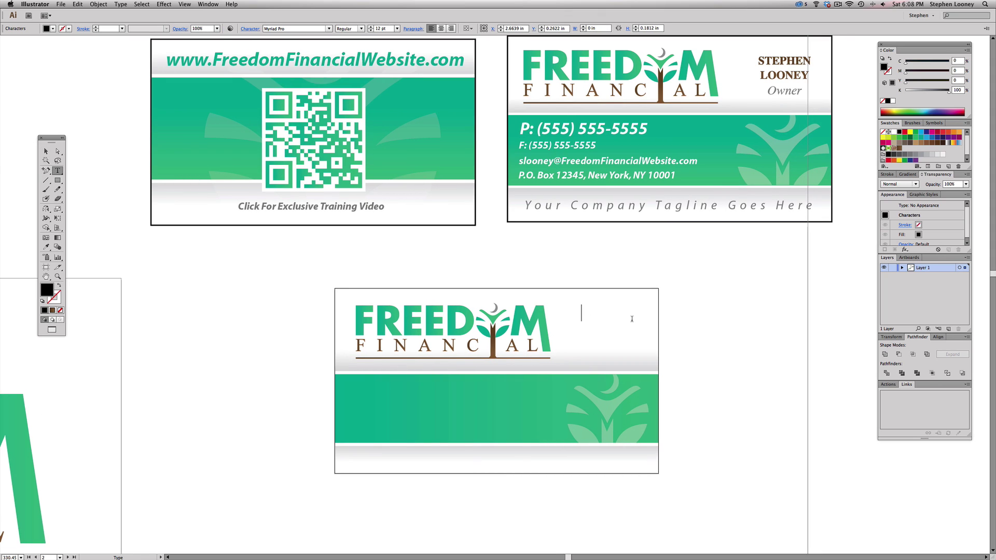
key(Escape)
- Set the name in Times New Roman Bold, centre-aligned, and shift it toward the card edge
click(626, 321)
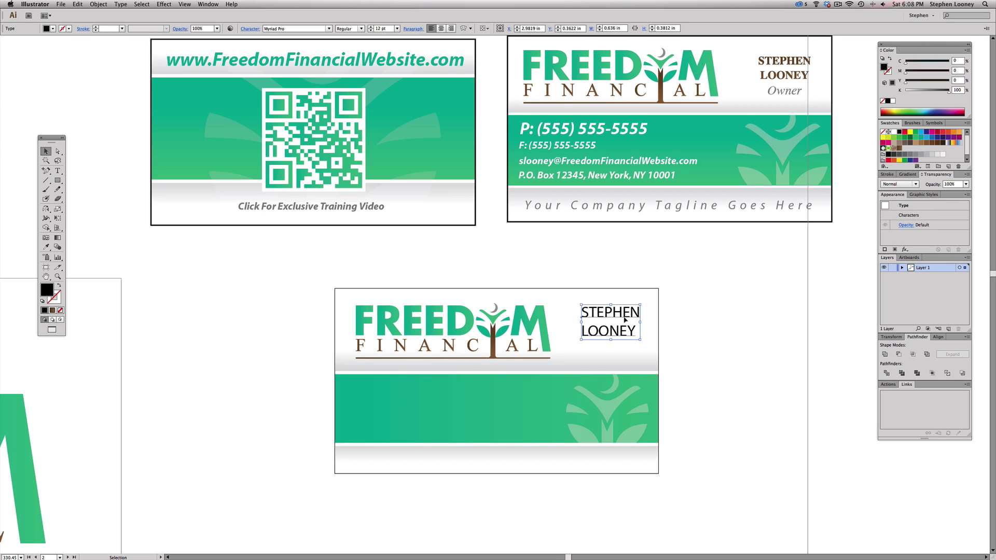
click(279, 29)
text(Times New Roman)
key(Return)
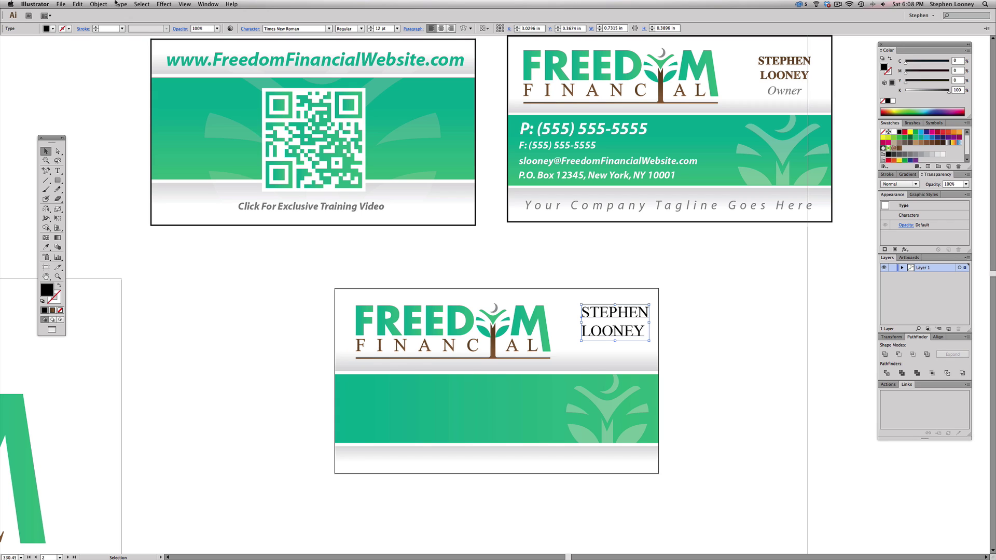
click(361, 29)
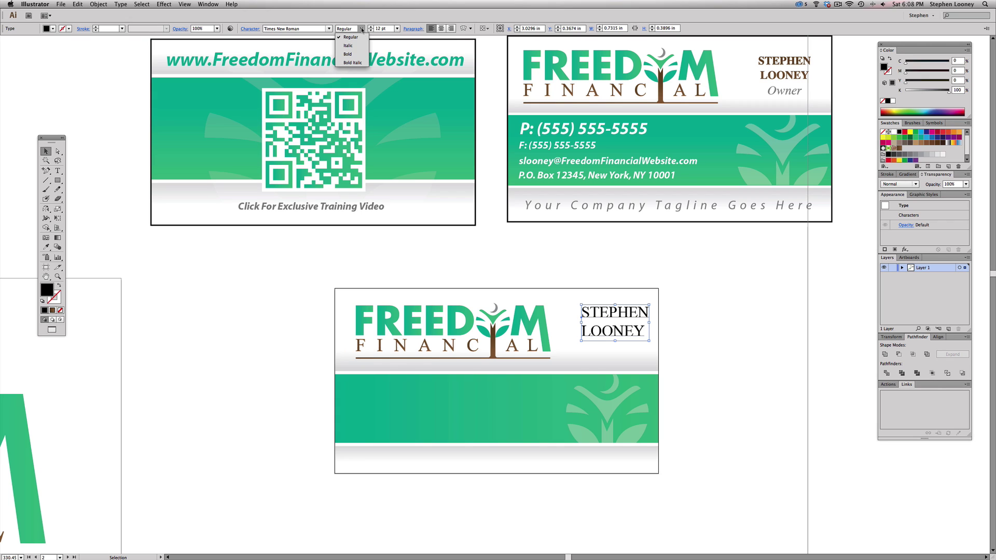
click(363, 55)
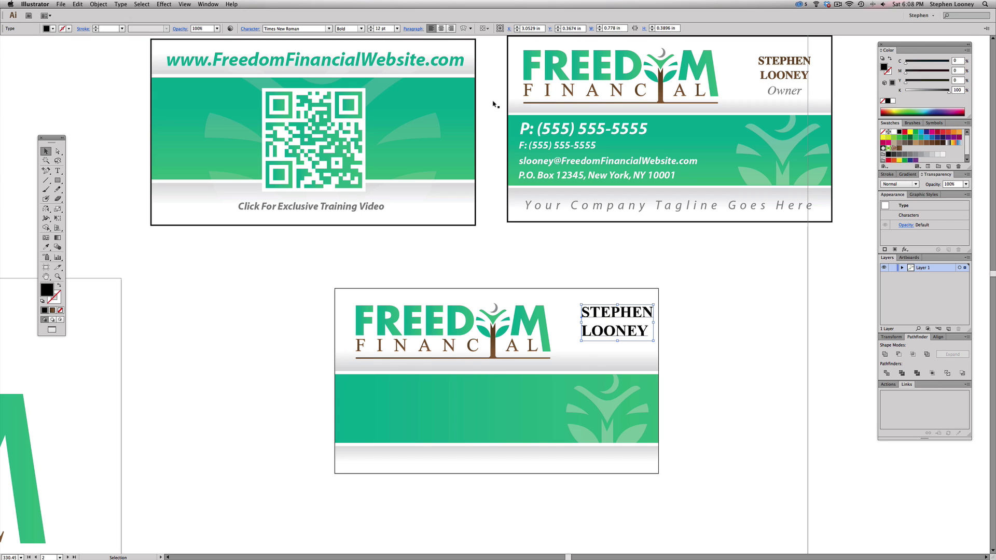
click(441, 28)
drag(589, 317, 624, 320)
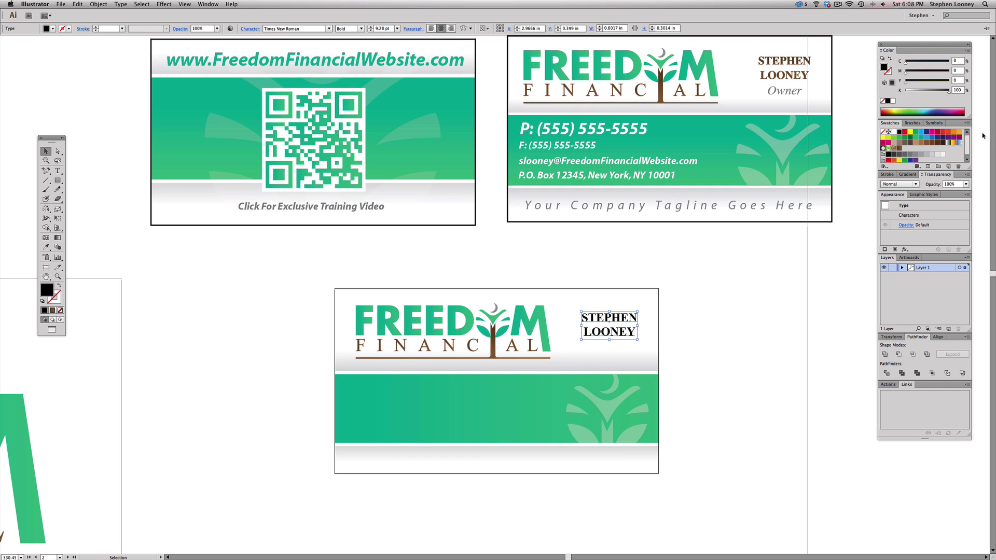
- Colour the name brown and retype it as first name and surname on two lines
click(931, 144)
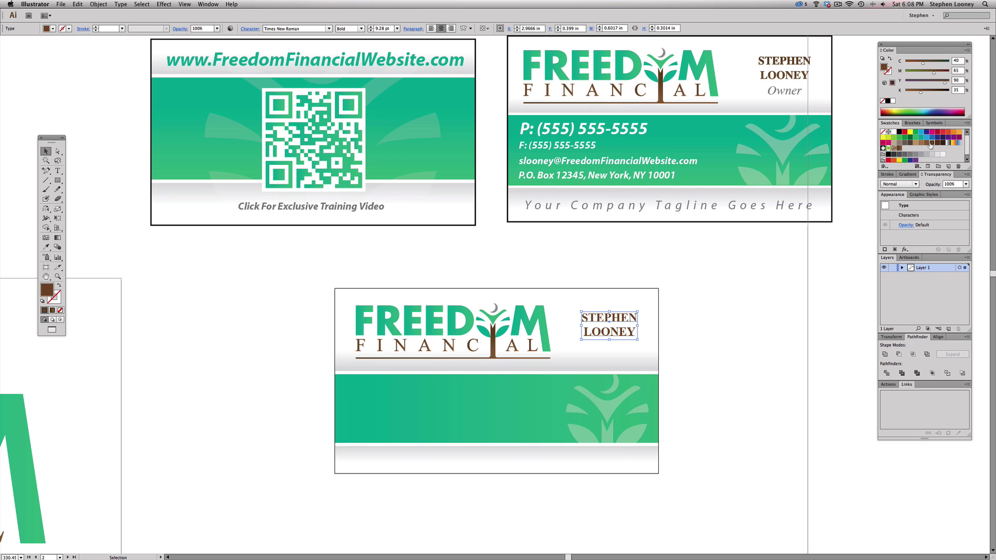
click(716, 343)
click(608, 321)
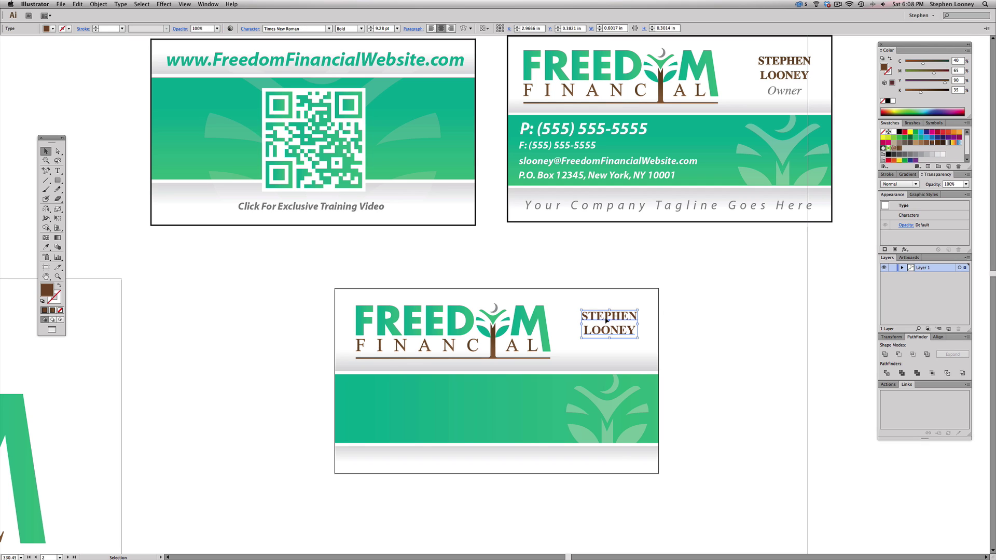
double_click(598, 319)
triple_click(596, 317)
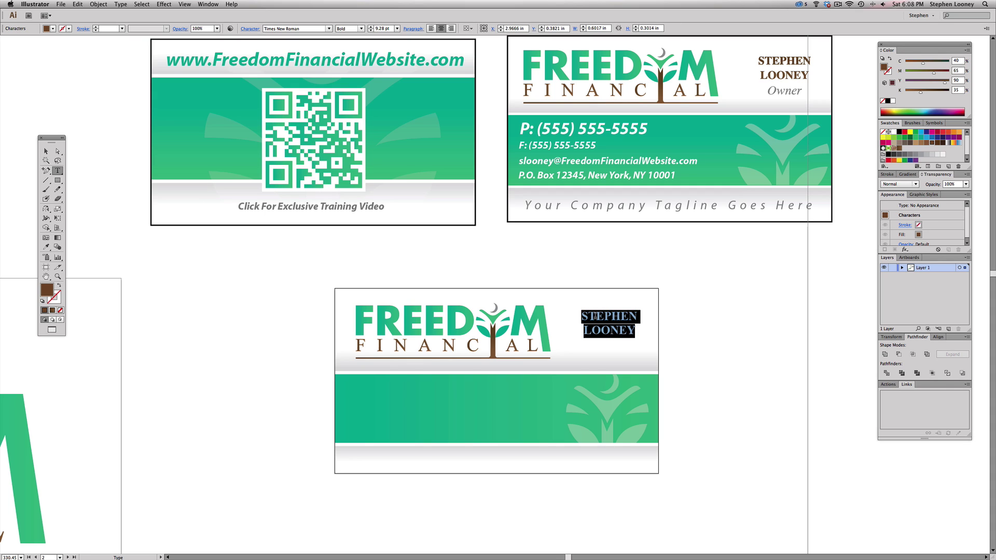
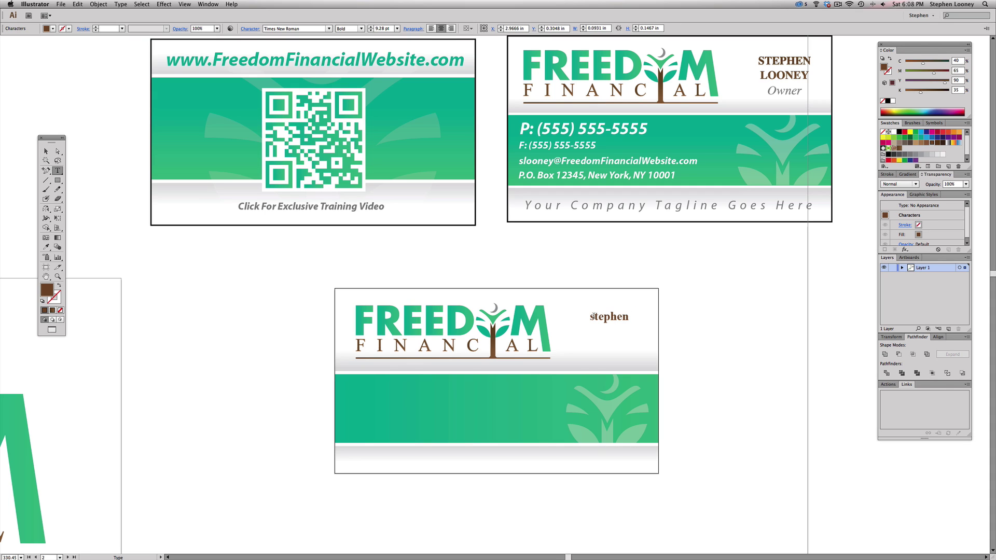
key(Return)
key(Escape)
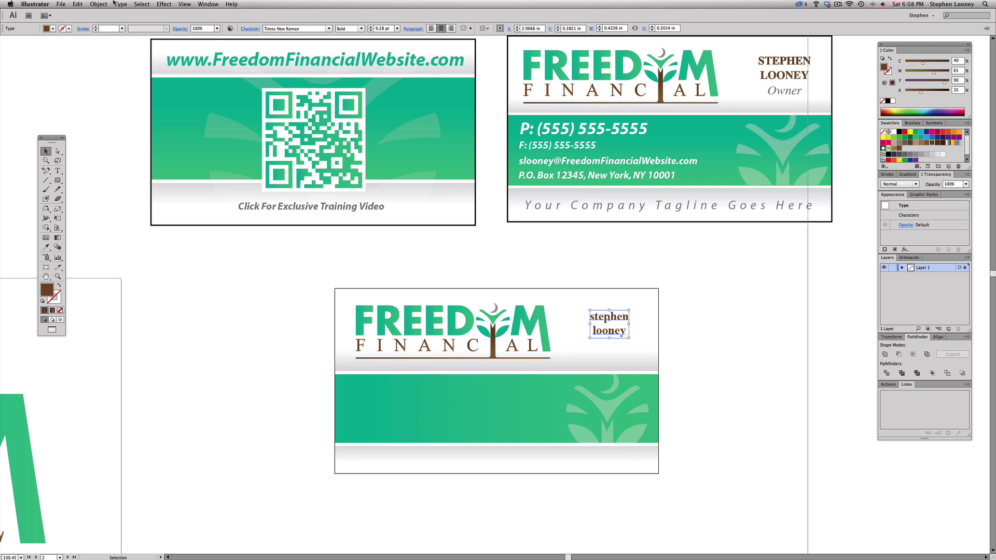
- Convert the name to capitals with Type > Change Case > UPPERCASE
click(118, 4)
mouse_move(131, 104)
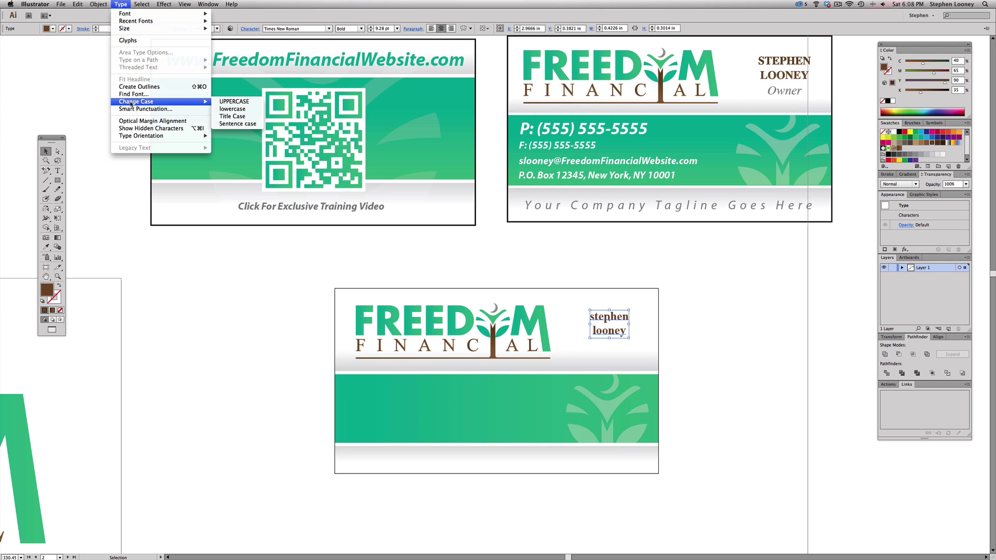
click(234, 101)
click(683, 303)
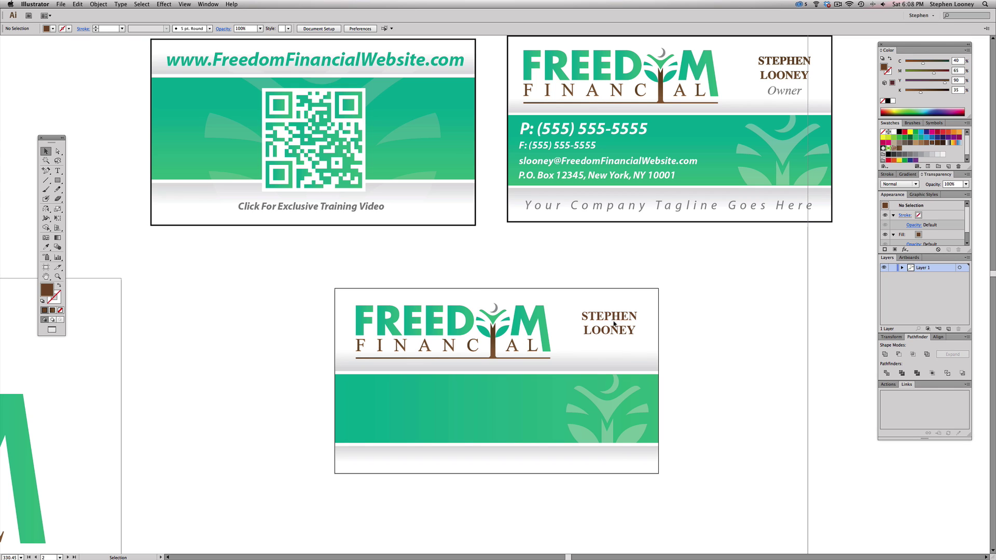
- Duplicate the name just below itself and retype the copy as 'Owner'
drag(617, 321, 615, 349)
double_click(613, 346)
double_click(613, 347)
triple_click(613, 346)
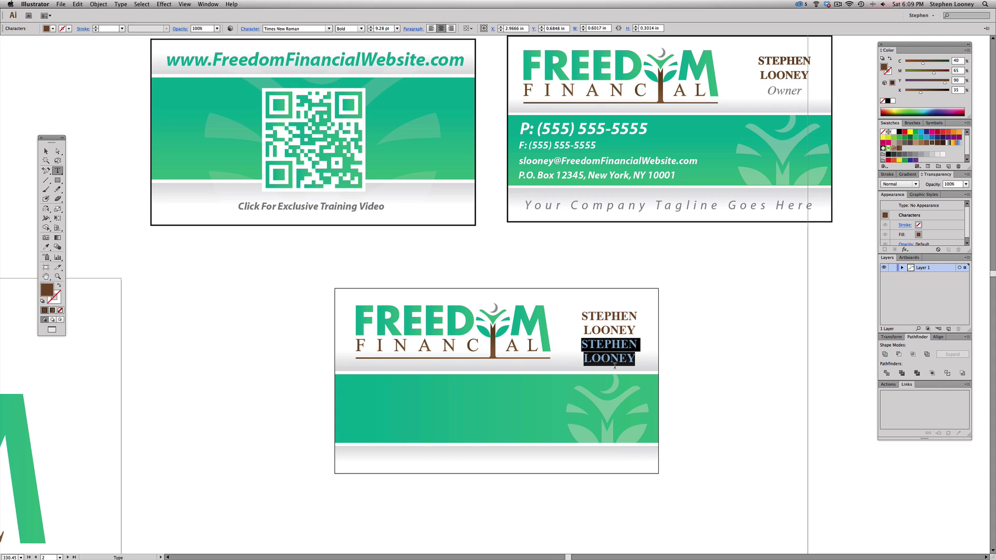
text(Owner)
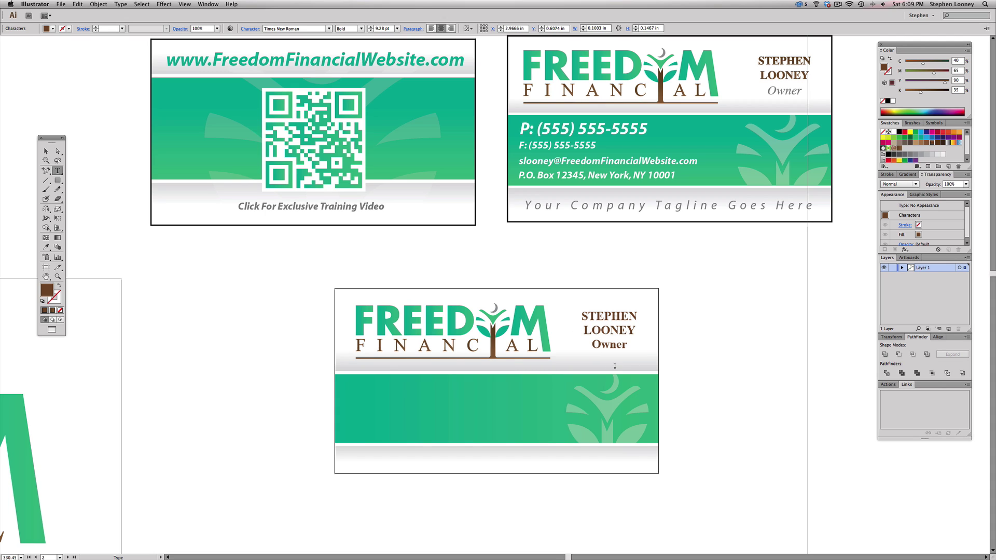
key(Escape)
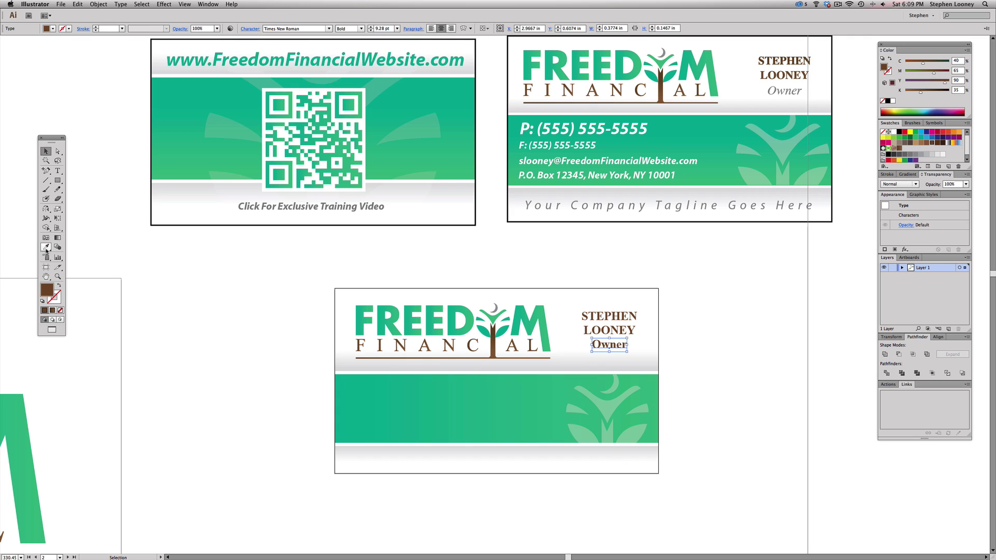
- Set the Owner title to Italic, after trying and undoing the tagline's style
click(46, 247)
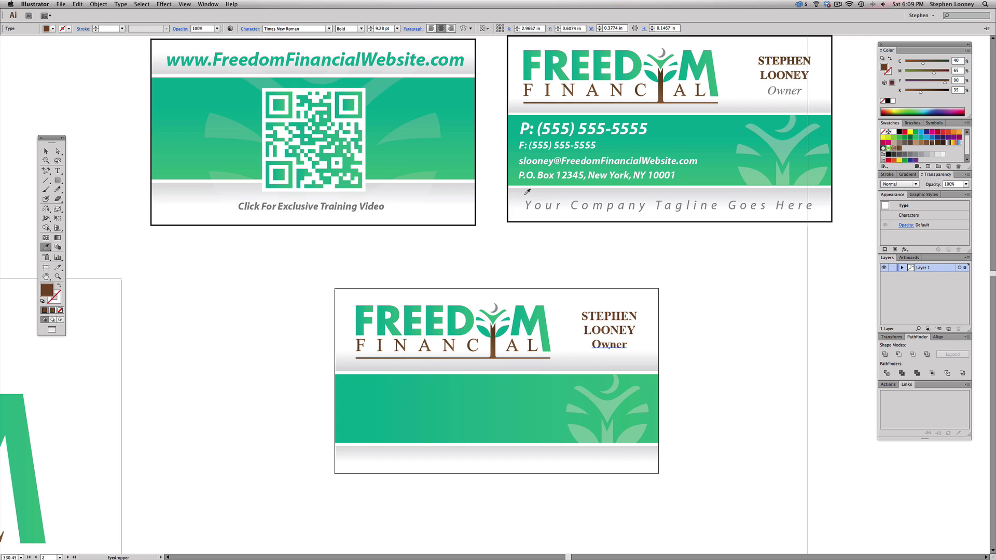
click(643, 205)
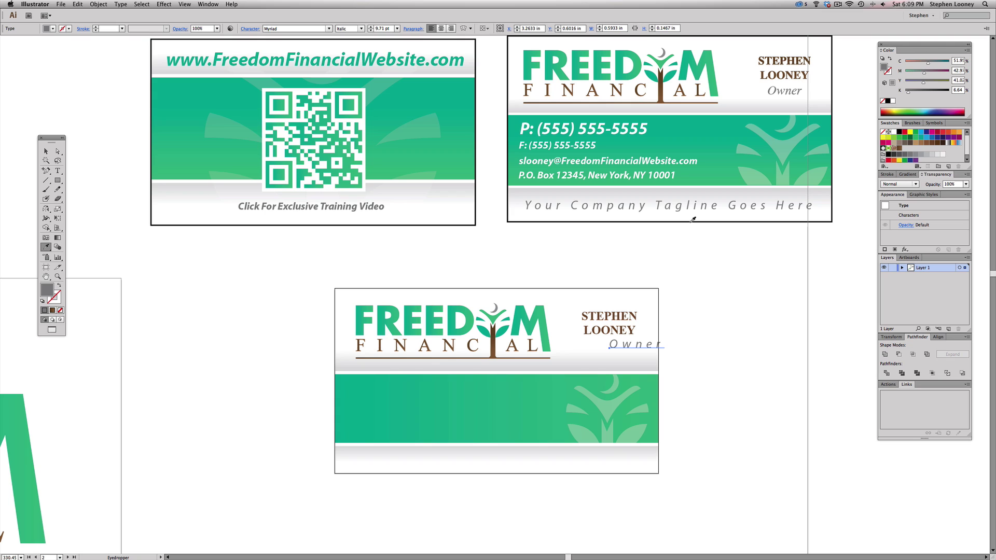
key(super+z)
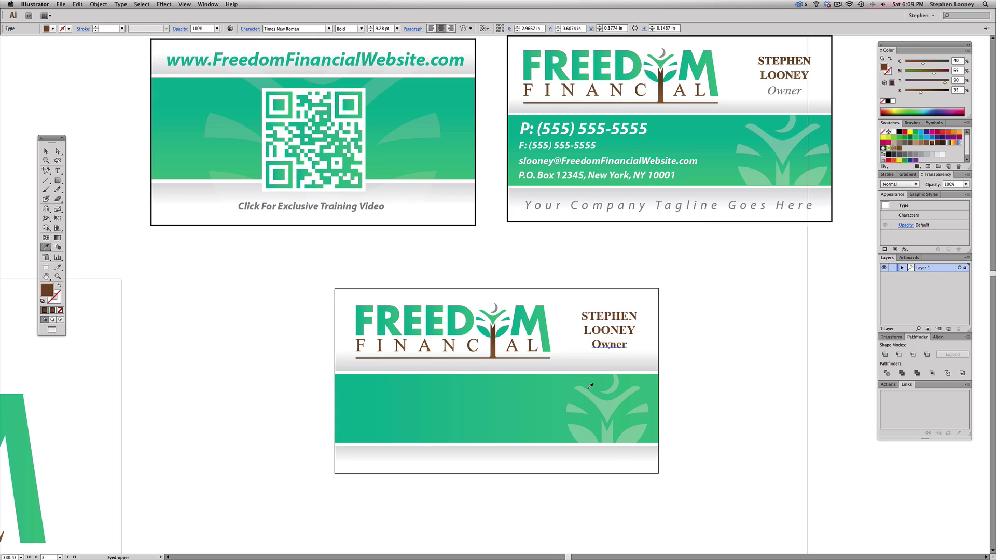
click(361, 29)
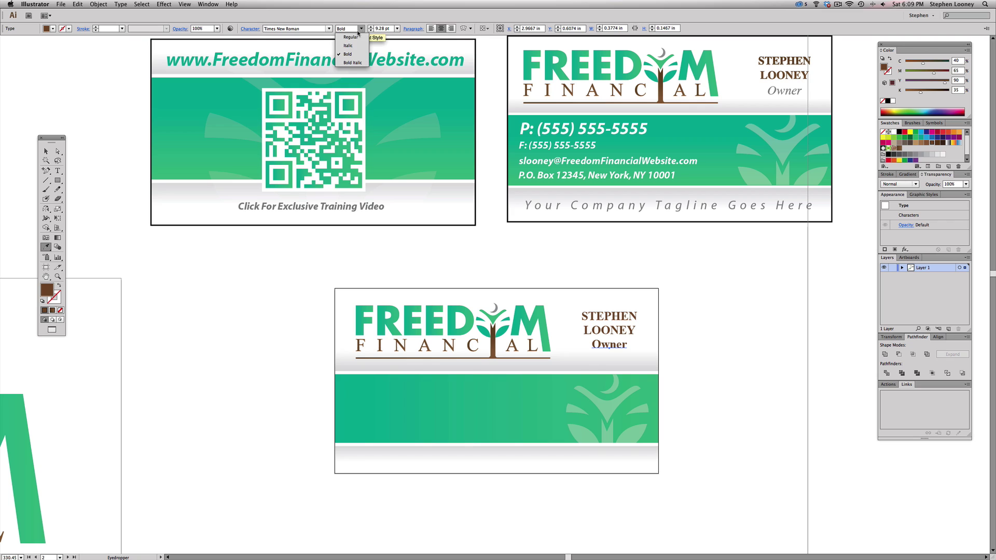
click(356, 47)
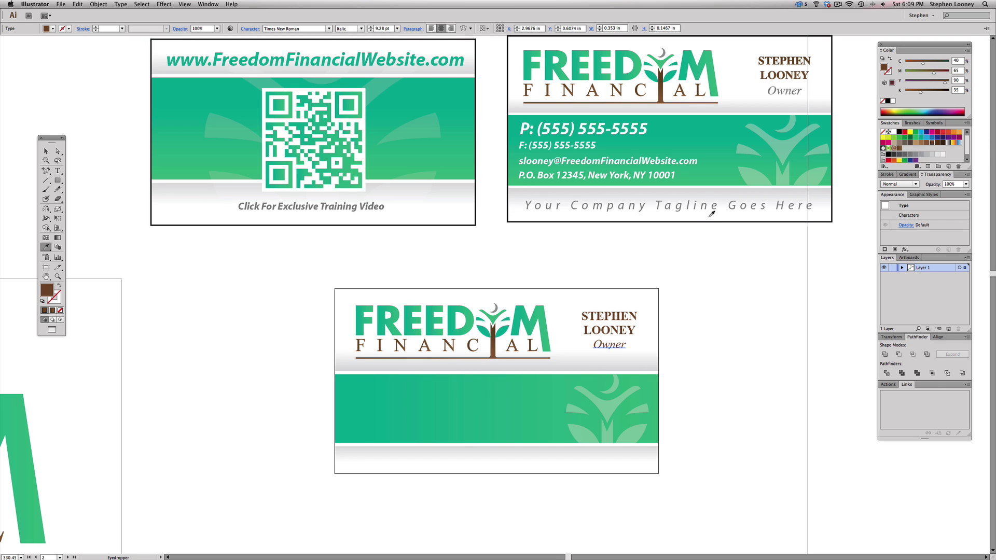
- Colour Owner with the 70% grey swatch and leave full-screen view
key(a)
click(688, 207)
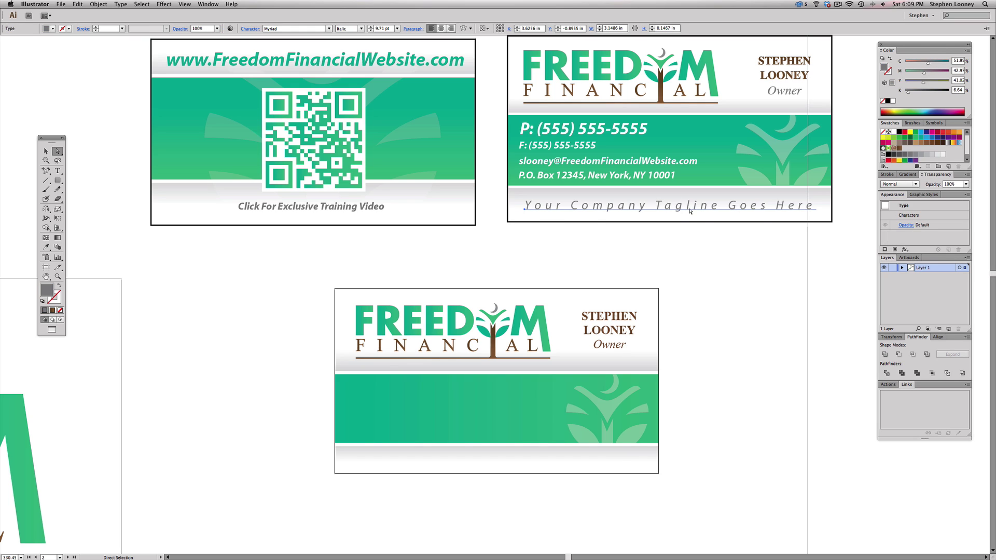
double_click(701, 211)
key(super+a)
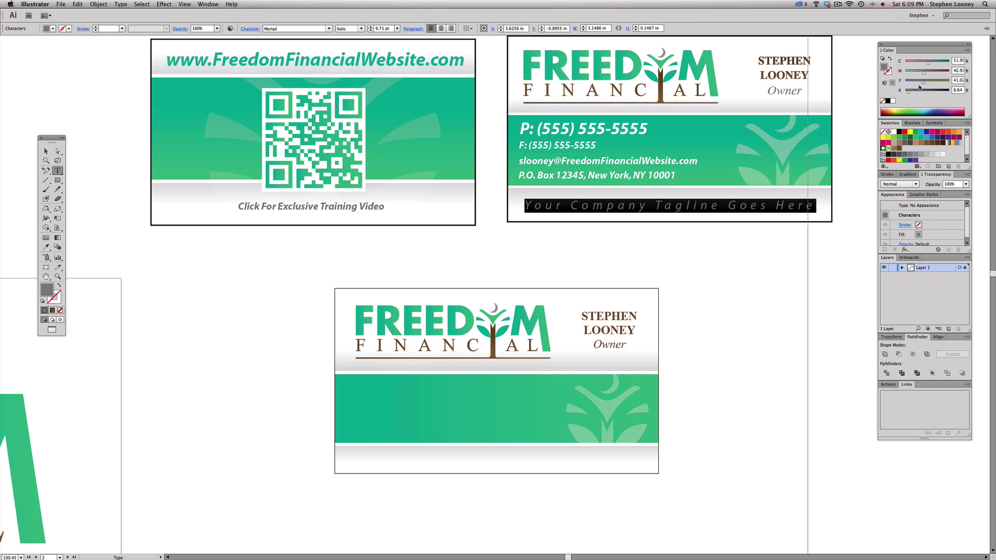
double_click(604, 346)
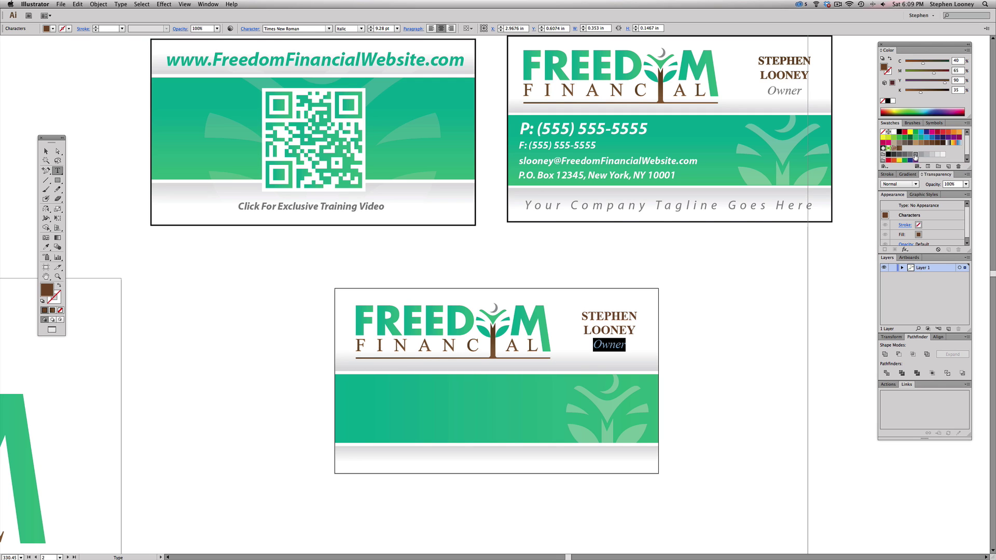
click(915, 157)
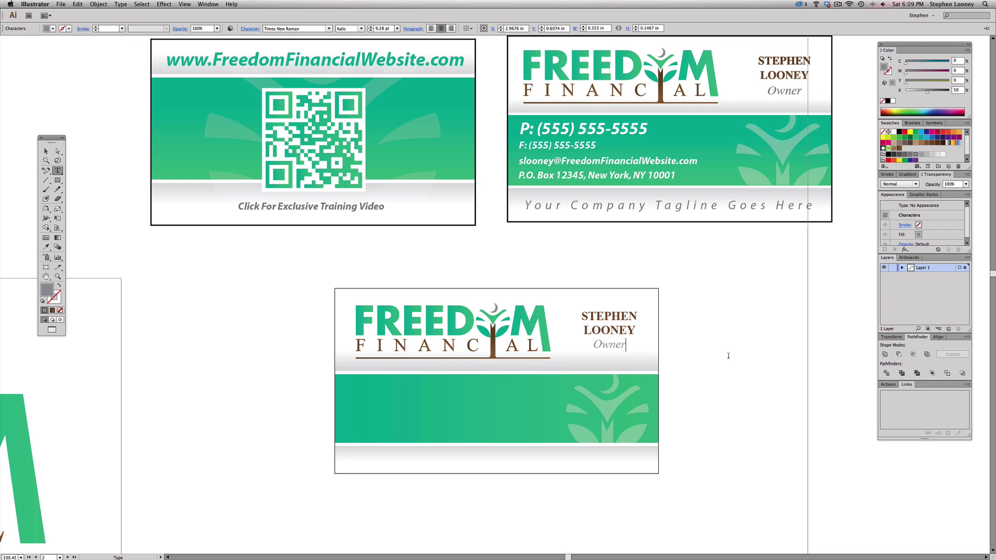
double_click(608, 346)
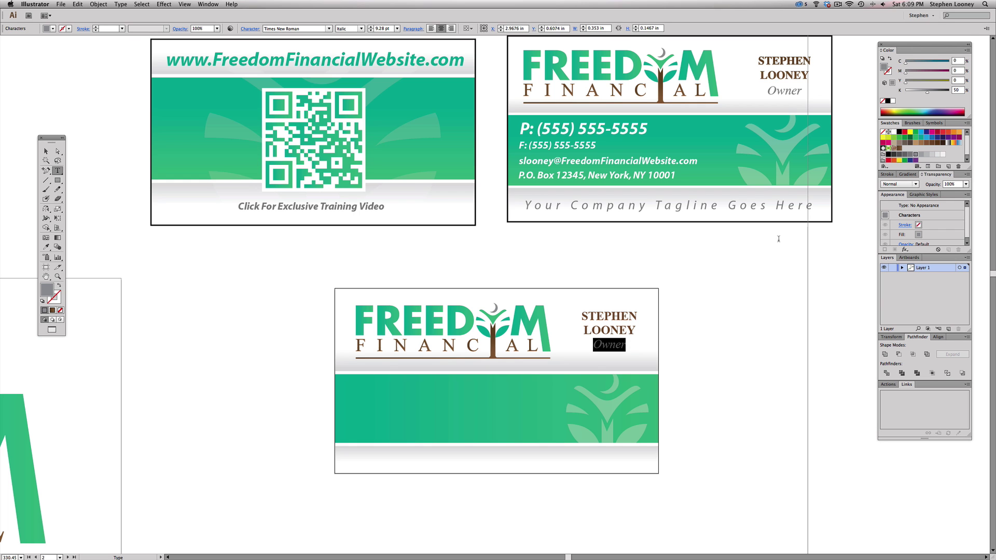
click(904, 154)
key(Escape)
key(f)
click(714, 305)
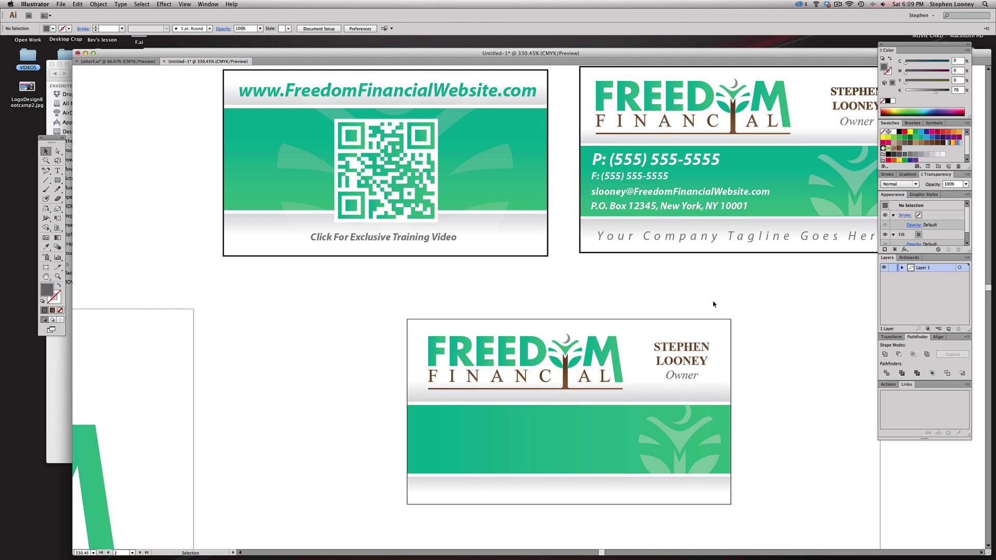
key(space)
drag(695, 292, 653, 273)
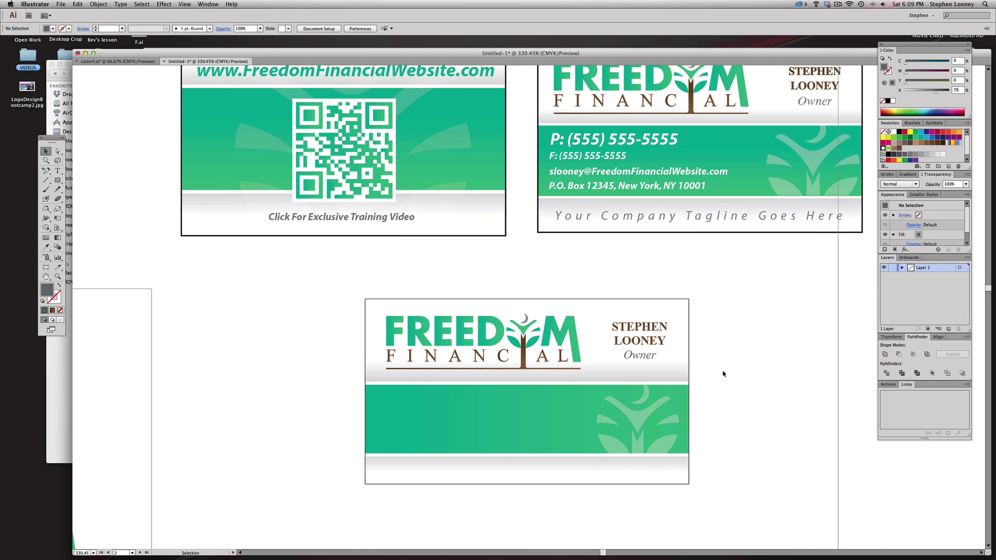
drag(631, 328, 399, 401)
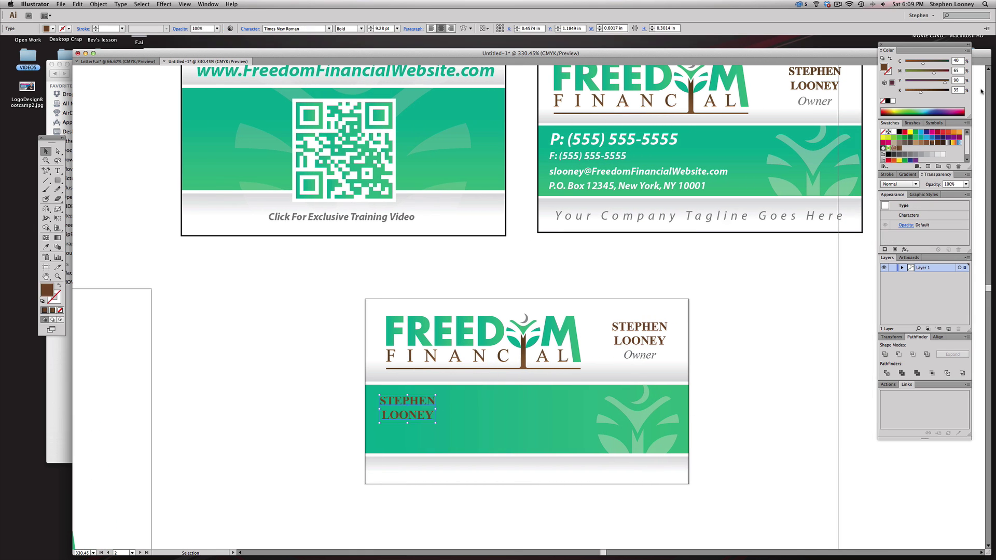
click(894, 132)
double_click(406, 407)
key(super+a)
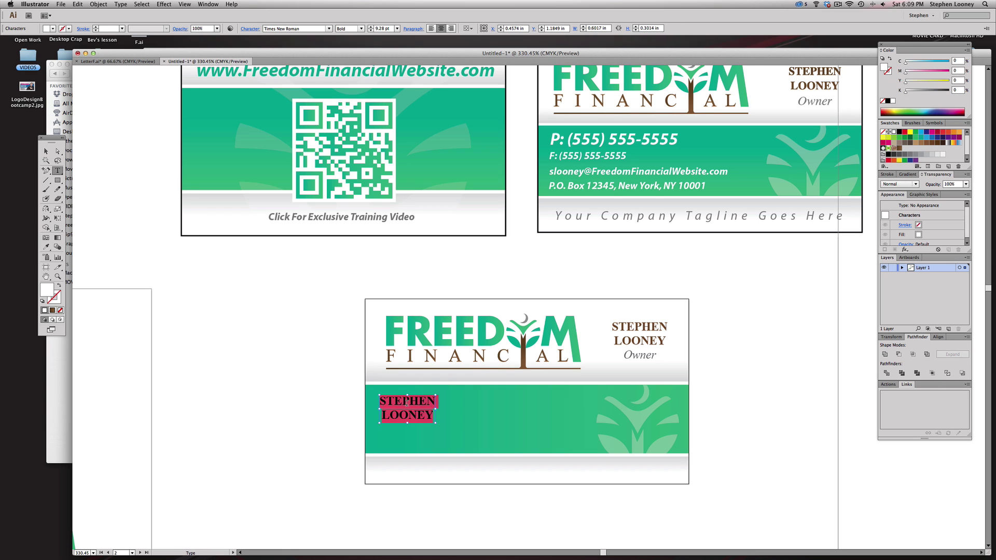
text(P:)
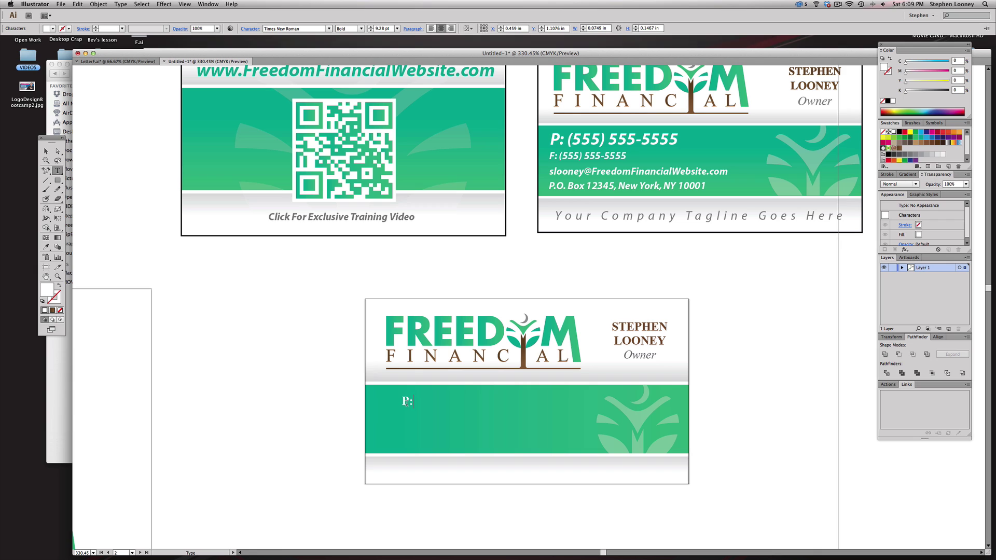
text( (555) 555-5555)
key(Escape)
- Give the phone line the upper card's phone style and position it on the band's left
drag(414, 404, 426, 403)
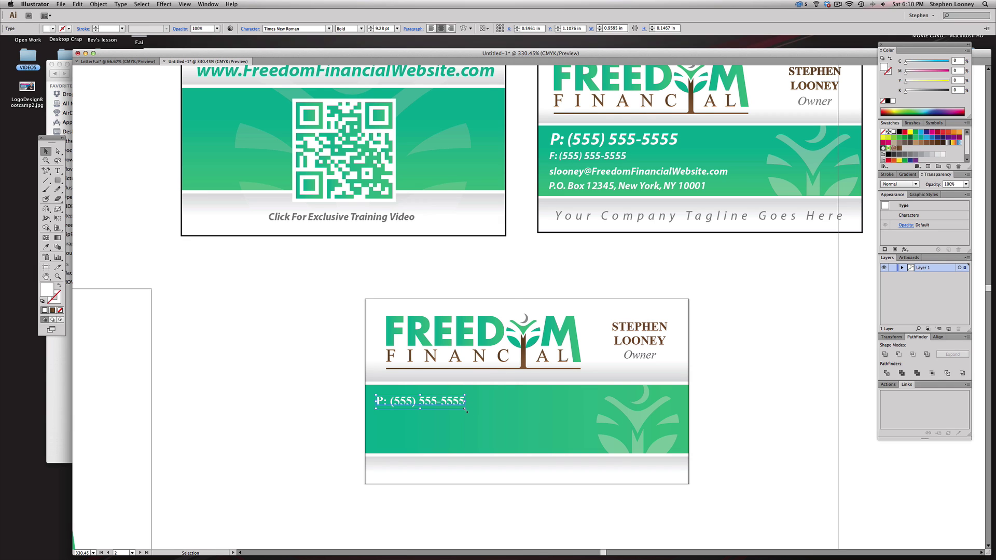
drag(466, 410, 519, 414)
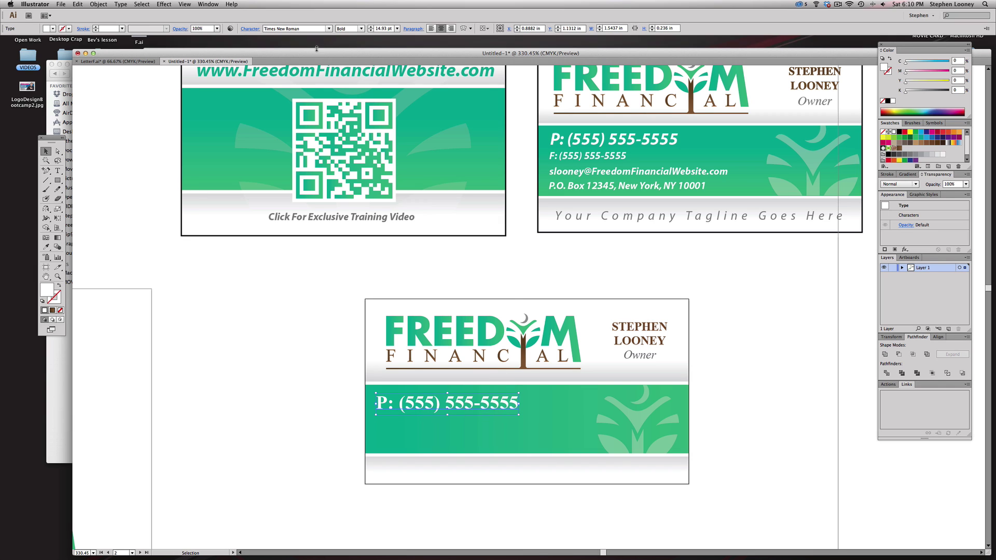
click(46, 247)
click(595, 137)
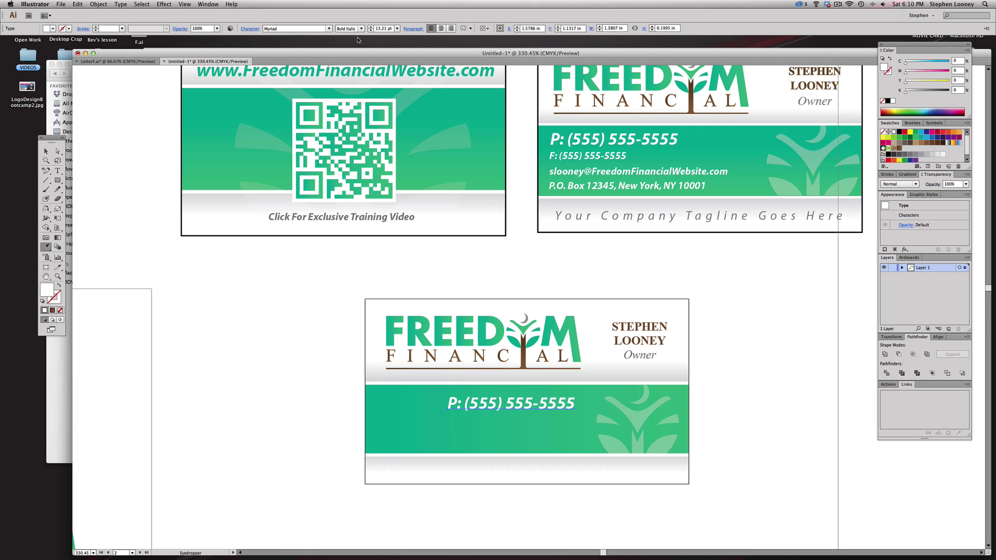
key(a)
drag(507, 408, 438, 404)
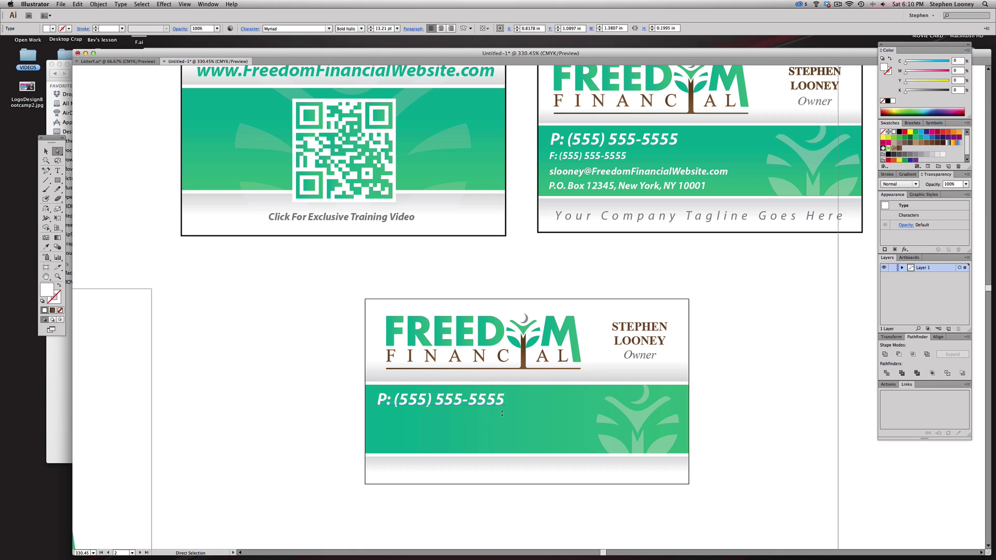
key(e)
drag(504, 411, 524, 412)
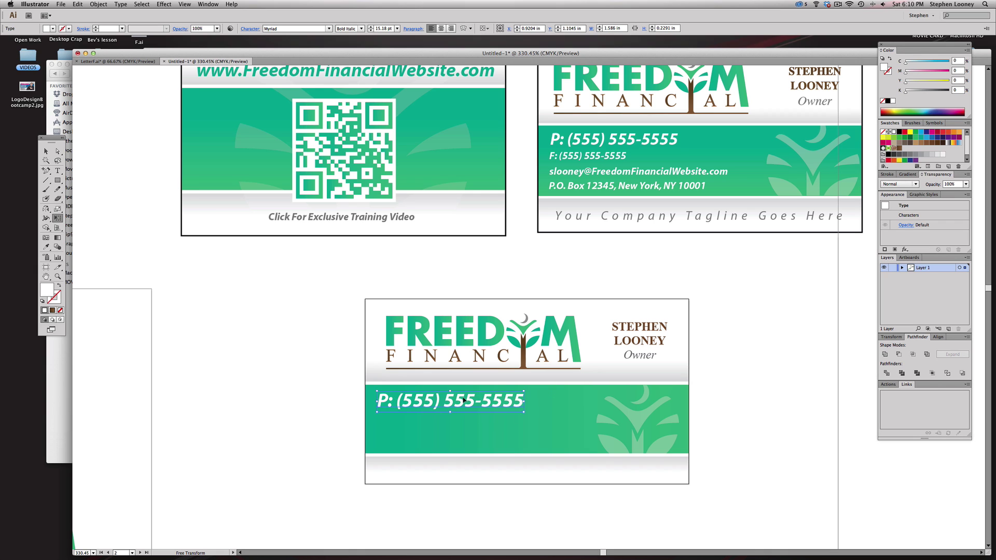
drag(448, 409, 449, 424)
key(a)
- Copy the phone line below itself, change P to F, and shrink the fax line
click(315, 374)
triple_click(449, 424)
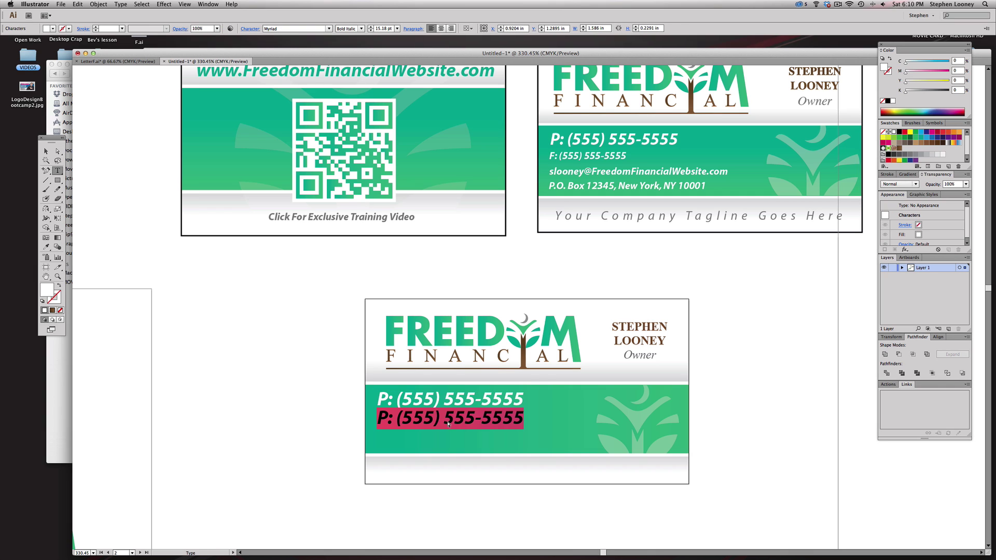
text(F:)
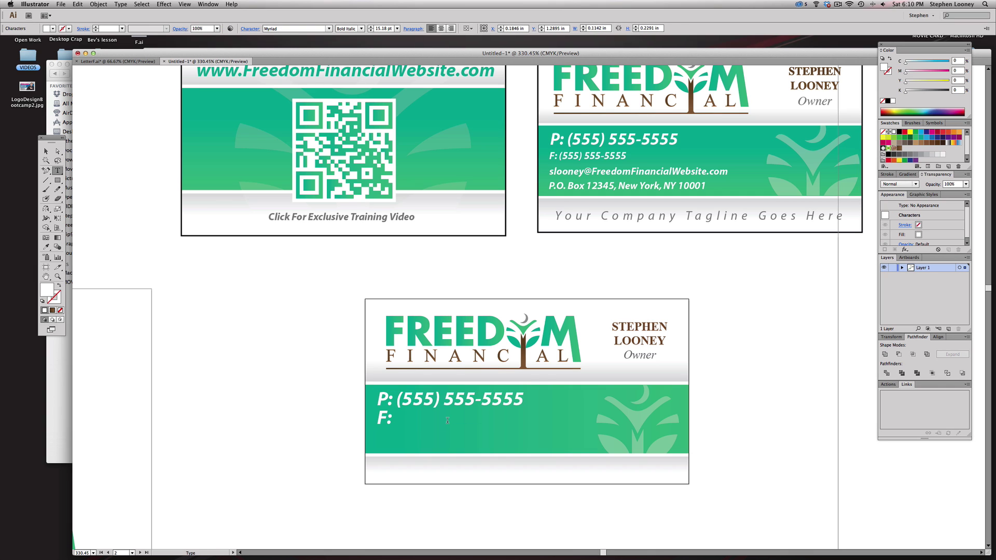
key(Escape)
key(Delete)
drag(432, 399, 377, 423)
double_click(392, 422)
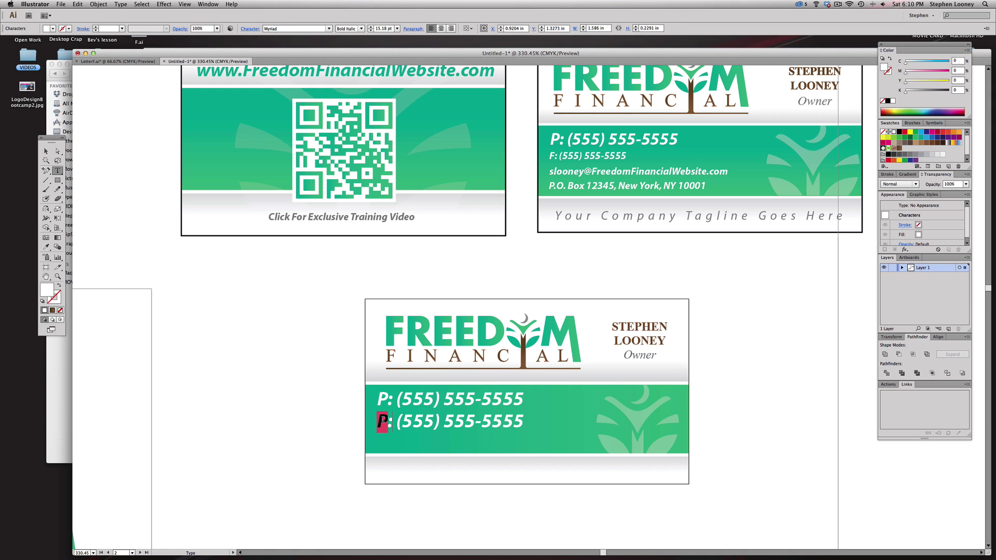
text(F)
key(Escape)
drag(522, 432, 456, 422)
- Nudge both contact lines up, shrink the phone line slightly, and select the fax text
shift+click(429, 406)
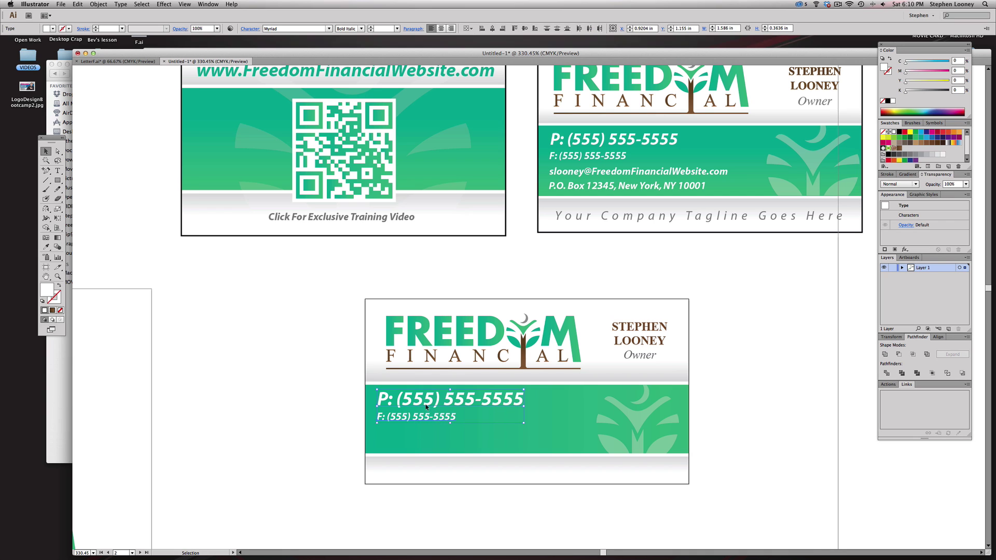
key(Up)
click(697, 361)
click(474, 397)
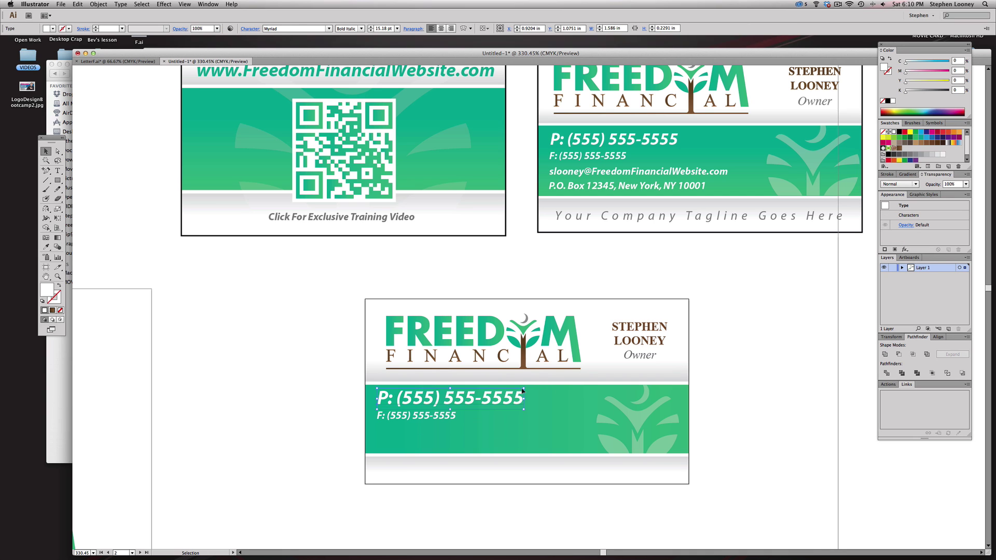
drag(524, 387, 509, 390)
shift+click(425, 416)
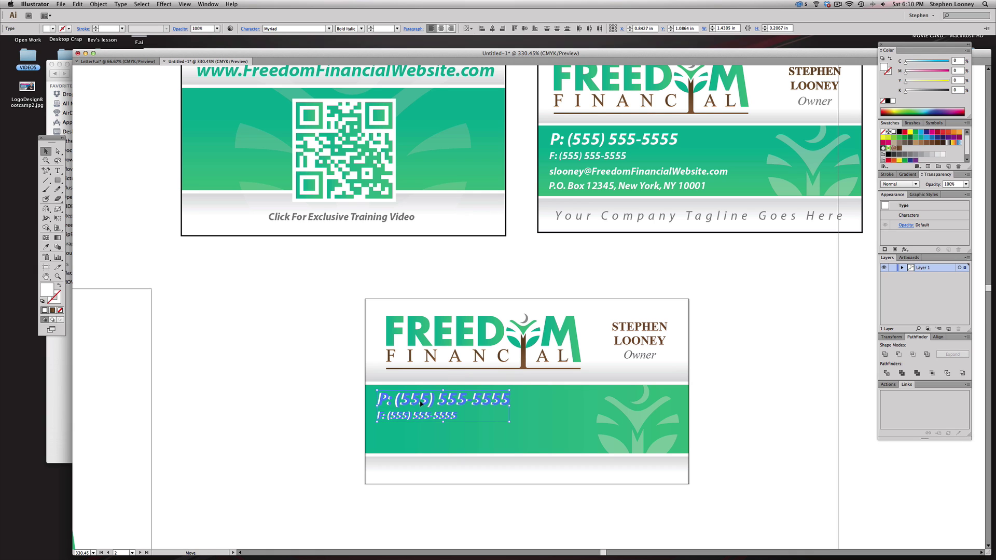
click(305, 393)
double_click(398, 417)
triple_click(417, 416)
key(ctrl+c)
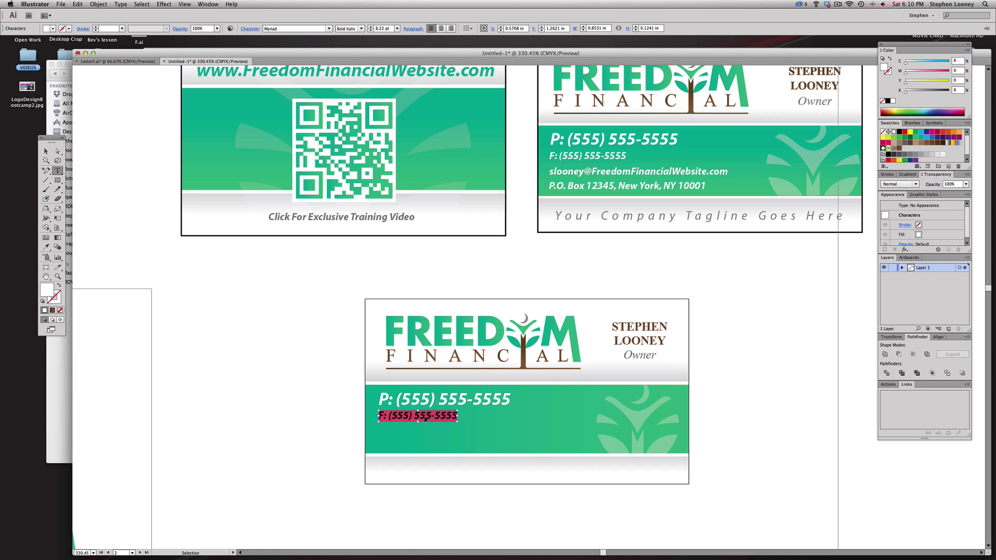
- Paste two extra copies of the fax line as new lines below it
key(Escape)
double_click(423, 415)
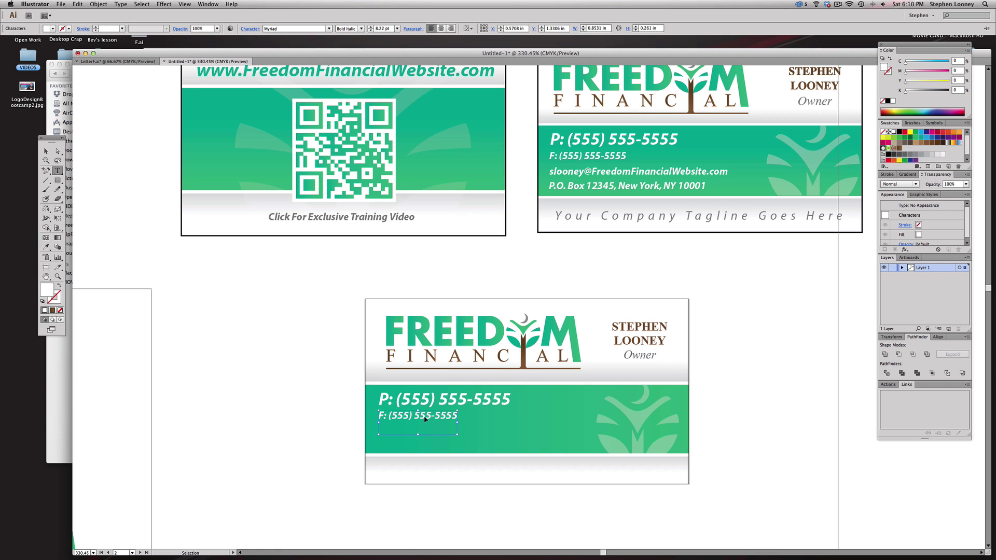
key(Return)
key(ctrl+v)
key(Return)
key(ctrl+v)
key(Escape)
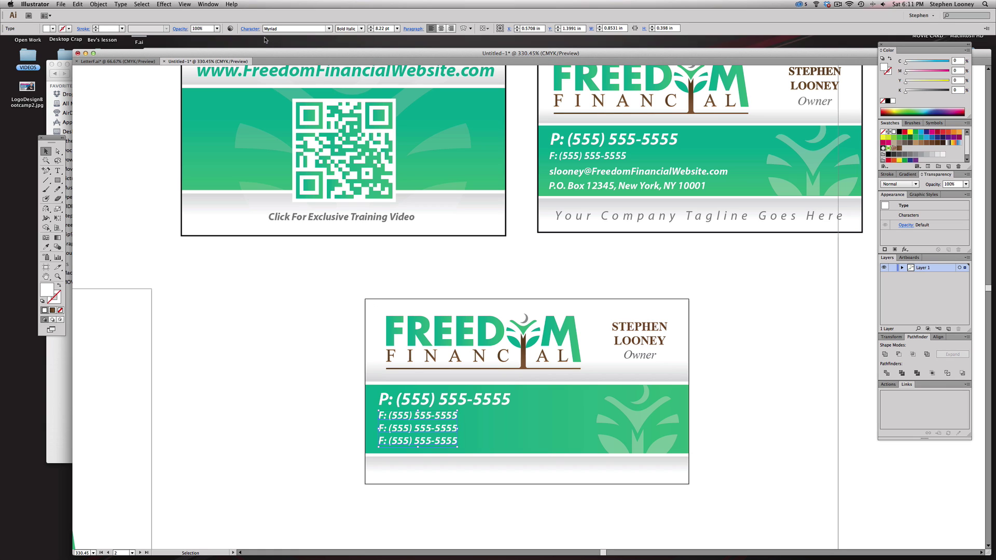
click(250, 29)
click(228, 62)
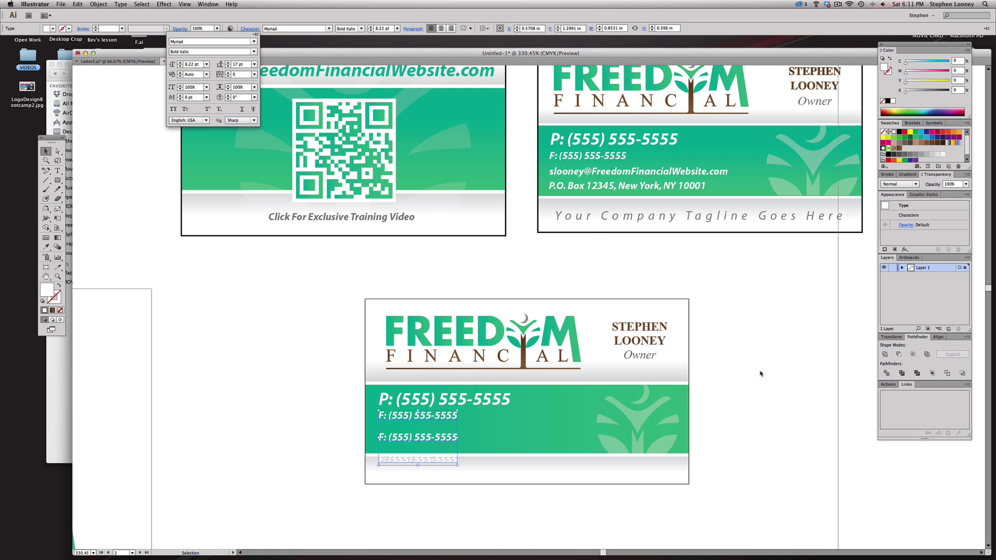
key(super+z)
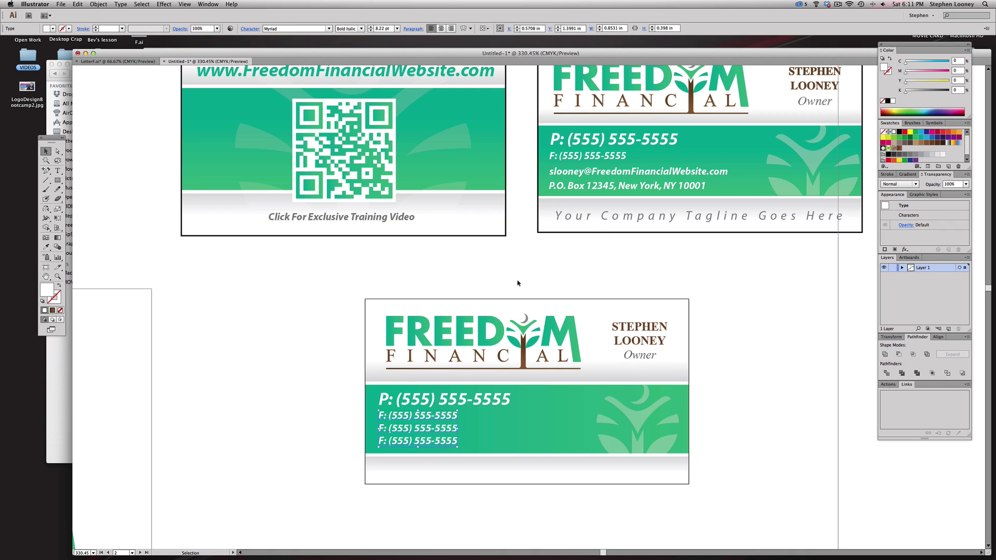
- Replace the extra fax lines with the upper card's e-mail and P.O. Box address lines
triple_click(564, 172)
key(super+c)
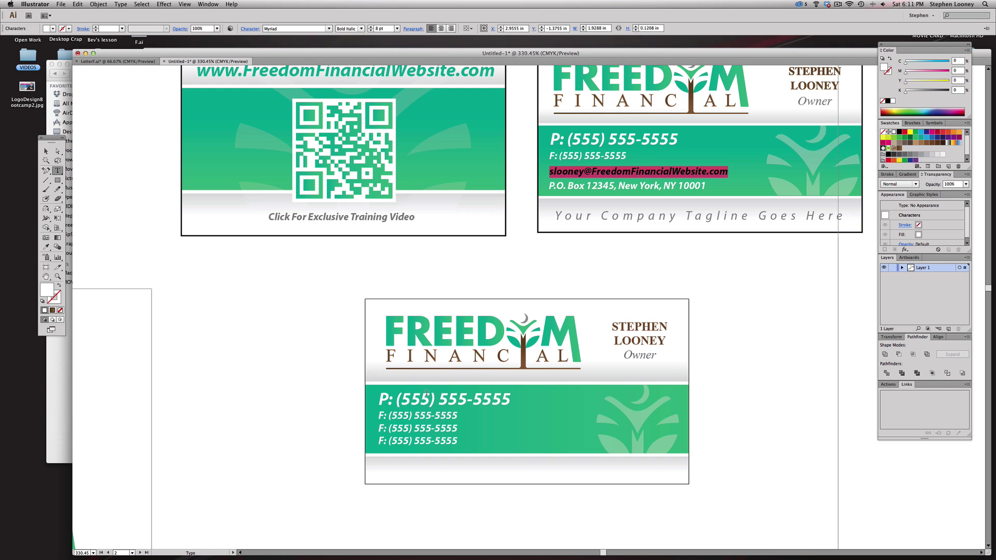
triple_click(410, 424)
key(super+v)
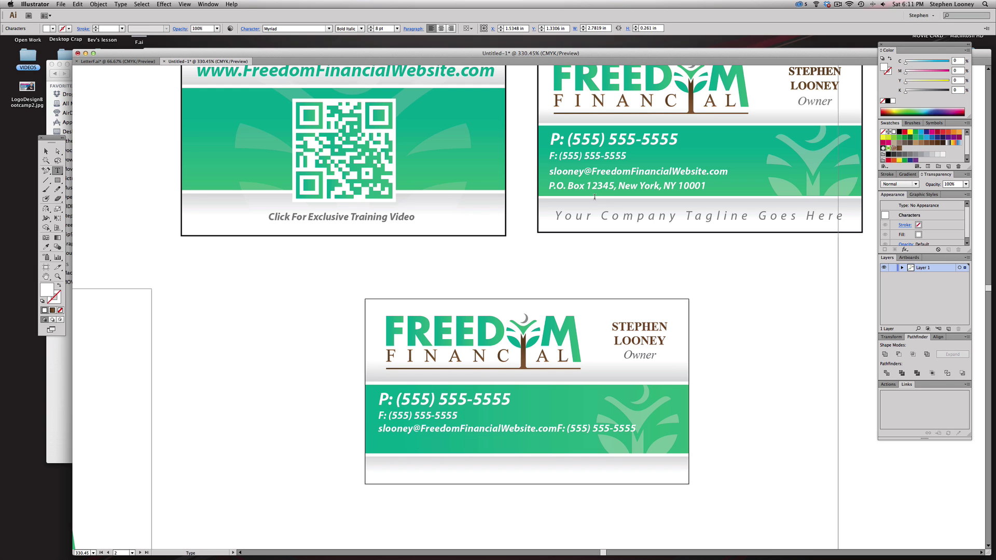
key(Return)
triple_click(594, 187)
key(super+c)
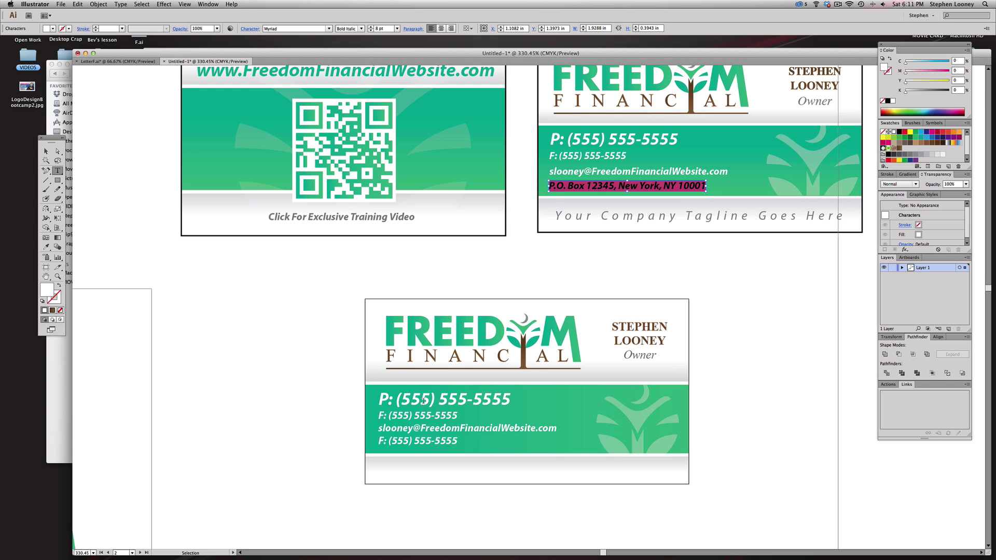
triple_click(405, 442)
key(super+v)
key(Escape)
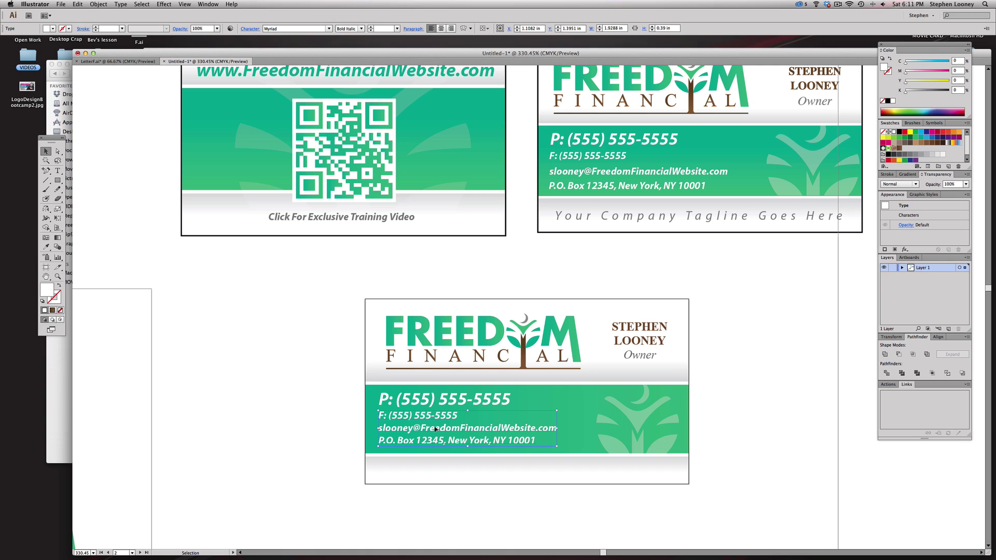
- Undo a trial move of the contact block and select the upper card's tagline
drag(411, 419, 539, 425)
key(super+shift+a)
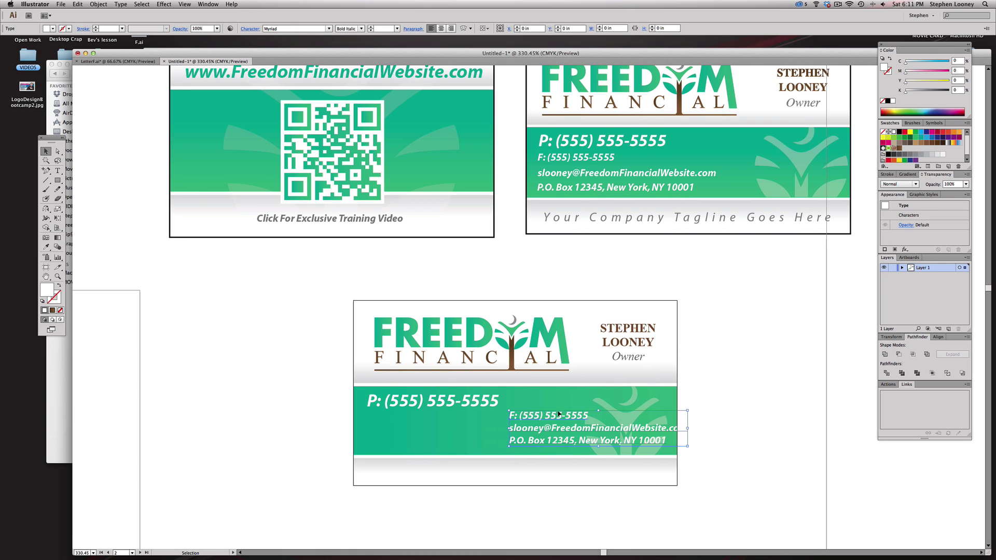
key(super+z)
scroll(701, 384, right, 2)
scroll(701, 385, down, 1)
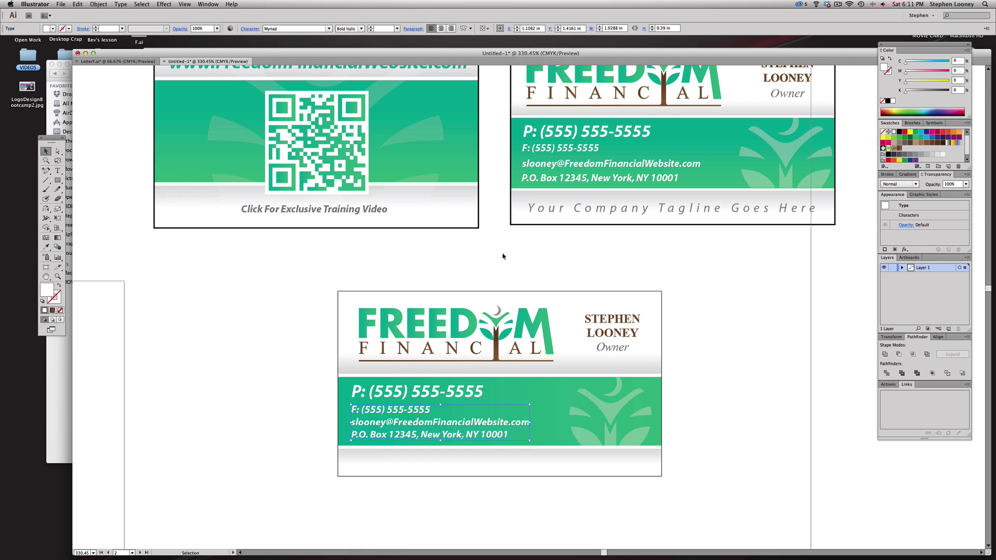
click(584, 214)
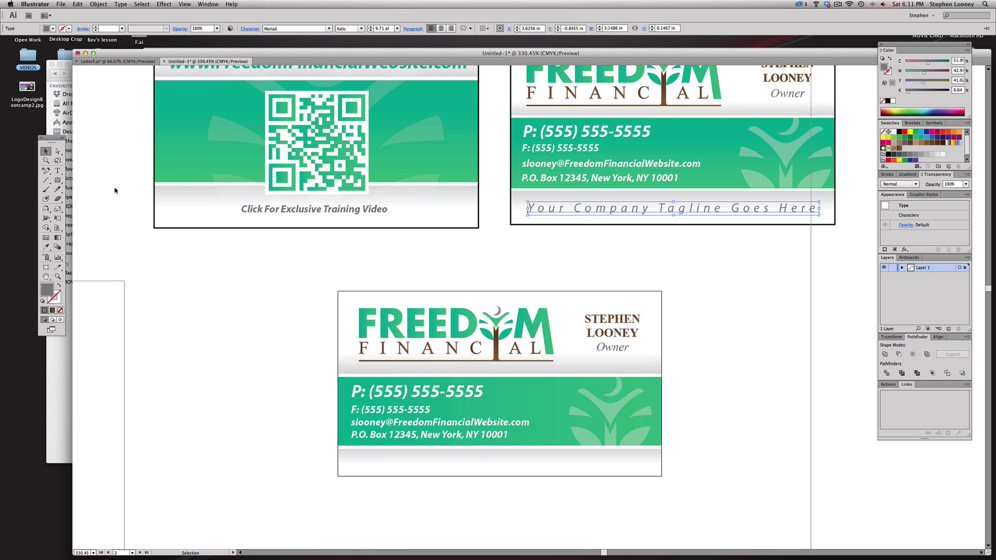
- Copy the tagline to the lower card's bottom strip with 0 tracking, moved toward centre
drag(549, 212, 389, 474)
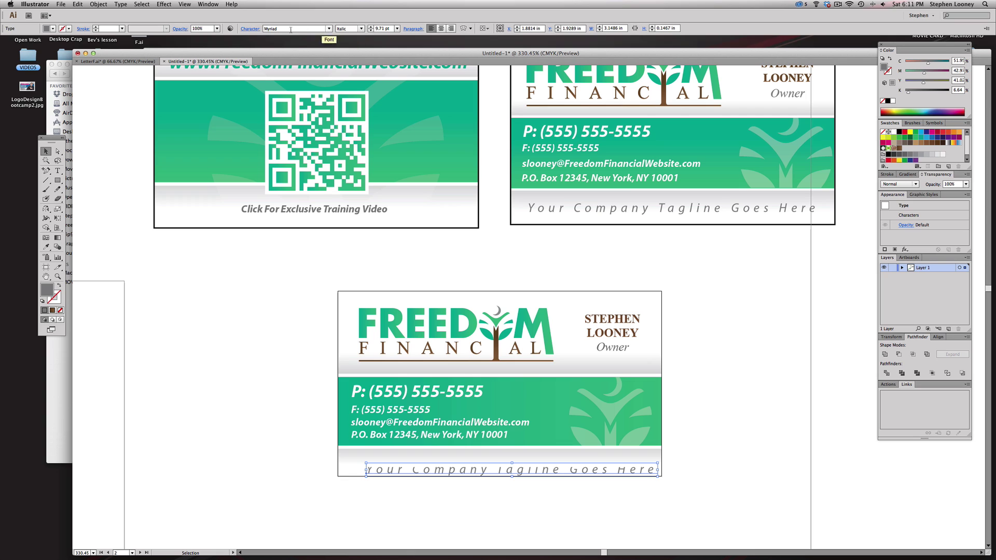
click(250, 29)
click(254, 74)
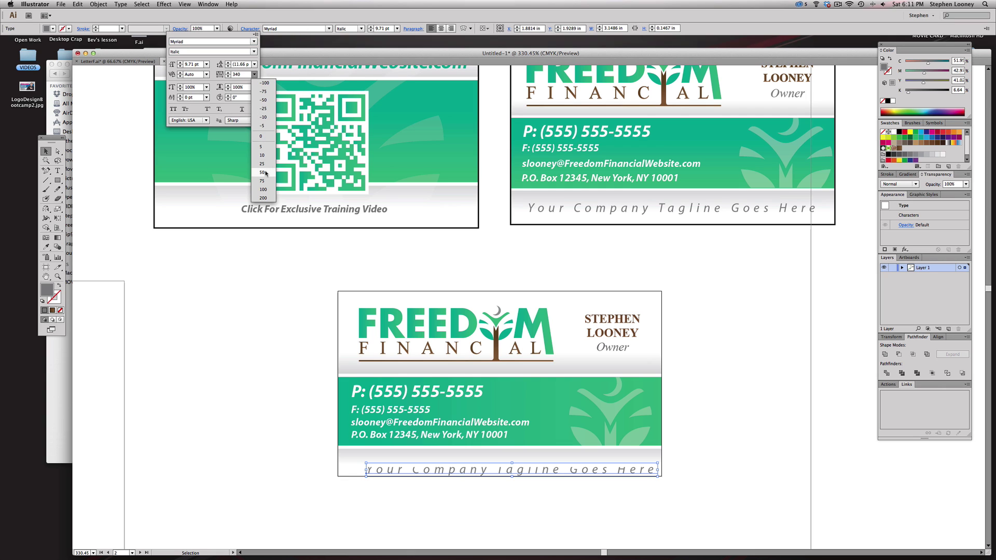
click(267, 139)
click(484, 475)
drag(484, 474, 546, 464)
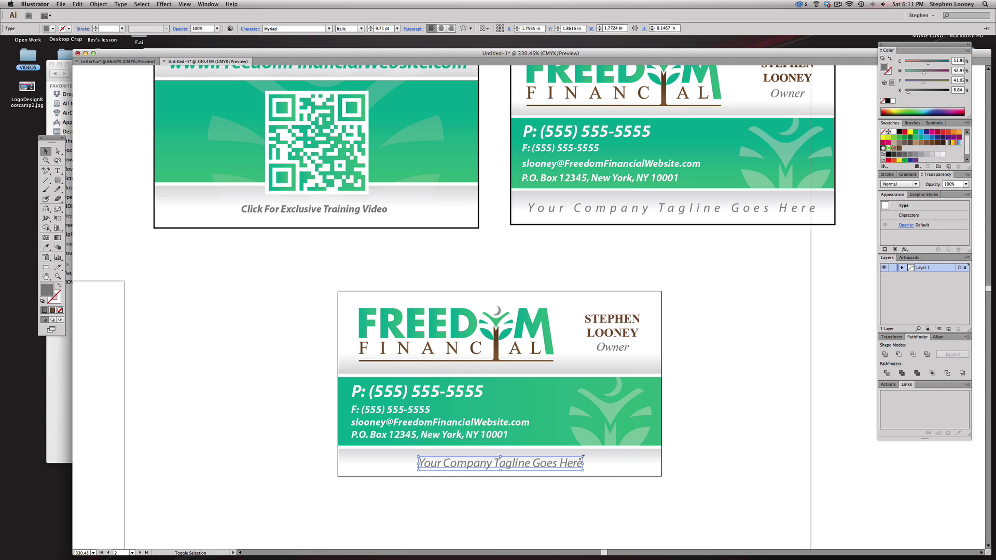
drag(582, 456, 659, 430)
key(super+z)
- Select the lower card's green band and turn on the rulers
click(521, 394)
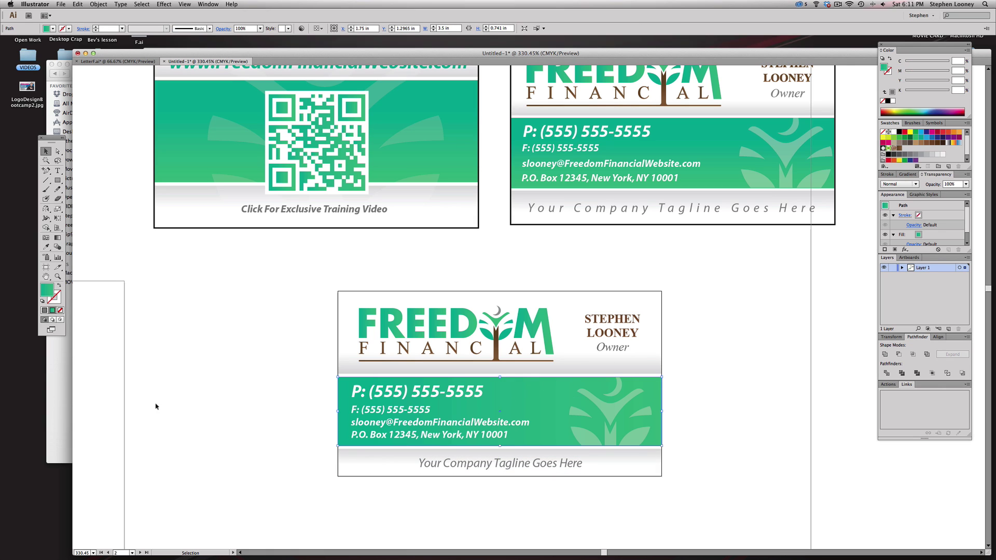
key(a)
key(v)
key(super+r)
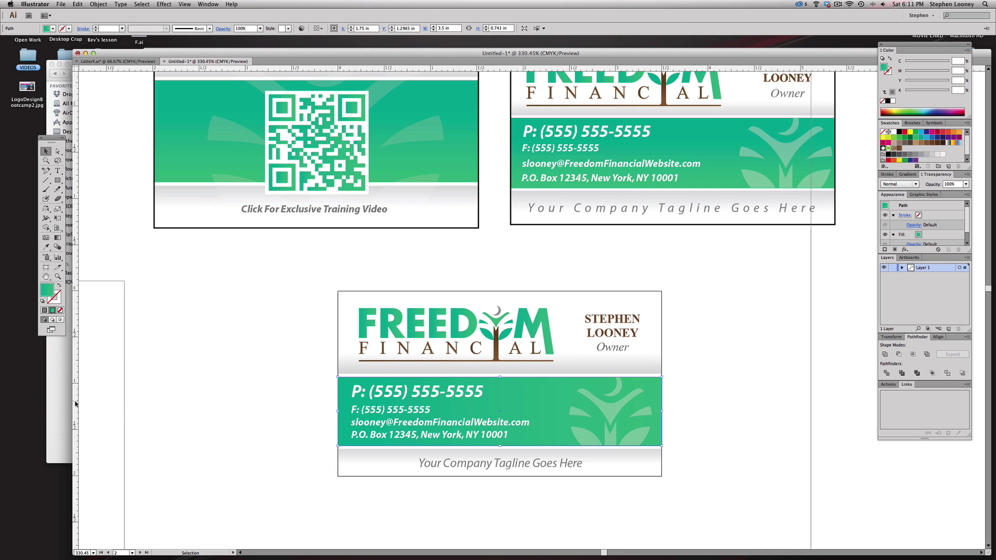
- Drag a vertical guide through the card's centre and select the tagline on the middle card
drag(76, 403, 501, 425)
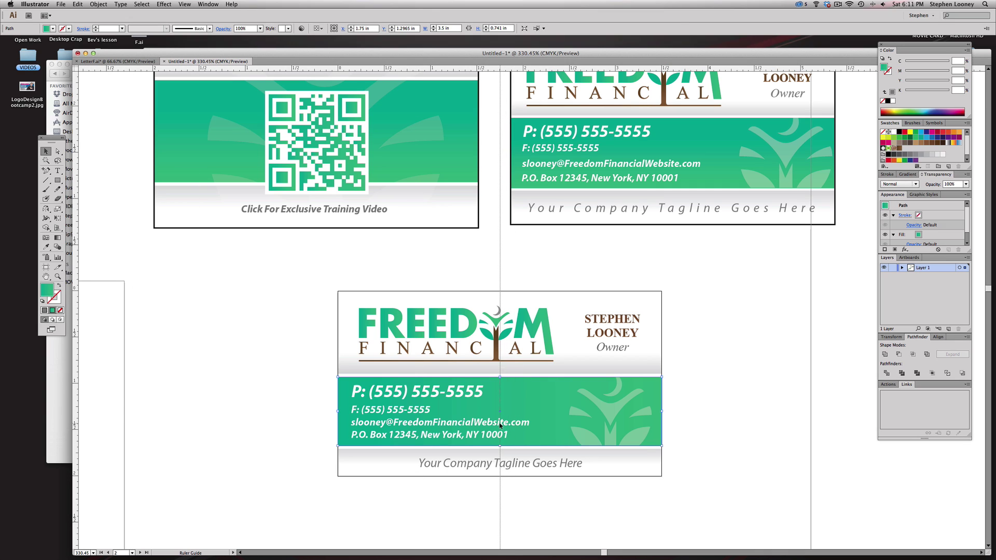
click(696, 403)
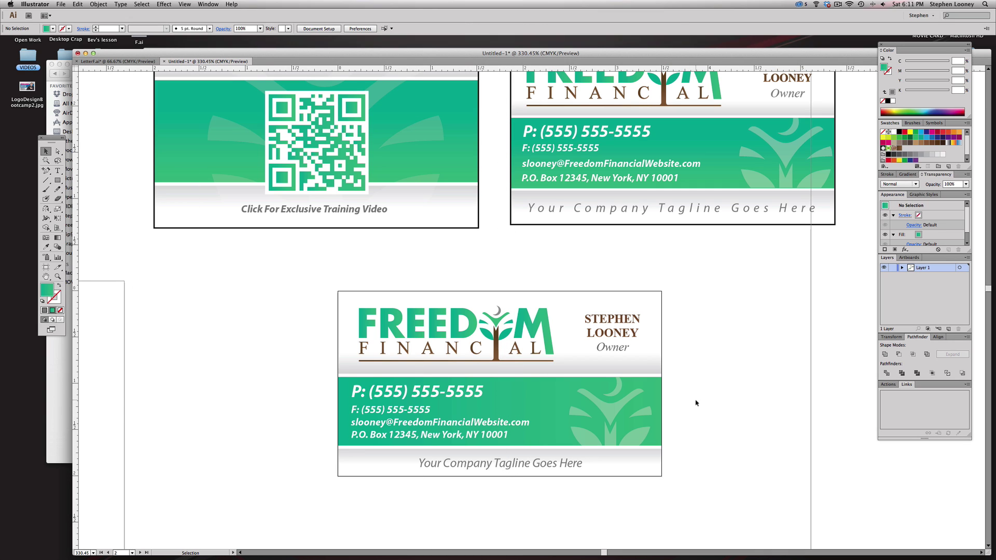
key(a)
key(v)
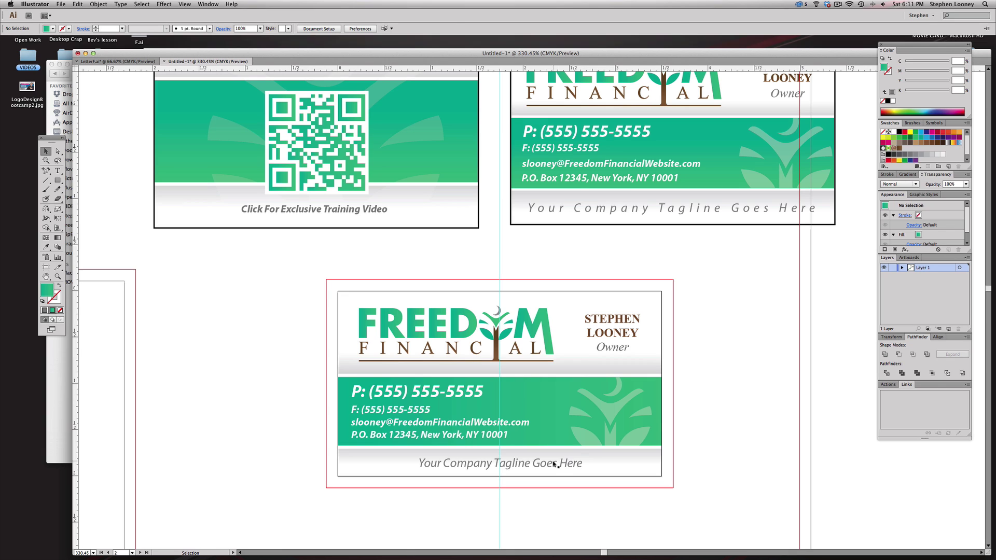
click(515, 459)
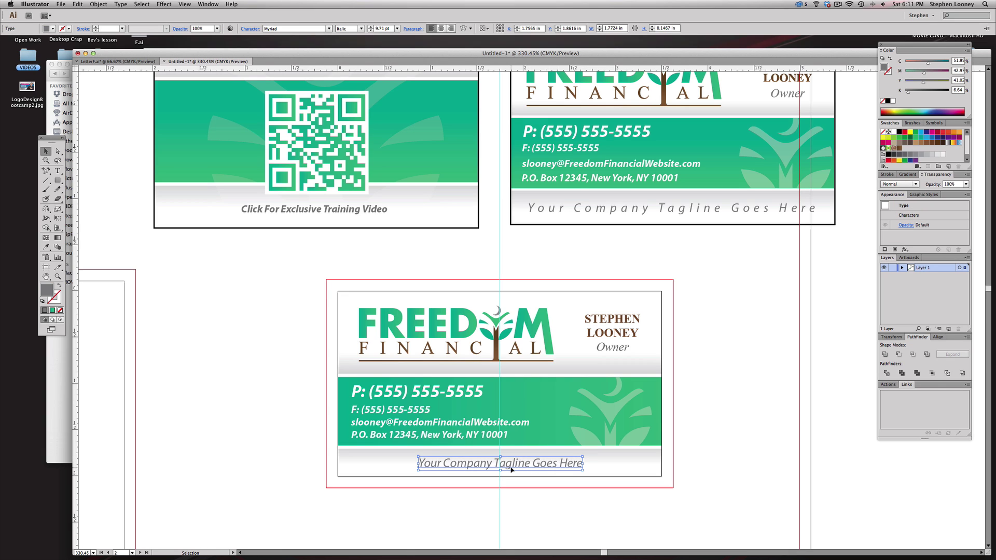
key(Left)
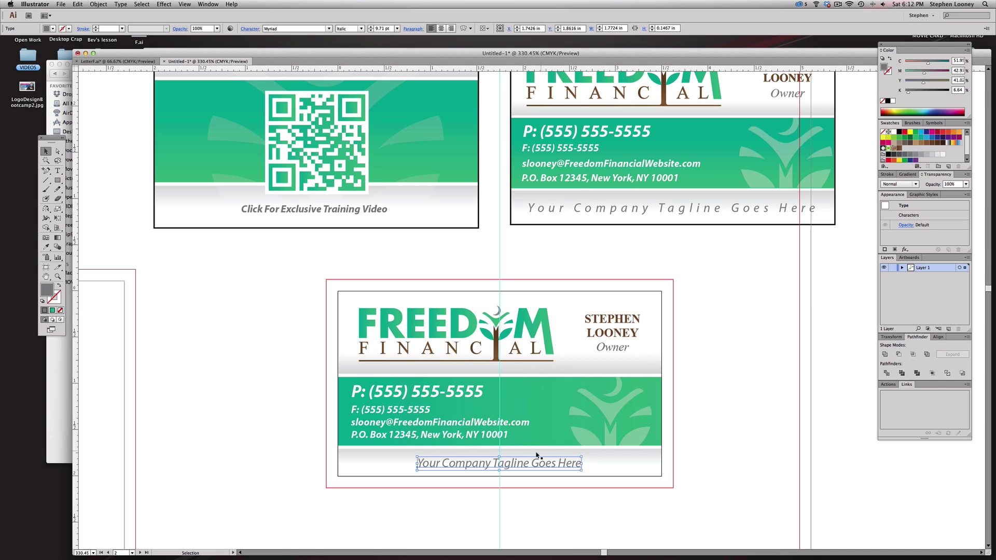
key(super+;)
click(701, 434)
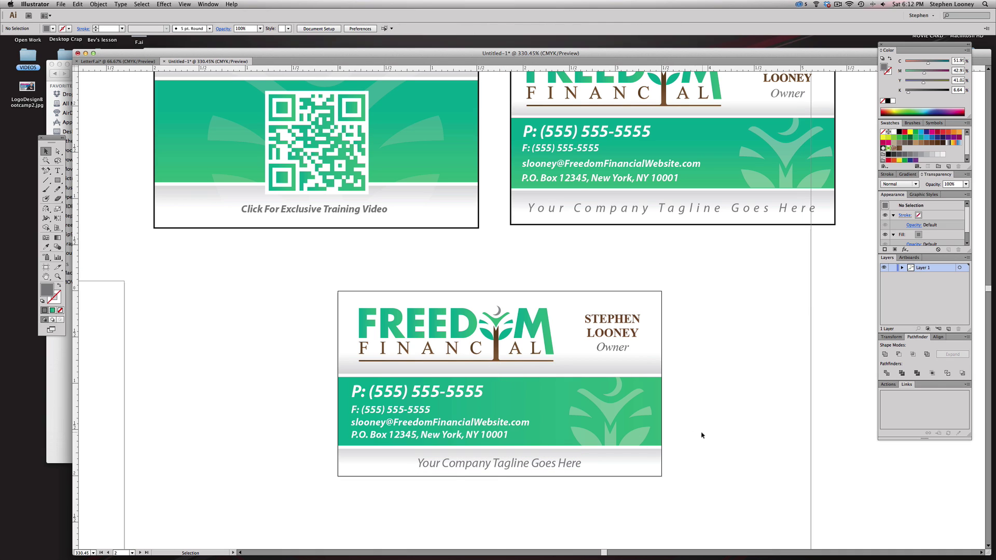
click(534, 472)
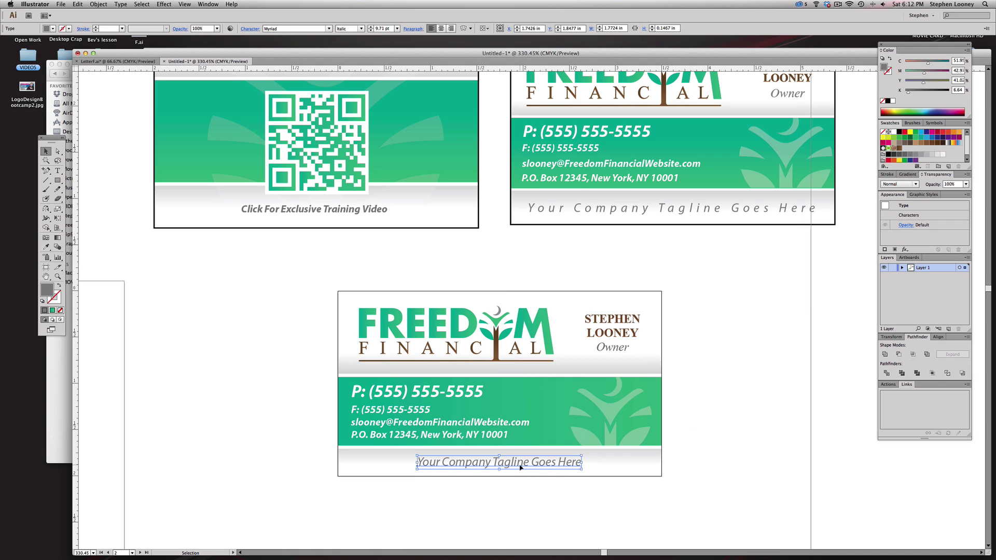
key(super+;)
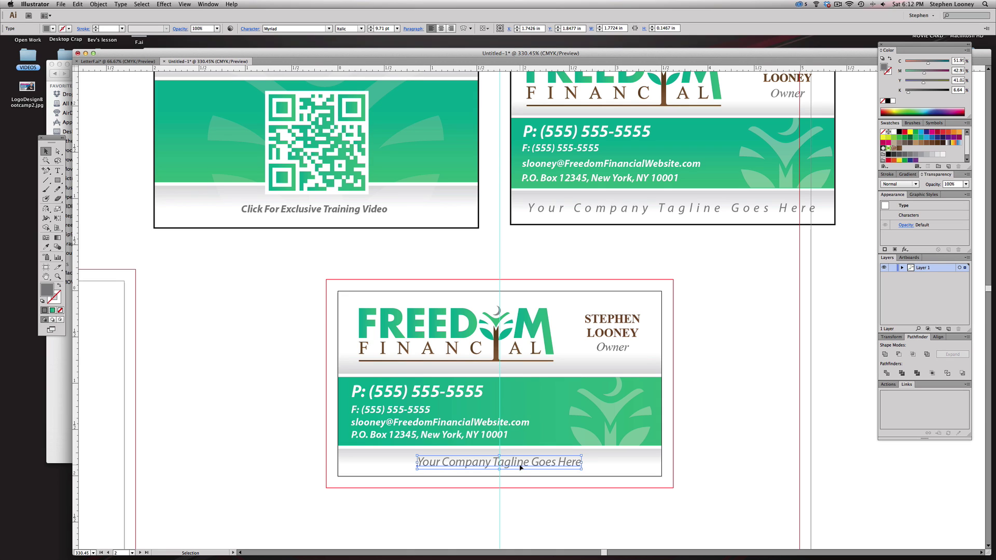
- Center-align the tagline, set its tracking to 300, and snap it to the centre guide
click(441, 28)
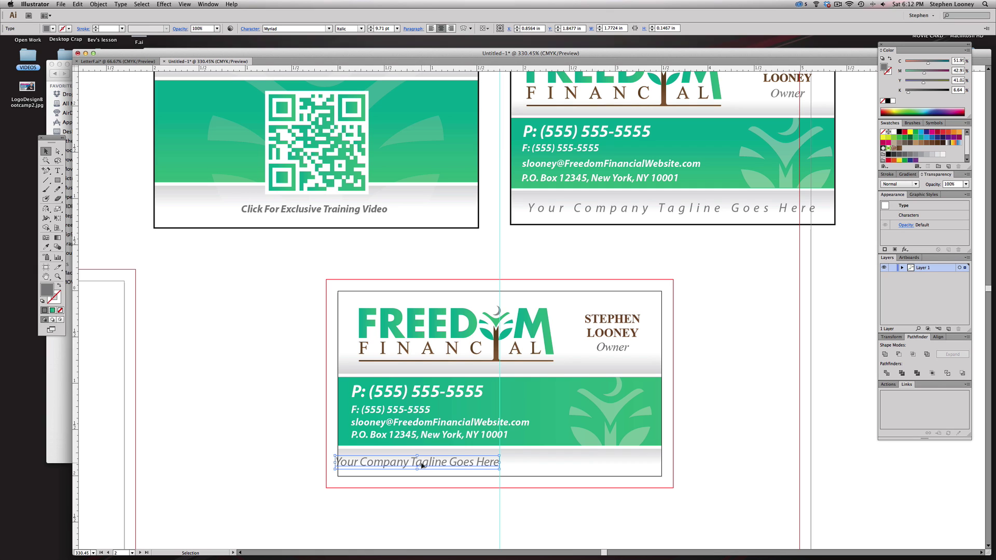
drag(422, 466, 500, 465)
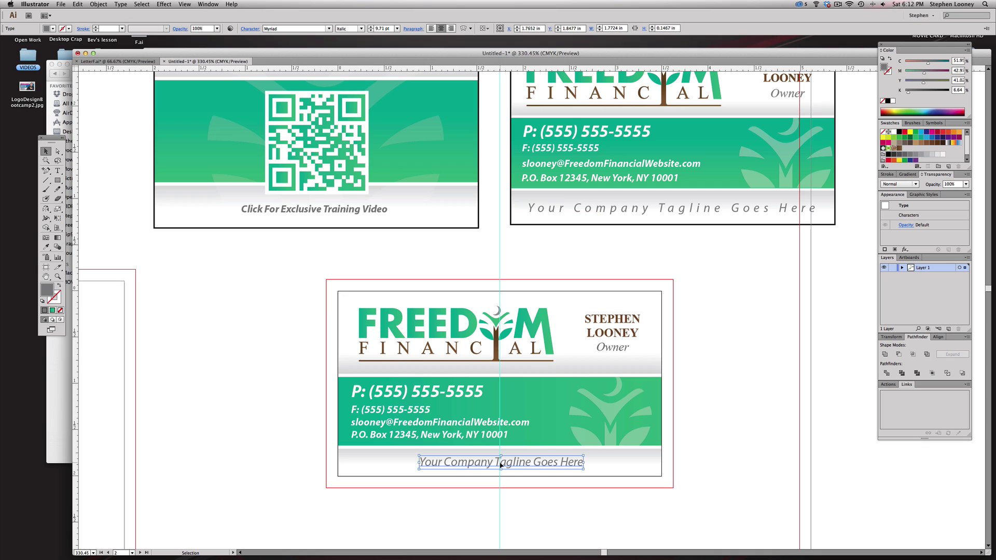
key(Left)
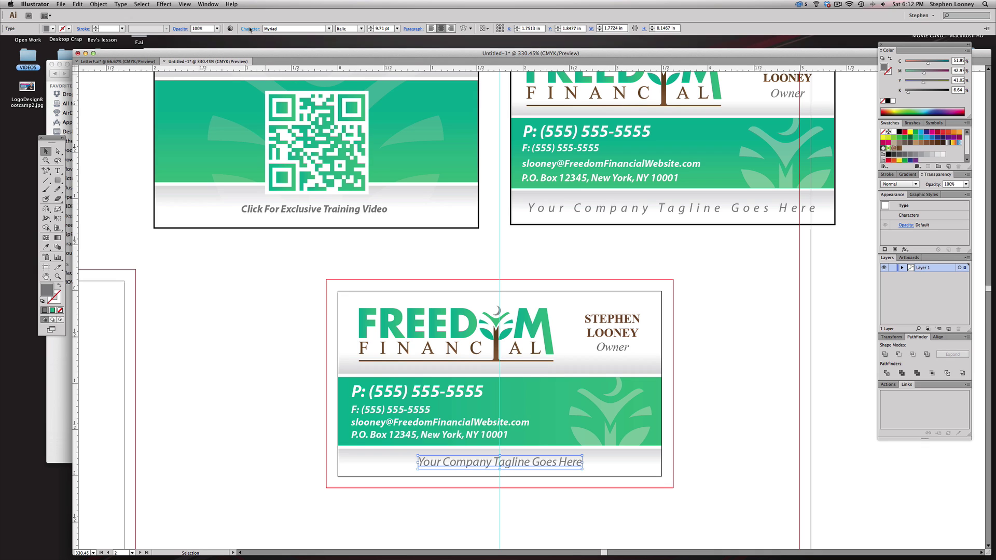
click(250, 29)
click(244, 75)
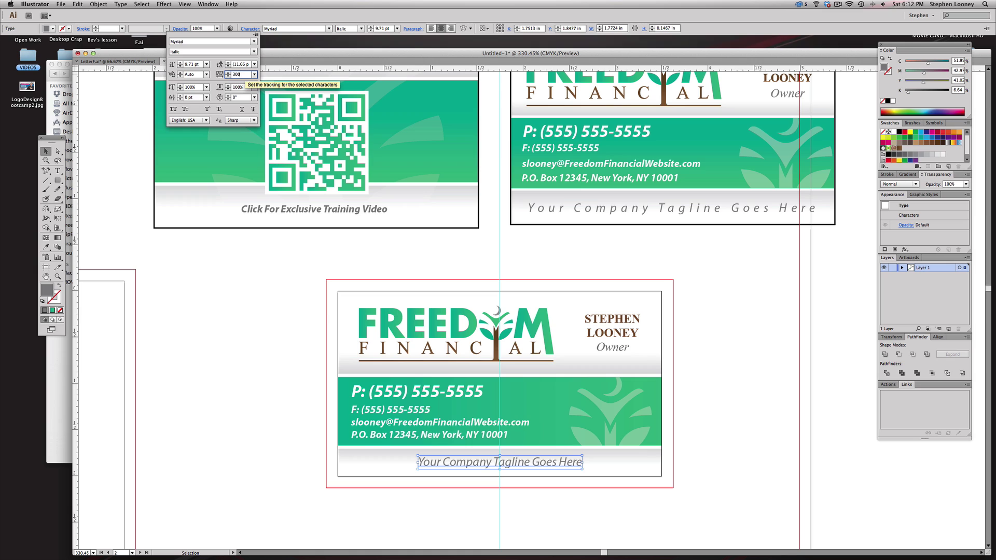
text(300)
key(Return)
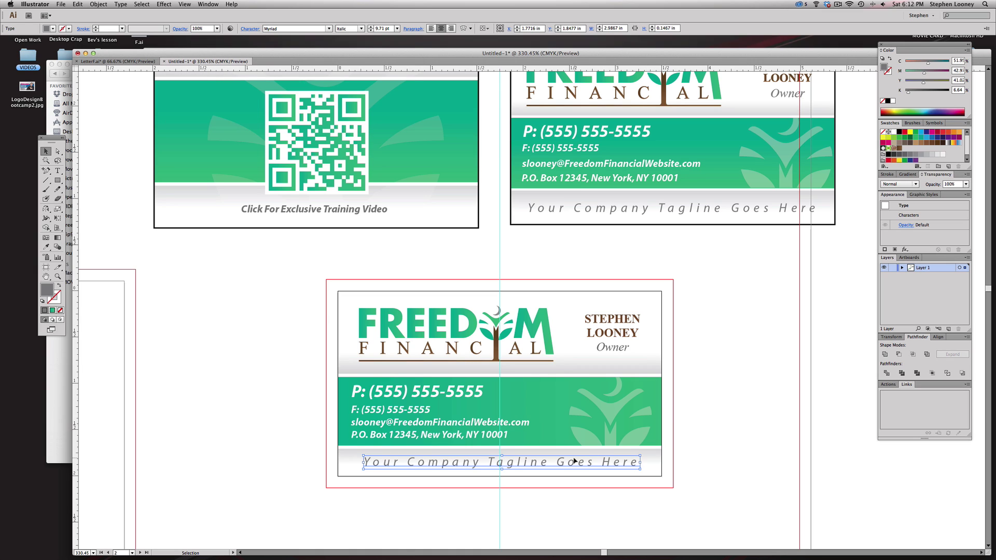
drag(526, 465, 524, 465)
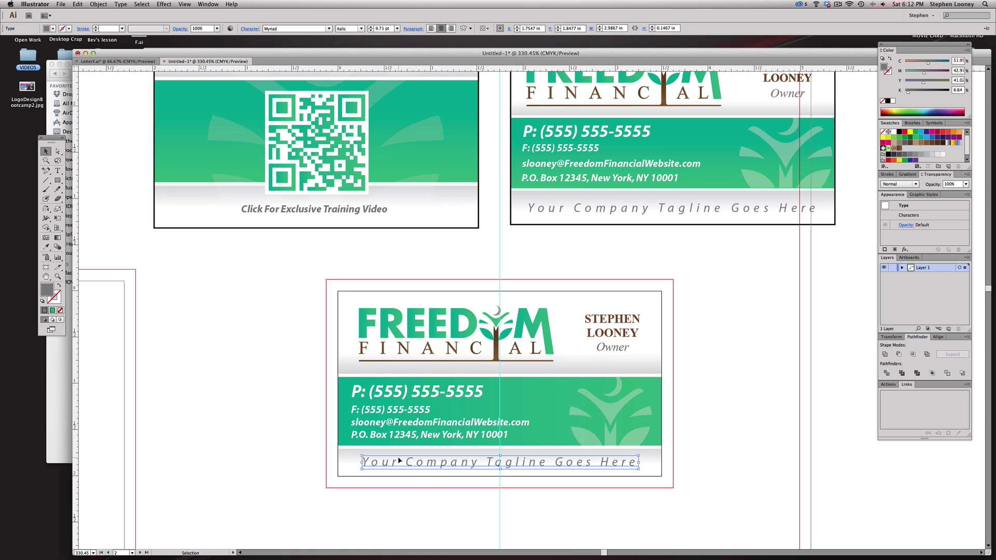
click(715, 447)
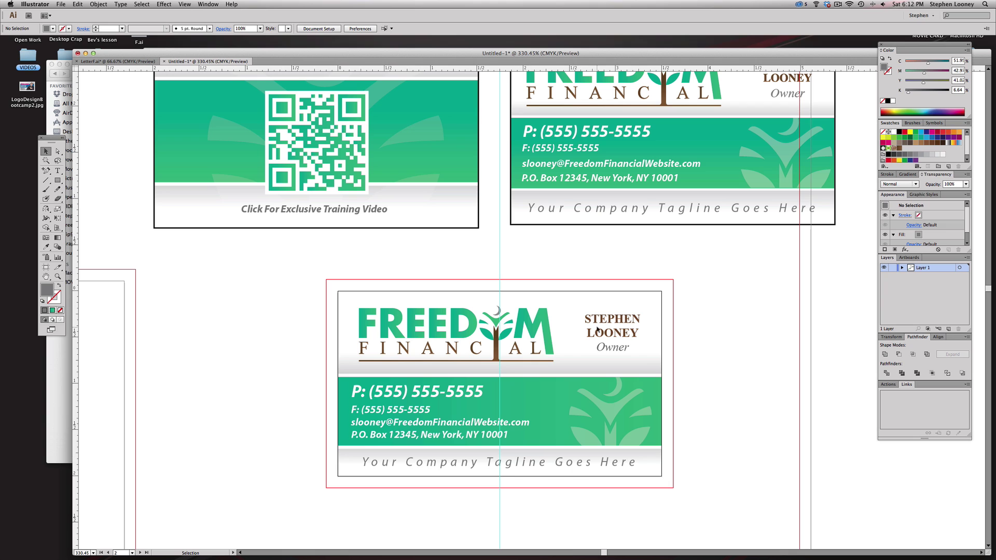
- Zoom out and copy the card's white-green-white background bands onto the empty artboard below
key(super+minus)
key(super+minus)
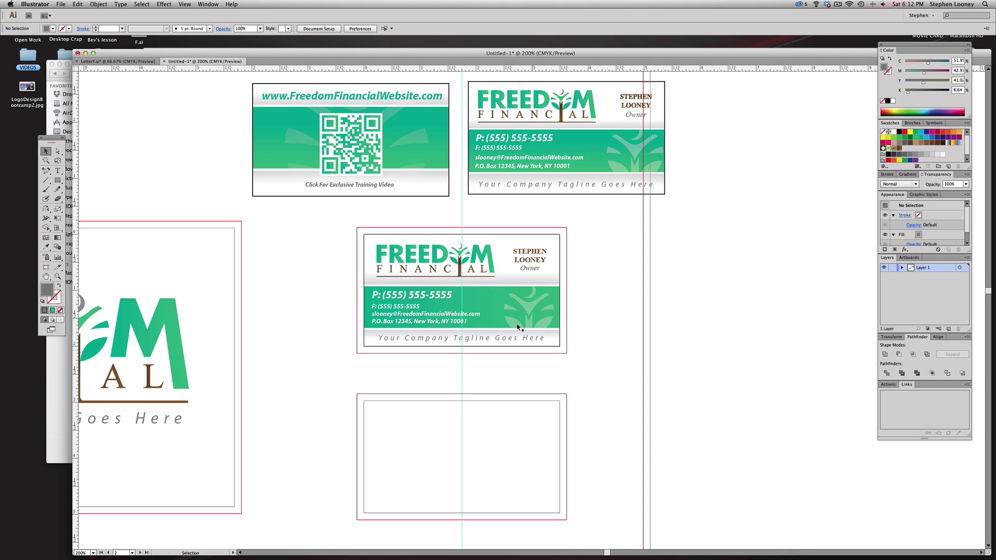
drag(461, 311, 464, 316)
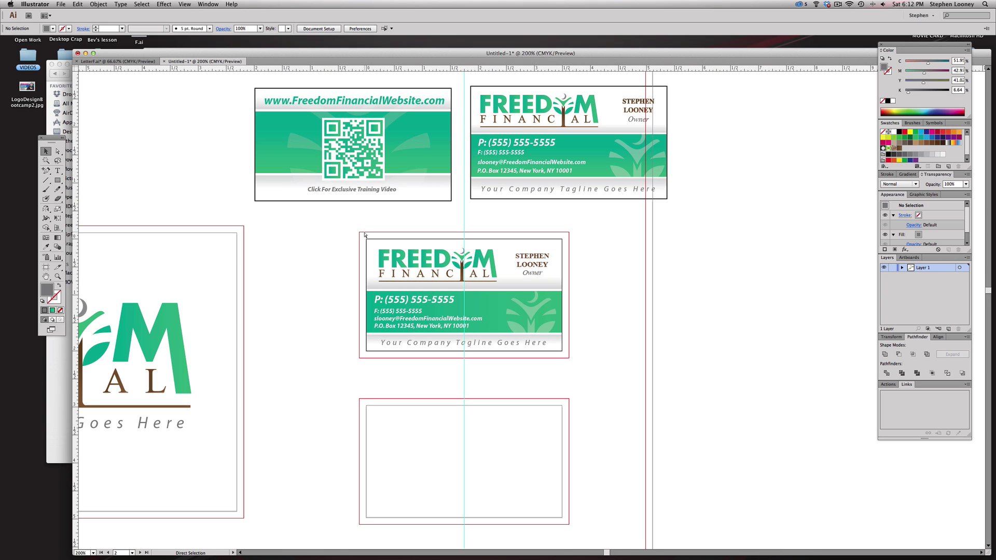
key(super+semicolon)
drag(347, 284, 367, 452)
click(352, 451)
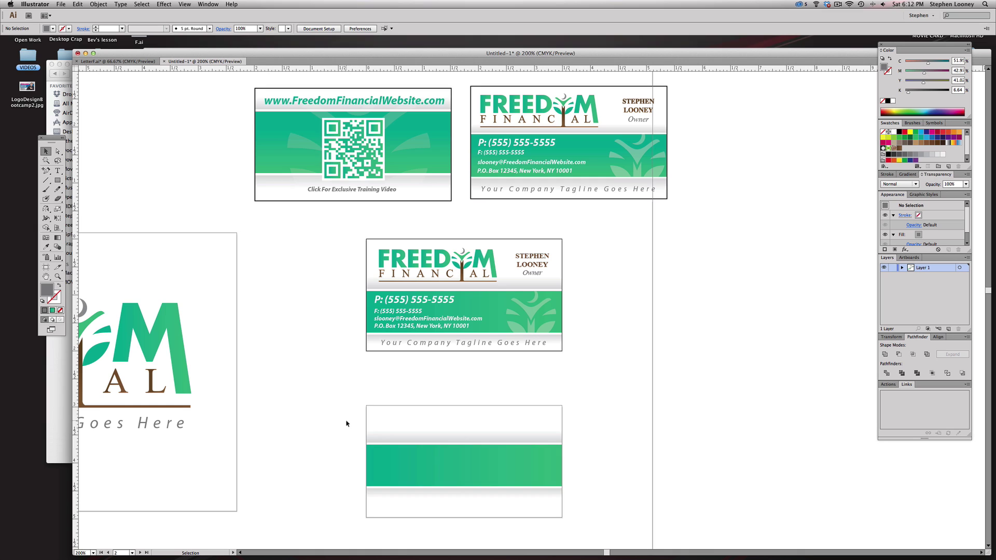
- Raise the green band's top edge three nudges and lower its bottom edge one nudge
key(a)
drag(334, 410, 667, 460)
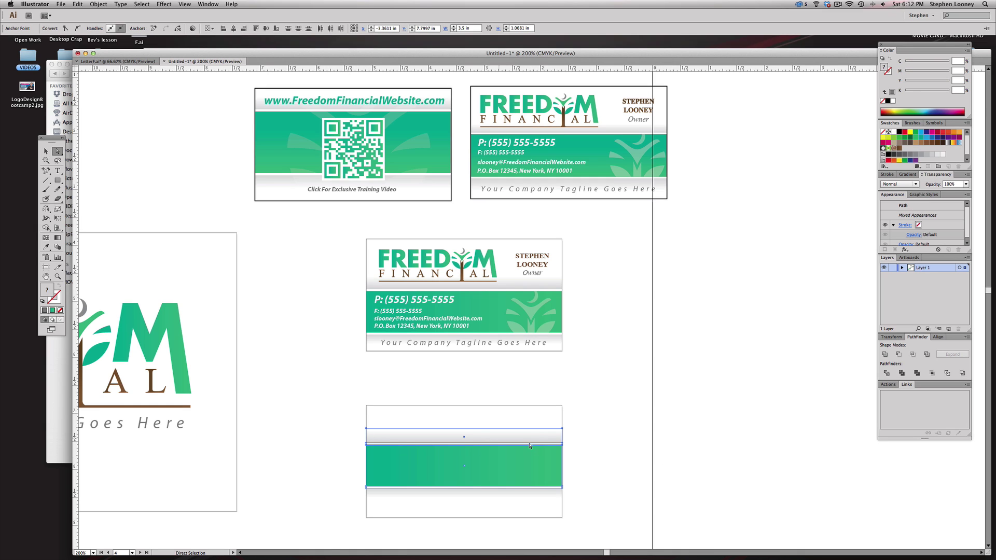
key(Up)
key(Up)
key(Up)
key(Up)
key(Up)
key(Up)
key(Up)
key(Up)
key(Up)
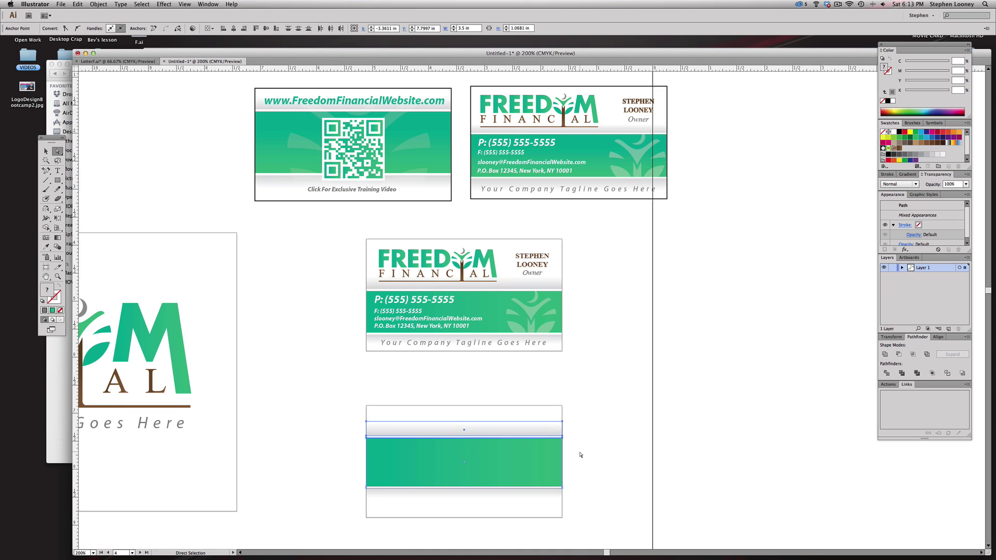
key(Up)
key(Up)
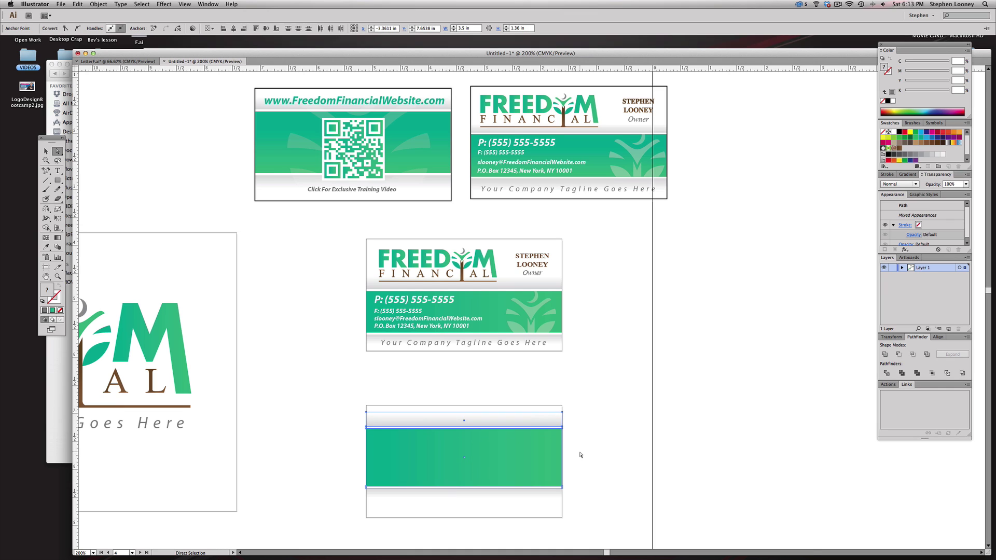
key(Up)
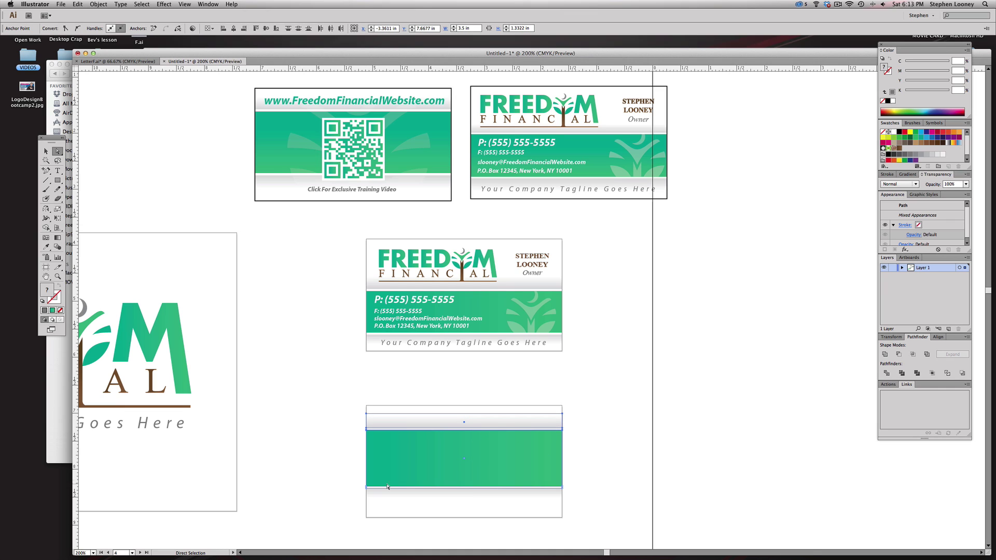
drag(394, 453, 598, 506)
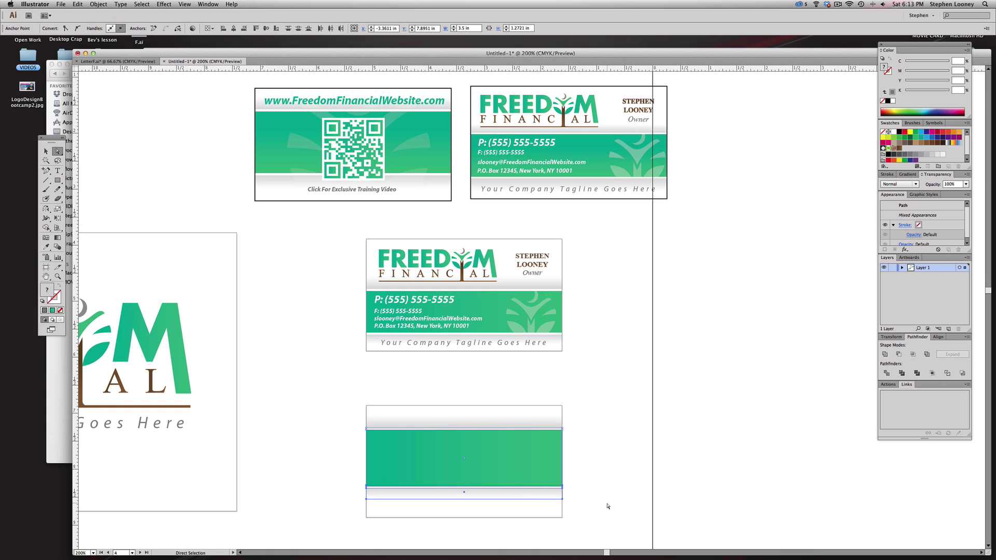
key(Down)
key(Down)
key(Down)
key(Down)
key(Down)
key(Down)
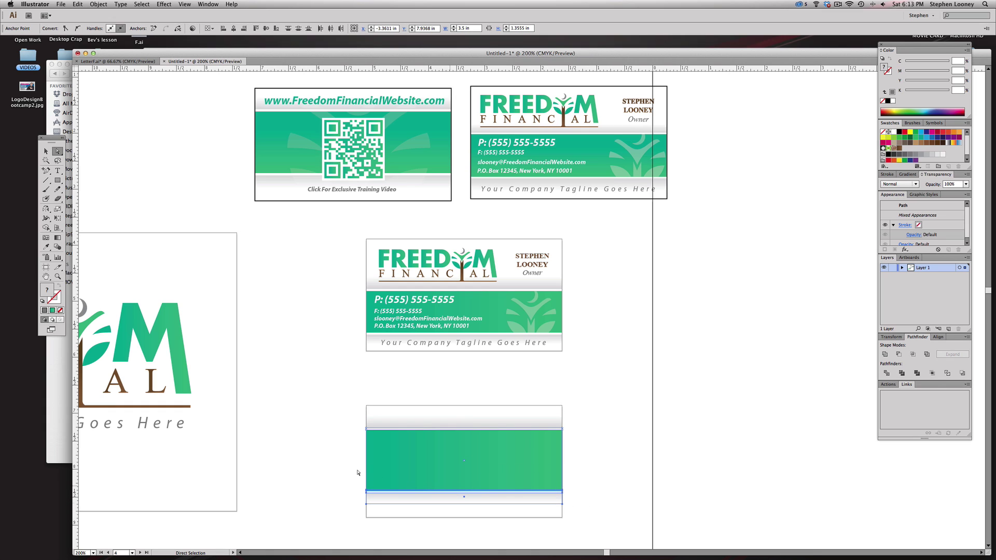
click(350, 467)
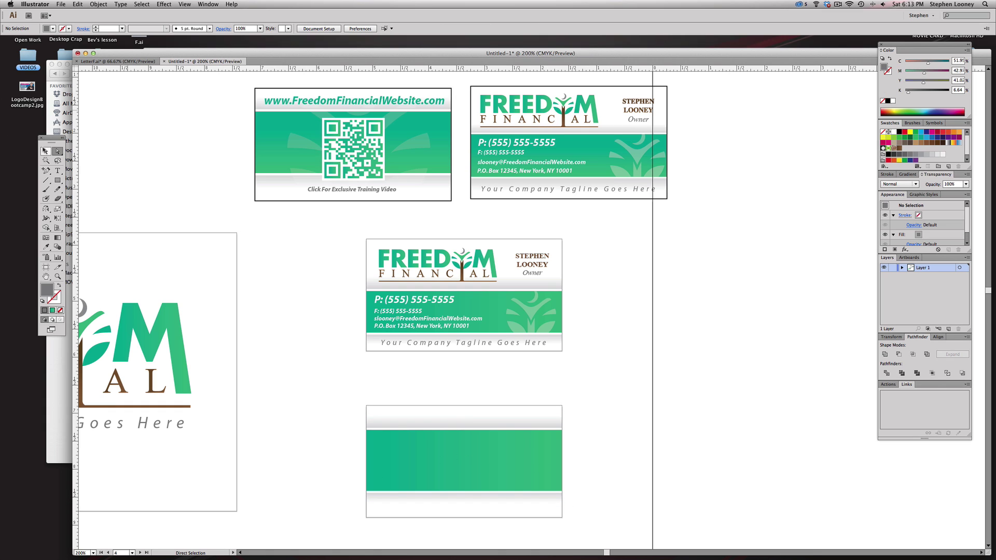
click(45, 151)
- Copy the tagline onto the bottom card in the training-video caption style, centred along its bottom
drag(449, 343, 461, 509)
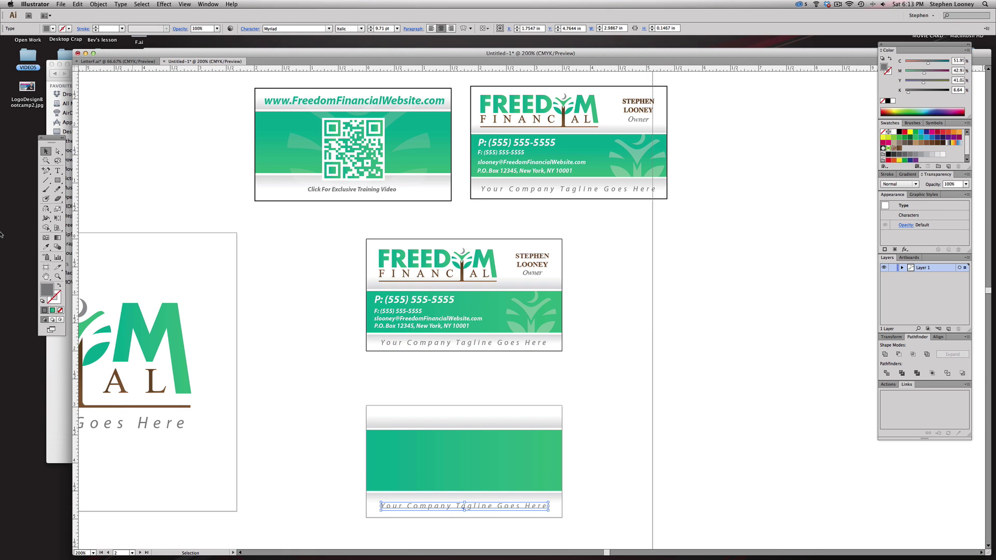
key(i)
click(358, 189)
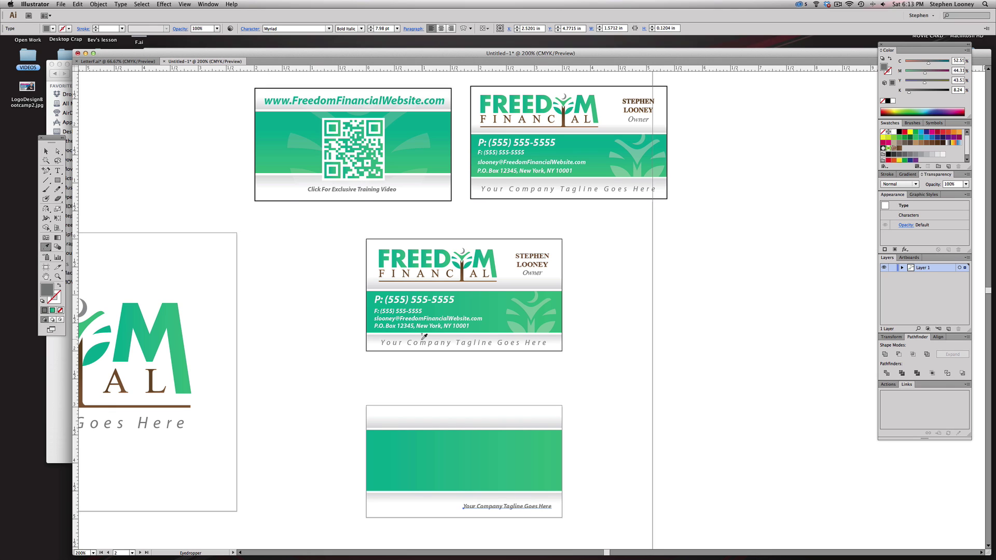
key(a)
drag(492, 507, 462, 509)
key(super+z)
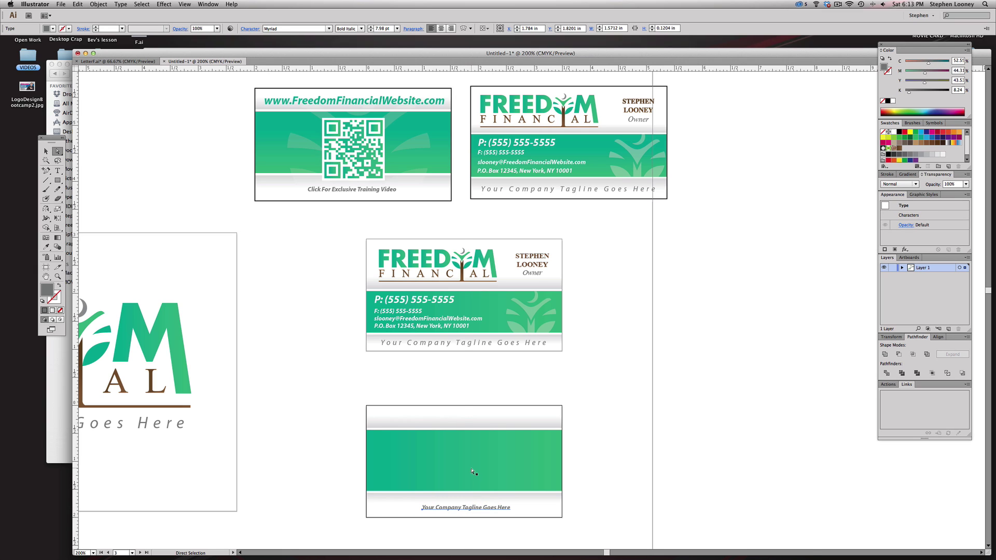
- With guides shown, fine-align the tagline, then duplicate it straight up into the top band
key(super+semicolon)
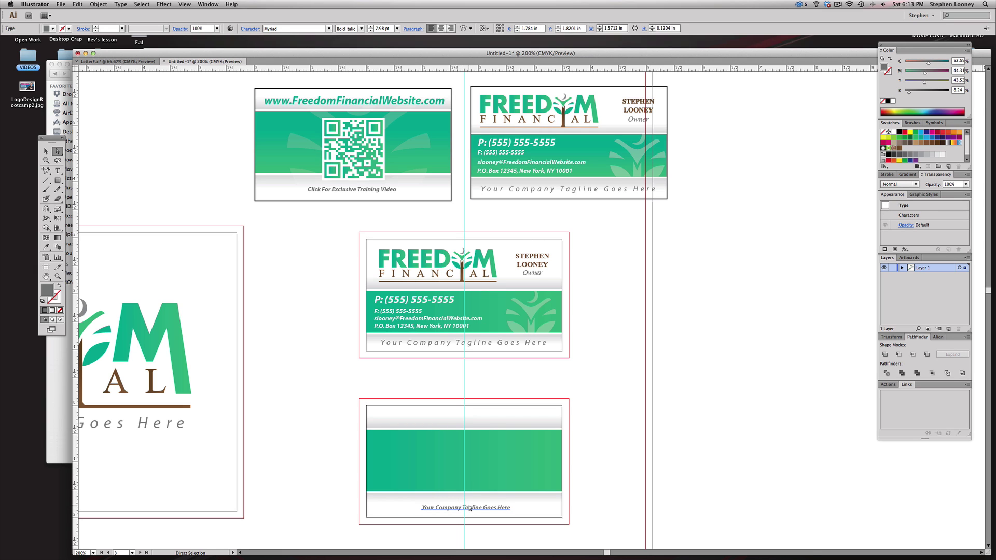
key(Left)
key(Left)
key(e)
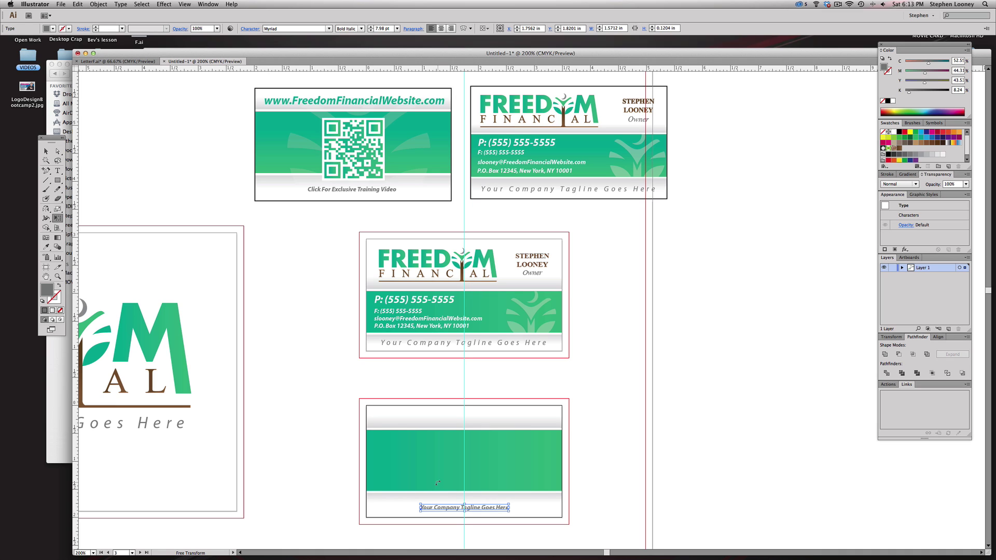
key(Up)
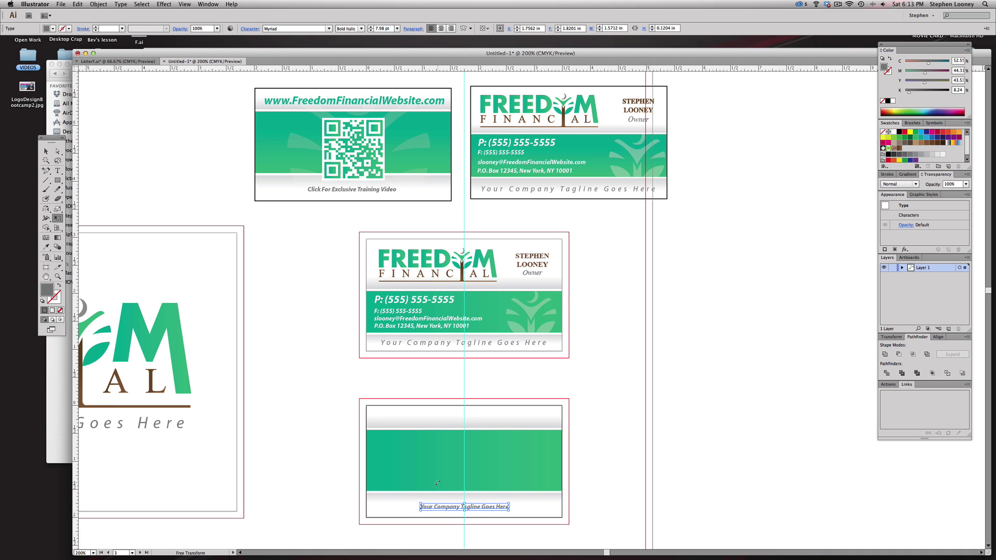
key(a)
click(738, 396)
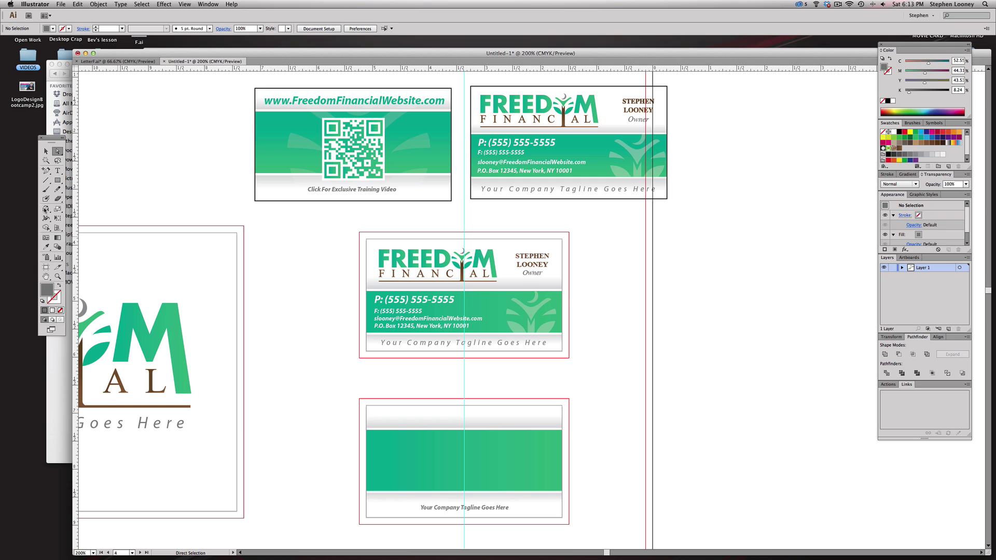
drag(449, 511, 440, 421)
- Restyle the upper tagline copy with the URL's green bold italic style
key(i)
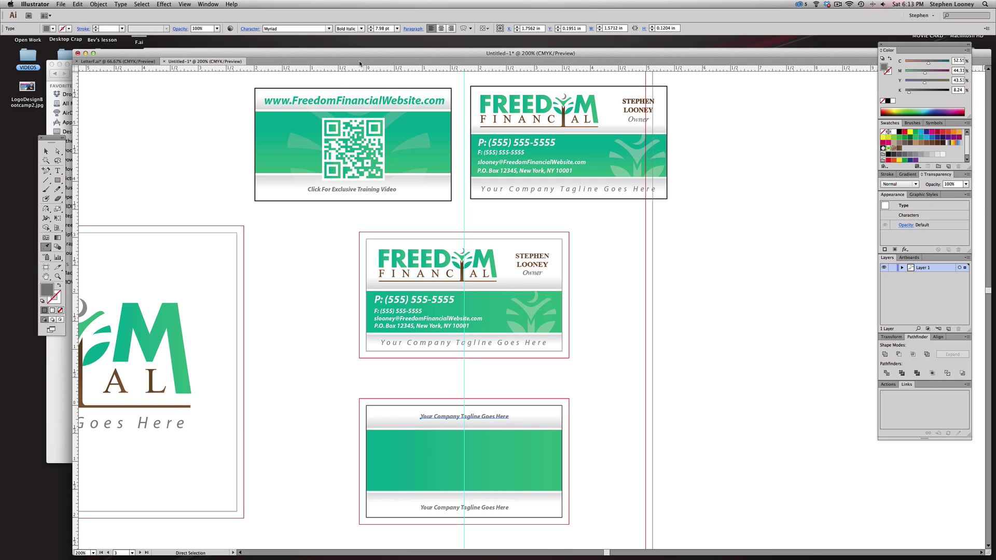
click(329, 101)
key(a)
mouse_move(502, 416)
mouse_down()
mouse_move(464, 416)
mouse_move(489, 417)
mouse_up()
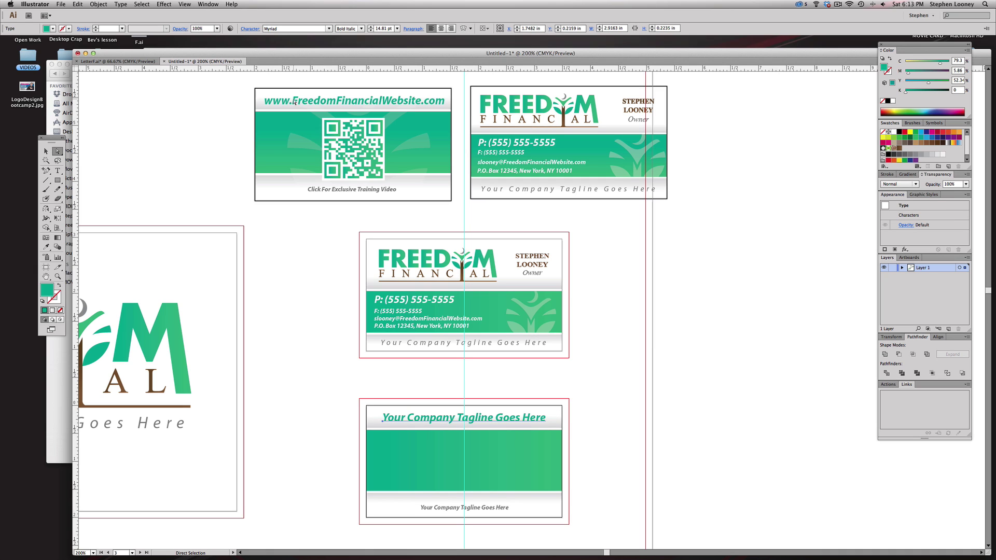
double_click(296, 102)
key(super+a)
key(super+c)
click(488, 418)
key(super+a)
key(super+v)
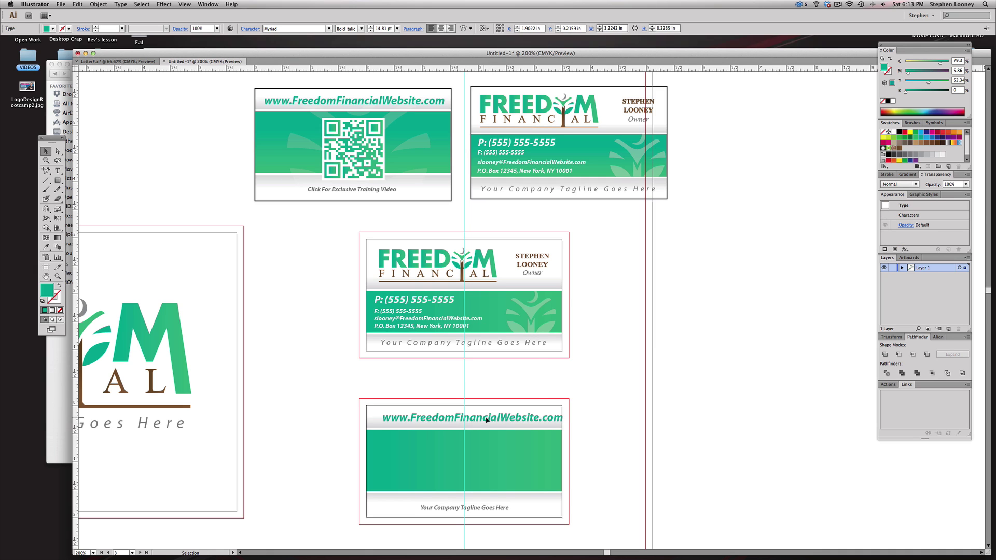
key(Escape)
drag(487, 423, 479, 422)
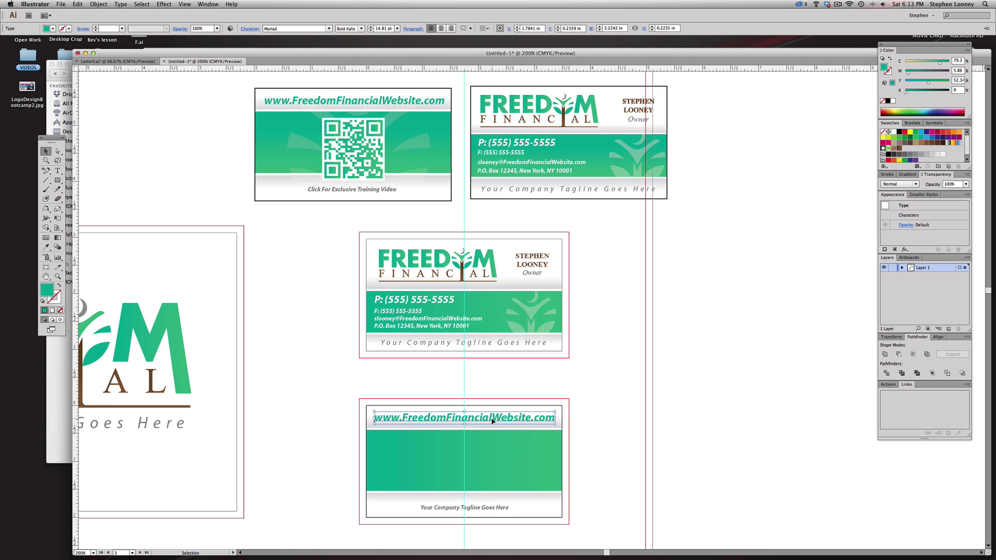
key(shift+super+a)
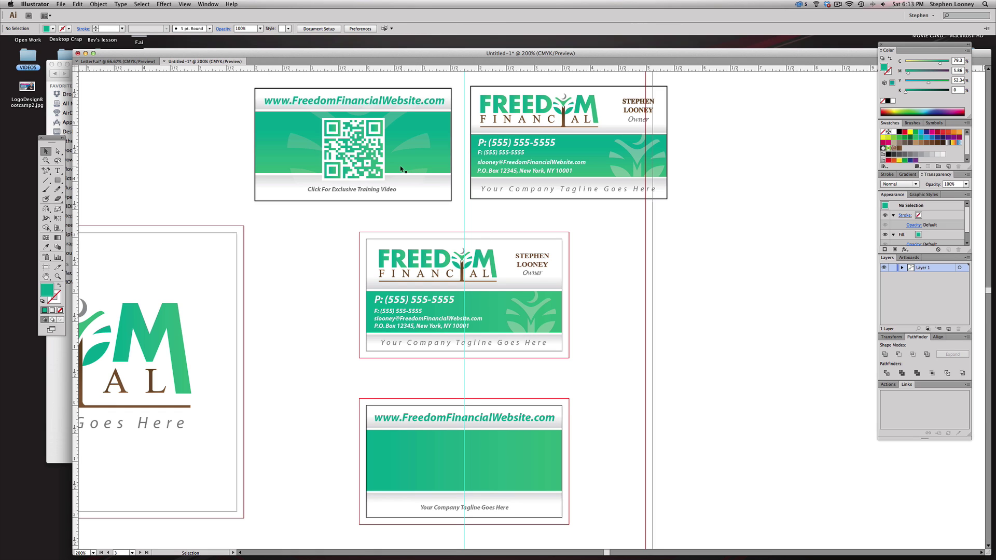
click(419, 136)
- Copy the leaf graphic from the contact card onto the bottom card's band and enlarge it
click(635, 150)
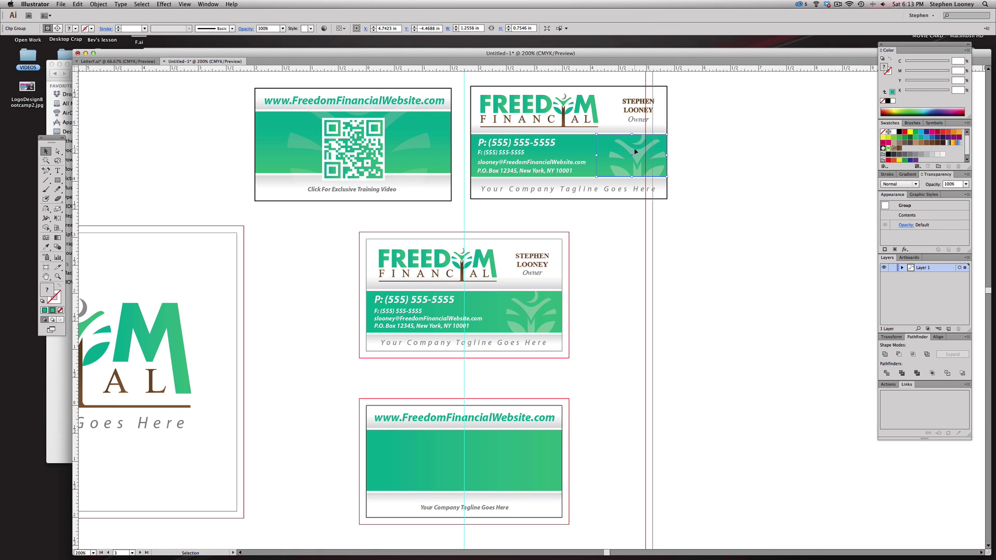
drag(635, 151, 467, 459)
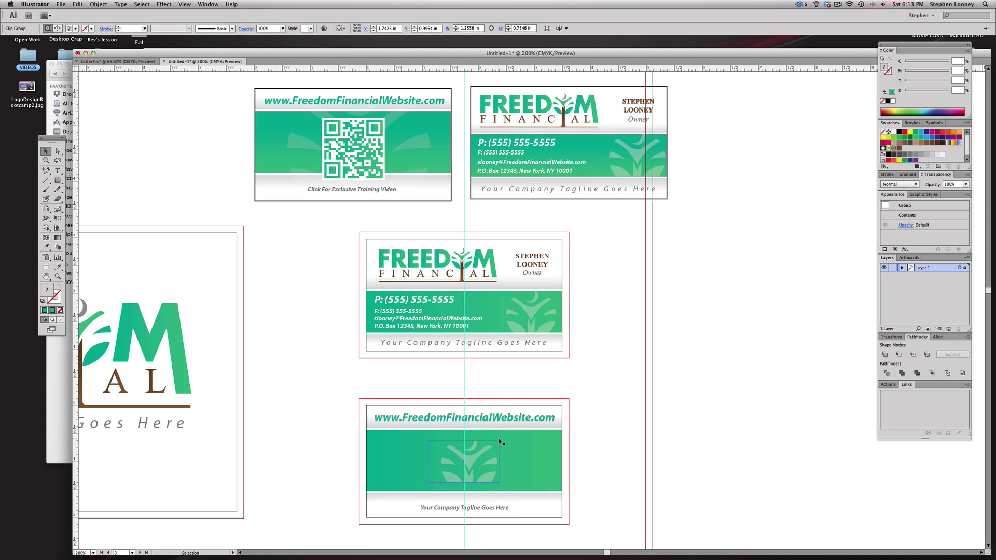
drag(499, 440, 530, 429)
drag(482, 451, 469, 460)
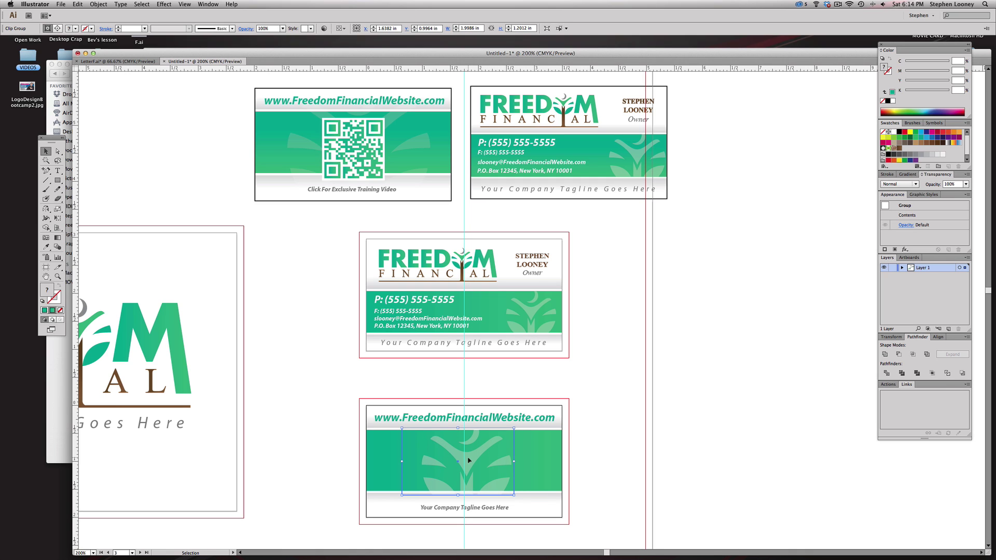
right_click(468, 460)
click(595, 445)
click(645, 433)
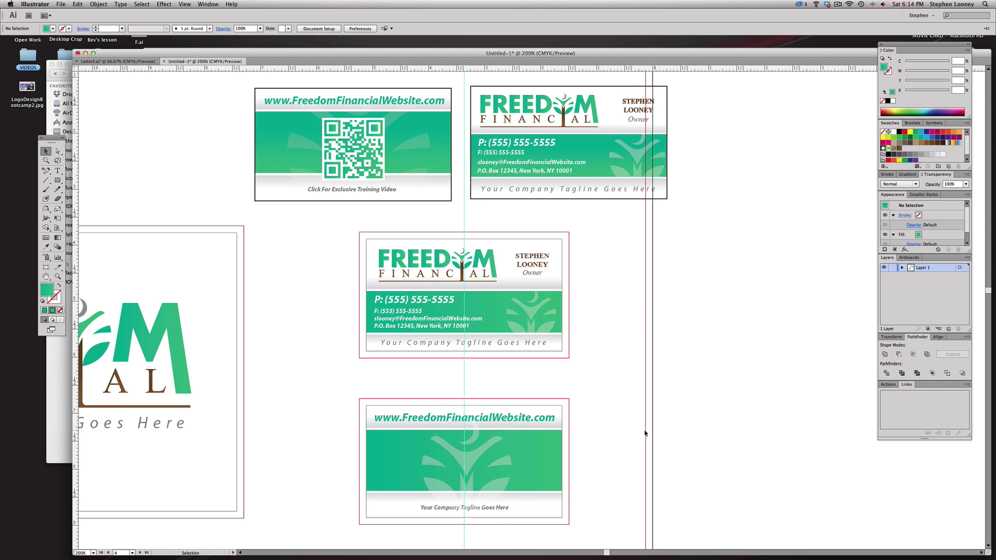
click(467, 463)
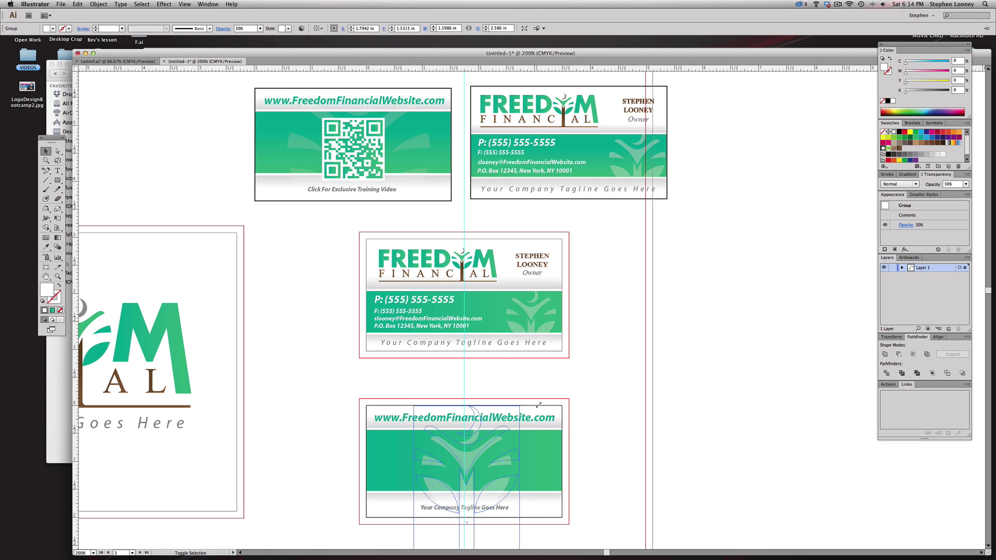
drag(519, 405, 528, 388)
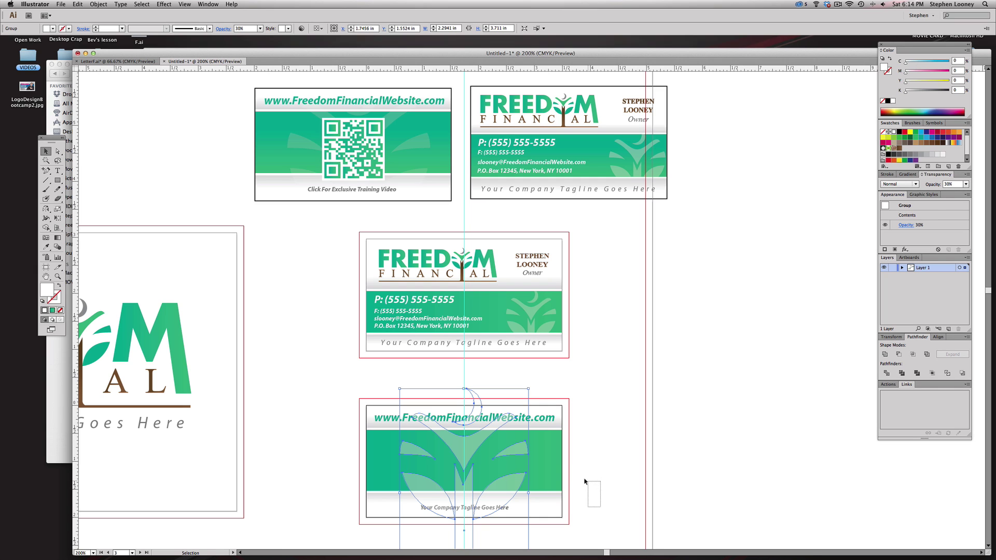
- Make a clipping mask of the leaf with the bottom card's green band
click(555, 453)
drag(555, 453, 587, 459)
key(super+z)
drag(573, 511, 545, 402)
click(545, 402)
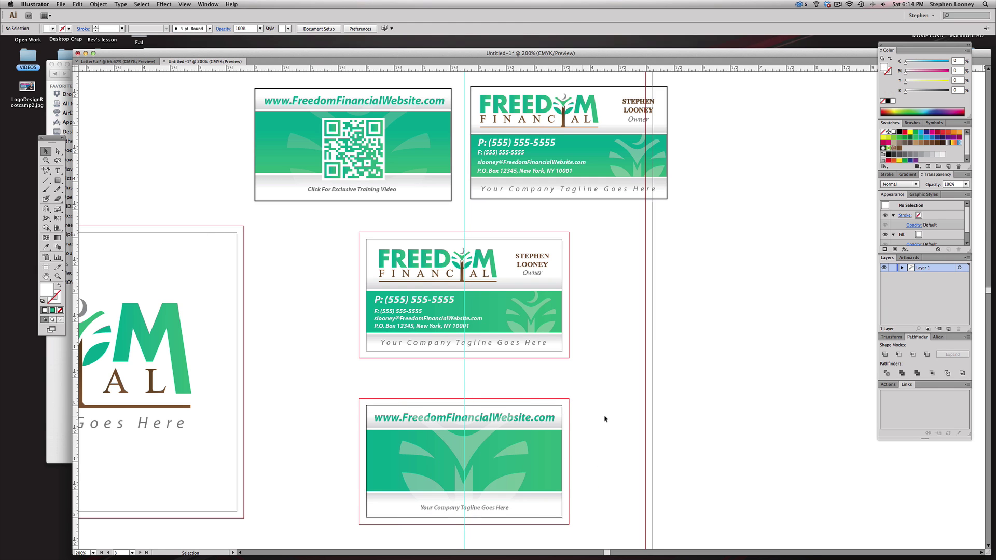
drag(590, 447, 482, 461)
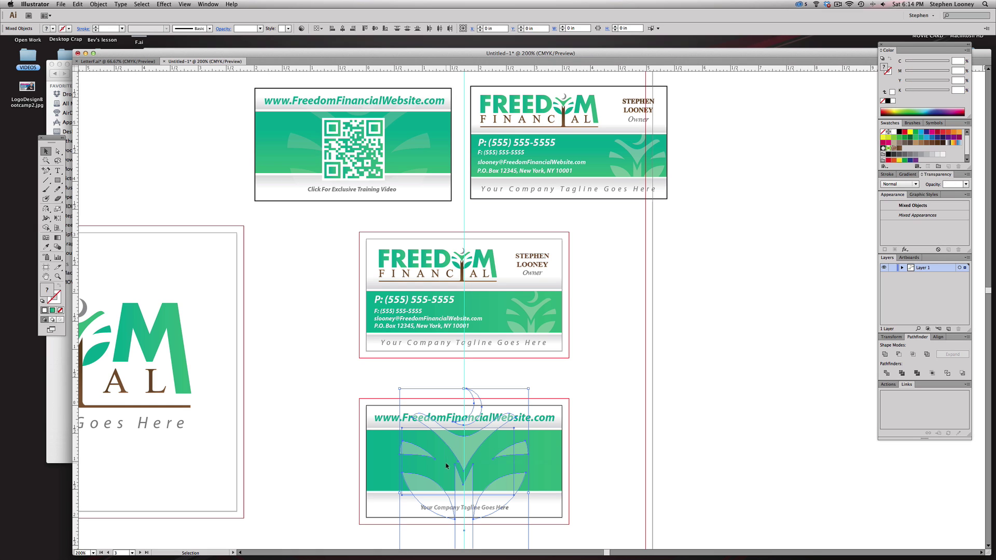
right_click(470, 449)
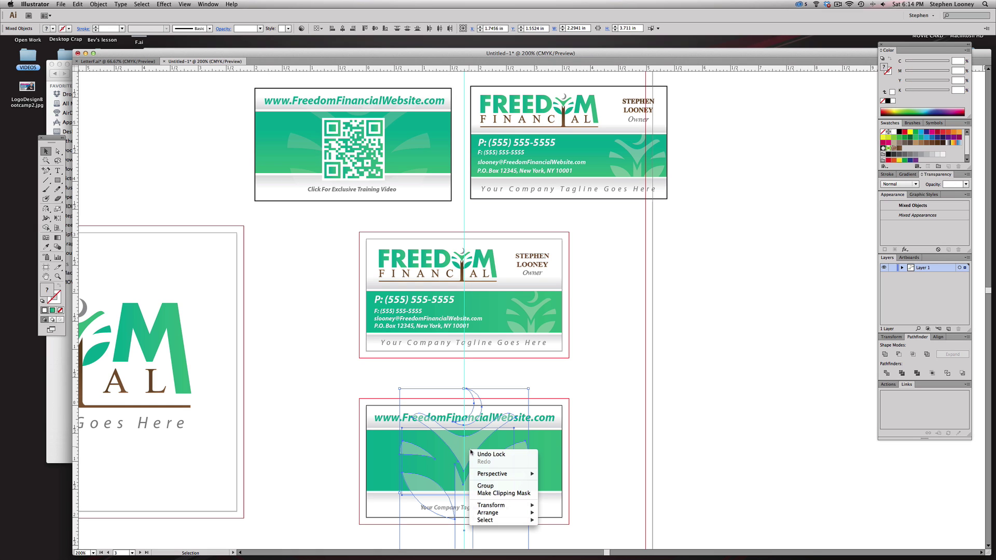
click(488, 492)
- Widen the leaf's clipping path to both the left and right
click(584, 449)
drag(554, 457, 562, 452)
drag(469, 443, 474, 443)
key(a)
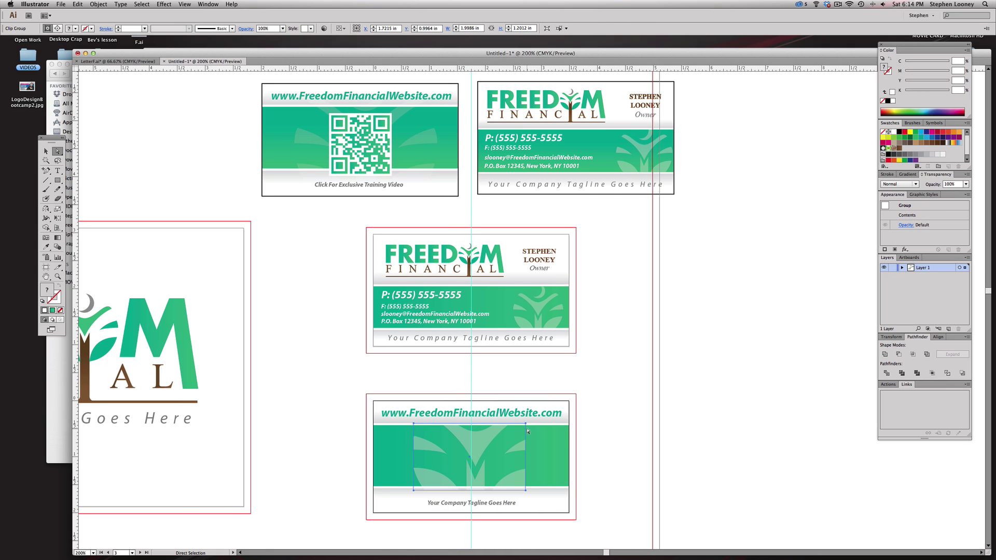
click(602, 422)
click(526, 433)
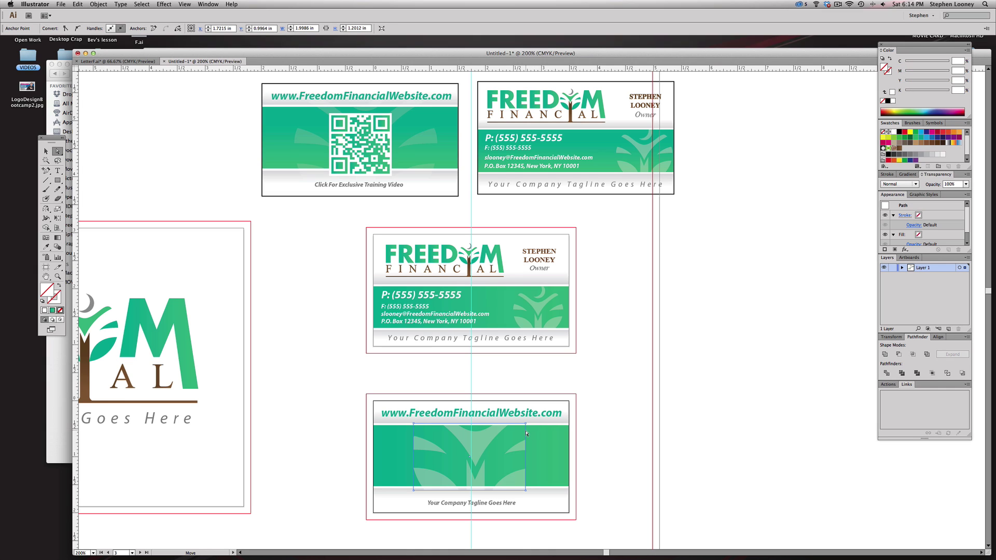
drag(527, 433, 569, 433)
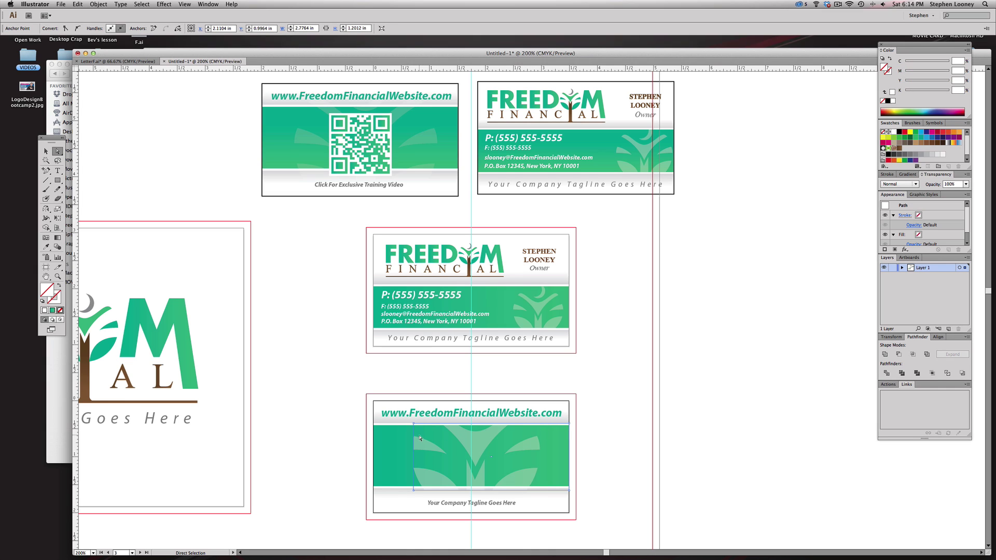
drag(414, 434, 386, 434)
- Nudge the clipped leaf band left and set its opacity to 40%
click(46, 151)
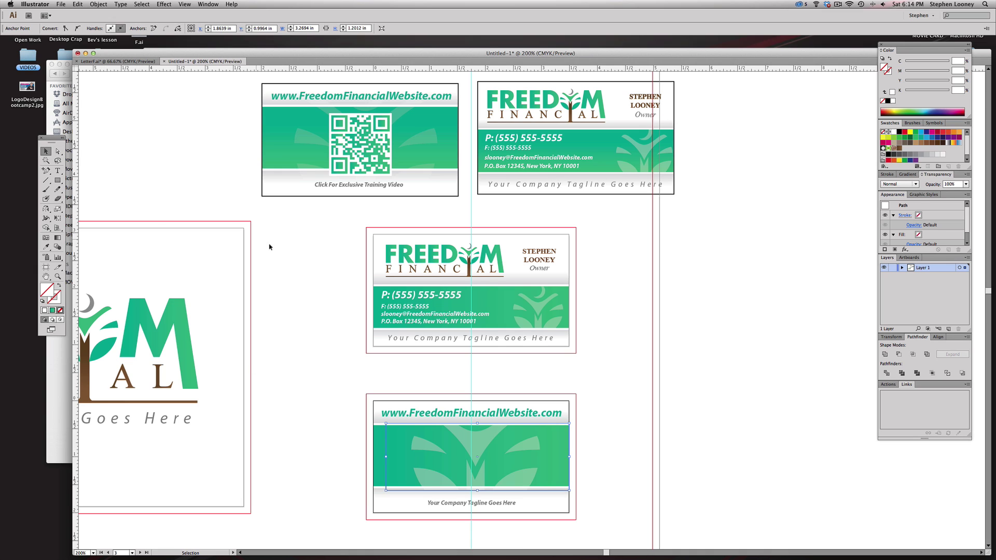
click(328, 276)
click(490, 444)
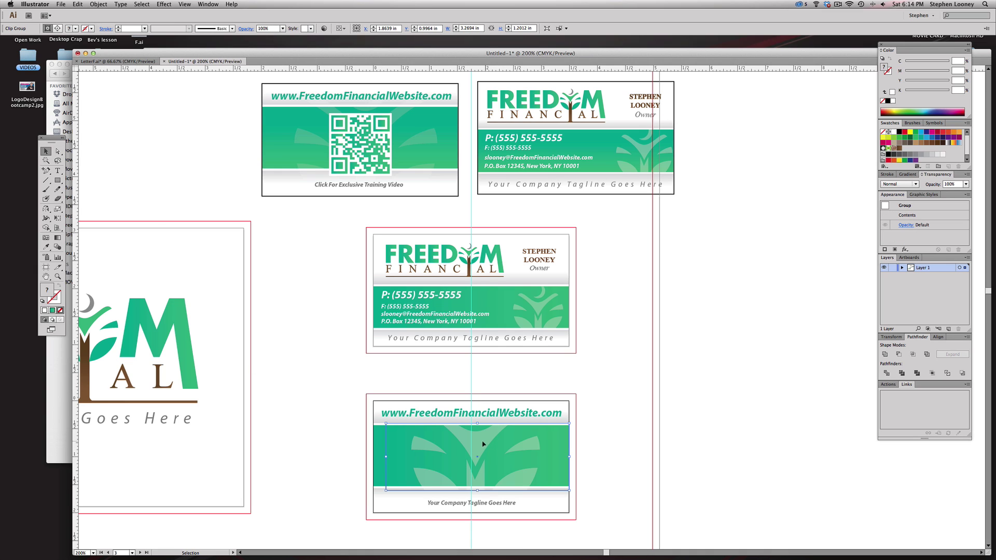
drag(483, 444, 479, 445)
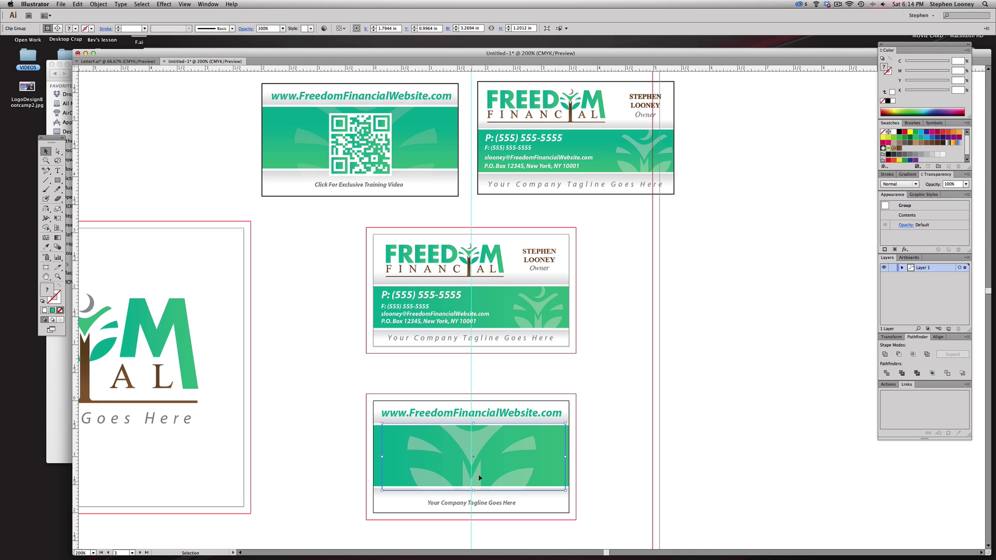
click(966, 186)
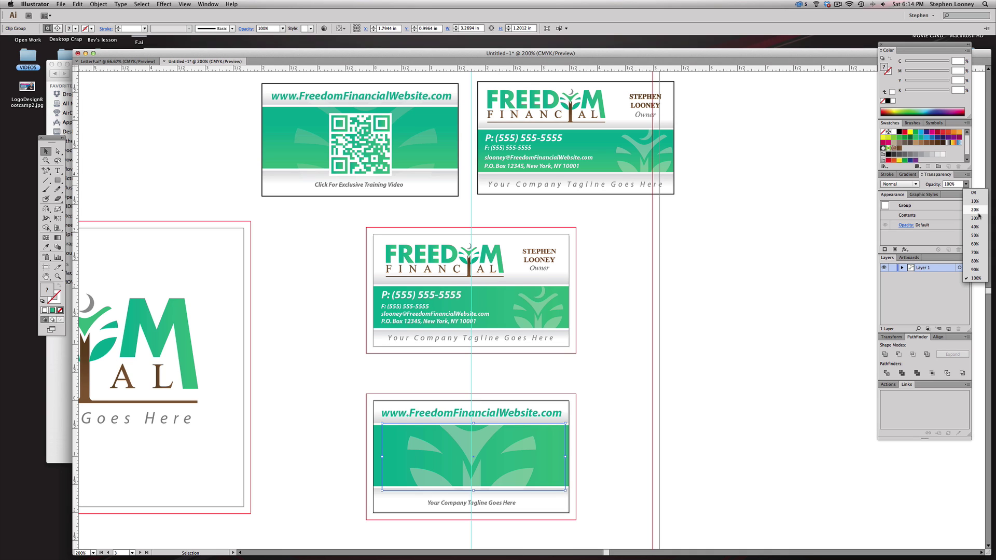
click(977, 232)
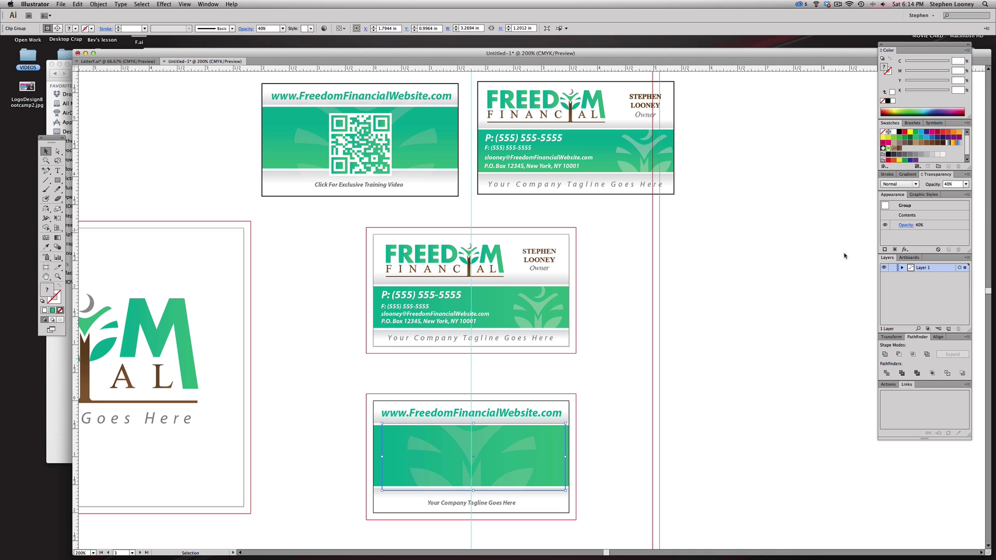
click(472, 403)
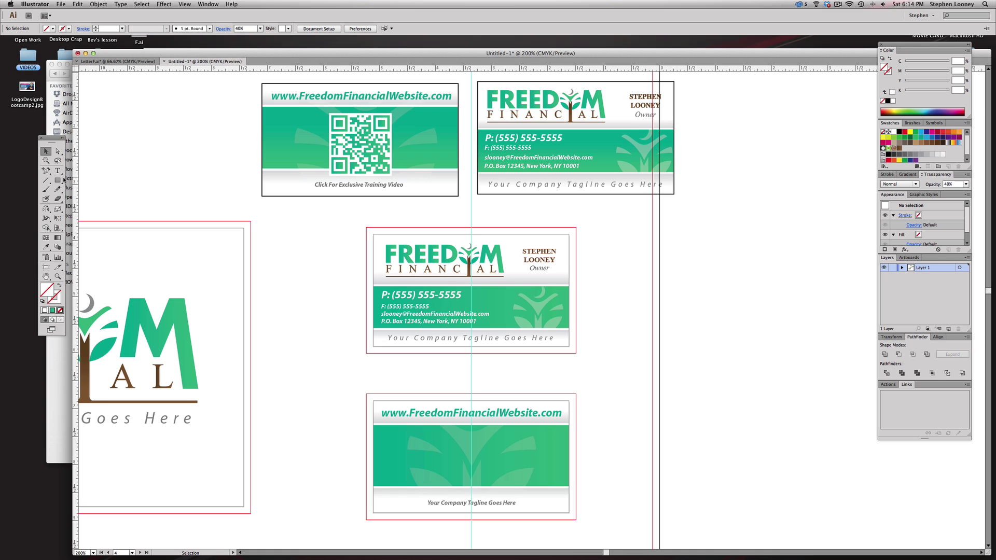
click(58, 180)
- Draw a white QR placeholder square on the band, then bring up Firefox's QR Stuff generator
drag(466, 449, 502, 480)
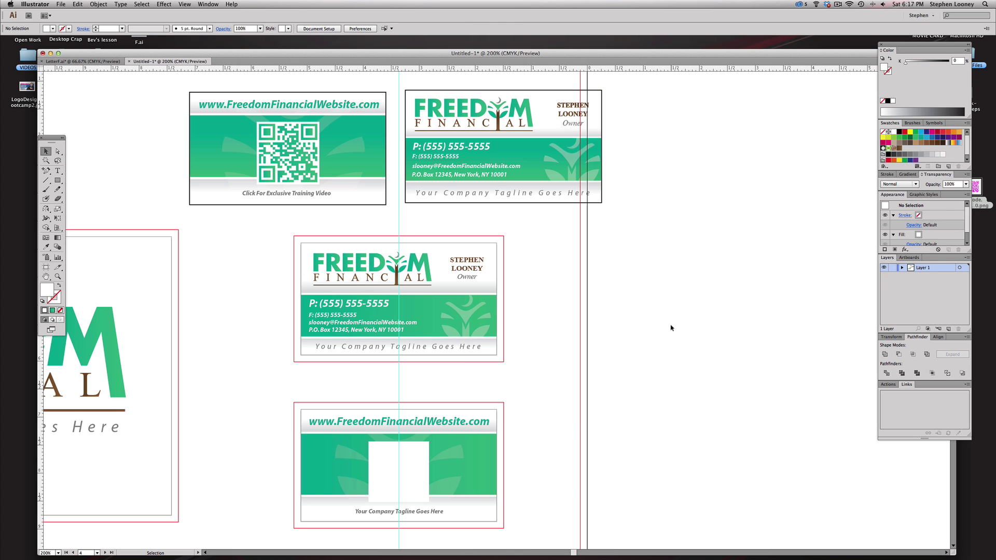
key(super+Tab)
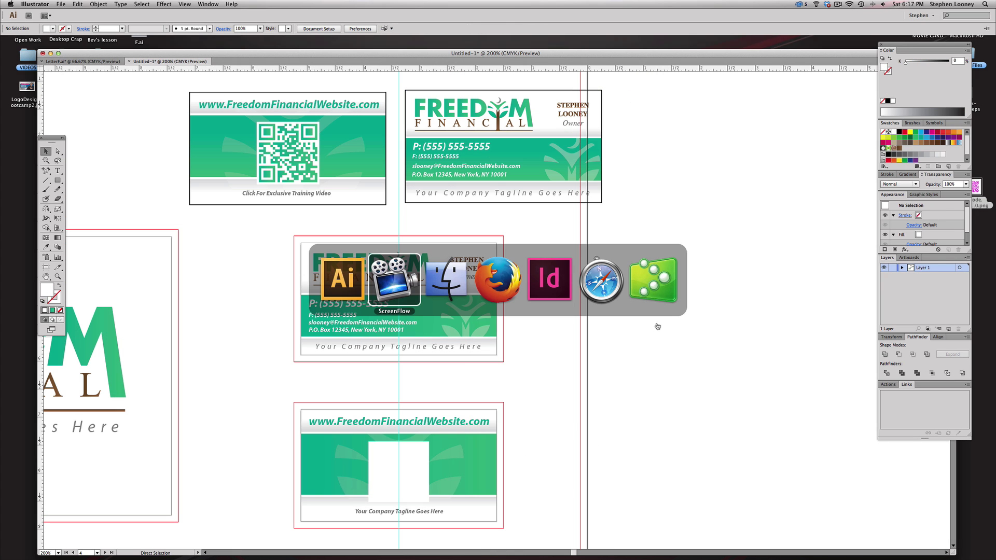
click(486, 275)
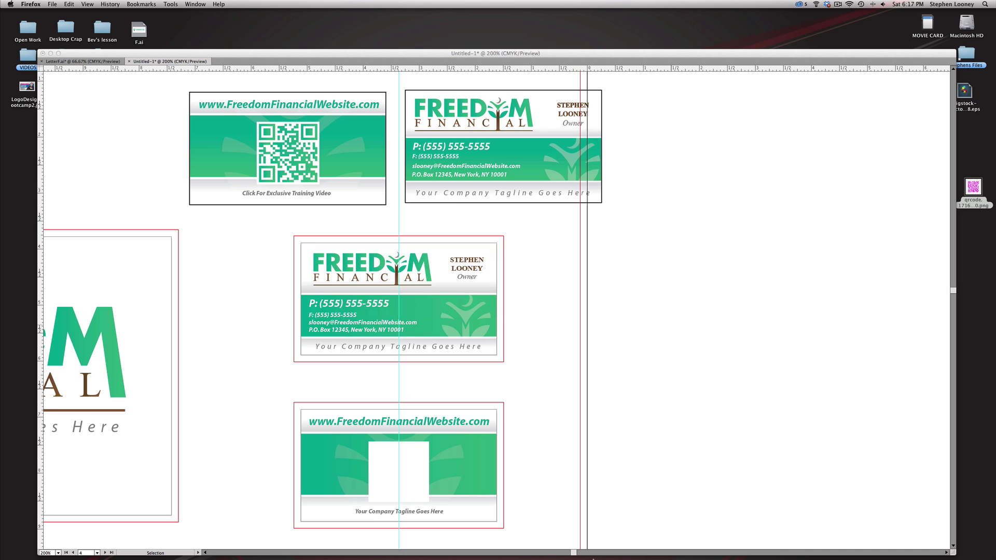
click(706, 551)
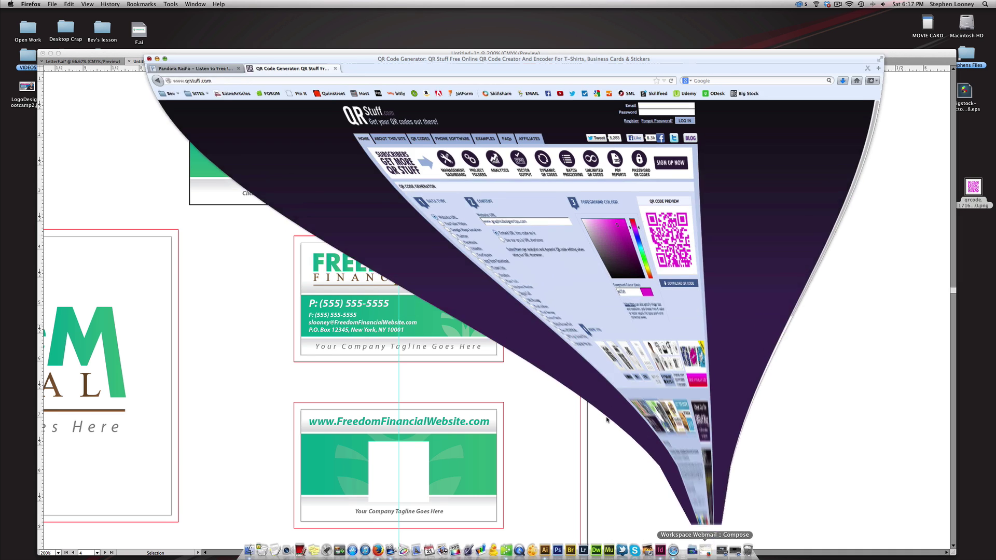
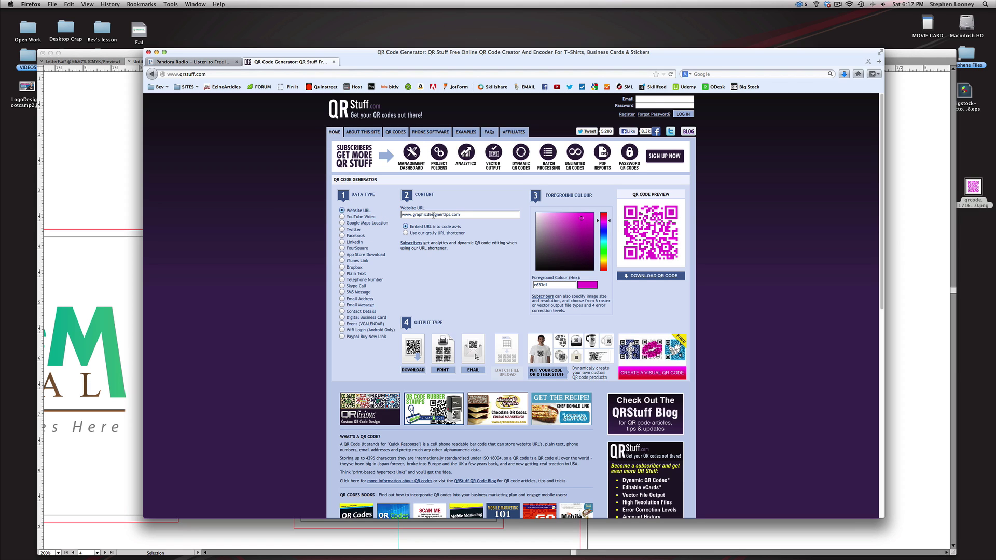
- Generate a black (000000) website QR code in QR Stuff, download it, and embed the PNG in Illustrator
triple_click(434, 215)
drag(581, 218, 541, 278)
click(671, 276)
click(617, 155)
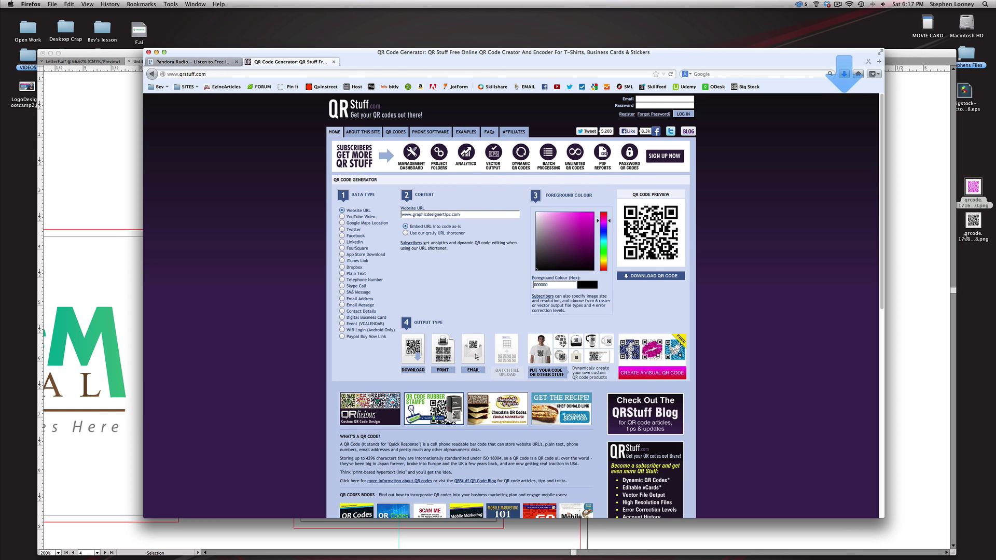
drag(973, 221, 716, 268)
click(141, 29)
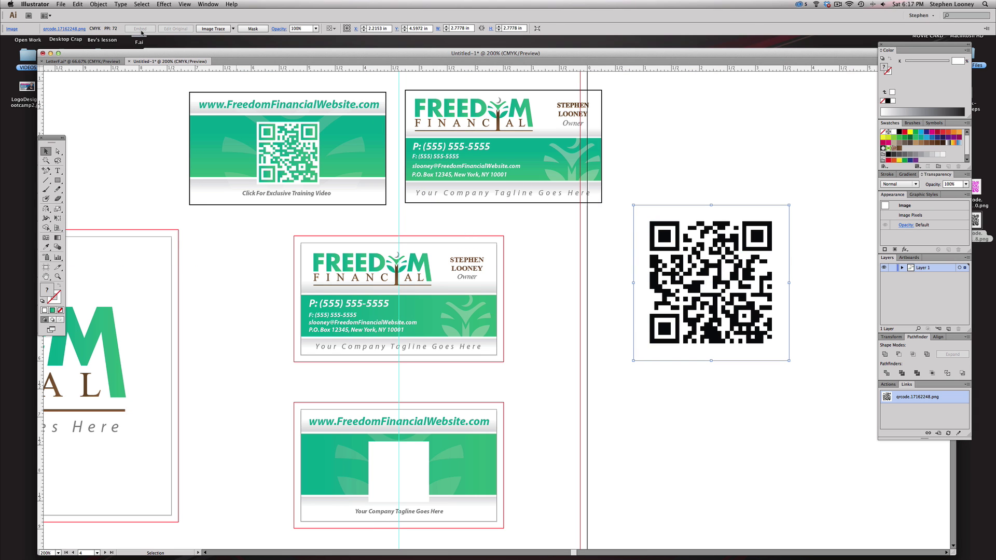
- Trace and expand the QR image into vector paths with Image Trace Make and Expand
click(213, 29)
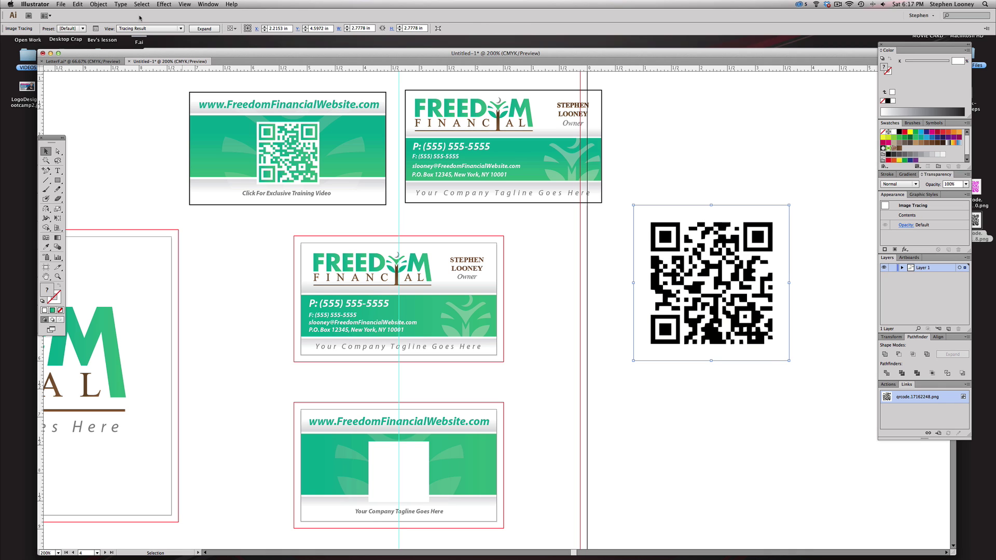
key(super+z)
click(99, 4)
mouse_move(124, 173)
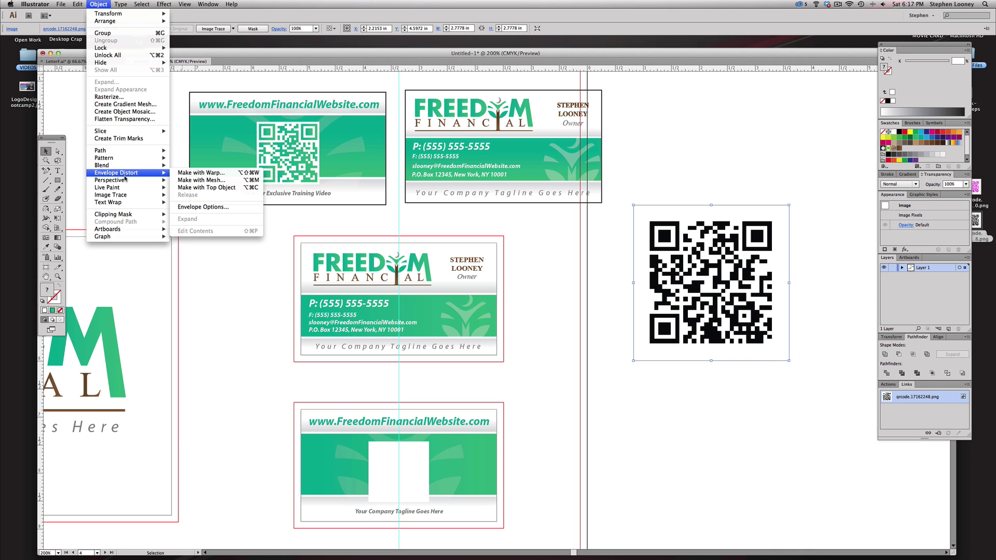
mouse_move(129, 196)
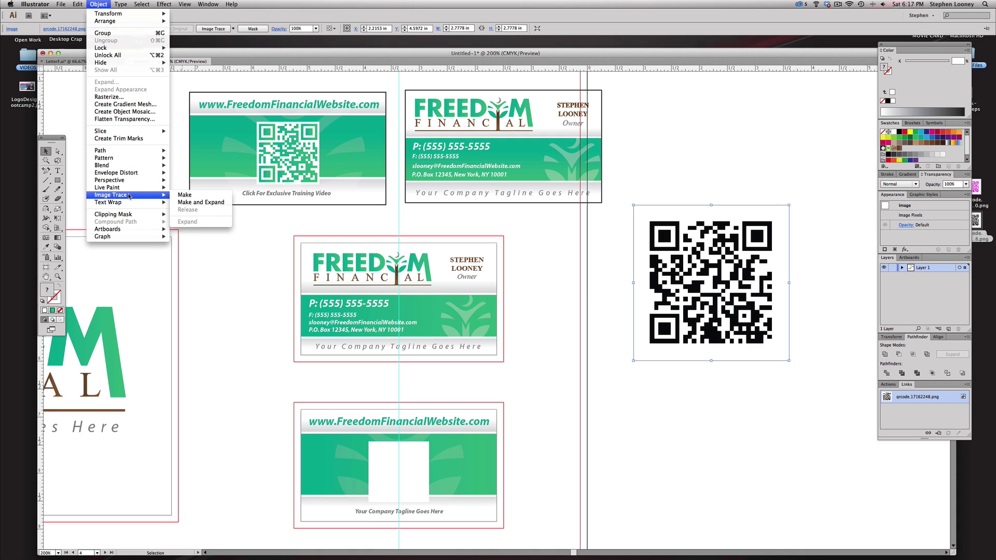
click(210, 202)
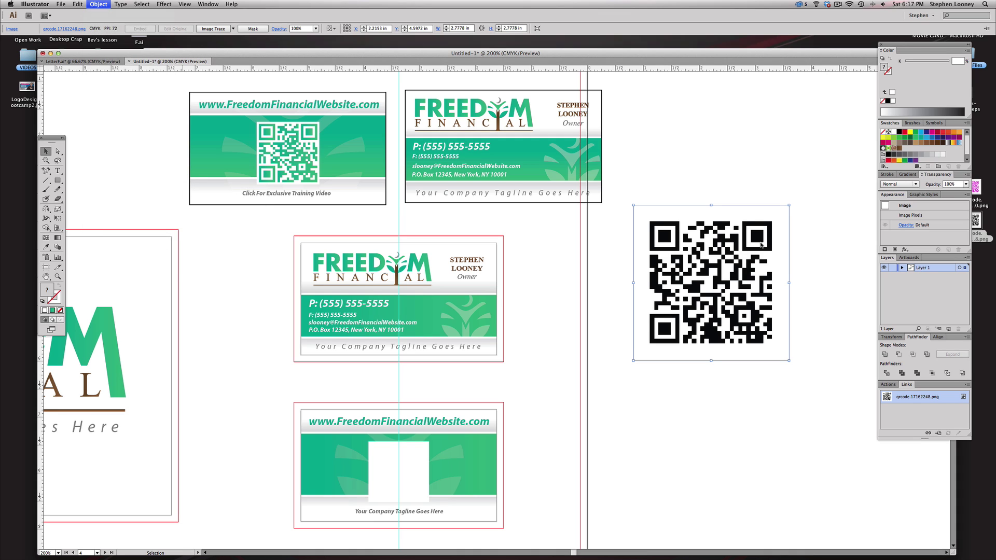
- Move the traced QR code onto the bottom business card
click(669, 176)
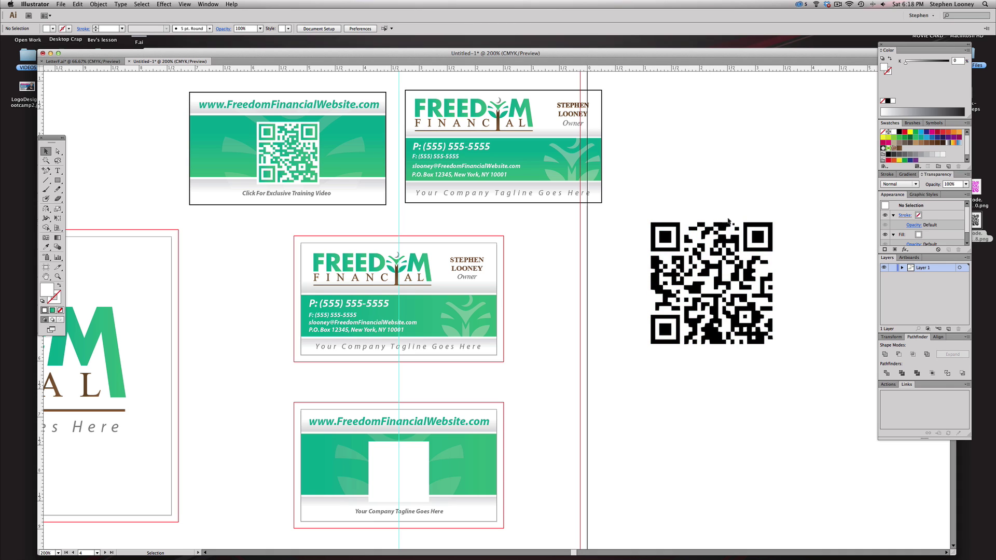
key(a)
drag(644, 196, 822, 222)
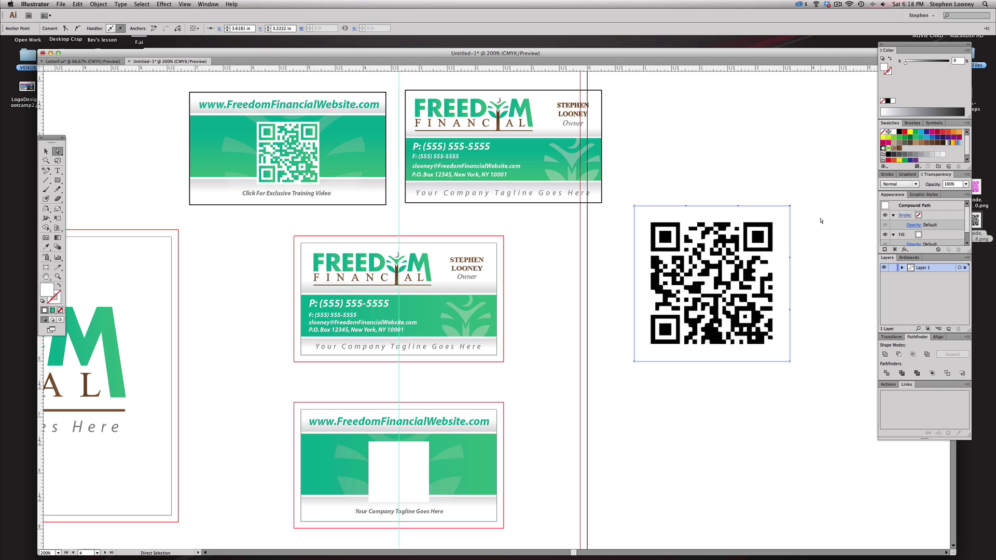
click(821, 219)
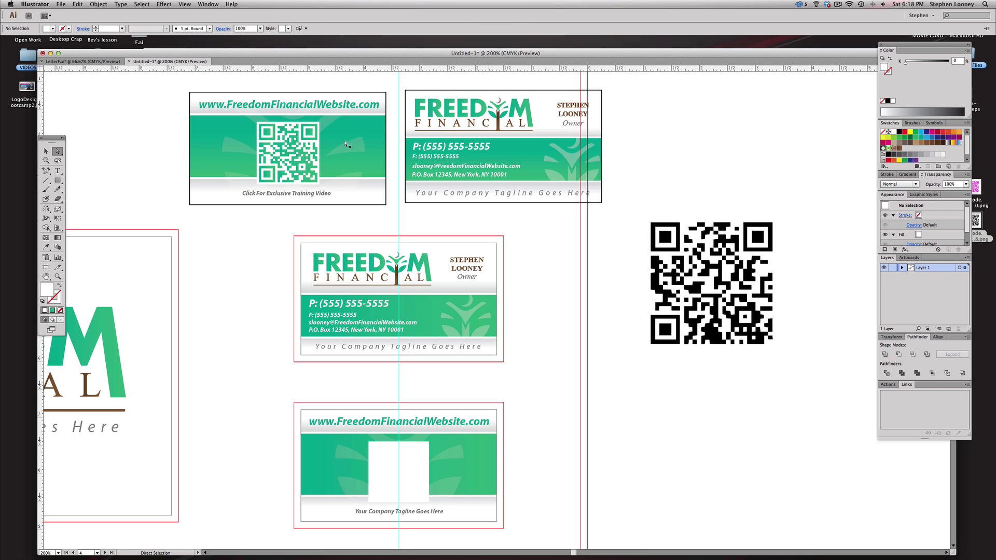
key(v)
drag(772, 227, 472, 396)
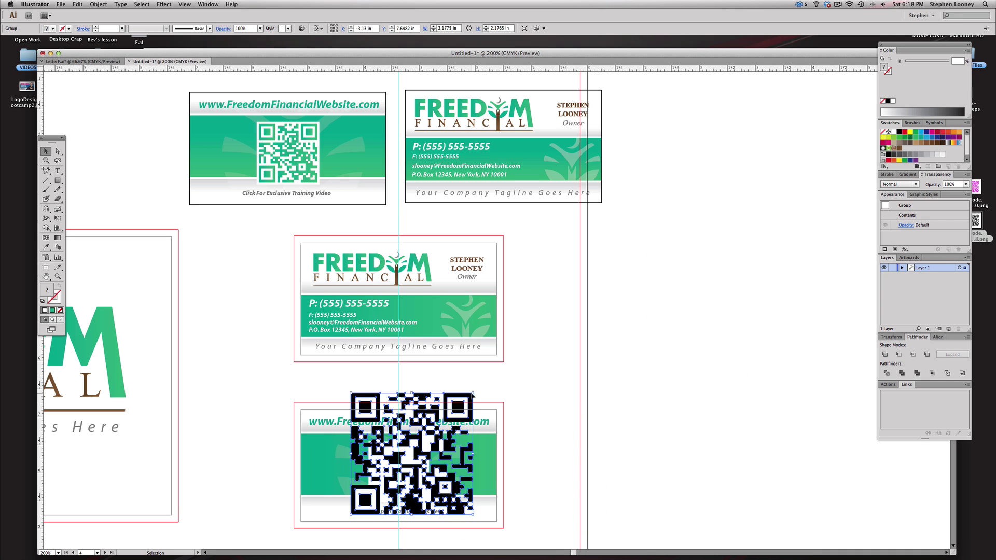
shift+click(445, 428)
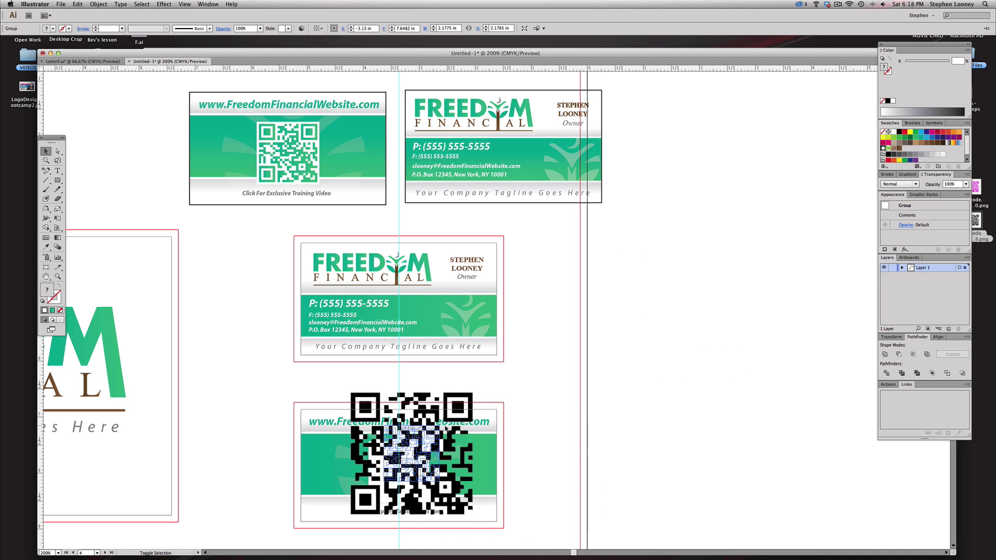
- Scale the QR code down and fit it inside the card's white box
drag(445, 428, 445, 429)
drag(321, 387, 522, 531)
drag(552, 268, 476, 272)
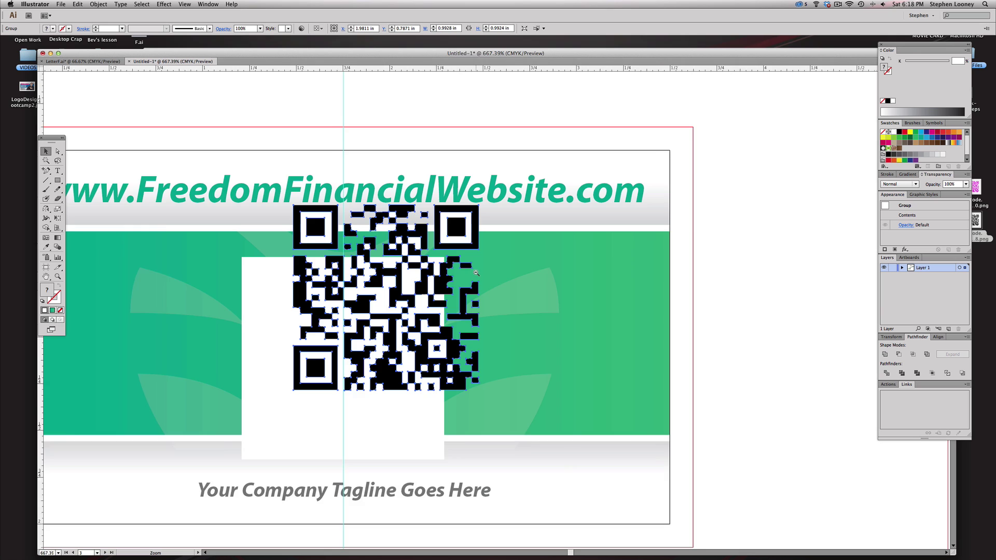
alt+click(476, 272)
drag(512, 300, 486, 330)
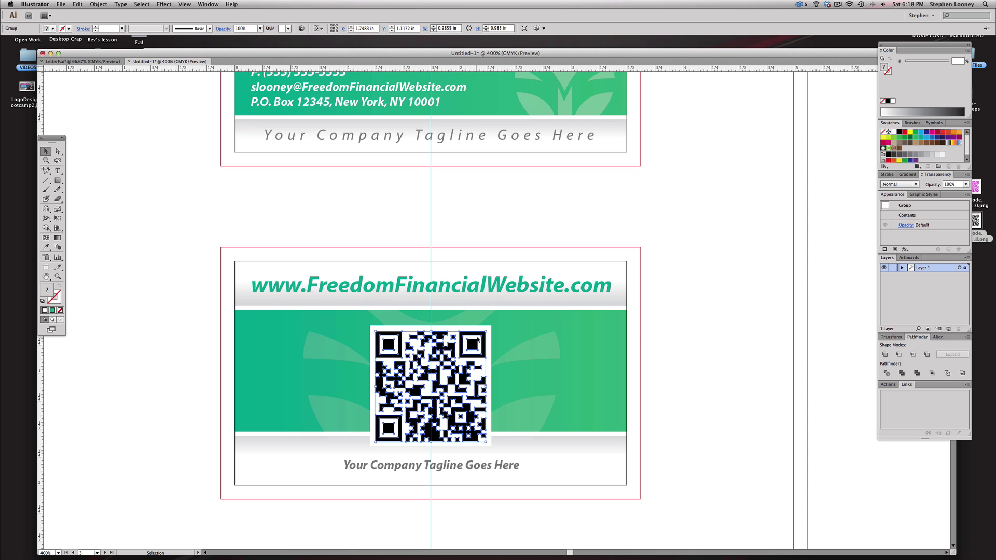
key(a)
click(702, 338)
alt+click(475, 320)
alt+click(474, 319)
alt+click(477, 315)
alt+click(480, 312)
alt+click(480, 312)
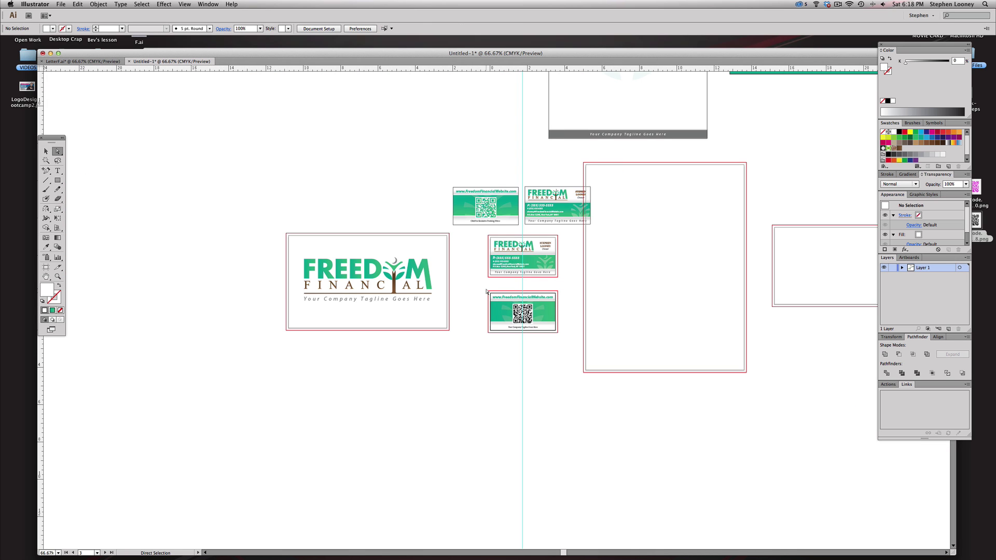
- Select all the QR code's black modules using Select > Same > Fill Color
drag(477, 274, 528, 383)
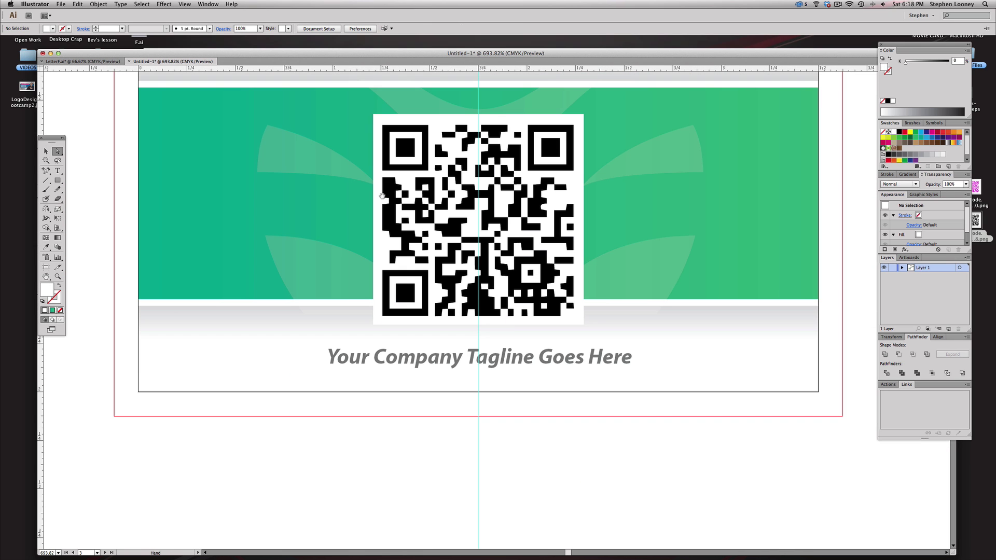
scroll(461, 253, up, 3)
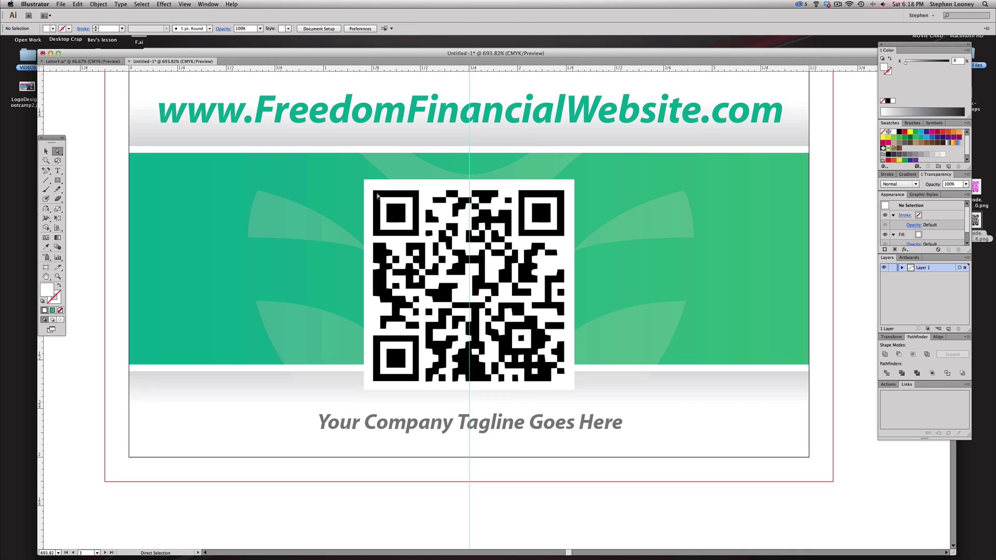
click(377, 195)
click(142, 5)
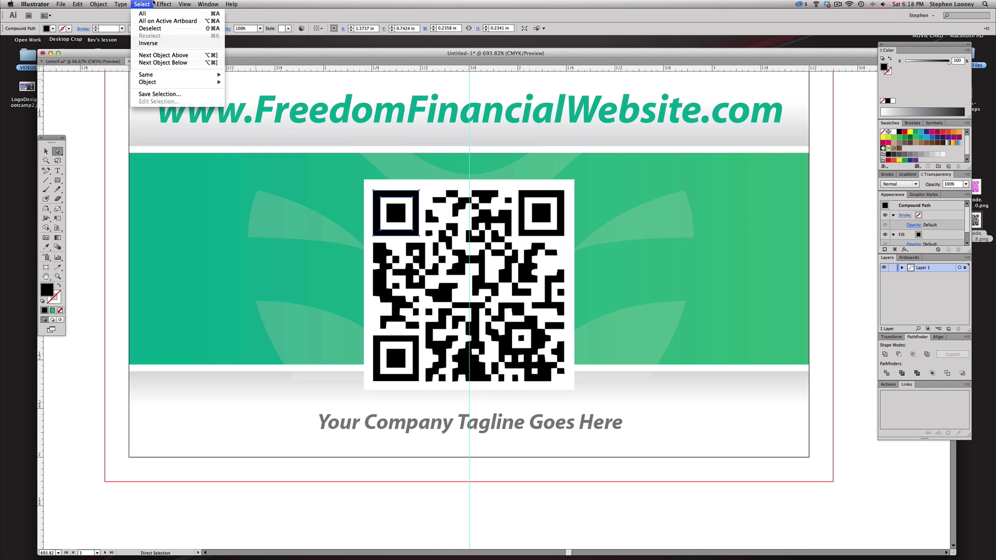
mouse_move(99, 4)
mouse_move(109, 22)
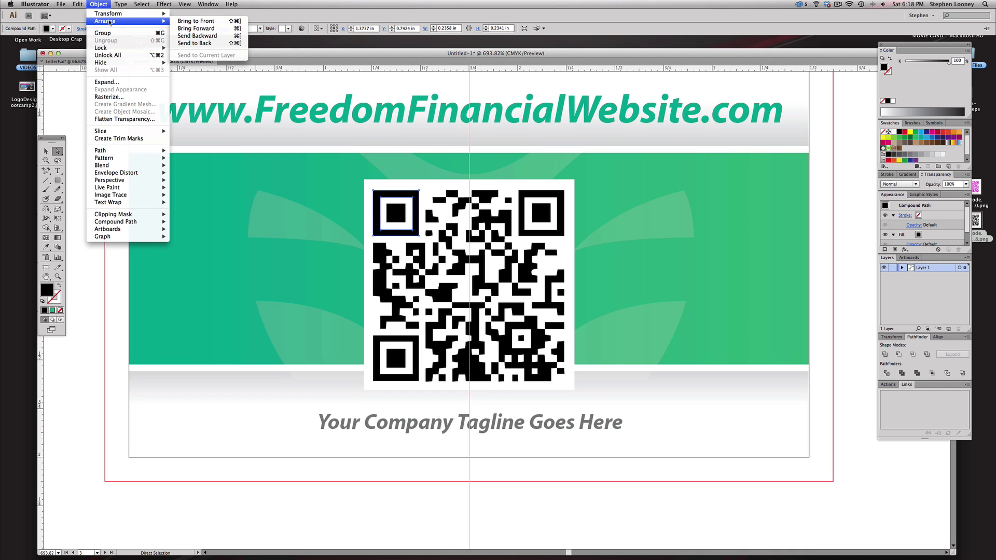
mouse_move(134, 3)
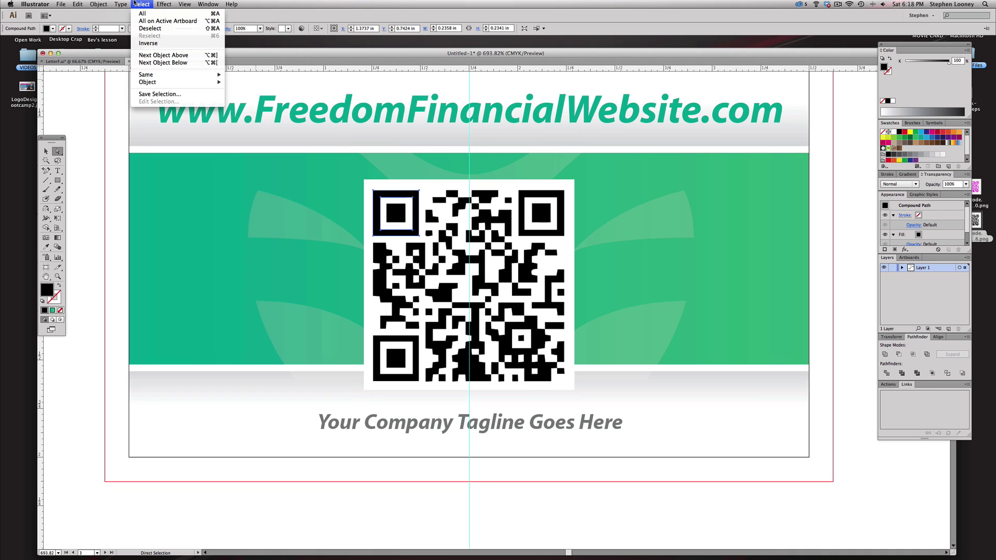
mouse_move(139, 77)
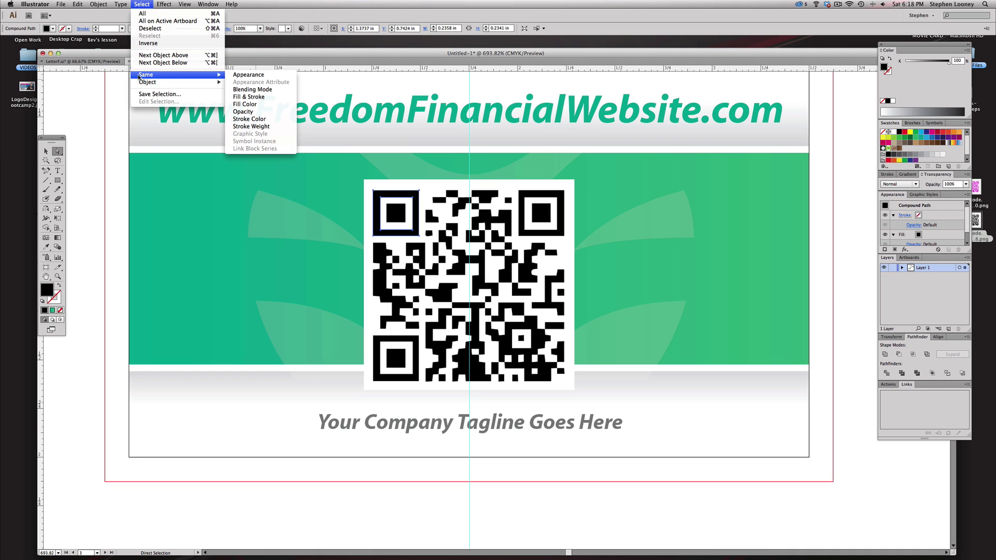
click(246, 105)
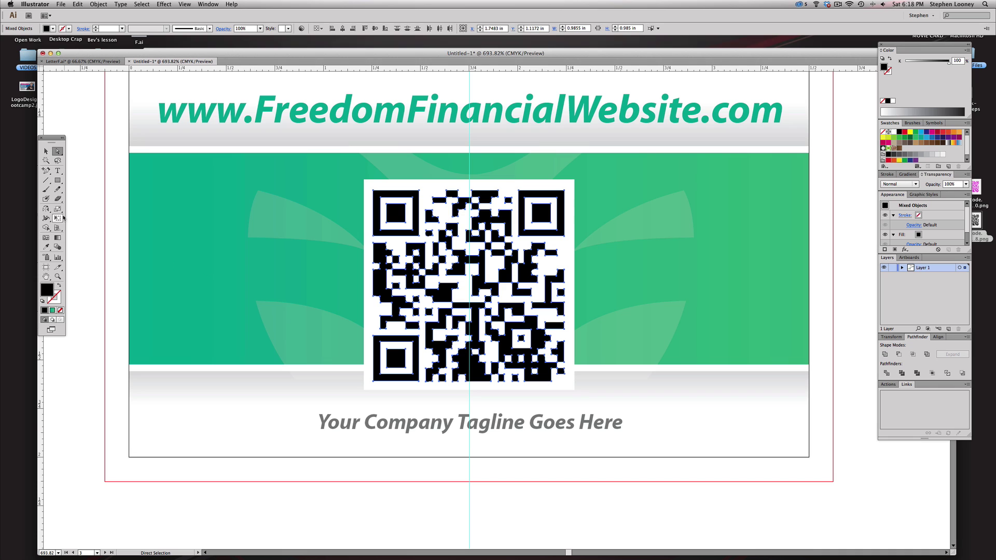
- Eyedropper the card's green band onto the selected QR modules
click(46, 247)
click(145, 174)
click(46, 151)
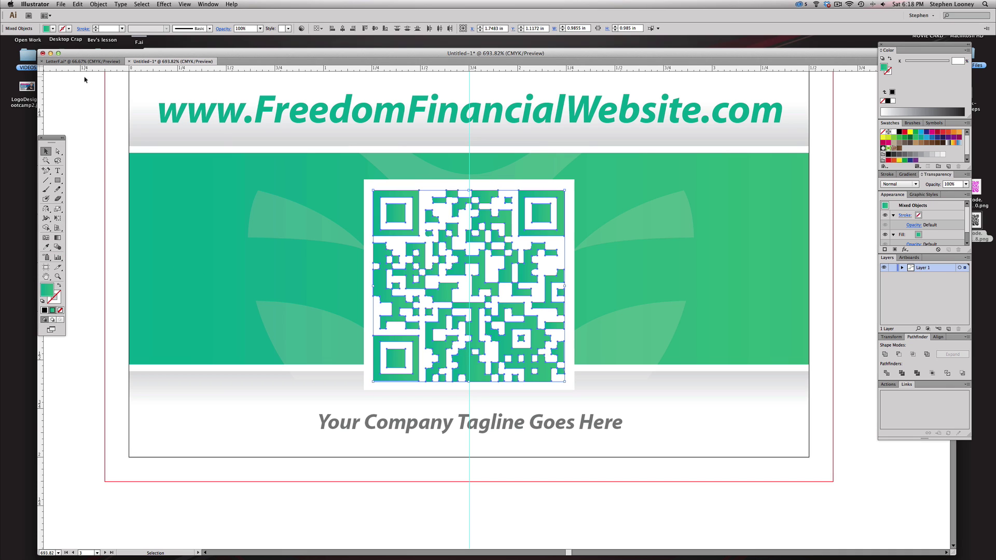
click(110, 97)
alt+super+click(471, 266)
alt+super+click(471, 265)
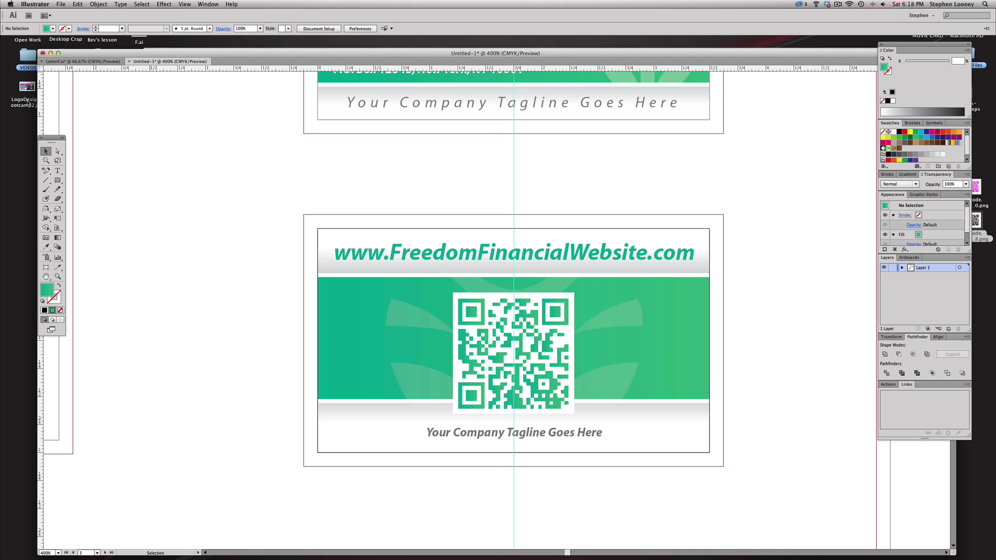
- Delete the top two business cards
key(super+minus)
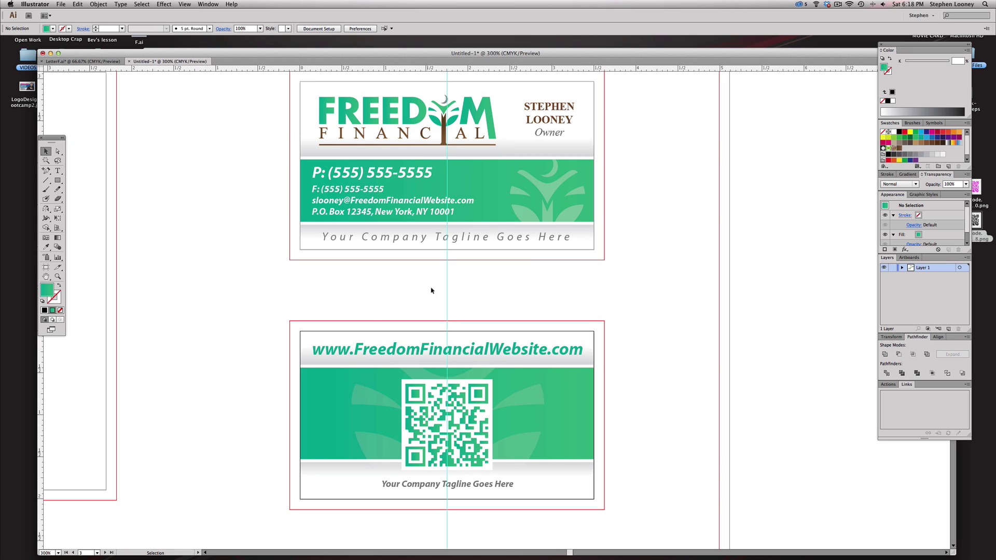
key(super+minus)
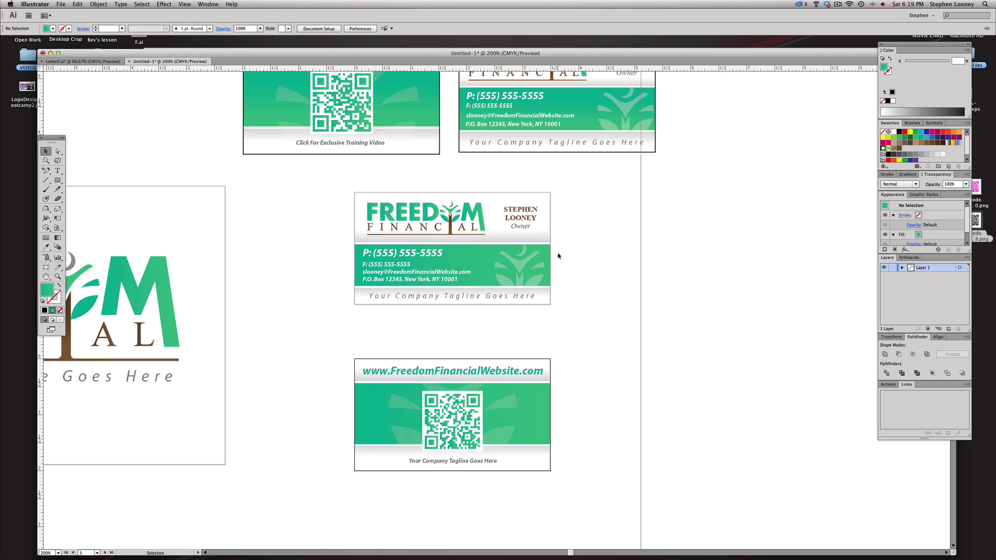
drag(527, 291, 526, 293)
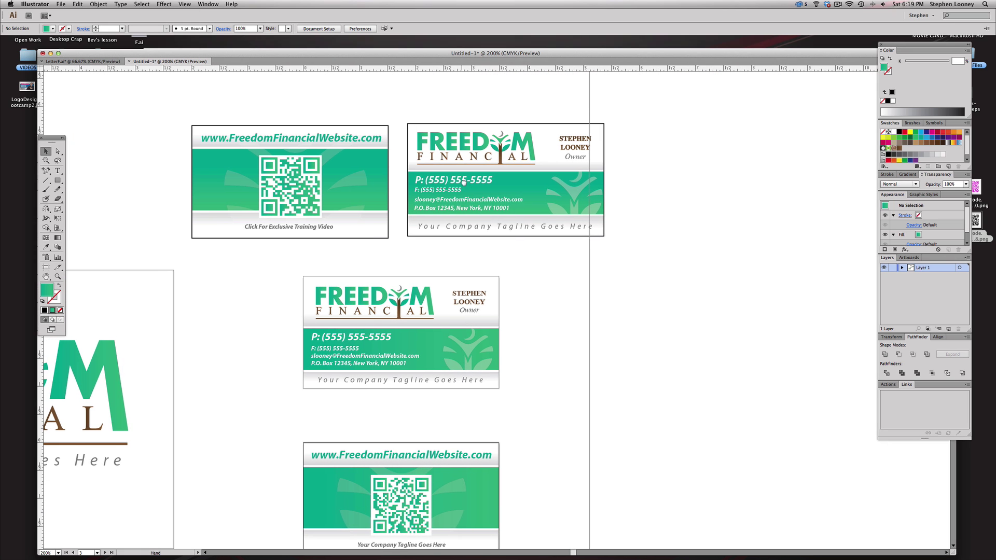
drag(503, 269, 509, 276)
drag(166, 117, 627, 250)
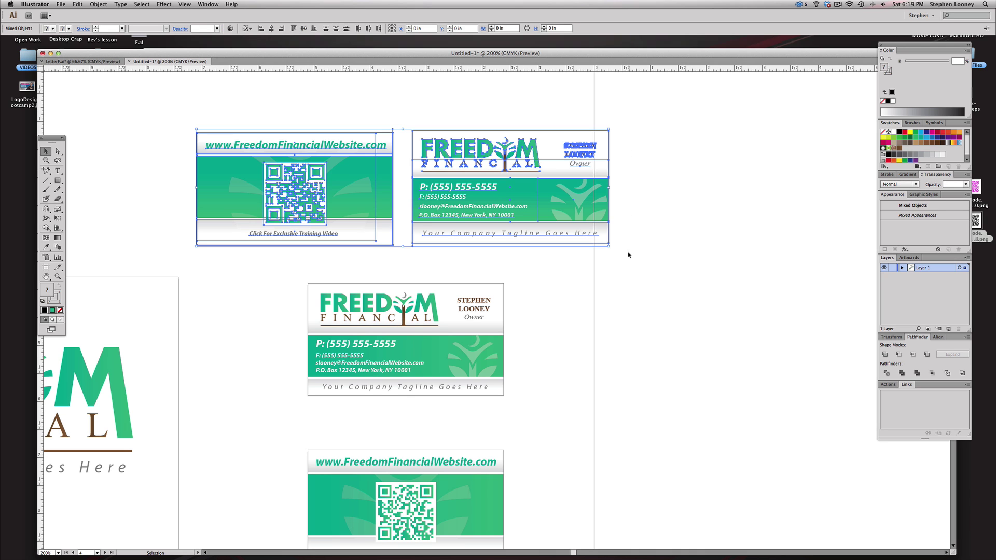
key(Delete)
- Move the letterhead group toward the lower right
alt+super+click(580, 249)
alt+super+click(579, 249)
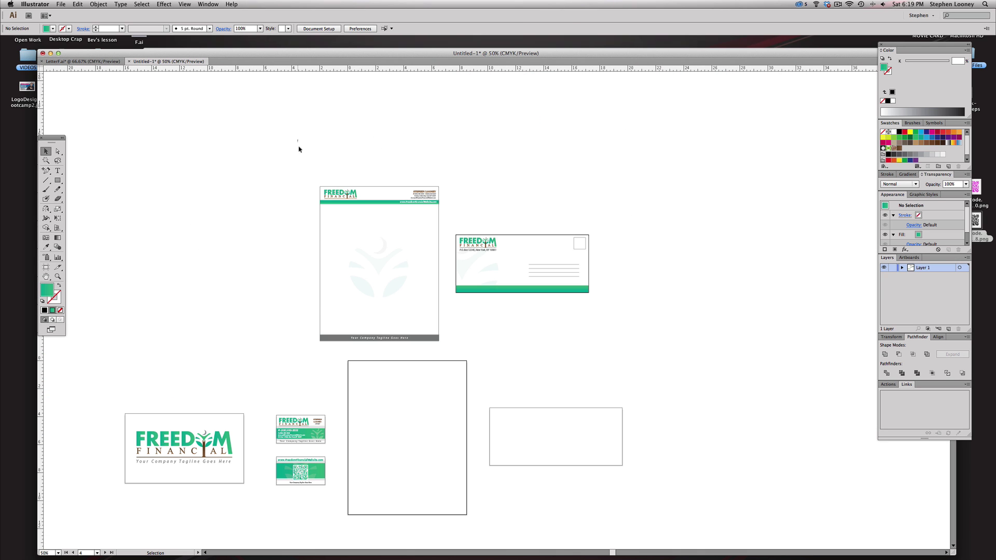
drag(297, 139, 450, 357)
drag(425, 204, 585, 379)
click(525, 334)
- Copy the Freedom Financial logo from the card to the empty letter page's top-left
drag(525, 334, 559, 325)
drag(329, 301, 612, 463)
drag(584, 420, 654, 393)
click(174, 369)
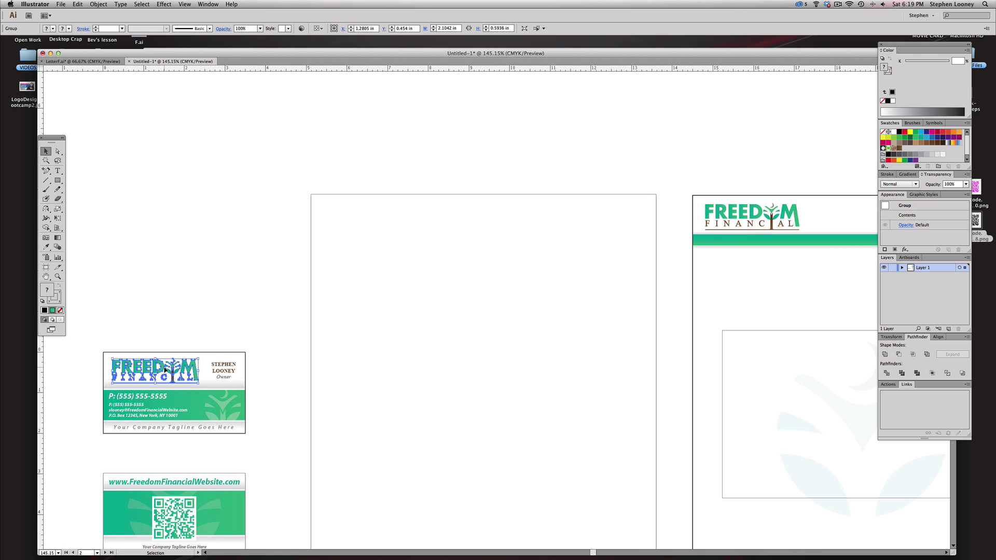
drag(167, 370, 376, 211)
click(217, 288)
- Copy the card's green band below the logo on the letter page and send it backward
drag(92, 372, 108, 441)
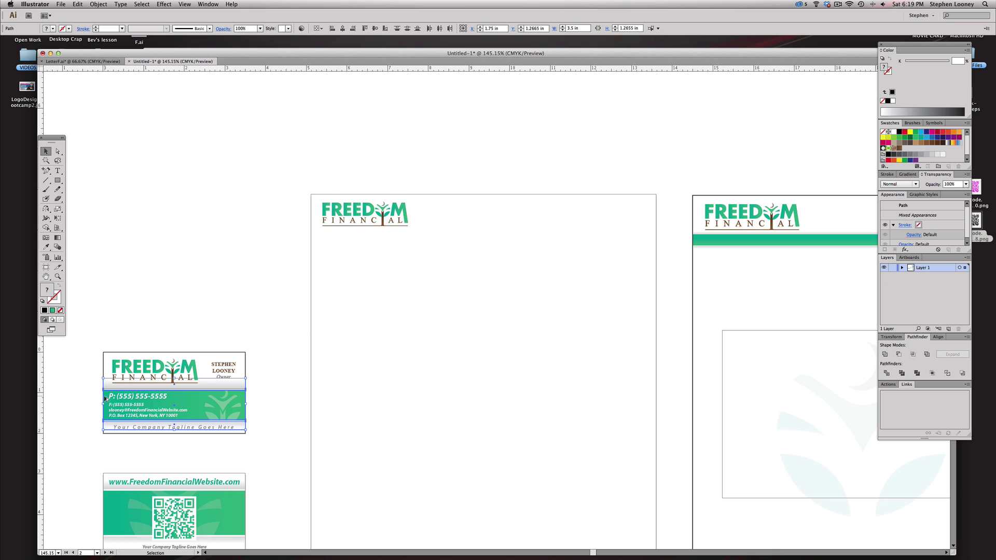
drag(104, 399, 313, 243)
click(99, 4)
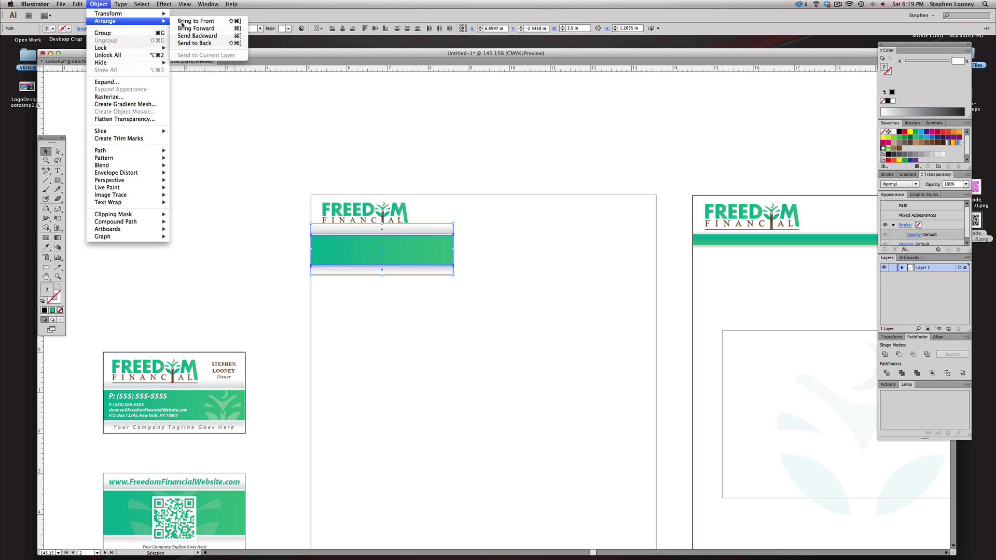
click(200, 46)
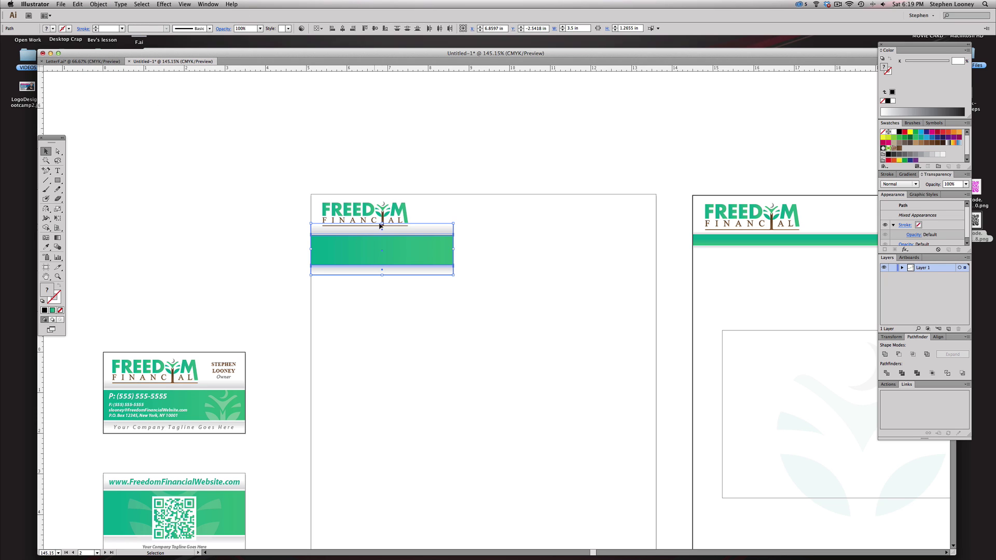
click(478, 184)
- Move the band's right-edge anchor points so it spans the full page width
drag(490, 288, 457, 299)
key(a)
drag(448, 338, 588, 241)
drag(572, 299, 364, 365)
- Shrink the green header band to a 0.5 in tall strip under the logo
key(v)
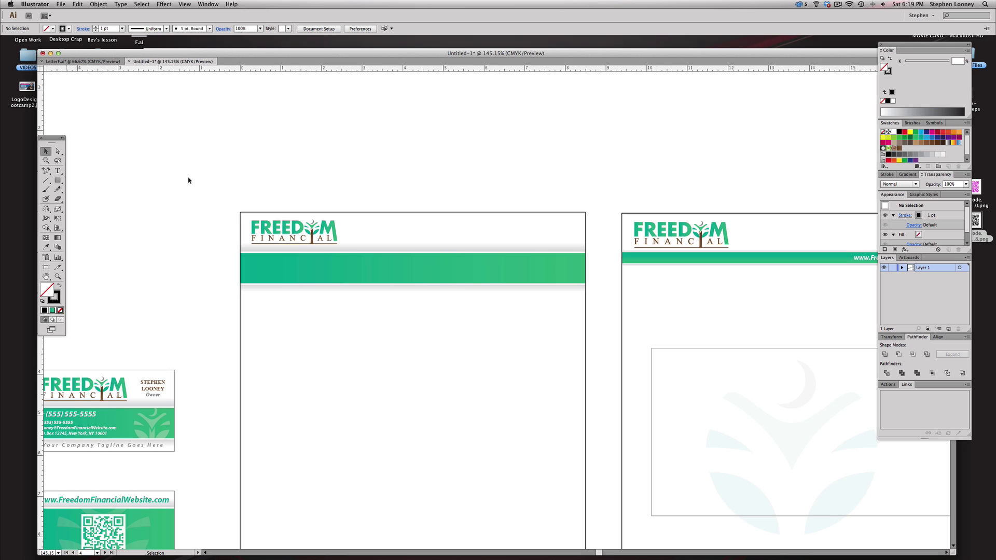
click(453, 287)
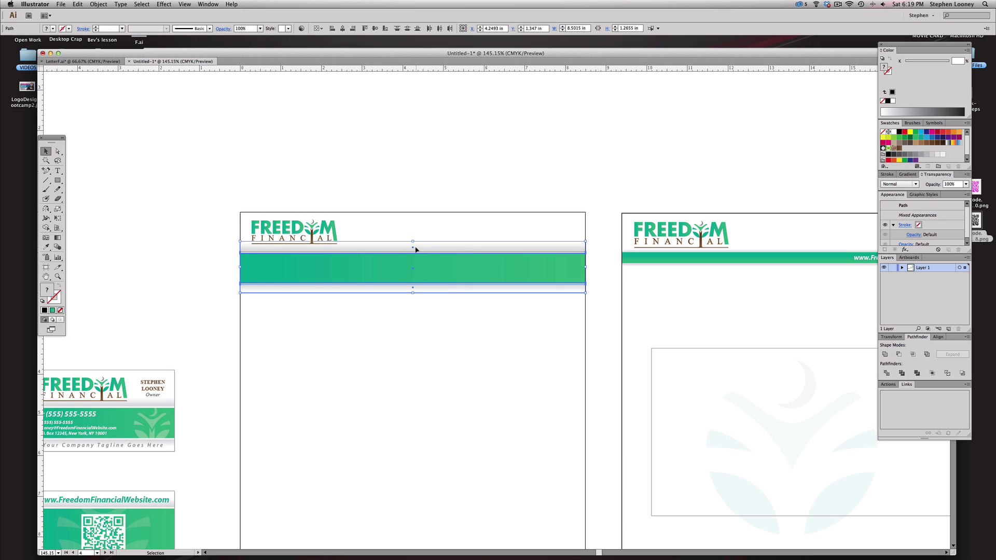
drag(413, 243, 385, 248)
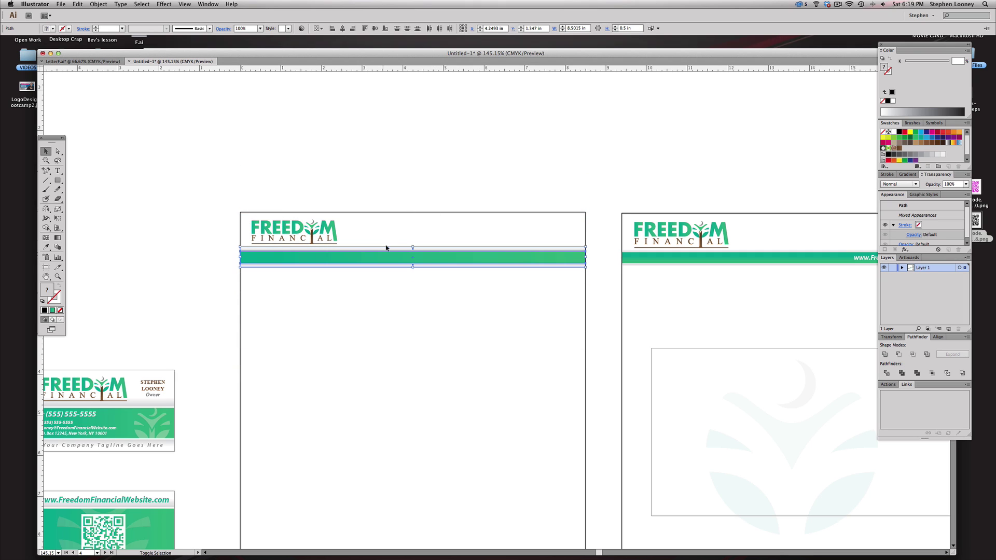
click(407, 117)
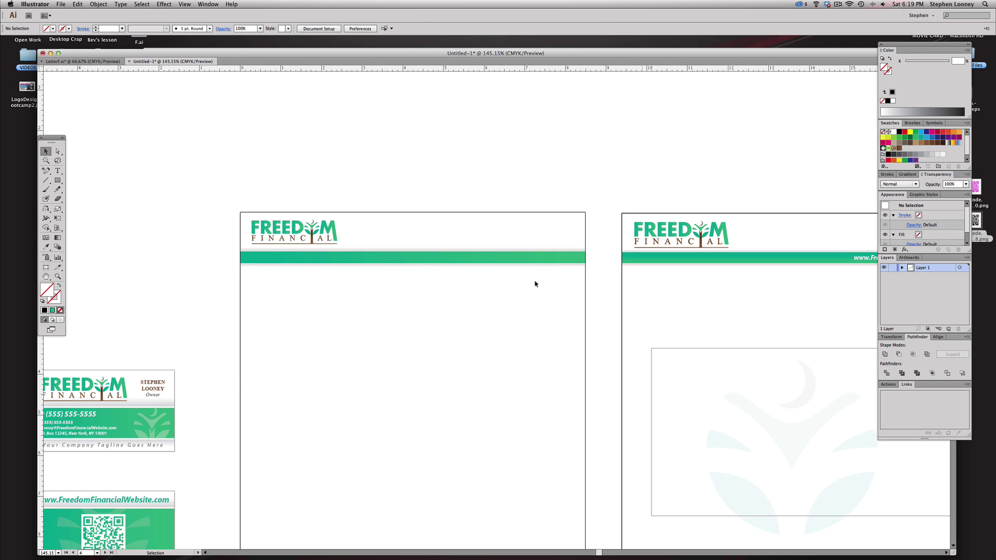
- Copy the owner's name from the business card to the letterhead's top right
click(148, 384)
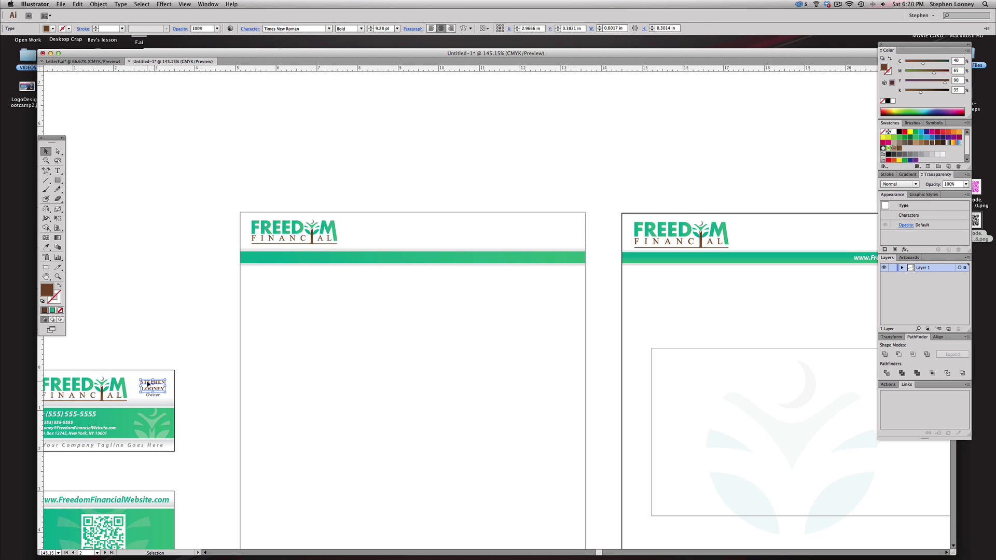
drag(148, 383, 548, 224)
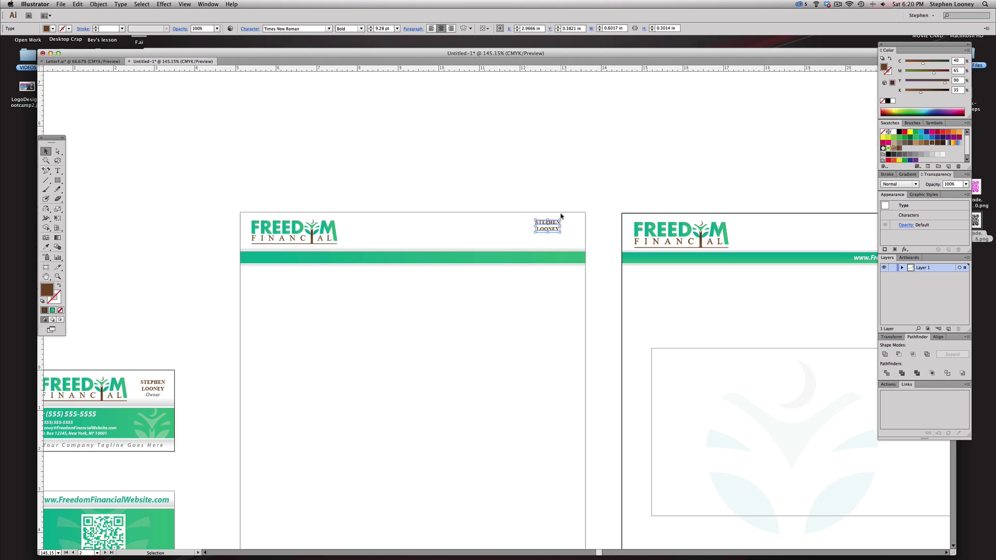
click(648, 199)
drag(648, 199, 560, 202)
- Join the owner's first name and surname onto a single line
key(t)
click(446, 233)
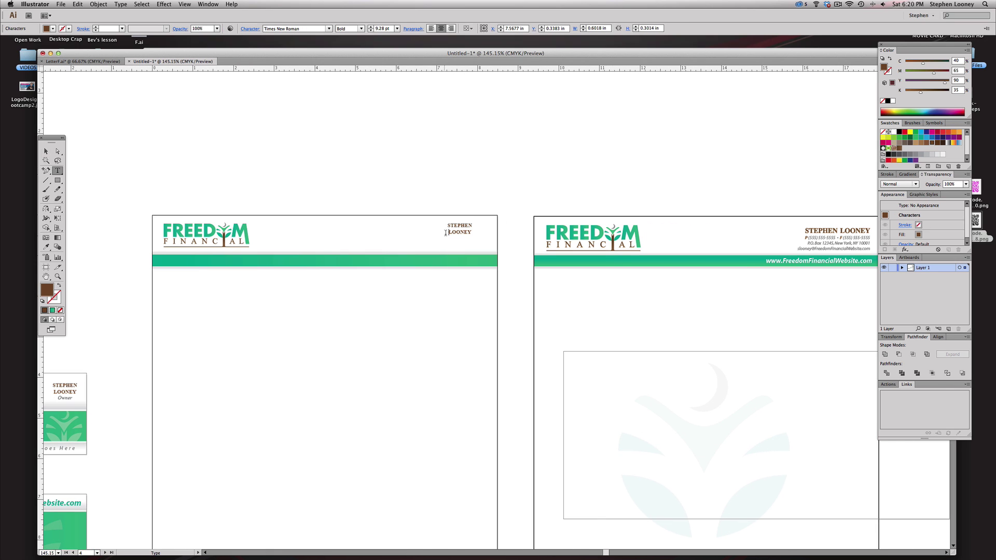
key(BackSpace)
key(Escape)
scroll(228, 353, left, 5)
- Copy the contact details from the second letterhead to just above the first letterhead
click(89, 416)
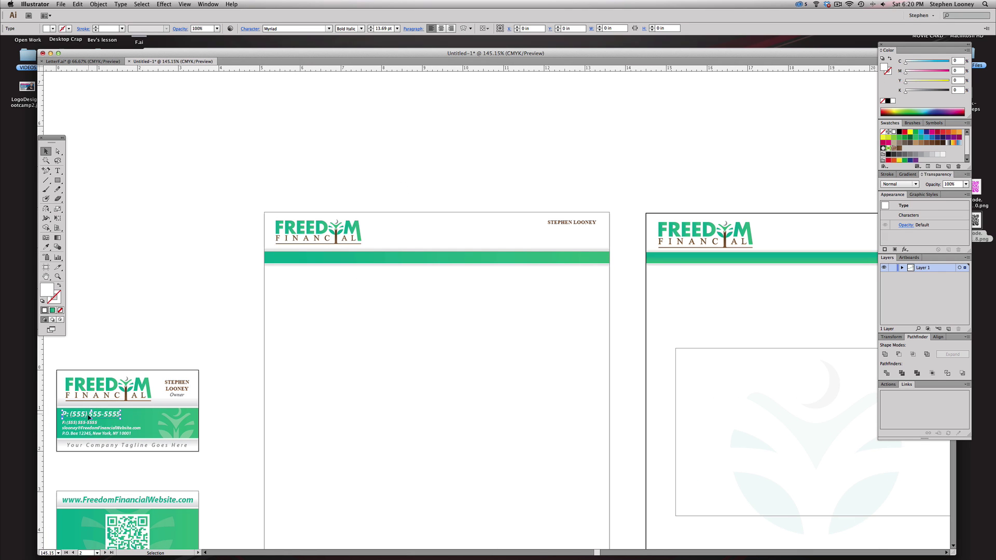
drag(649, 237, 515, 234)
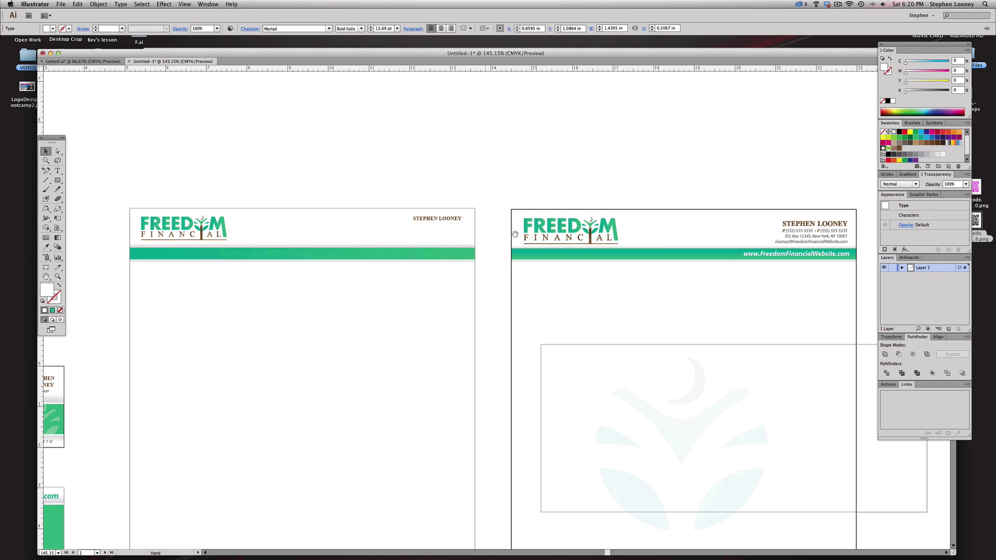
click(817, 241)
key(super+shift+a)
key(a)
click(788, 232)
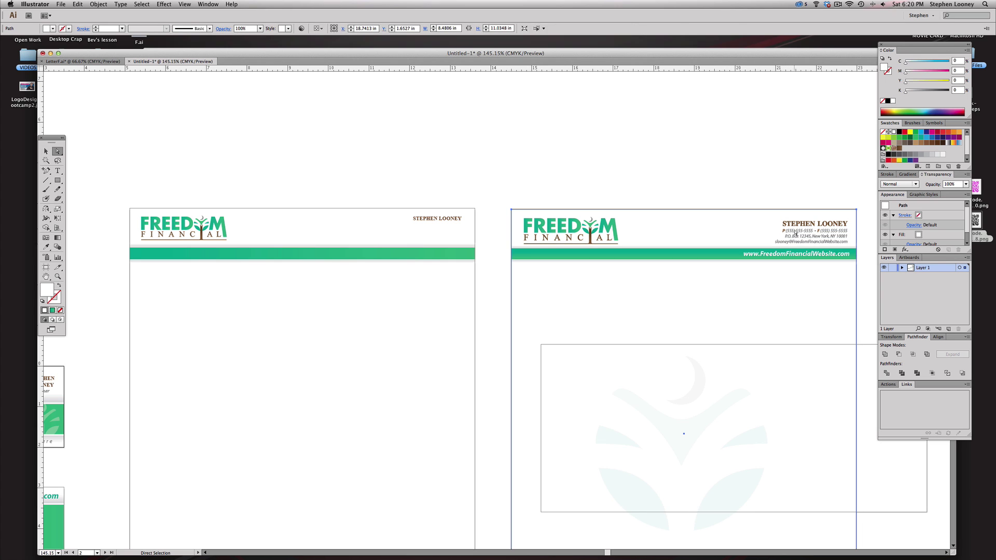
click(789, 235)
drag(788, 234, 405, 188)
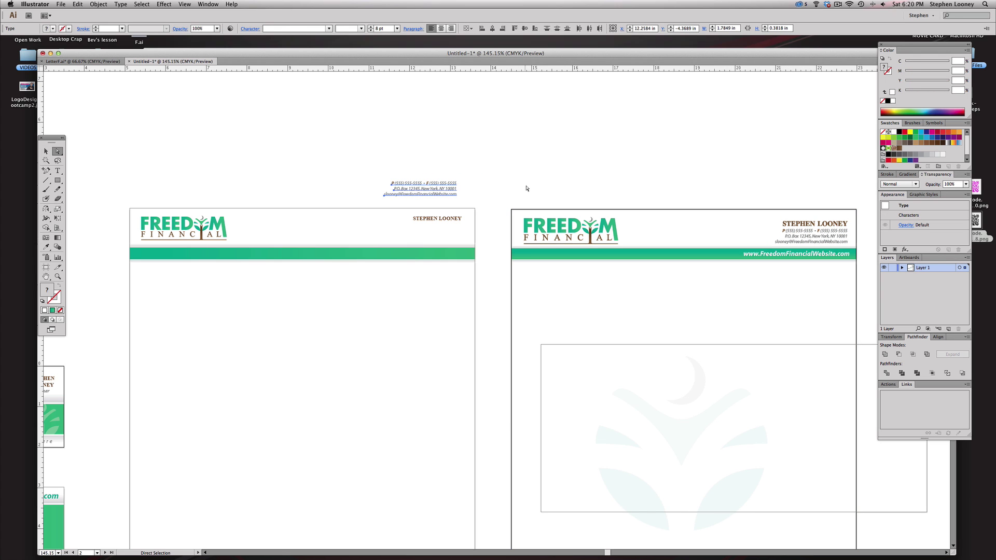
click(527, 188)
- Try shifting the owner's name slightly left, then undo the move
drag(315, 158, 528, 313)
mouse_move(540, 263)
mouse_down()
mouse_move(492, 263)
mouse_move(560, 261)
mouse_up()
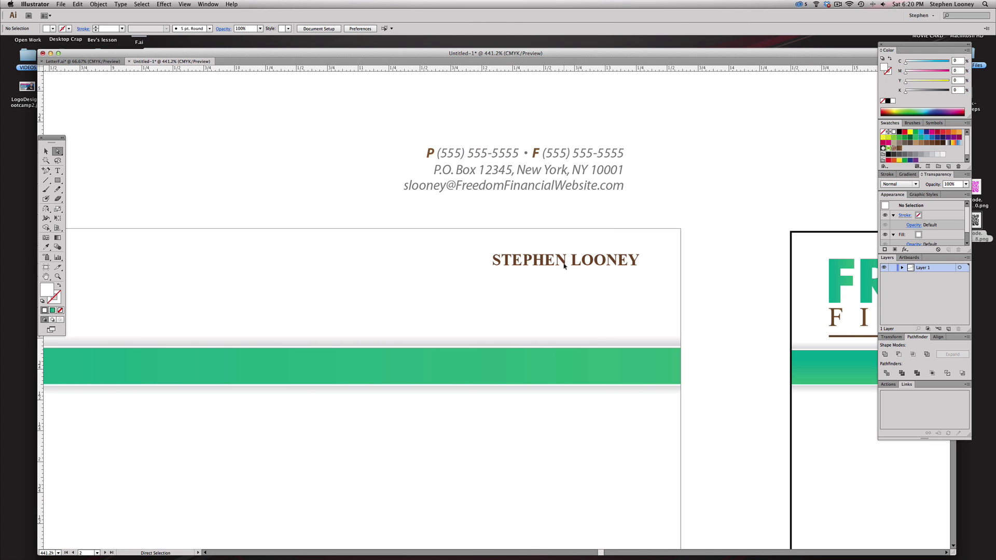
click(561, 263)
alt+super+click(487, 315)
alt+super+click(487, 315)
alt+super+click(487, 314)
drag(478, 311, 464, 311)
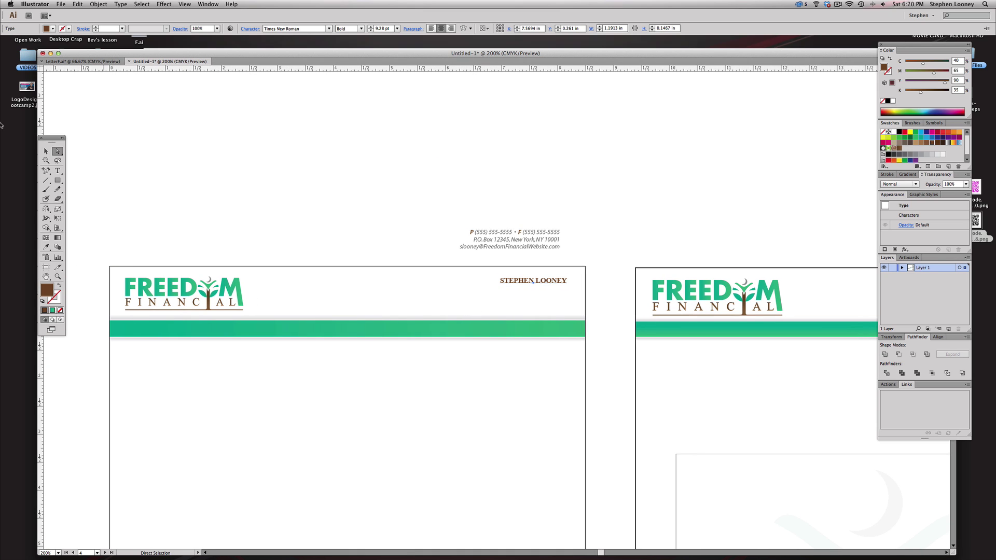
key(v)
drag(143, 256, 154, 254)
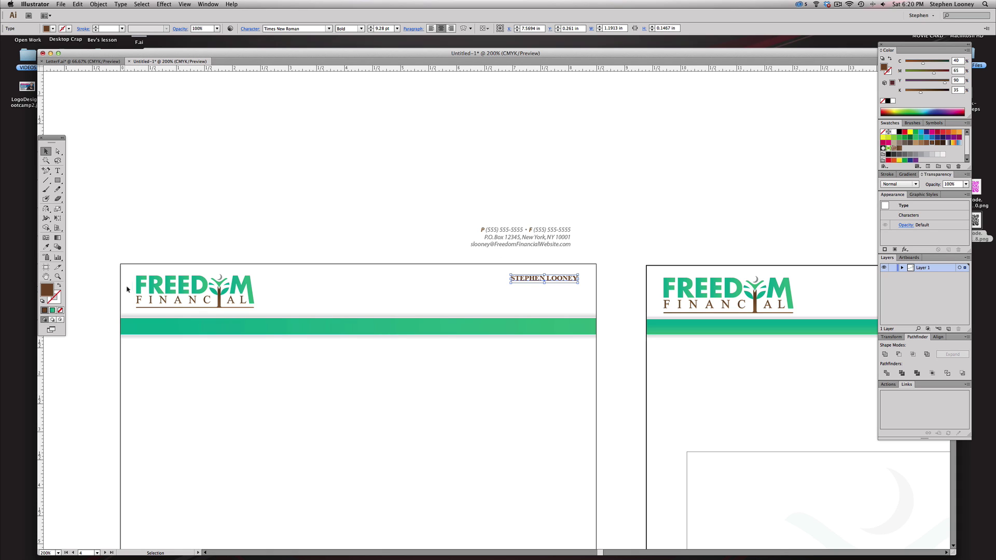
click(623, 236)
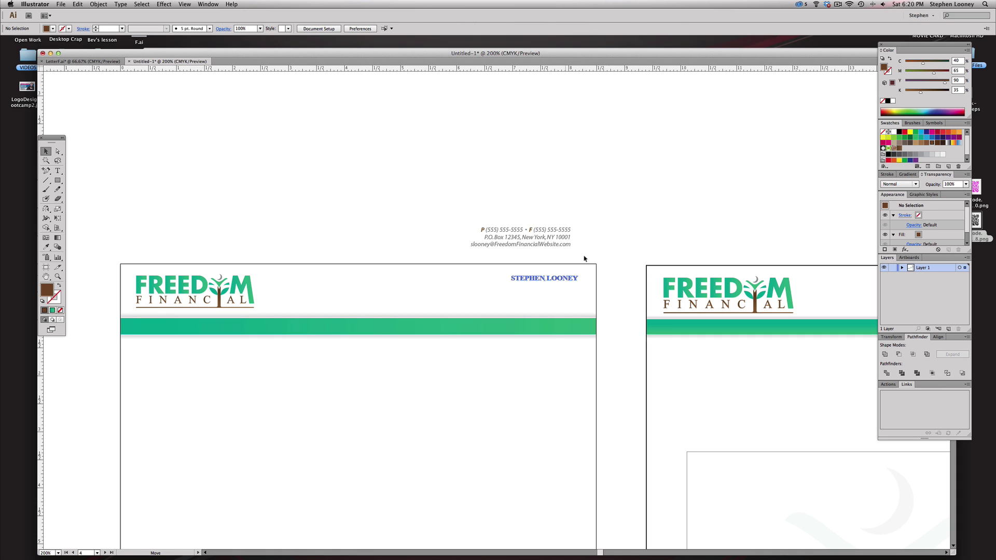
scroll(559, 290, left, 1)
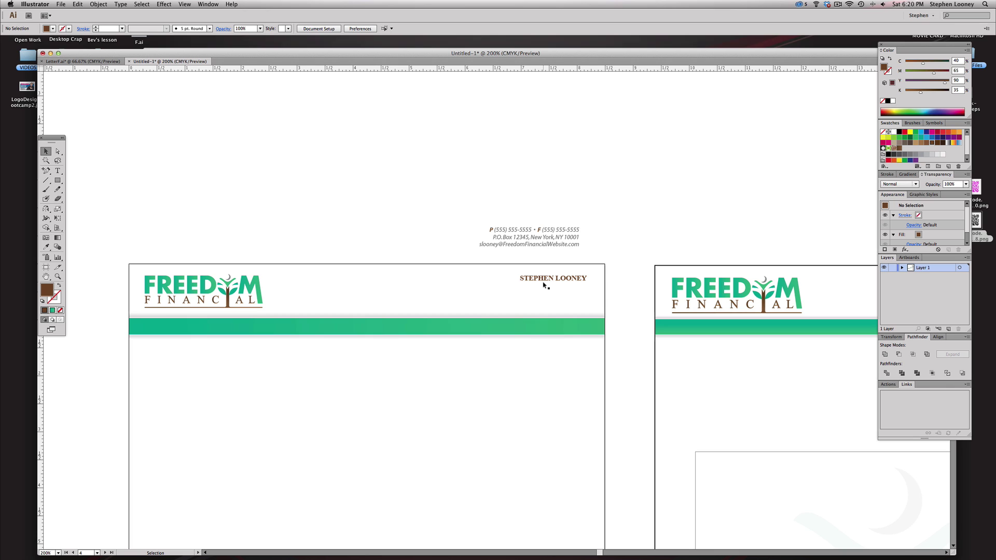
drag(538, 273, 522, 272)
click(611, 231)
key(super+z)
key(super+z)
key(super+z)
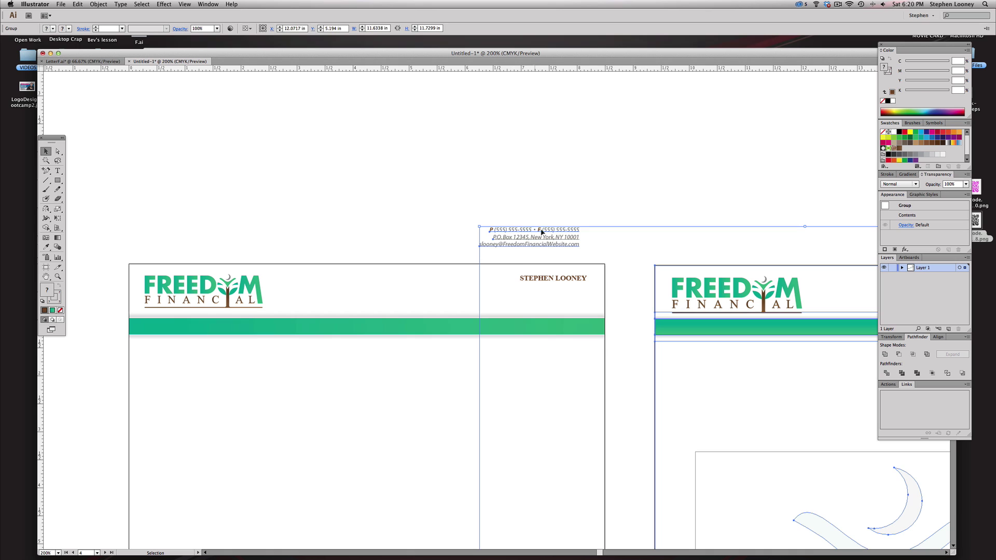
- Duplicate the name, replace the copy with the phone/fax line, and align it under the name
drag(540, 279, 539, 288)
click(536, 256)
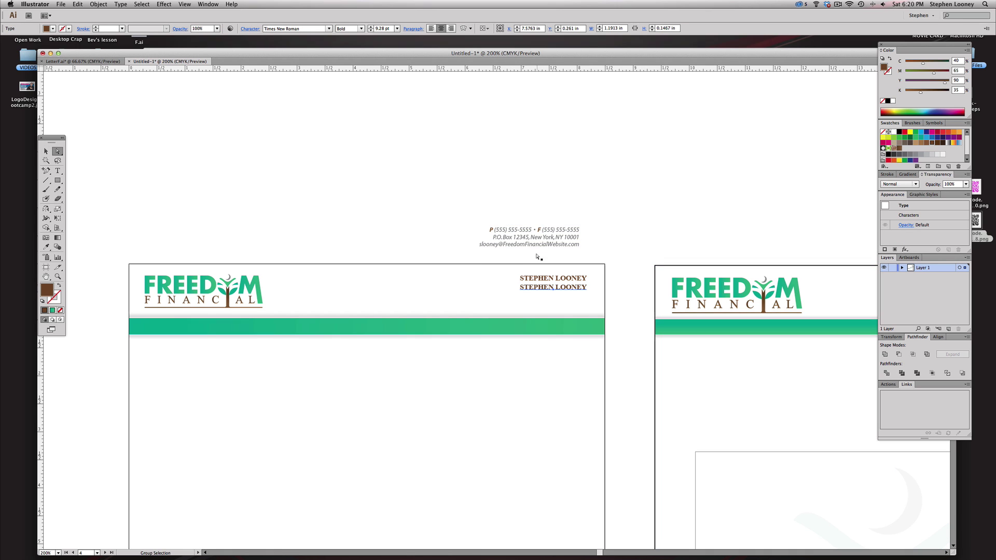
triple_click(535, 229)
key(super+c)
triple_click(536, 286)
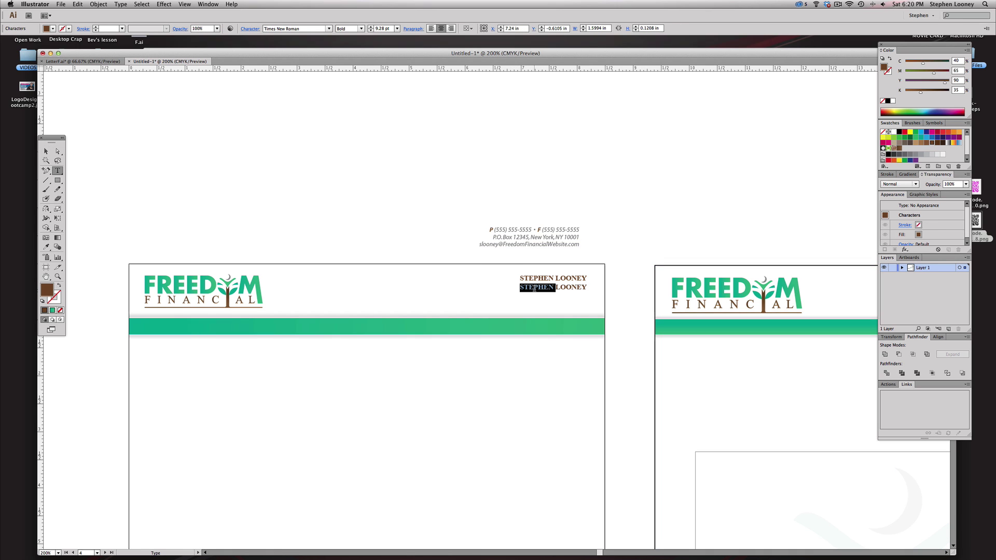
key(super+v)
key(Escape)
drag(574, 291, 525, 290)
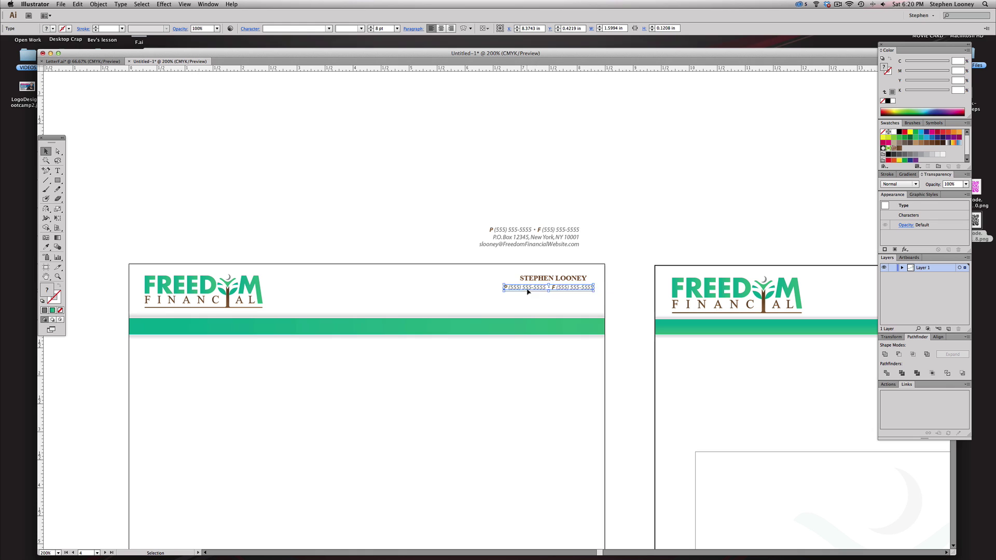
- Paste the phone/fax line three times to build a three-line contact block
triple_click(528, 288)
key(super+c)
key(super+v)
key(Return)
key(super+v)
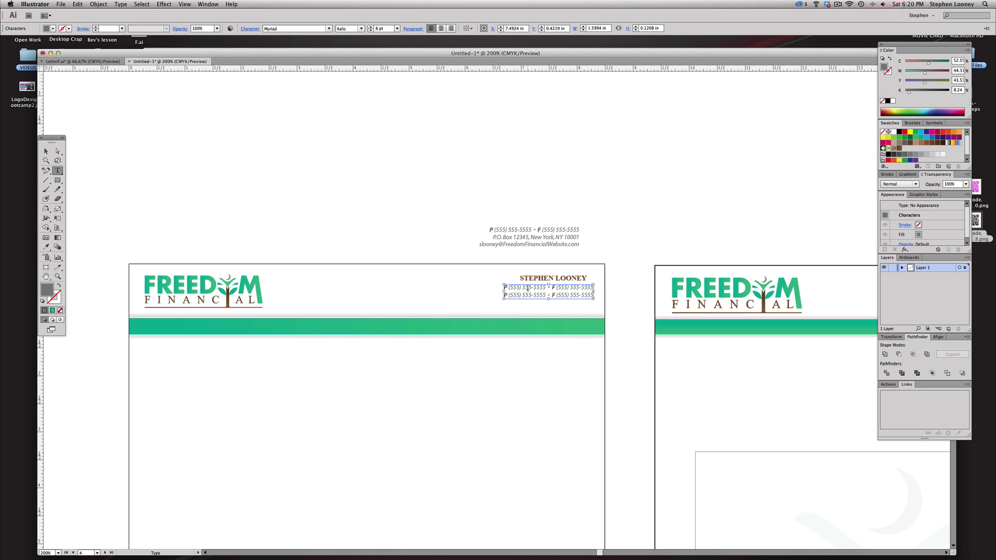
key(Return)
key(super+v)
key(Escape)
- Replace the extra contact lines with the postal address and the e-mail address
triple_click(508, 237)
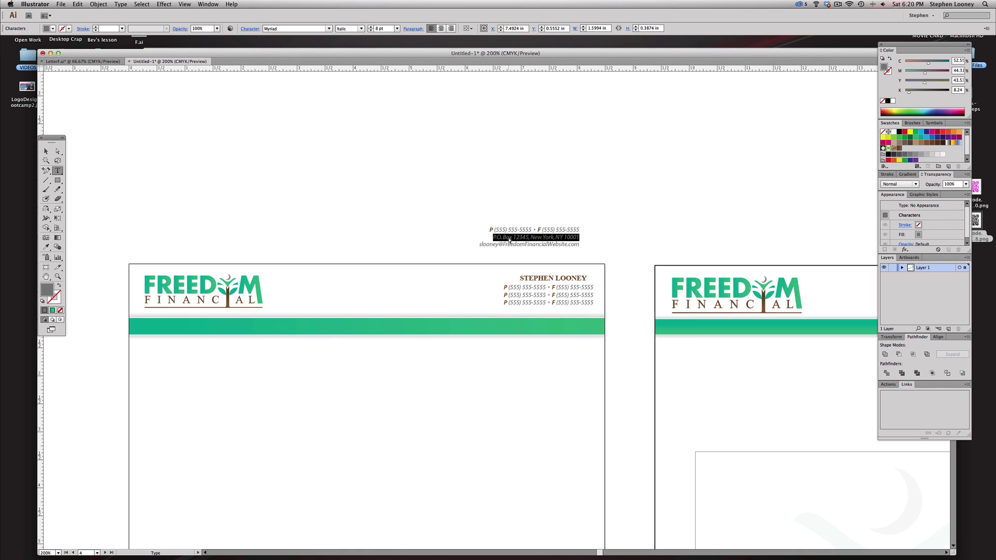
key(super+c)
triple_click(516, 295)
key(super+v)
triple_click(506, 243)
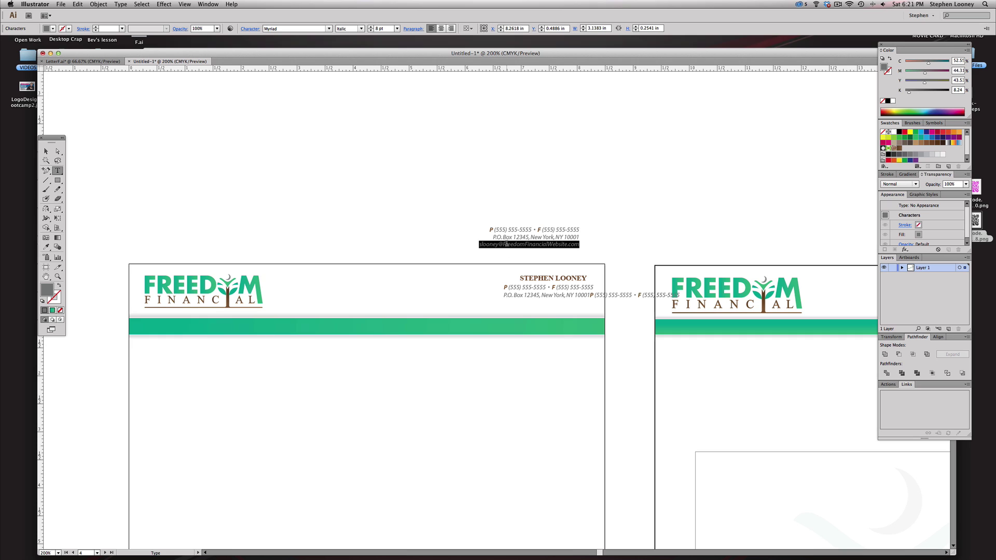
click(596, 295)
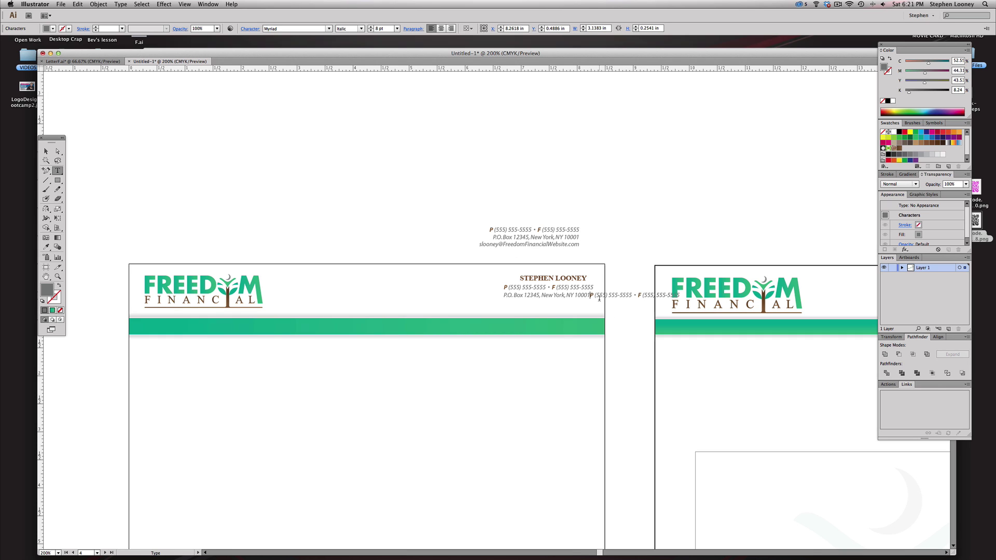
key(Return)
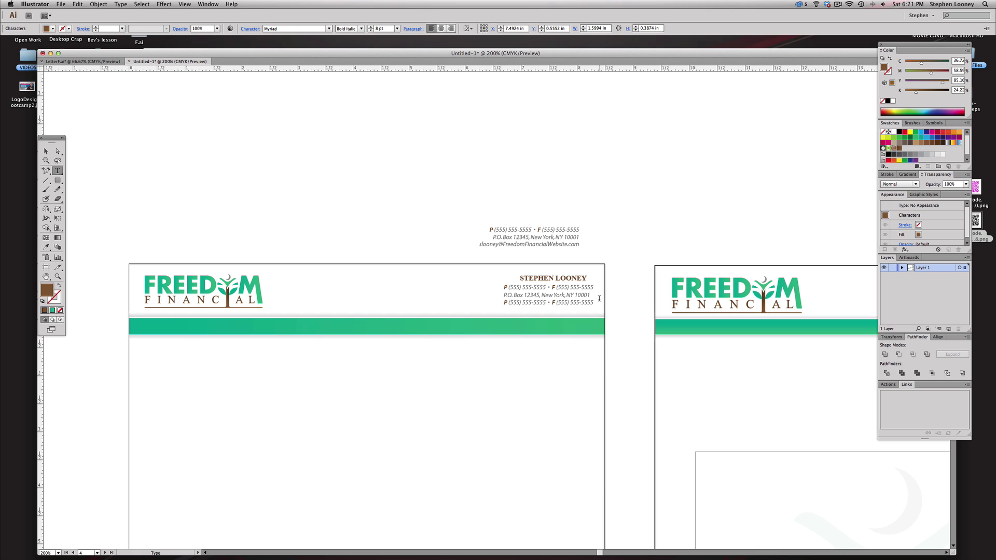
triple_click(596, 302)
key(super+v)
key(Escape)
key(super+shift+a)
- Right-align the contact block under the owner's name and delete the leftover copy above the page
drag(417, 174, 644, 393)
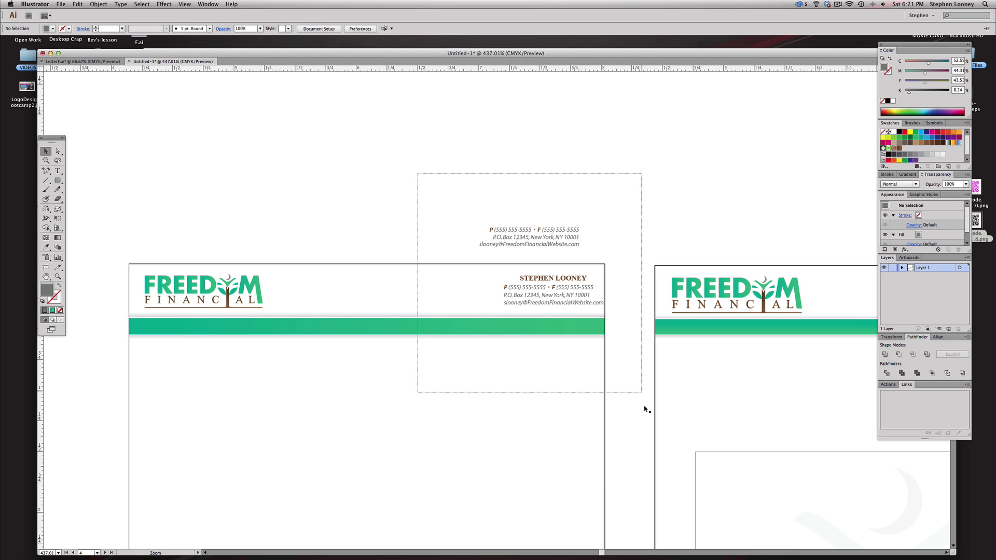
click(555, 326)
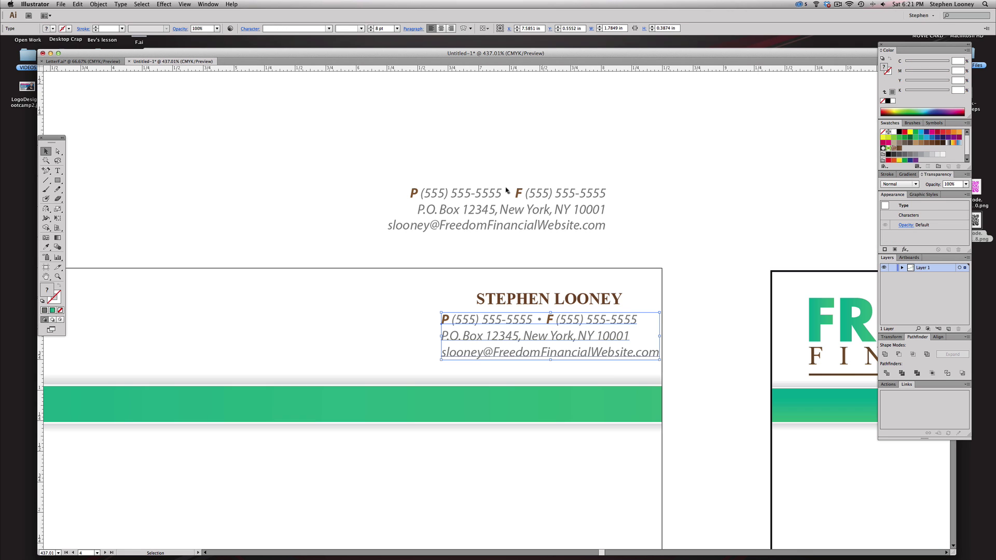
click(451, 28)
drag(399, 325, 576, 324)
key(super+shift+a)
drag(595, 265, 639, 265)
key(a)
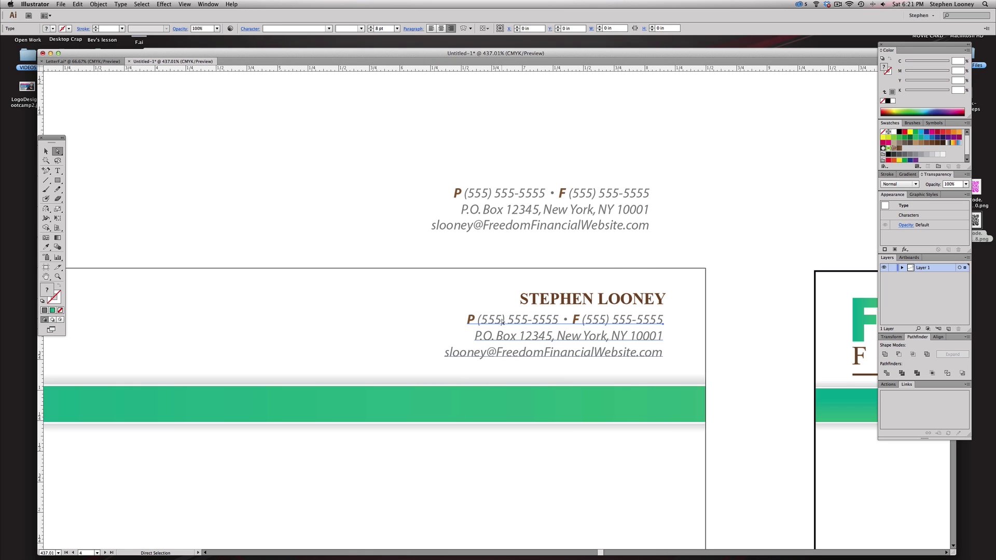
drag(487, 168, 452, 187)
key(Delete)
- Check the phone text, then move the contact details block slightly lower
scroll(667, 261, left, 1)
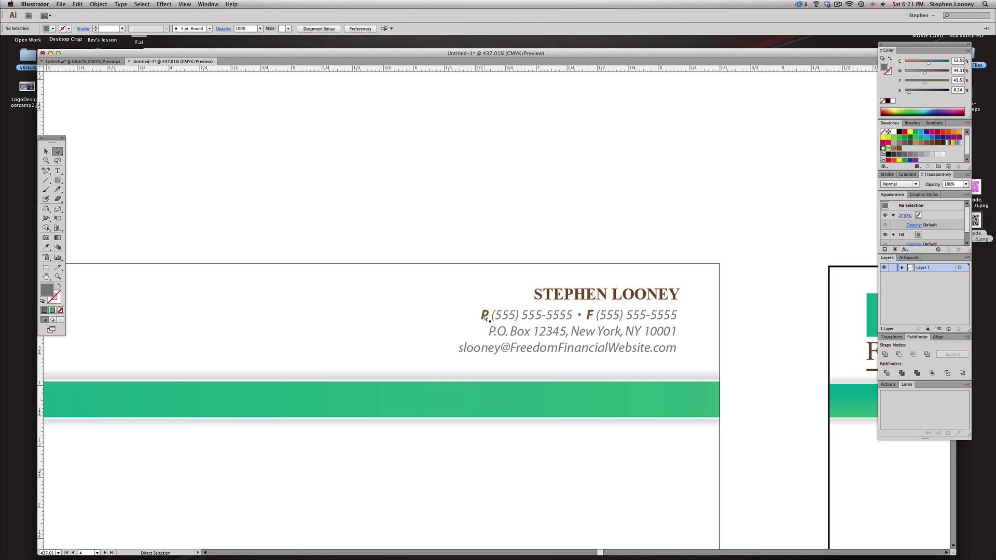
double_click(485, 318)
double_click(481, 315)
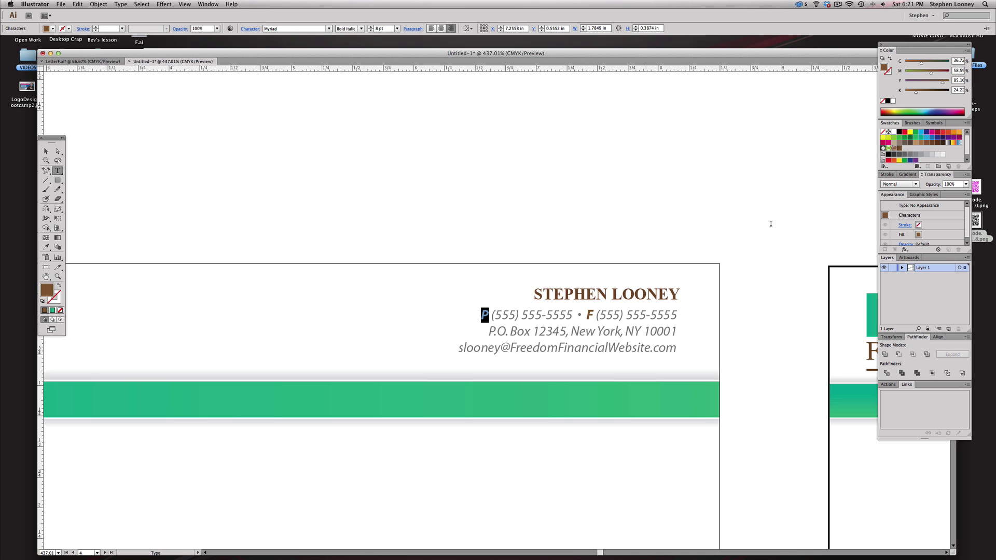
key(Escape)
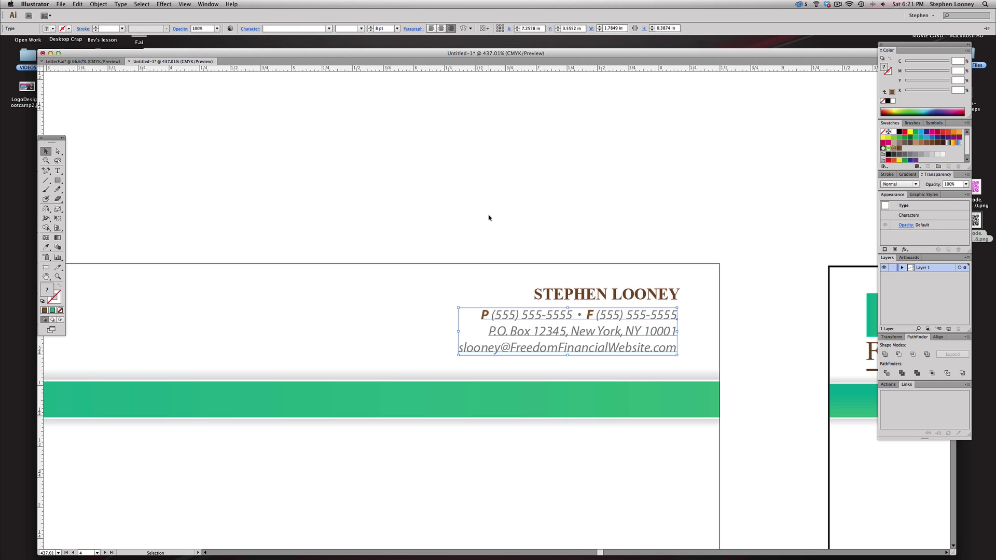
click(489, 218)
drag(420, 314, 520, 322)
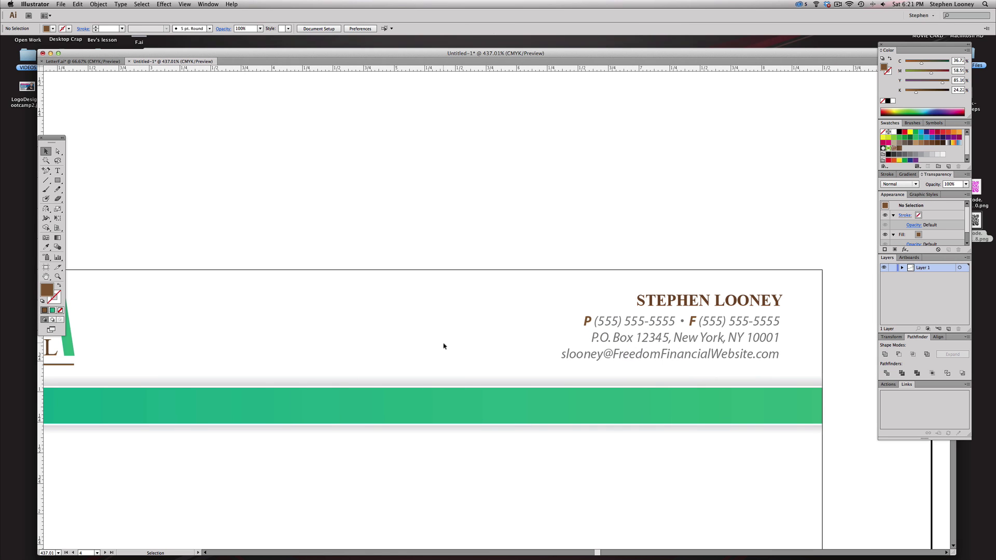
scroll(553, 347, down, 3)
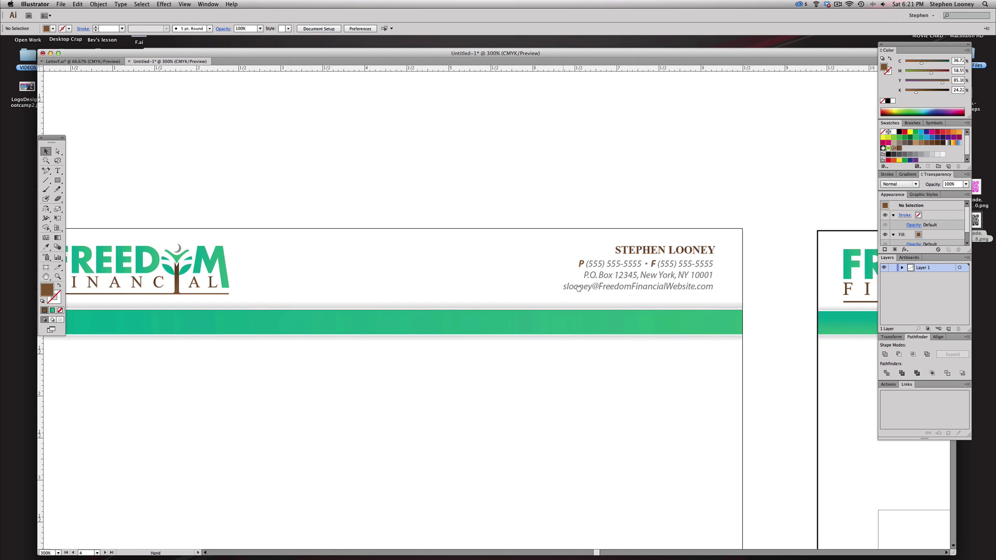
click(633, 270)
drag(676, 251, 410, 248)
click(498, 213)
click(450, 255)
click(445, 204)
alt+super+click(480, 286)
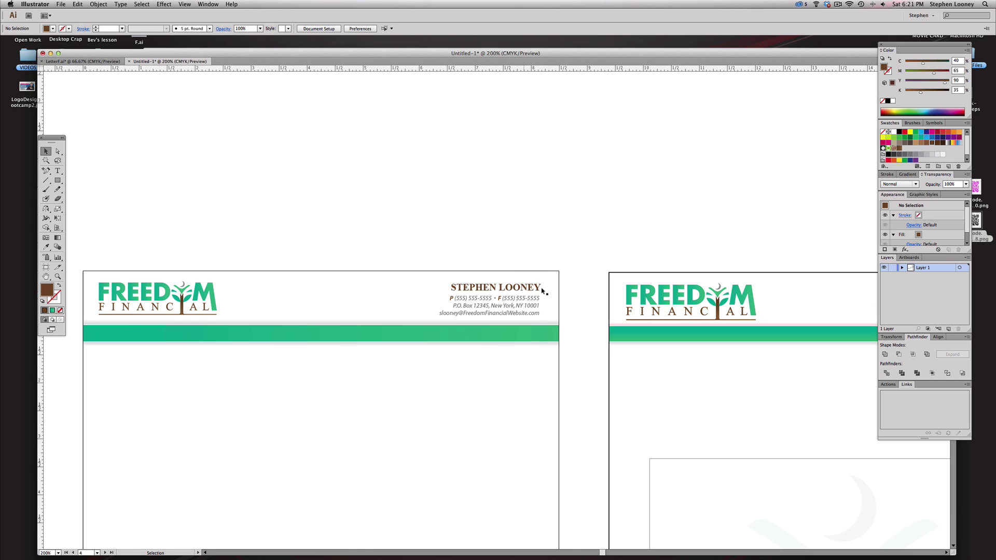
drag(494, 307, 583, 275)
click(608, 302)
shift+click(598, 277)
click(601, 354)
alt+super+click(600, 355)
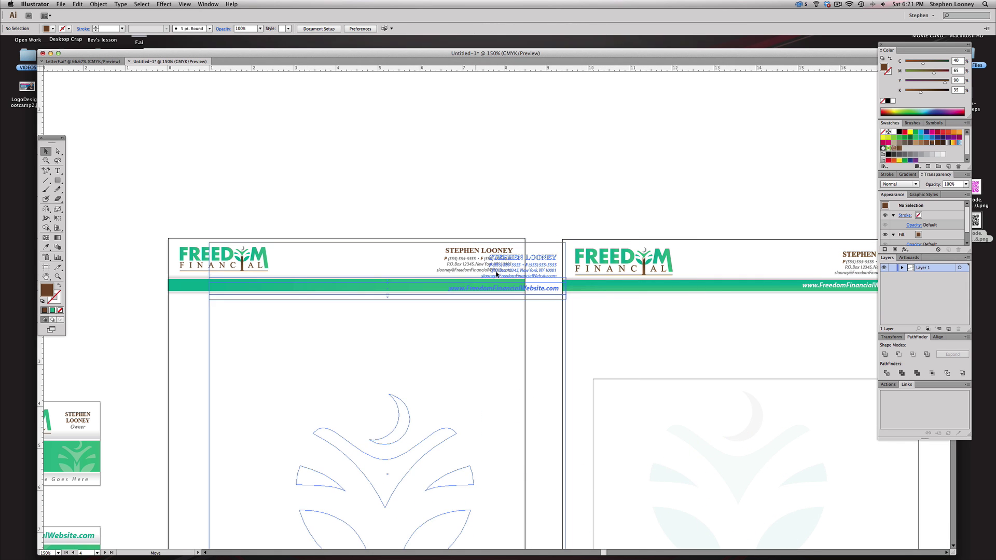
- Copy the website address from the right letterhead onto the left green bar
key(a)
drag(819, 283, 424, 279)
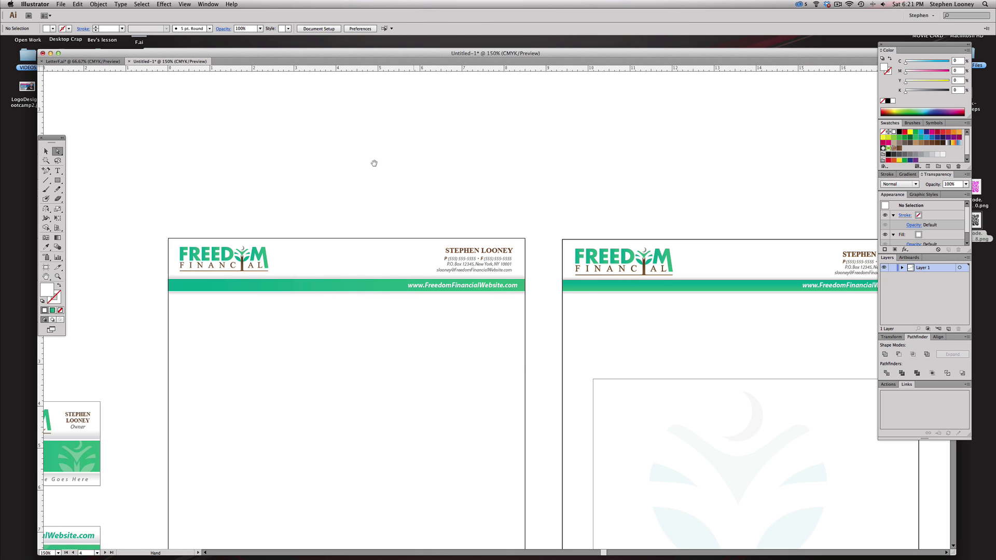
drag(373, 160, 556, 350)
click(608, 386)
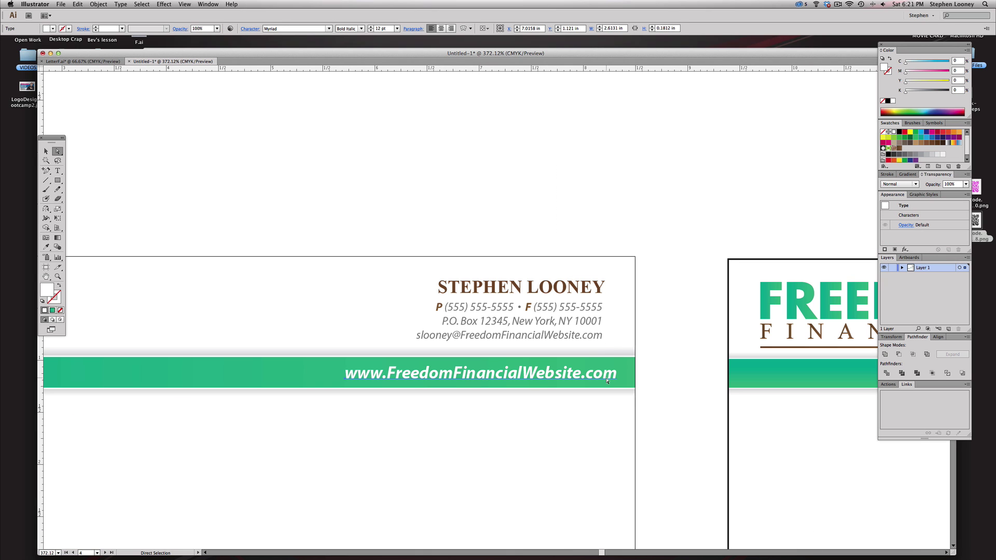
drag(607, 380, 564, 380)
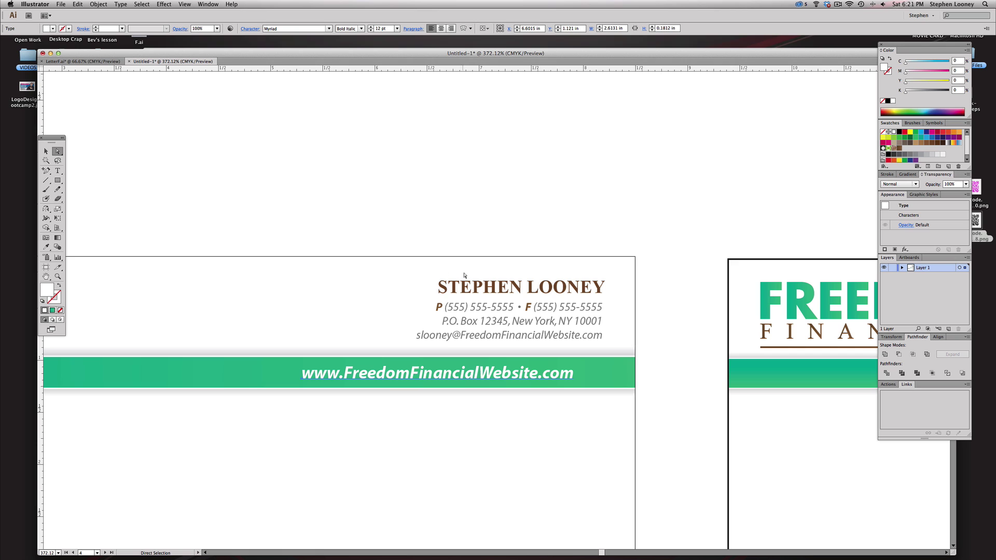
- Cut the website address and paste it in front of the green bar
key(v)
click(475, 298)
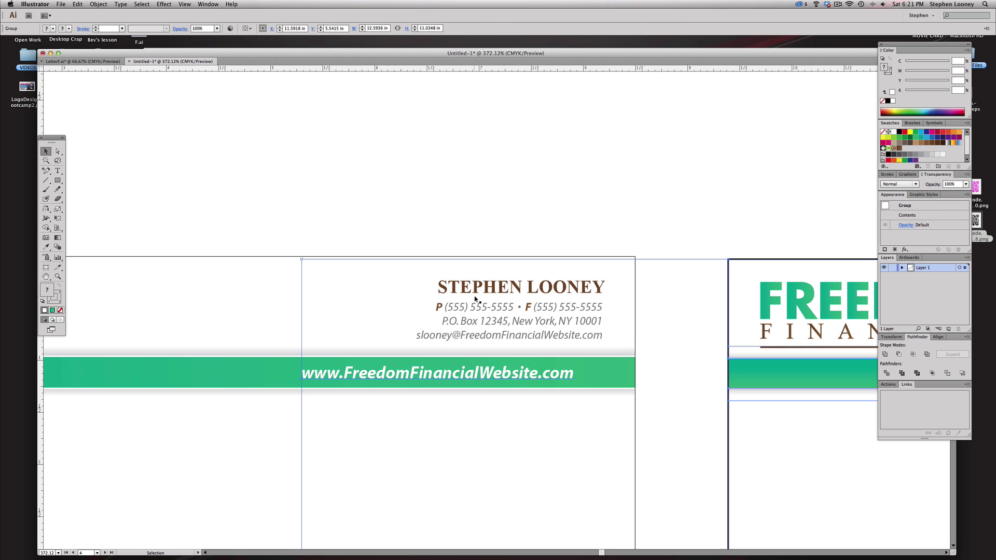
click(323, 343)
key(a)
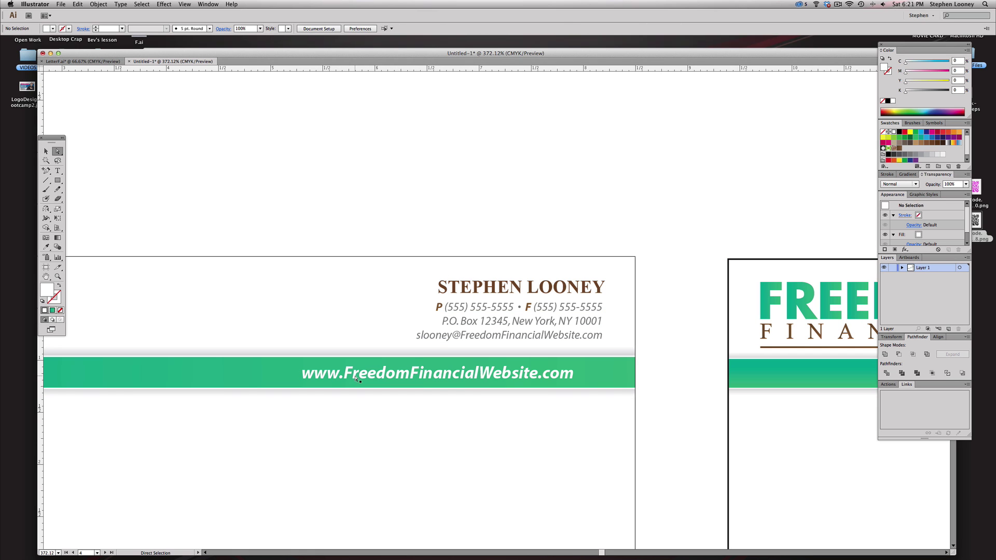
click(355, 378)
click(340, 215)
click(342, 377)
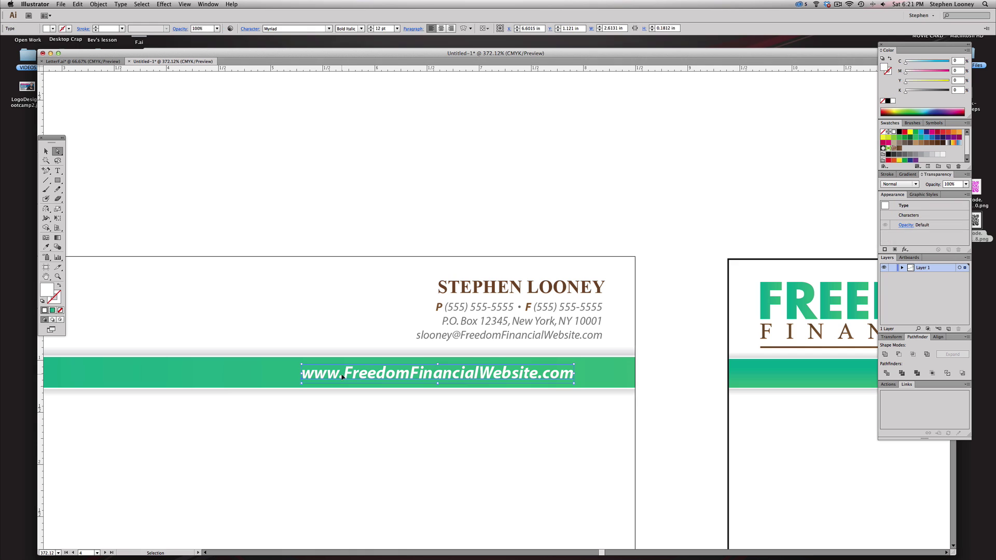
key(super+x)
key(super+f)
- Right-align the website address with the name and contact lines
click(46, 150)
click(468, 287)
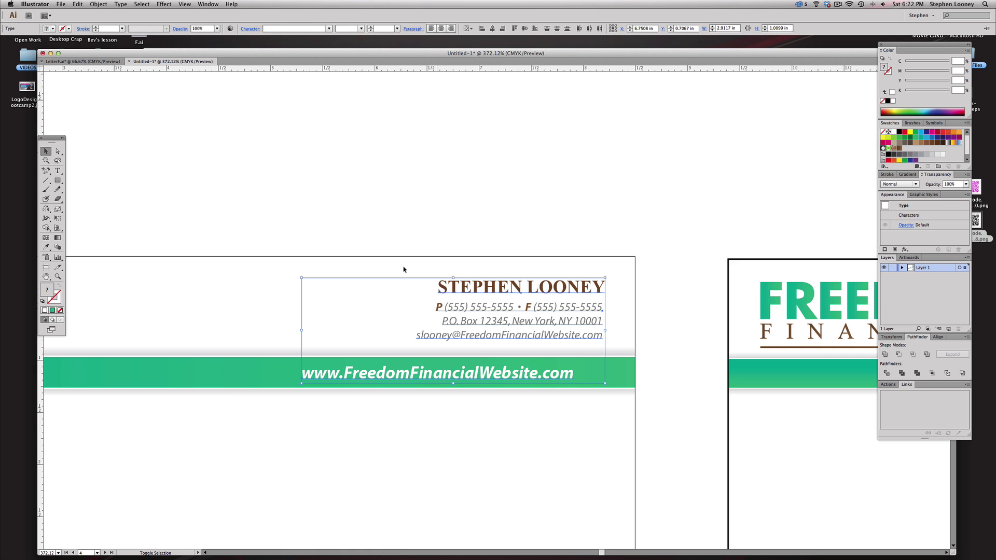
click(503, 29)
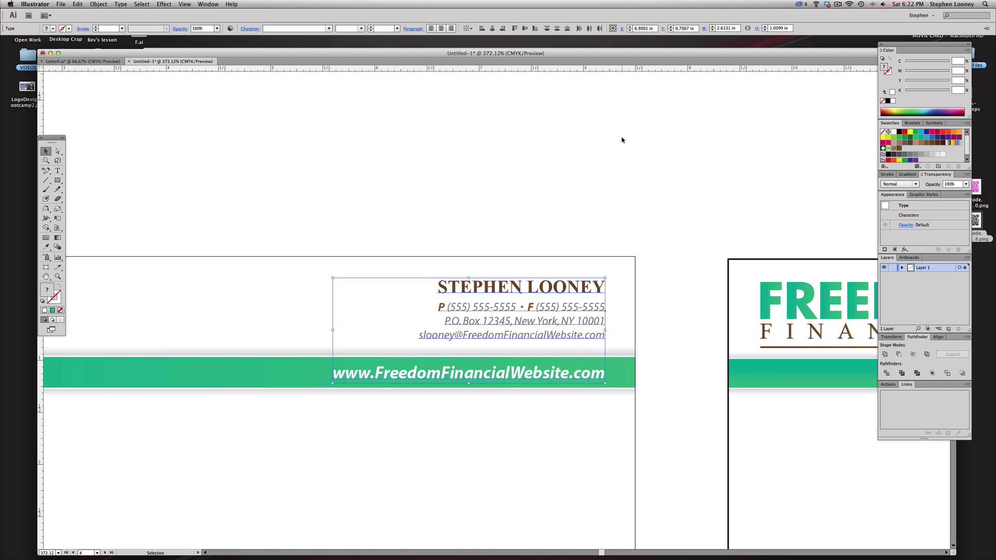
key(super+shift+a)
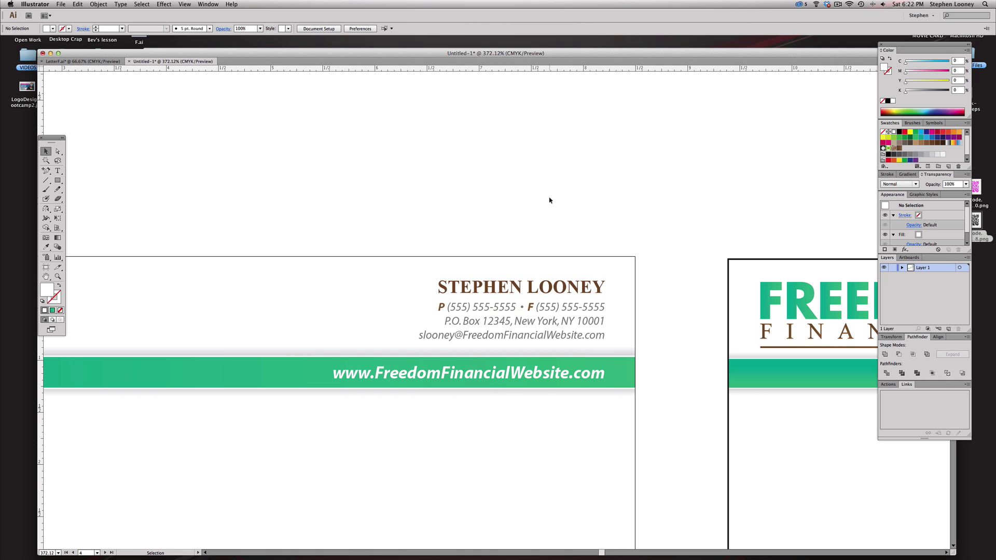
alt+super+click(489, 341)
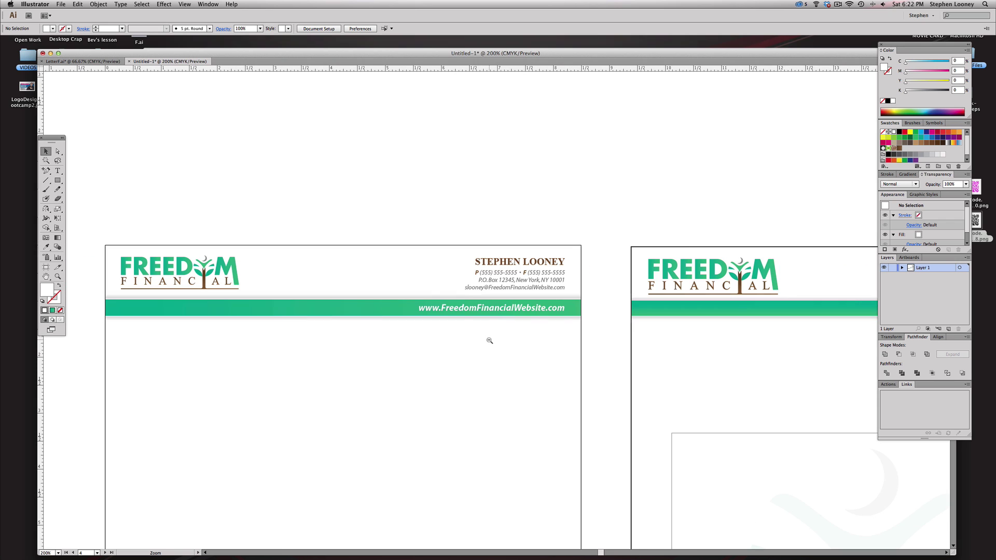
- Duplicate the Freedom Financial logo lower on the left letterhead
alt+super+click(500, 342)
drag(669, 322, 672, 275)
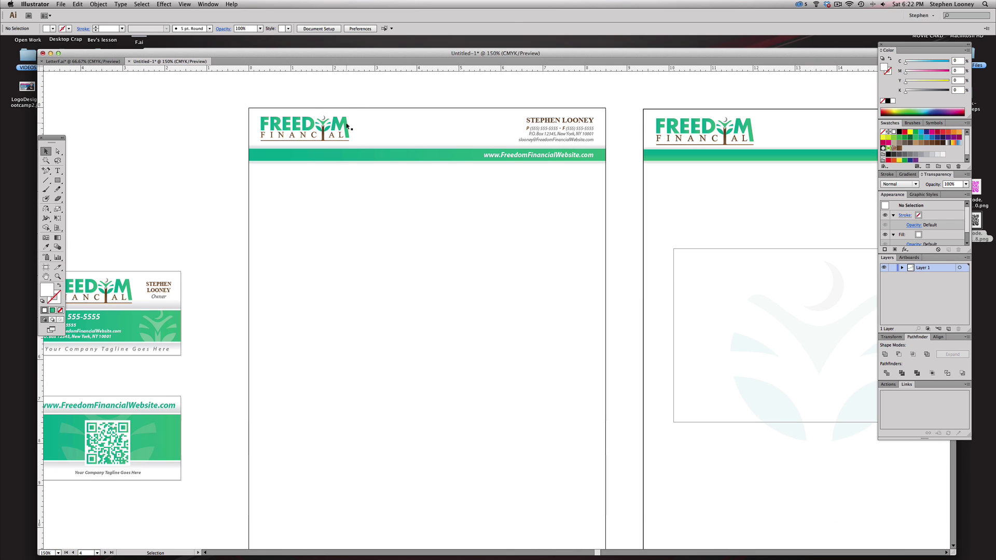
alt+drag(346, 125, 451, 334)
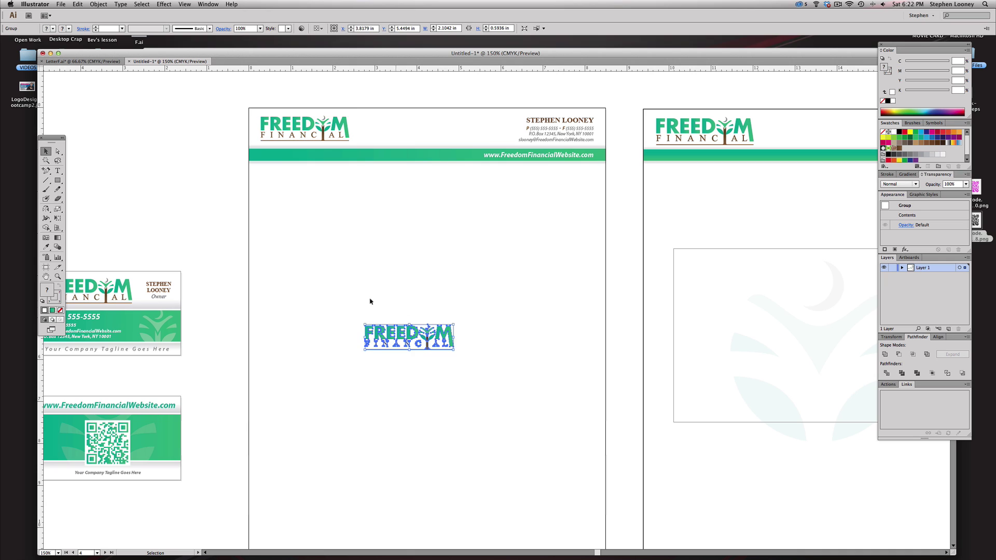
click(361, 313)
- Delete the letters and tree trunk from the logo copy, keeping the leaves and moon
key(a)
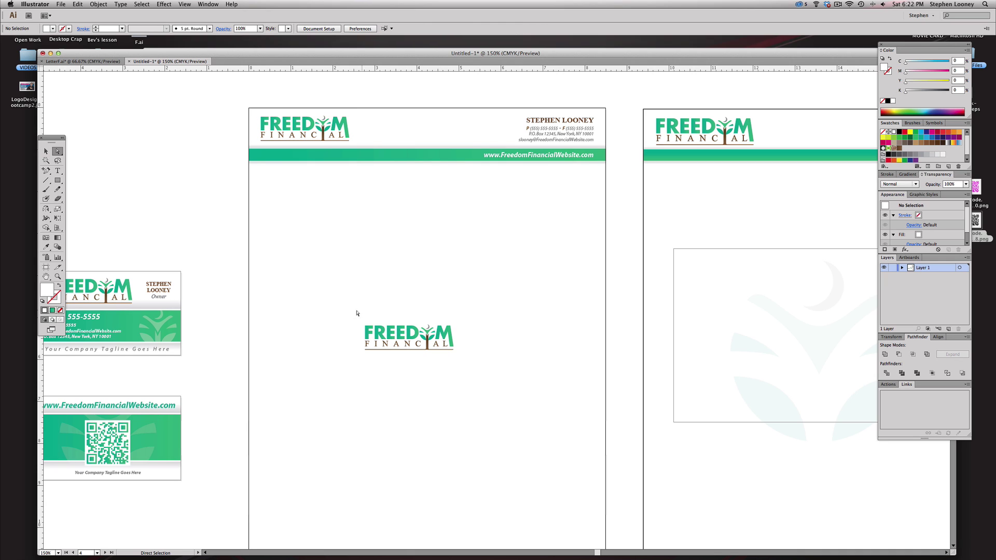
drag(339, 312, 413, 388)
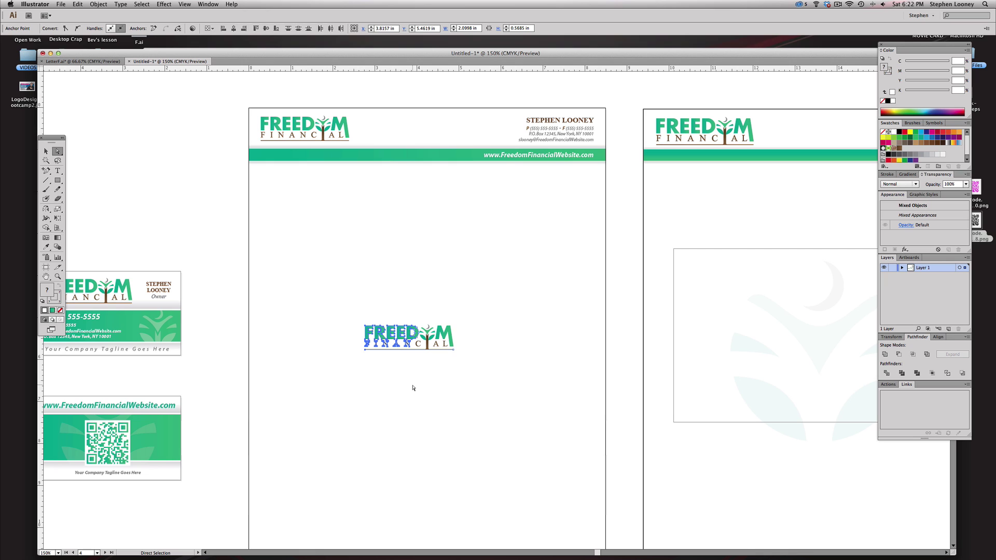
key(Delete)
drag(356, 216, 548, 418)
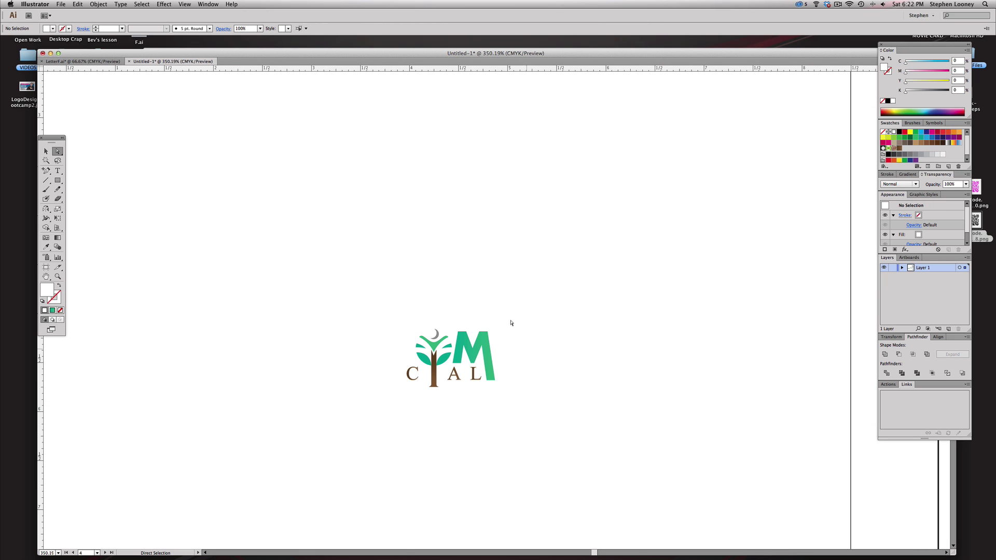
drag(454, 304, 526, 409)
key(Delete)
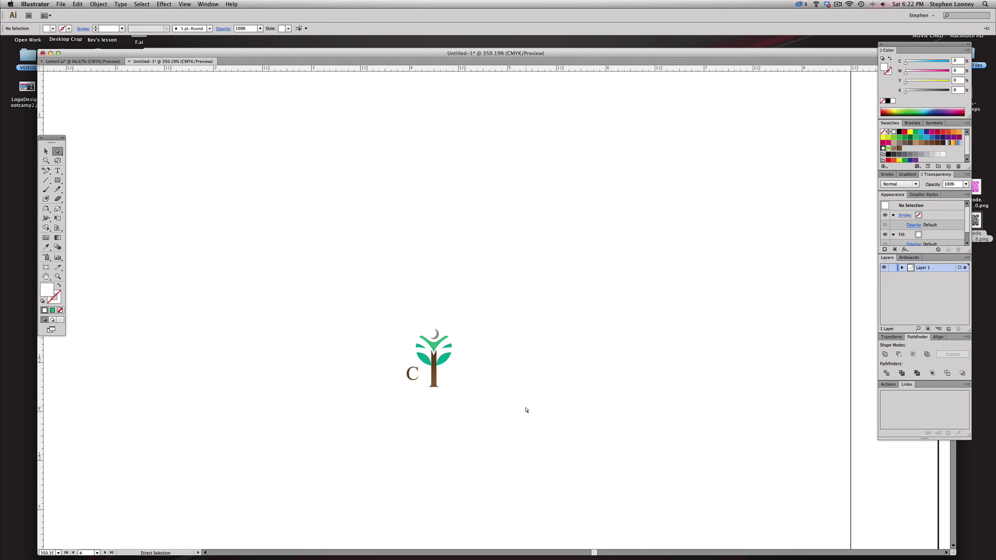
drag(385, 373, 515, 416)
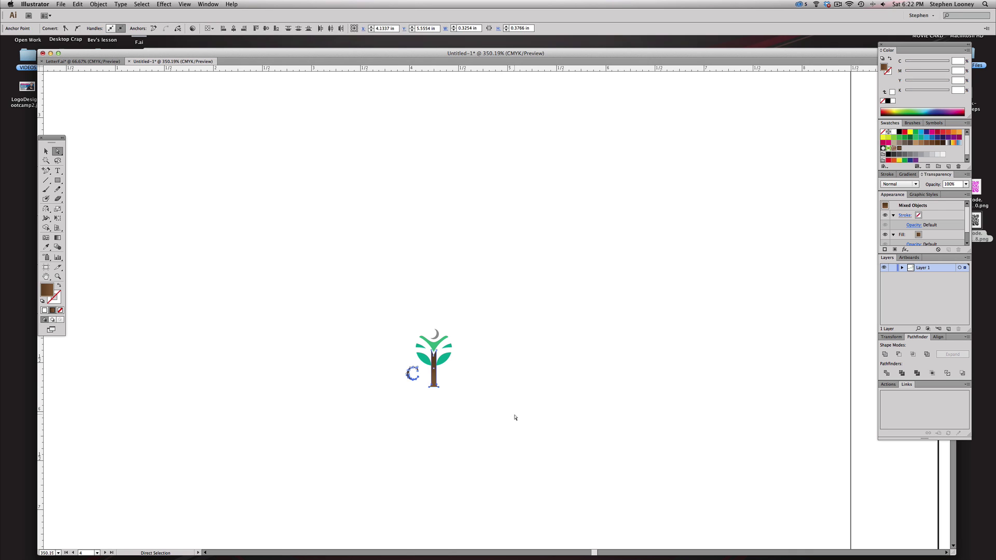
key(Delete)
alt+super+click(468, 328)
alt+super+click(467, 328)
alt+super+click(467, 329)
alt+super+click(467, 328)
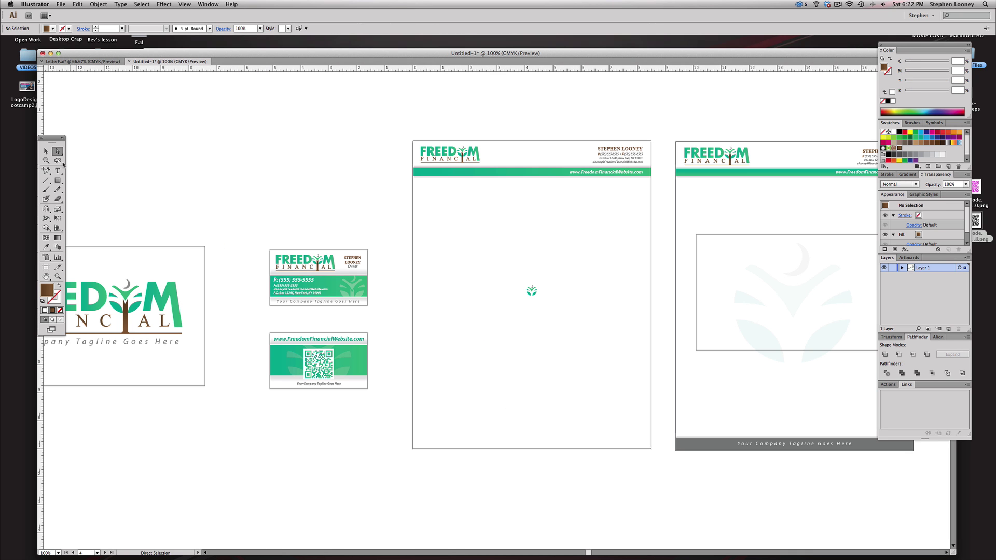
- Scale the leaf-and-moon symbol up to about 3.8 in
click(46, 152)
drag(410, 244, 380, 248)
drag(478, 268, 529, 325)
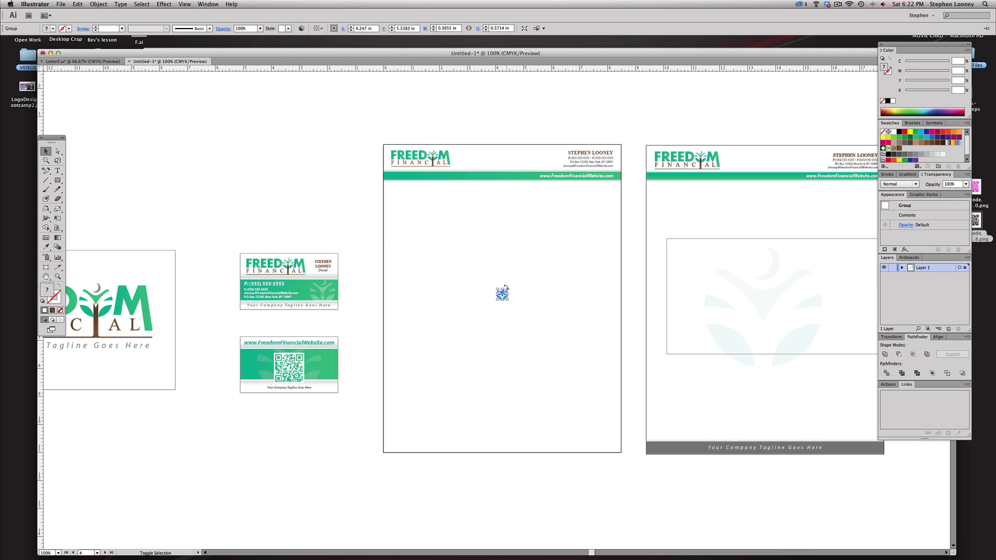
drag(508, 290, 489, 278)
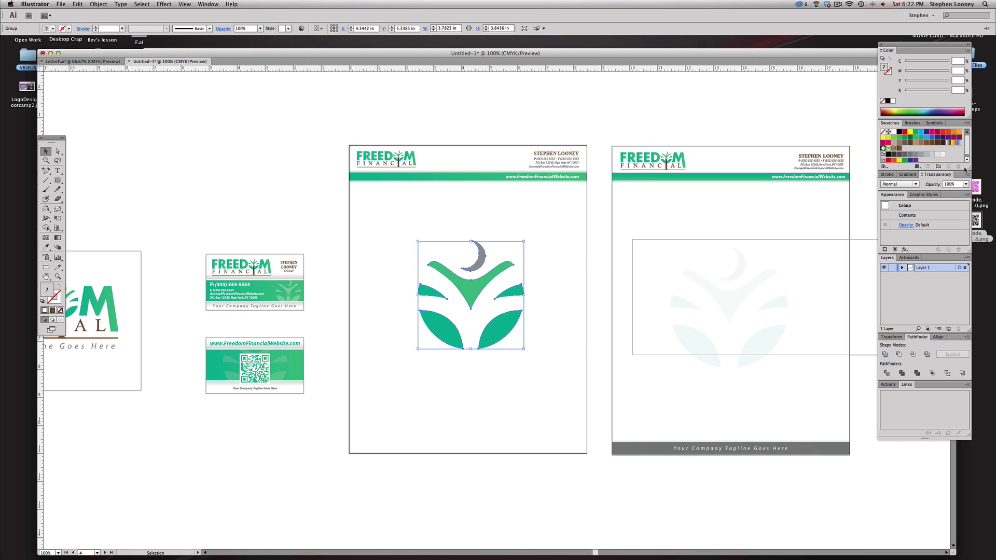
- Set the symbol's opacity to 5% and centre it on the letterhead
click(965, 184)
click(974, 201)
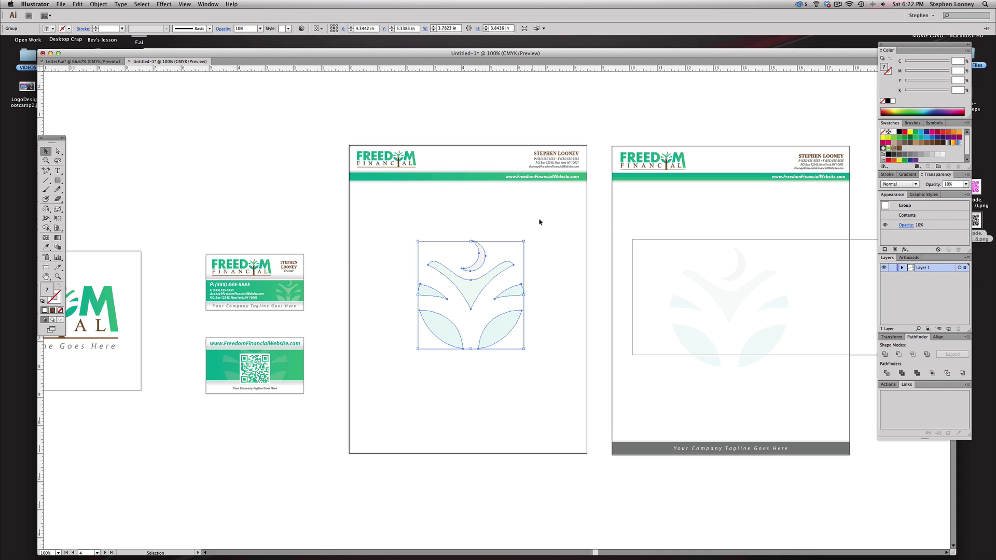
click(955, 184)
text(5)
click(487, 205)
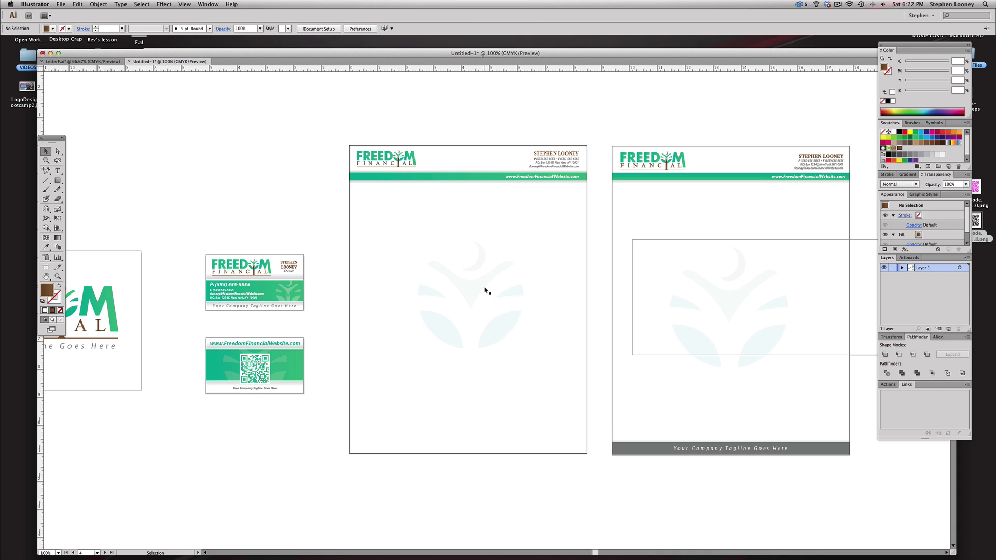
drag(473, 290, 470, 292)
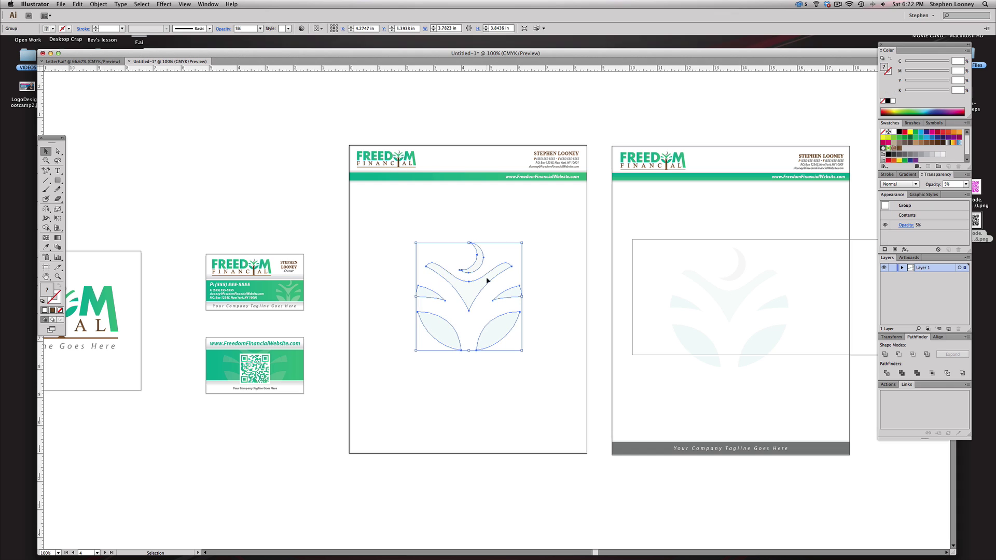
- Alt-drag a copy of the green header bar down to the left letterhead's bottom edge
click(543, 236)
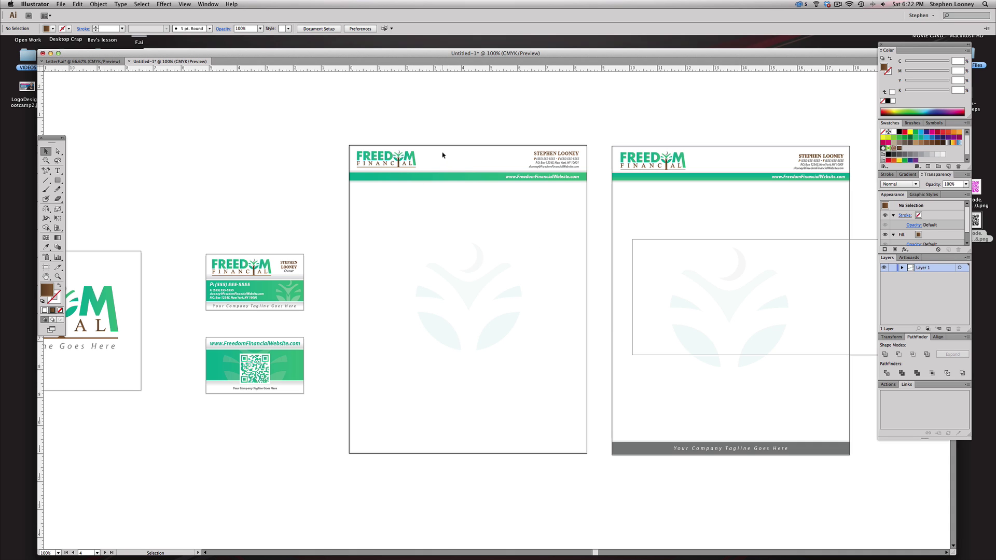
click(454, 175)
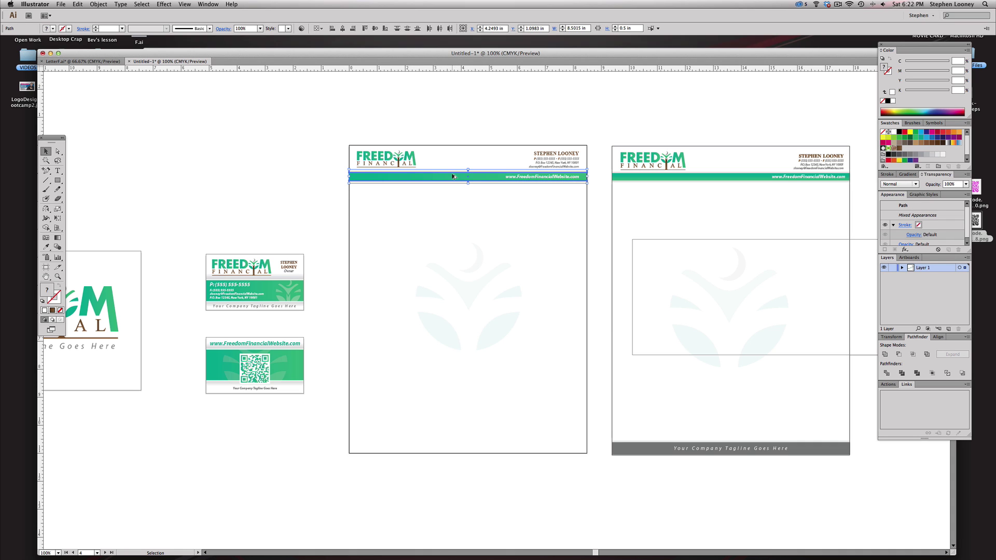
drag(453, 176, 459, 452)
click(456, 459)
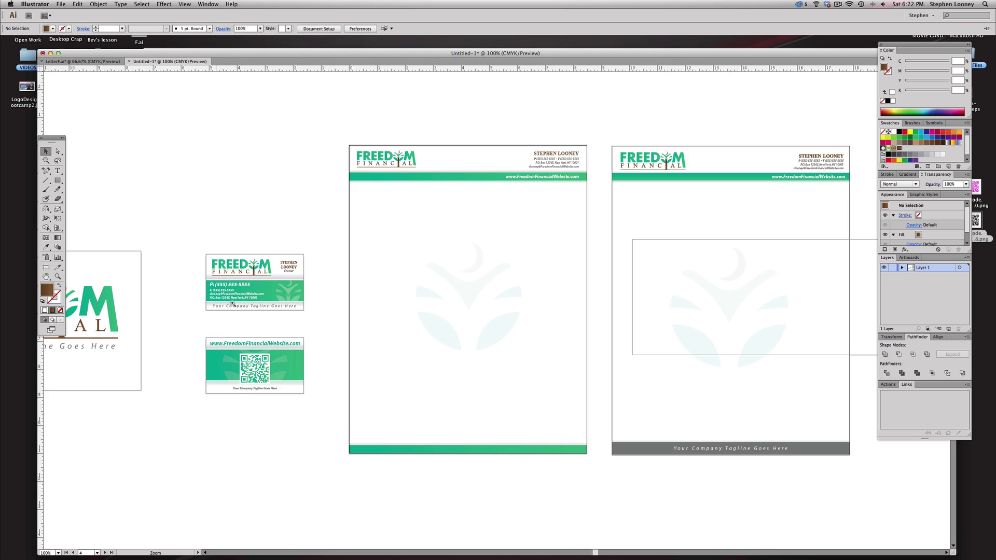
drag(224, 294, 689, 519)
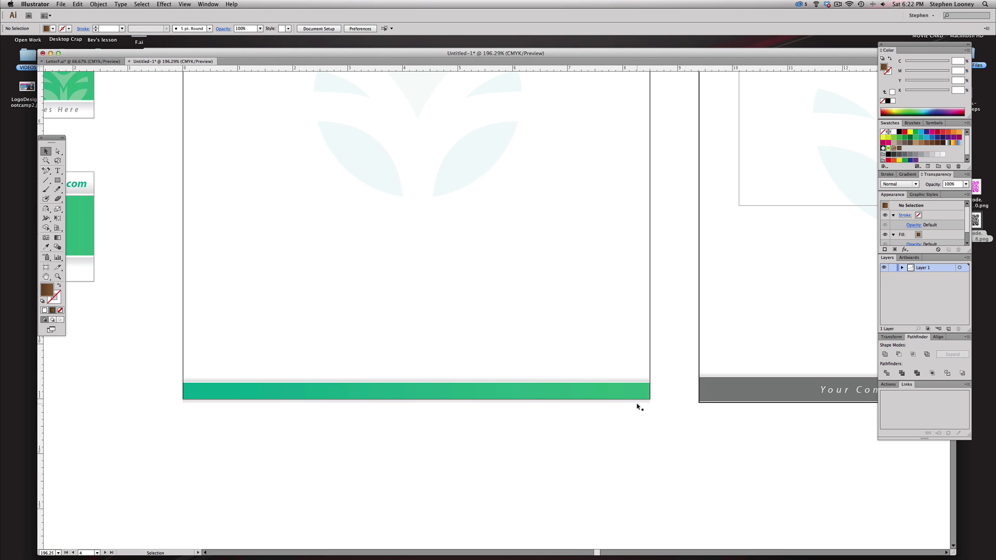
- Delete the stray thin path and raise the bottom bar's top anchors to make it taller
click(637, 404)
key(Delete)
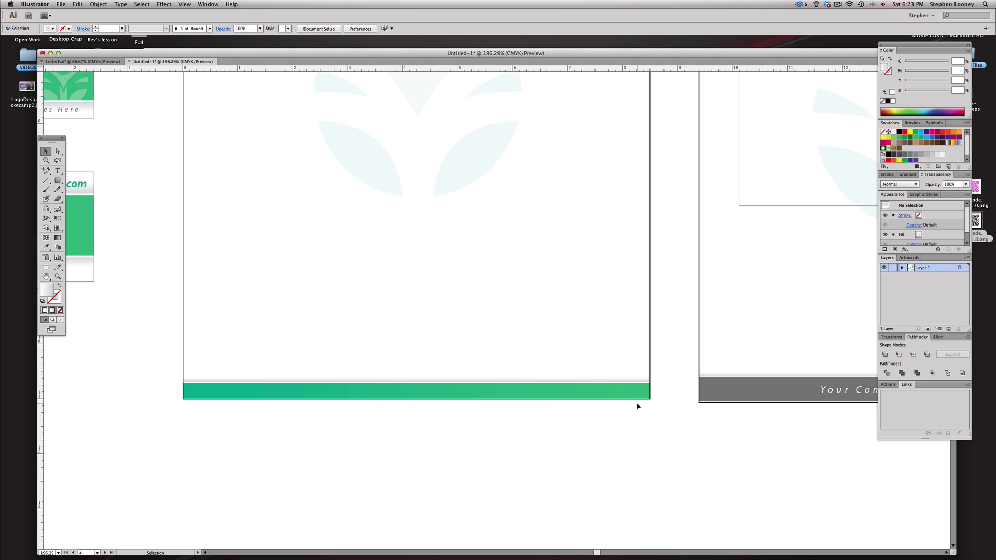
key(a)
drag(153, 363, 677, 392)
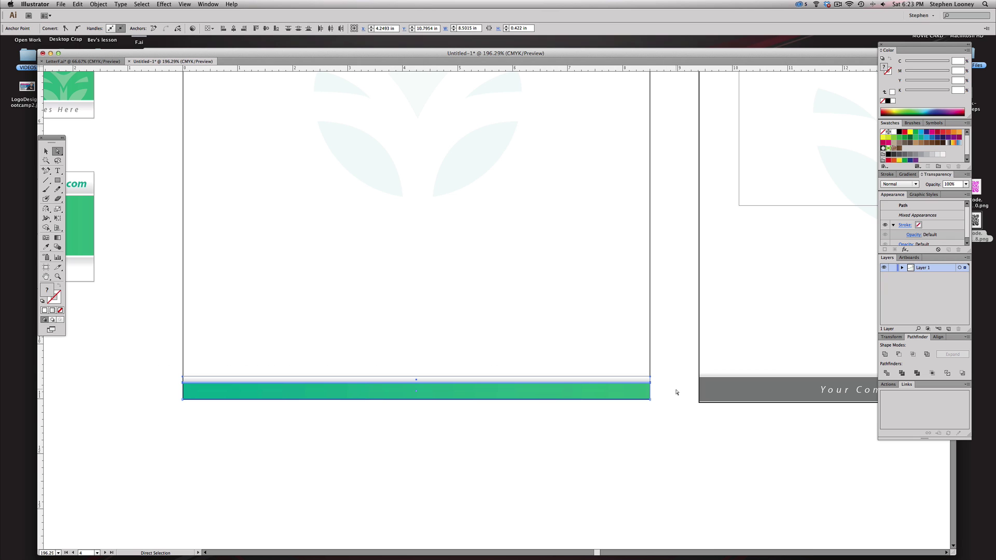
key(Up)
key(Up)
key(Up)
key(Up)
key(Up)
key(Up)
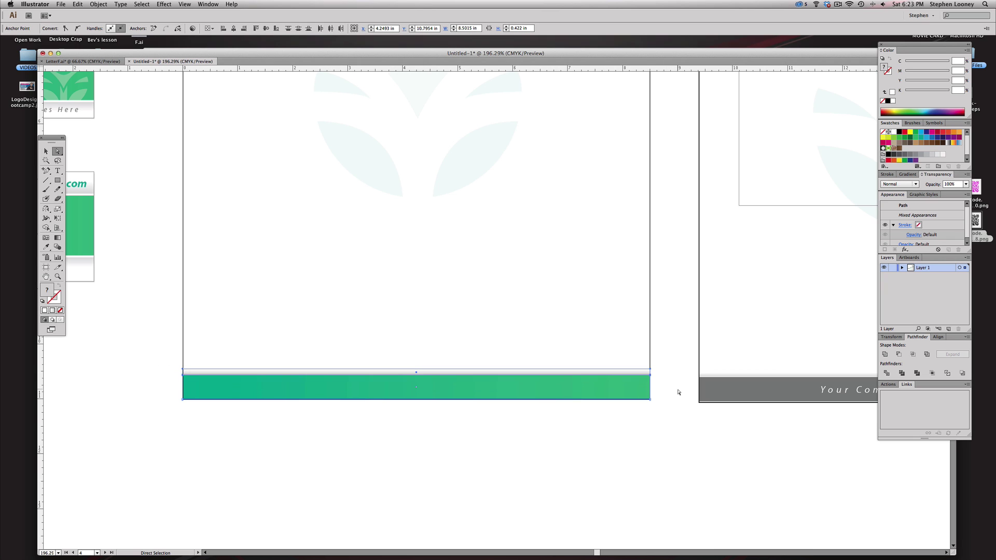
- Use the Eyedropper to give the bottom bar the other letterhead's grey footer colour
key(i)
click(646, 386)
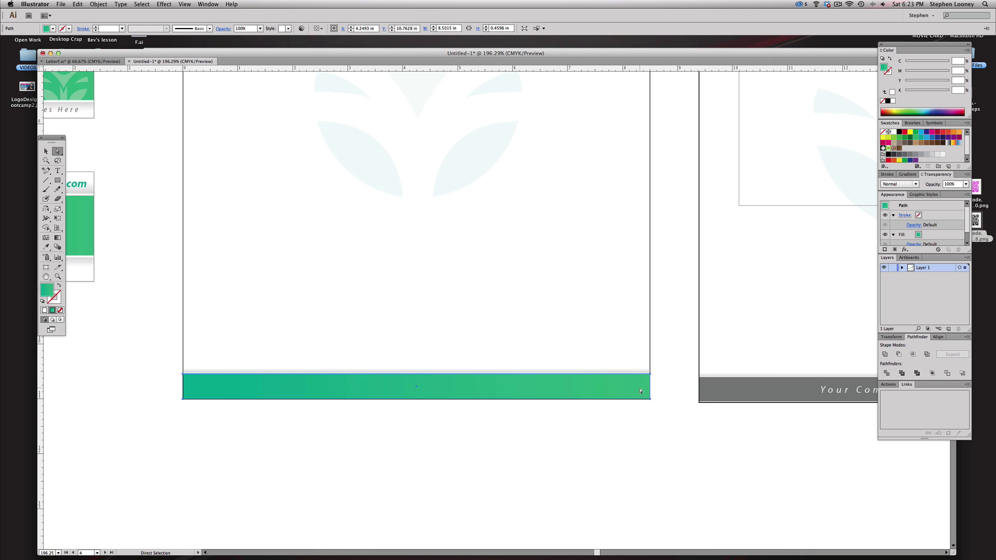
click(706, 384)
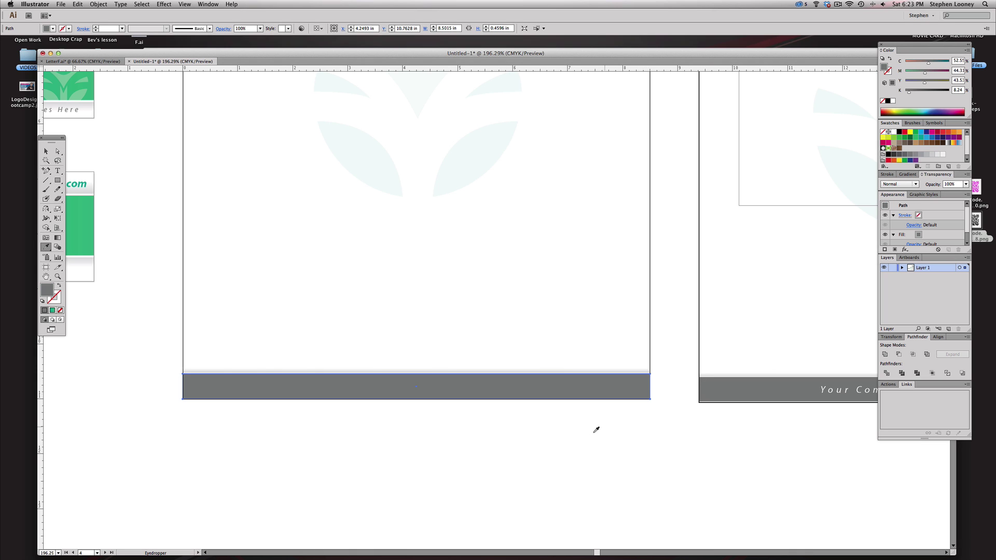
key(a)
click(596, 280)
click(842, 394)
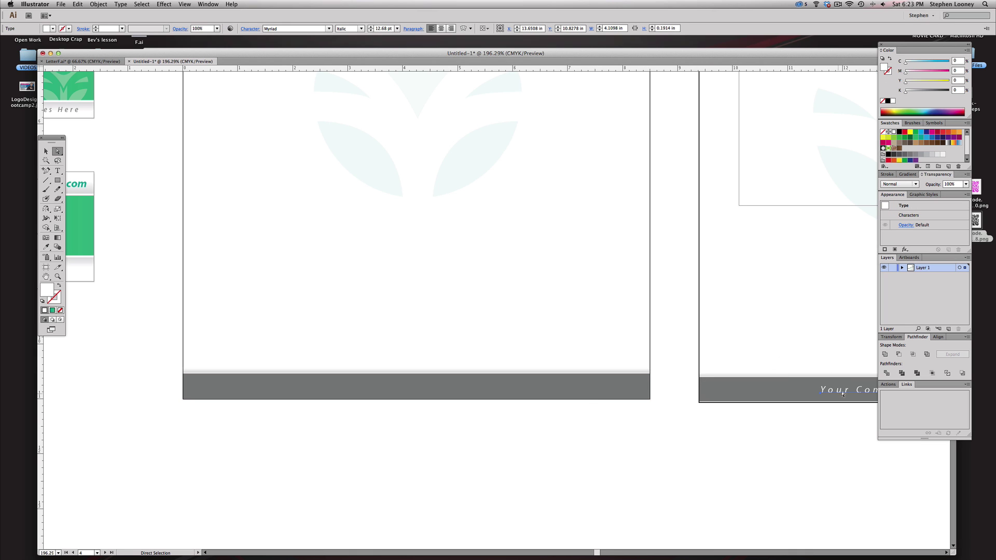
key(super+minus)
key(super+minus)
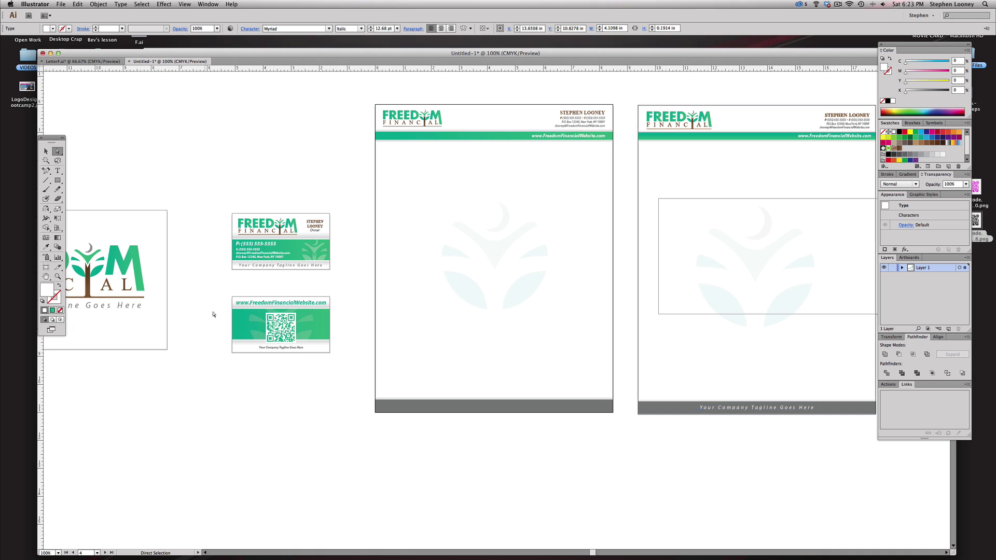
- Copy the 'Your Company Tagline Goes Here' text onto the left letterhead's grey footer
drag(740, 410, 484, 409)
drag(544, 408, 541, 408)
drag(280, 315, 718, 494)
drag(476, 298, 456, 357)
- Try stretching the tagline across the footer with Free Transform, then undo it
key(e)
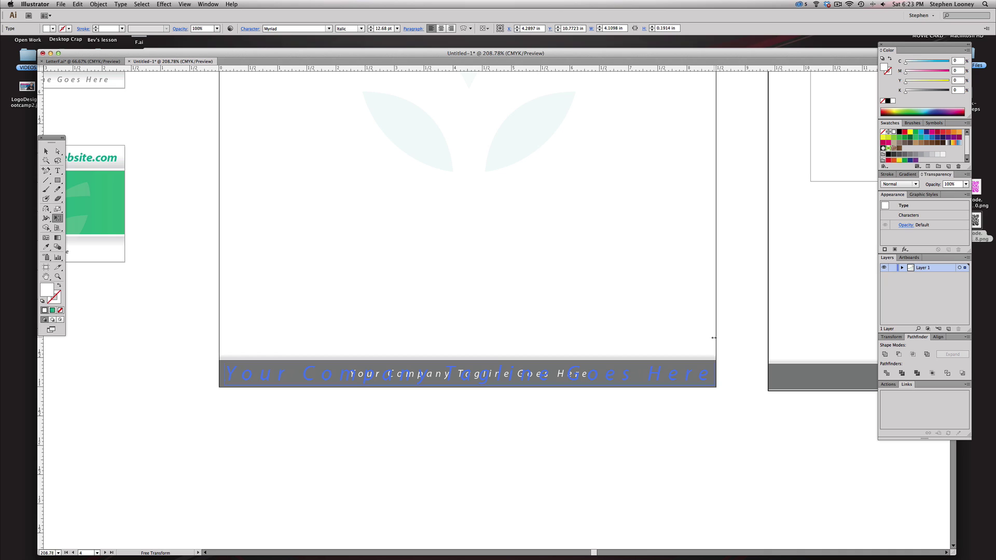
drag(714, 337, 715, 337)
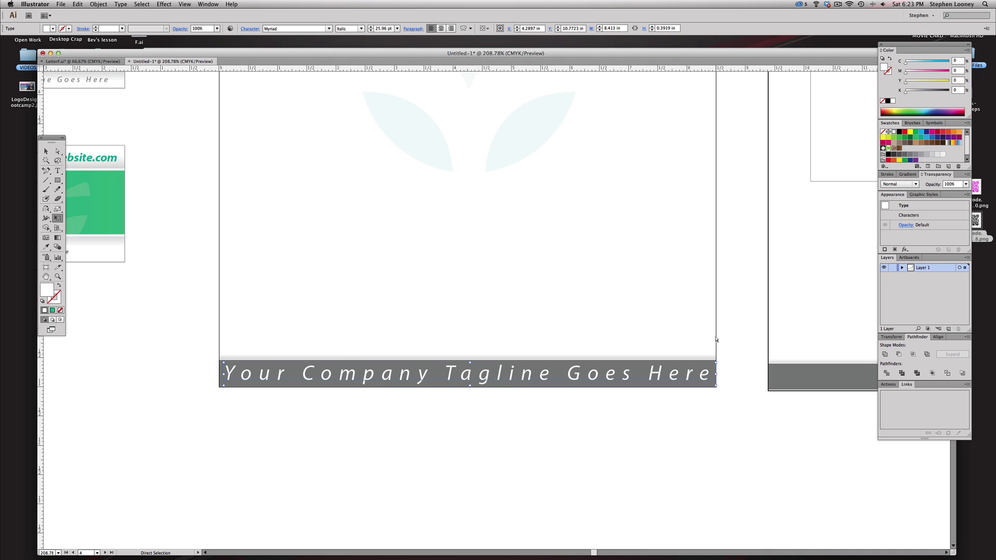
key(super+z)
key(Left)
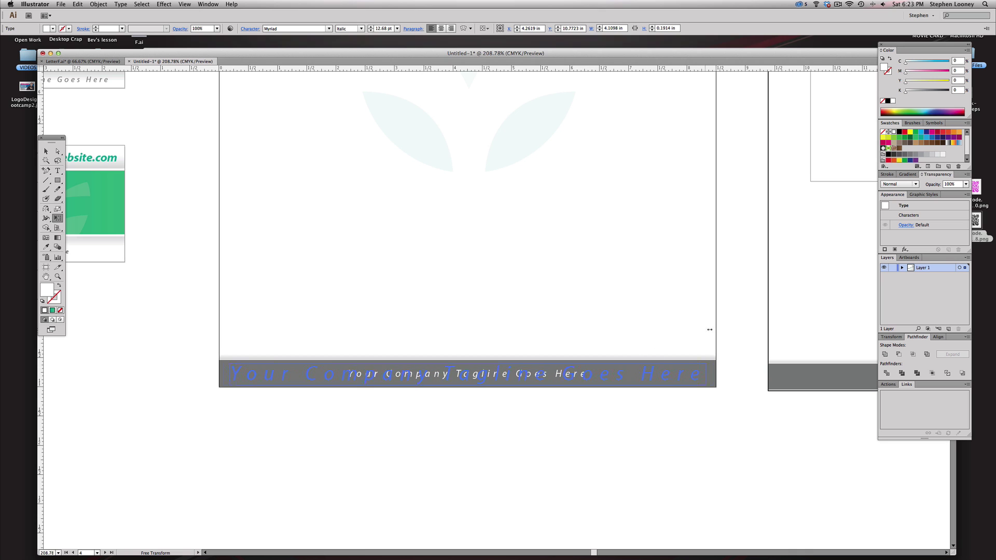
drag(709, 330, 715, 325)
key(super+z)
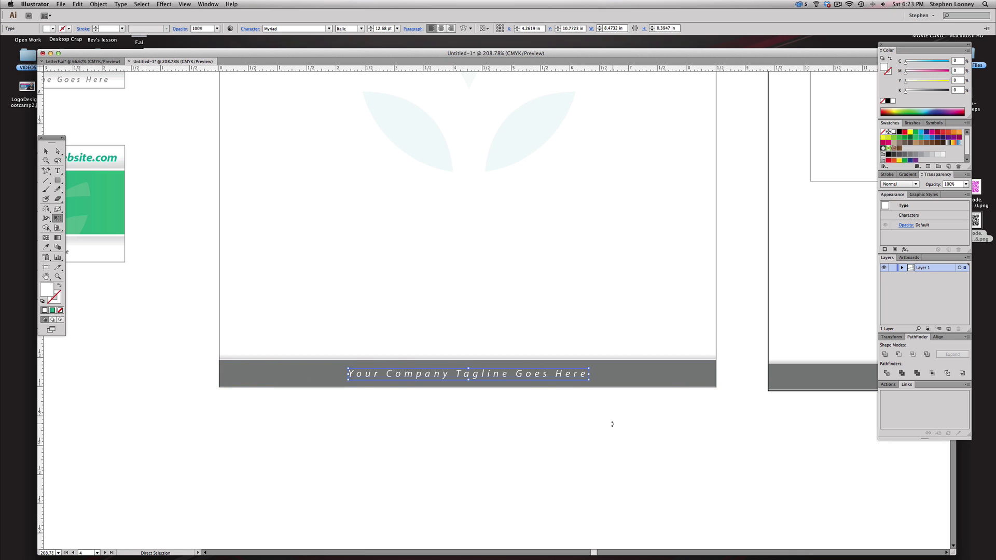
key(a)
click(567, 394)
key(super+minus)
key(super+minus)
key(super+minus)
drag(465, 328, 487, 335)
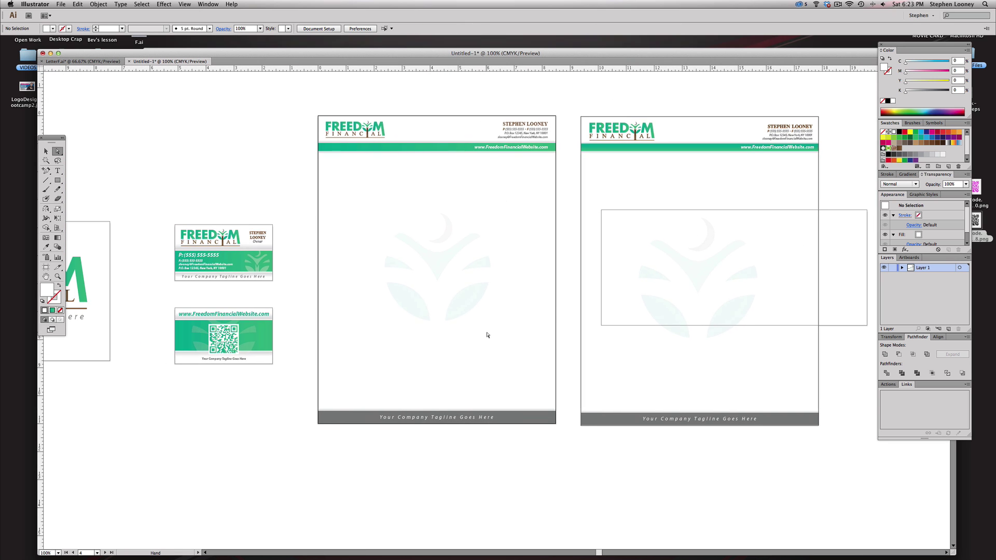
- Marquee-select all artwork on the right letterhead with Direct Selection and delete it
click(46, 152)
drag(577, 95, 826, 497)
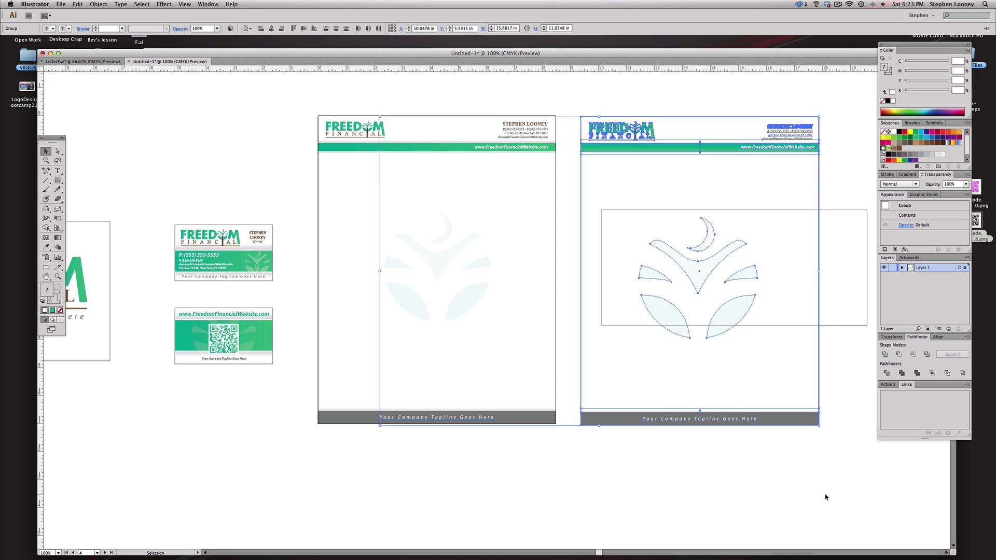
key(a)
drag(567, 89, 886, 558)
key(Delete)
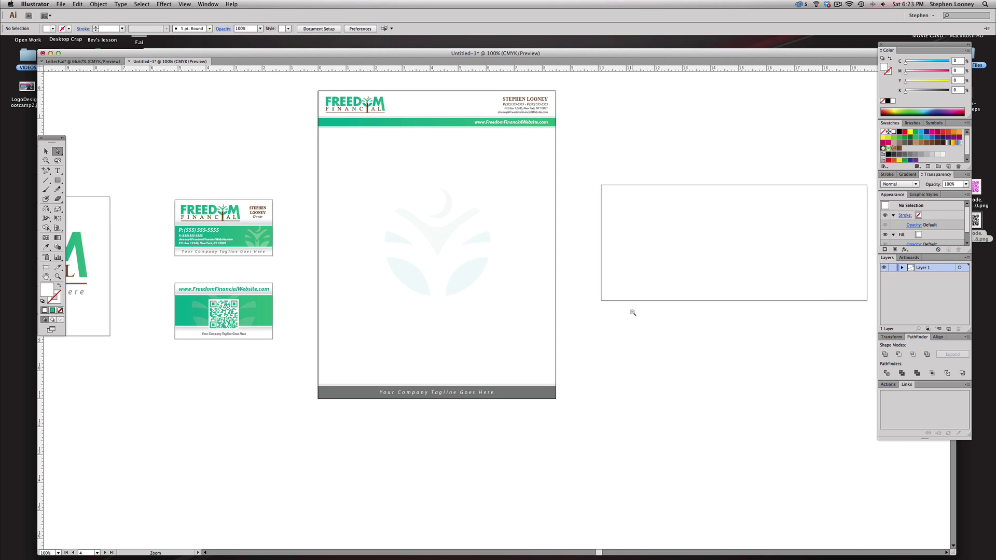
key(super+minus)
key(super+minus)
- Move the envelope artwork up above the empty envelope artboard
key(v)
drag(267, 106, 552, 189)
drag(393, 140, 424, 248)
click(312, 178)
- Duplicate the envelope's logo and P.O. Box address into the blank envelope below
drag(313, 178, 570, 377)
drag(179, 241, 183, 240)
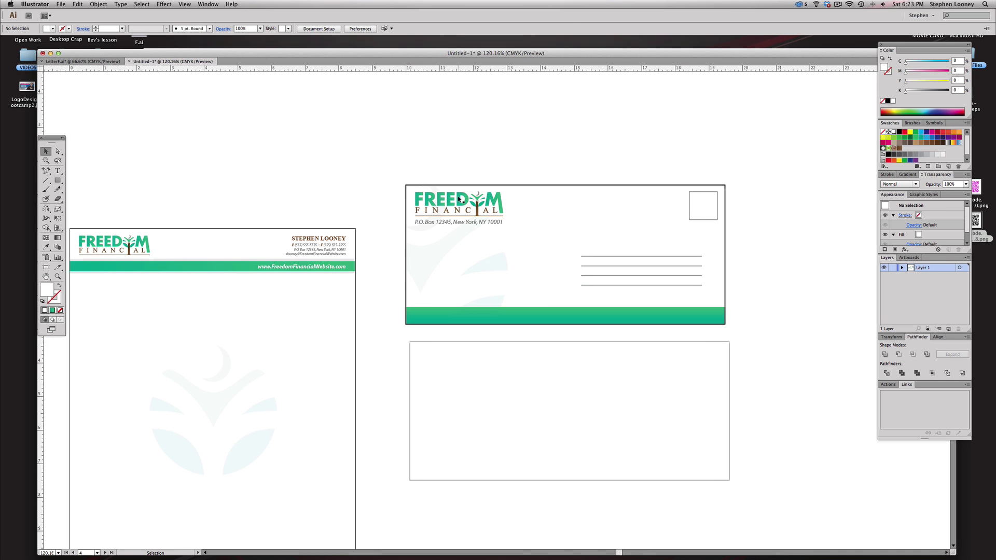
drag(460, 199, 462, 356)
click(509, 397)
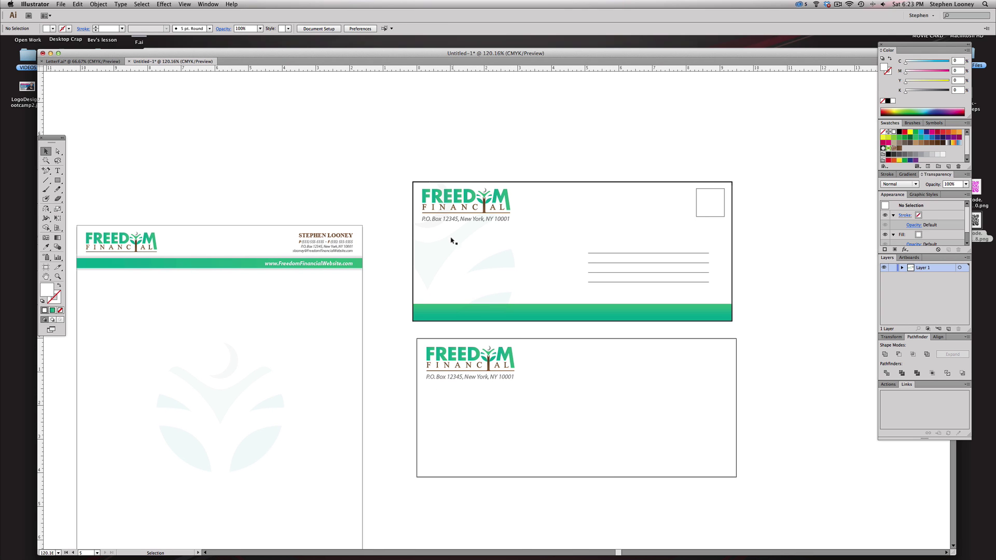
drag(498, 235, 593, 144)
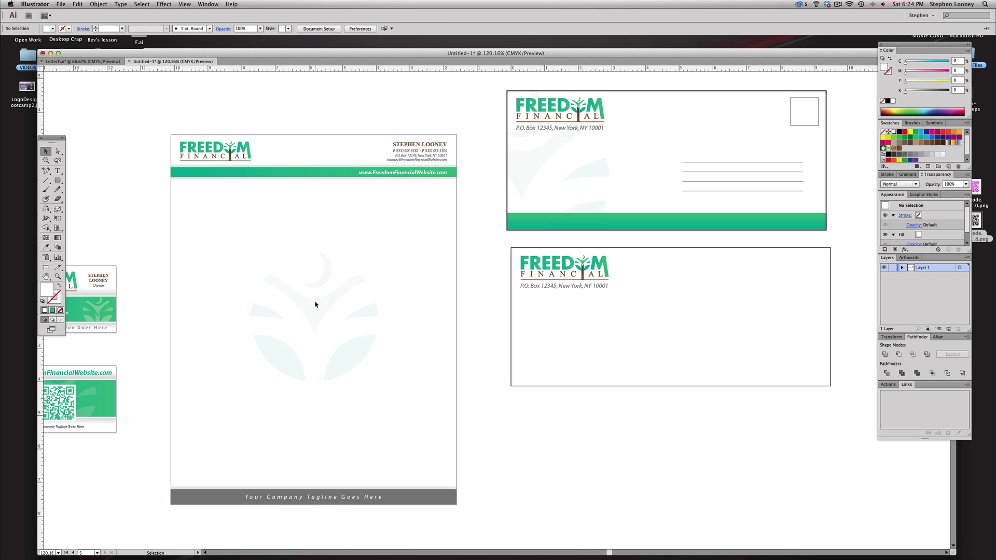
click(318, 314)
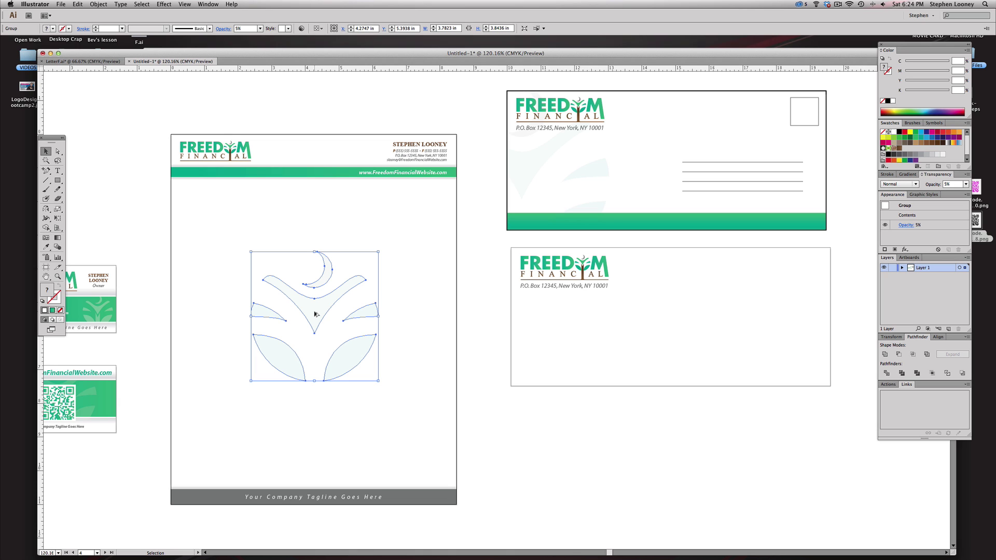
- Place an enlarged copy of the faint leaf watermark at the lower envelope's left edge
drag(315, 313, 555, 312)
key(m)
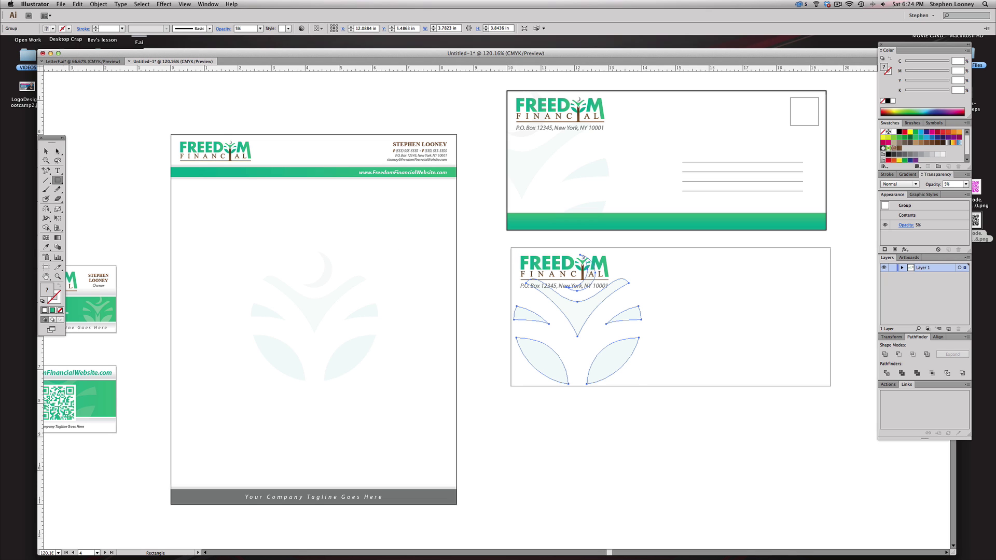
key(v)
drag(575, 317, 513, 321)
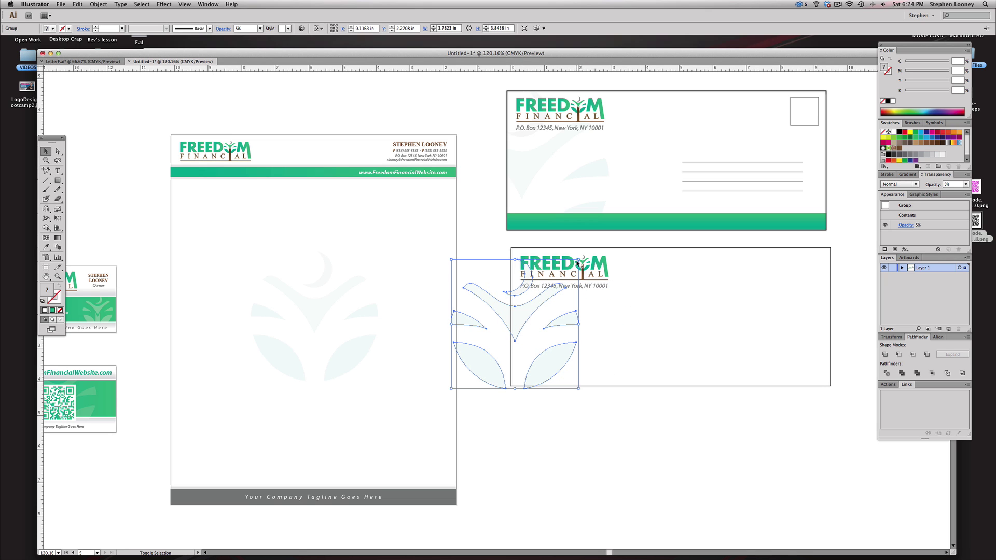
drag(579, 260, 596, 241)
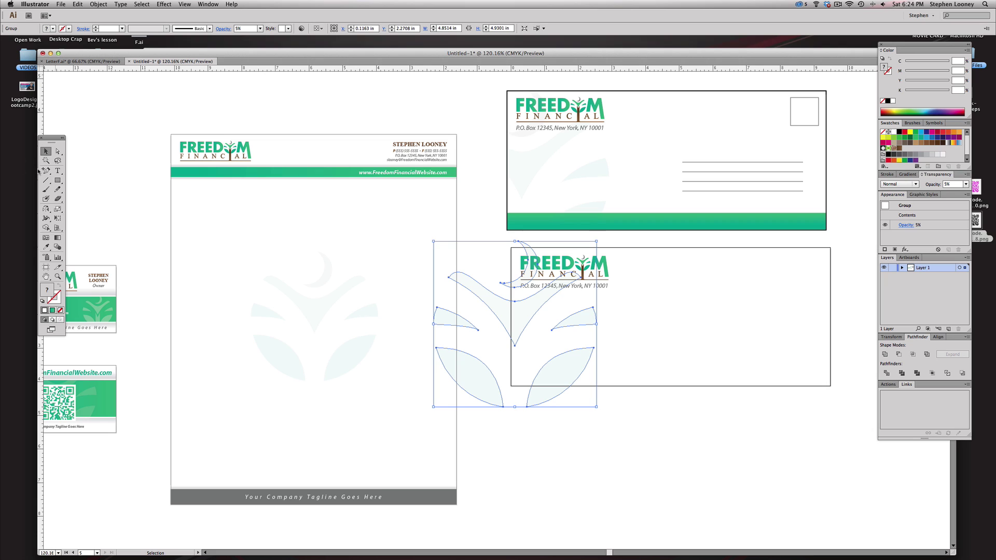
- Clip the watermark to a rectangle over the envelope's left portion and send it to back
click(58, 180)
drag(510, 247, 707, 386)
key(v)
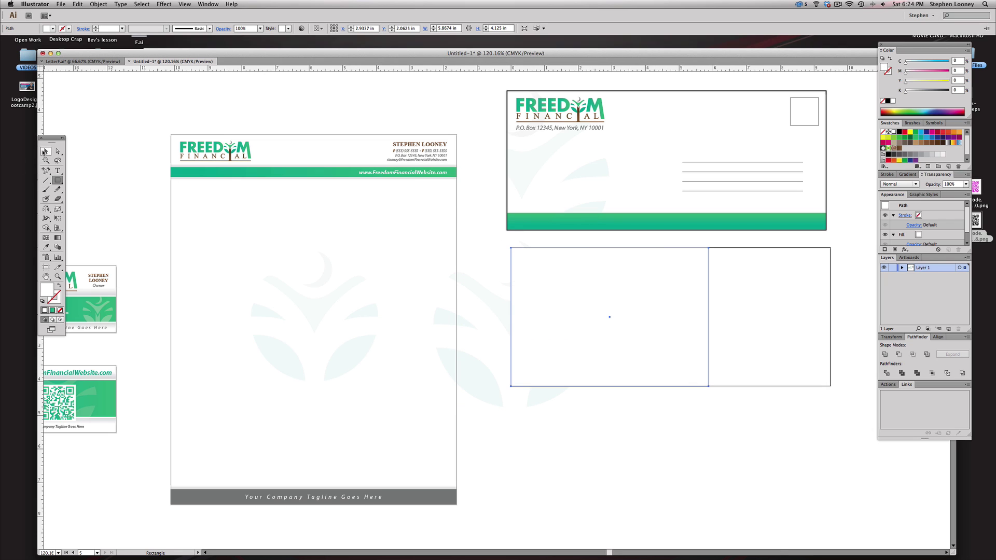
shift+click(492, 299)
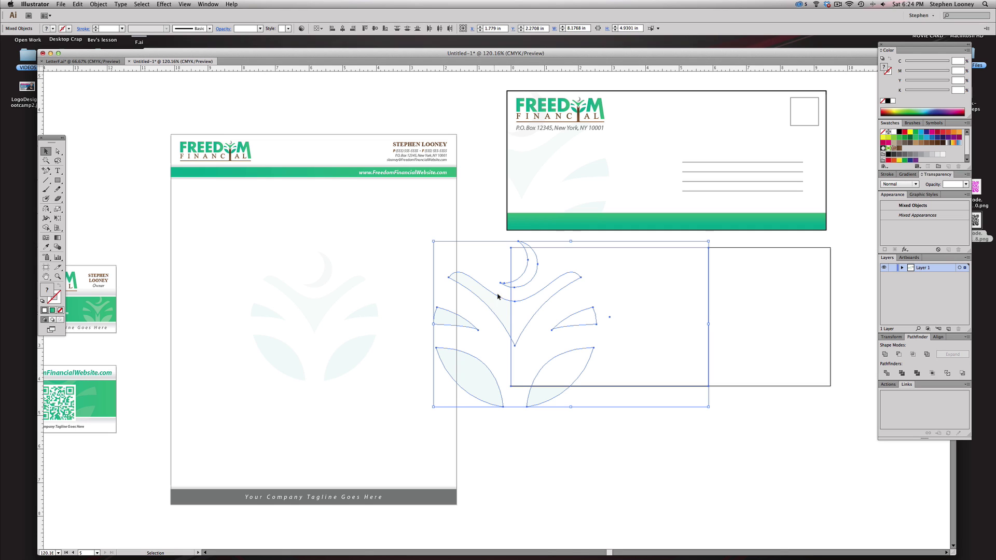
right_click(506, 300)
click(524, 346)
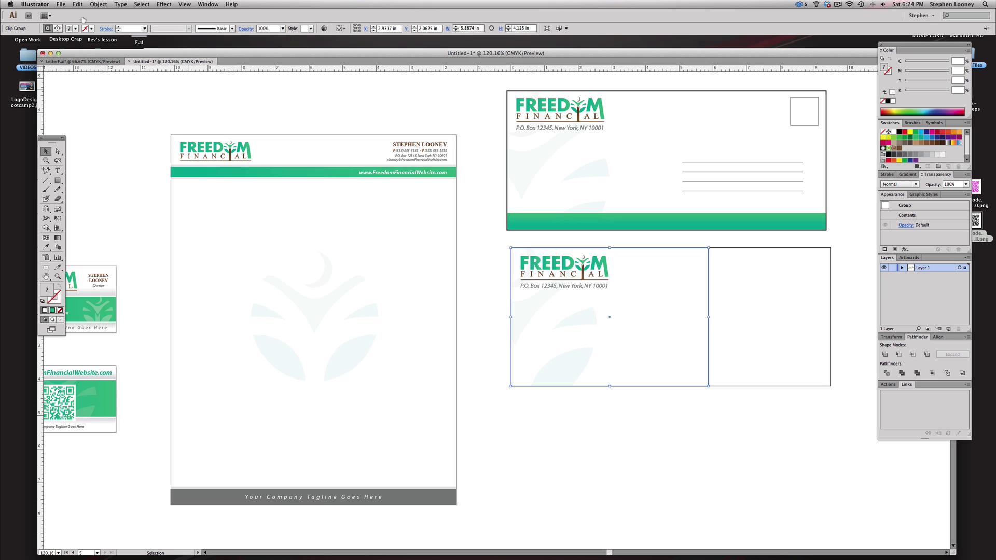
click(99, 3)
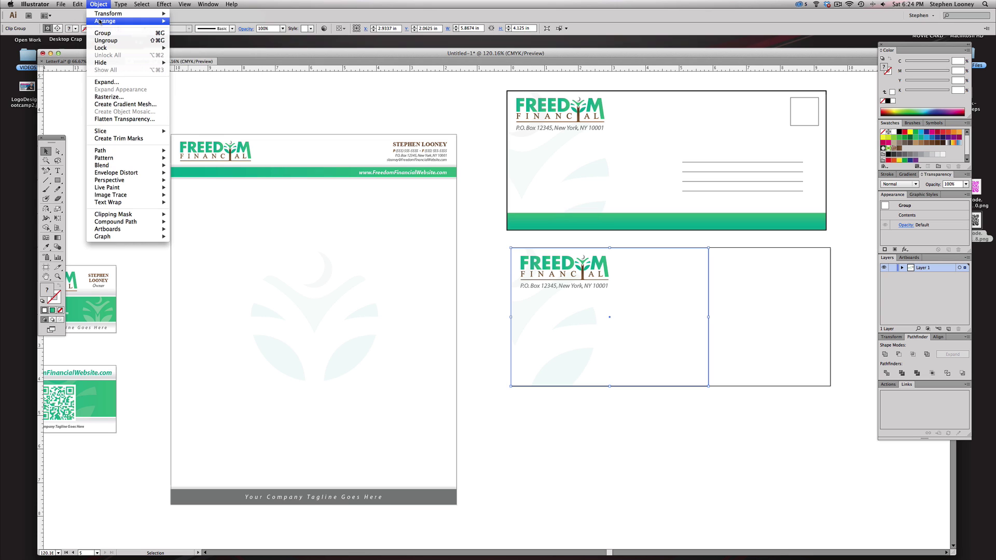
click(207, 46)
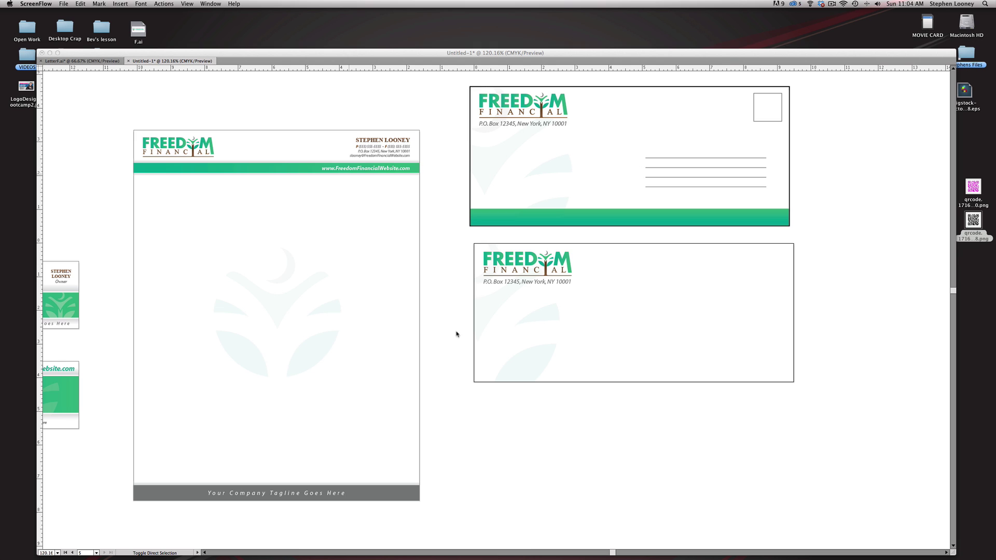
- Copy the letterhead's green header bar to the envelope's bottom and stretch it to the right edge
click(554, 307)
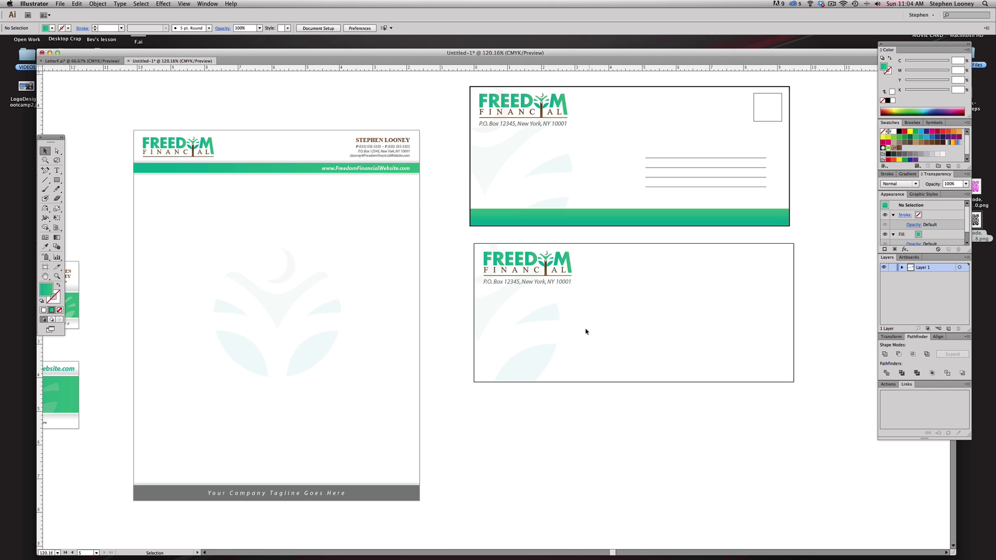
drag(318, 177, 646, 376)
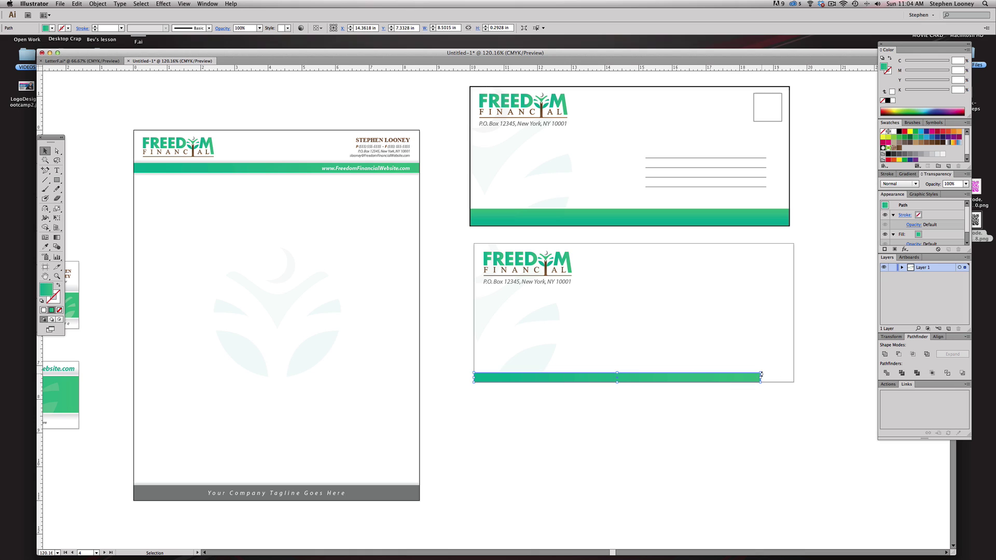
drag(762, 371, 794, 366)
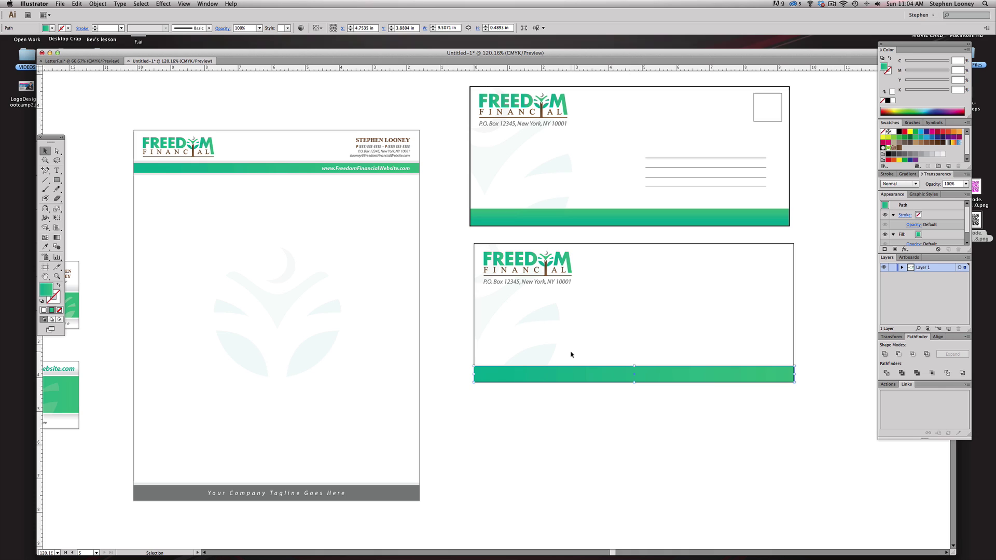
click(613, 433)
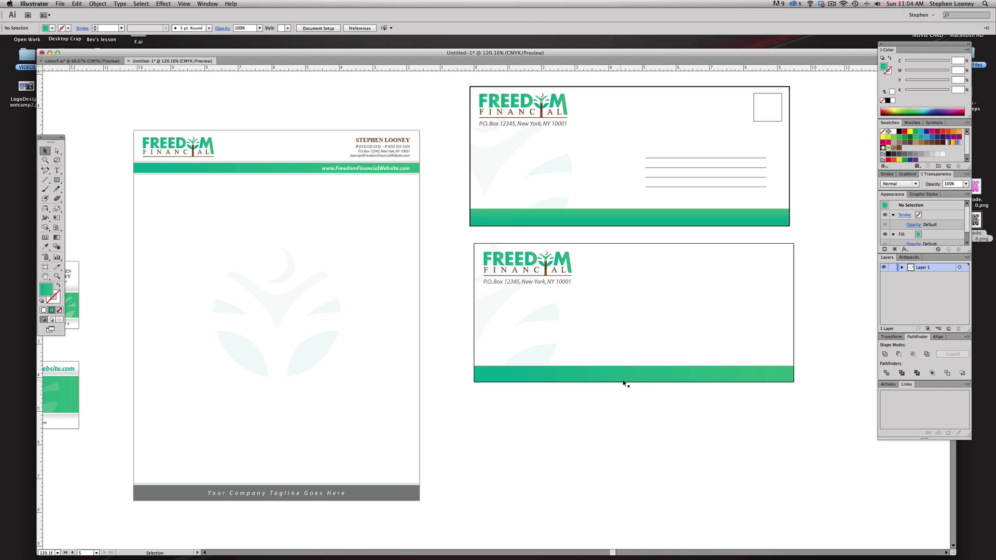
click(761, 115)
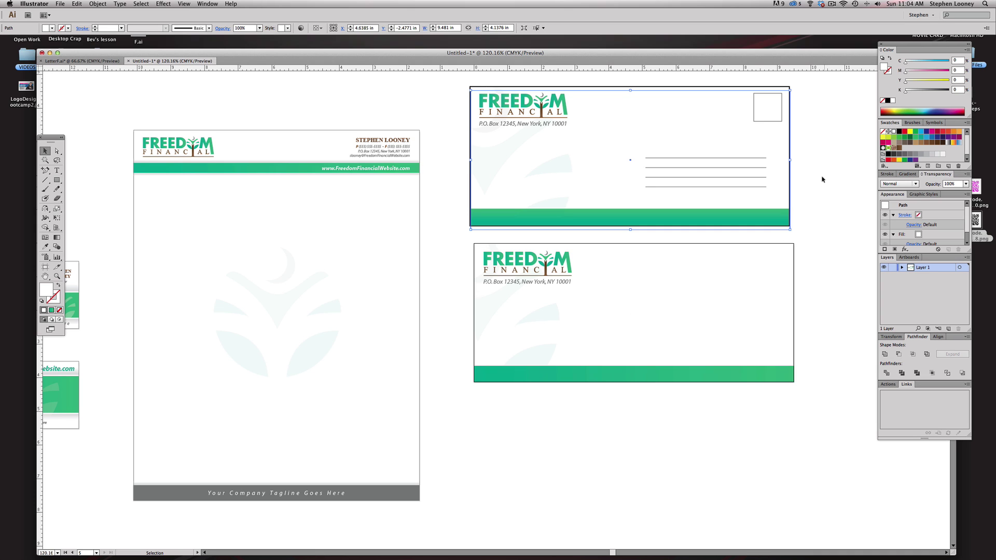
- Delete the original upper envelope artwork
click(821, 147)
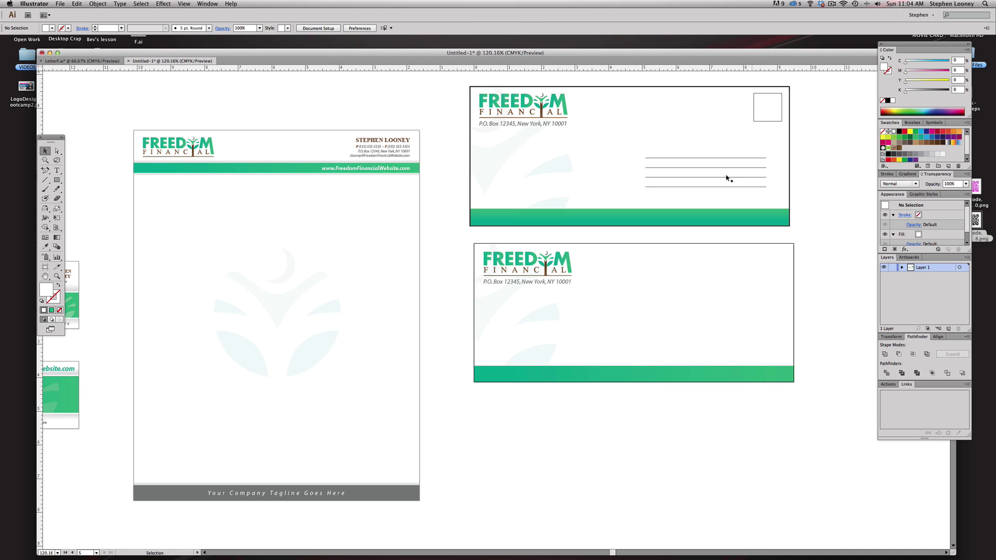
key(super+minus)
drag(406, 180, 718, 327)
key(Delete)
- Zoom in close on the two business cards
key(f)
key(super+space)
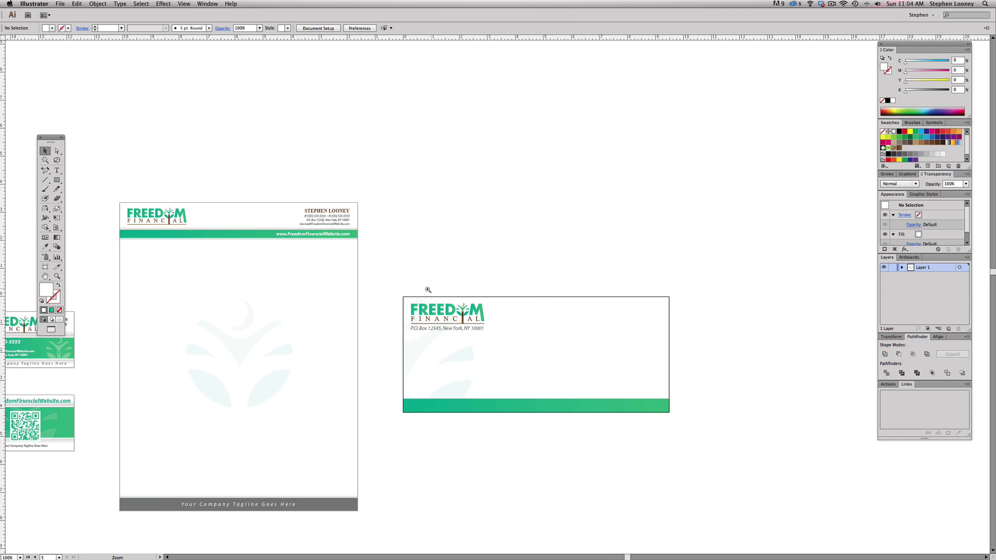
alt+click(428, 290)
drag(407, 296, 498, 267)
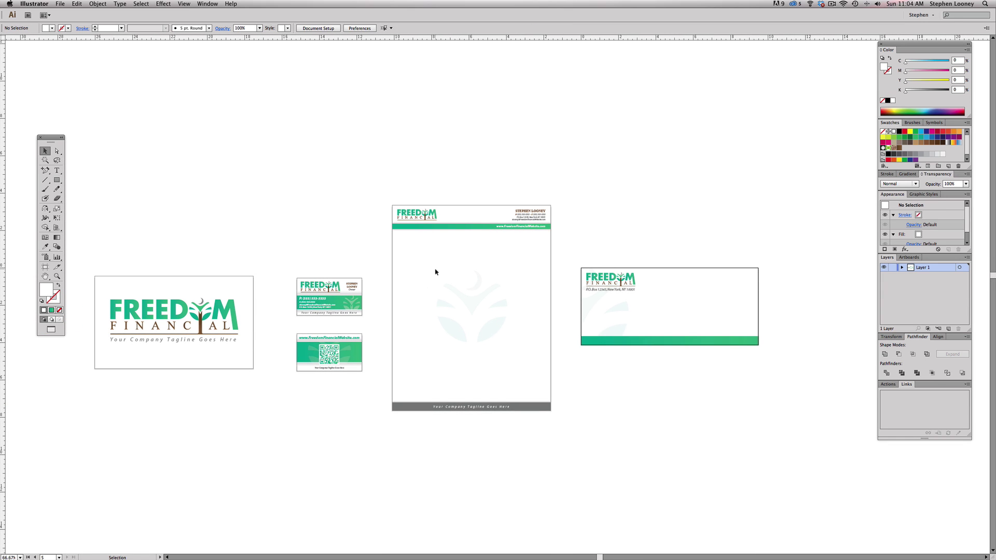
key(super+space)
drag(250, 241, 823, 437)
scroll(684, 405, left, 10)
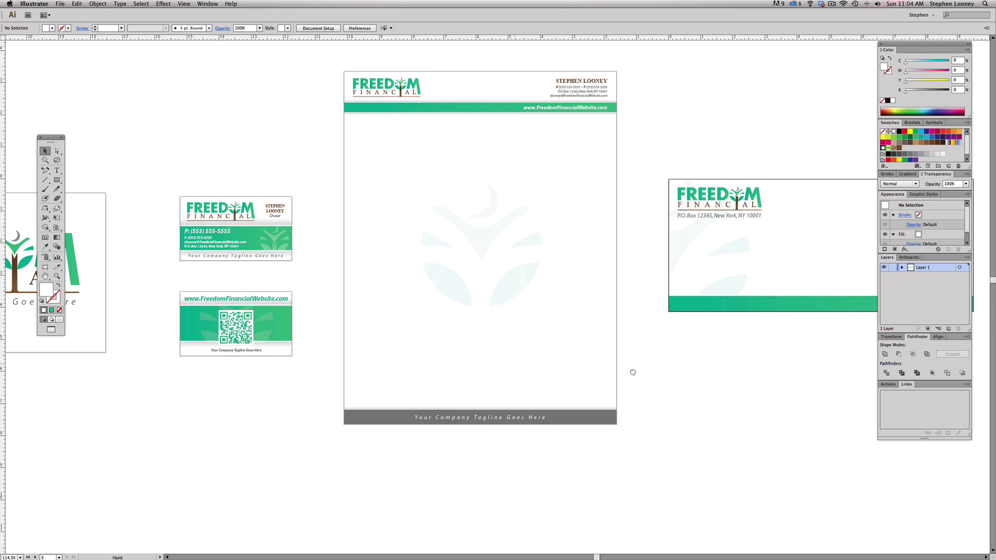
drag(252, 159, 551, 407)
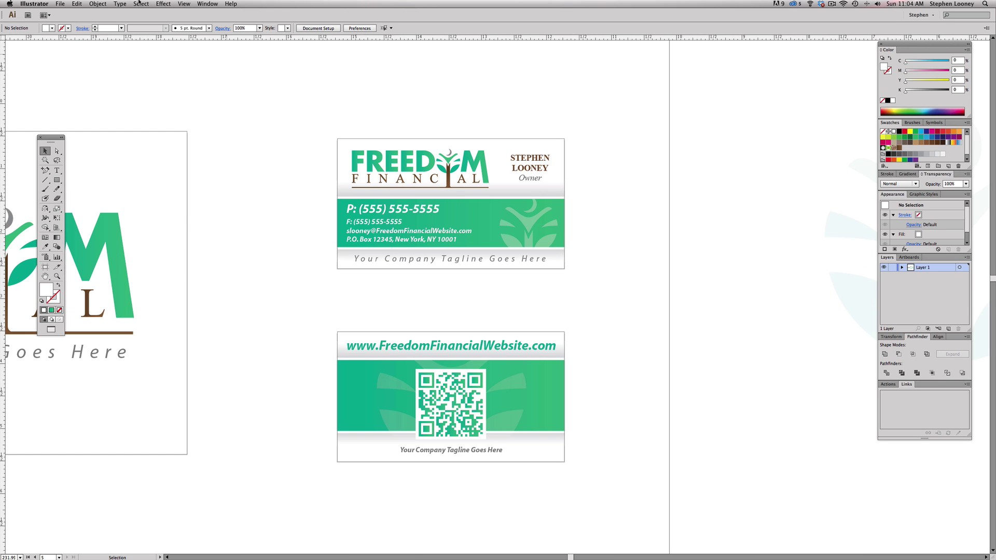
click(184, 4)
- Show the guides and stretch the top card's bands left and right to the bleed lines
mouse_move(213, 219)
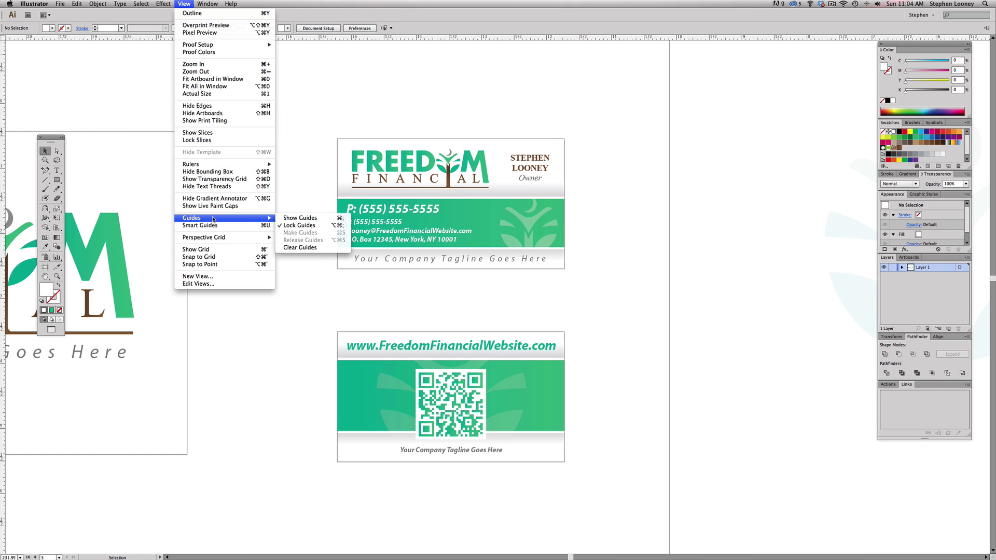
click(304, 218)
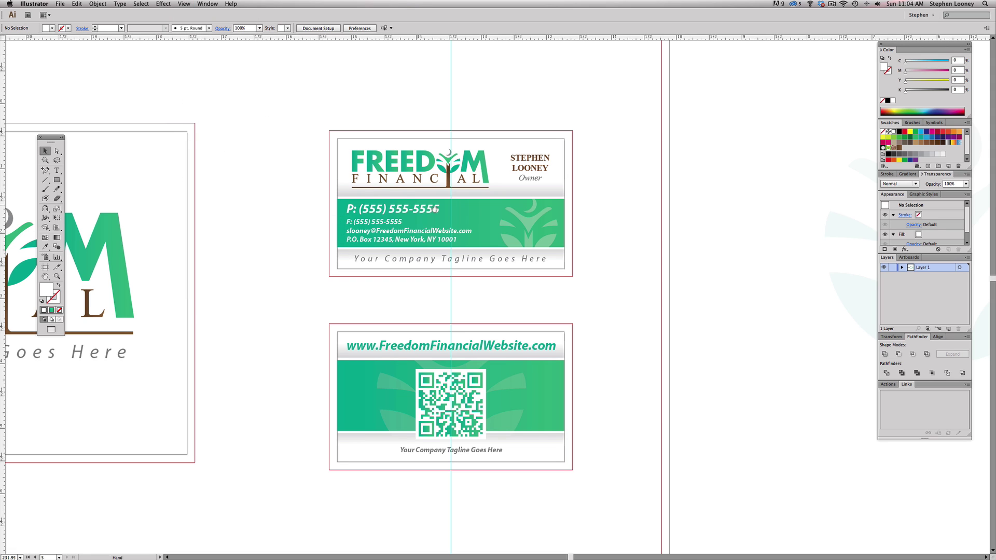
scroll(438, 218, right, 2)
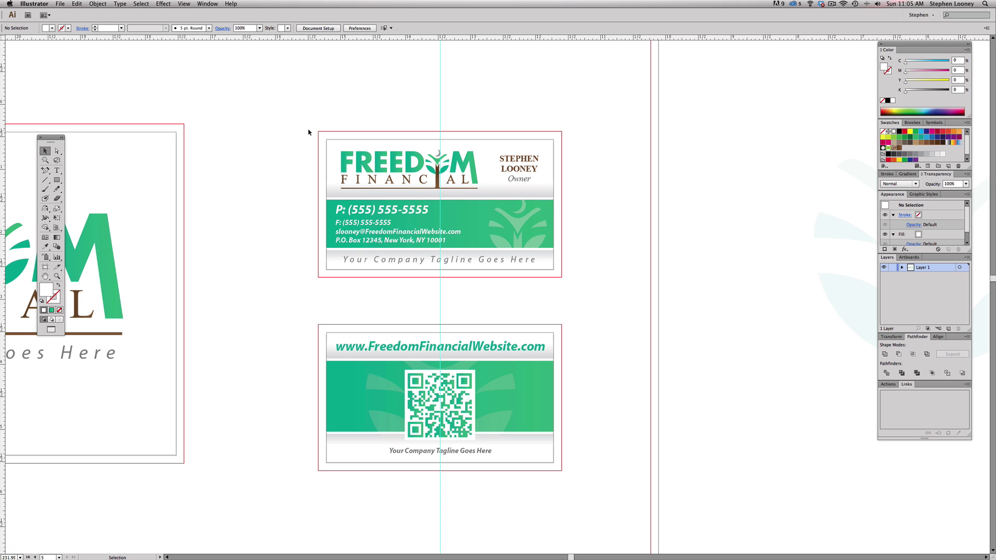
key(a)
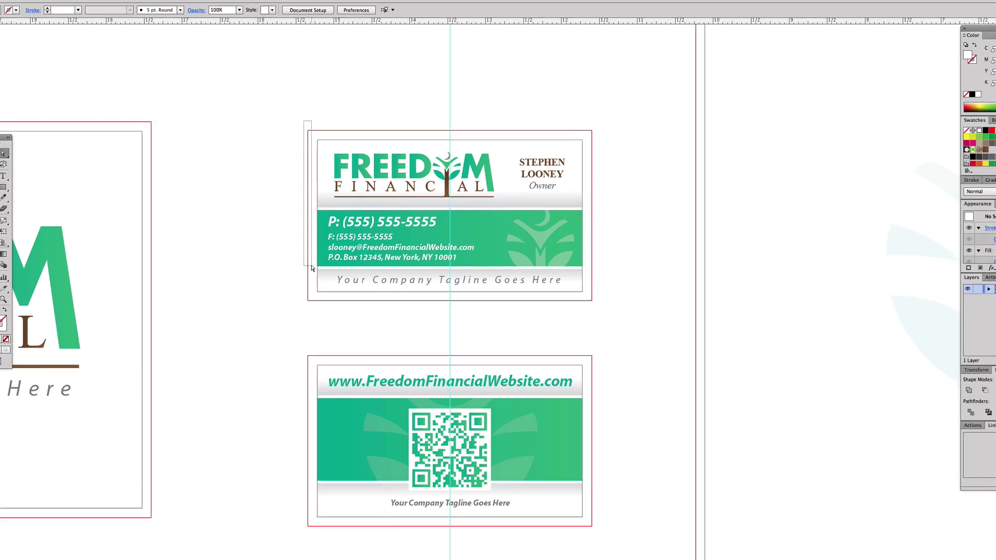
drag(315, 126, 328, 295)
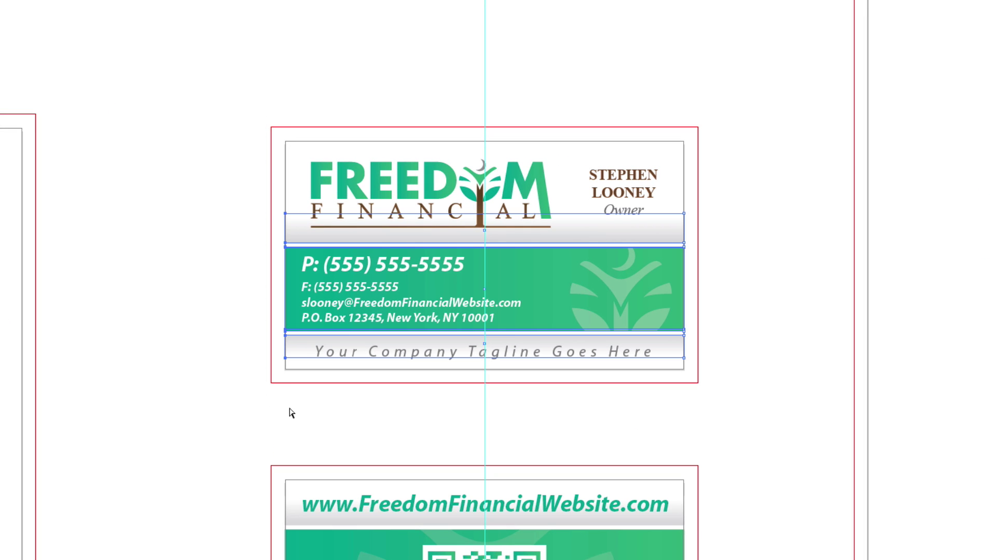
key(Left)
key(Left)
key(Left)
key(Left)
key(Left)
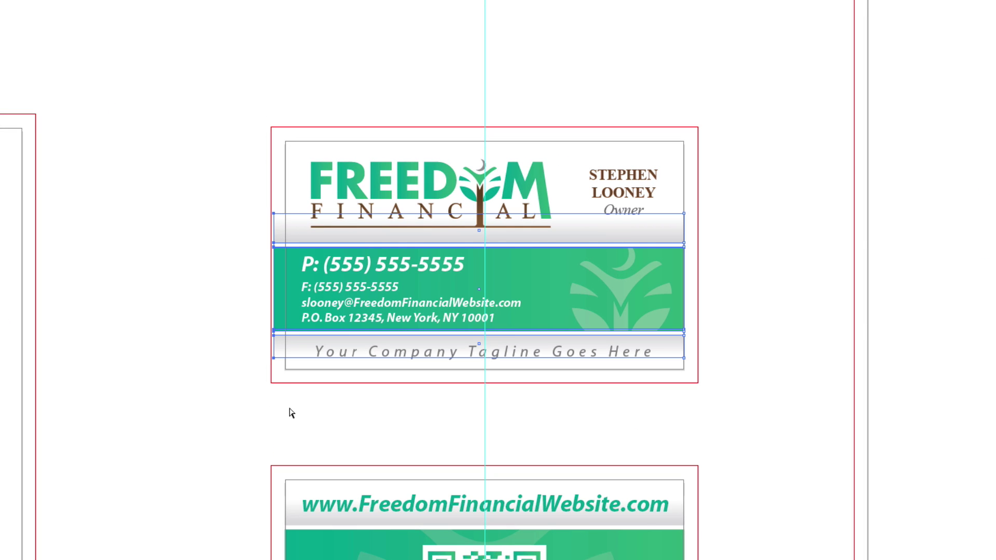
key(Left)
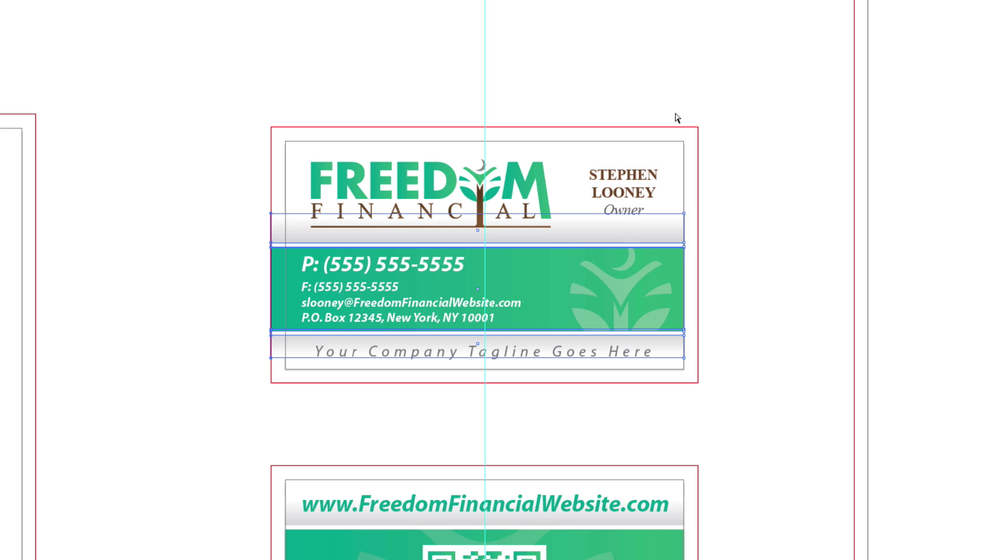
drag(675, 116, 732, 463)
key(Right)
key(Right)
key(Right)
key(Right)
key(Right)
key(Right)
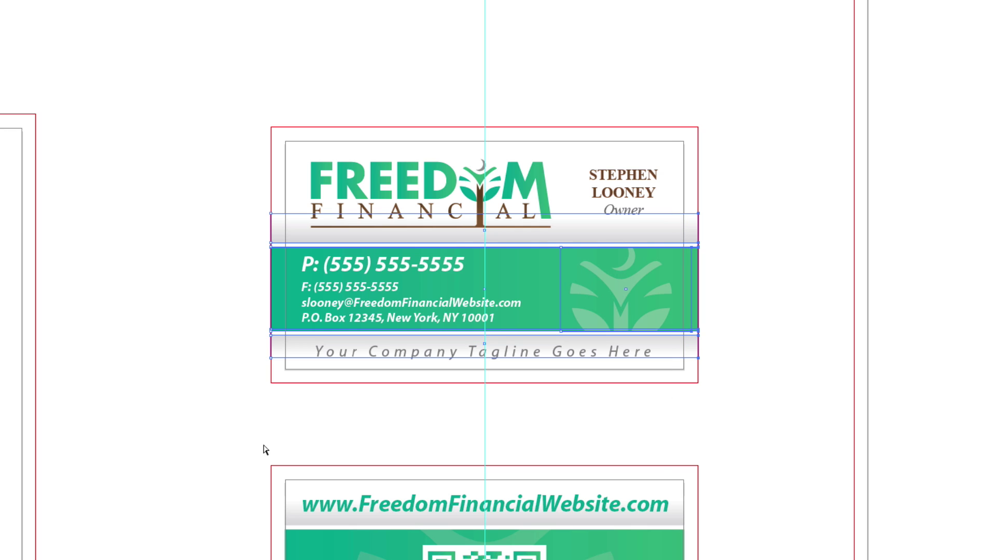
- Stretch the lower card's bands left and right out to the bleed lines
drag(258, 422, 289, 527)
key(Left)
key(Left)
key(Left)
key(Left)
key(Left)
key(Left)
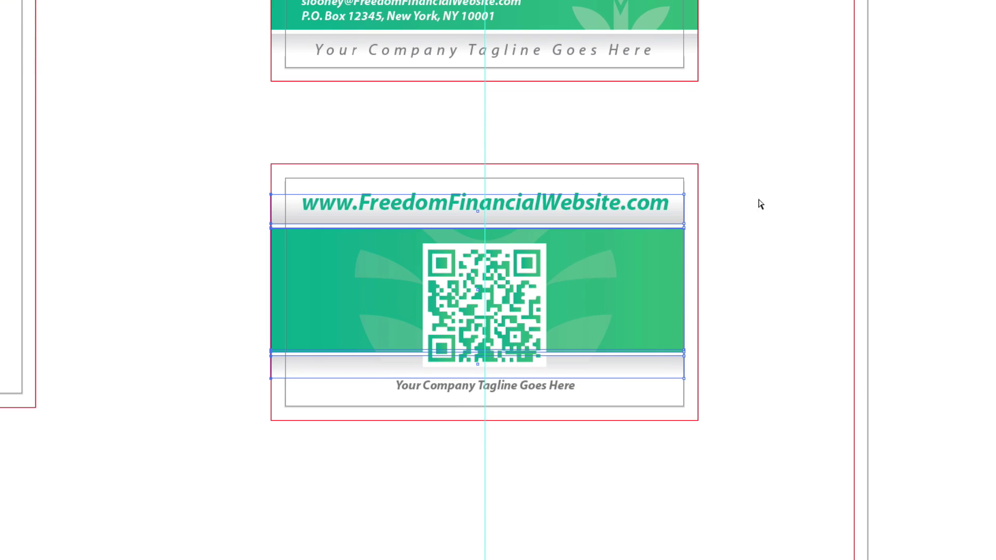
drag(675, 160, 718, 459)
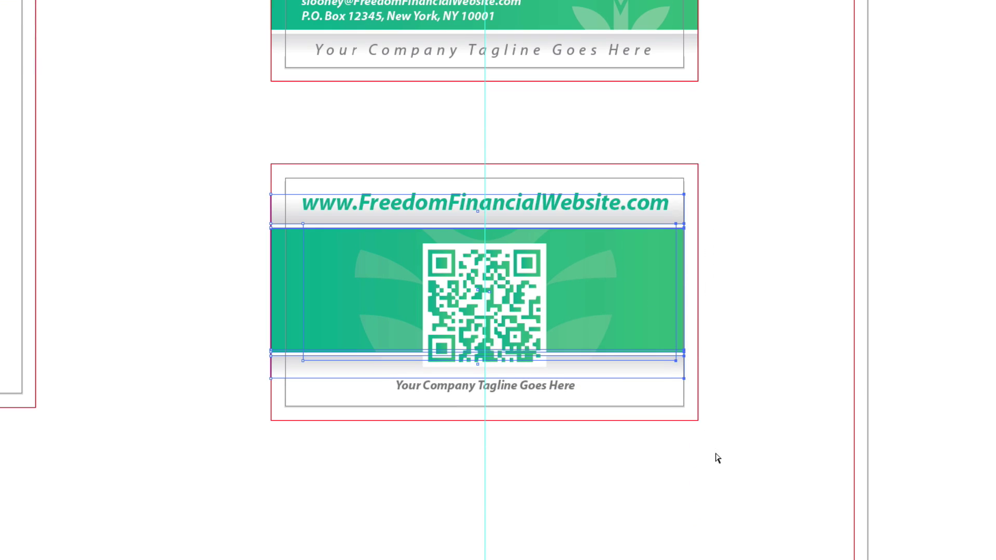
key(Right)
key(Right)
key(Right)
key(Right)
key(Right)
key(Right)
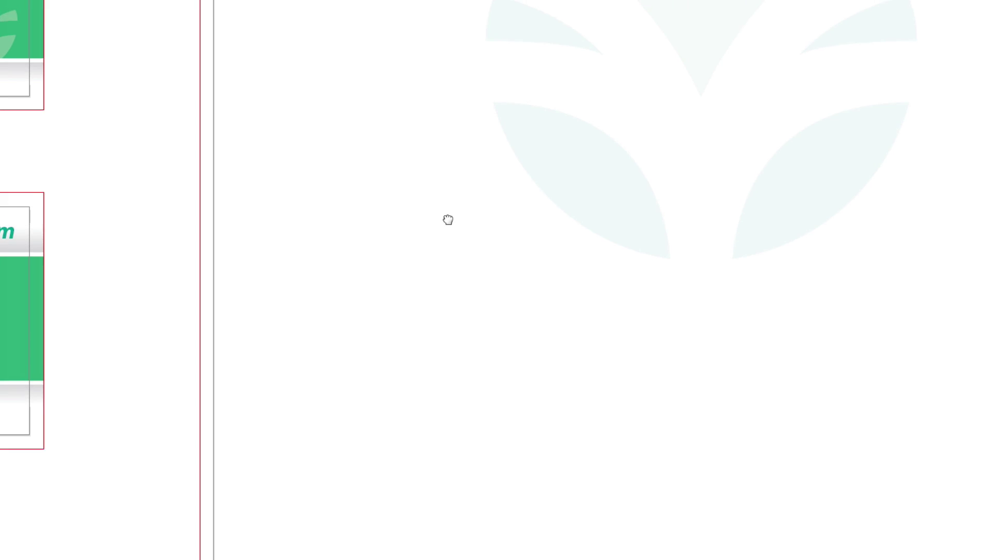
- Nudge the green website bar's right end and the grey footer's ends out to the side bleeds
drag(171, 98, 202, 269)
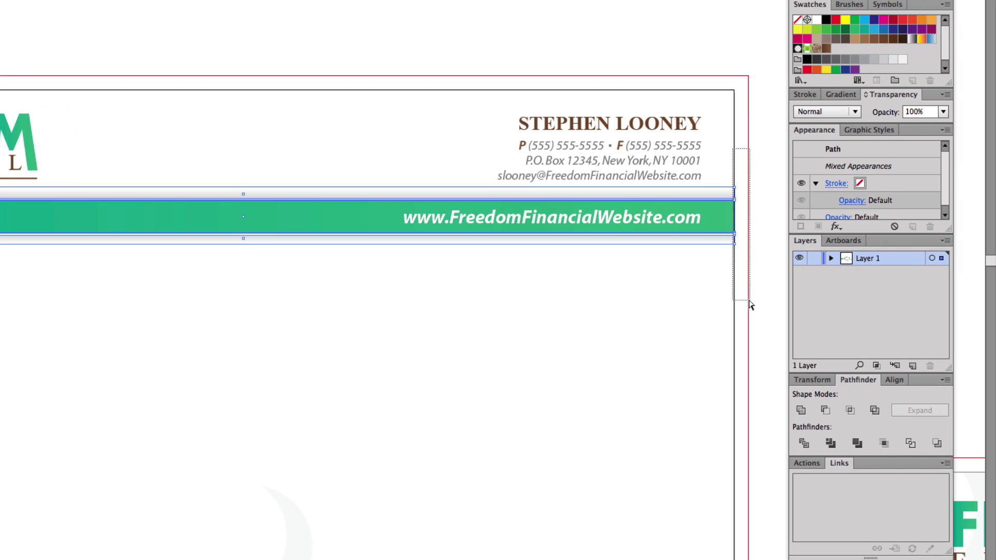
key(Right)
key(Right)
key(Right)
key(Right)
key(Right)
key(Right)
key(Right)
key(Right)
key(Right)
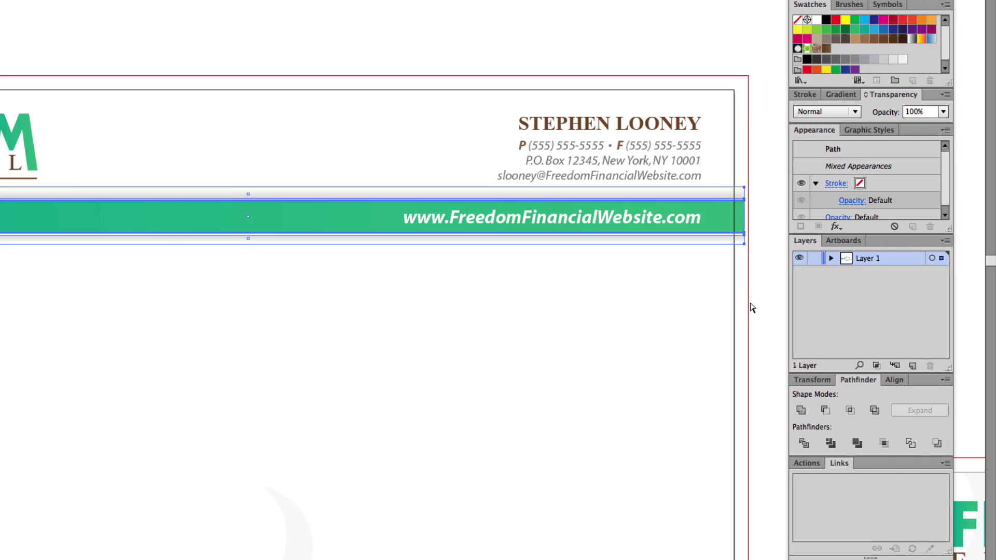
drag(390, 428, 576, 111)
drag(580, 312, 594, 57)
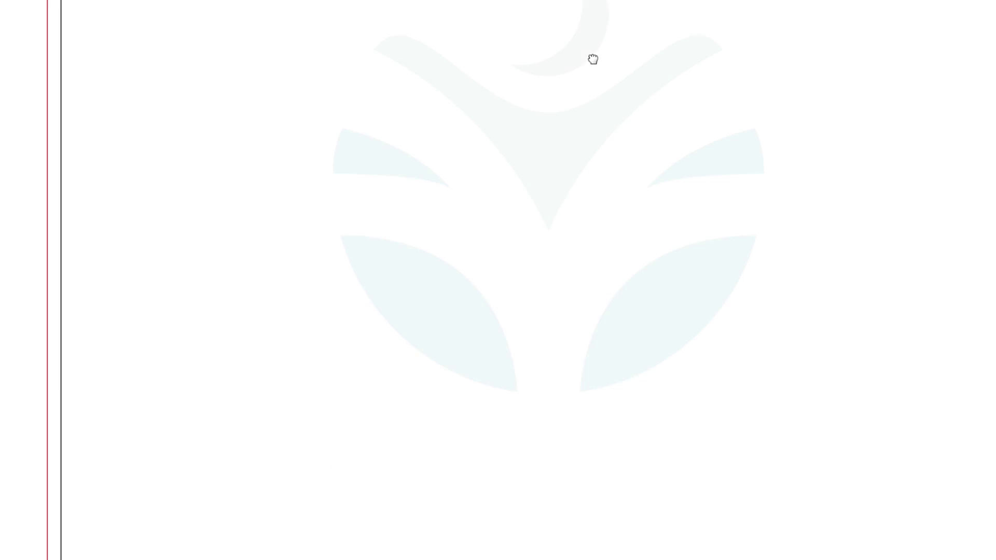
drag(491, 466, 500, 144)
drag(20, 296, 78, 431)
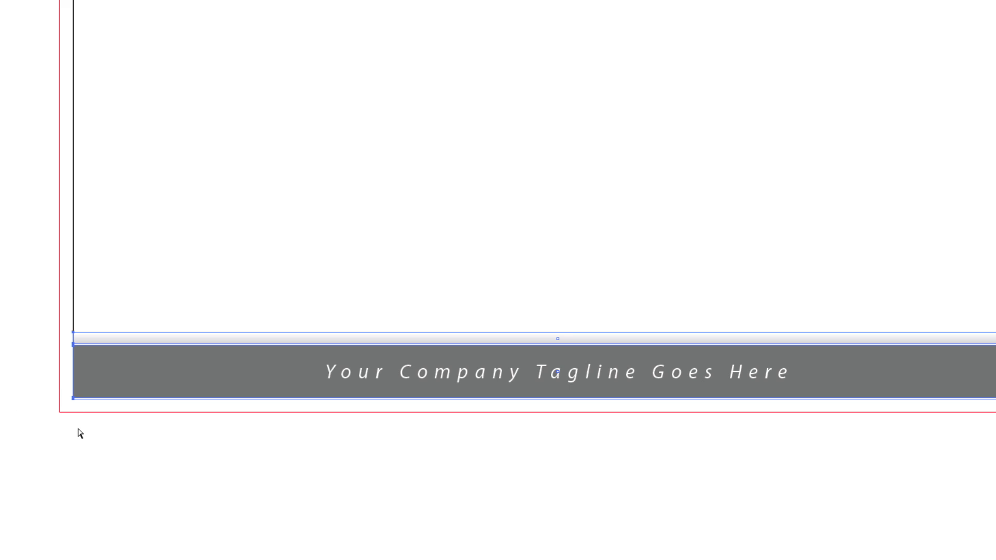
key(Left)
key(Left)
key(Left)
key(Left)
key(Left)
key(Left)
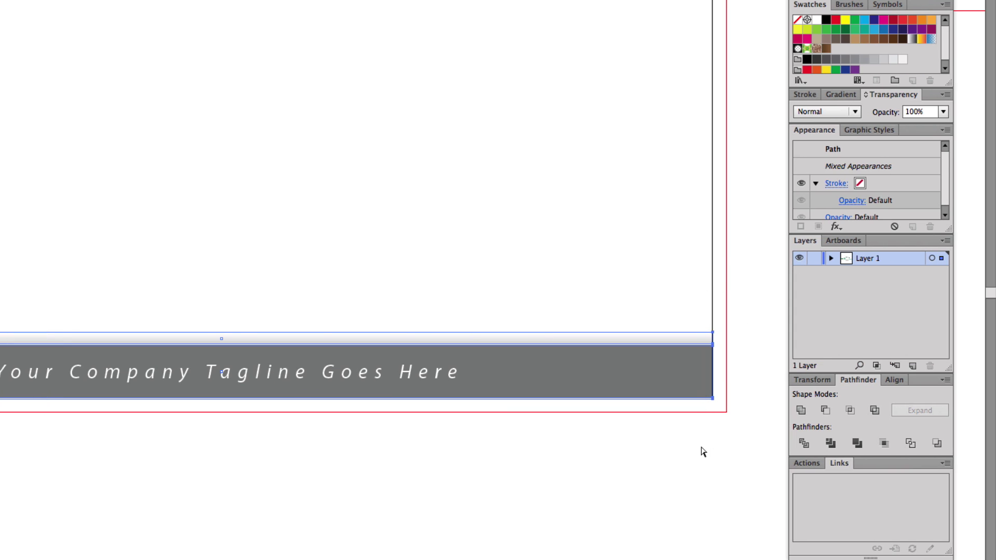
key(Right)
key(Right)
key(Right)
key(Right)
key(Right)
key(Right)
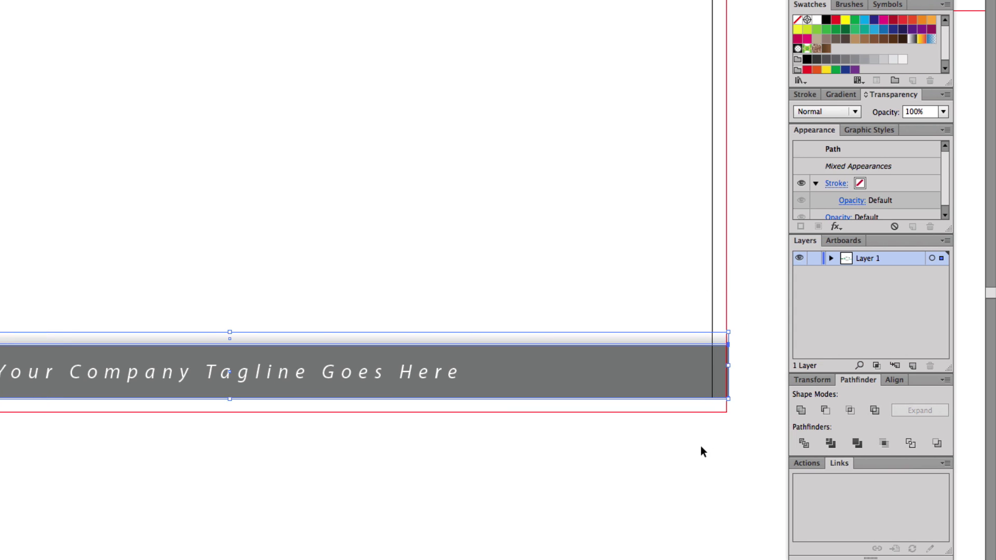
click(695, 450)
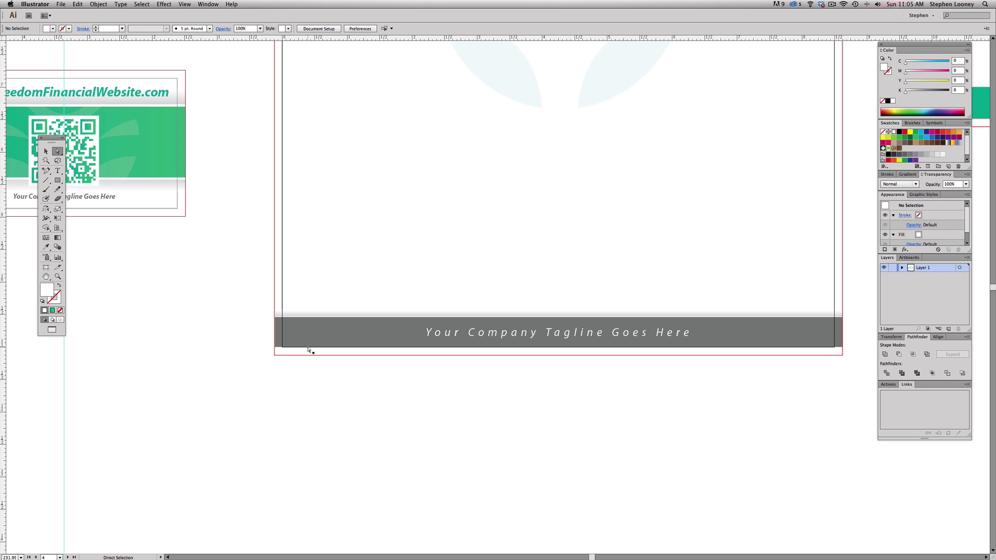
- Extend the letterhead's grey footer down to the bottom bleed line
click(308, 350)
key(Down)
key(Down)
key(Down)
key(Down)
key(Down)
key(Down)
key(Down)
key(Down)
key(Down)
key(Down)
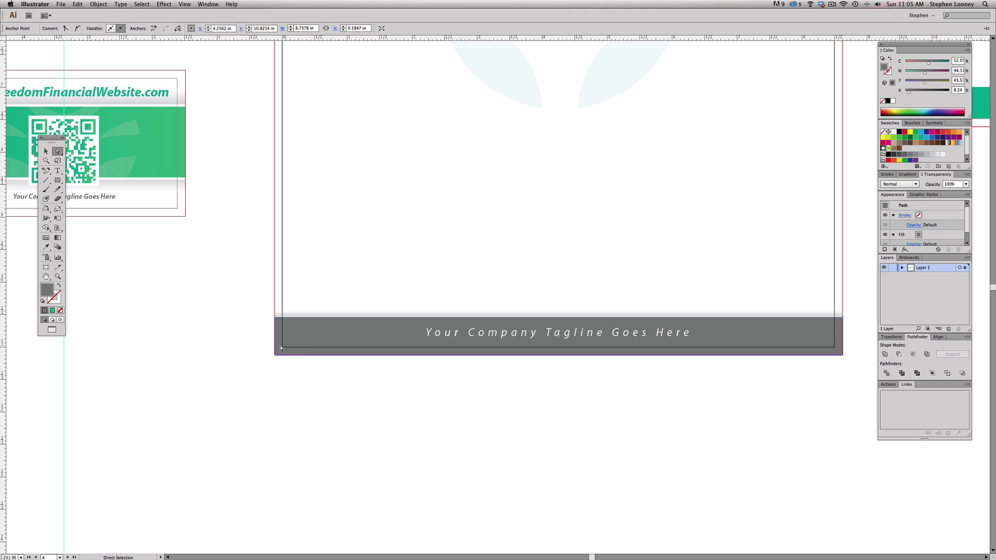
click(426, 377)
- Zoom out and pan across the artboards, briefly hiding guides to preview, to frame the envelope
alt+super+click(565, 212)
alt+super+click(565, 212)
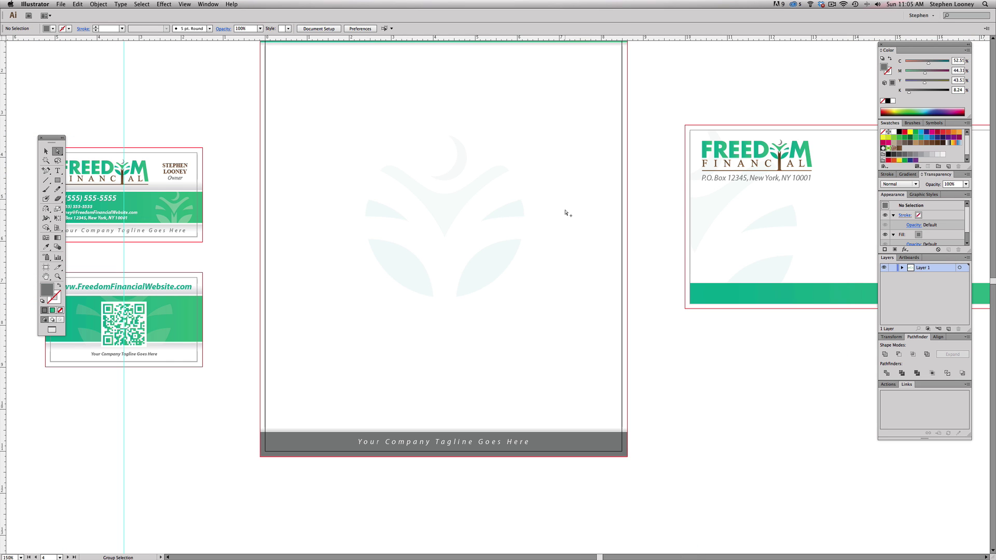
drag(484, 207, 483, 260)
drag(488, 207, 491, 271)
drag(540, 305, 677, 259)
drag(472, 277, 729, 232)
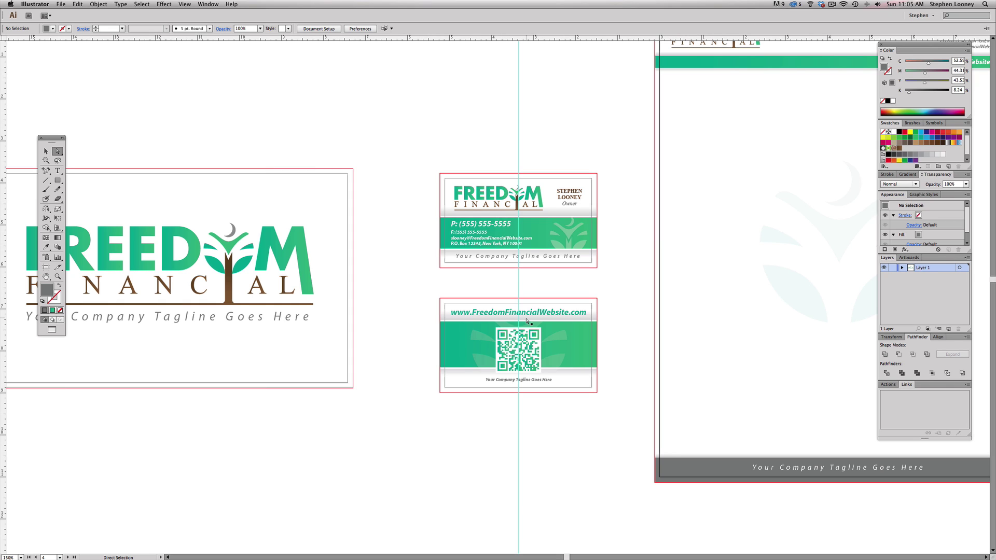
key(super+semicolon)
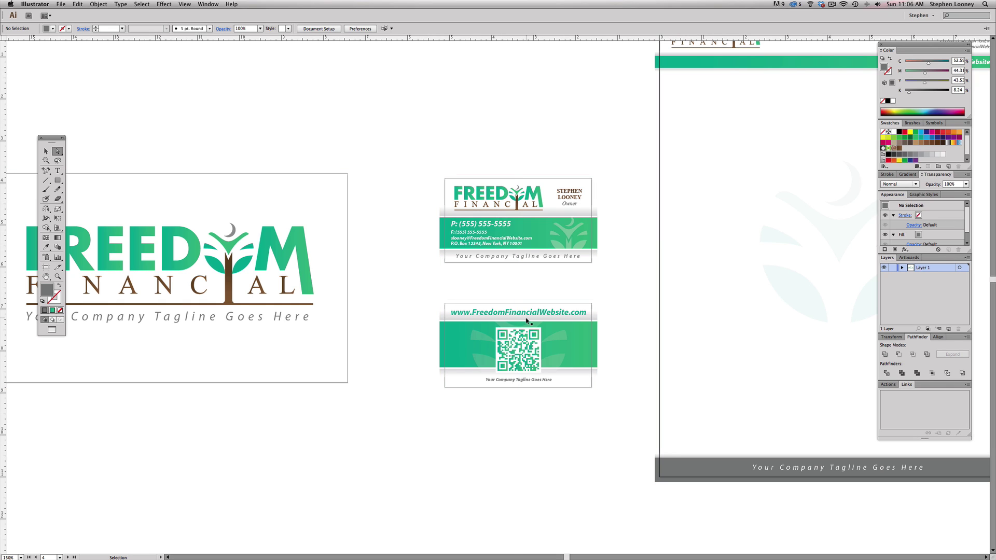
key(super+semicolon)
scroll(671, 266, right, 15)
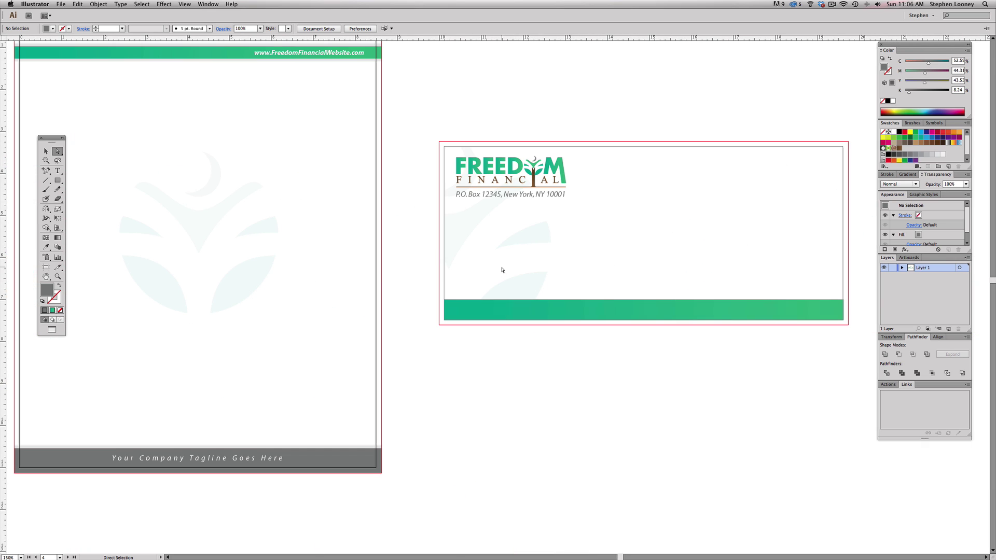
drag(396, 258, 471, 262)
drag(547, 245, 489, 247)
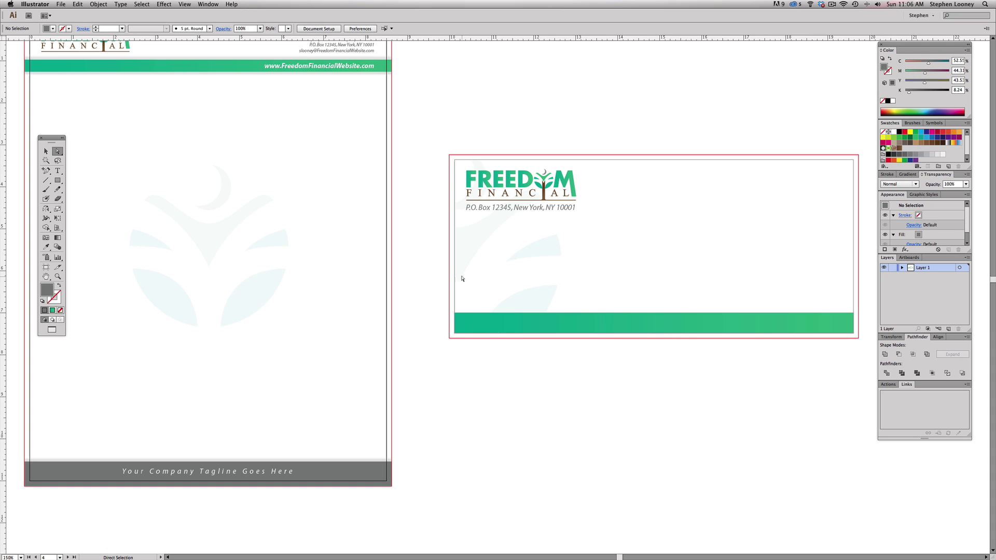
- Try widening the envelope's hidden clipping rectangle to the left, then undo it
key(super+semicolon)
click(456, 249)
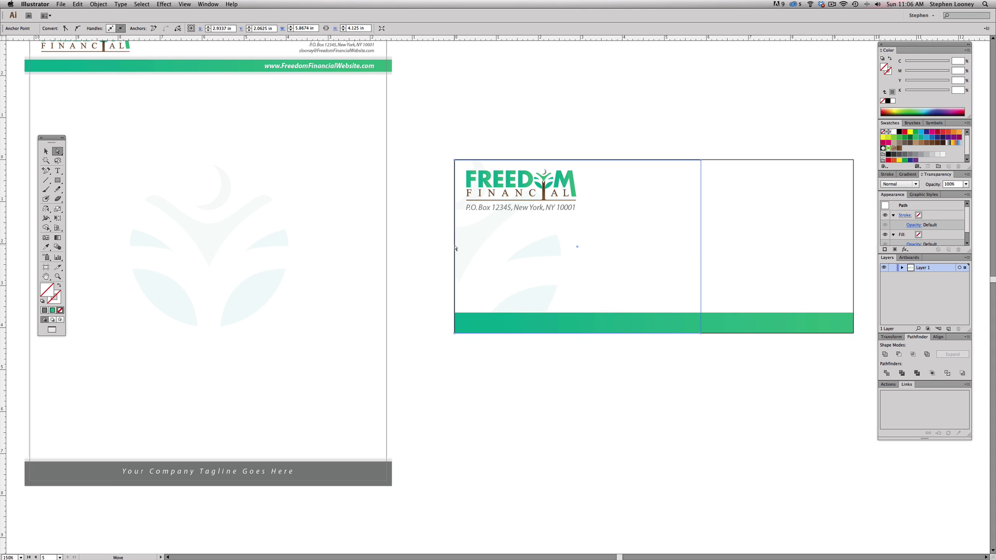
key(super+shift+a)
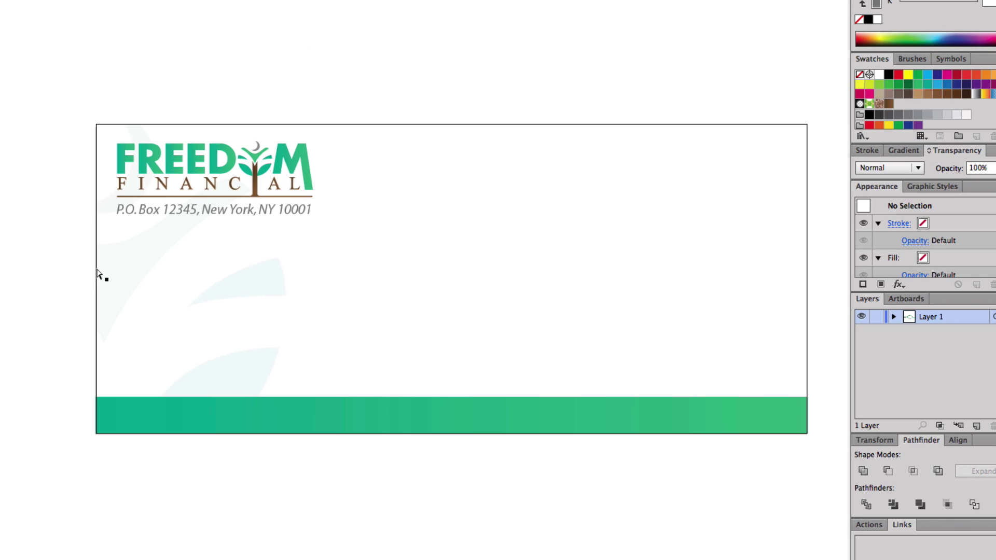
click(455, 241)
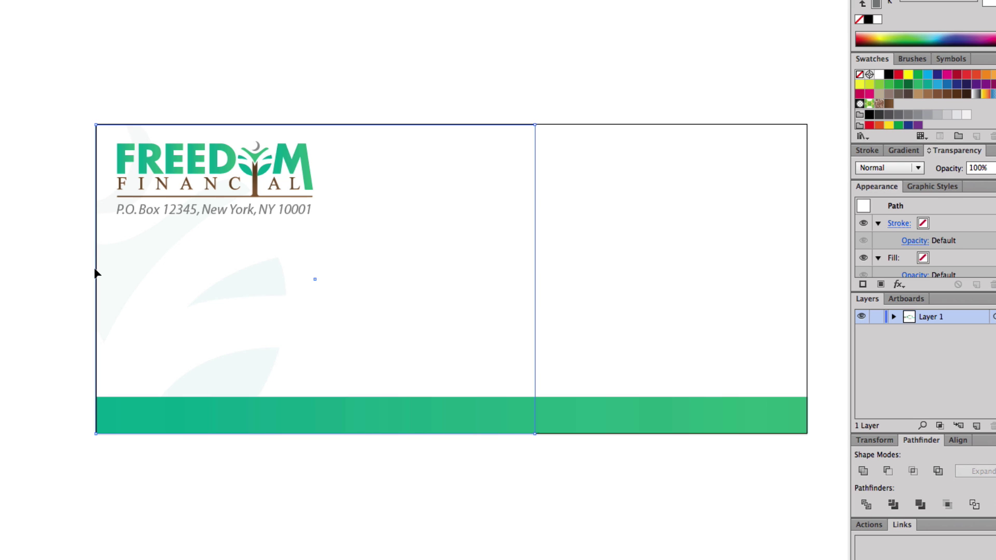
drag(95, 270, 82, 270)
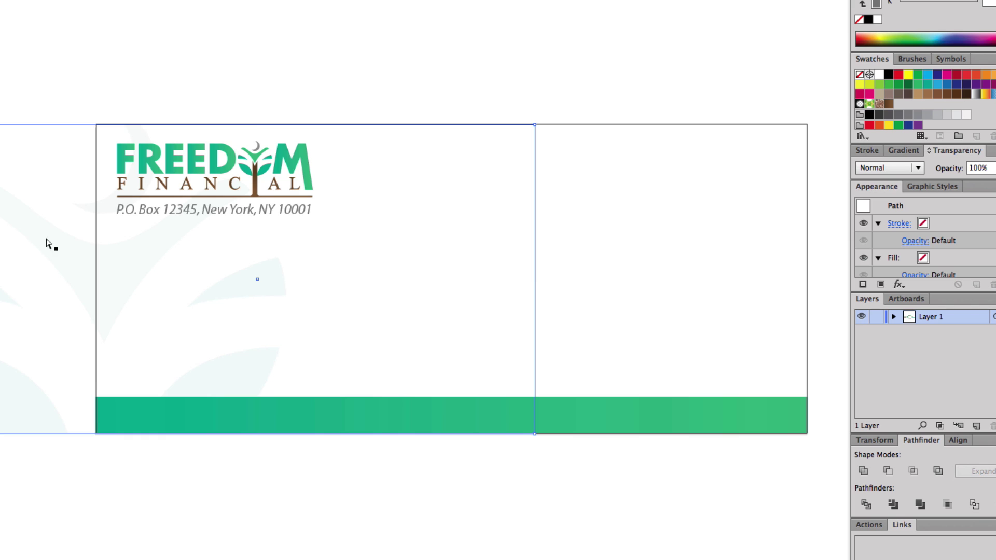
key(v)
key(a)
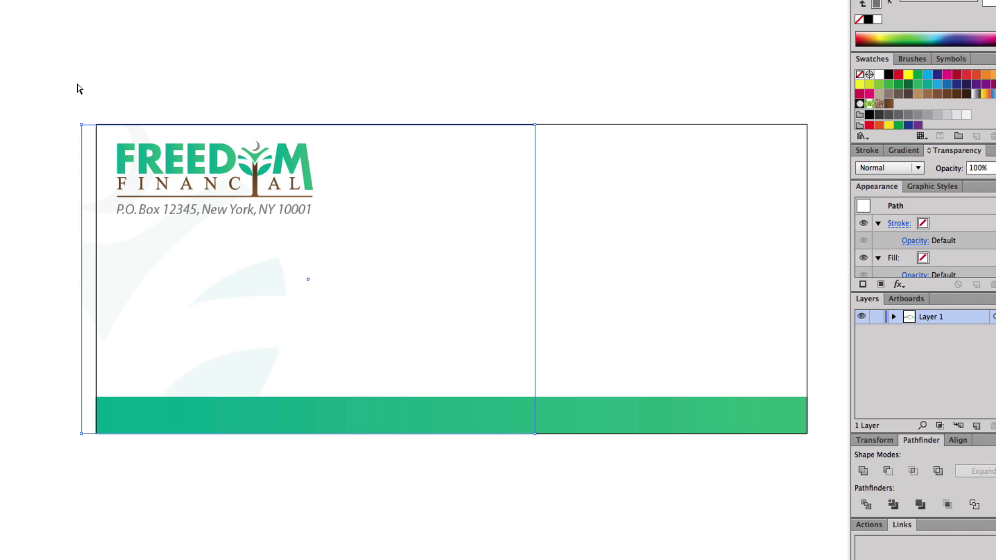
key(super+z)
click(79, 89)
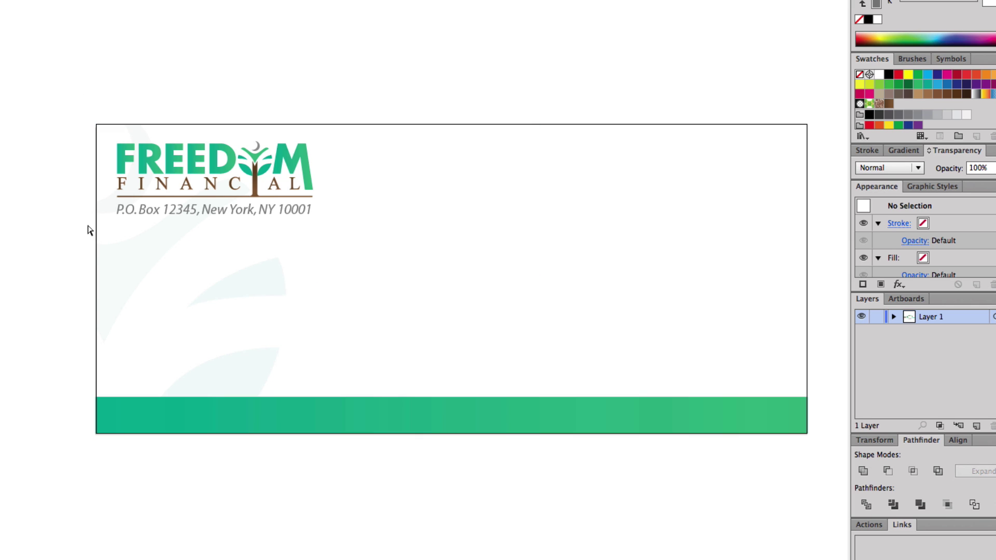
- Stretch the envelope background's left edge to the bleed line, undoing a trial green-bar resize
click(96, 252)
drag(96, 252, 78, 252)
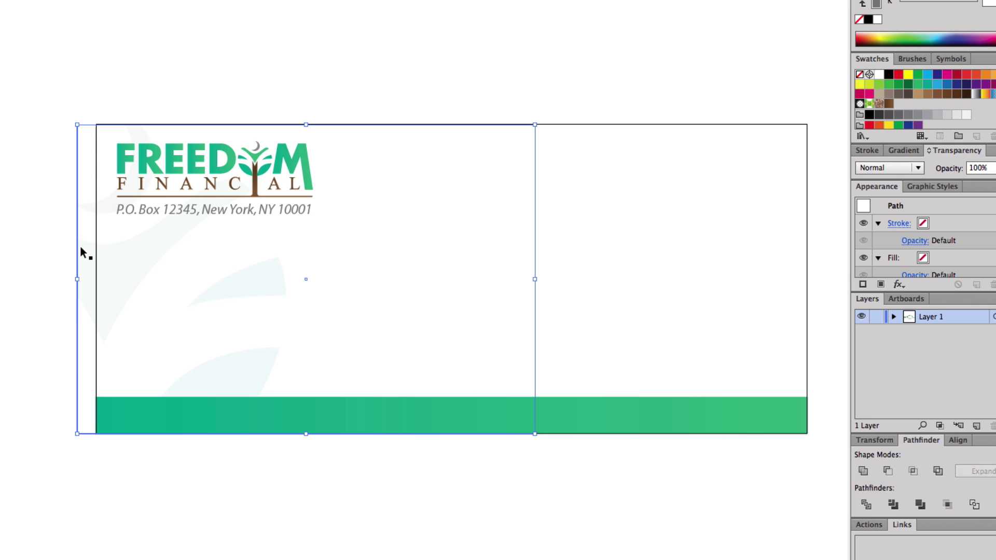
key(super+;)
drag(81, 252, 87, 252)
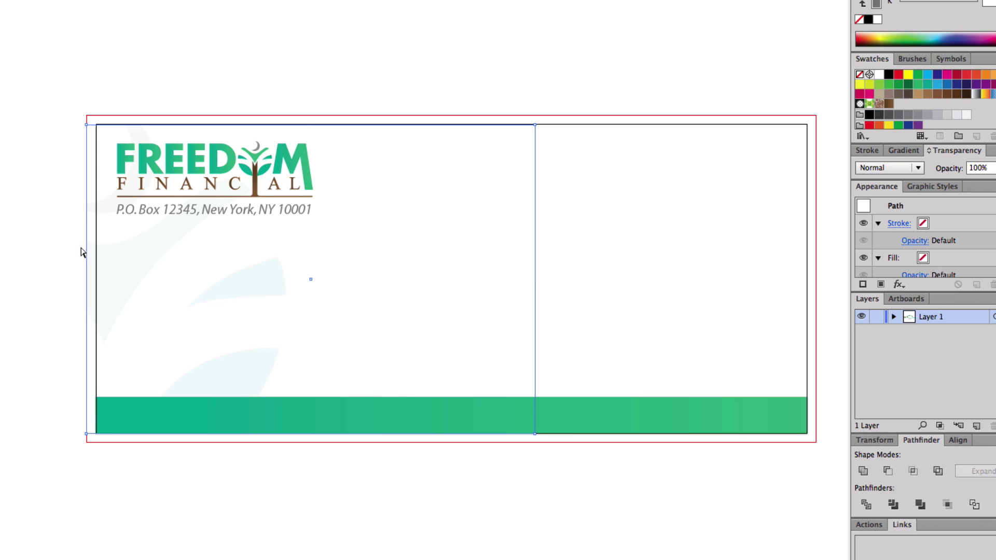
click(99, 431)
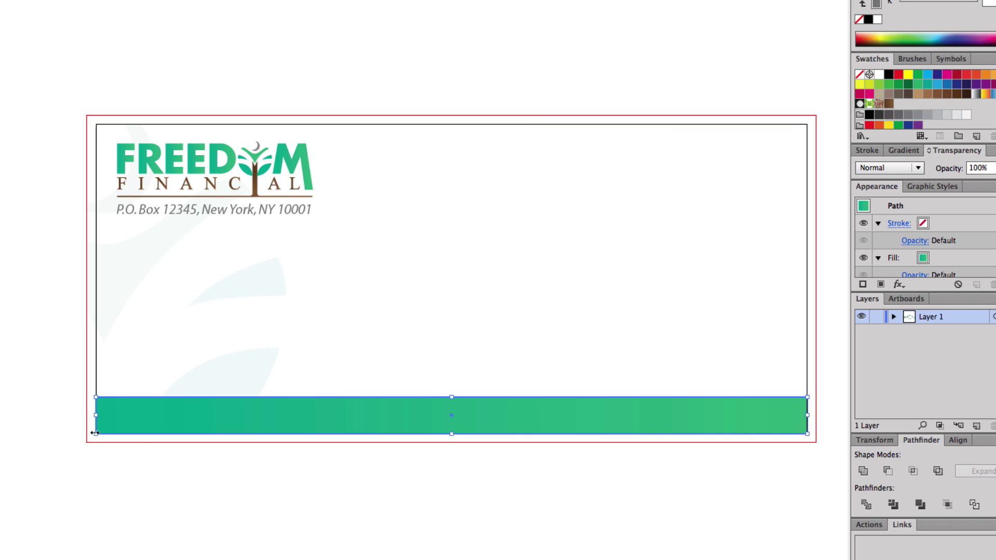
drag(95, 434, 87, 443)
key(super+z)
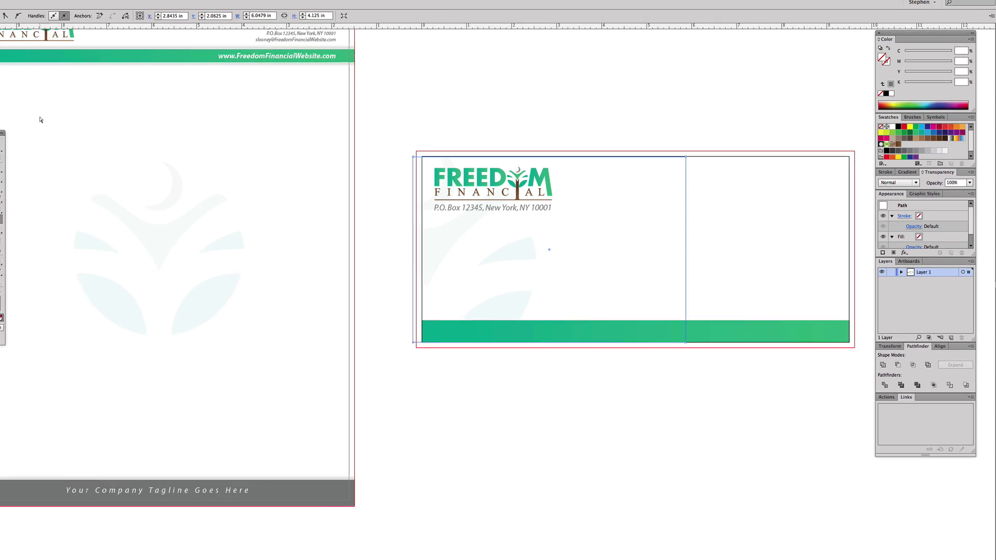
key(super+z)
key(super+z)
key(super+z)
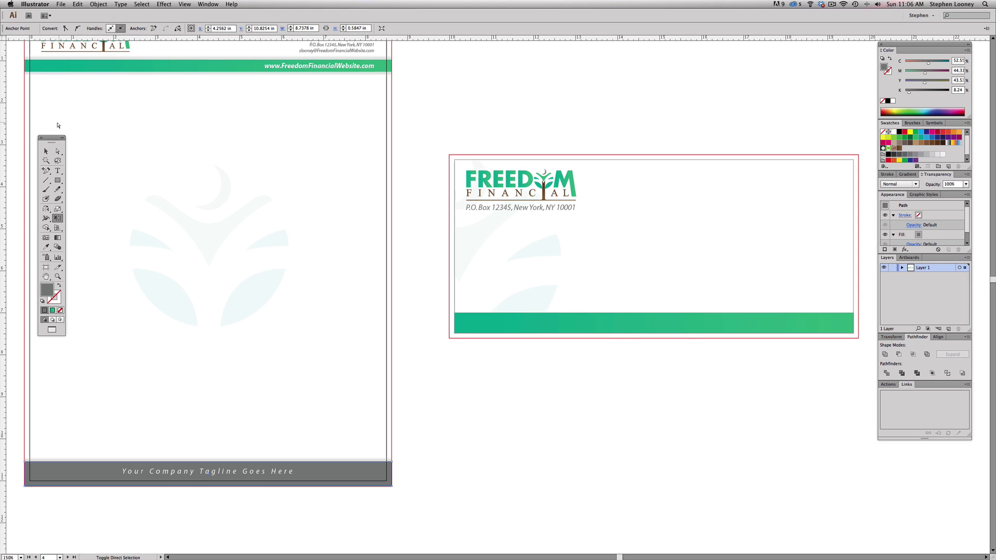
- Clear the selection and zoom out so every stationery artboard fits in view
click(45, 151)
click(449, 140)
key(super+minus)
key(super+minus)
key(super+minus)
key(super+minus)
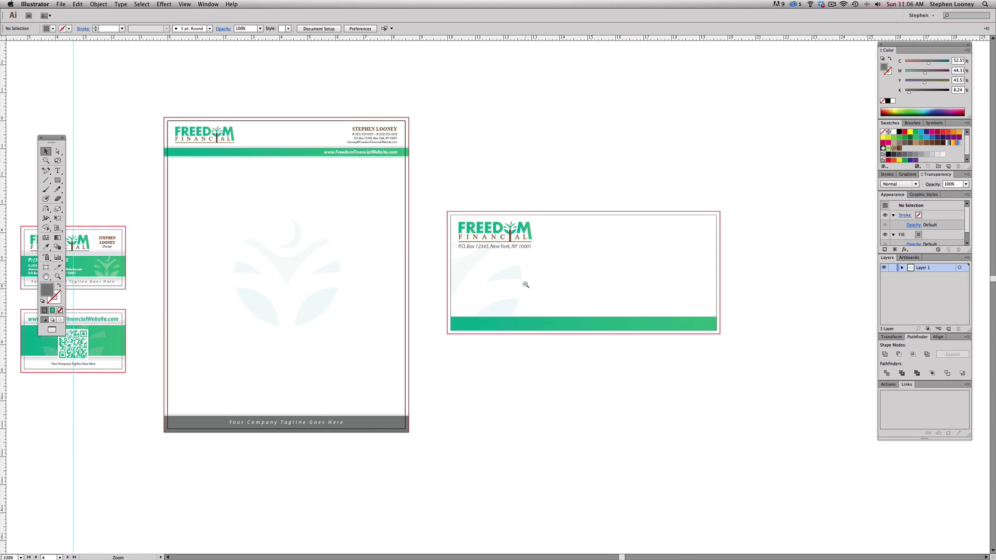
drag(129, 233, 540, 409)
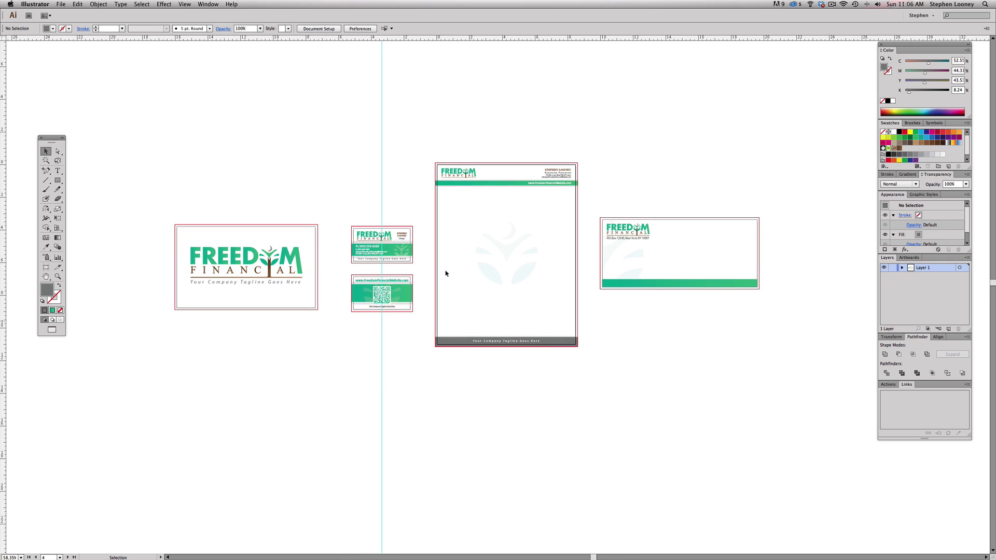
key(super+plus)
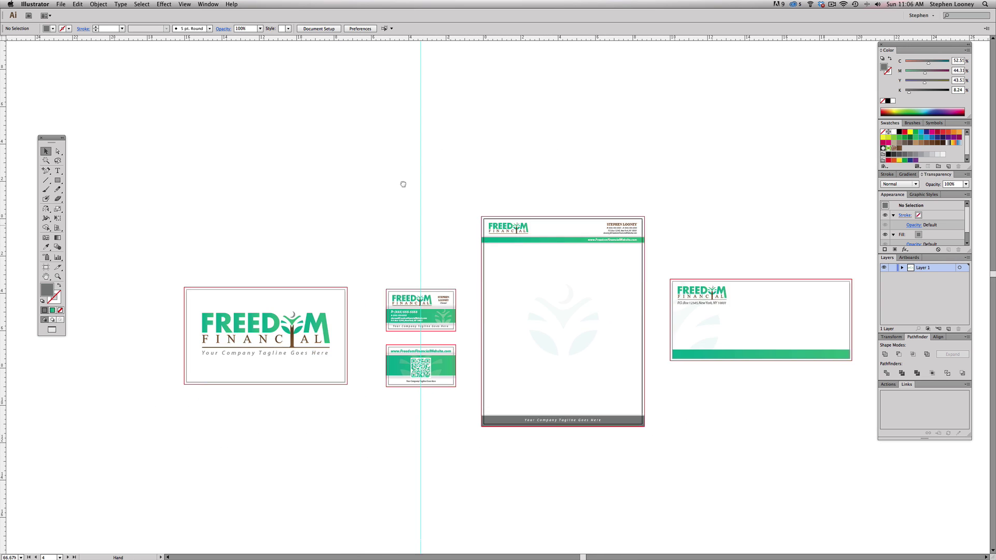
key(super+plus)
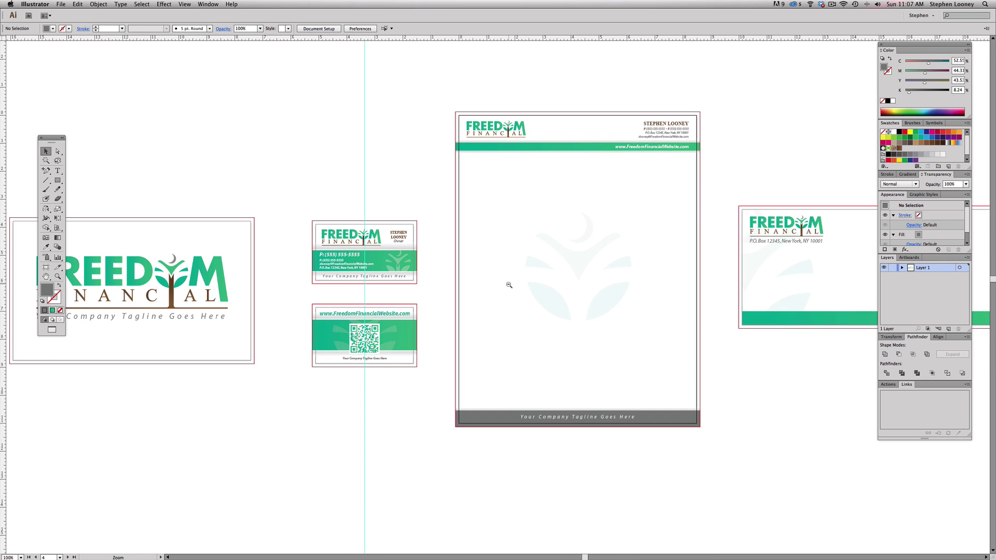
key(super+minus)
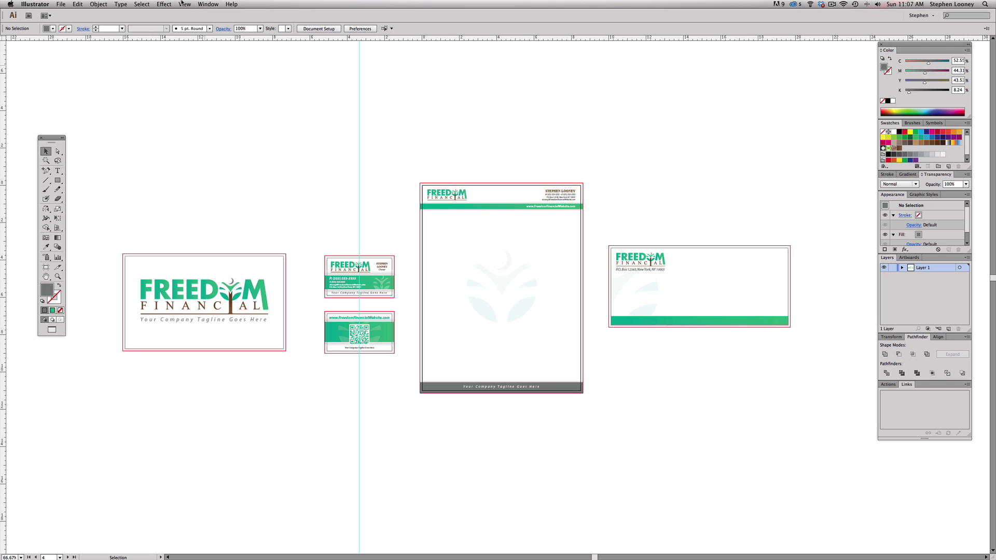
- Select all the artwork across every artboard with Cmd+A
click(61, 4)
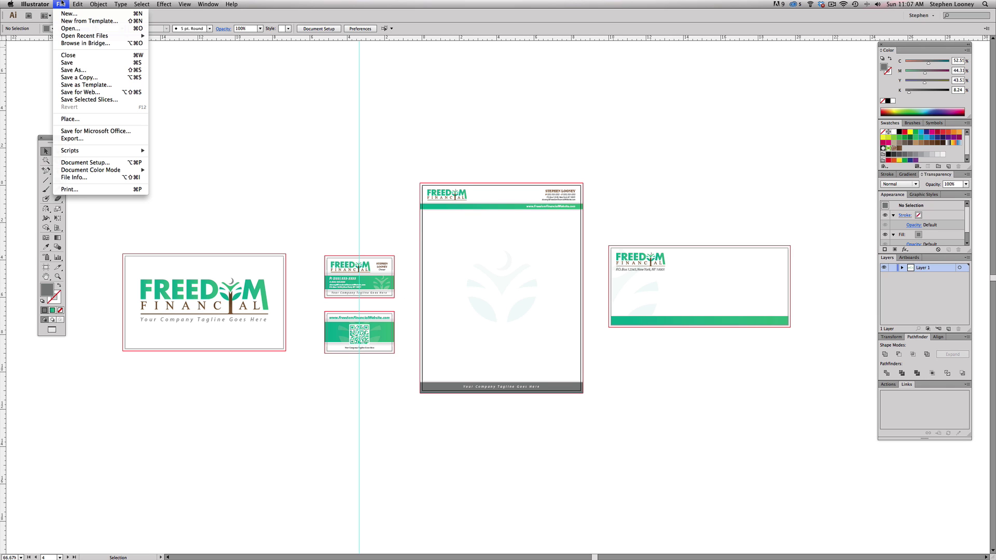
click(297, 179)
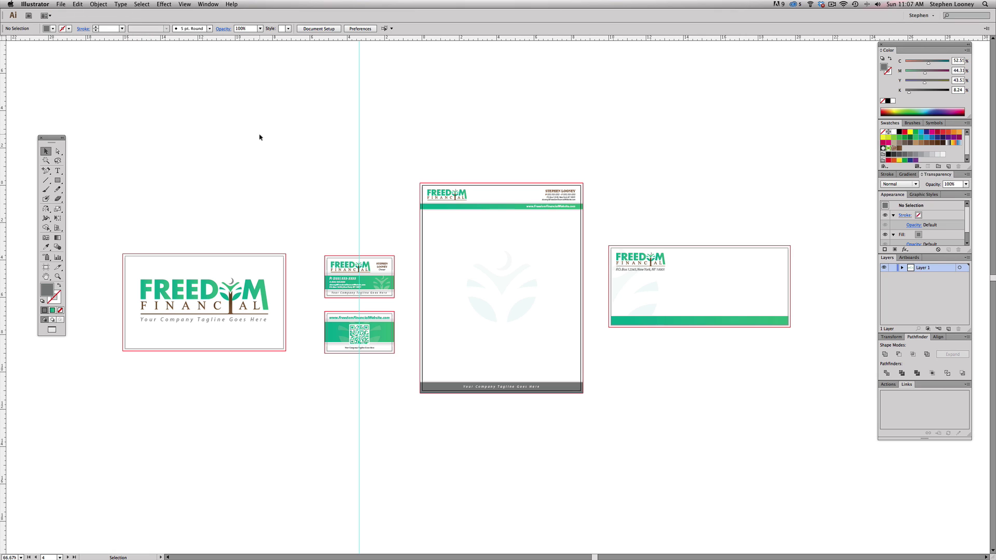
key(super)
click(99, 4)
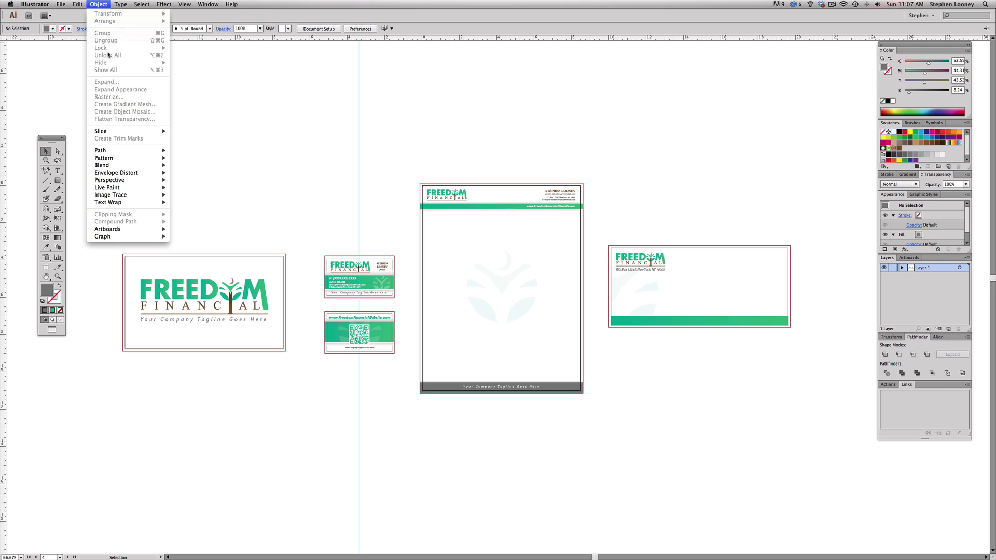
click(293, 88)
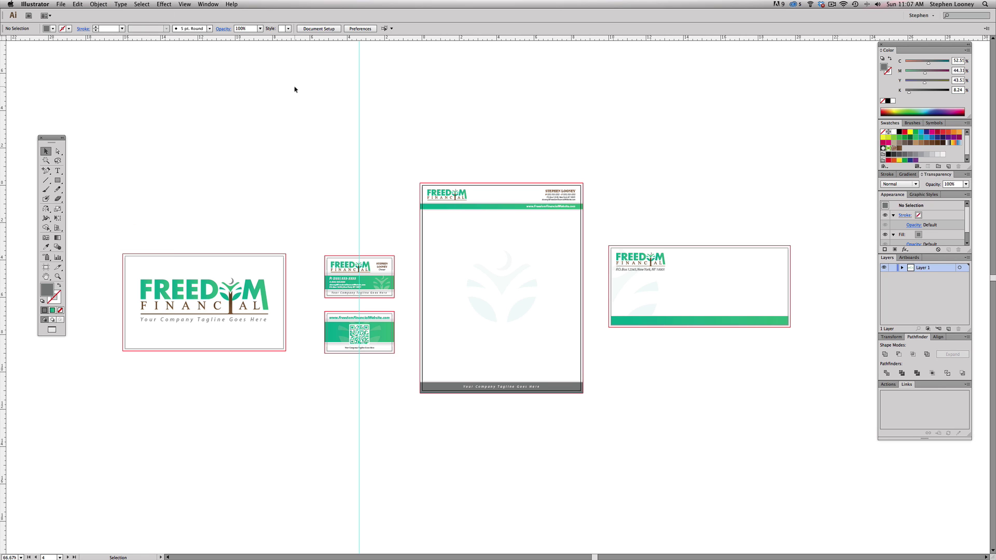
key(super)
key(super+a)
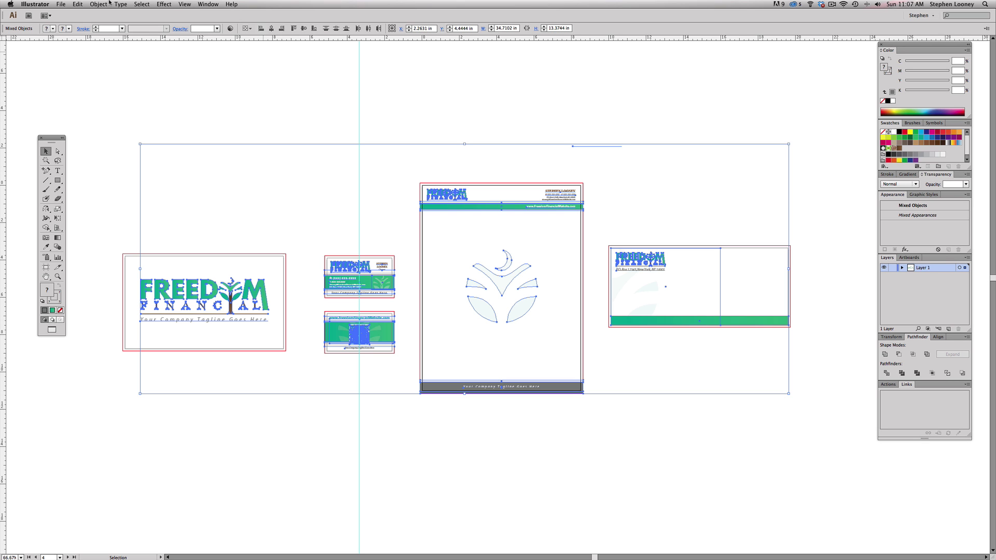
- Rasterize all the artwork at High (300 ppi) CMYK with a white background
click(108, 3)
click(114, 99)
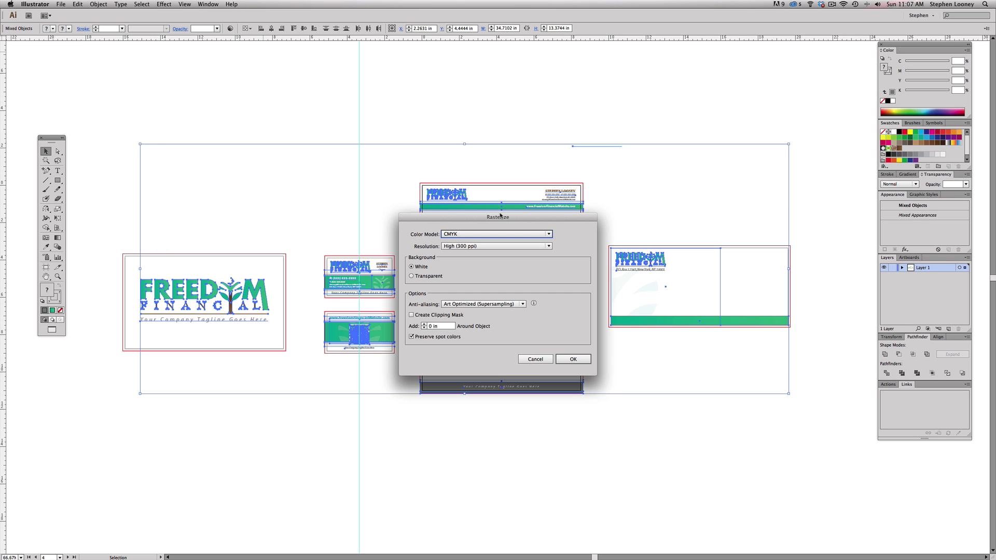
click(573, 359)
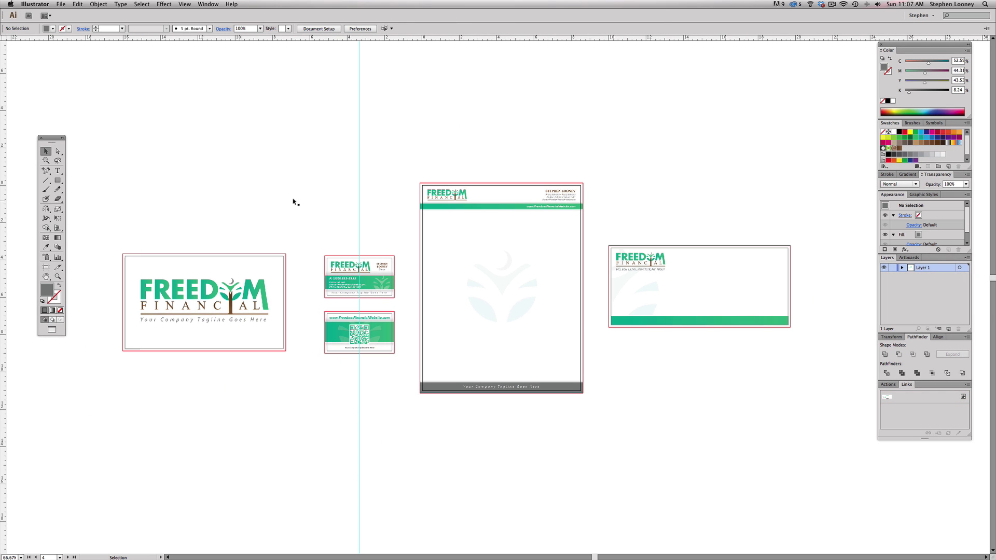
- Save all artboards as Branding Package Test in Adobe PDF format on the Desktop
click(194, 298)
click(115, 45)
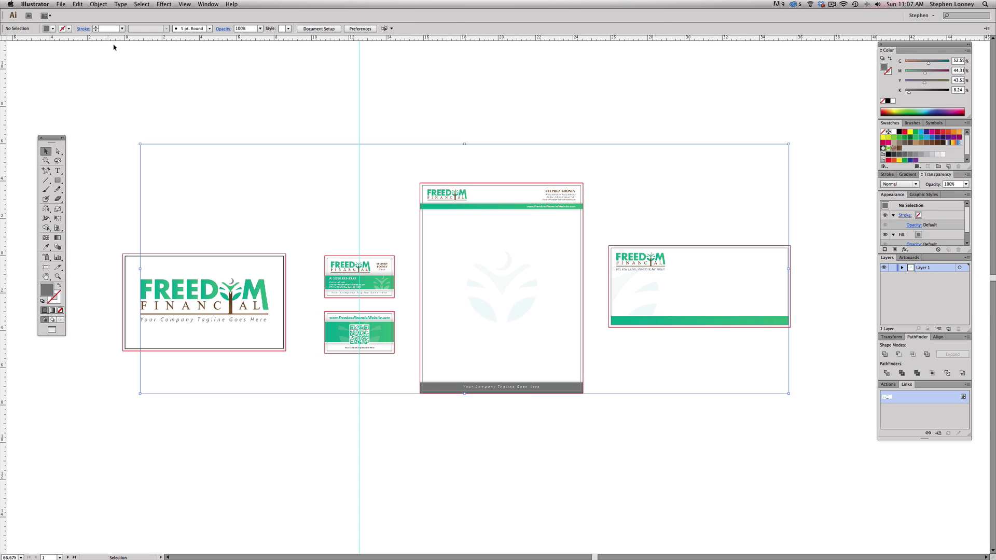
click(61, 5)
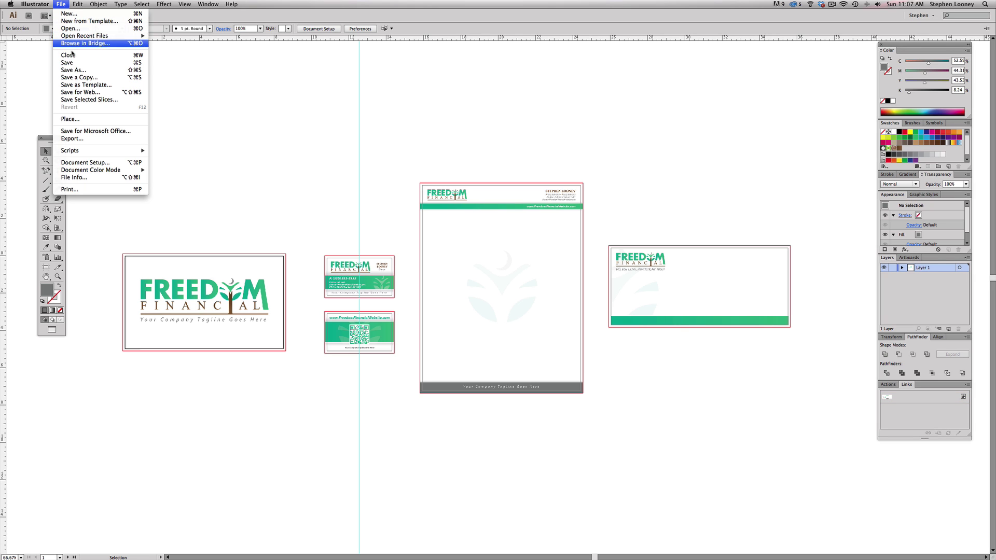
click(76, 72)
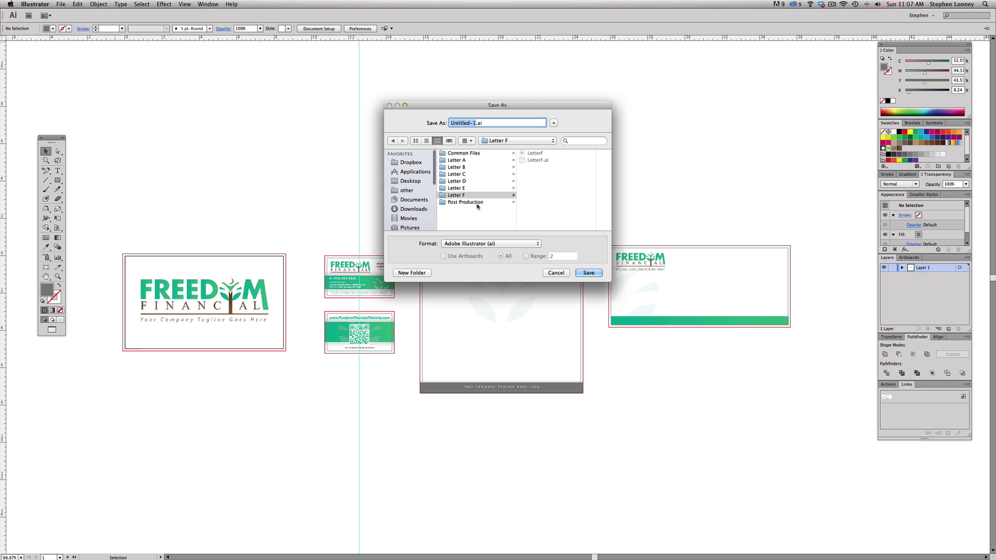
text(Branding Package)
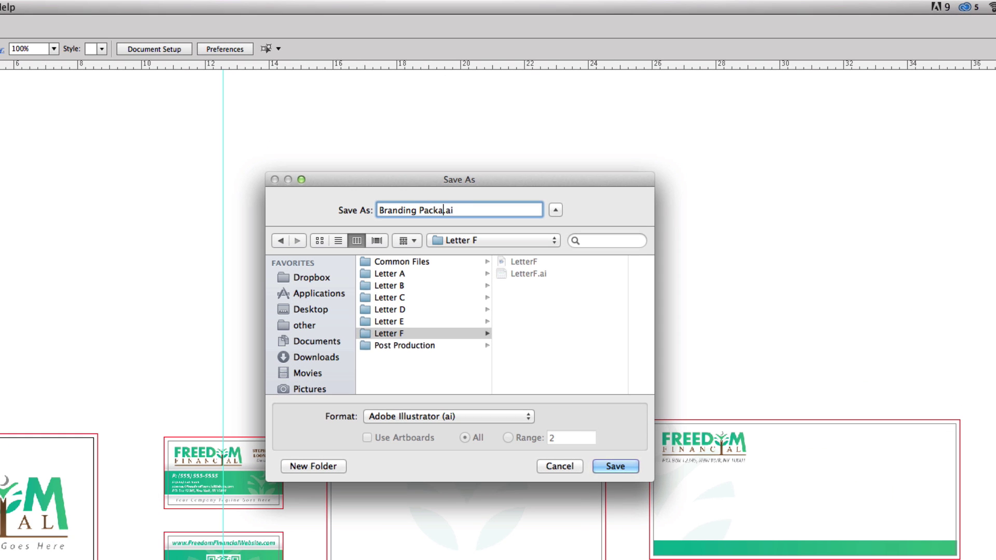
text( Test)
click(311, 309)
click(415, 417)
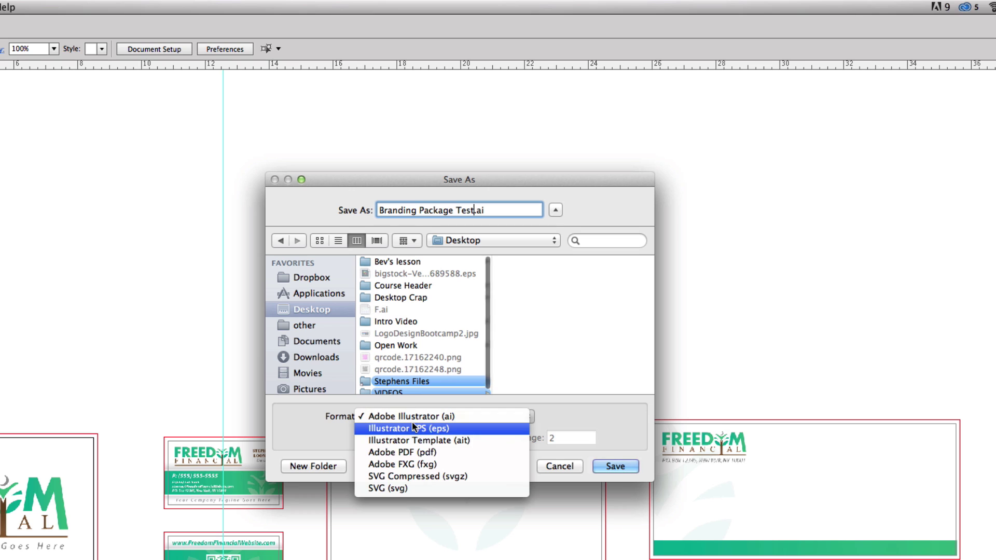
click(417, 452)
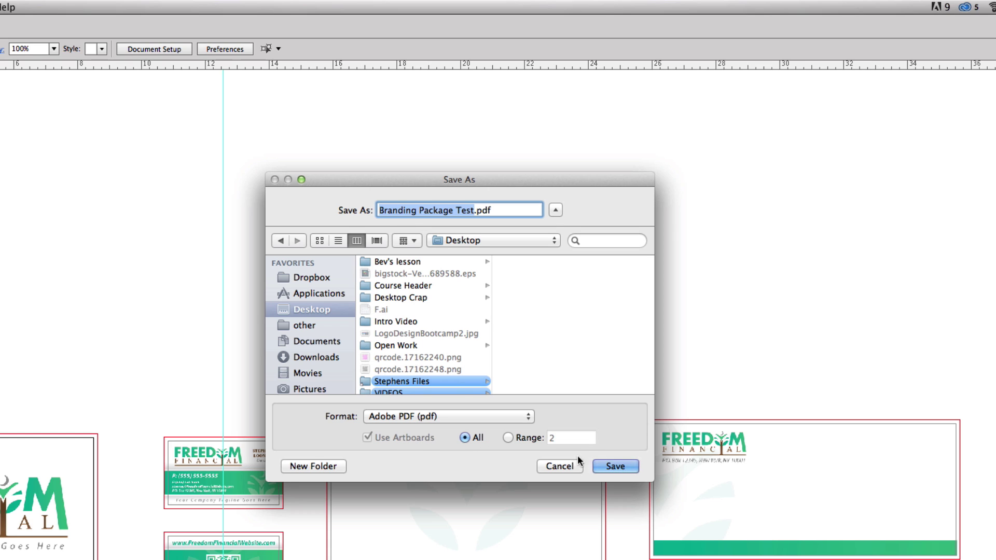
click(614, 466)
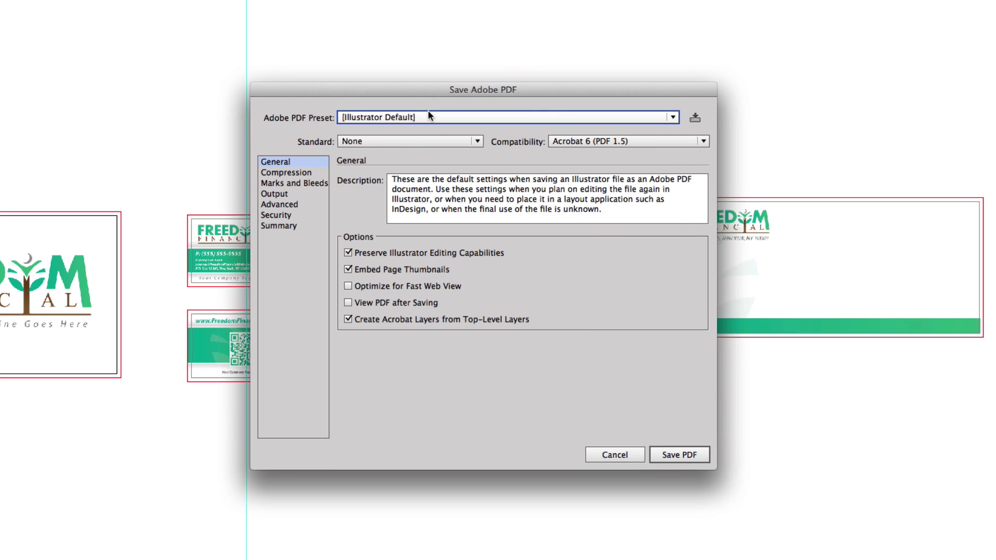
- Use the [High Quality Print] preset without Illustrator editing capabilities and save the PDF
click(422, 116)
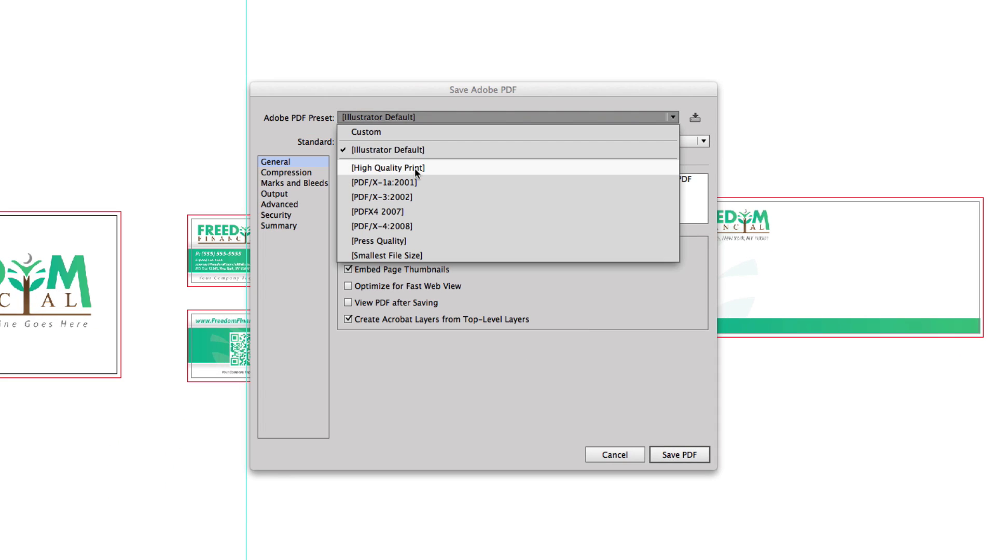
click(415, 167)
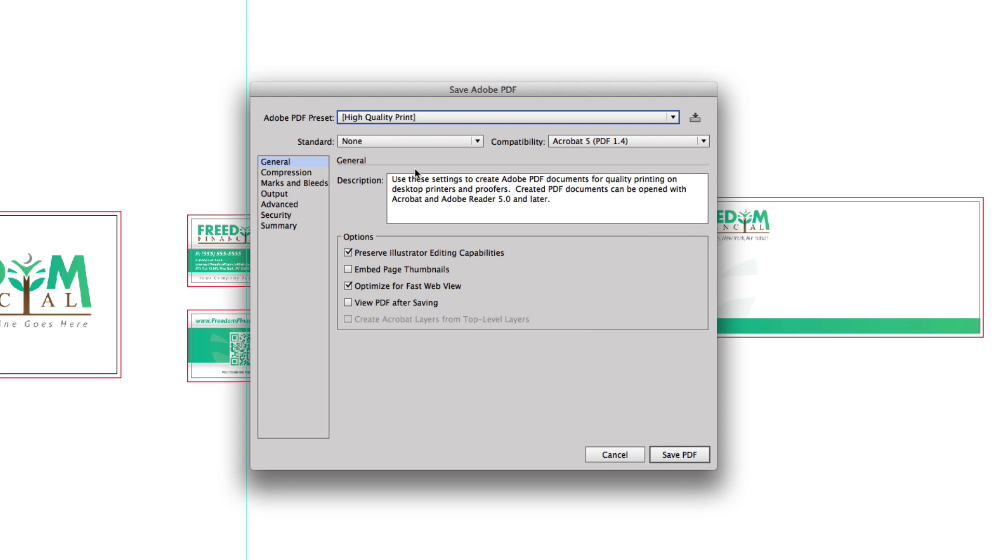
click(375, 253)
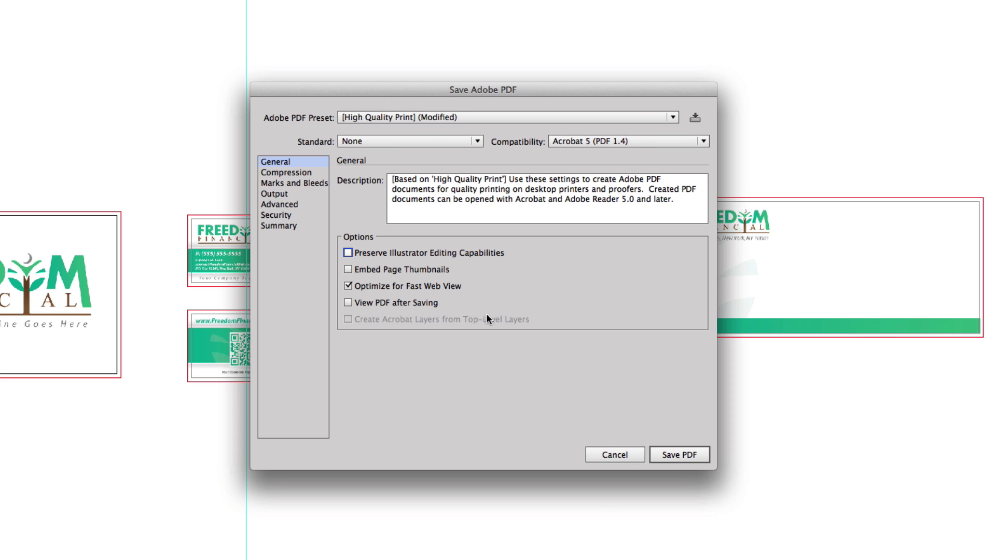
click(674, 459)
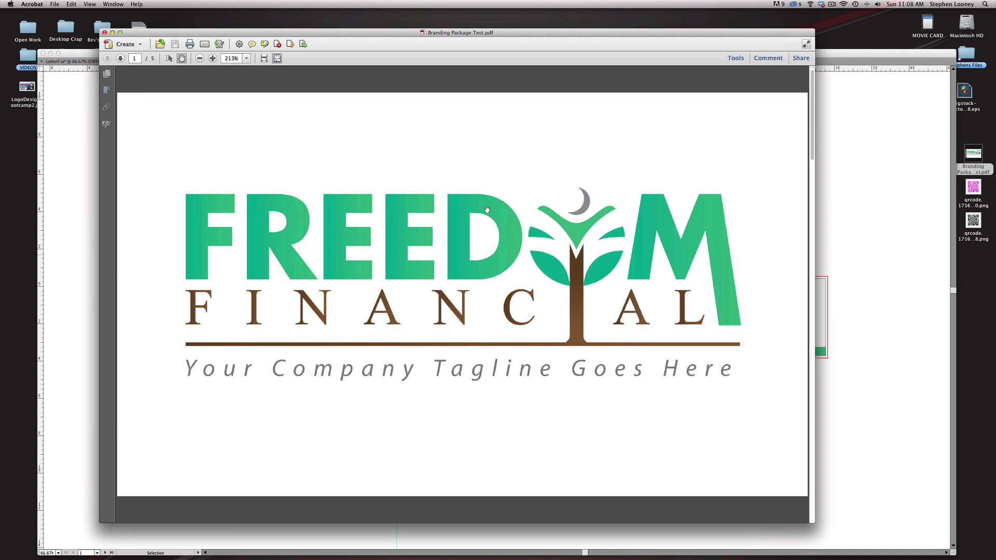
- Page through all five PDF pages, zoom out on the envelope, then close the PDF
scroll(487, 210, down, 10)
scroll(487, 210, down, 10)
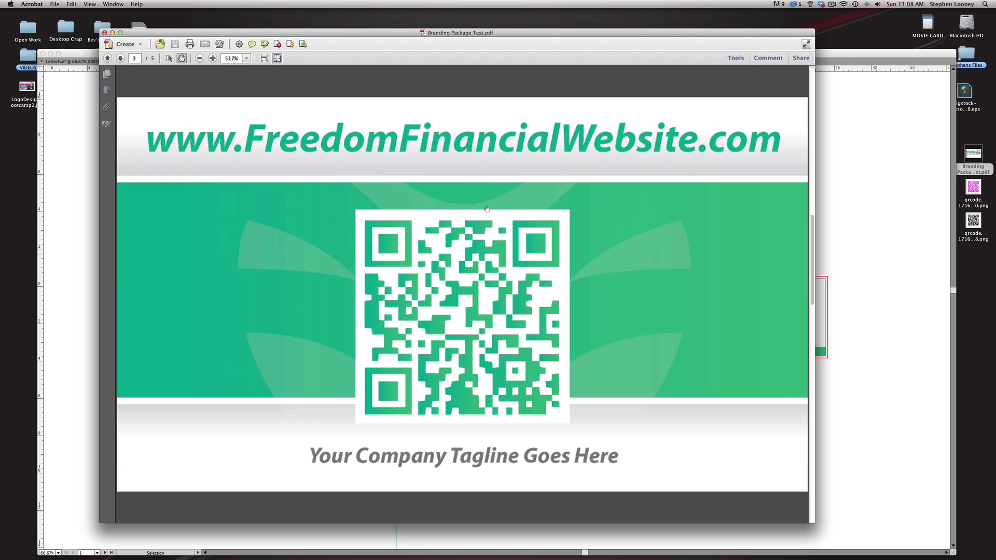
scroll(487, 209, down, 10)
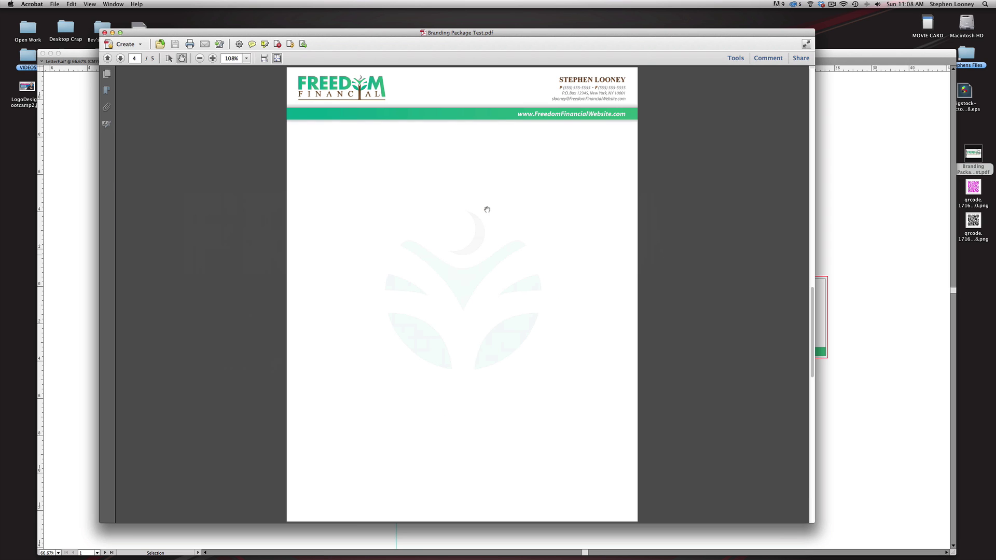
scroll(487, 210, down, 10)
alt+click(457, 281)
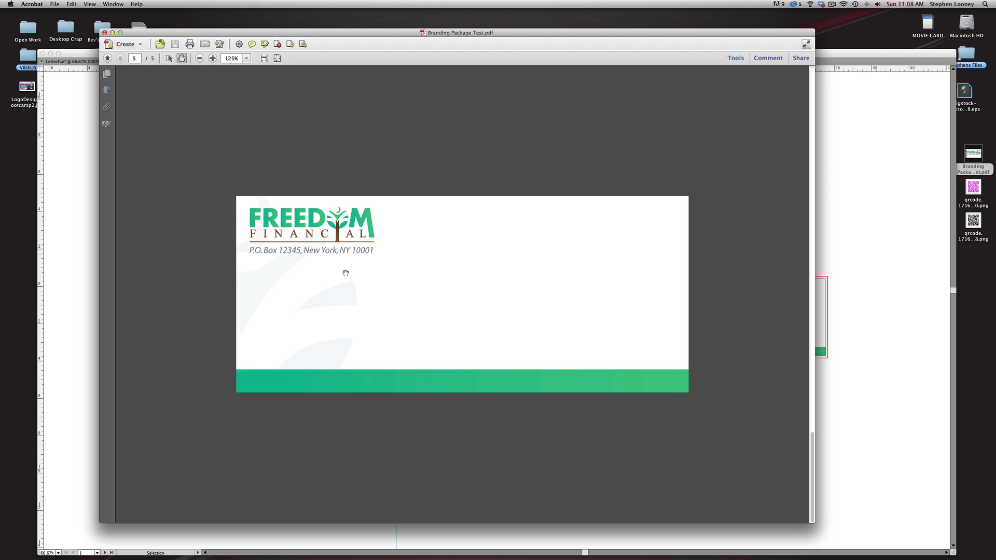
key(super+w)
click(289, 194)
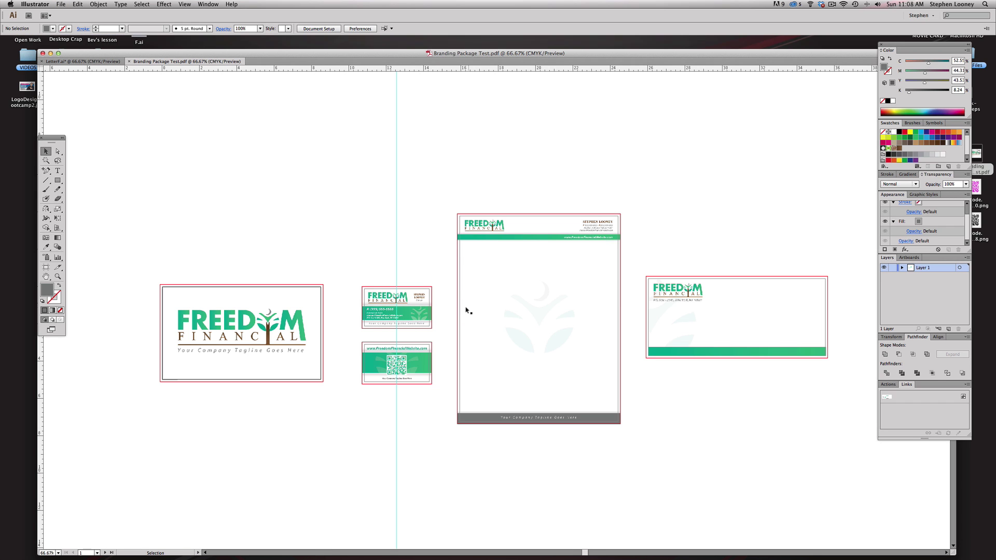
- Zoom into the artboards, select then deselect all artwork, and choose File > Save As
key(super+space)
drag(151, 177, 854, 444)
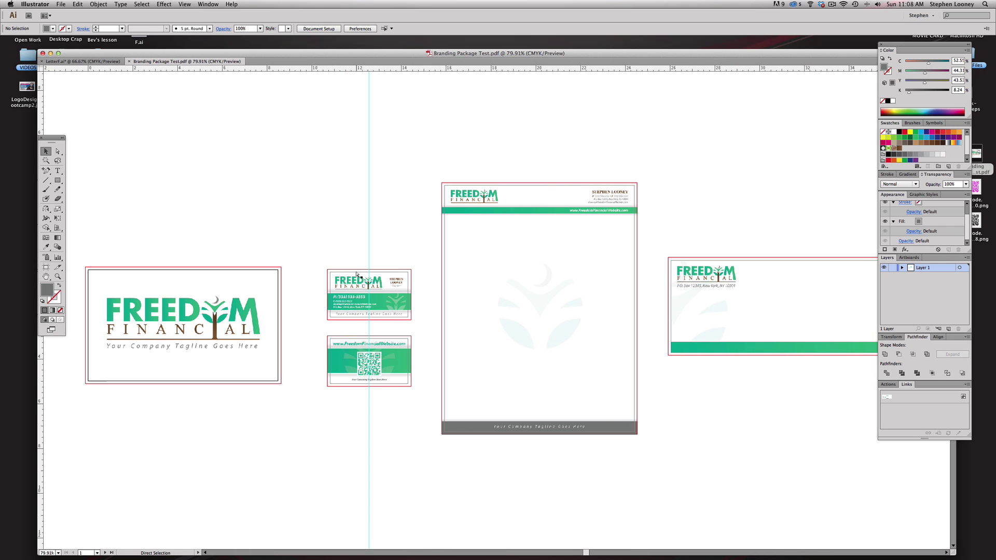
key(super+a)
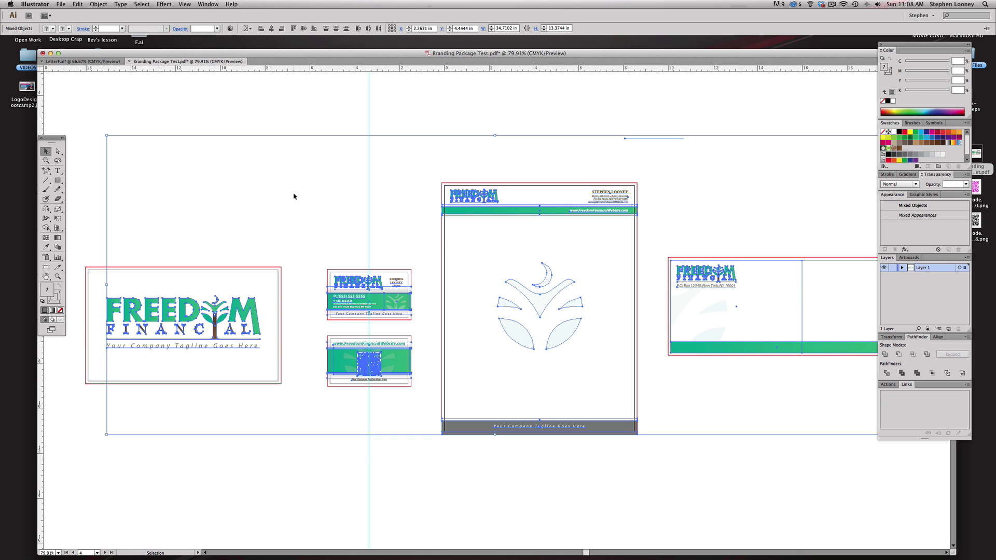
key(super+shift+a)
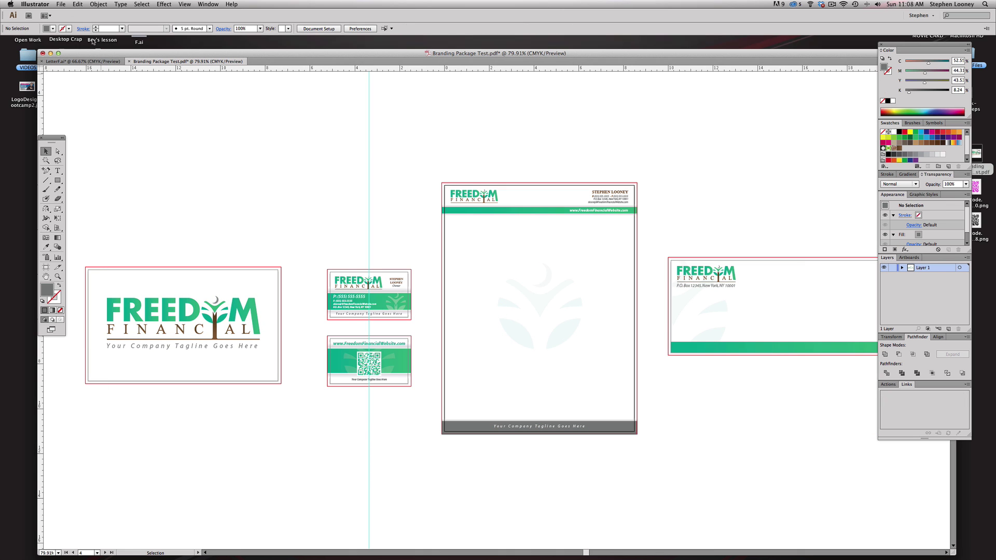
click(61, 4)
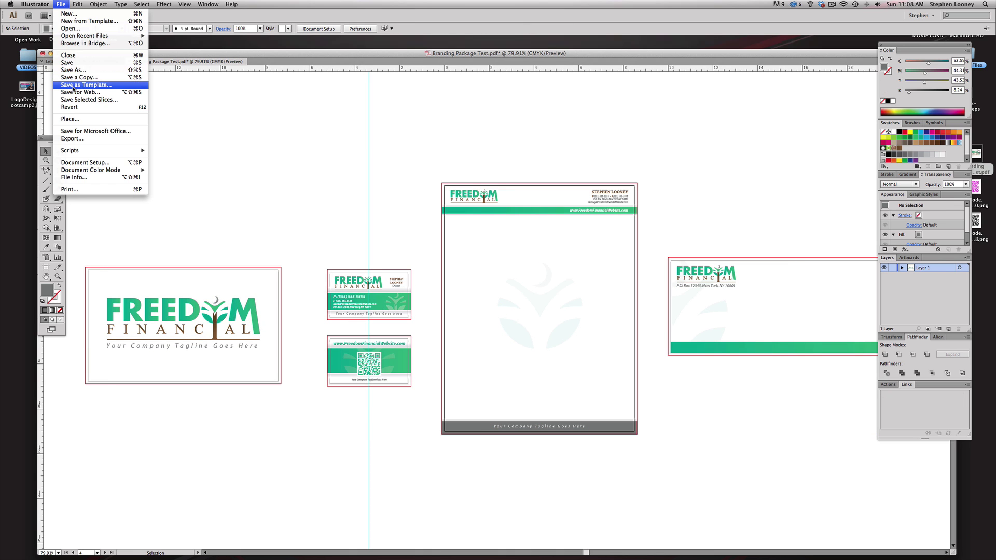
click(80, 71)
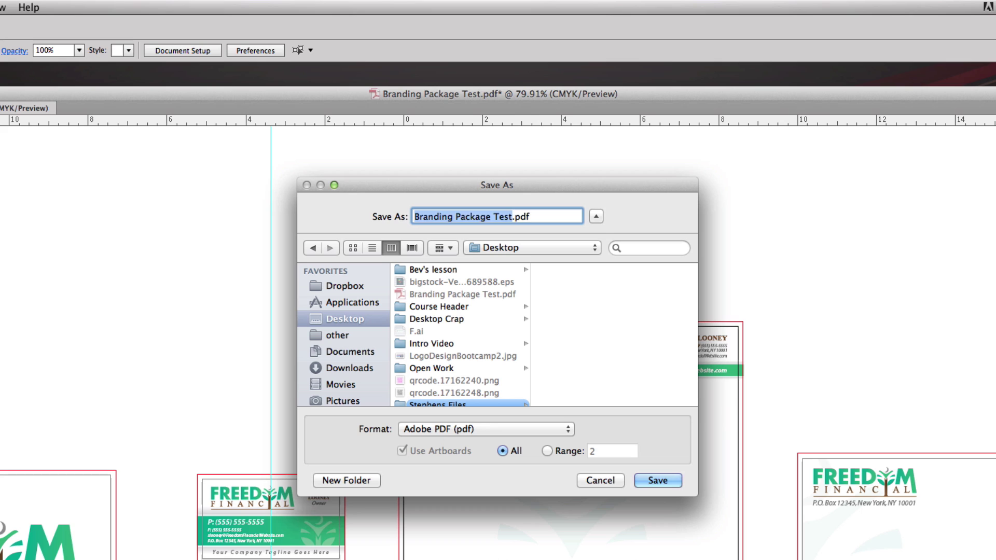
- Save as Business Card.pdf limited to the artboard range 2-3
text(Business Card)
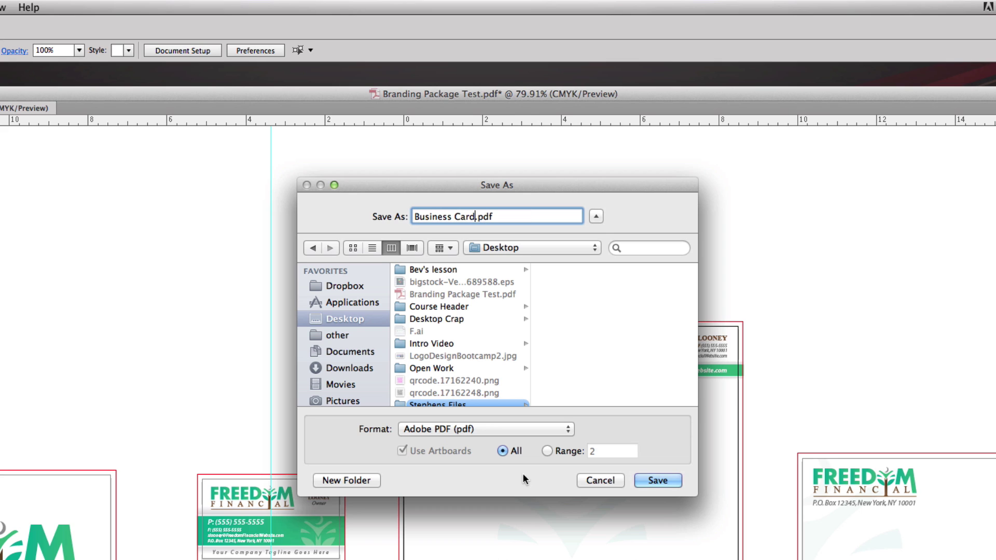
click(547, 451)
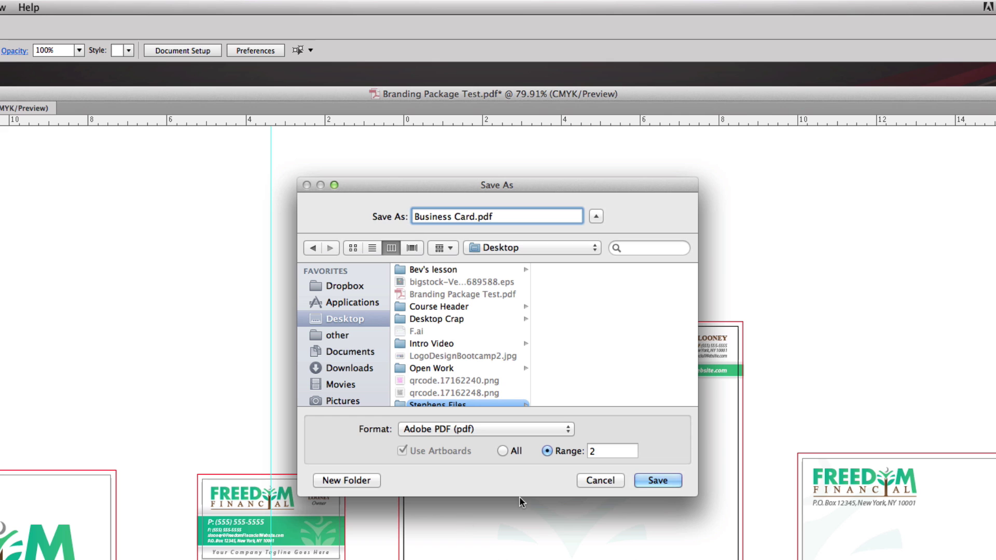
click(611, 452)
text(-3)
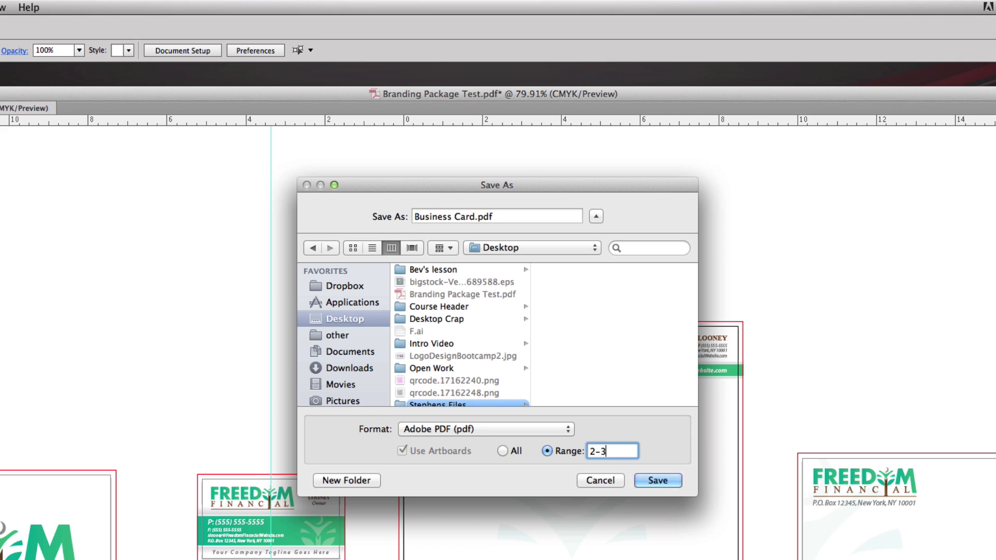
click(658, 480)
click(436, 351)
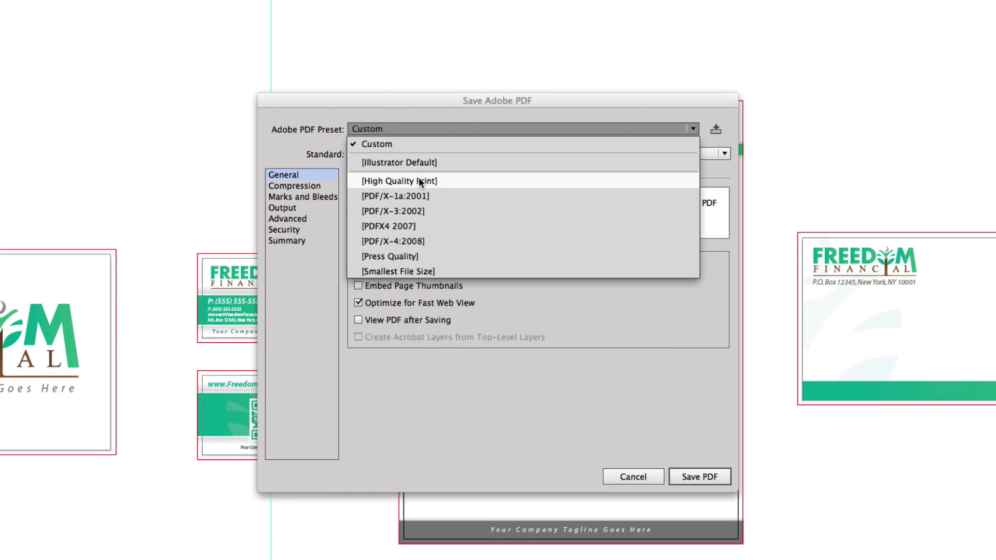
- Apply [High Quality Print] with trim marks and 0.125 in bleed on all sides, then save
click(418, 177)
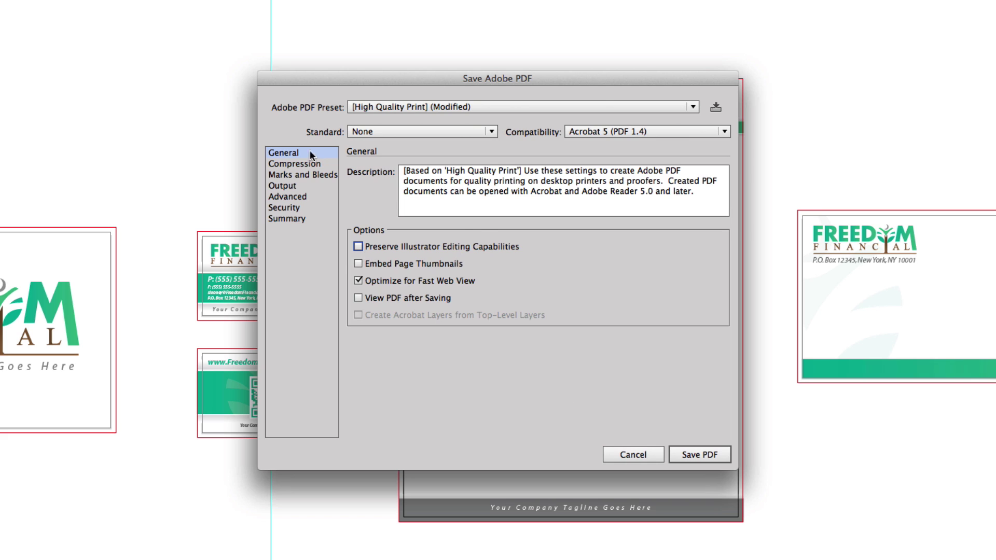
click(305, 175)
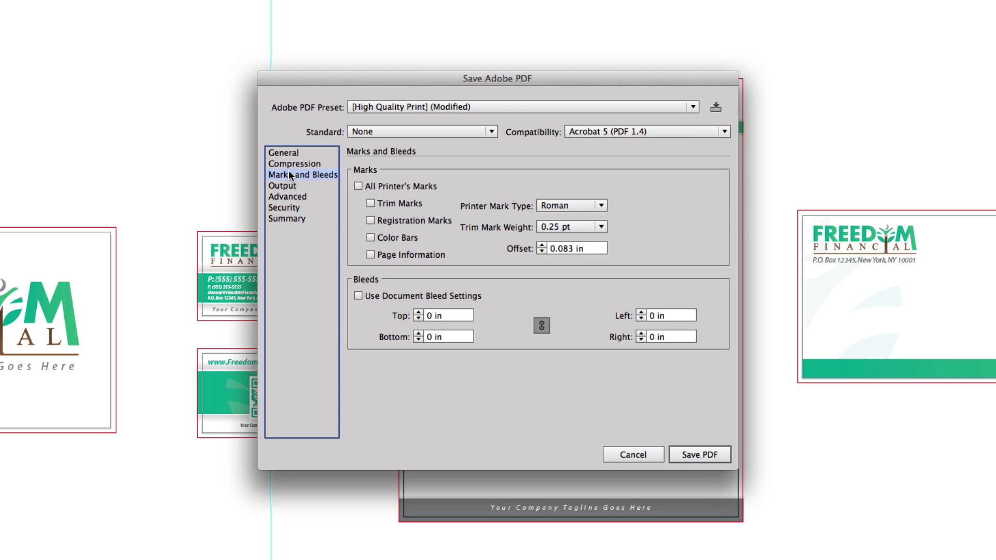
click(371, 204)
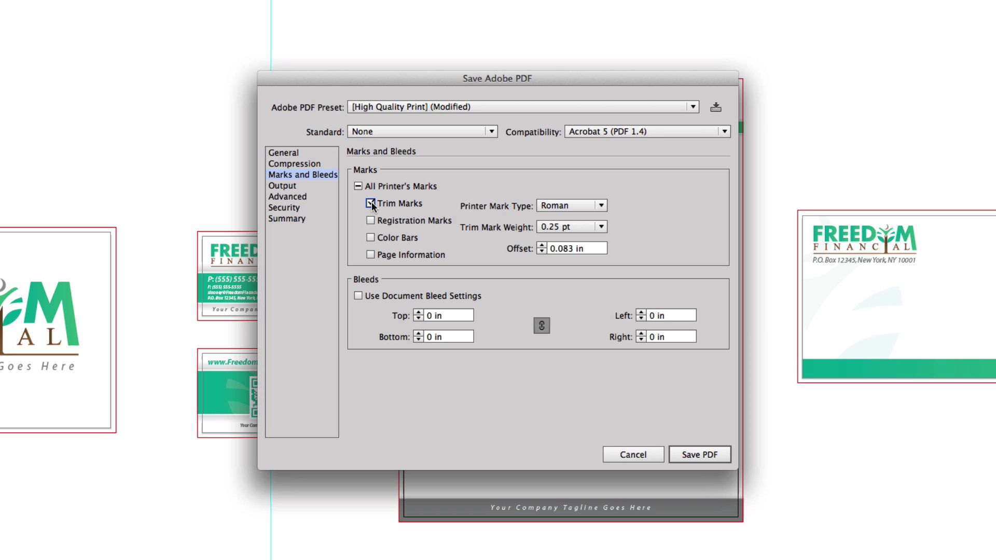
click(418, 313)
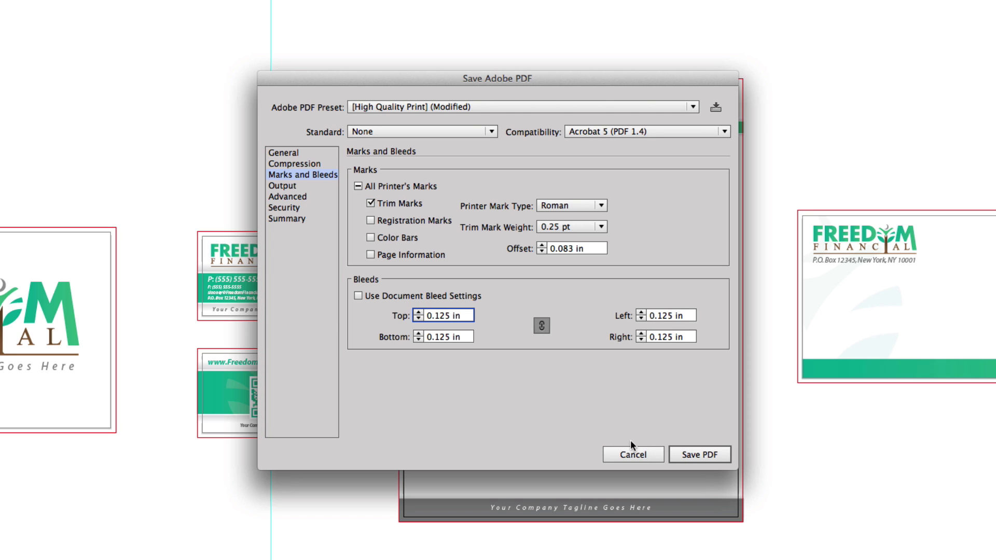
click(683, 453)
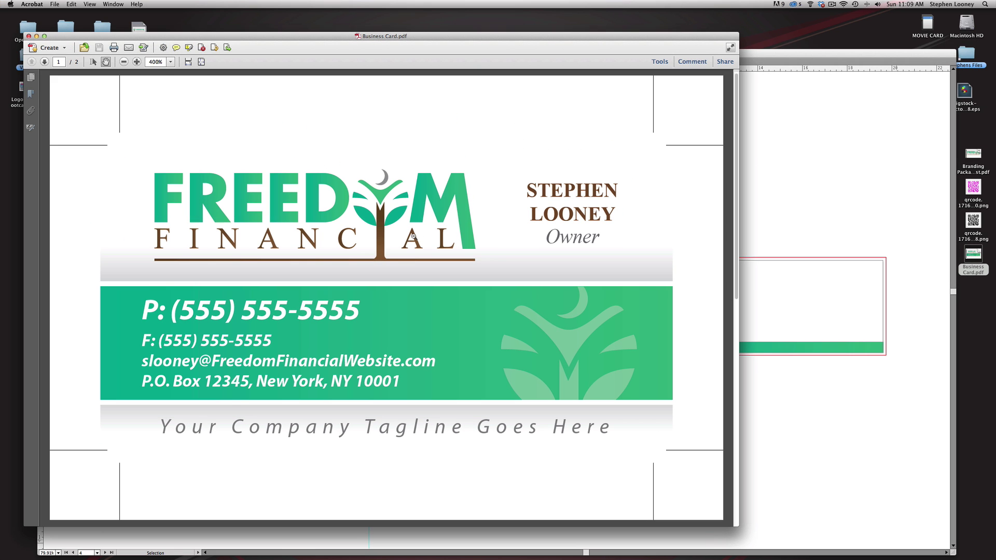
- Scroll to page 2 of Business Card.pdf in Acrobat
scroll(410, 232, down, 2)
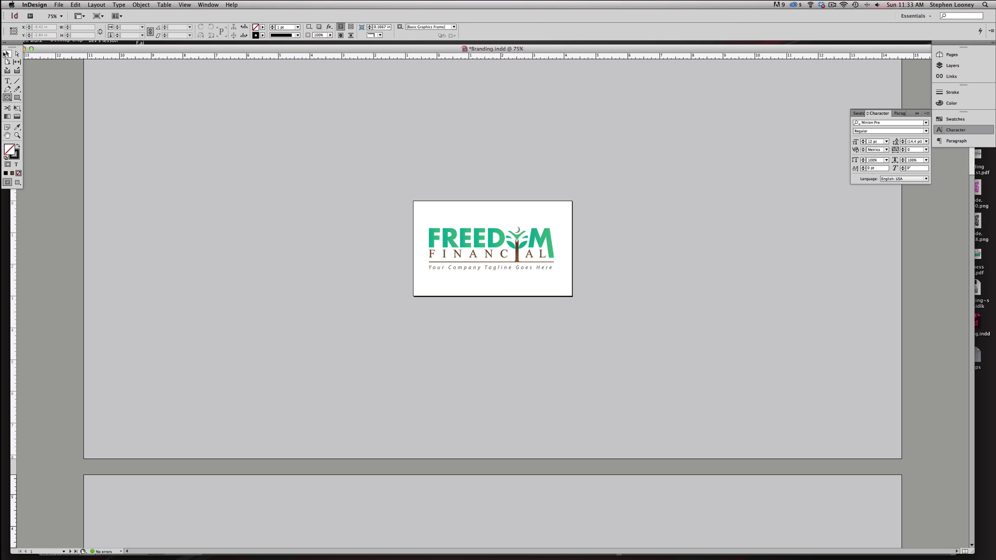
- Switch to the Selection tool and choose File > New > Document
click(4, 54)
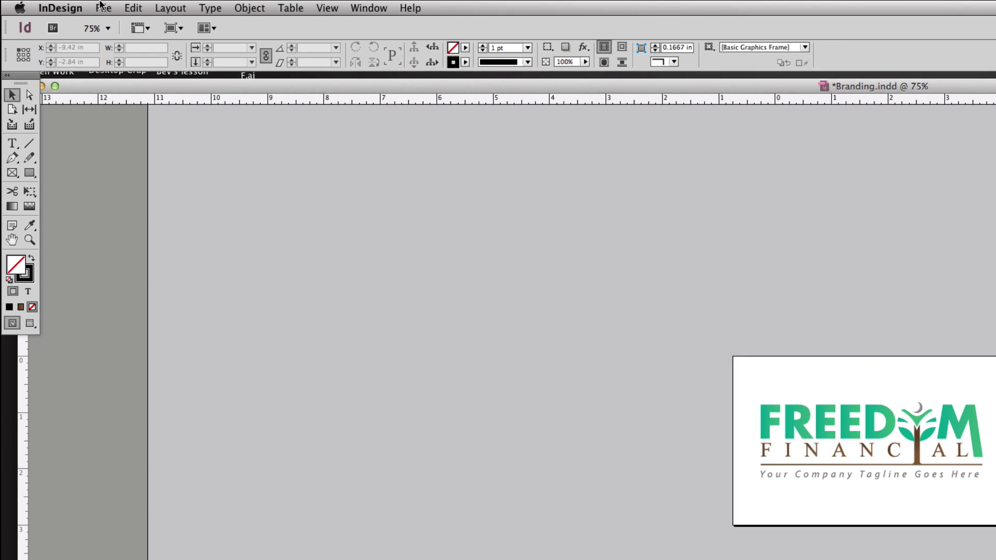
click(58, 5)
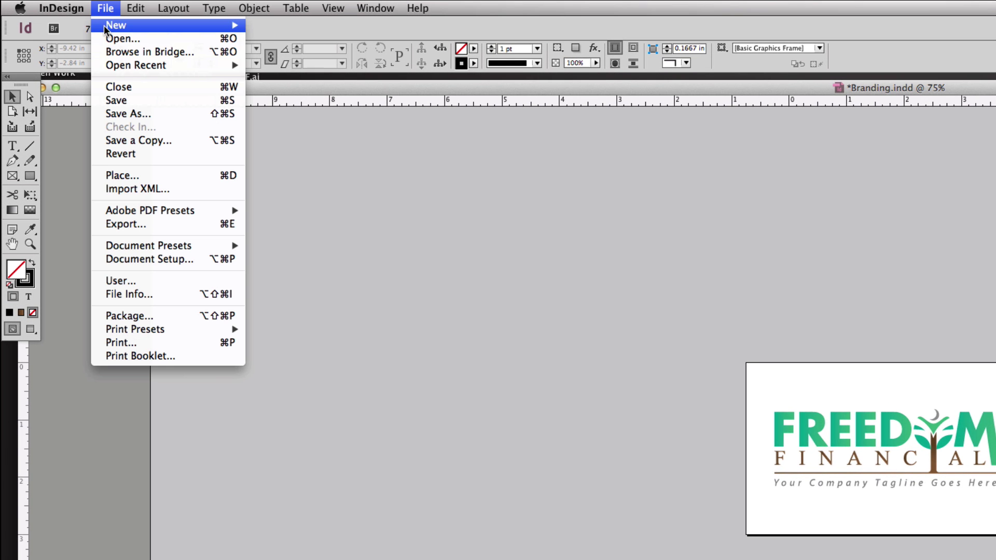
mouse_move(114, 15)
click(285, 29)
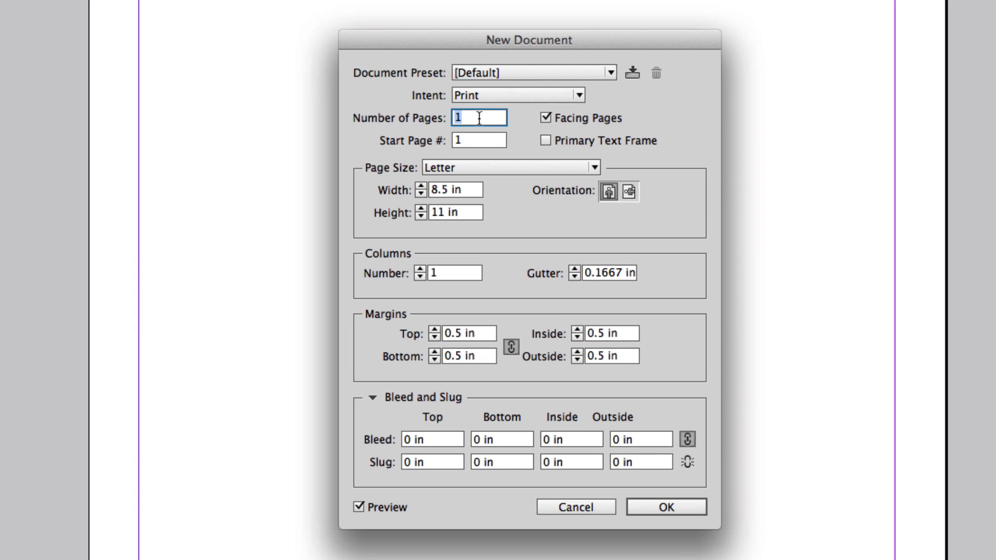
- Set 5 pages, no facing pages, 0.125 in margins and 0.125 in bleed, then create the document
text(5)
click(545, 118)
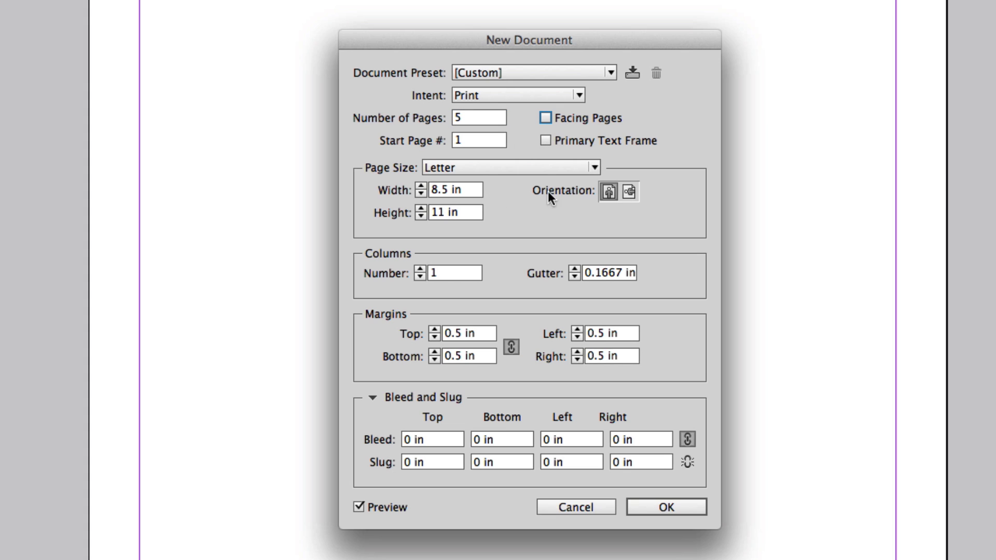
click(432, 339)
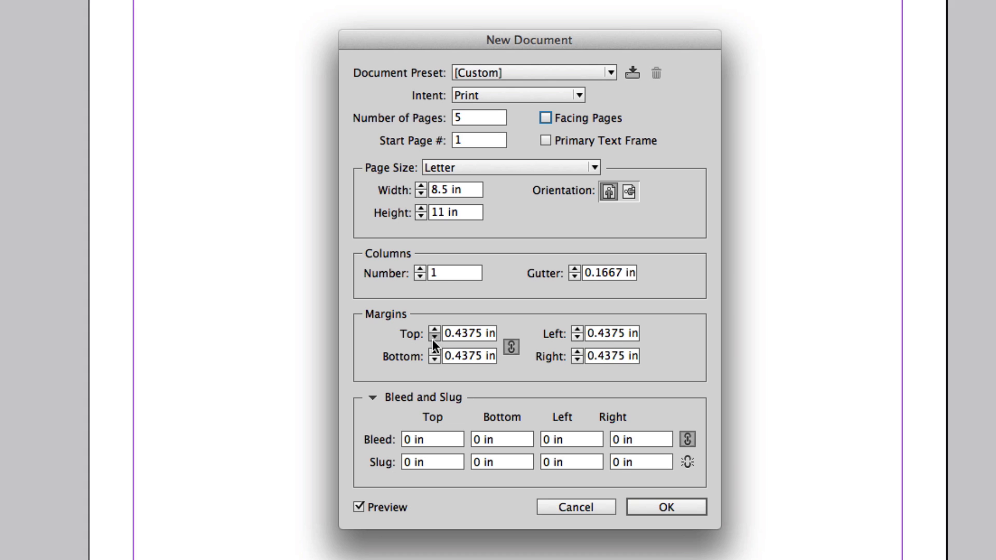
click(432, 340)
click(432, 339)
click(432, 339)
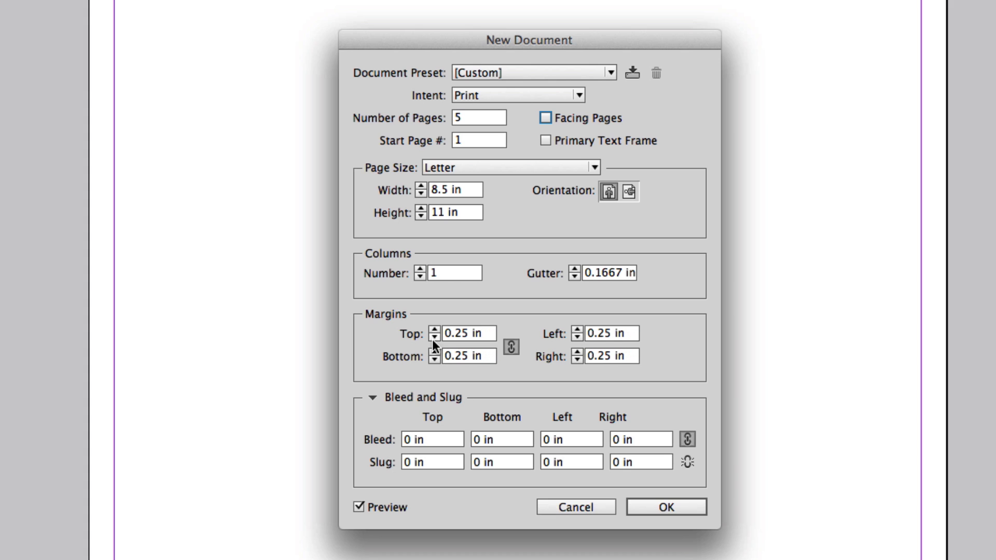
click(432, 340)
click(432, 339)
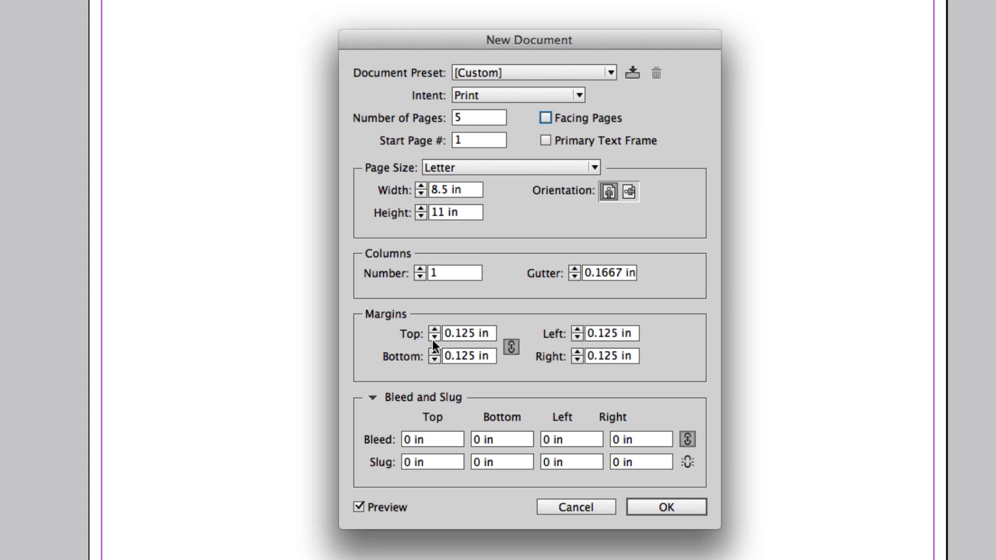
click(429, 438)
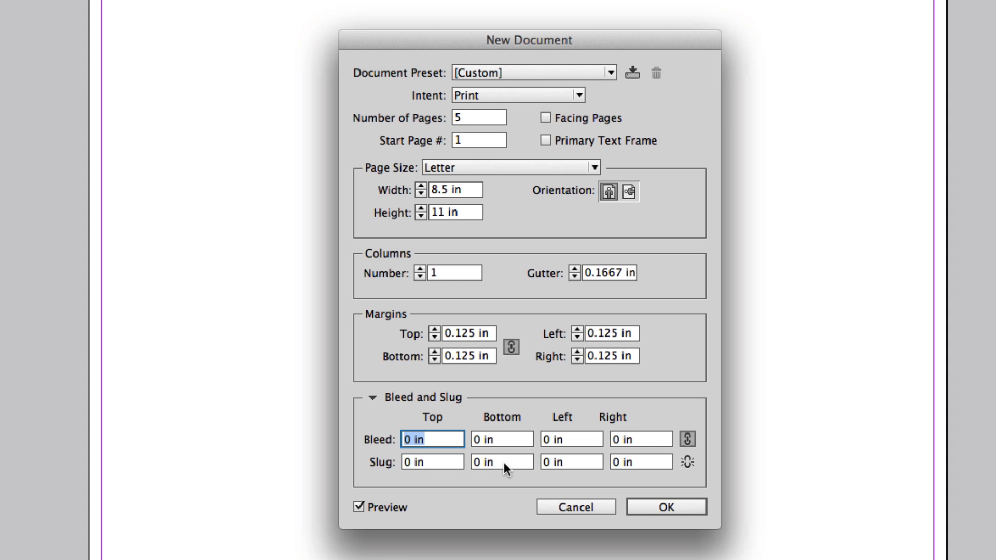
key(Up)
key(Up)
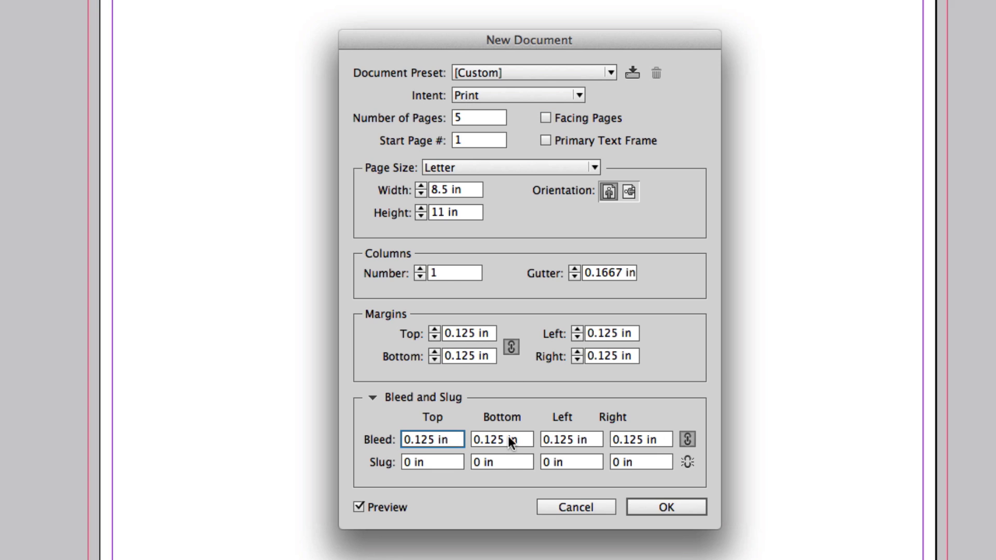
click(682, 508)
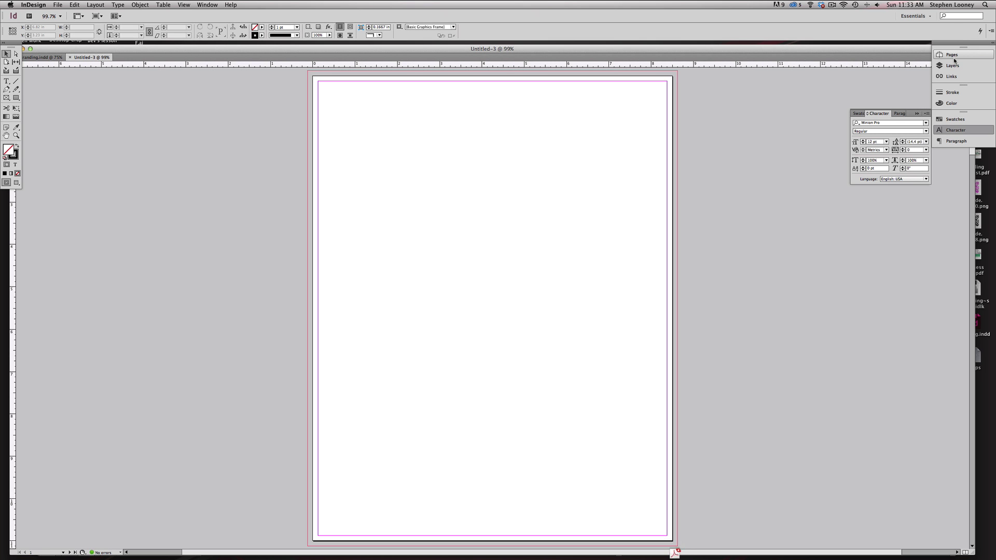
- Show the Pages panel, zoom in on page 1, and choose Custom from Edit Page Size
click(956, 56)
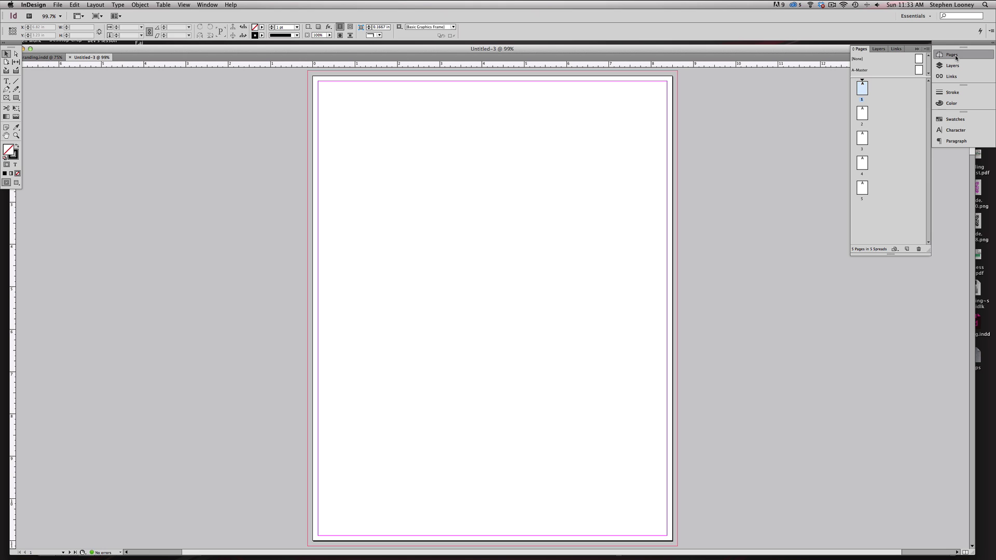
alt+super+click(558, 275)
alt+super+click(558, 275)
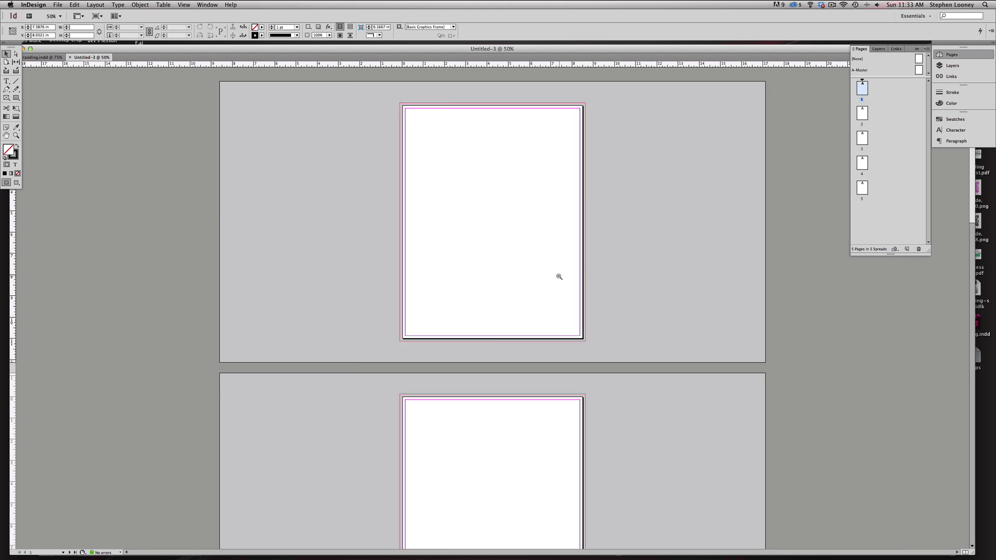
alt+super+click(558, 275)
alt+super+click(557, 275)
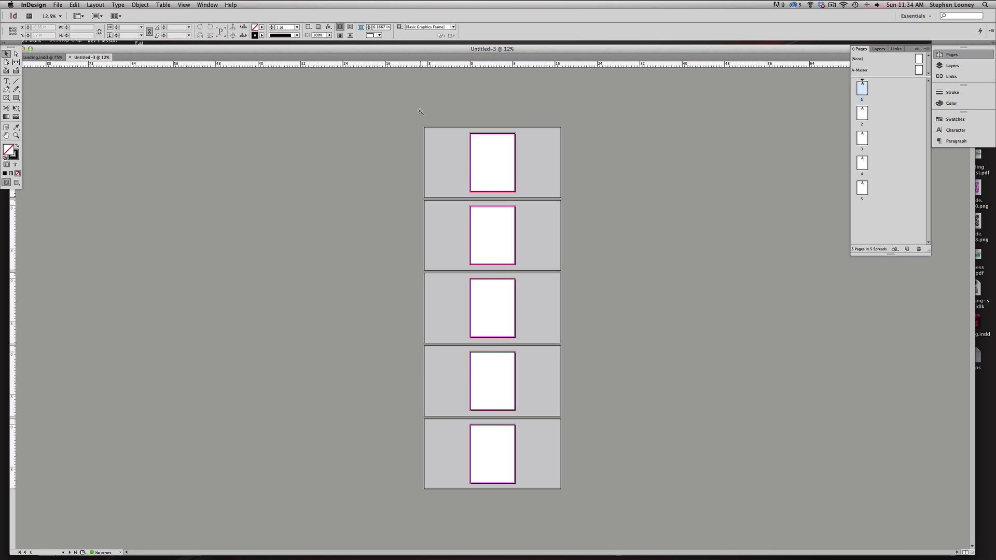
drag(421, 115, 605, 257)
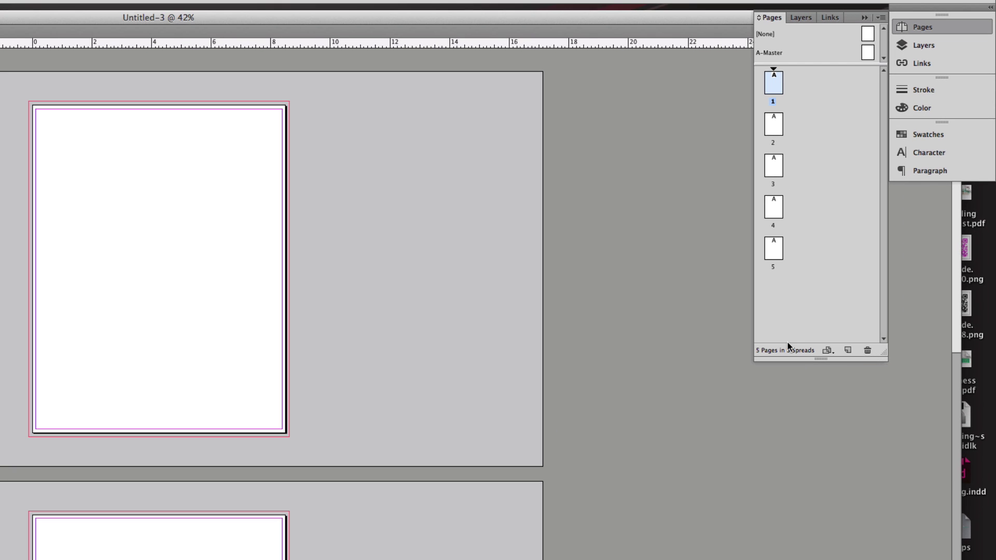
click(894, 249)
click(893, 534)
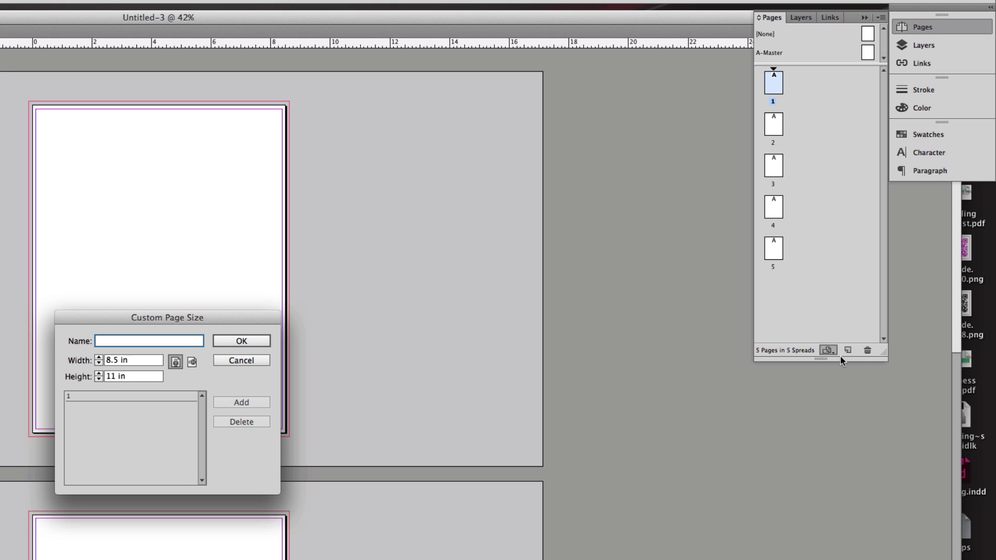
- Set page 1 to a custom 5 × 3 in page size
click(156, 365)
text(5)
key(Tab)
text(3)
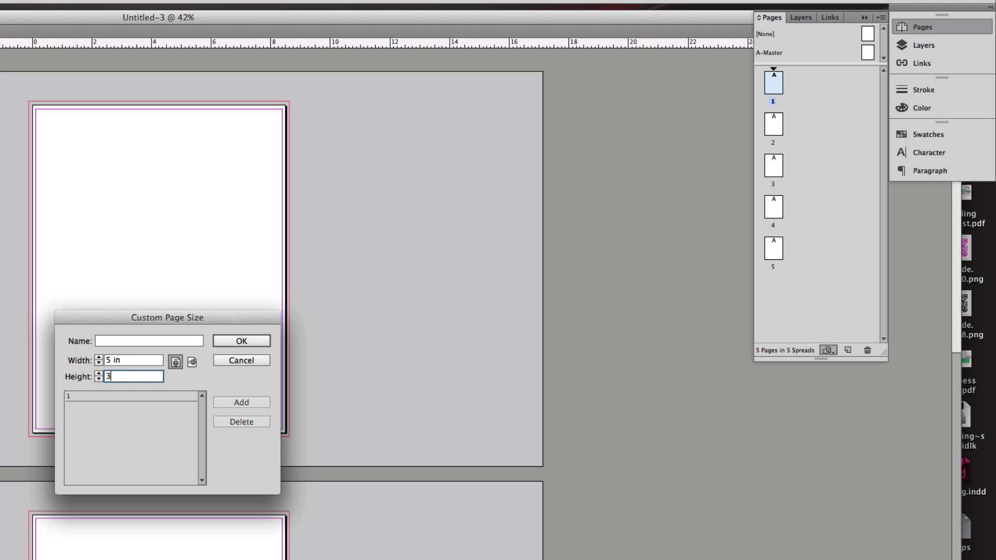
click(251, 340)
- Resize page 2 to a custom 3.5 × 2 in business-card size
click(774, 124)
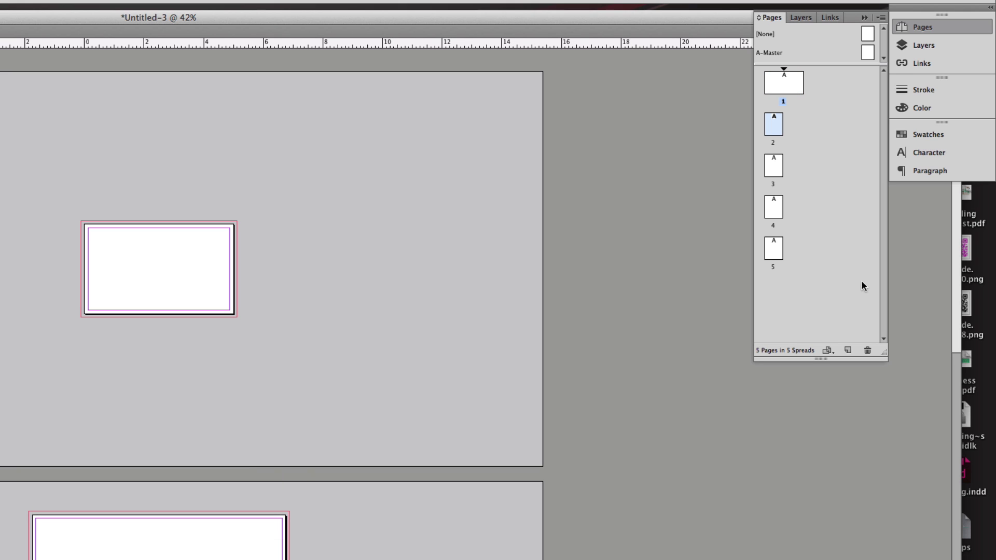
click(828, 351)
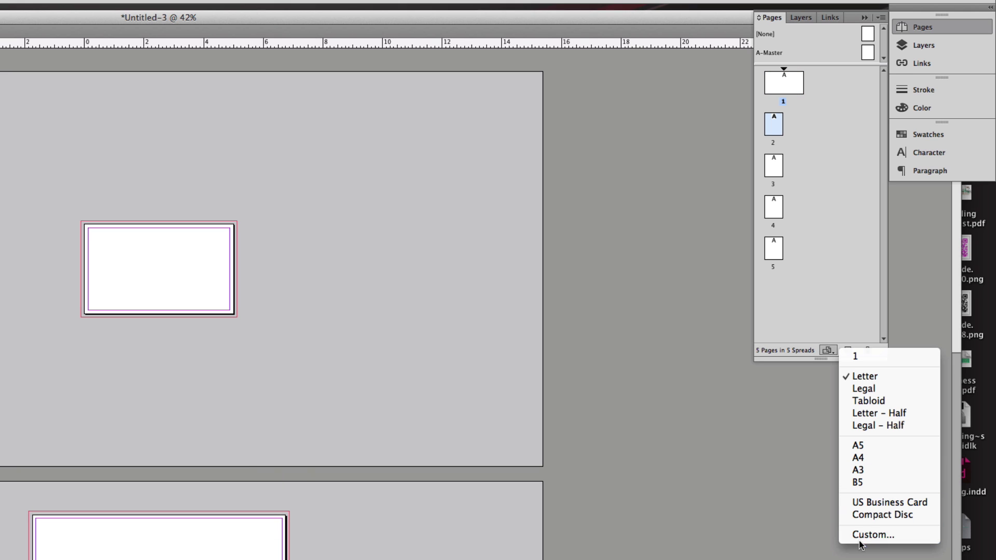
click(873, 534)
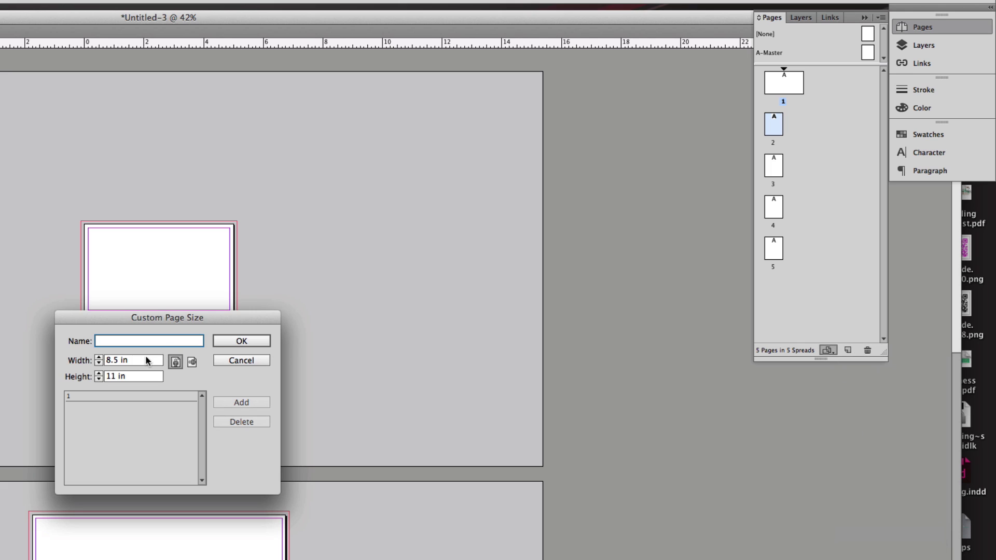
key(Tab)
text(3.5)
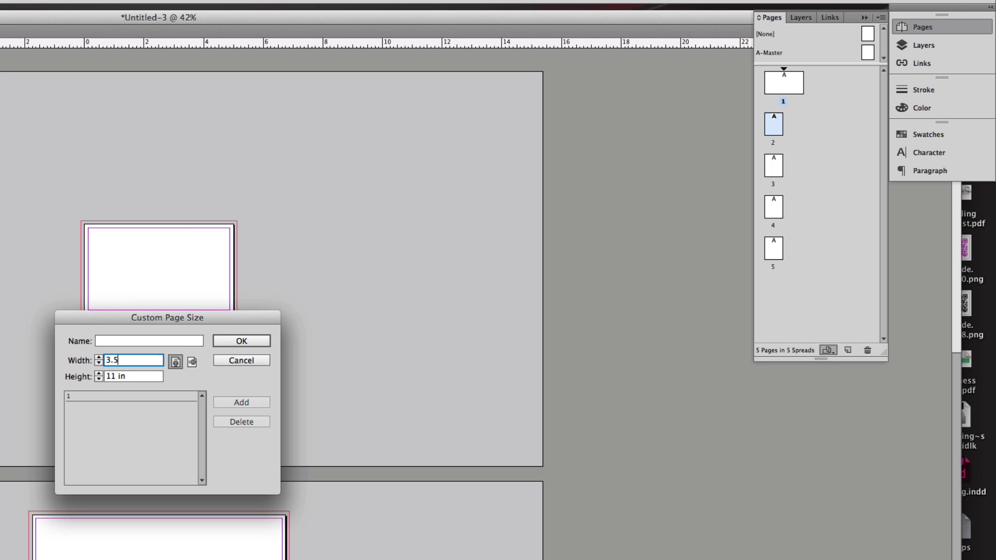
key(Tab)
text(2)
click(191, 361)
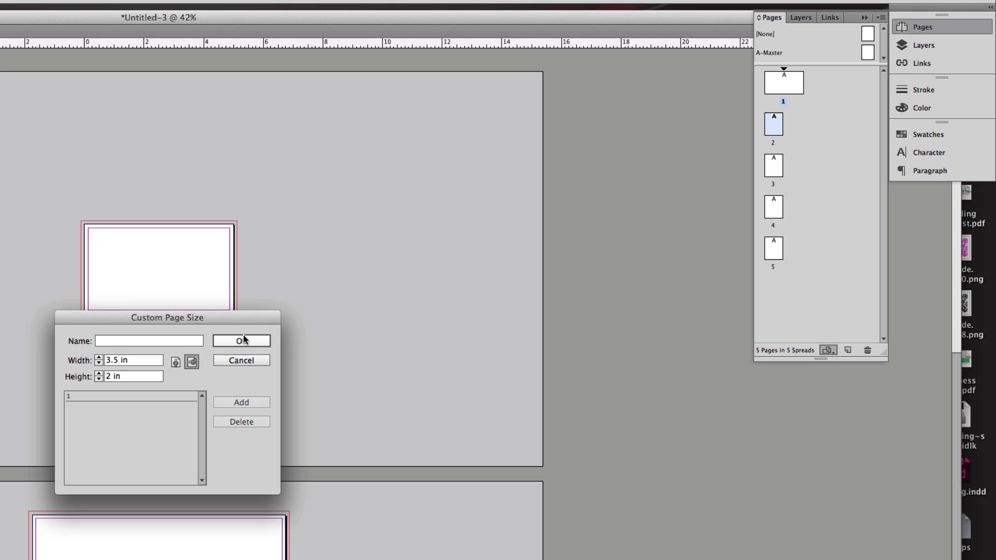
click(242, 341)
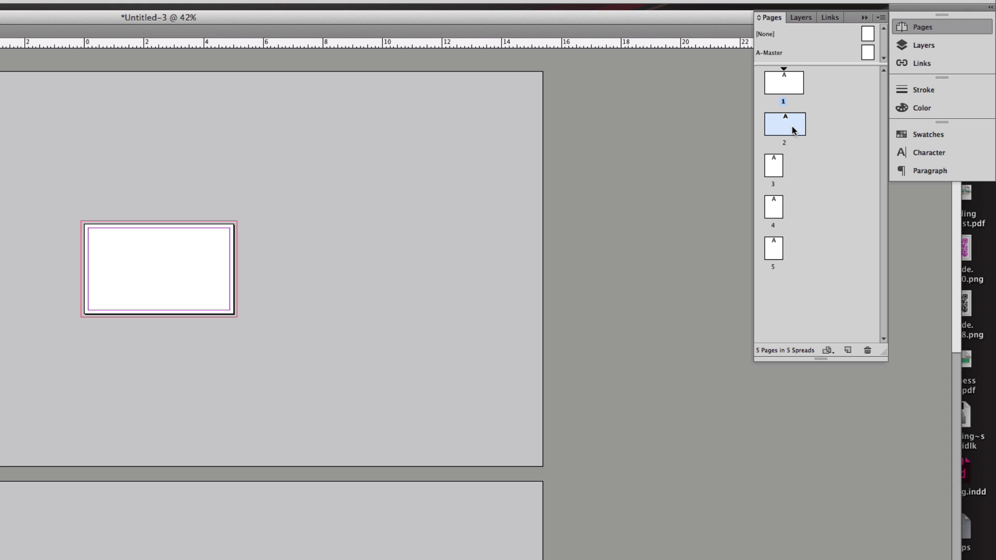
- Duplicate the page 2 card, move the copy up to page 3, and delete the portrait page
click(776, 160)
click(787, 129)
drag(784, 128, 848, 350)
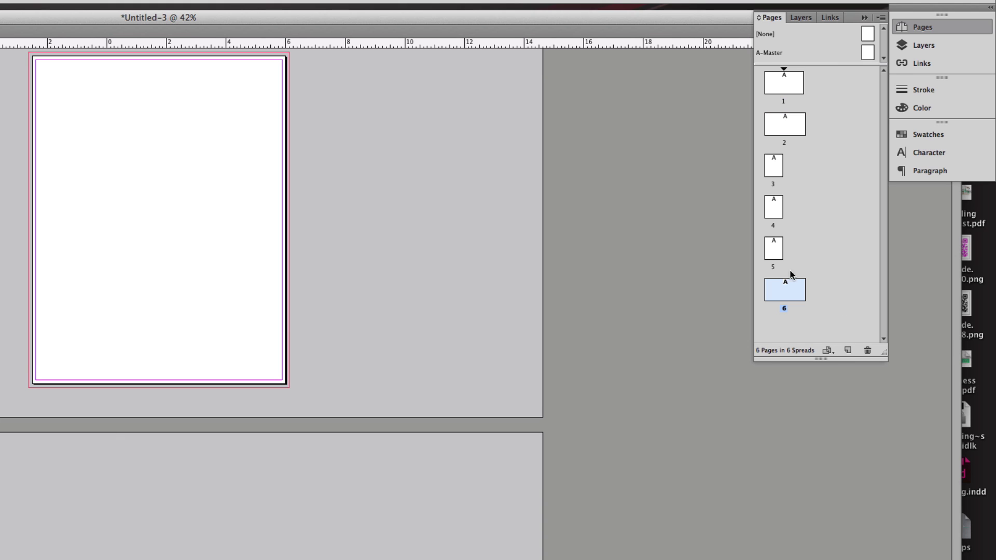
drag(783, 289, 779, 156)
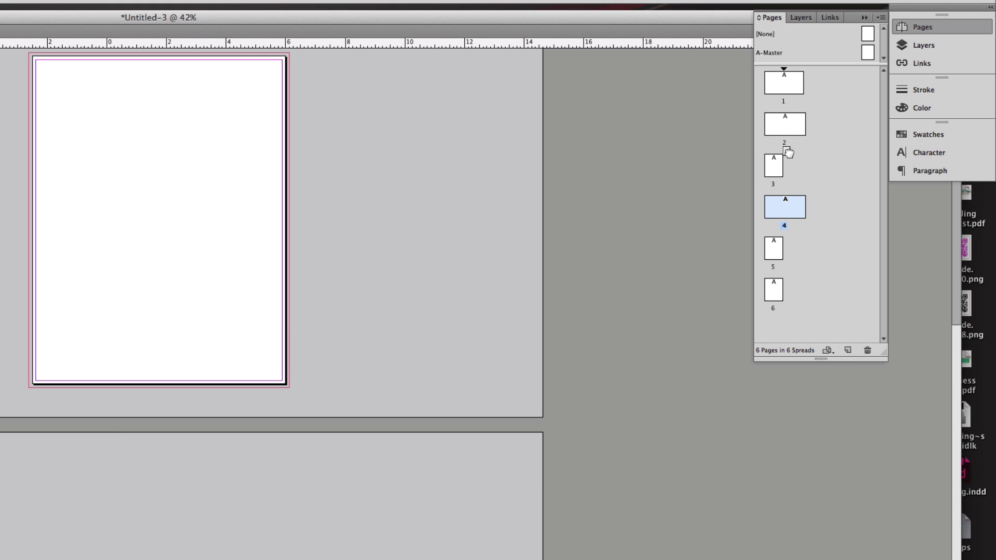
click(776, 165)
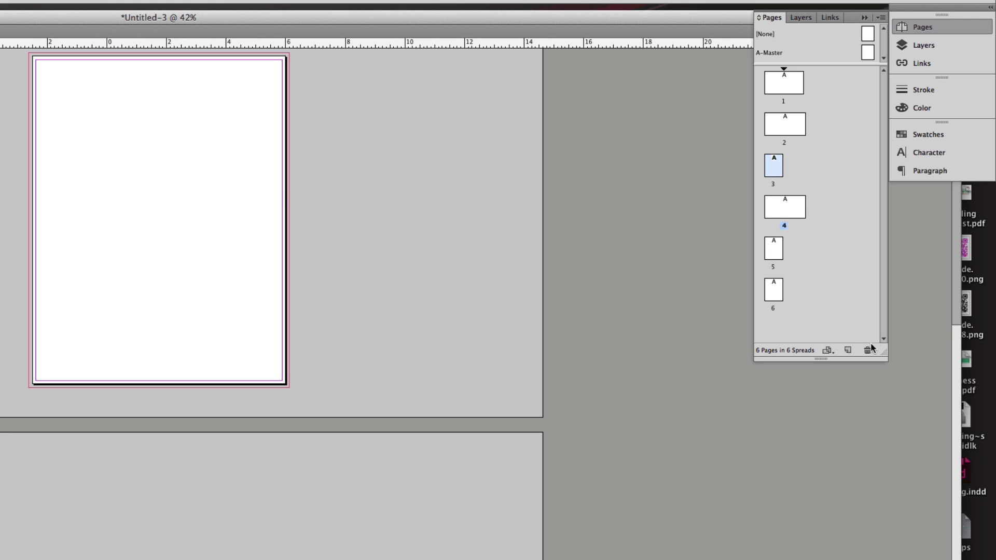
click(867, 350)
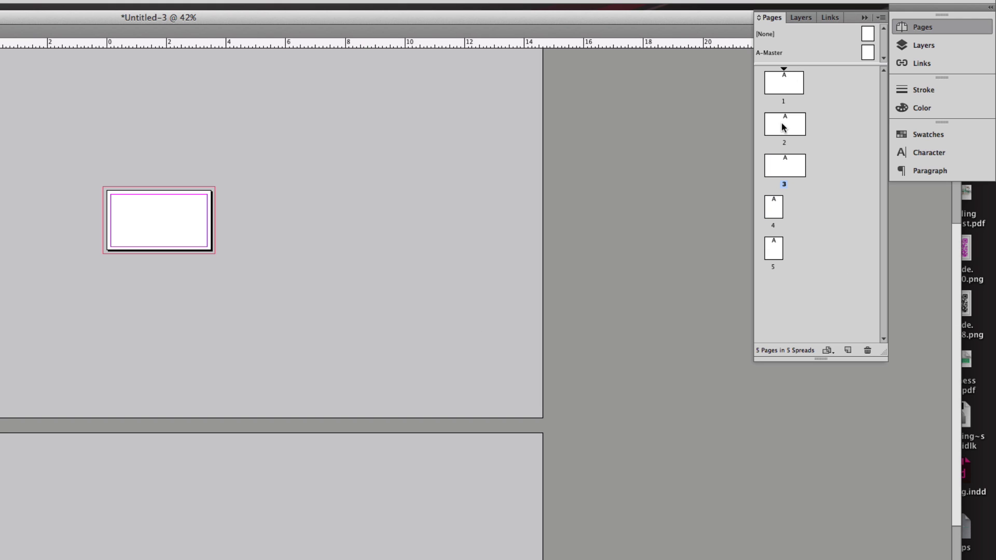
click(780, 126)
click(787, 166)
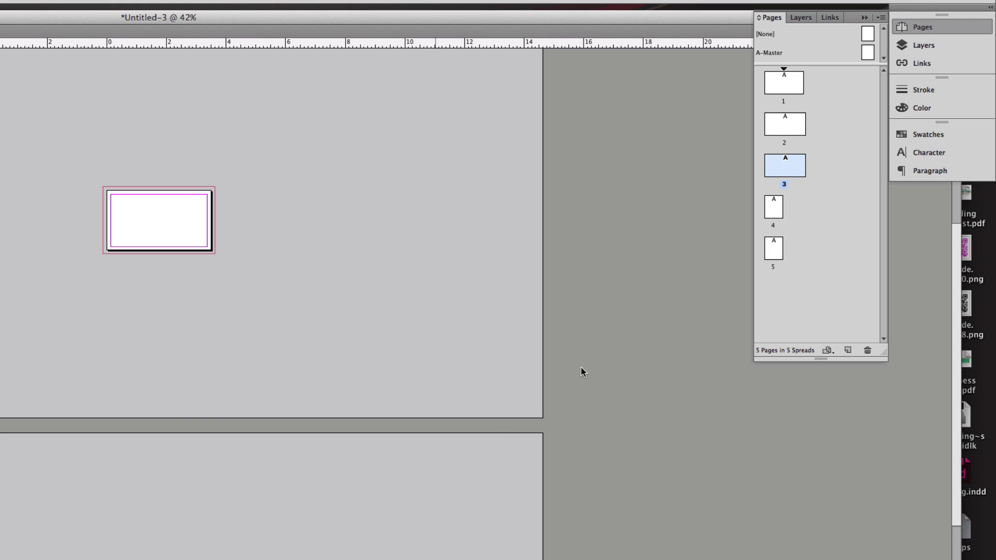
- Give page 5 a custom 9.5 × 4.125 in size, then return to page 1
double_click(776, 203)
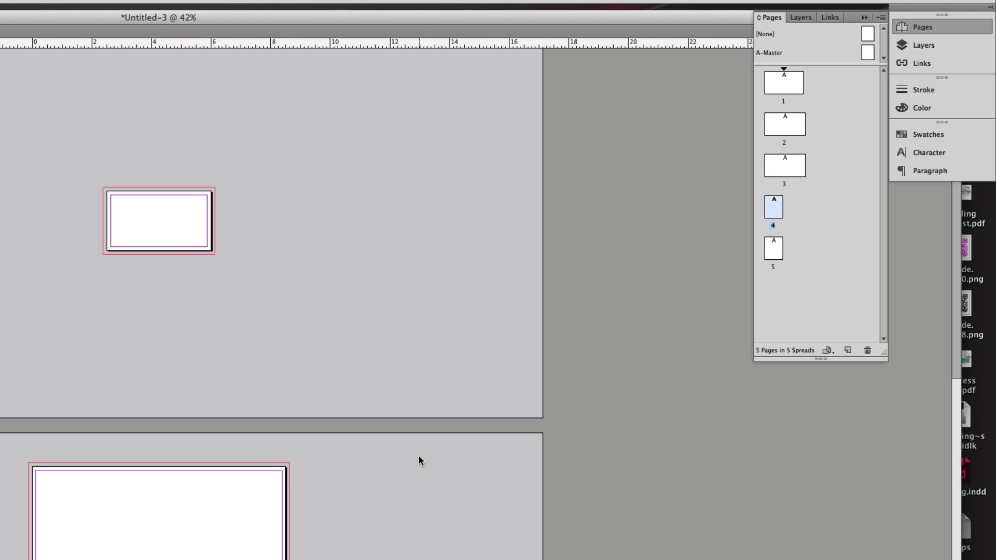
scroll(415, 447, down, 6)
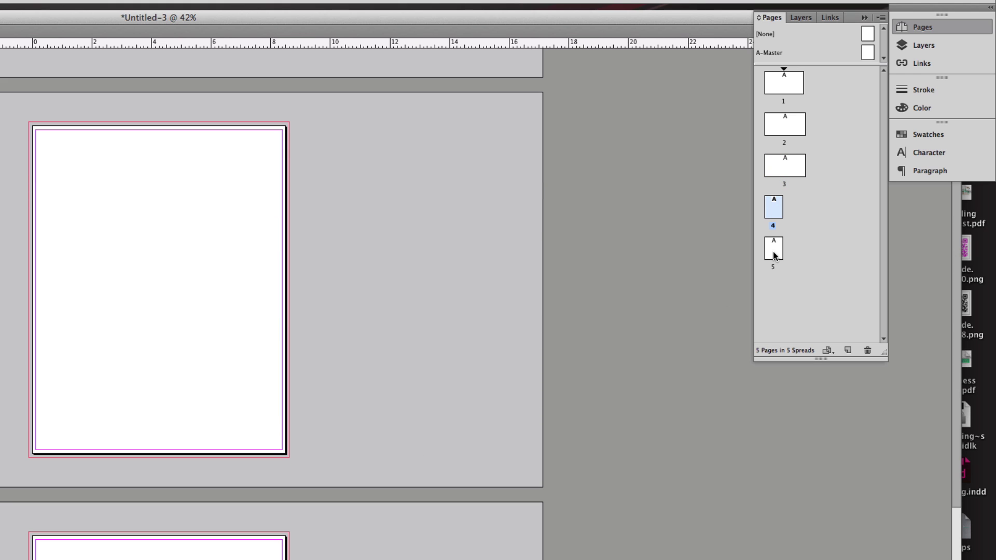
click(772, 254)
click(827, 350)
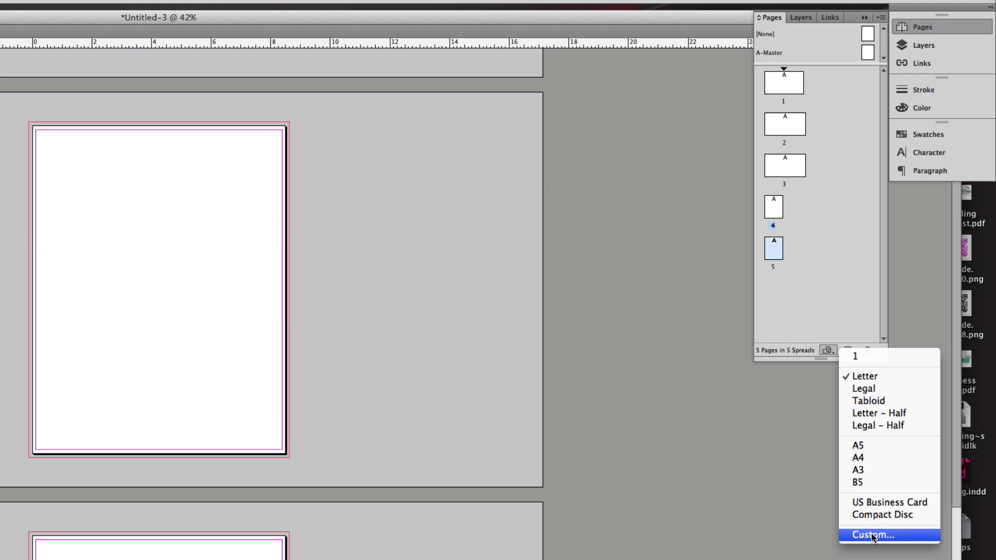
click(872, 535)
drag(158, 360, 106, 360)
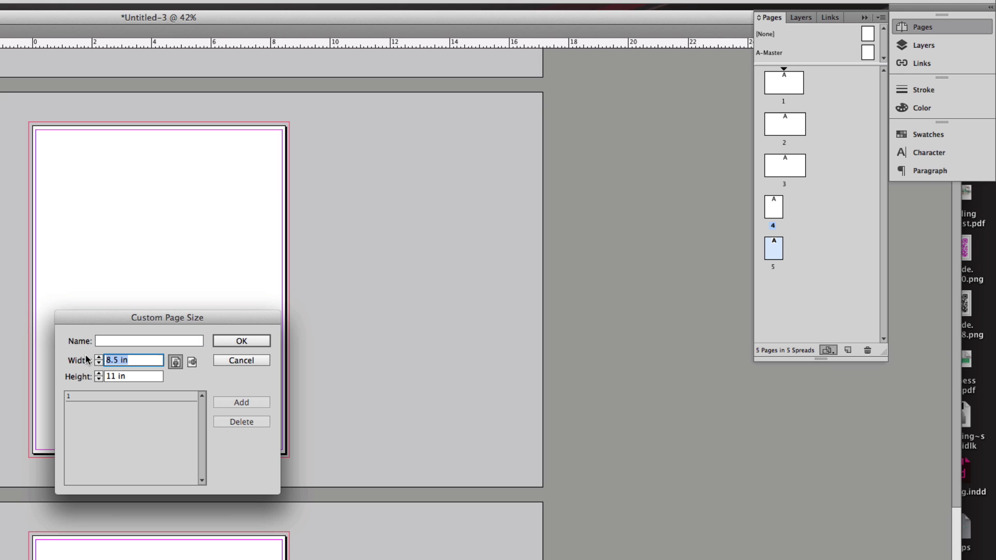
text(9.5)
key(Tab)
text(4)
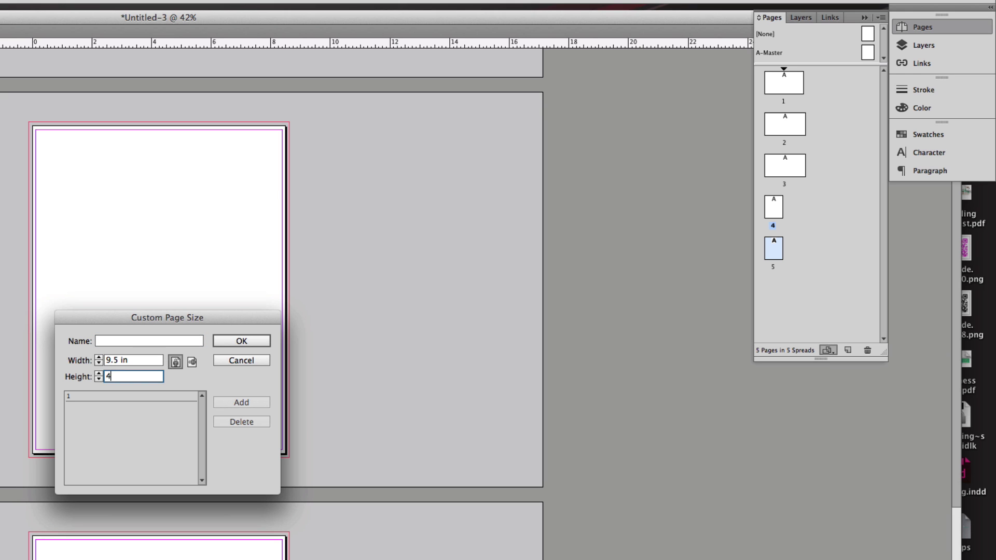
text(.1235)
key(BackSpace)
key(BackSpace)
text(4=5)
key(BackSpace)
text(5)
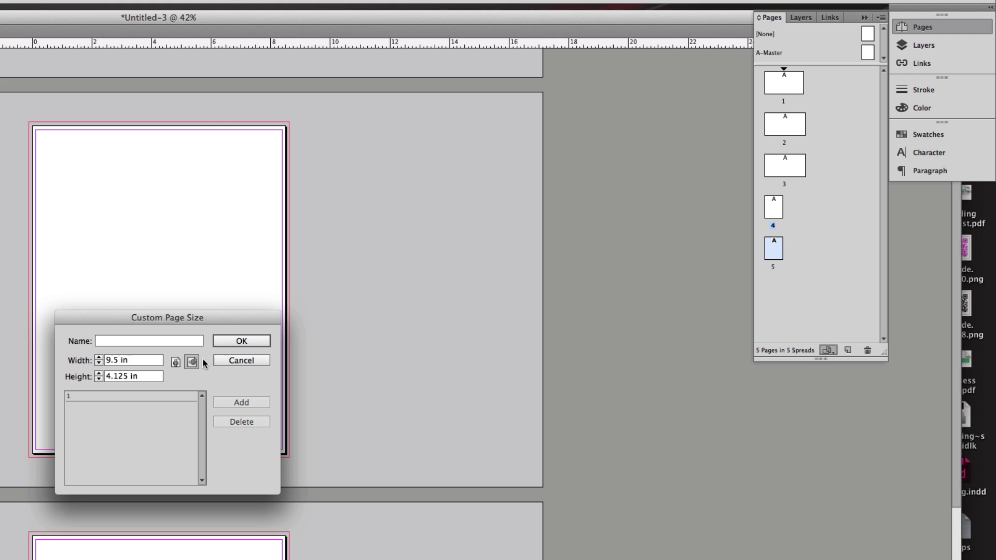
click(240, 341)
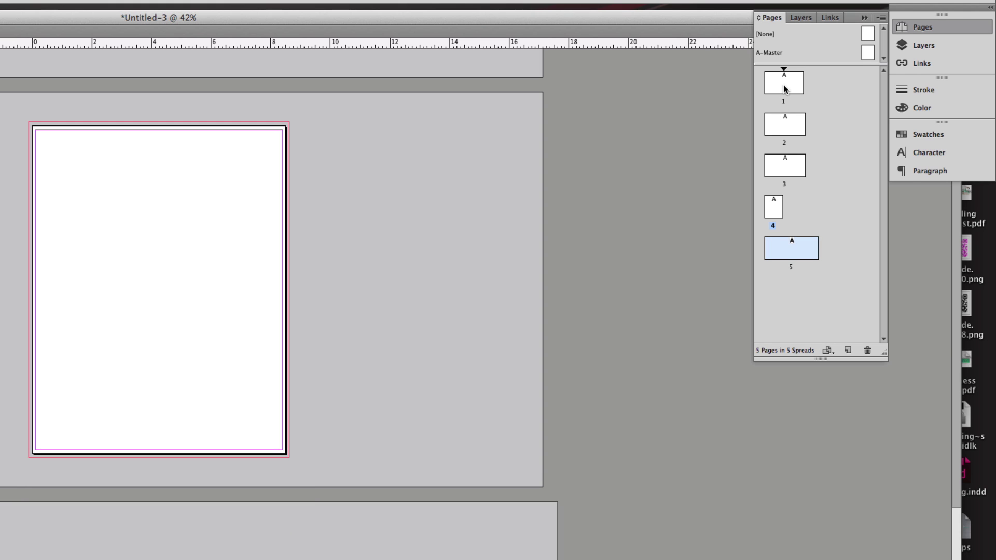
double_click(784, 87)
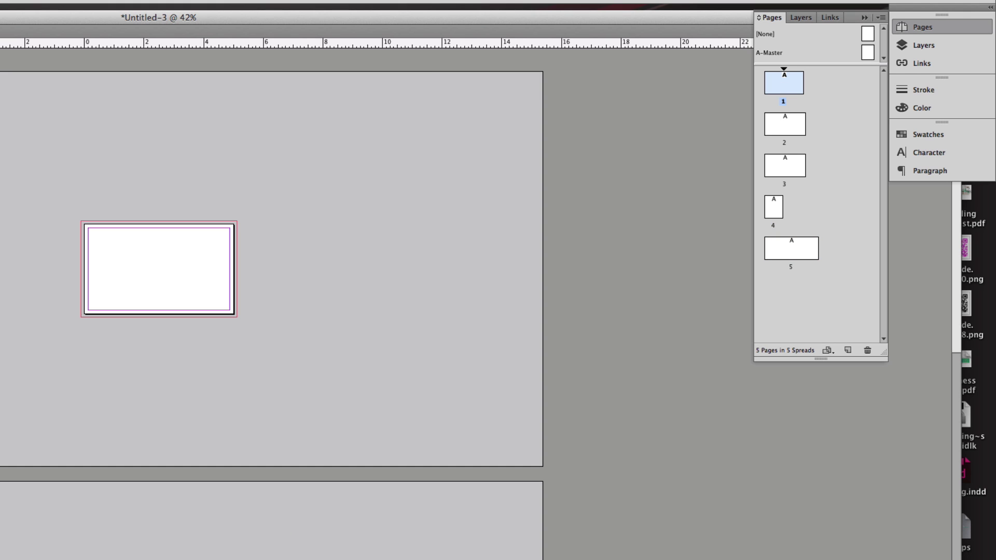
key(super+Tab)
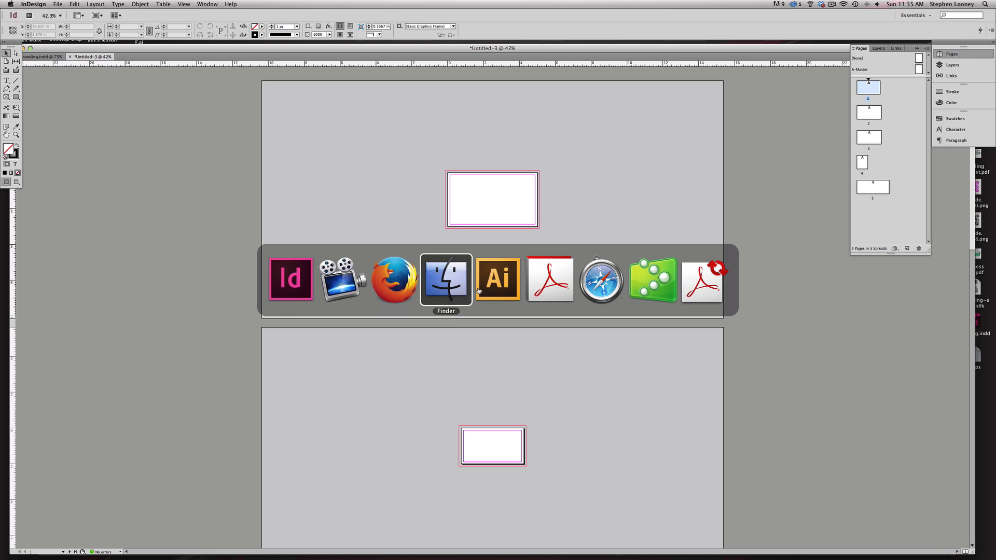
- In Illustrator, convert the Freedom Financial logo's tagline to outlines and group the whole logo
click(488, 288)
drag(244, 266, 295, 261)
drag(158, 223, 506, 422)
drag(253, 222, 569, 398)
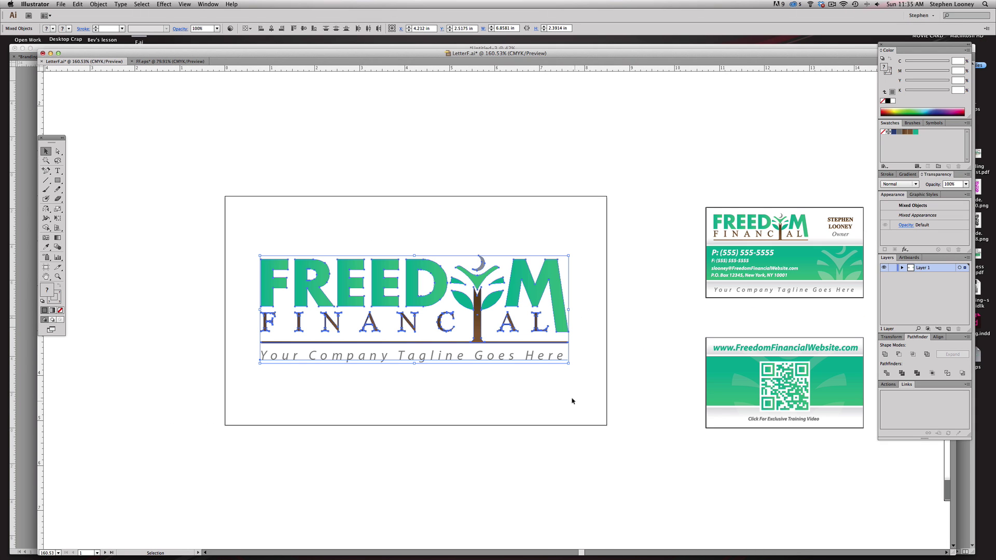
click(126, 3)
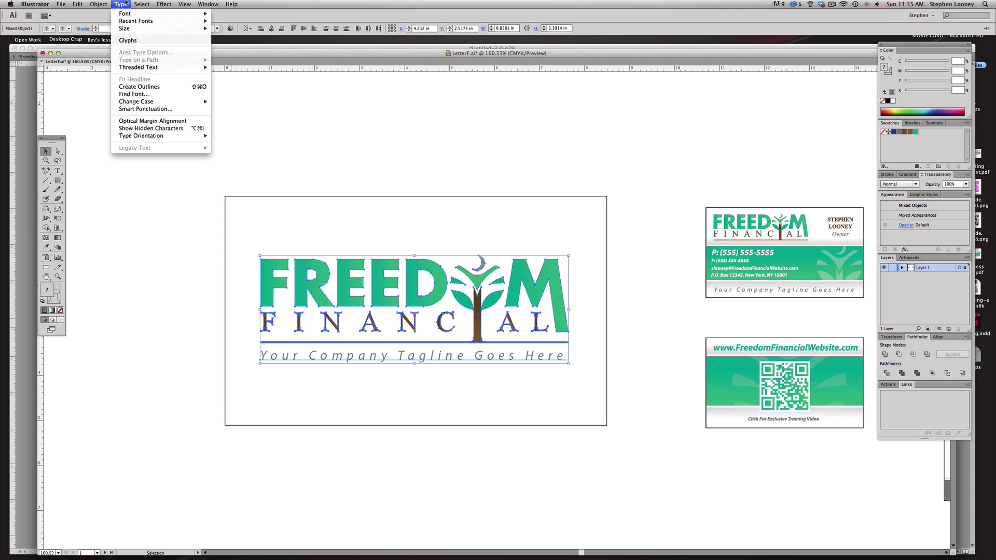
click(151, 86)
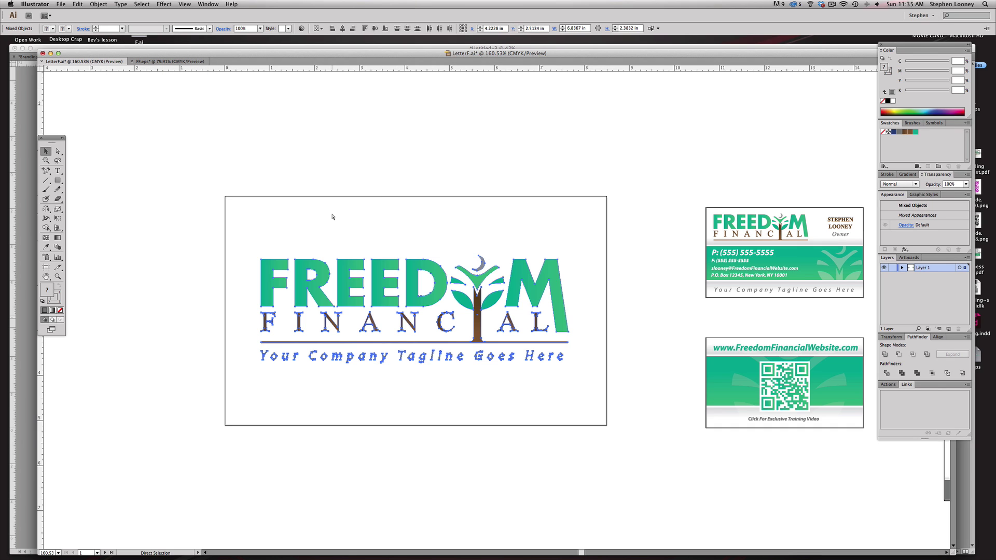
key(super+g)
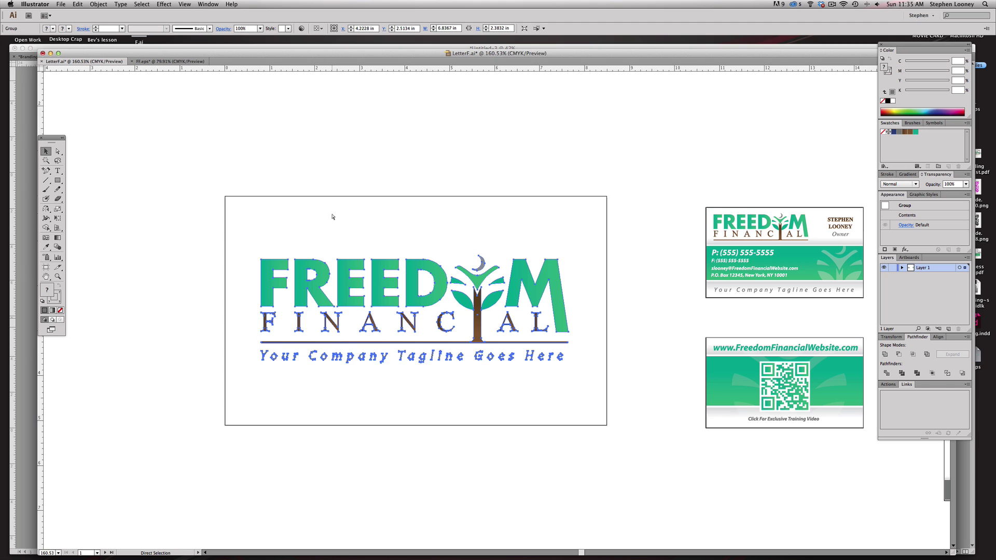
key(super+Tab)
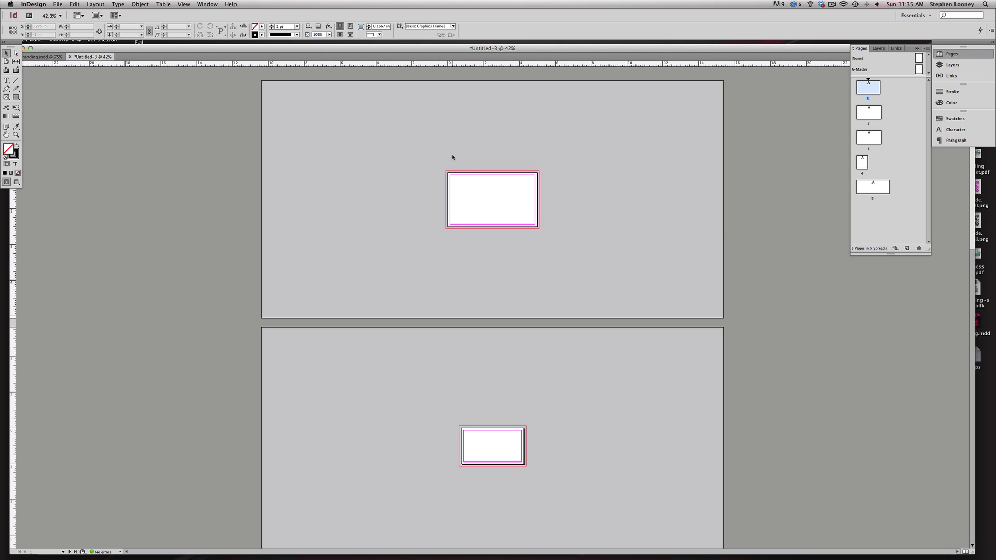
- Paste the logo onto page 1, scale it down proportionally and centre it on the card
key(super+v)
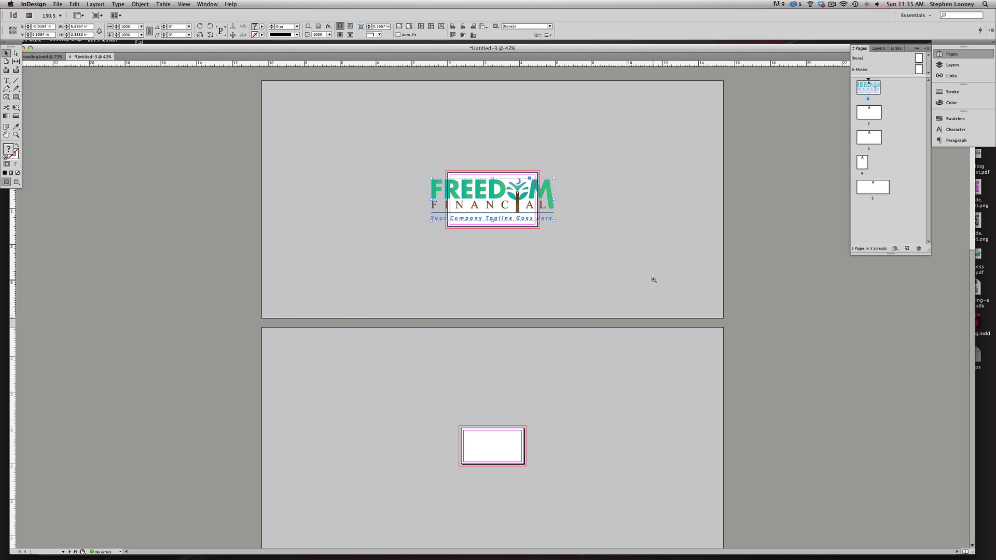
key(super+alt+equal)
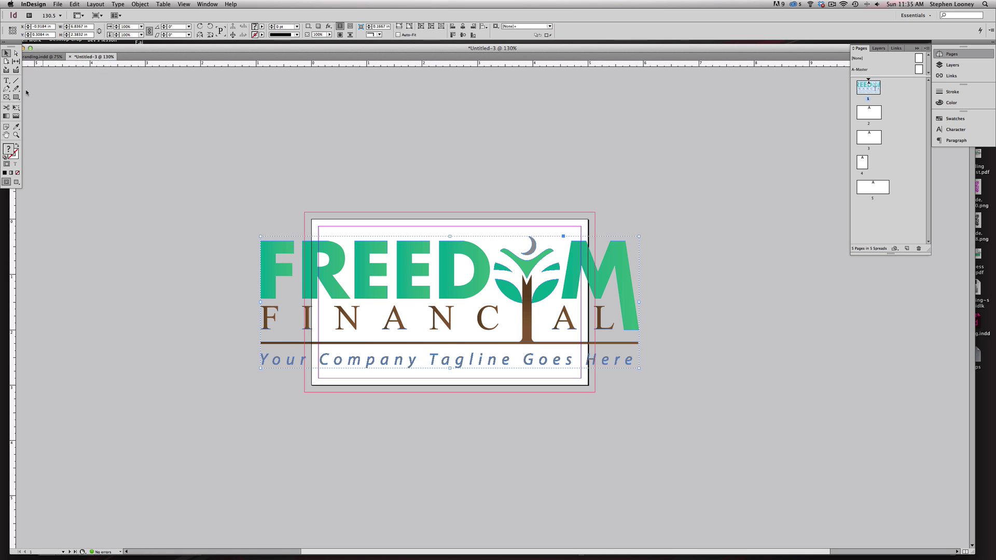
click(16, 107)
drag(271, 238, 418, 290)
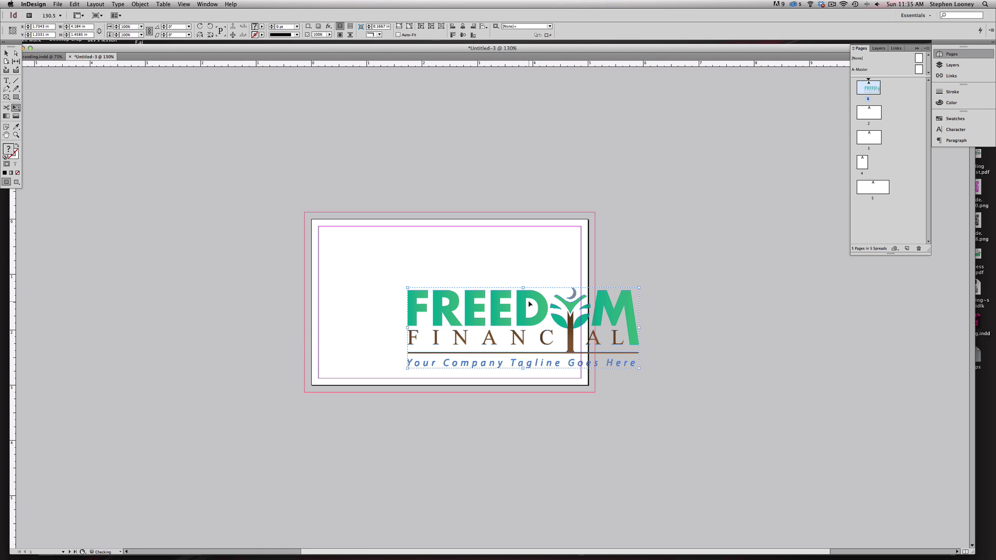
drag(523, 305, 450, 275)
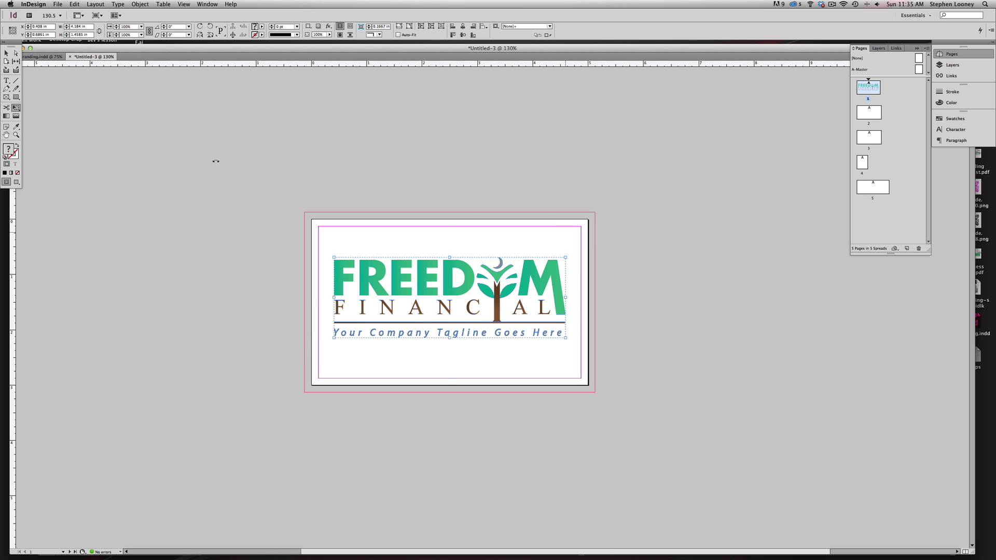
- Undo the corner resize so the logo returns to its size, then deselect it
click(7, 52)
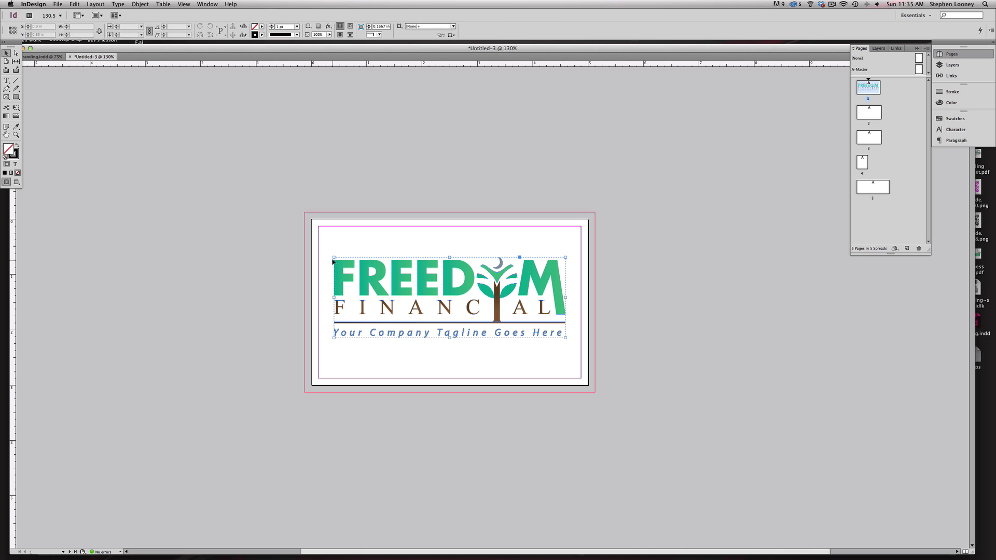
drag(335, 258, 133, 187)
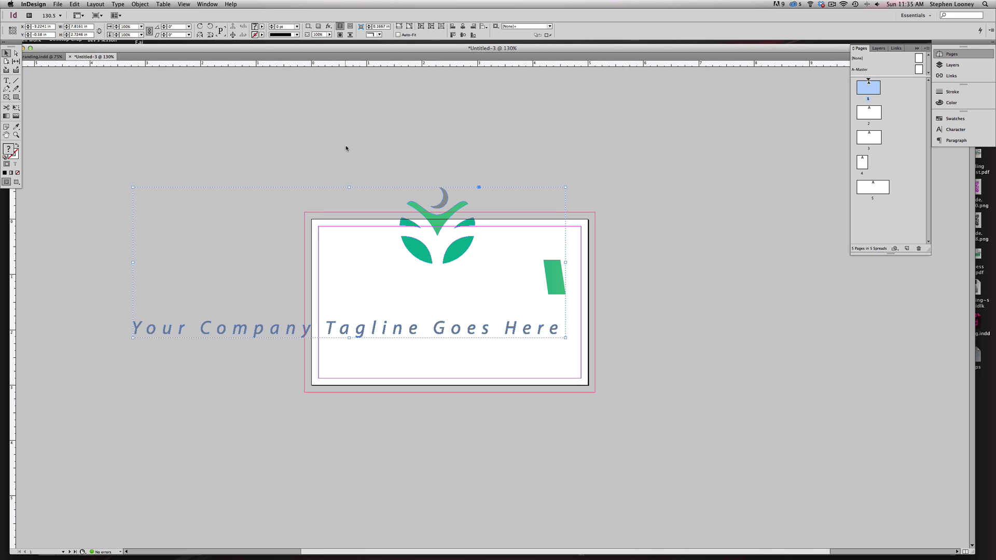
key(super+z)
key(super+z)
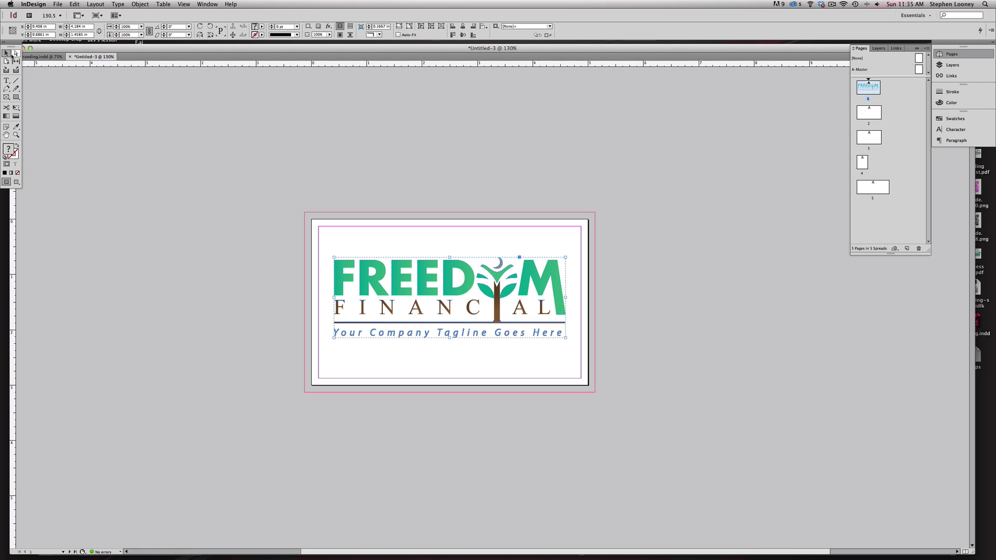
click(304, 142)
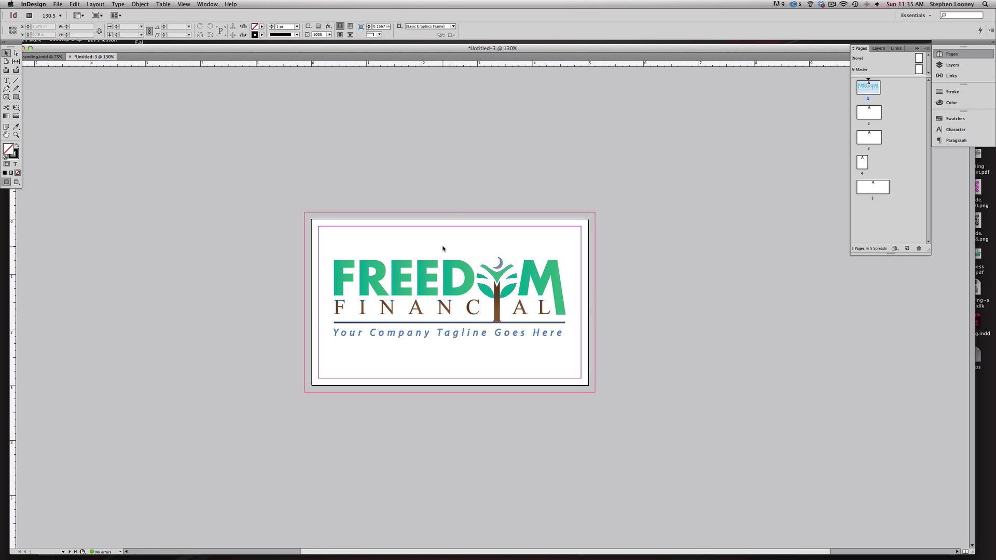
key(super+Tab)
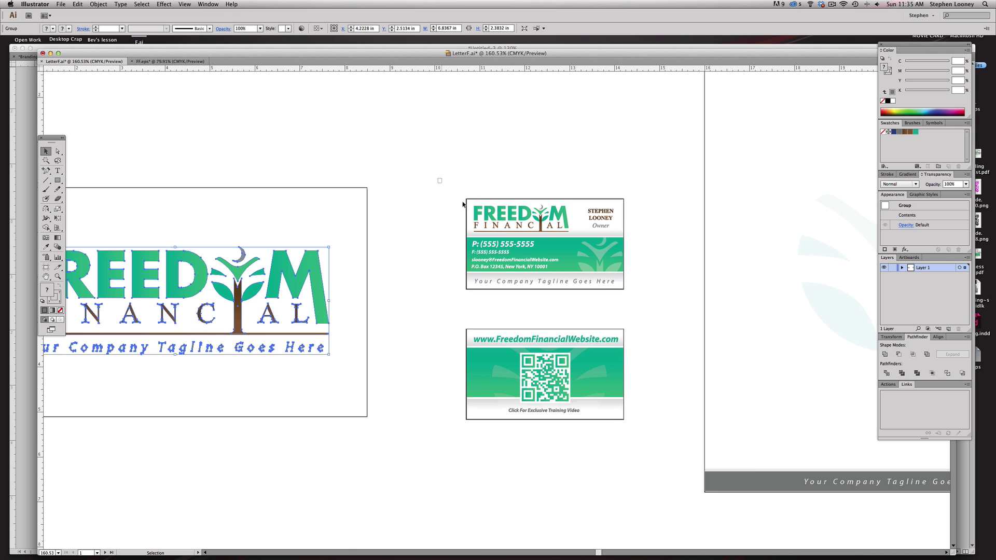
- Copy the front business card from Illustrator and paste it beside page 2
drag(463, 204, 664, 365)
click(633, 204)
key(super+a)
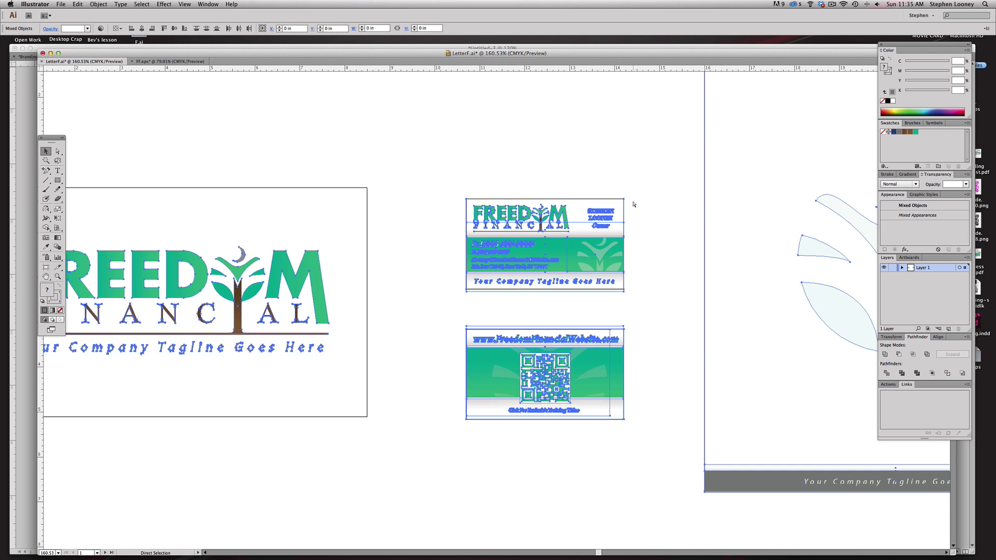
click(443, 173)
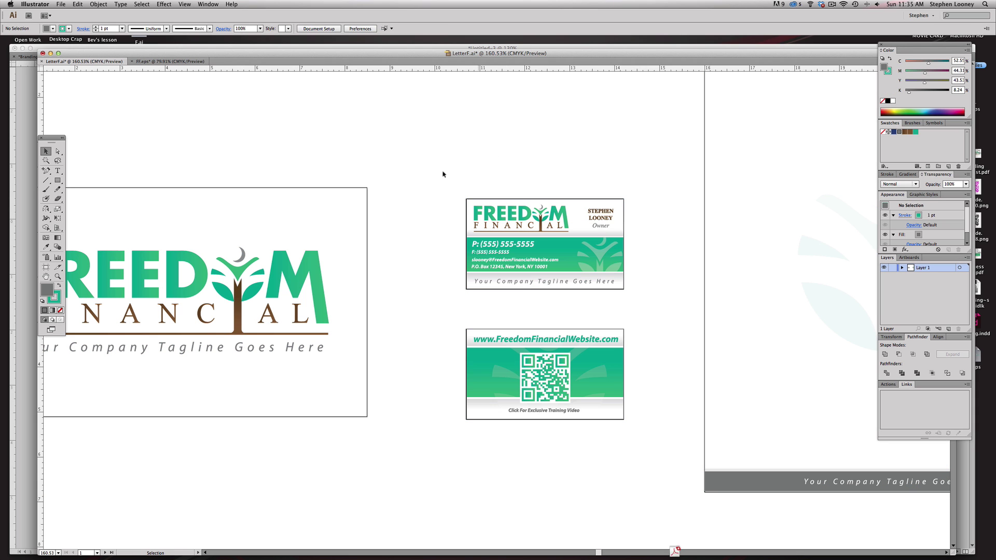
drag(424, 172, 669, 319)
drag(403, 193, 671, 309)
key(super+Tab)
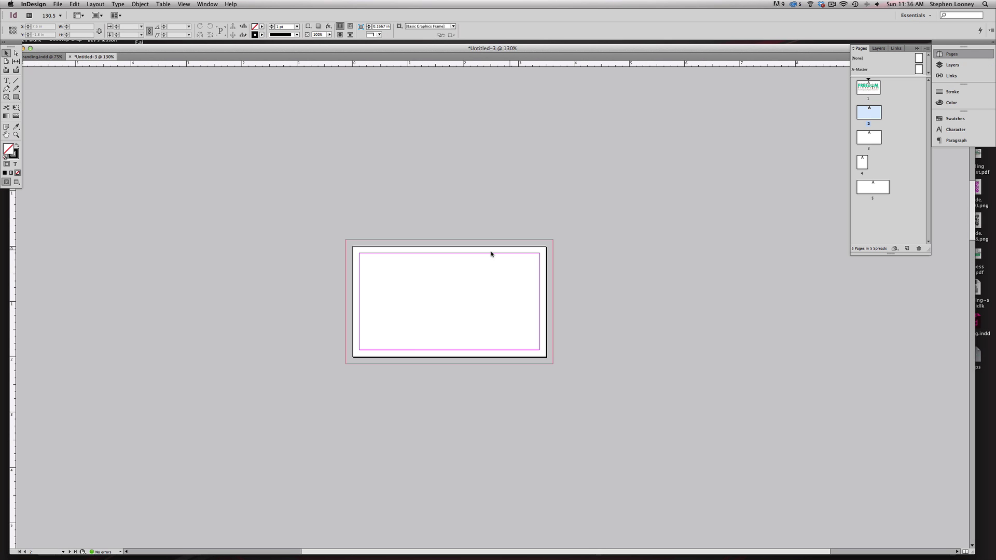
key(super+v)
drag(491, 254, 684, 254)
key(super+Tab)
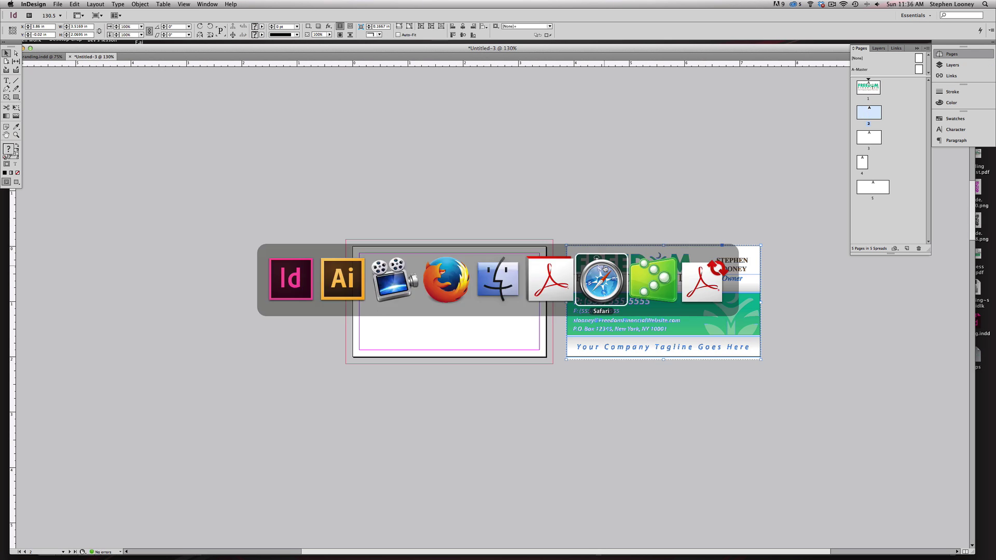
key(super+Tab)
- Paste the QR back card and the letterhead beside their pages, the letterhead next to page 4
scroll(626, 414, down, 5)
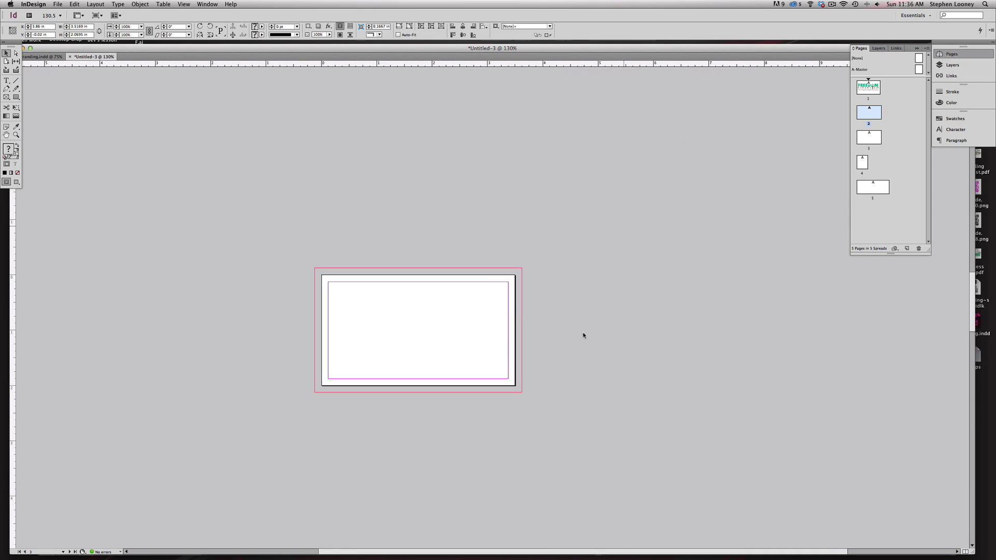
key(super+v)
drag(519, 311, 654, 335)
drag(489, 222, 536, 116)
drag(529, 441, 529, 130)
alt+super+click(524, 300)
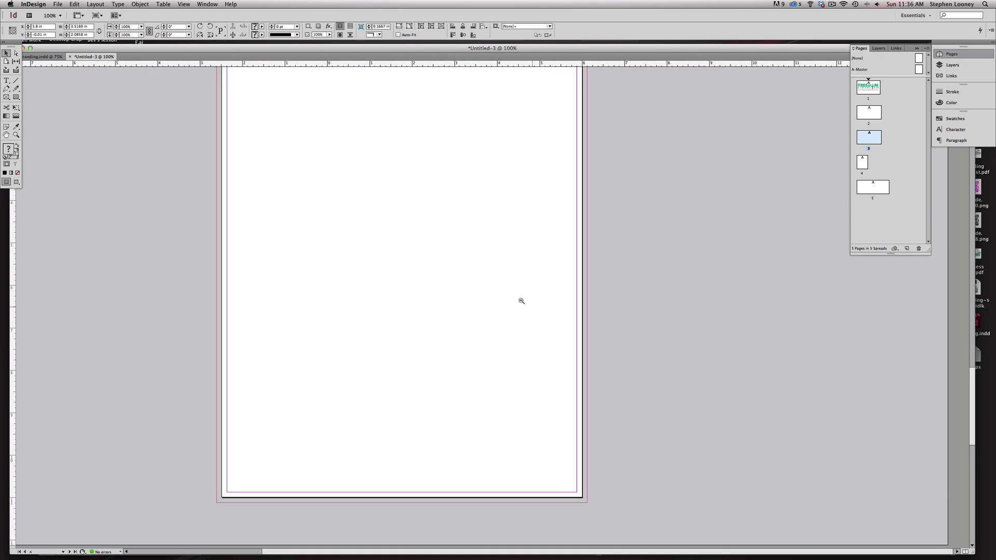
alt+super+click(519, 299)
key(super+Tab)
key(super+minus)
key(super+minus)
key(super+Tab)
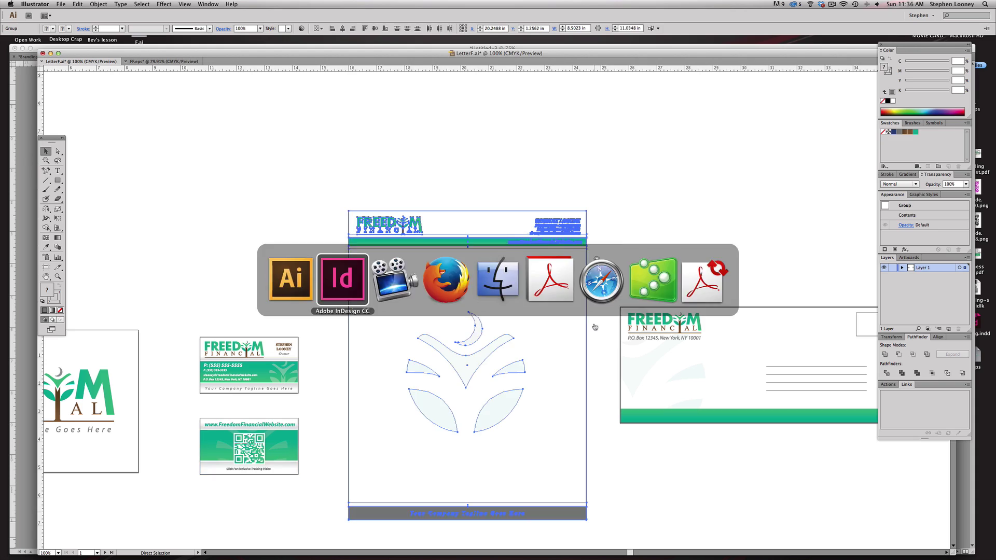
drag(690, 291, 735, 344)
- Copy the envelope artwork from Illustrator and paste it beside page 5
key(super+Tab)
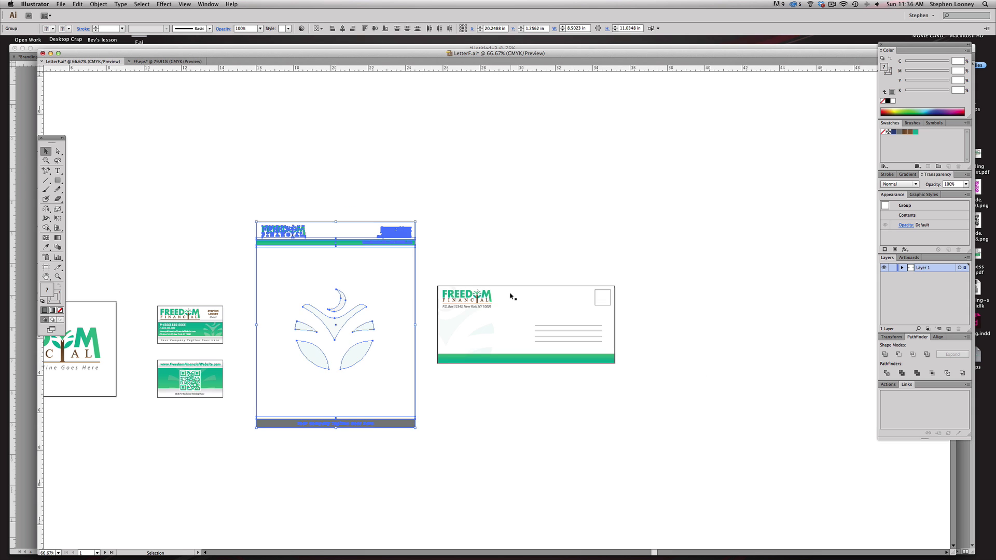
drag(431, 279, 631, 389)
key(super+Tab)
key(super+Tab)
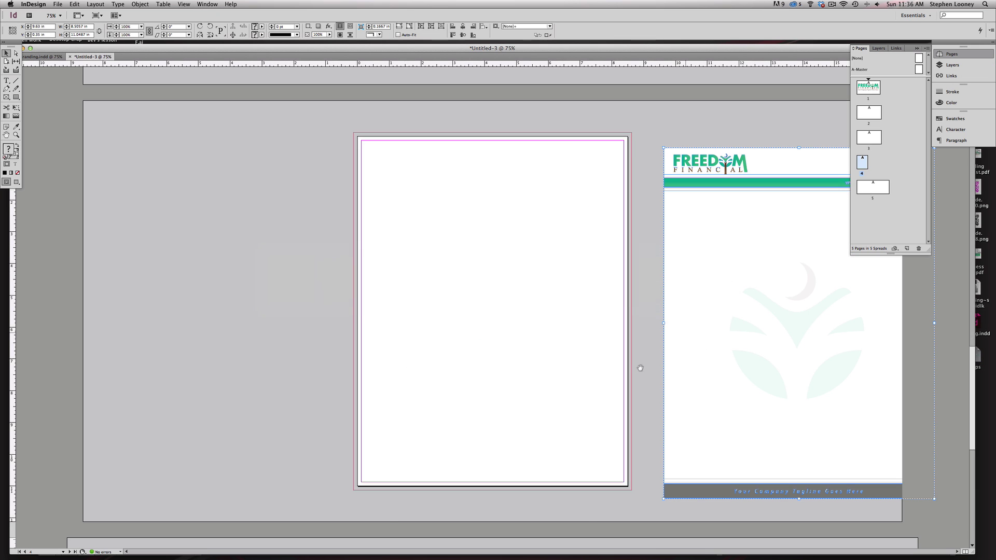
key(super+minus)
key(super+minus)
key(super+v)
drag(494, 320, 594, 465)
- Copy the Freedom Financial logo from page 1 and paste it onto the page 2 card
click(670, 276)
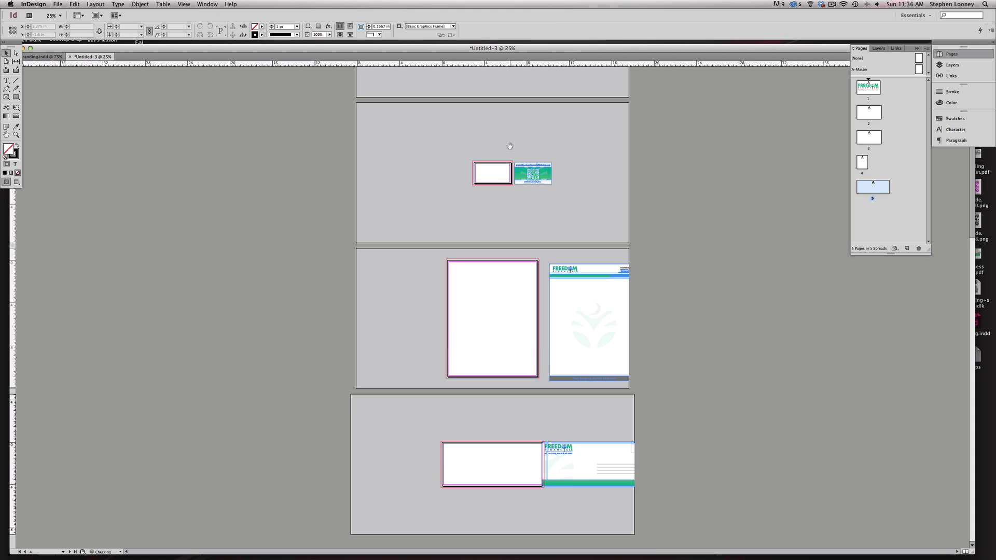
scroll(526, 309, up, 4)
drag(648, 292, 461, 139)
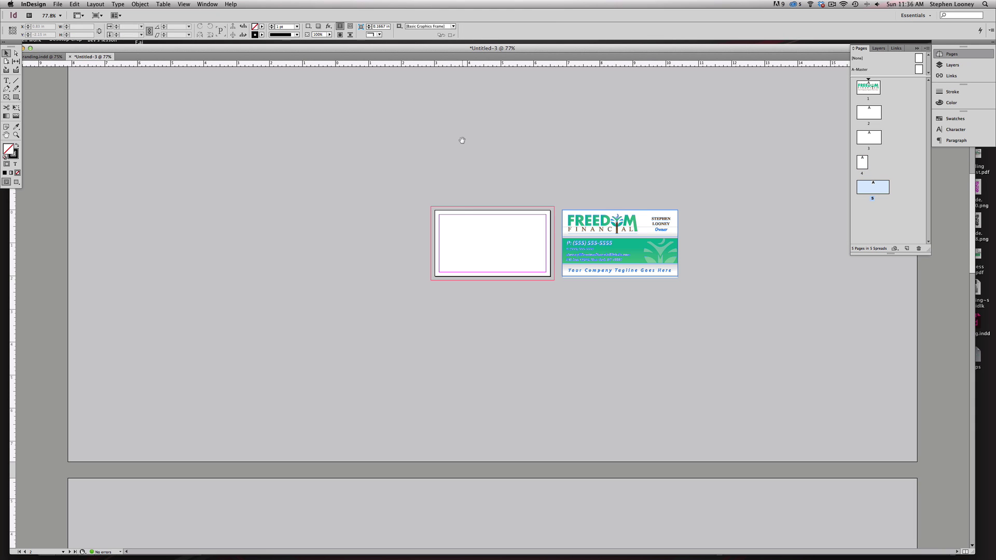
scroll(467, 343, up, 9)
click(453, 208)
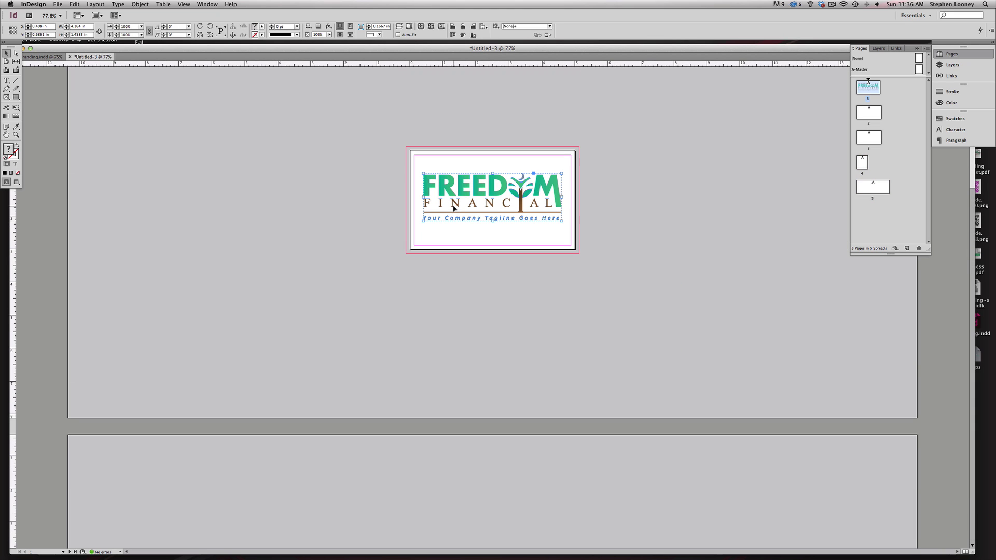
scroll(538, 384, down, 10)
drag(311, 147, 726, 429)
drag(182, 189, 809, 461)
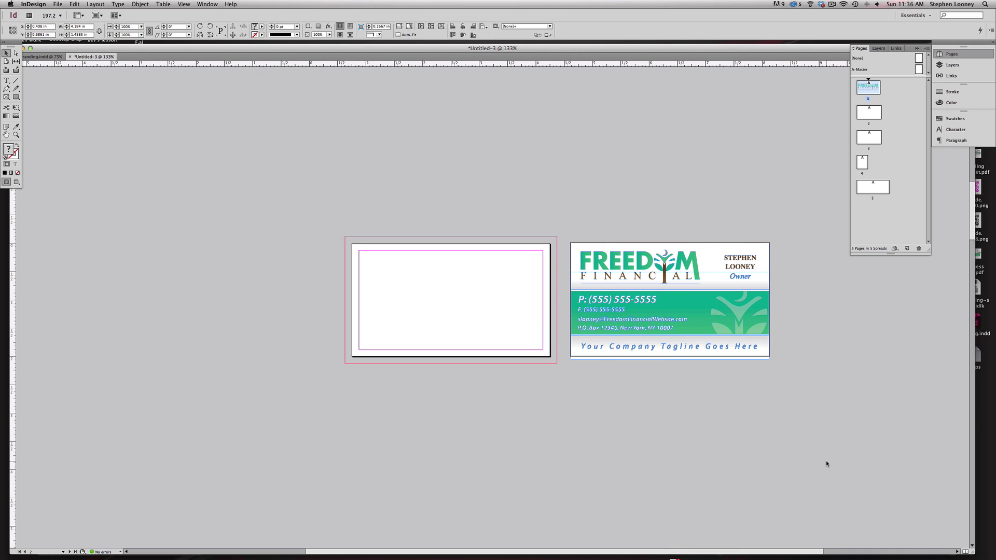
key(ctrl+v)
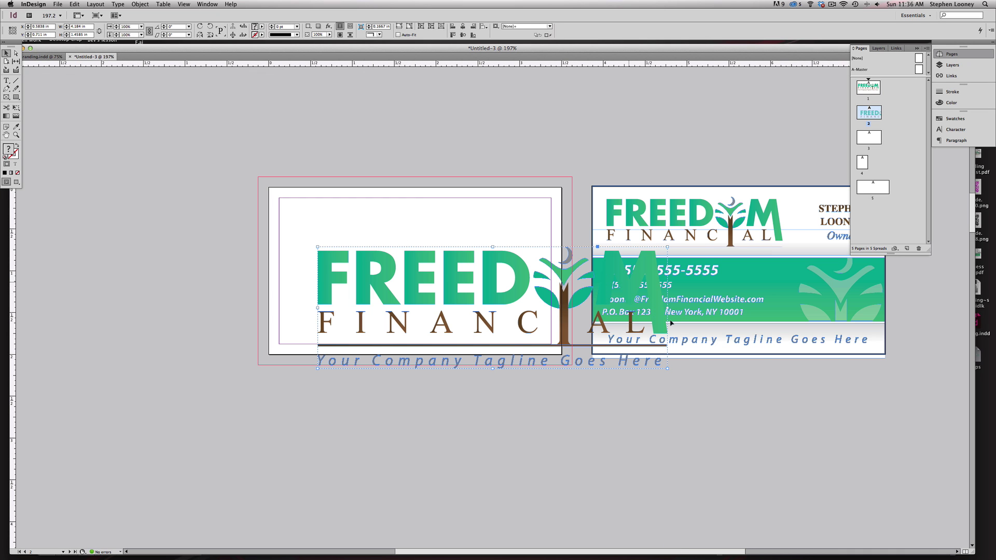
- Scale the logo to about 57%, set it in the top-left margin corner, and delete its tagline
key(e)
drag(643, 360, 518, 310)
drag(429, 275, 390, 228)
mouse_move(449, 239)
mouse_down()
mouse_move(436, 257)
mouse_move(446, 256)
mouse_up()
drag(511, 276, 269, 250)
key(Delete)
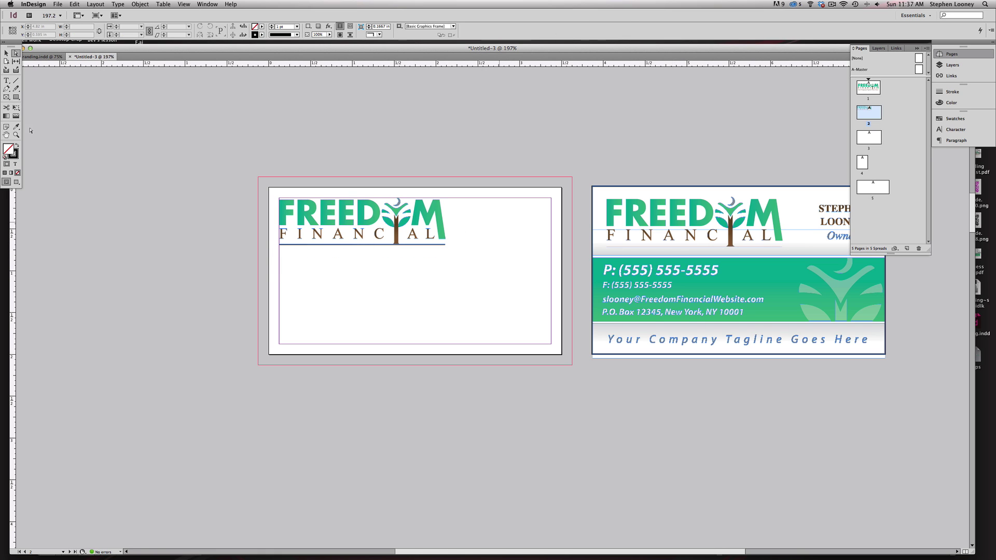
- Draw a band across the card's middle with no stroke, filled with the logo's green gradient
click(7, 54)
click(15, 97)
mouse_move(562, 258)
mouse_down()
mouse_move(540, 275)
mouse_move(376, 323)
mouse_move(267, 319)
mouse_up()
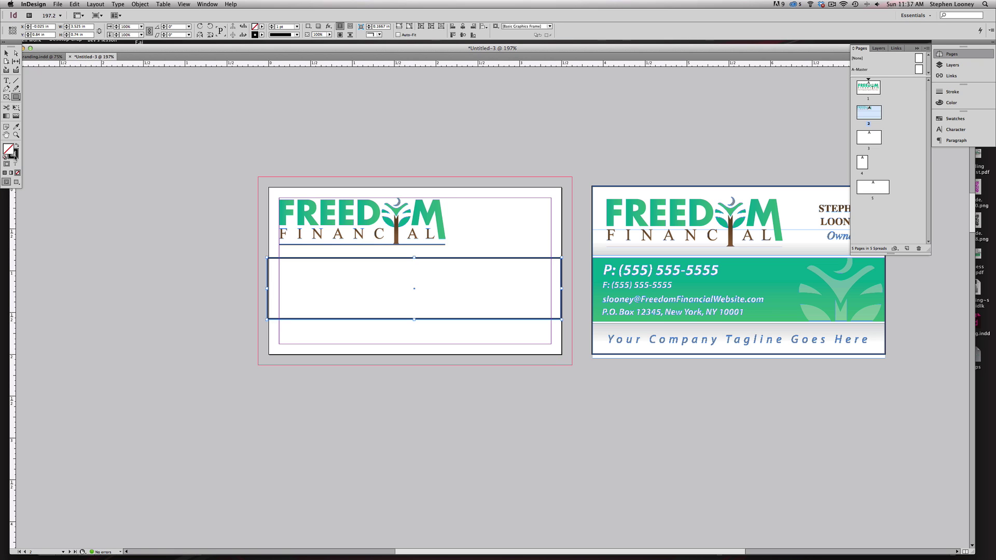
click(12, 153)
click(17, 172)
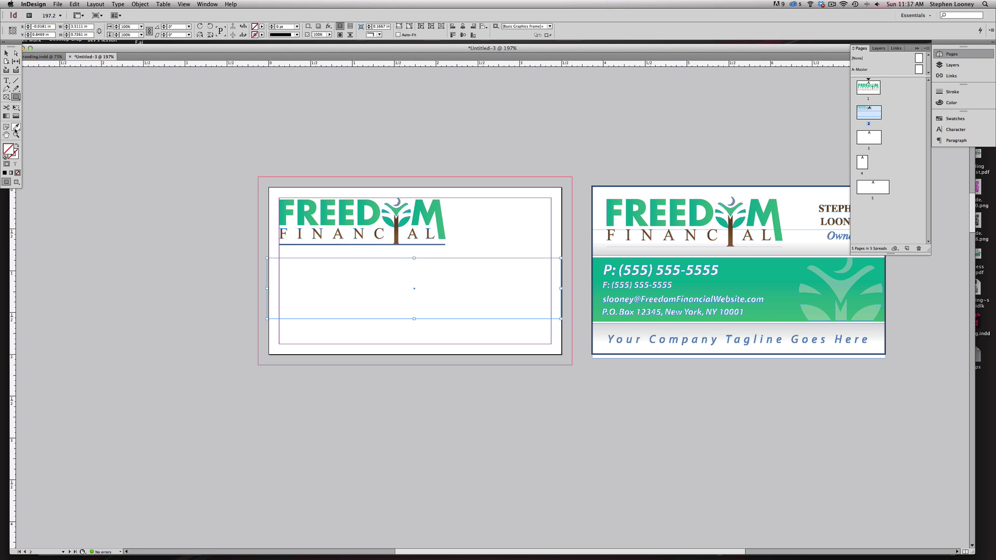
click(16, 127)
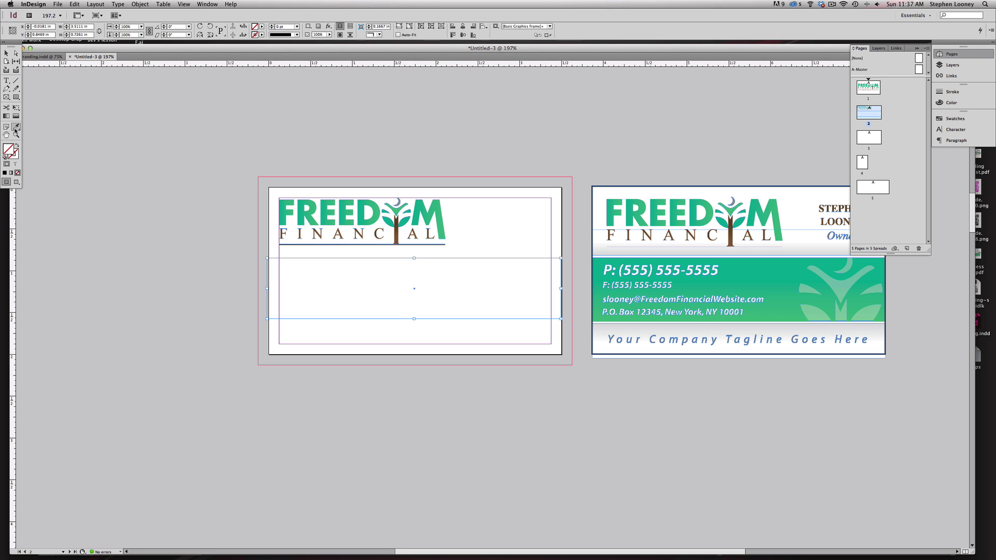
click(298, 212)
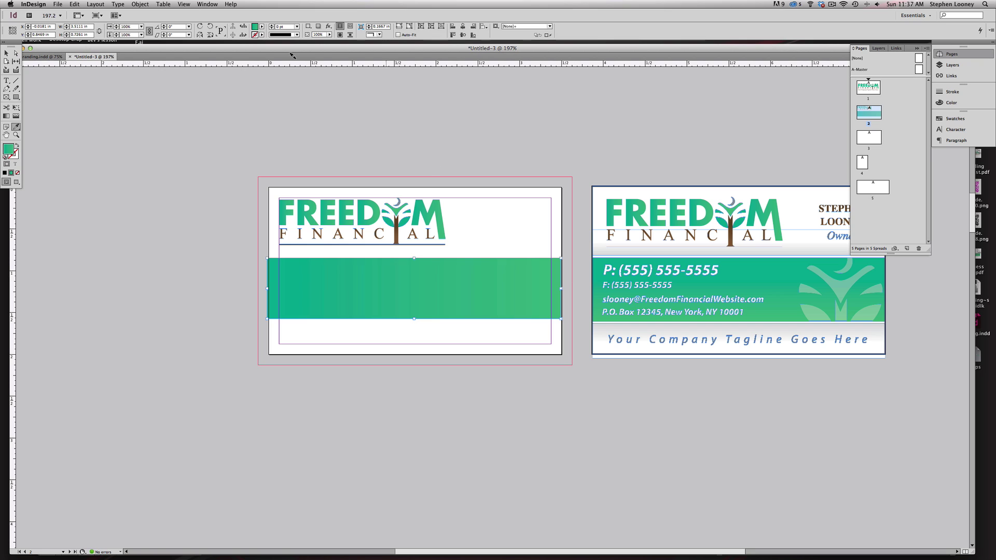
- Hide the margin and bleed guides via View > Grids & Guides > Hide Guides
click(186, 4)
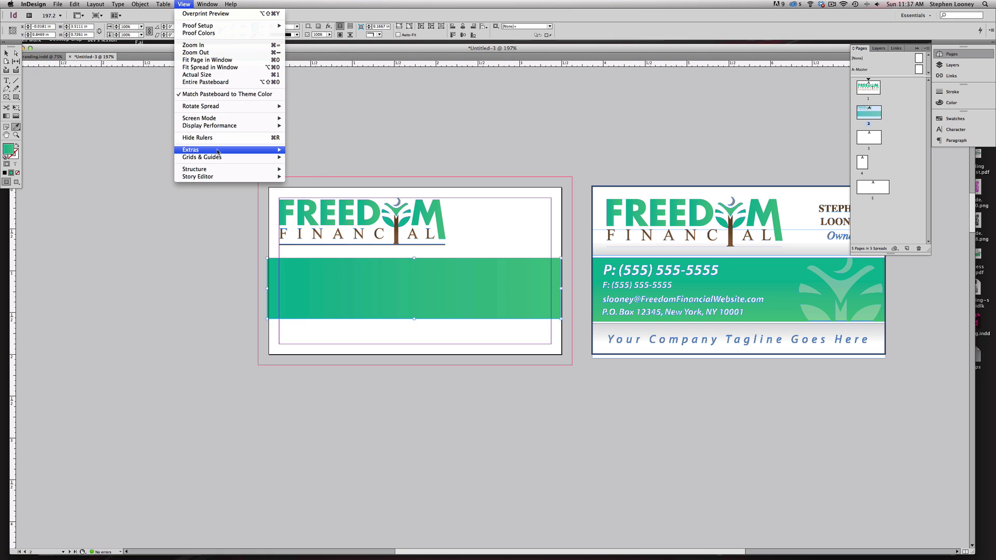
mouse_move(218, 159)
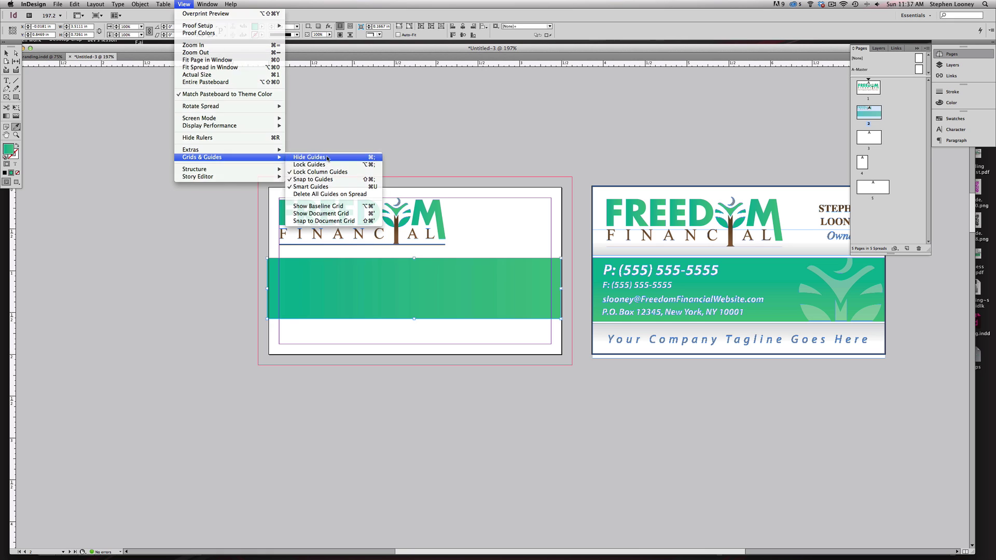
click(310, 157)
click(6, 53)
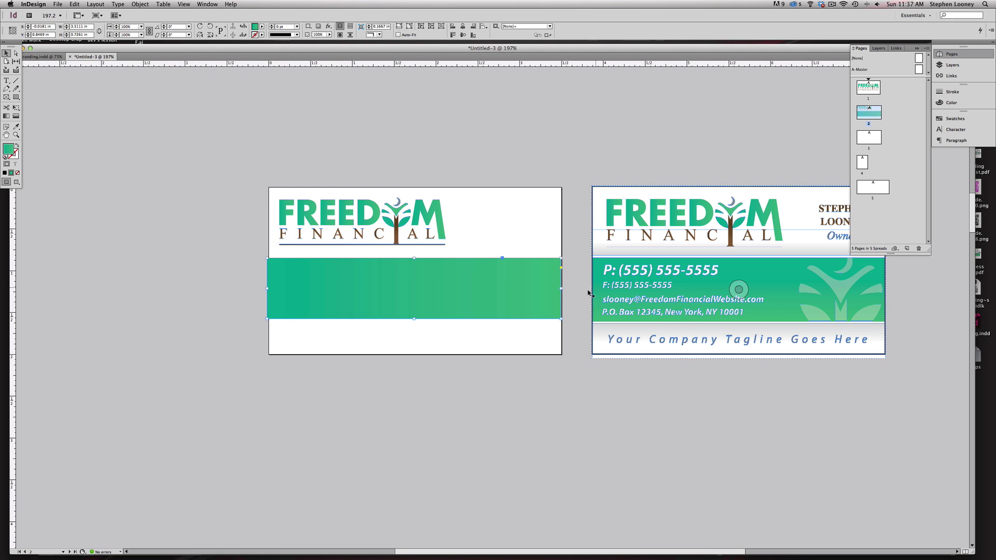
- Stretch the green band's left and right edges out to the page edges
click(573, 250)
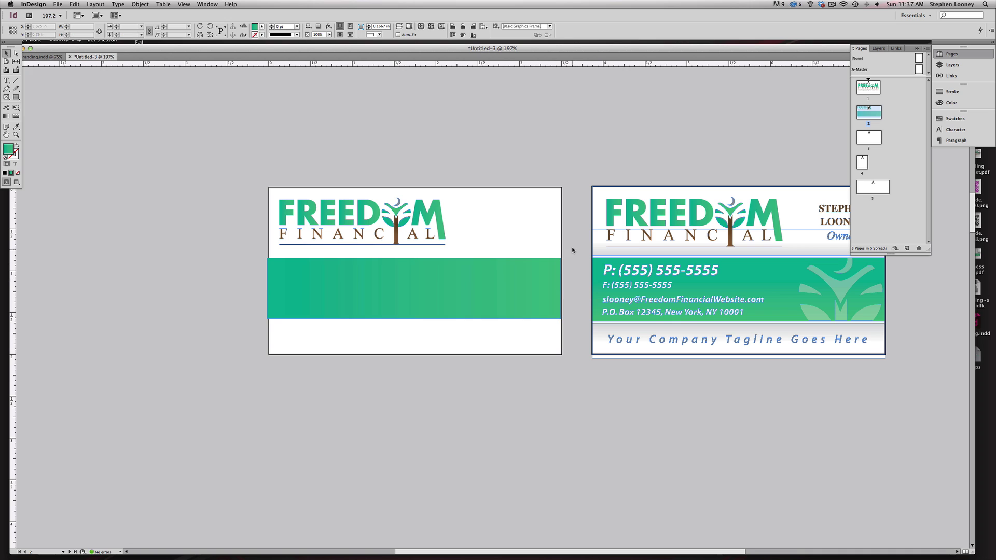
drag(199, 135, 672, 488)
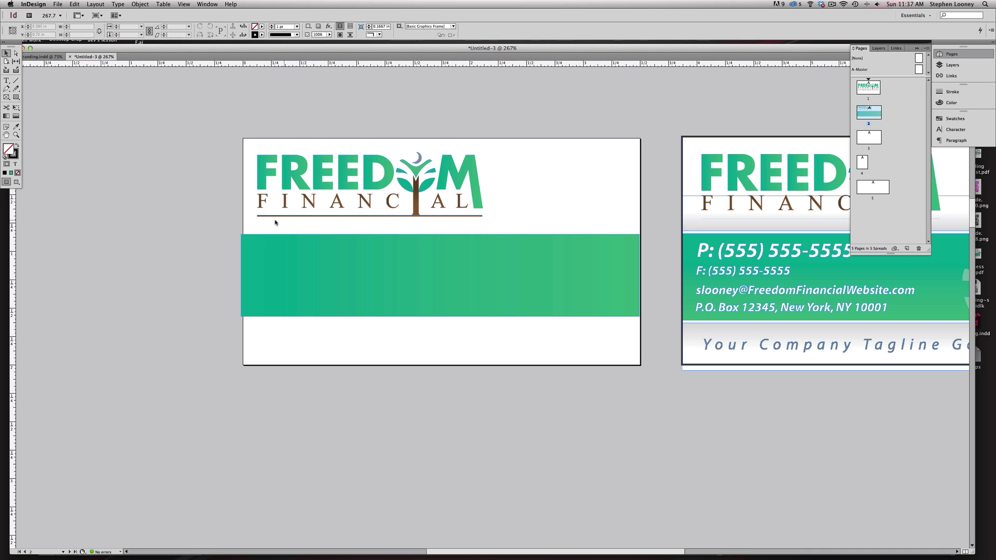
key(a)
drag(225, 228, 252, 338)
drag(174, 168, 338, 360)
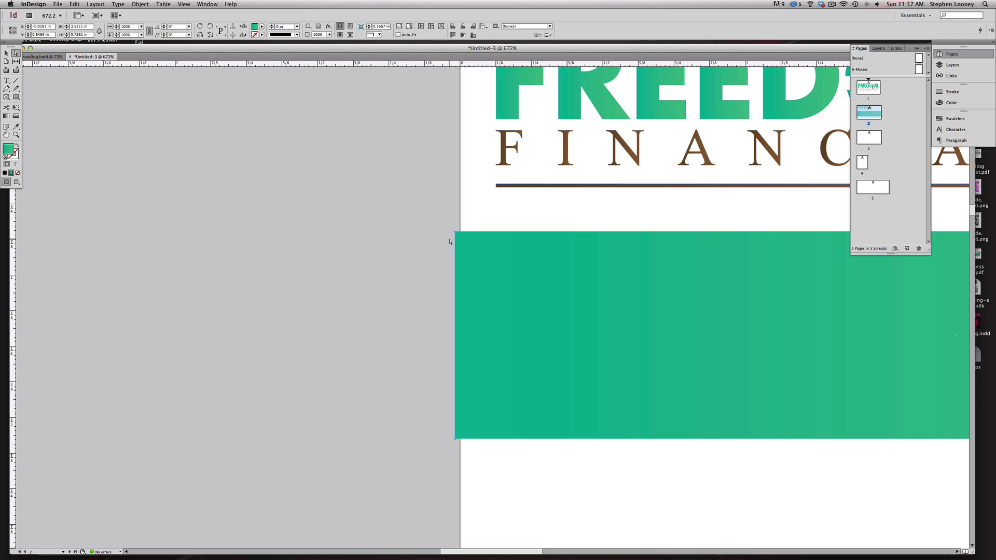
drag(455, 239, 460, 238)
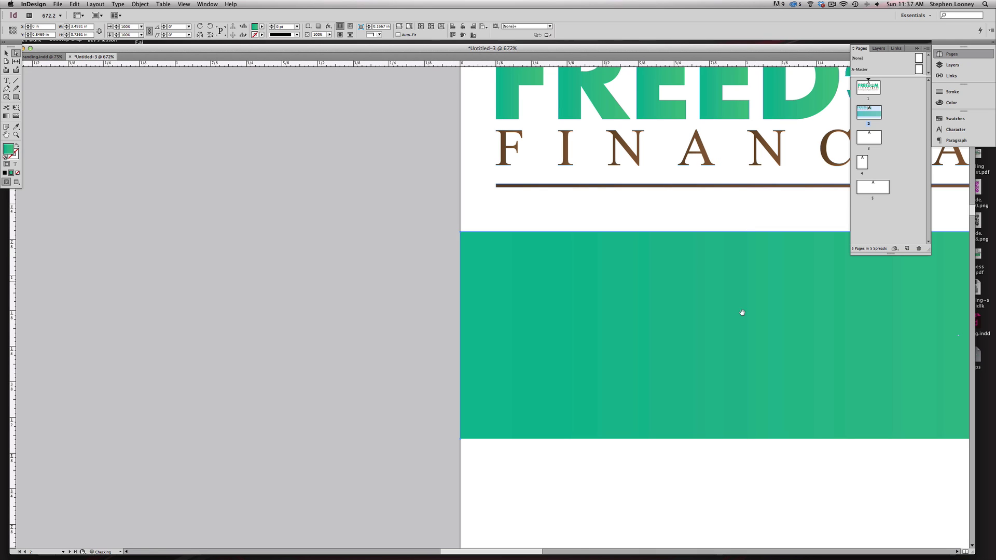
alt+super+click(829, 338)
alt+super+click(828, 338)
click(829, 339)
drag(589, 174, 684, 414)
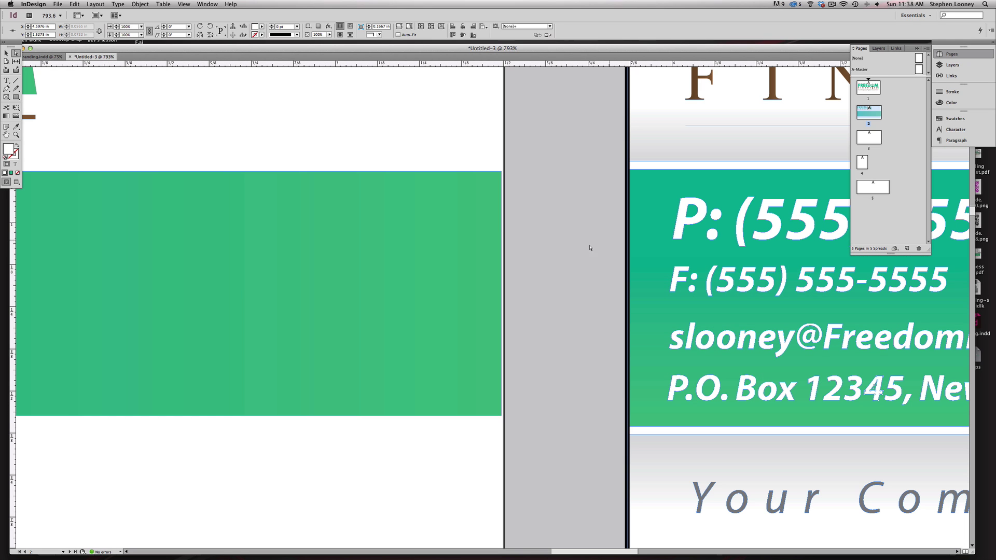
drag(502, 228, 504, 229)
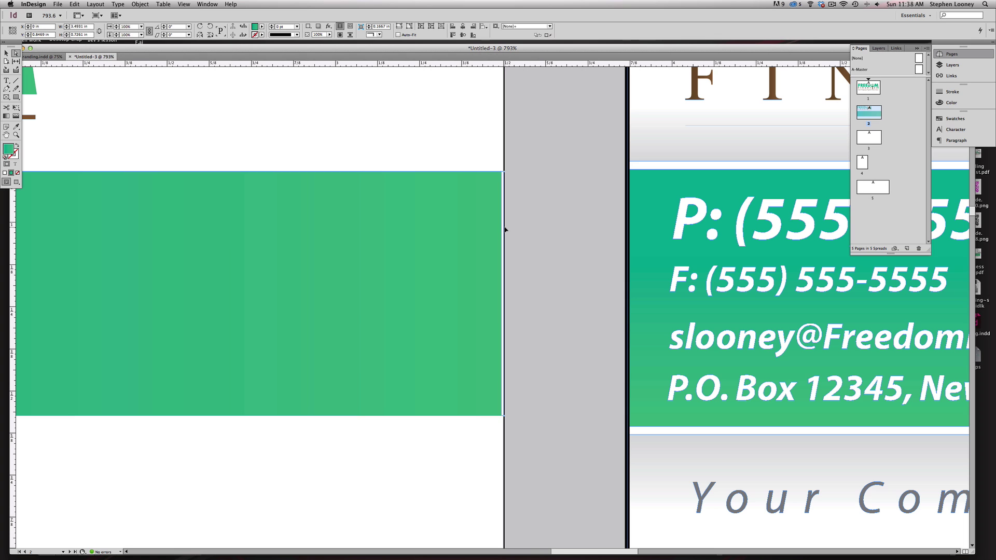
click(543, 236)
alt+super+click(456, 291)
alt+super+click(455, 291)
alt+super+click(456, 291)
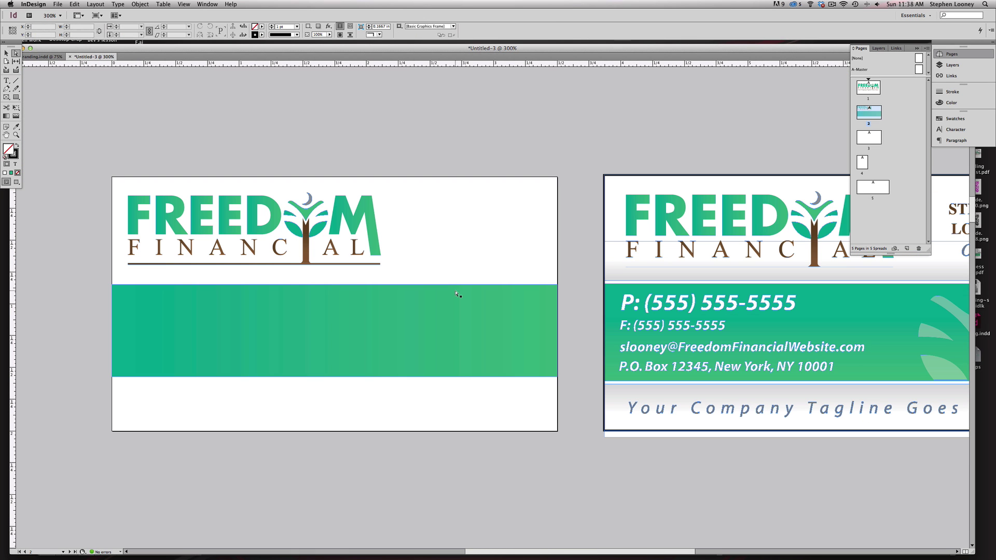
scroll(466, 310, left, 3)
- Paste a copy of the green band in place and raise its top edge to 0.76 in high
click(418, 318)
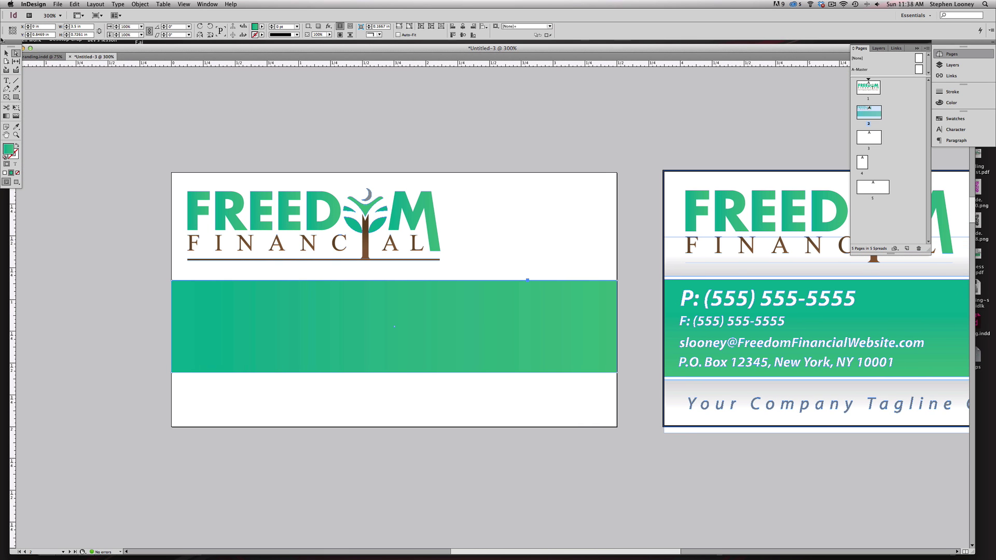
click(6, 53)
click(95, 4)
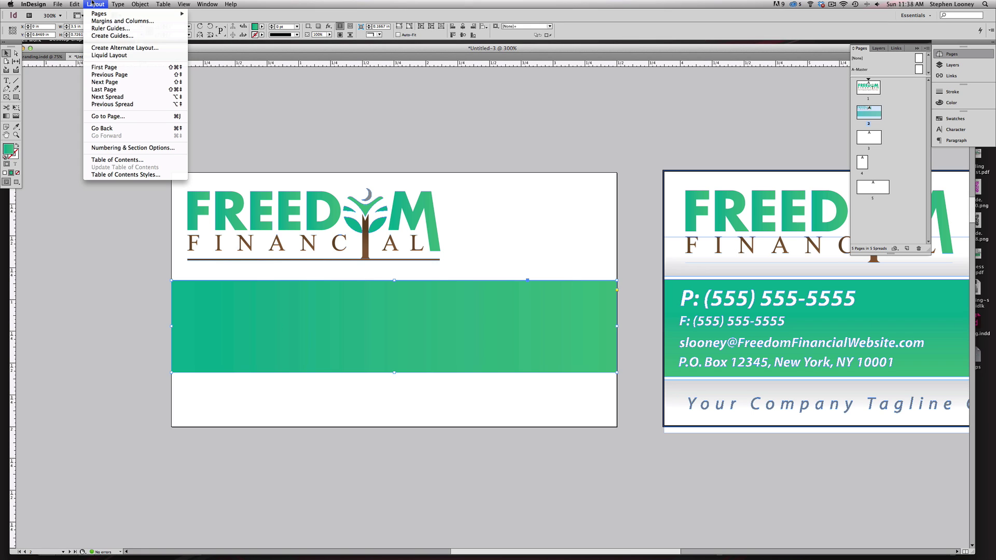
mouse_move(79, 7)
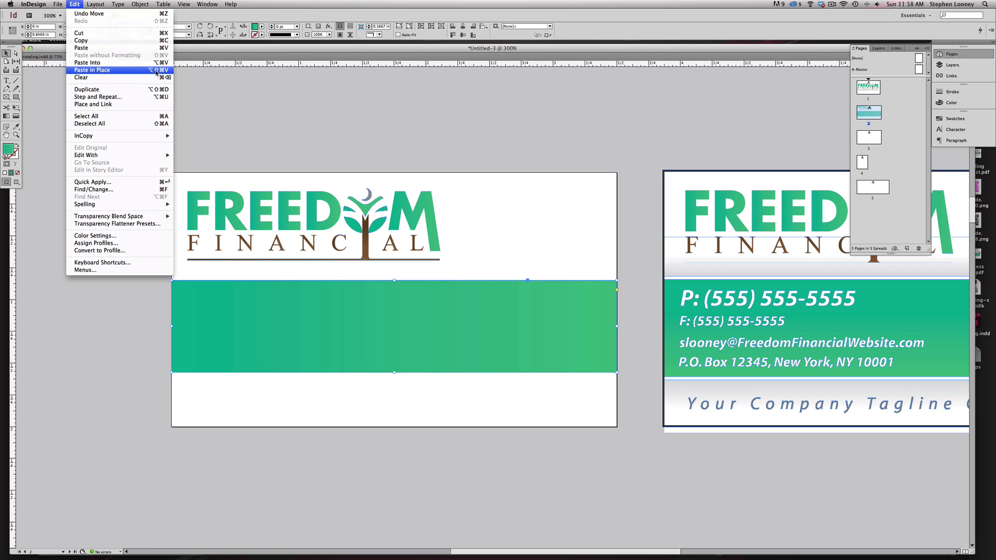
click(270, 117)
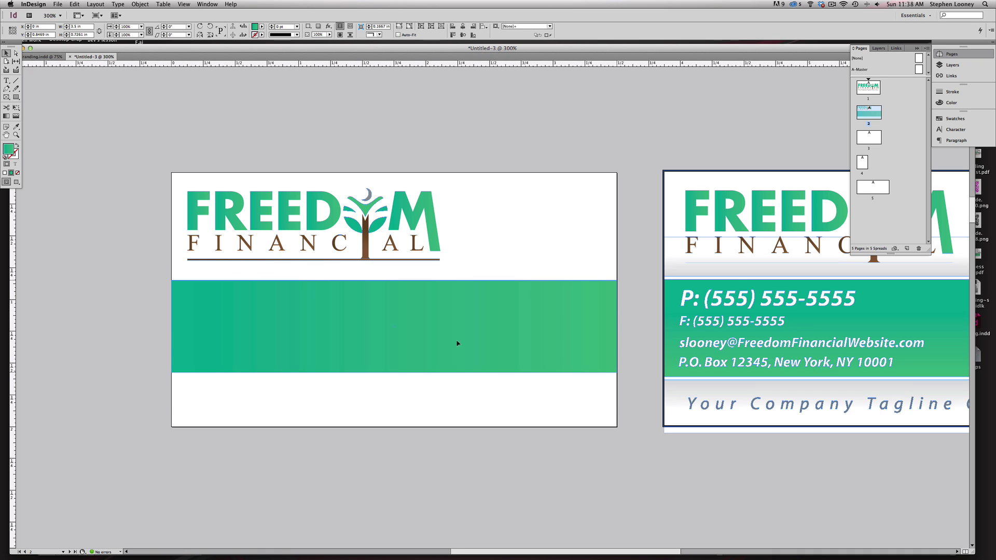
key(super+z)
drag(394, 280, 395, 278)
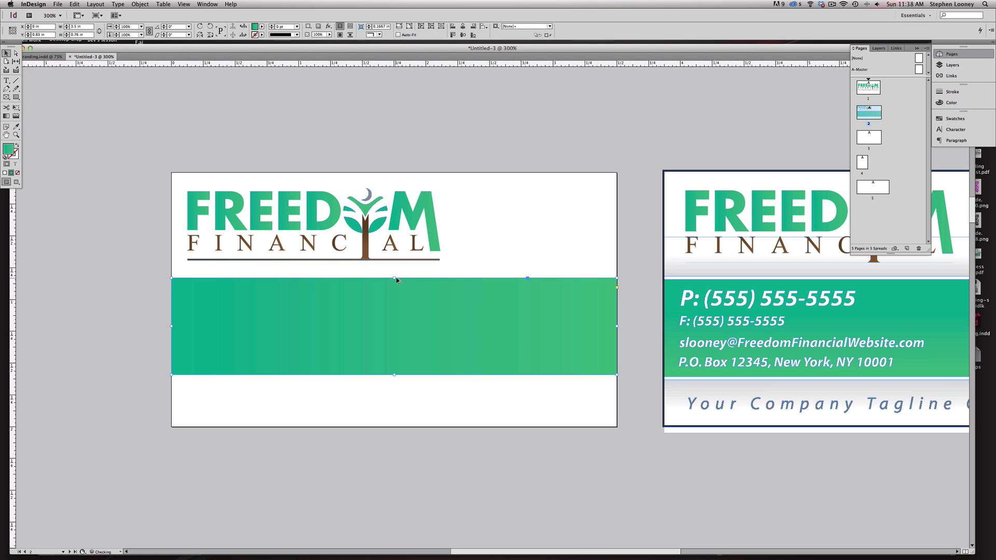
- Fill the copied band with magenta and send it behind the green band
click(953, 118)
click(857, 170)
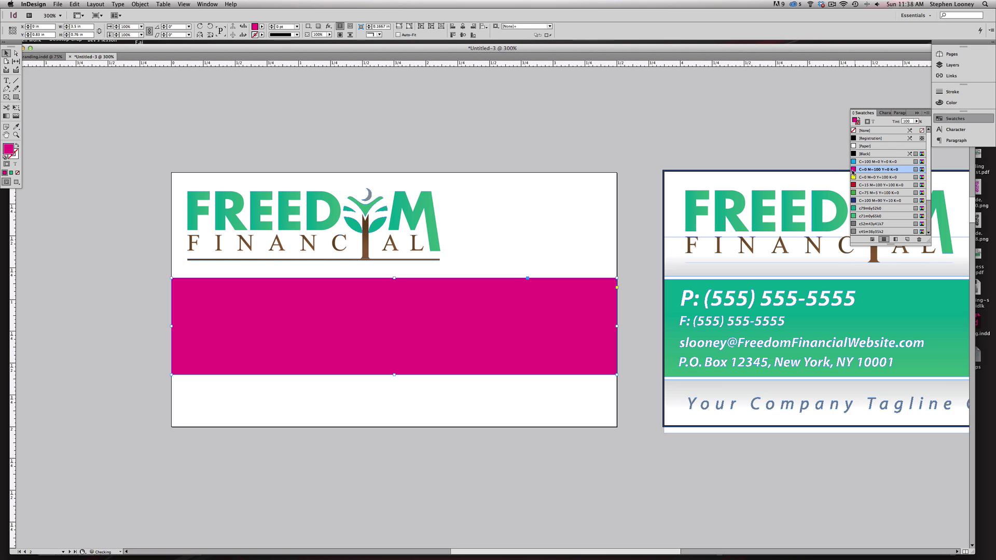
click(140, 4)
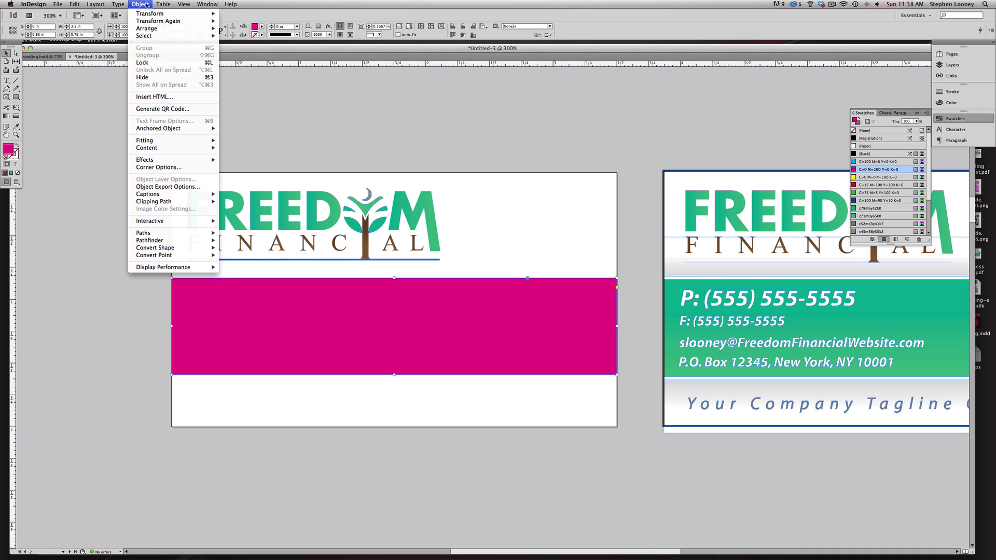
mouse_move(156, 29)
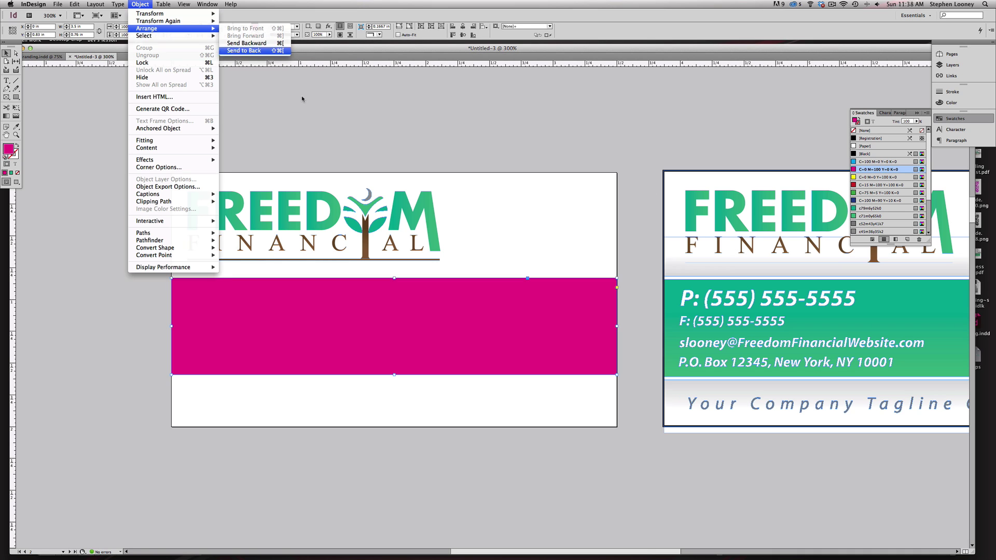
key(Return)
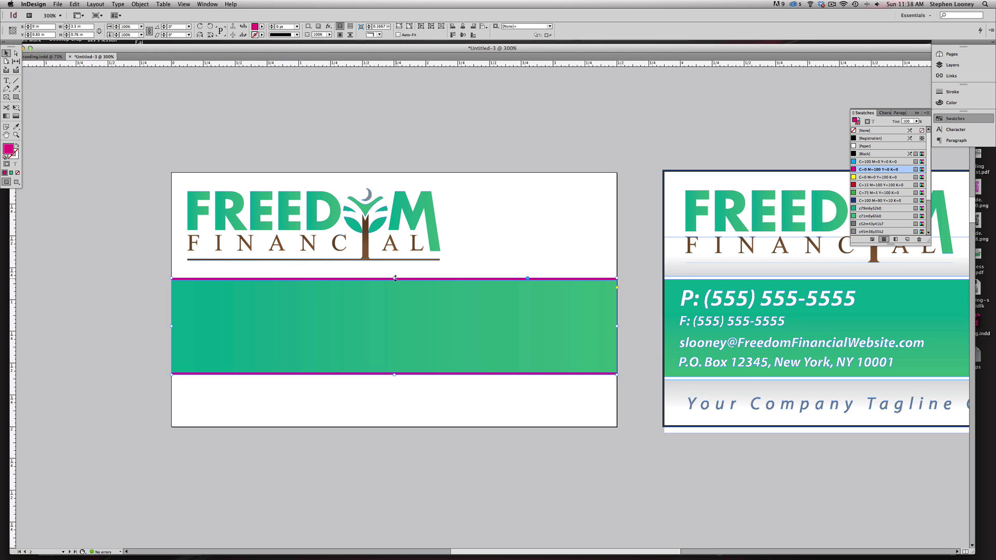
drag(394, 278, 394, 277)
- Squash a magenta rectangle into a thin strip about 0.16 in tall above the green band
key(super+shift+a)
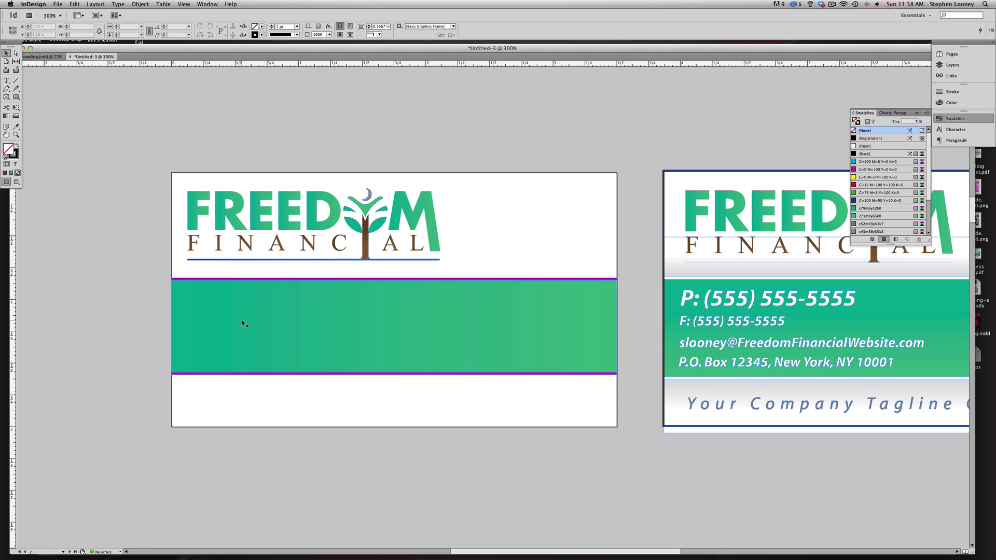
click(218, 280)
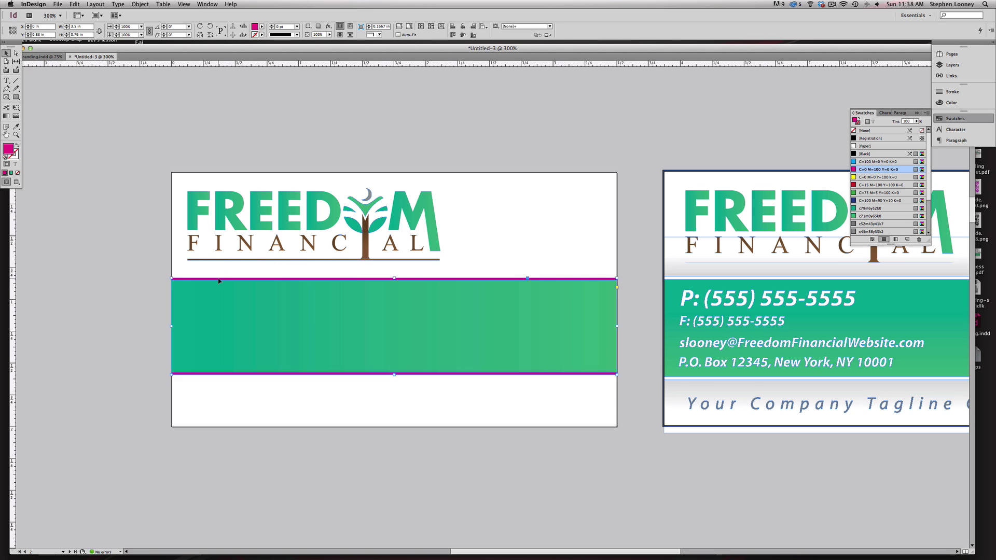
click(73, 5)
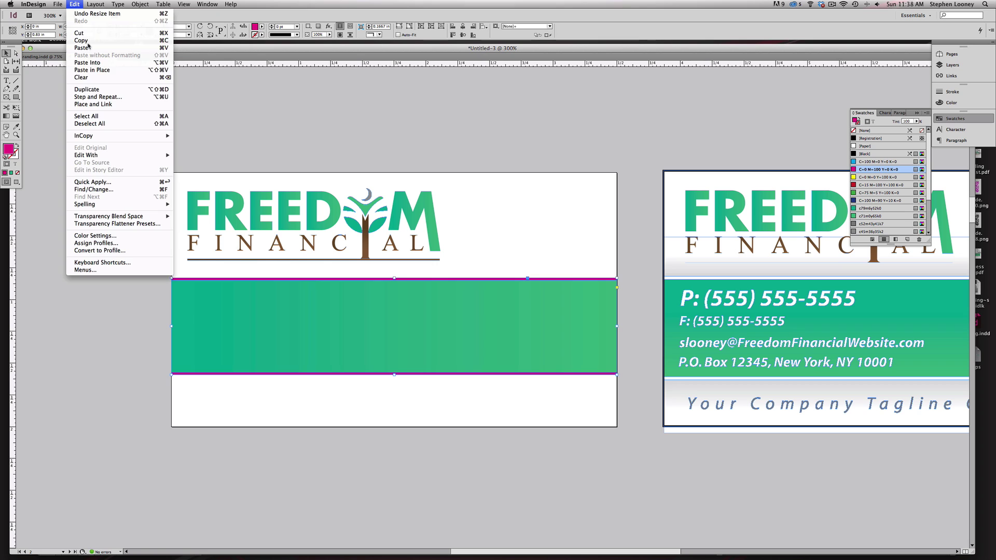
click(104, 73)
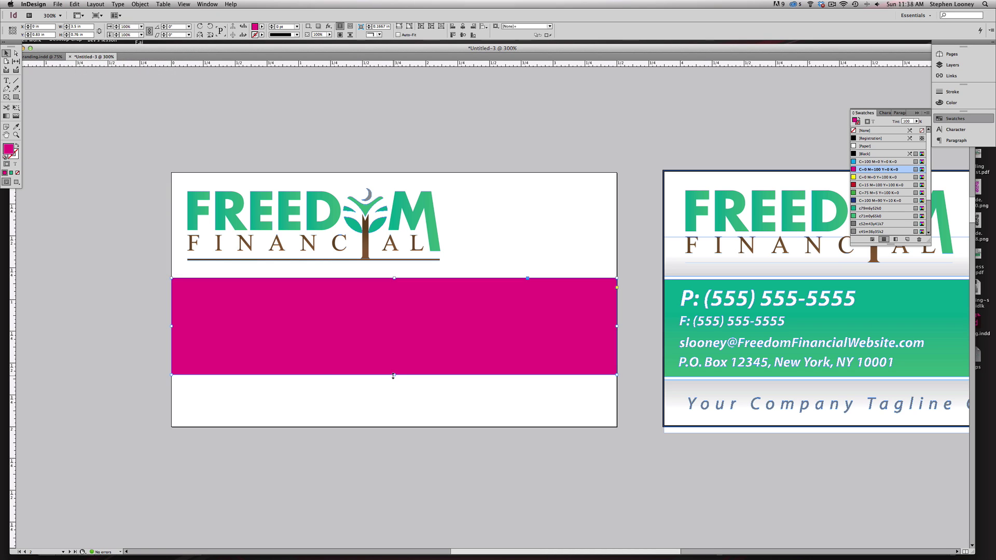
drag(394, 375, 401, 259)
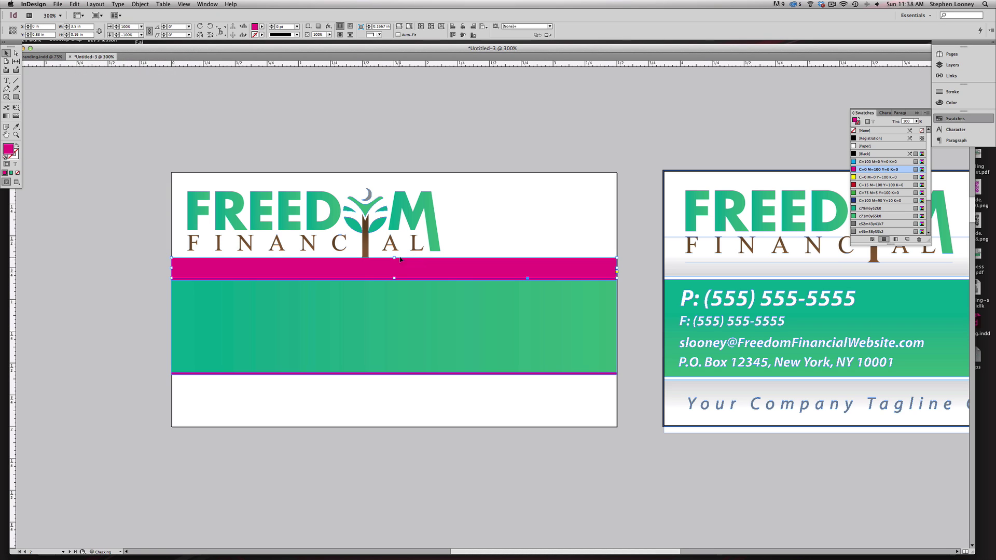
click(896, 240)
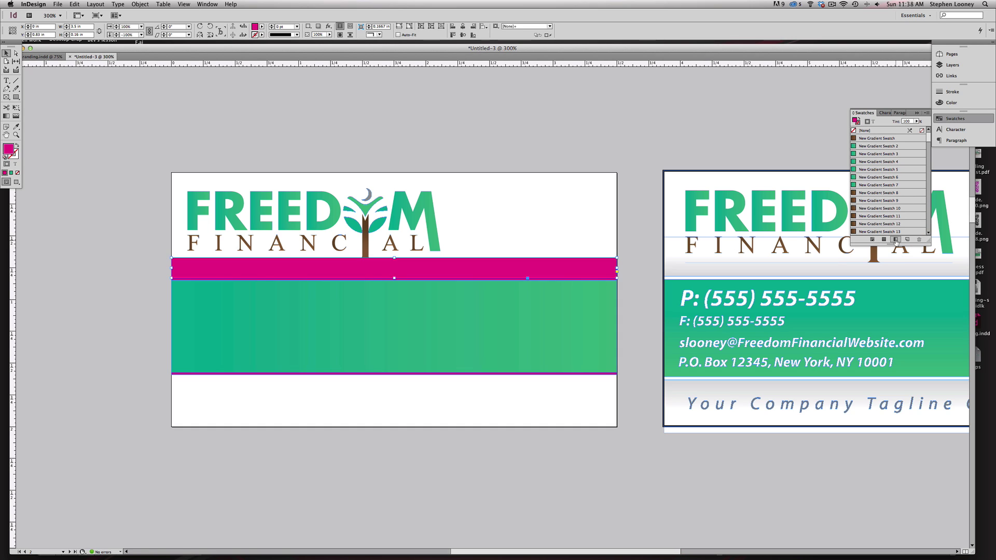
- Fill the strip with New Gradient Swatch, with stops at CMYK 0/0/0/0 and 0/0/0/19
scroll(876, 171, up, 3)
double_click(865, 138)
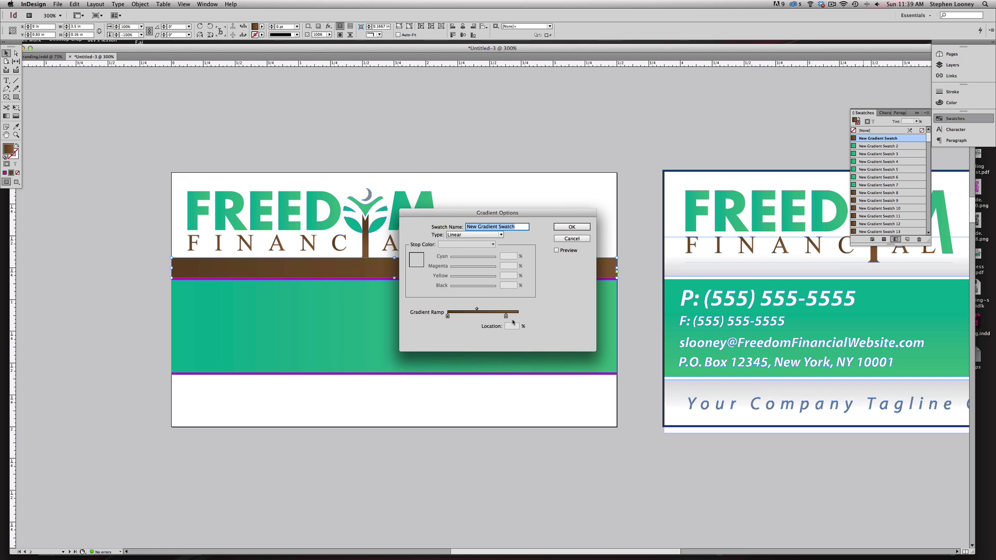
click(507, 317)
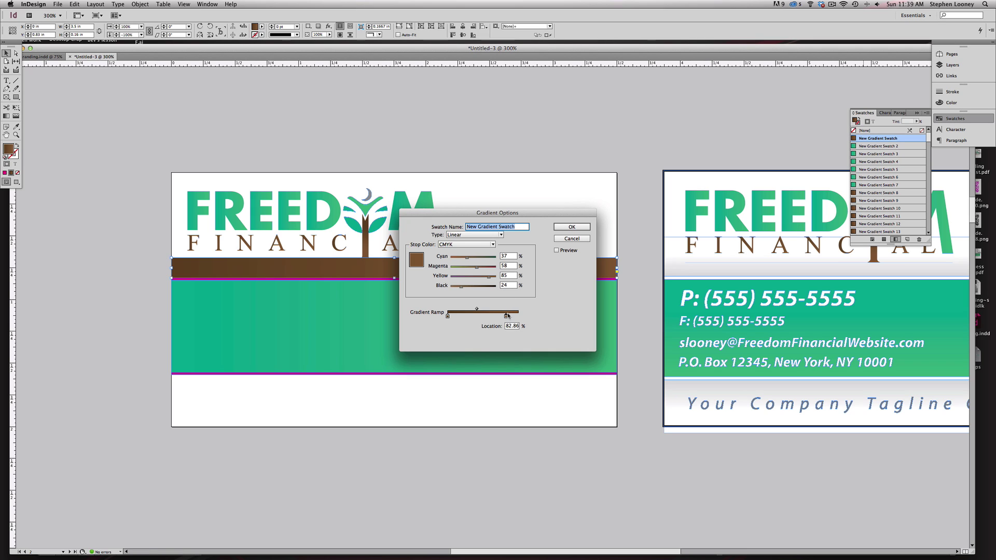
click(469, 245)
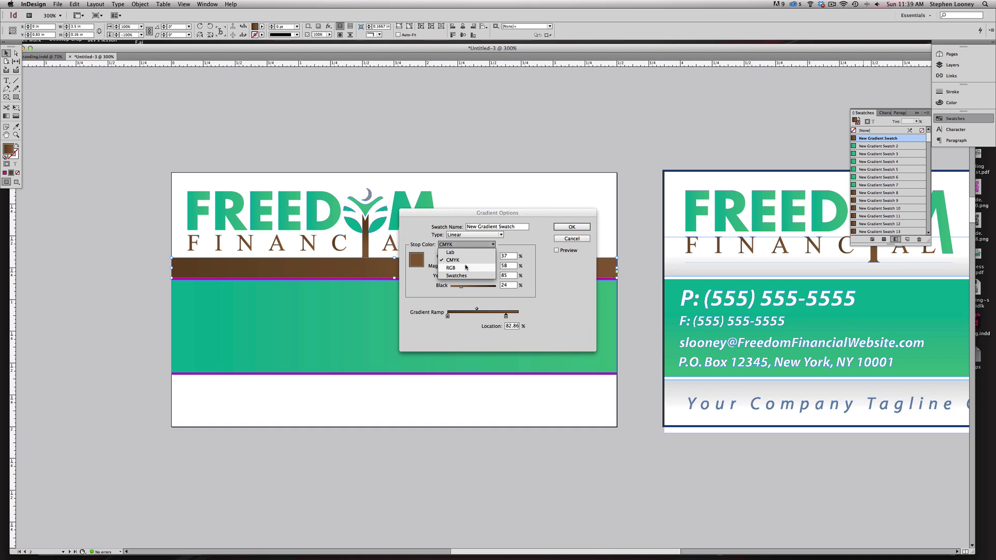
click(467, 262)
mouse_move(455, 267)
mouse_down()
mouse_move(449, 258)
mouse_move(449, 276)
mouse_up()
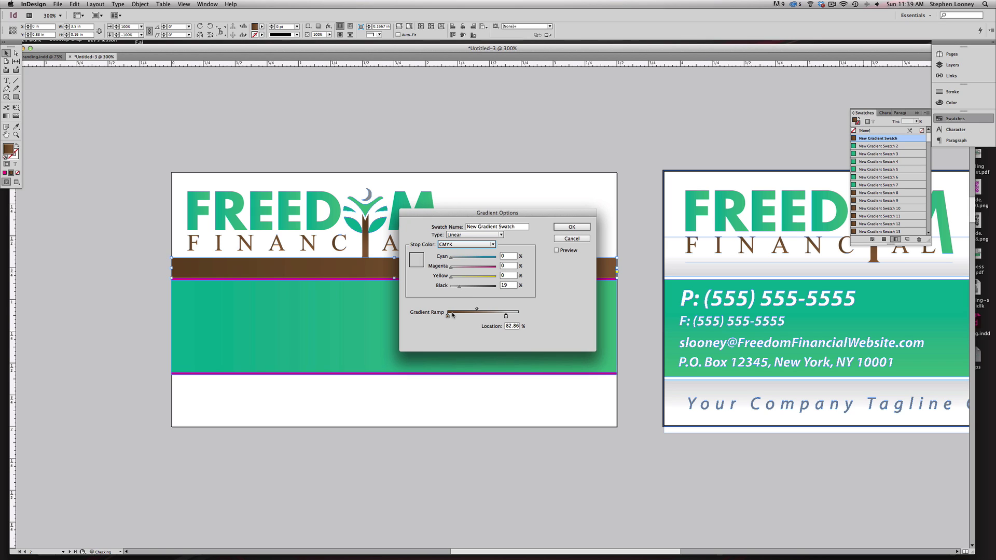
click(447, 315)
drag(470, 256, 449, 286)
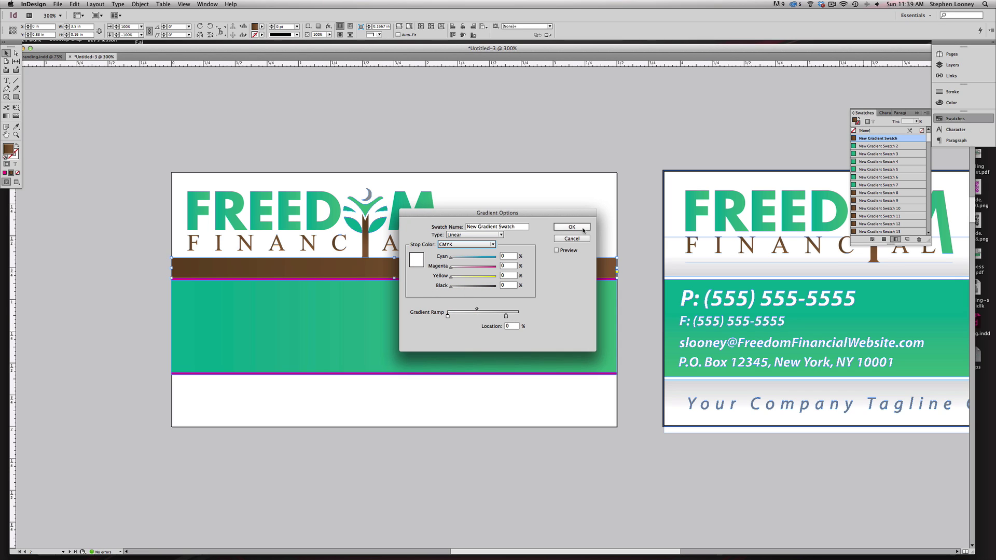
click(578, 228)
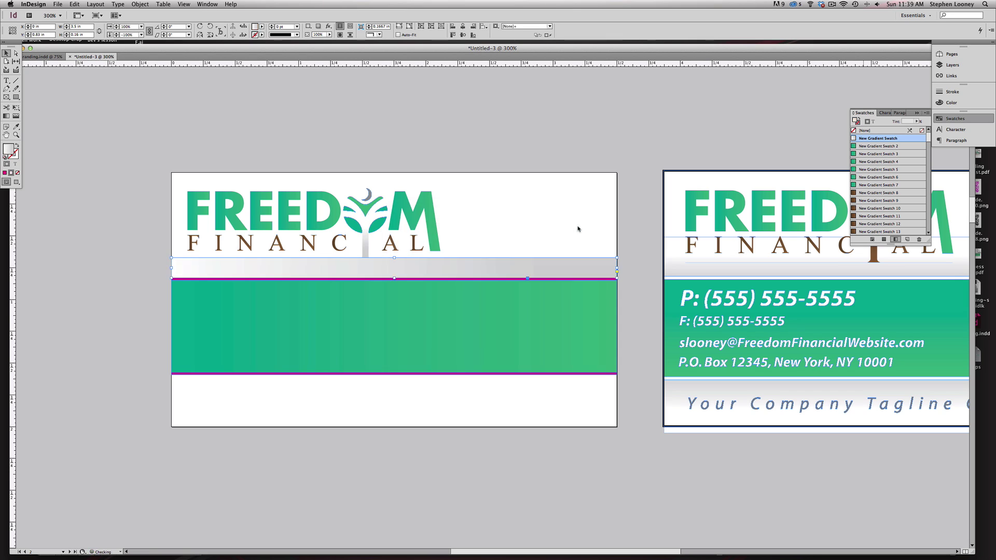
- Shade the strip vertically, light at top and grey below, and stretch its top edge upward
click(6, 116)
drag(350, 254, 348, 281)
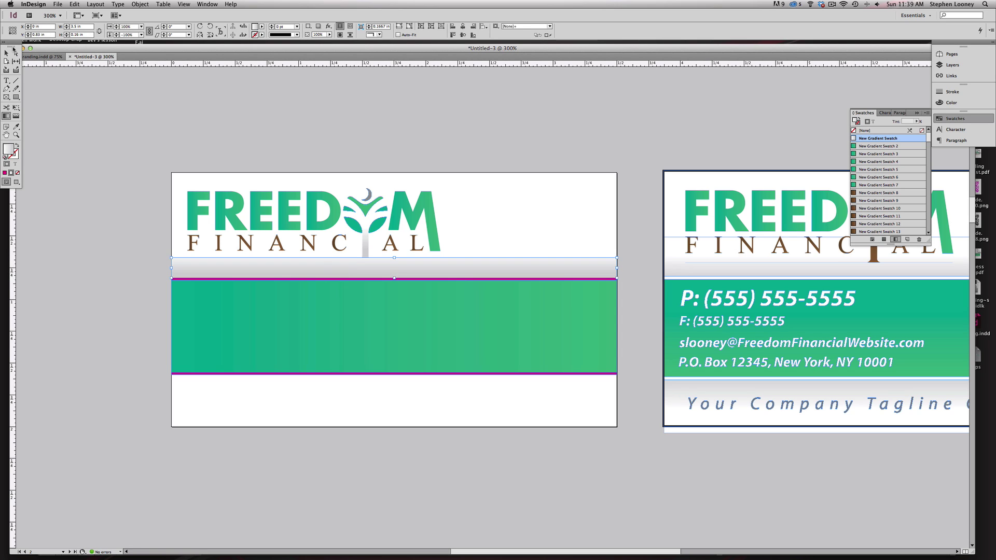
key(v)
drag(394, 258, 471, 270)
key(super+z)
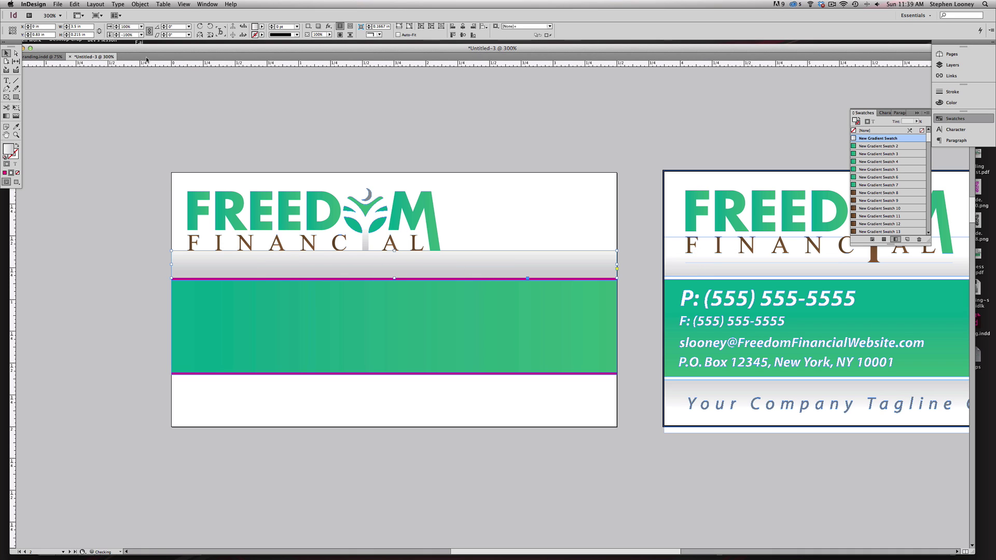
- Send the grey strip backward behind the logo and reapply its vertical light-to-grey shading
click(103, 3)
mouse_move(140, 4)
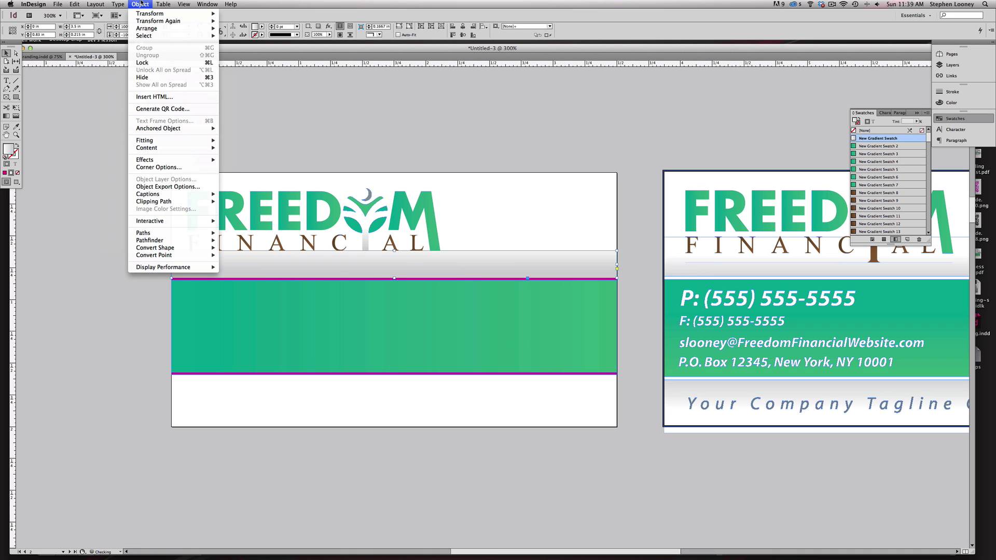
mouse_move(146, 32)
click(247, 44)
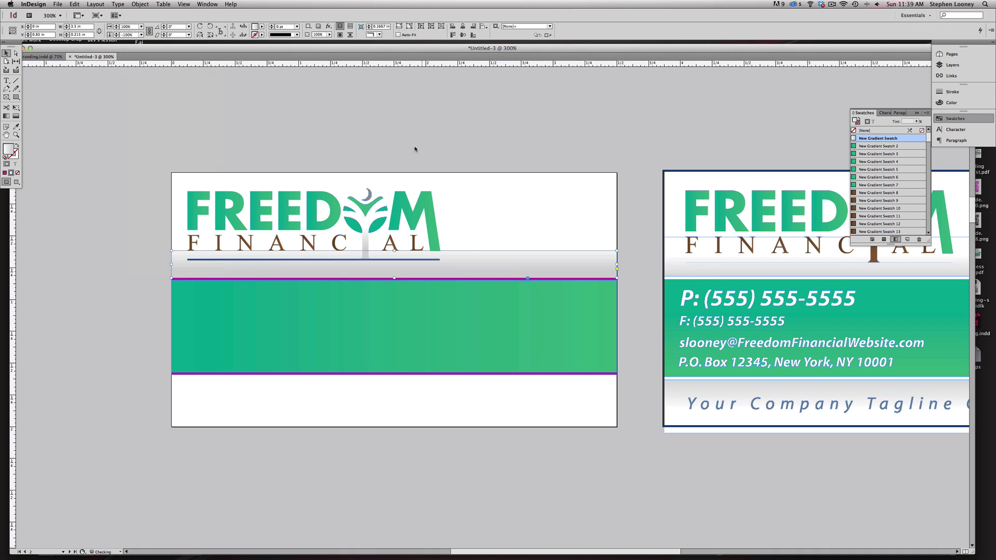
click(426, 153)
click(374, 255)
key(g)
drag(372, 252, 372, 275)
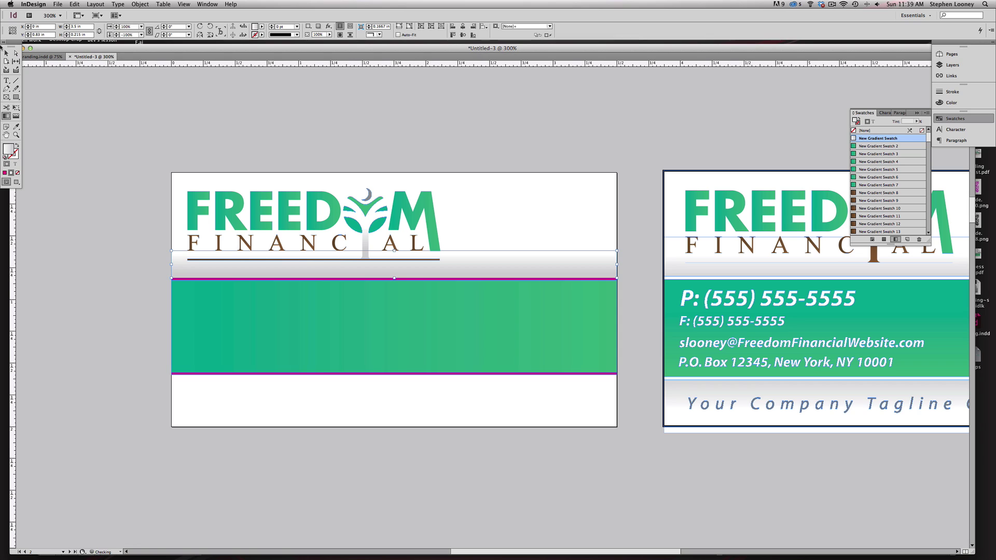
key(v)
- Duplicate the grey strip, flip the copy vertically, and place it directly under the green band
drag(479, 263, 483, 394)
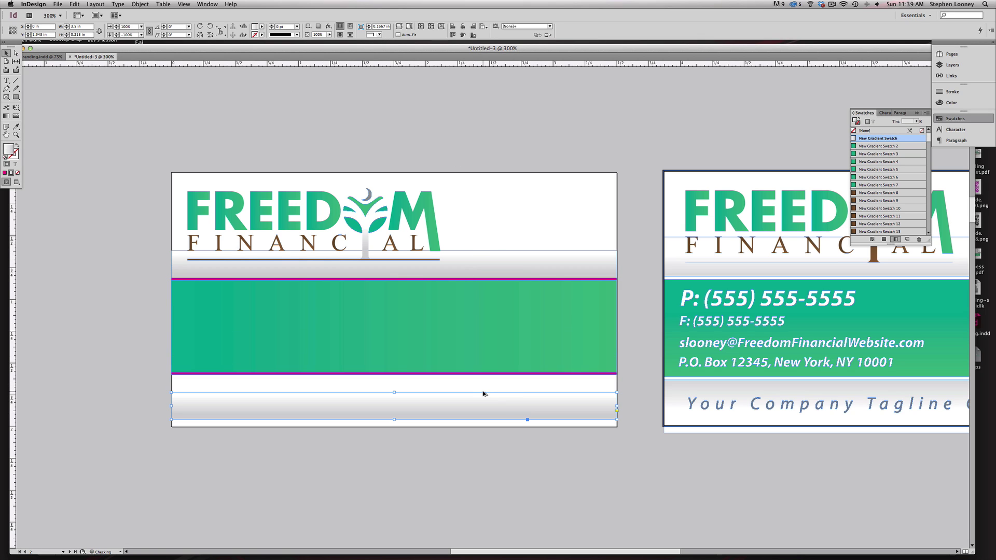
click(141, 4)
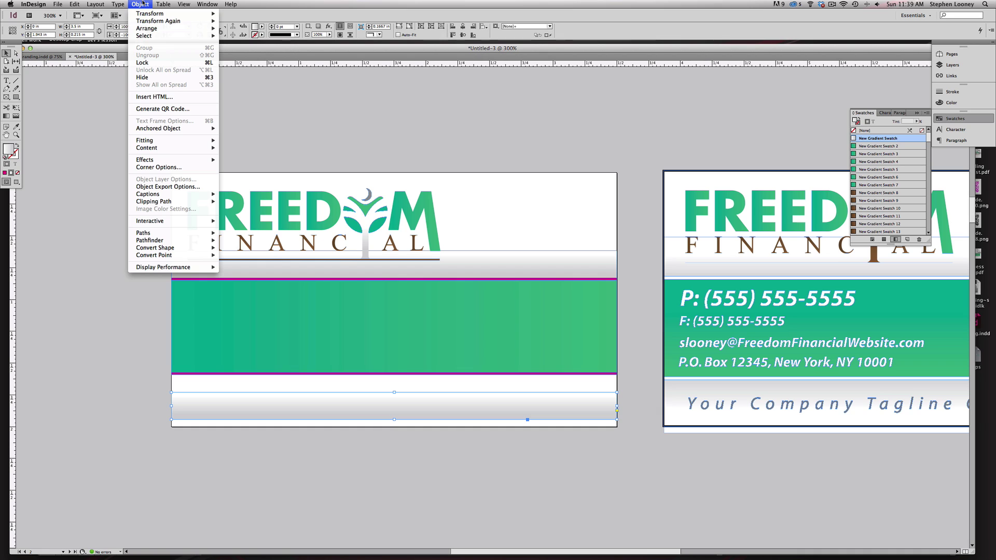
mouse_move(147, 14)
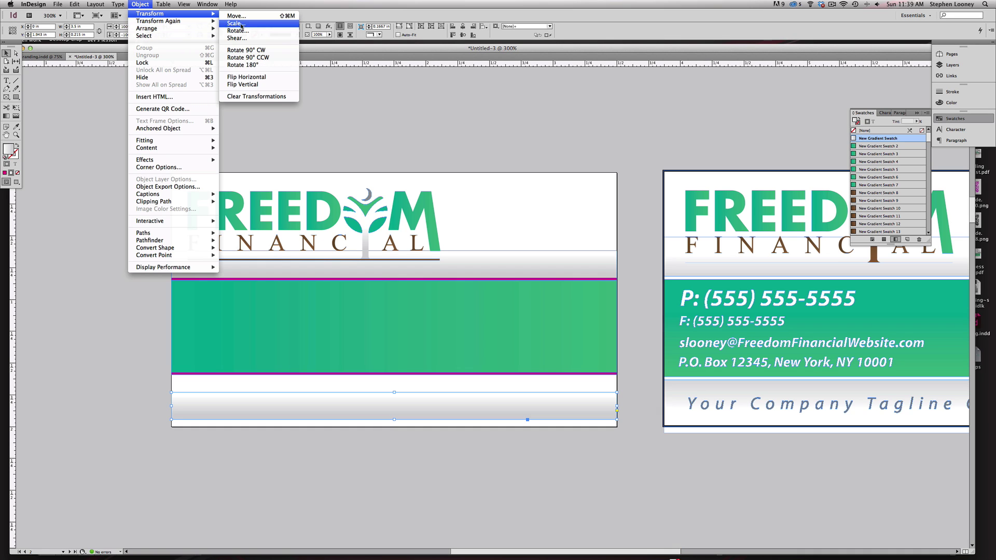
click(247, 85)
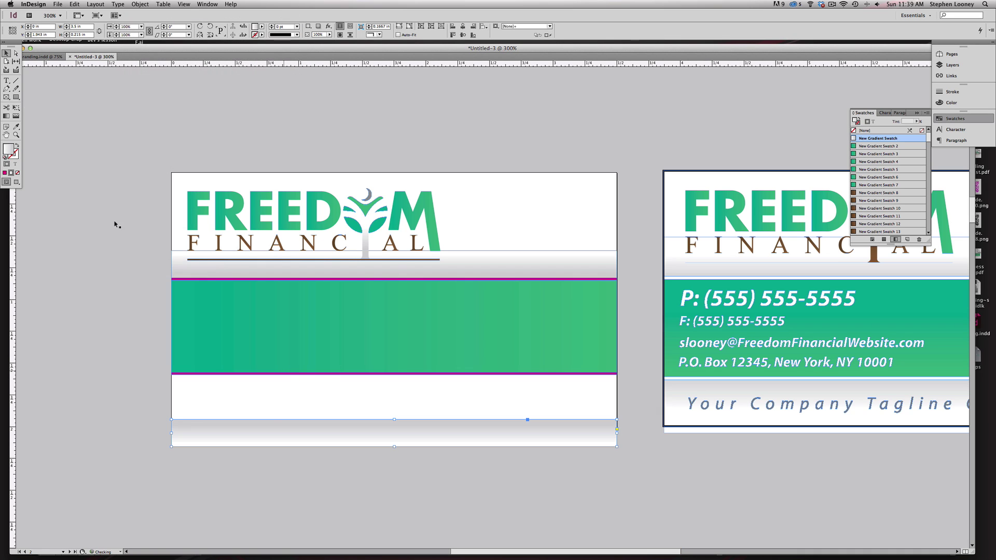
drag(265, 430, 267, 387)
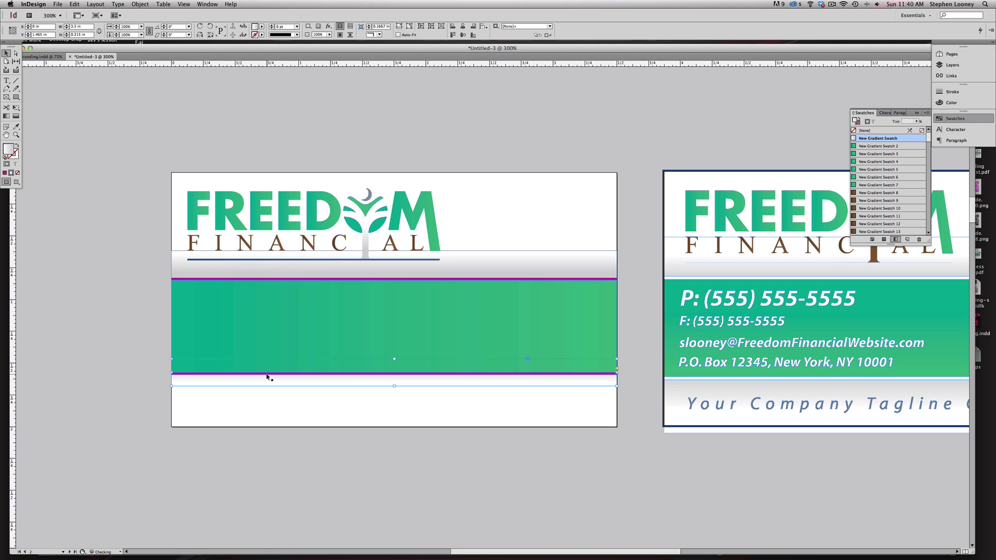
click(141, 387)
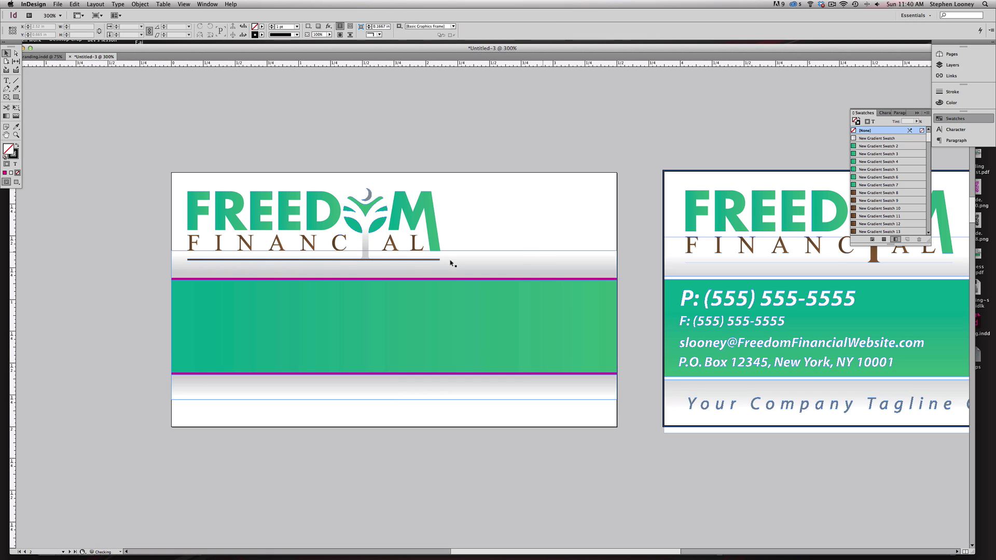
- Hide frame edges and zoom in on the left card's logo
click(188, 3)
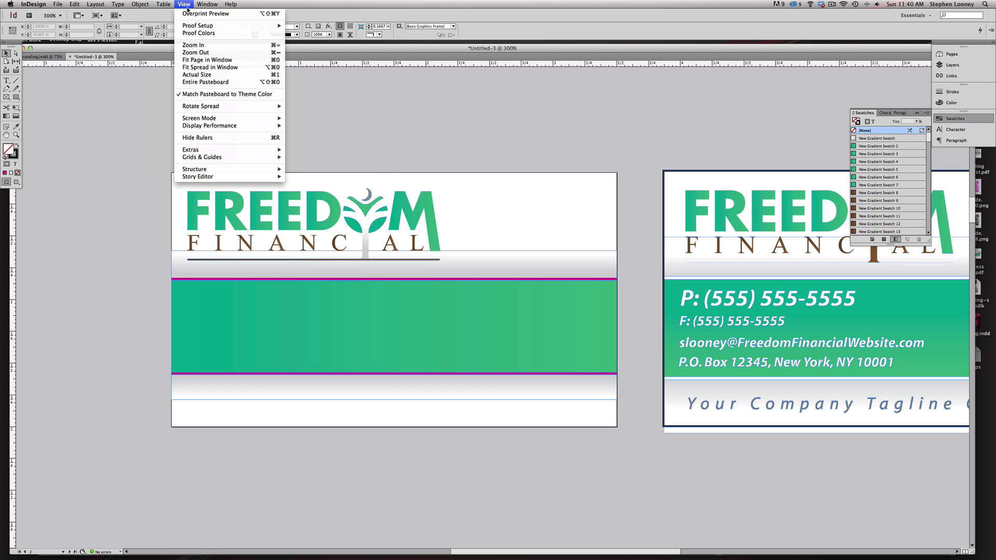
mouse_move(200, 151)
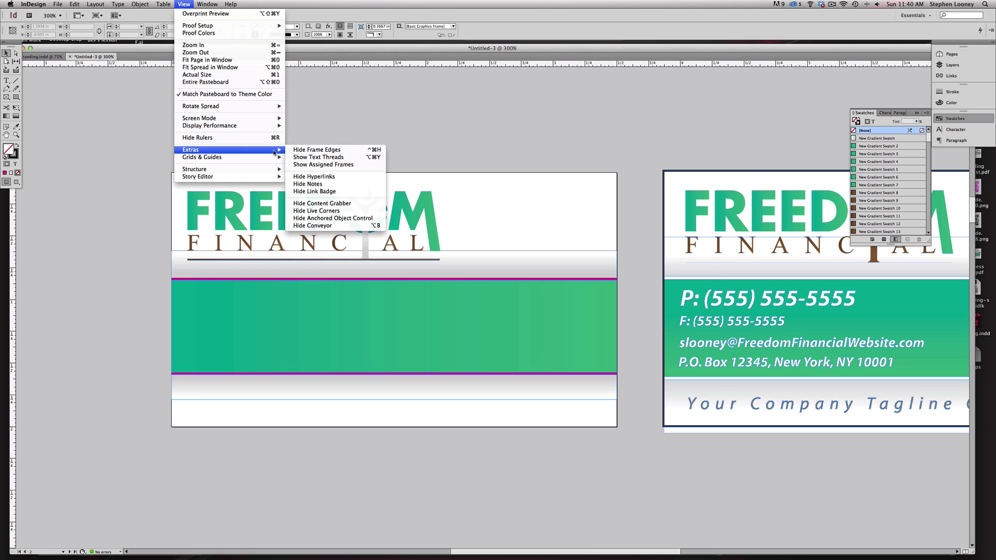
click(312, 150)
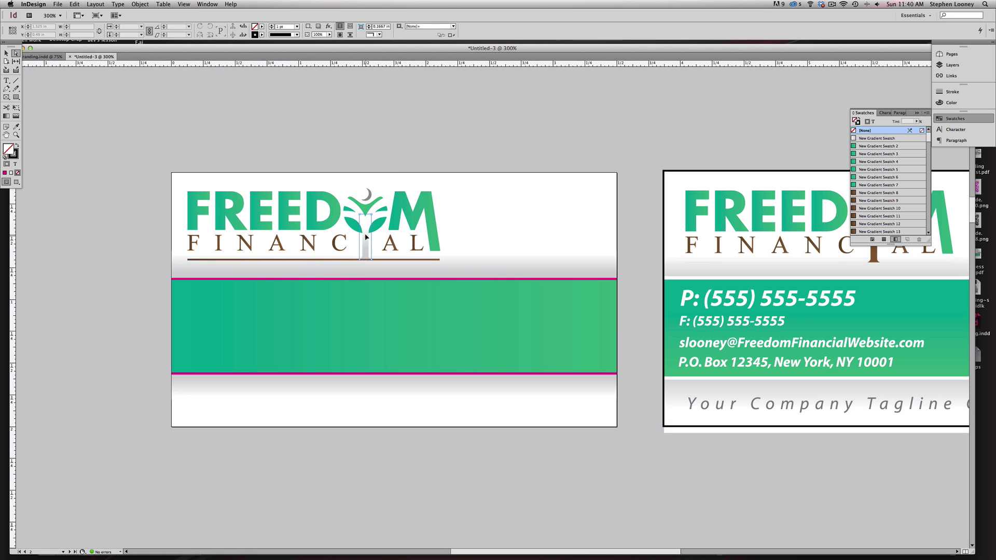
drag(100, 87, 541, 353)
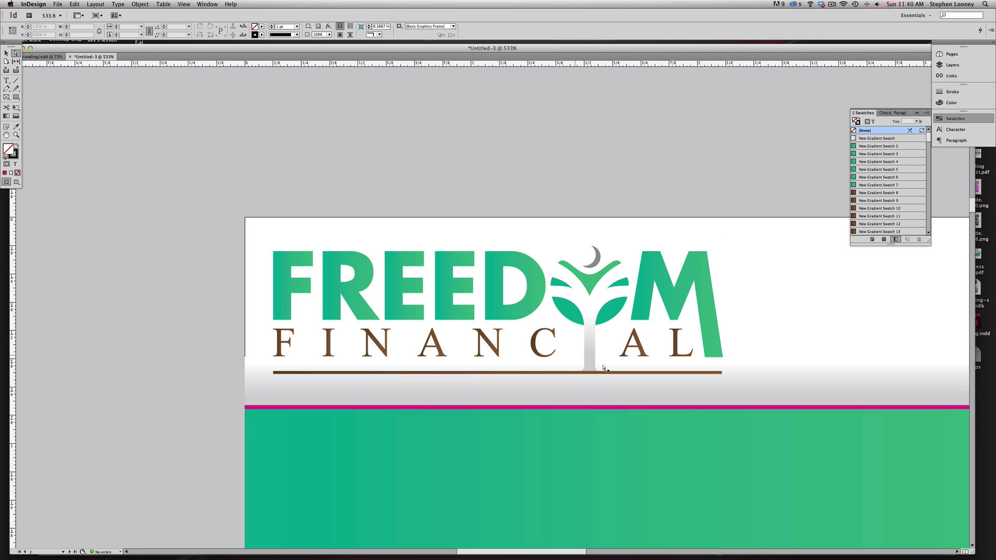
scroll(605, 368, right, 3)
scroll(605, 368, down, 1)
- Eyedrop the FINANCIAL lettering's brown onto the tree-trunk shape, then zoom back out
click(517, 326)
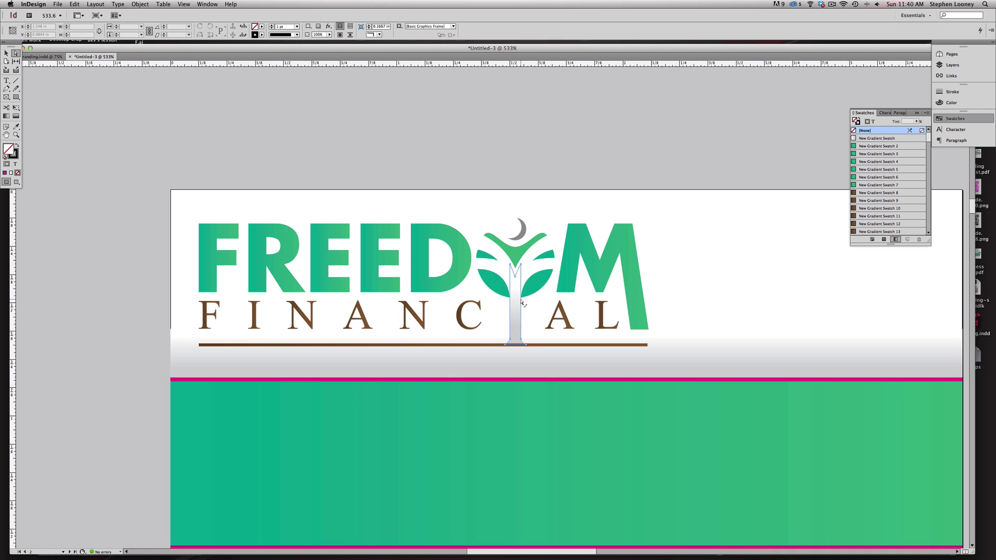
drag(515, 307, 517, 317)
key(super+z)
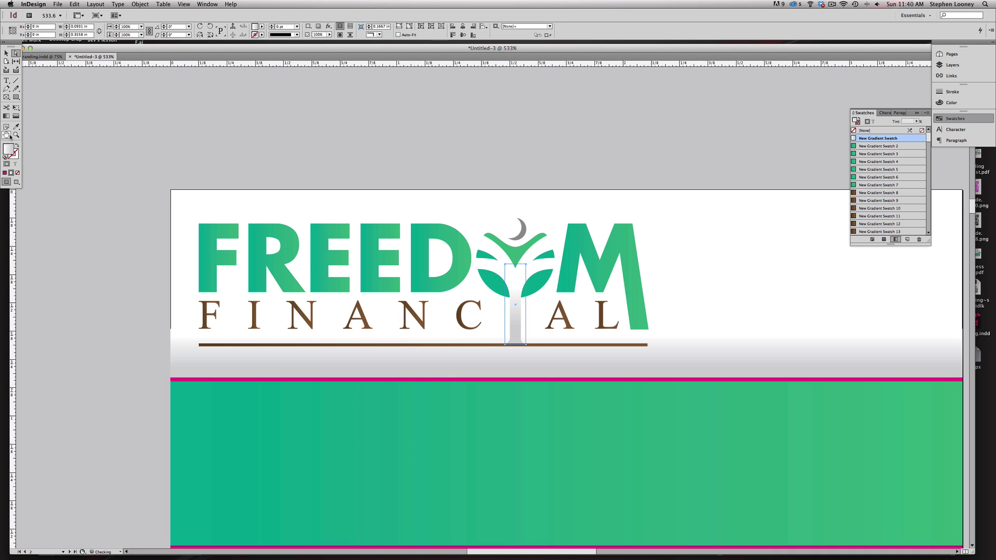
click(16, 128)
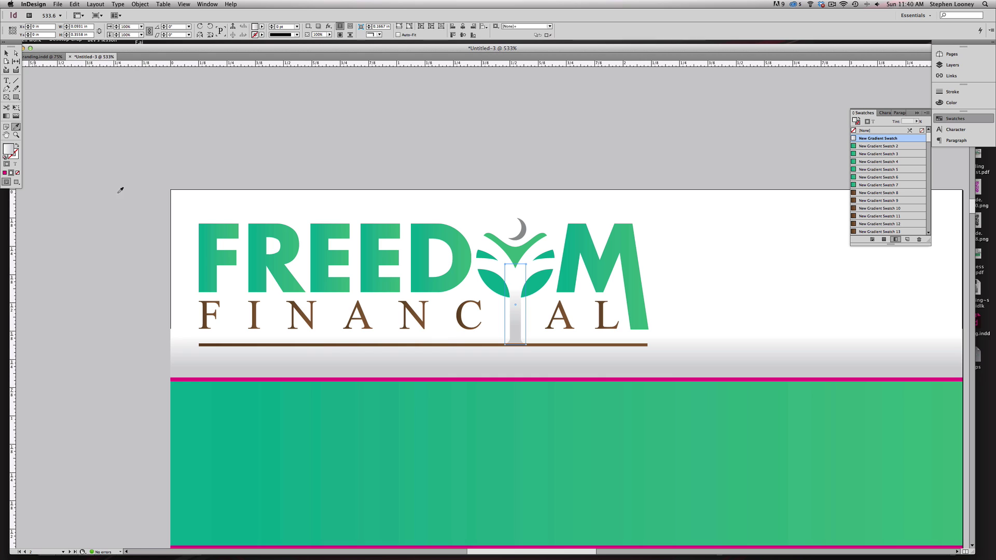
click(251, 303)
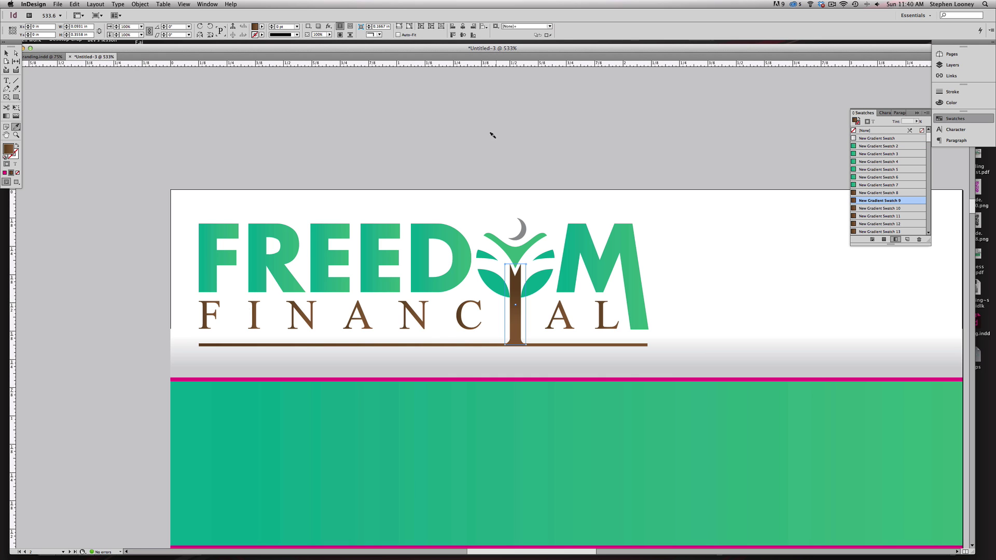
key(a)
click(579, 282)
key(super+minus)
key(super+minus)
key(super+minus)
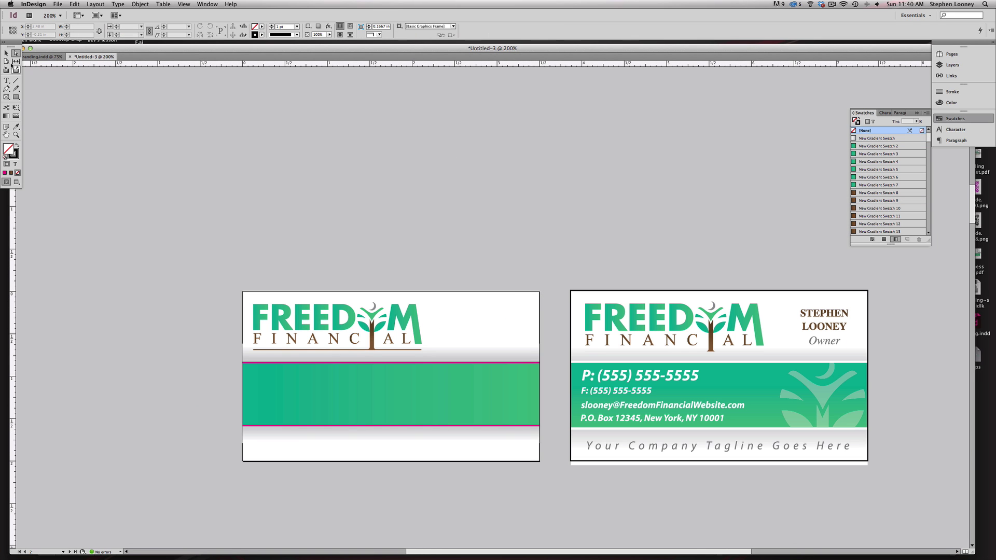
- Pan and zoom until both business cards fill the view
click(6, 53)
key(super+minus)
drag(501, 229, 518, 496)
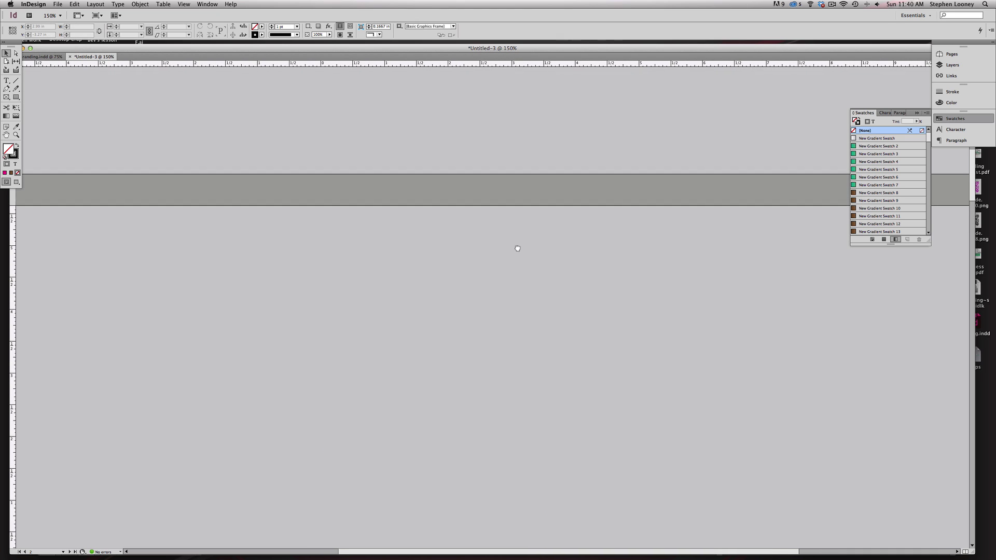
mouse_move(518, 249)
mouse_down()
mouse_move(493, 514)
mouse_move(540, 371)
mouse_move(528, 80)
mouse_up()
drag(545, 383, 532, 215)
drag(257, 156, 825, 393)
key(a)
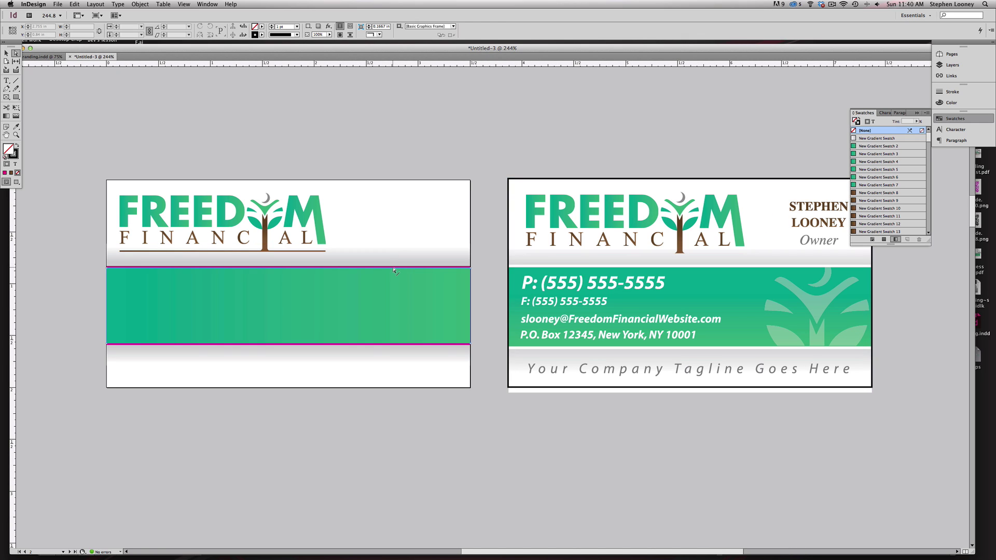
- Recolour the thin magenta strip at the green band's edge to white in the Color Picker
click(394, 269)
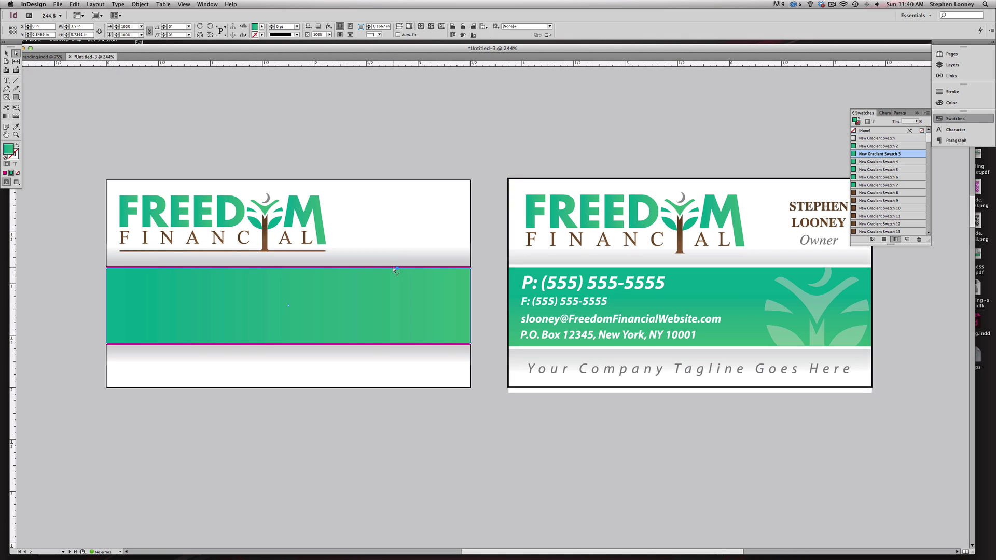
click(354, 268)
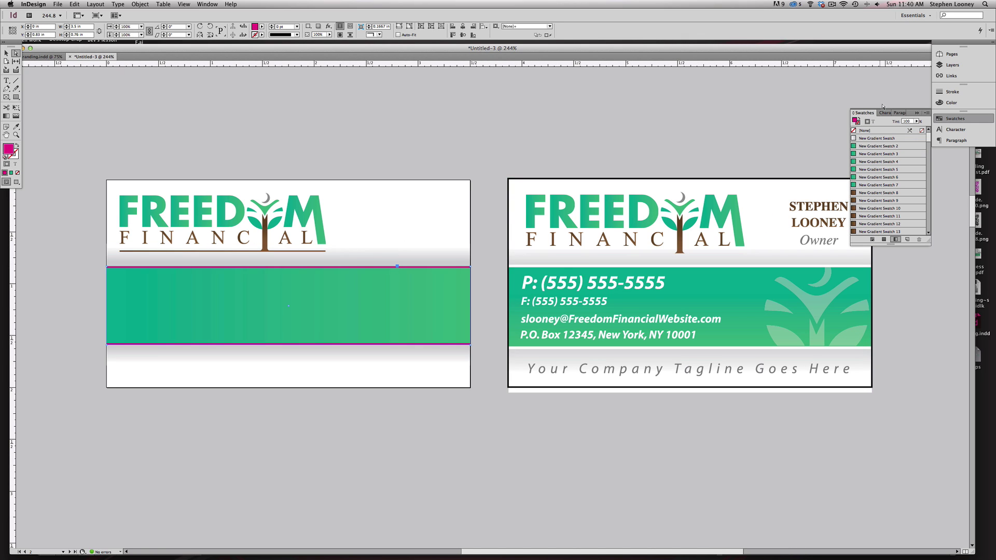
double_click(8, 150)
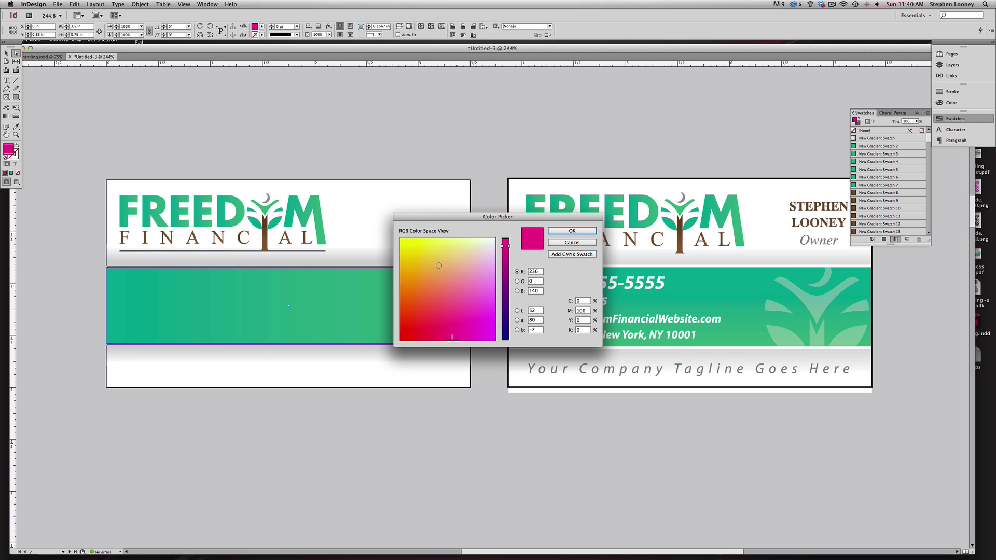
drag(439, 265, 515, 234)
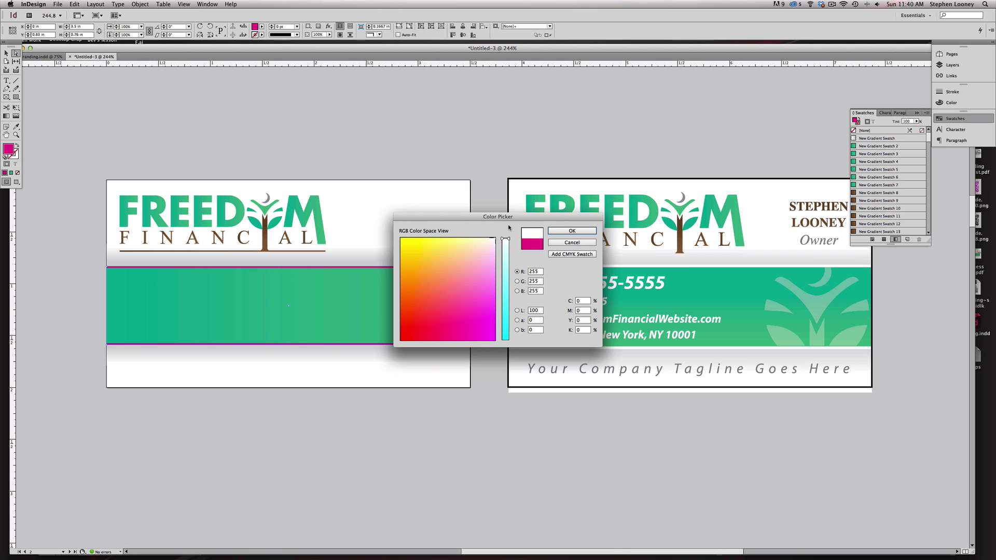
click(572, 231)
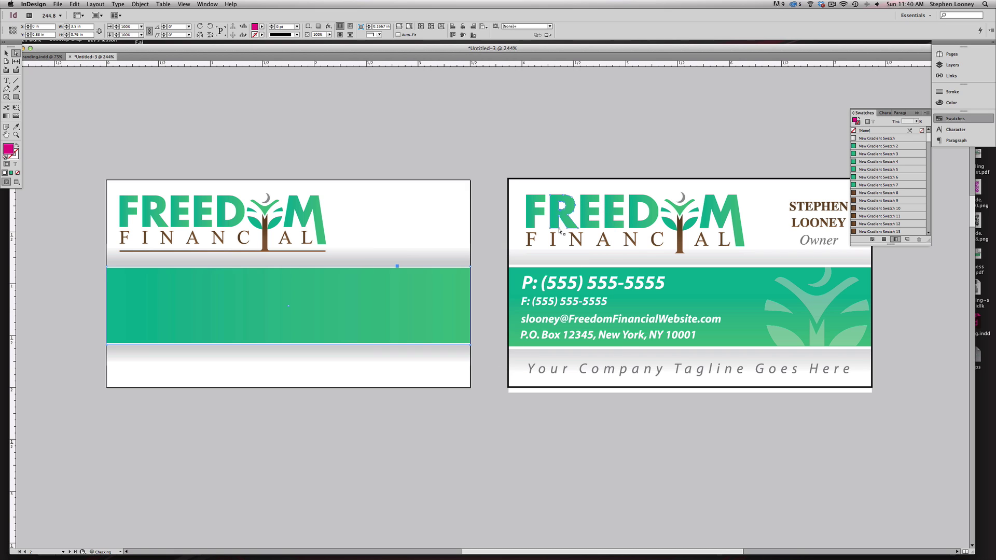
click(381, 122)
key(v)
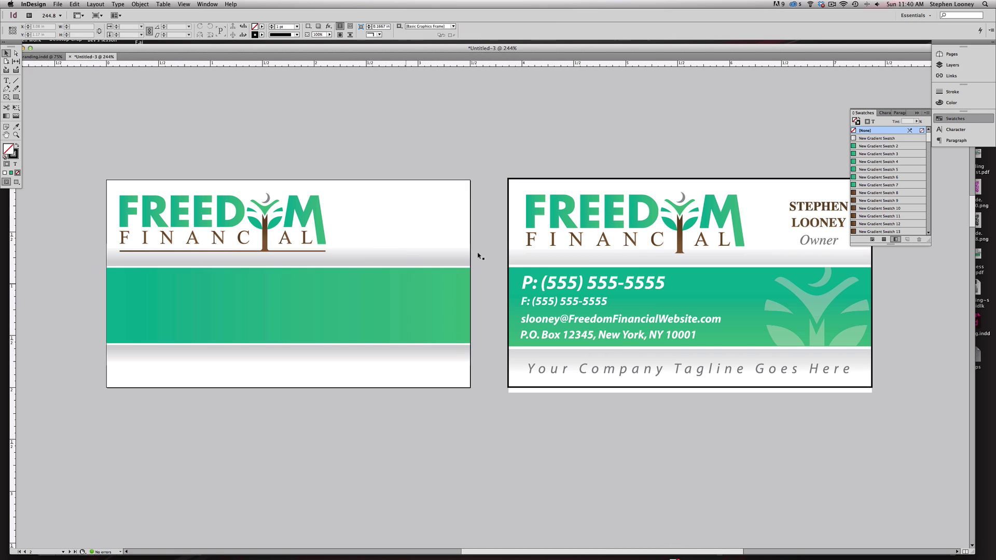
click(12, 82)
- Draw a text frame beside the logo and type the owner's first name and surname on two lines
click(6, 80)
drag(347, 196, 452, 235)
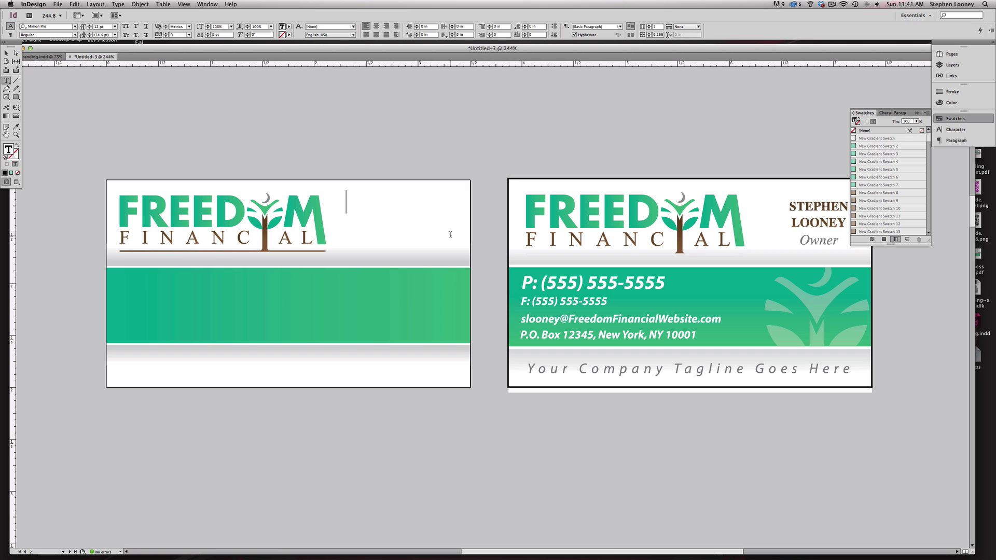
key(Return)
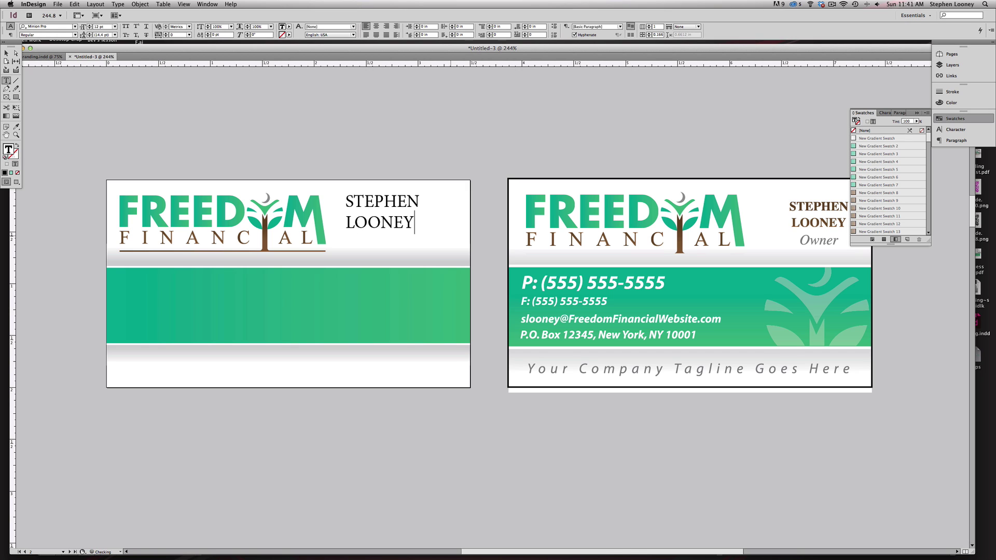
key(Escape)
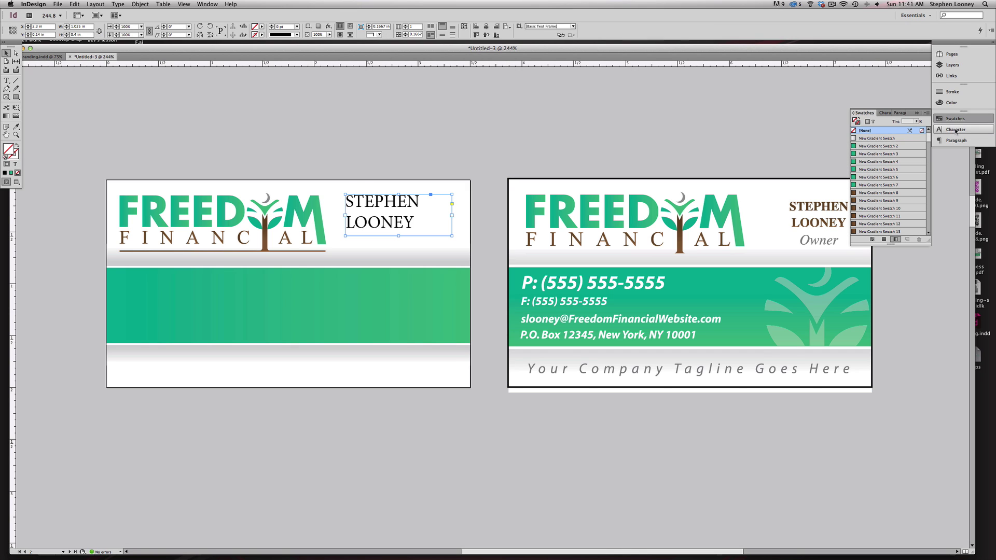
- Centre the name in Times Bold 10 pt with 11 pt leading and fit the frame to it
click(956, 130)
click(955, 140)
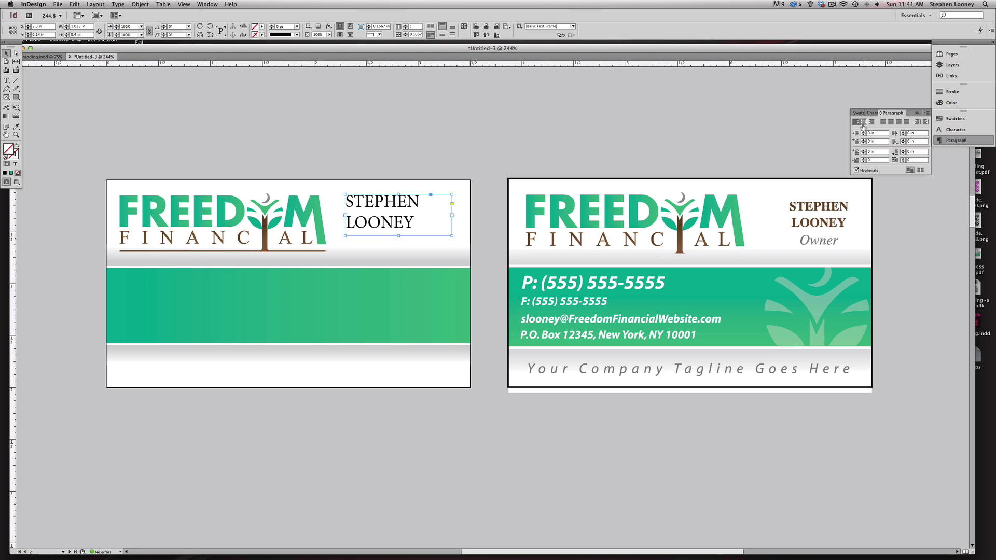
click(863, 123)
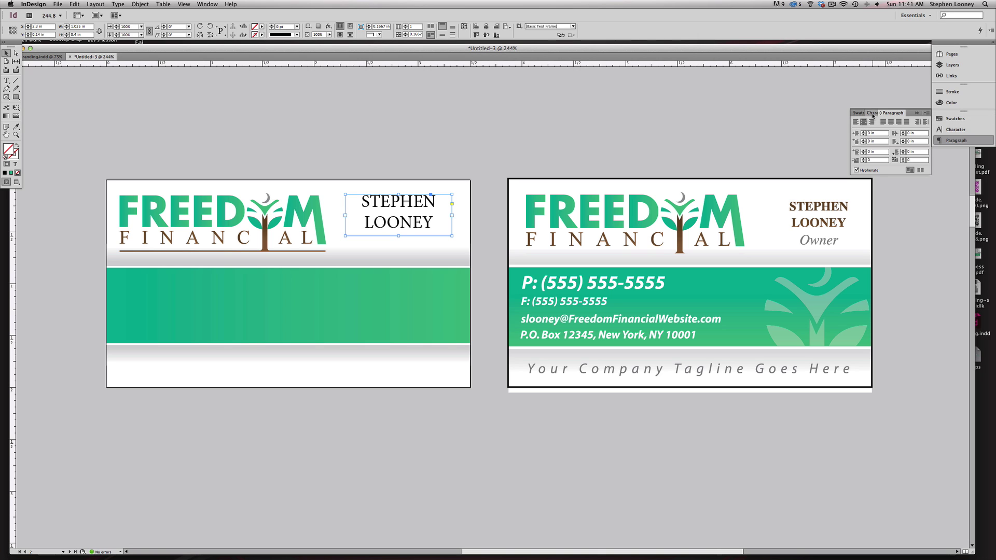
click(873, 113)
click(917, 123)
text(TIMES)
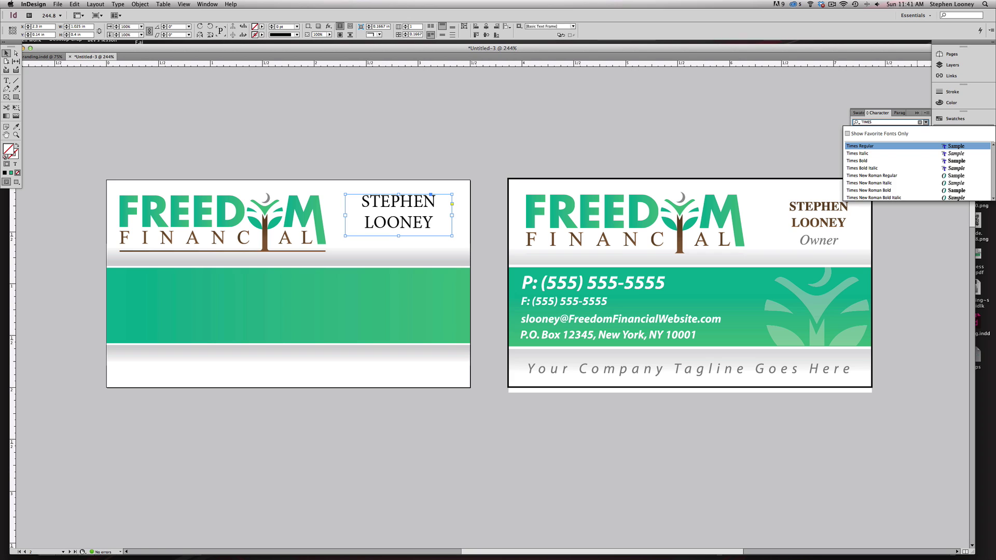
click(869, 161)
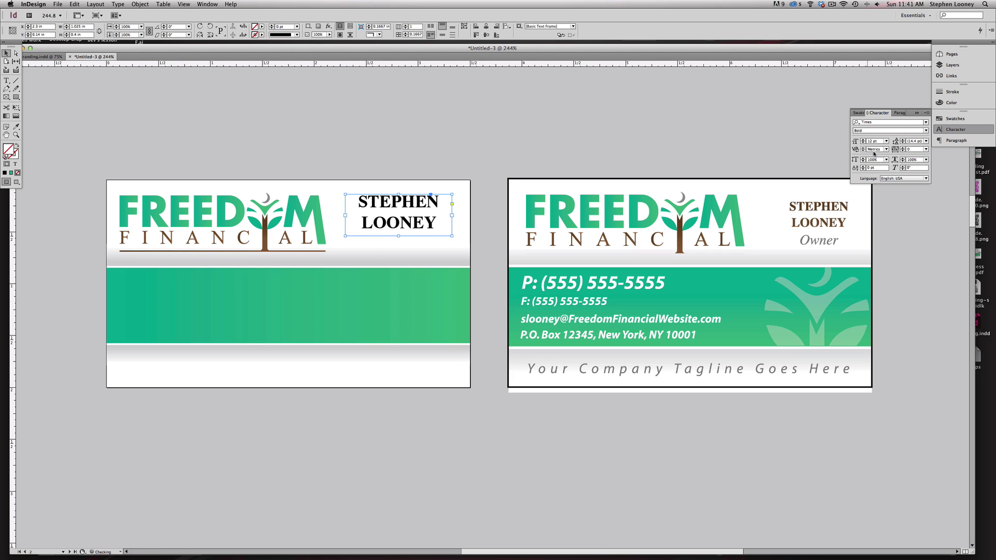
click(863, 143)
click(863, 144)
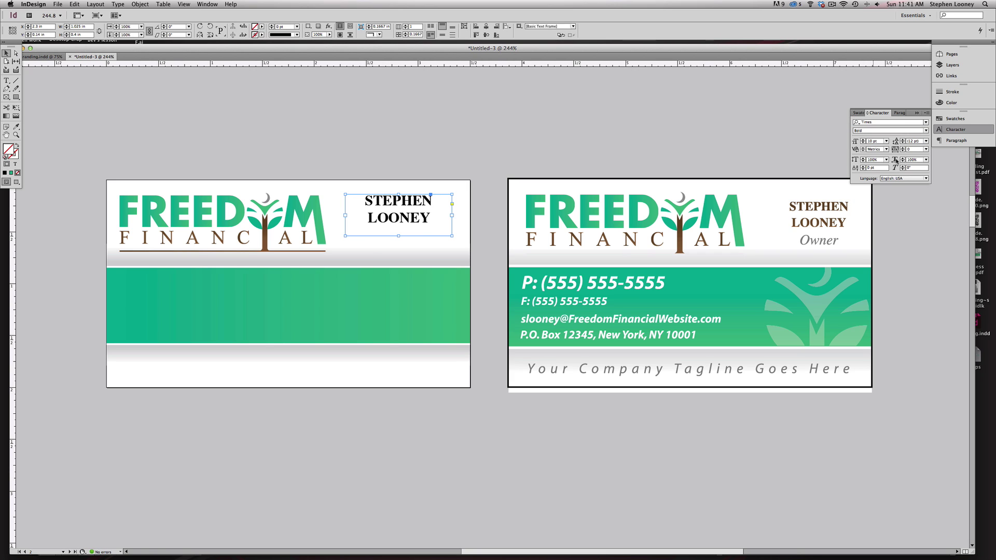
click(902, 143)
click(903, 144)
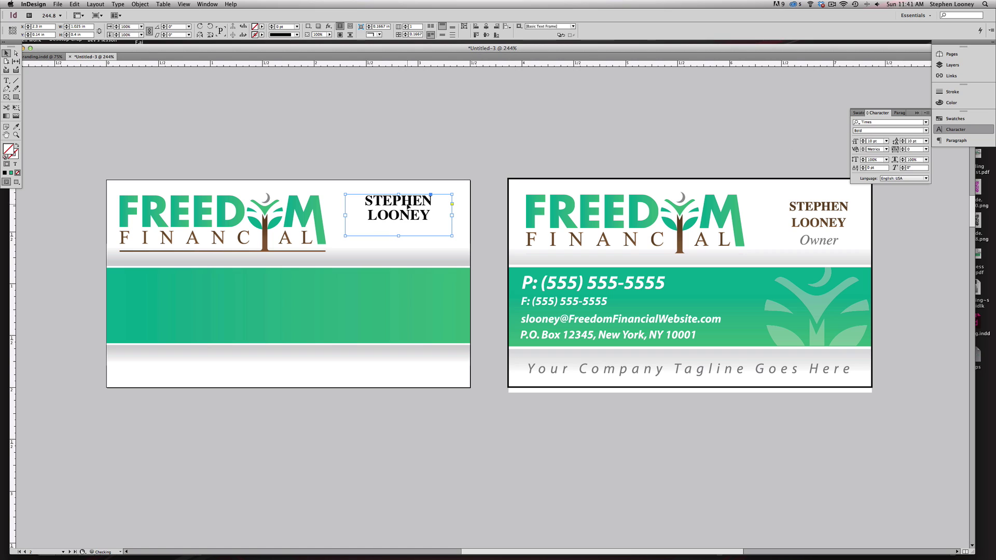
key(alt+Down)
drag(398, 196, 401, 203)
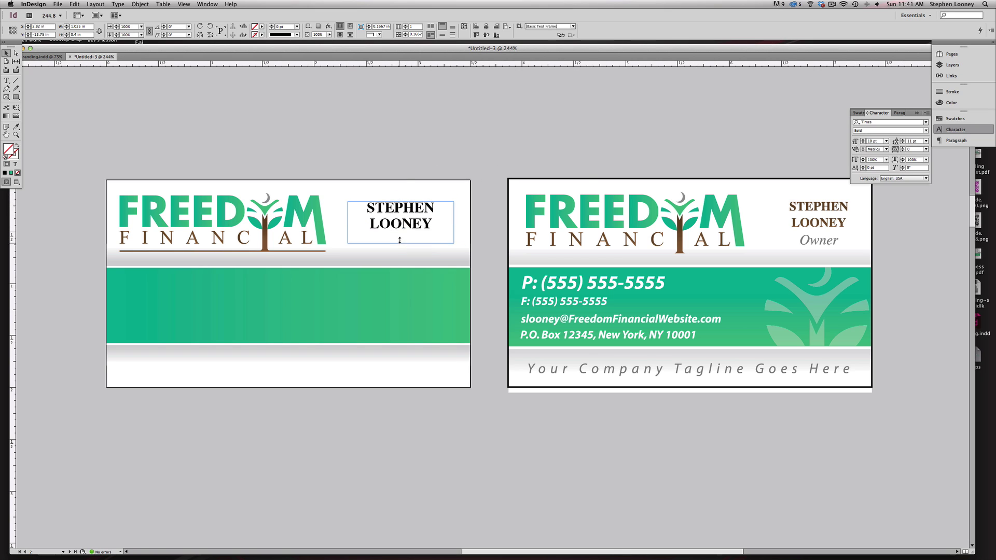
drag(399, 240, 401, 231)
double_click(411, 208)
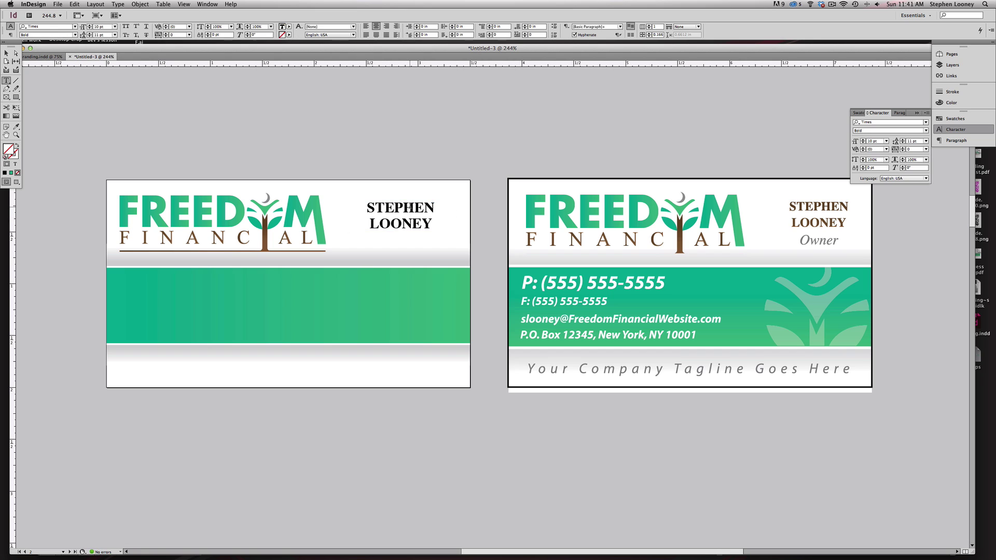
- Colour the name text with the brown swatch
key(super+a)
click(16, 127)
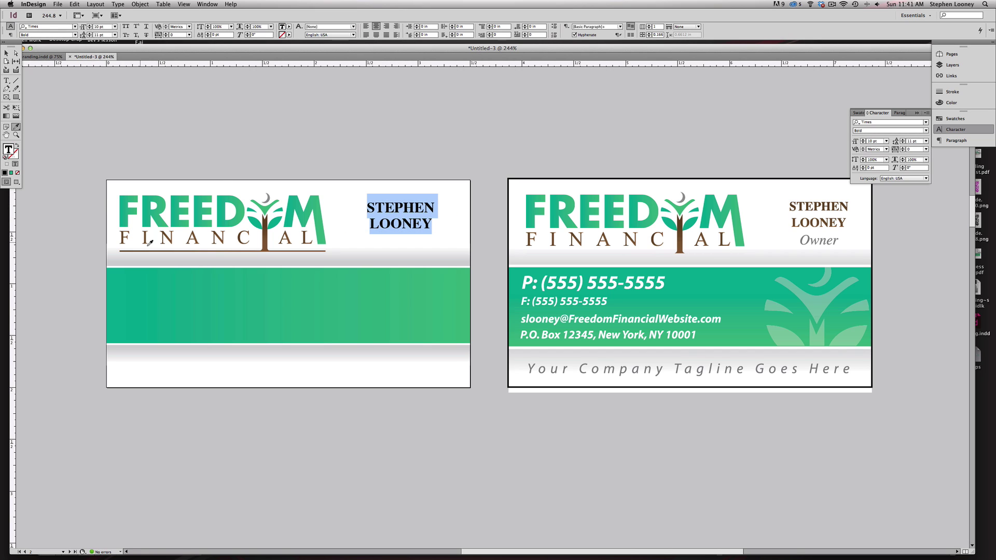
click(122, 207)
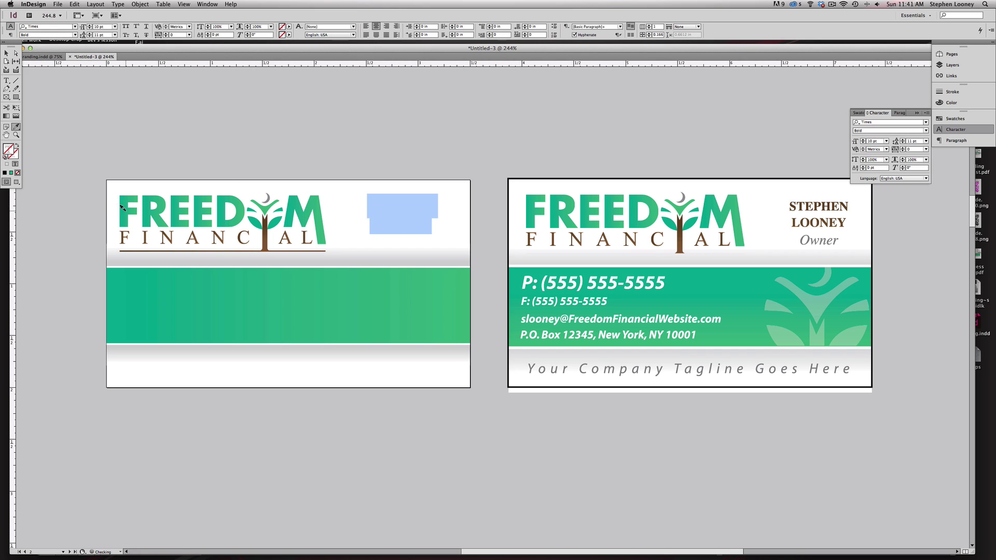
click(262, 236)
click(6, 53)
key(ctrl+z)
key(ctrl+z)
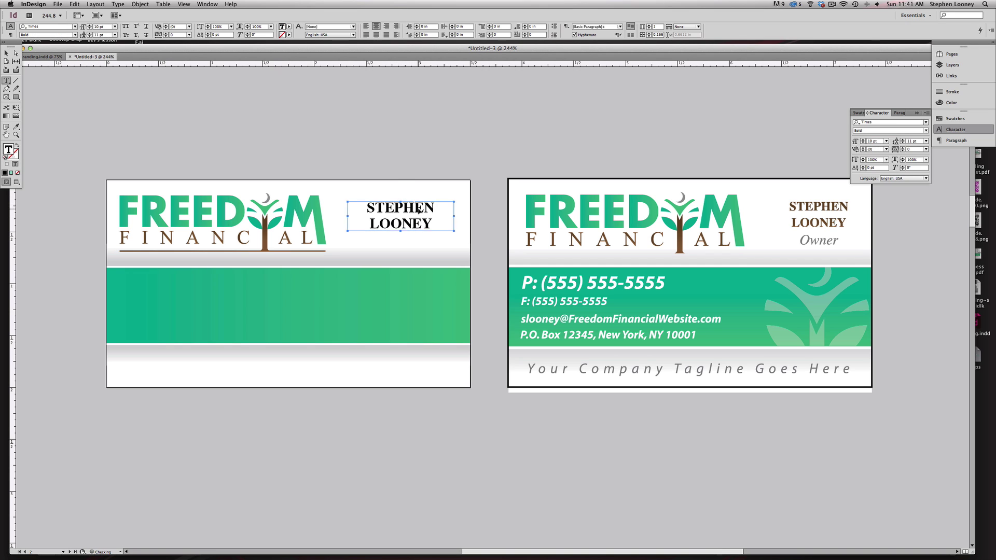
key(super+a)
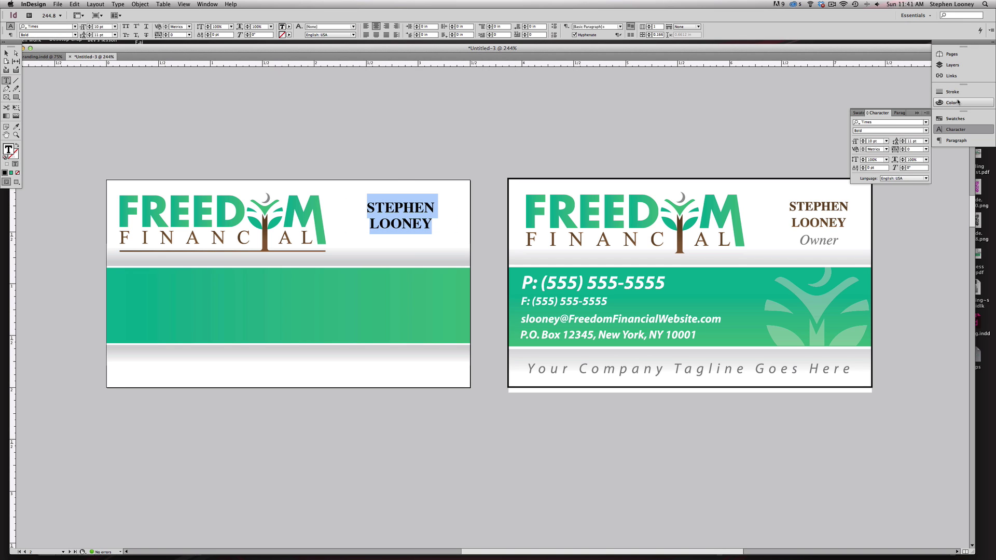
click(956, 119)
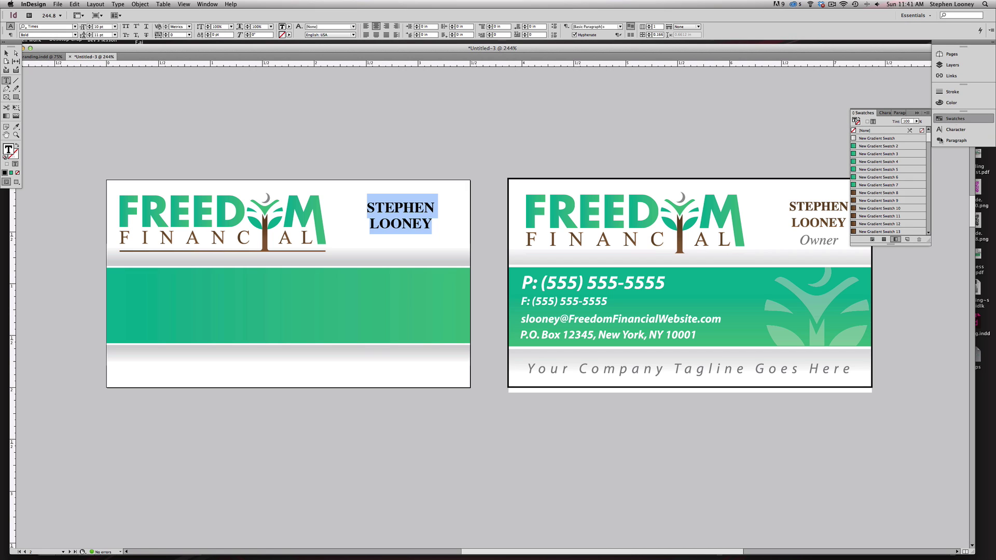
click(883, 239)
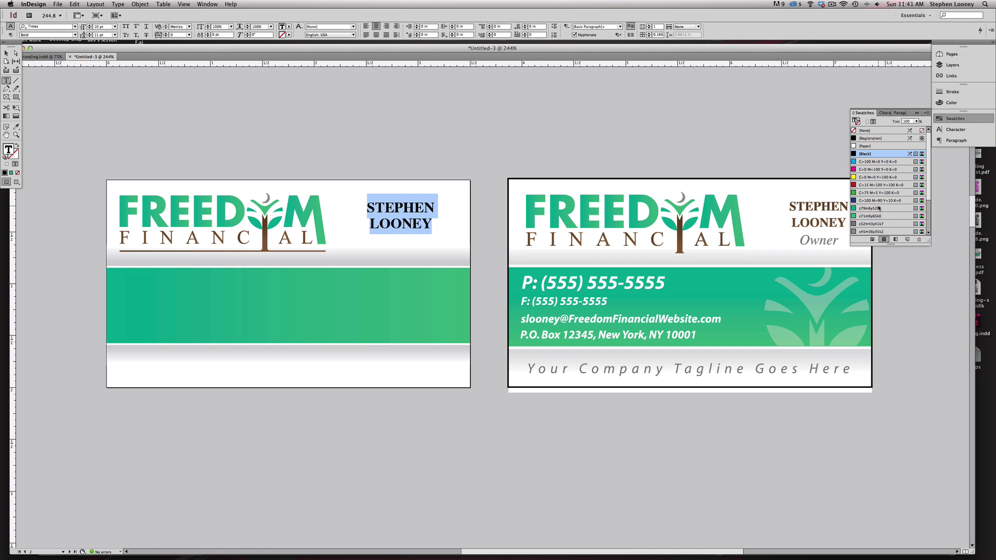
scroll(878, 208, down, 3)
click(873, 215)
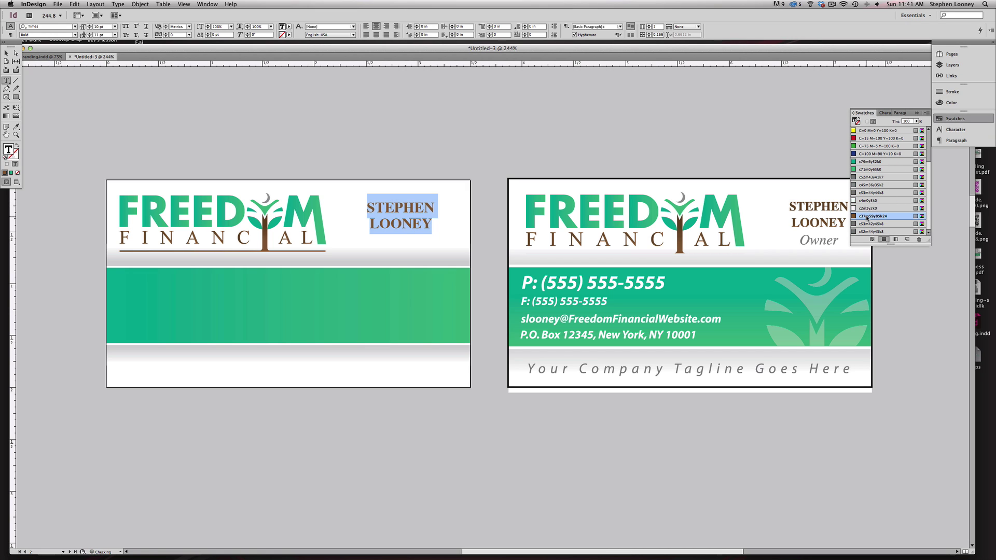
click(7, 53)
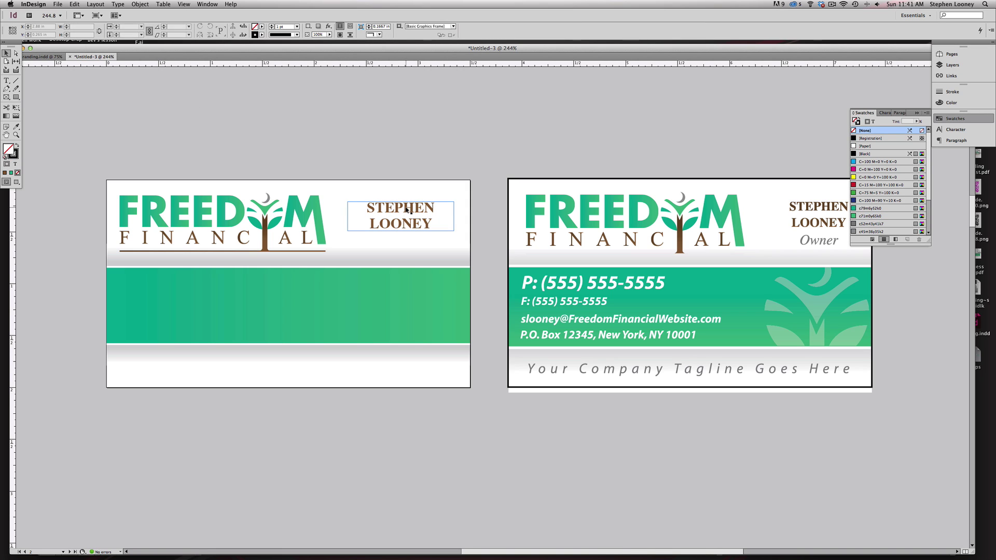
drag(398, 208, 401, 208)
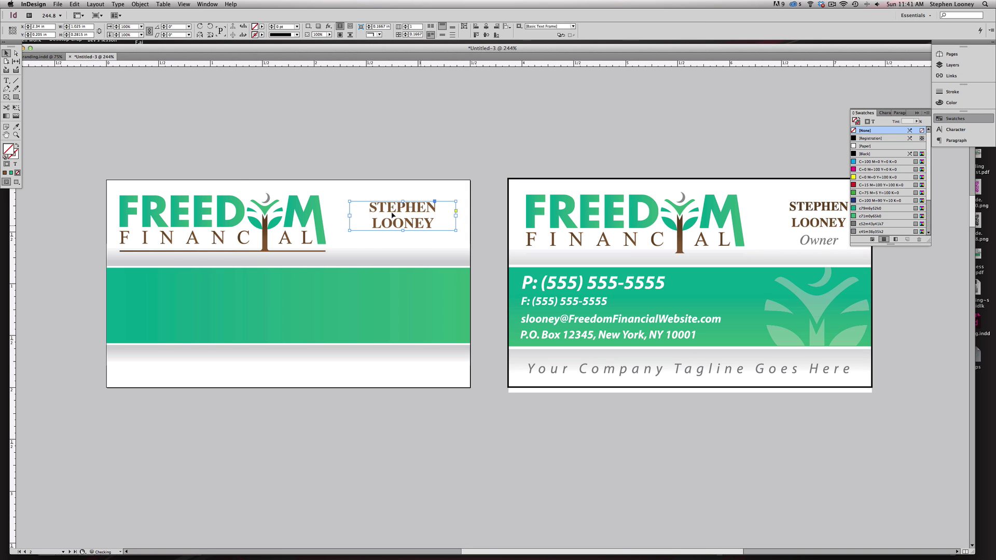
- Duplicate the name frame just below and replace the copy's text with OWNER
alt+drag(402, 213, 402, 241)
double_click(402, 241)
key(super+a)
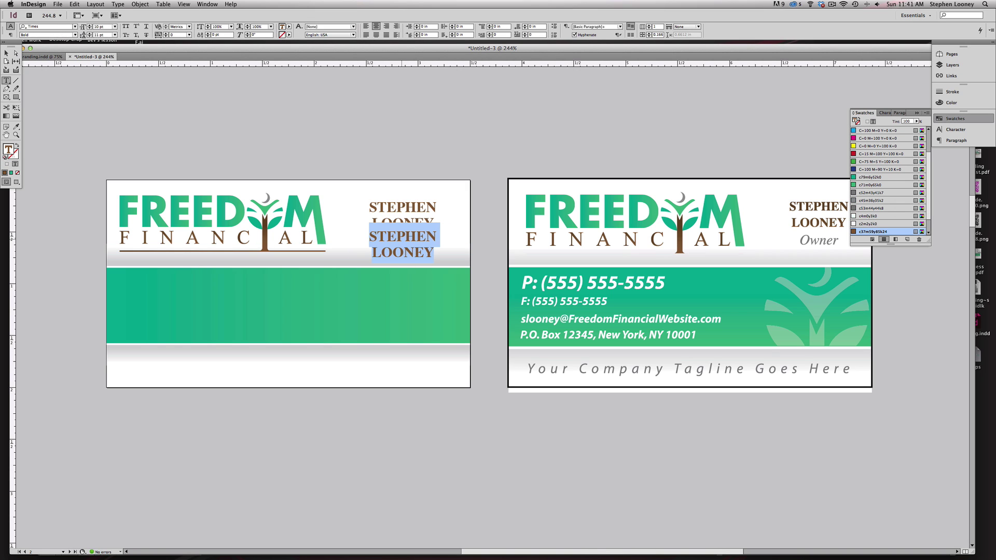
text(OWNER)
key(Escape)
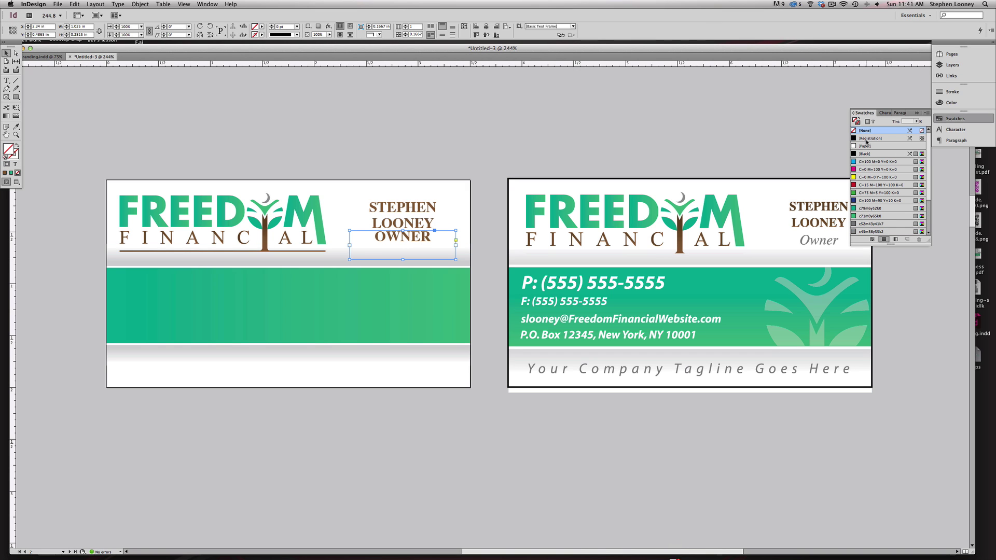
click(856, 226)
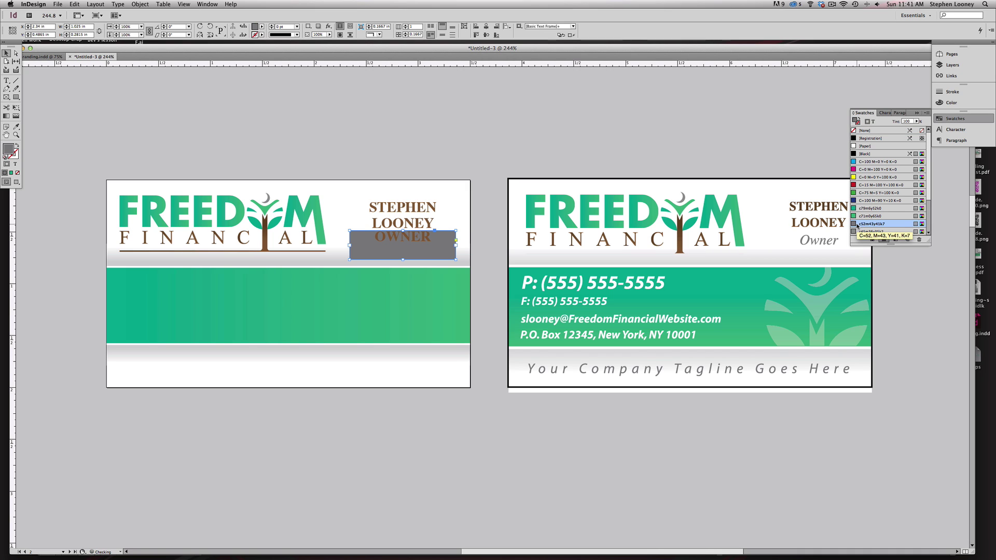
key(super+z)
- Make the word OWNER grey and italic
double_click(410, 247)
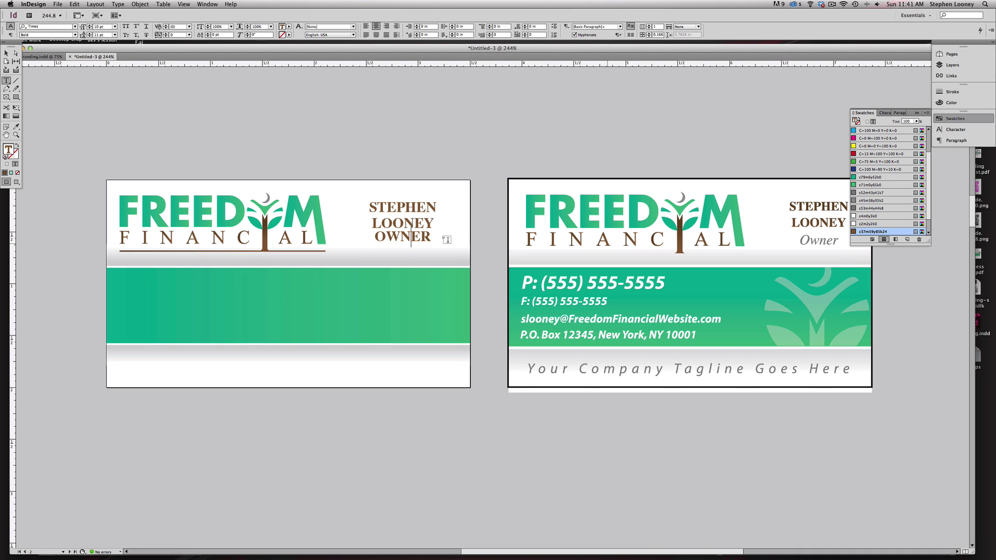
double_click(401, 237)
click(863, 209)
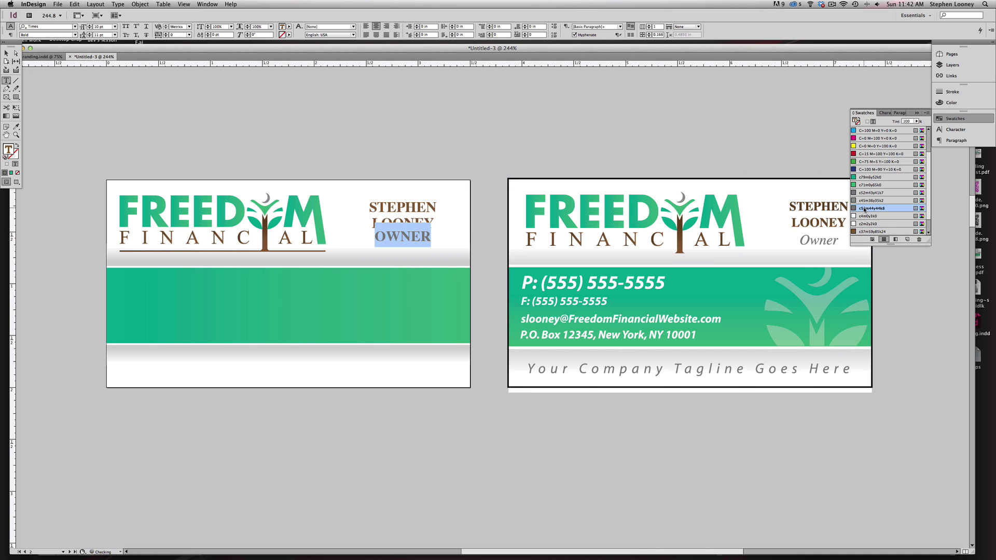
click(885, 112)
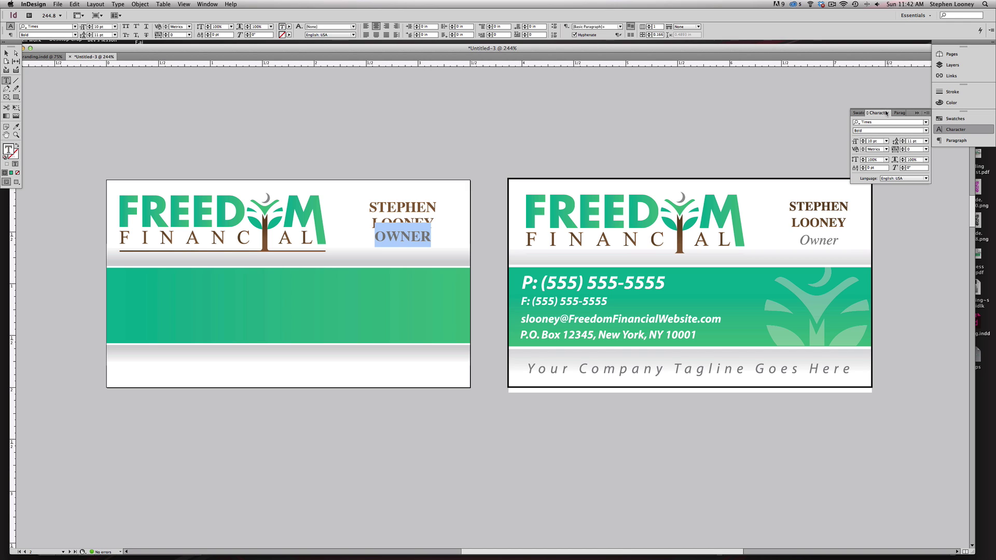
click(924, 131)
click(882, 145)
- Retype the line as 'Owner' and move it just below the name
text(OWN)
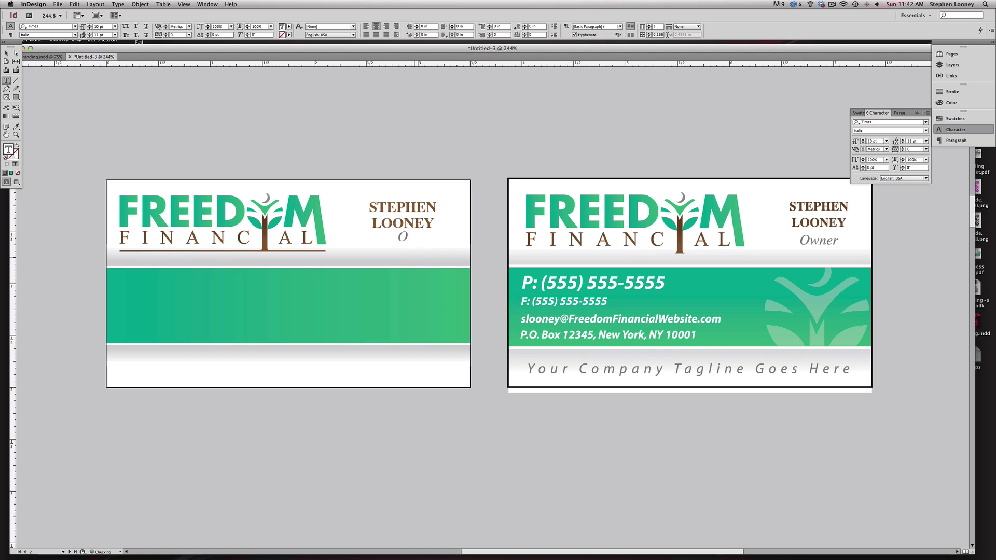
key(BackSpace)
key(BackSpace)
text(wner)
key(Escape)
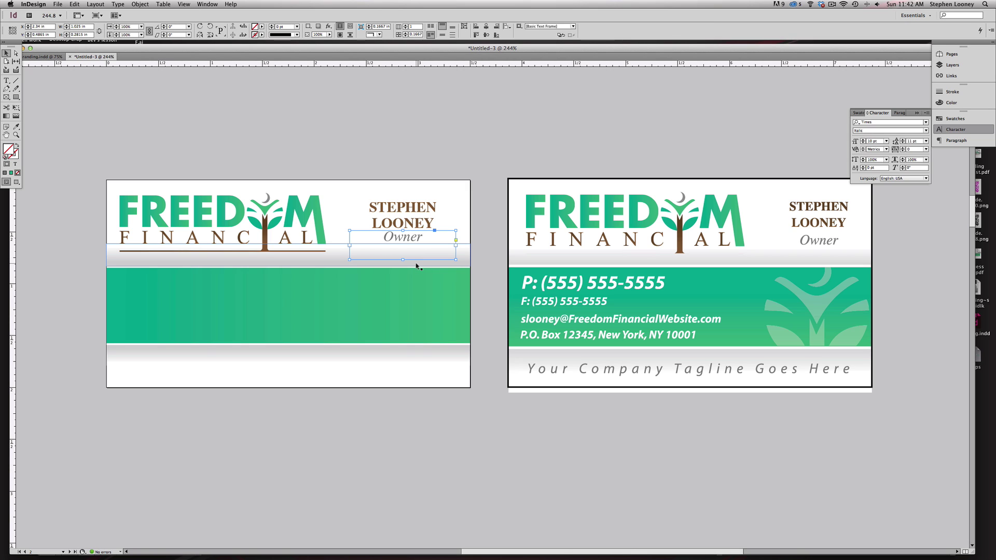
drag(417, 261, 403, 250)
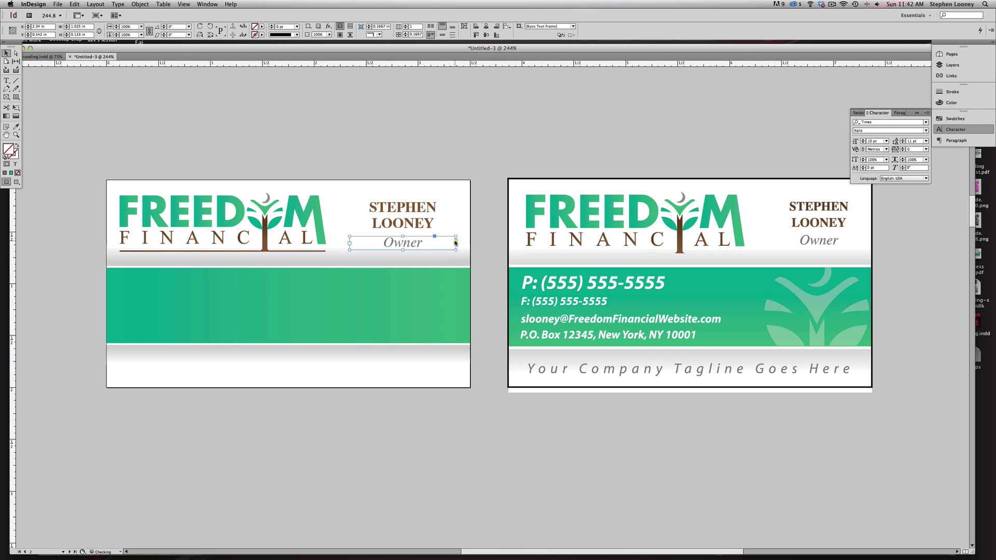
click(441, 149)
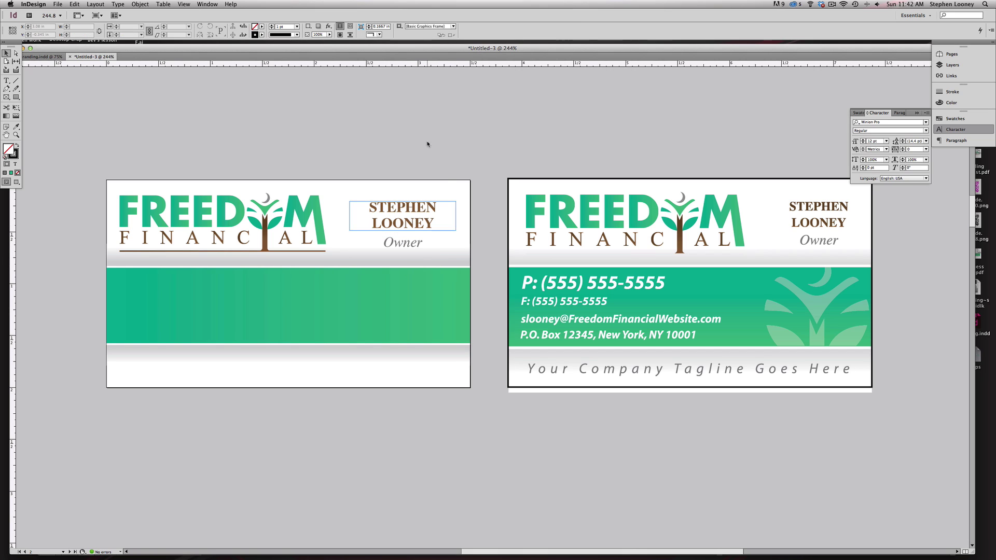
drag(480, 234, 489, 234)
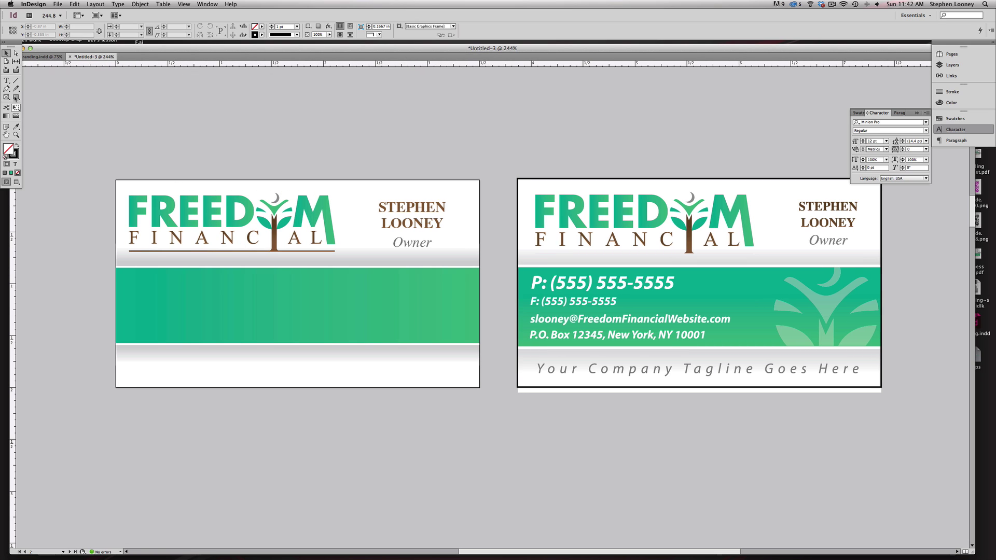
click(7, 80)
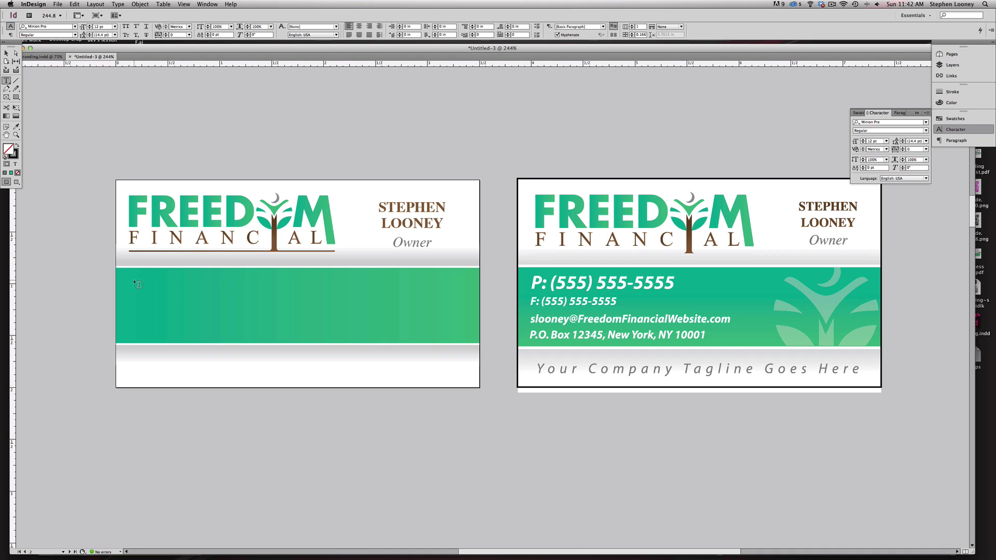
drag(129, 277, 281, 296)
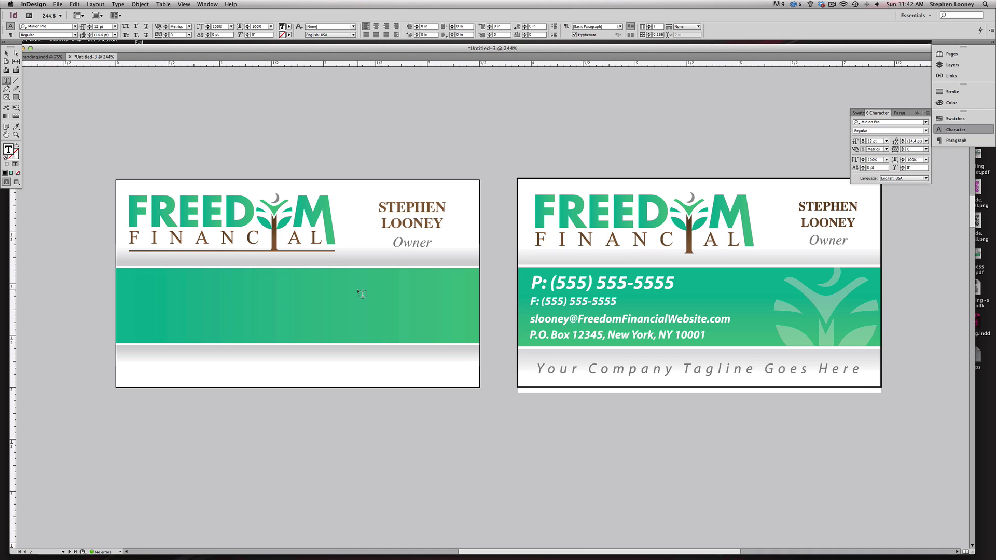
text(P: (555) 555-5555)
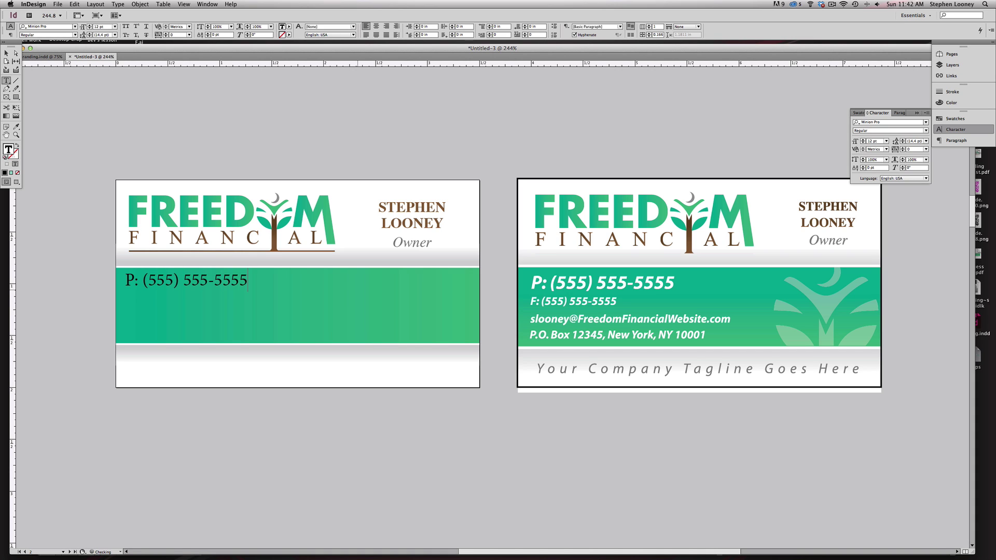
key(Escape)
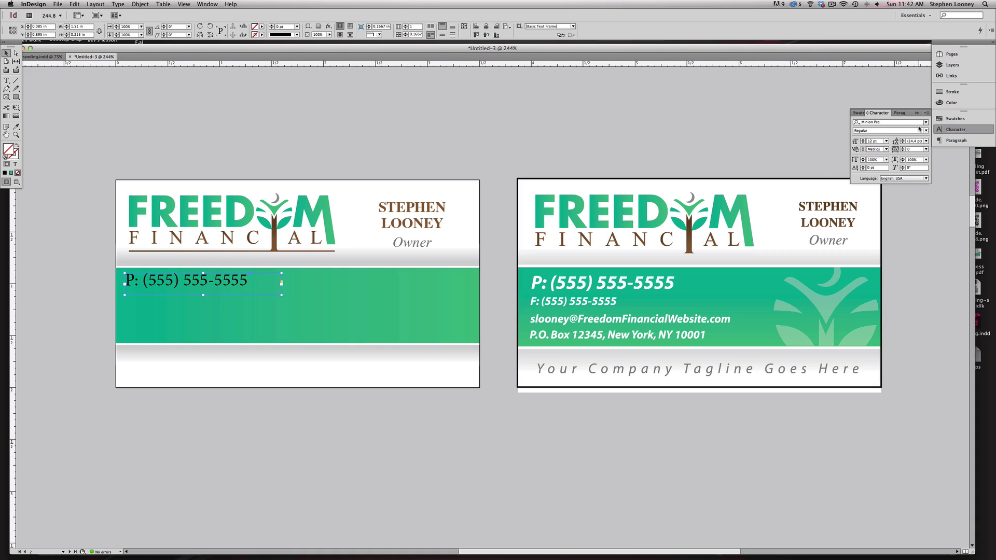
- Set the phone number's font style to Bold Italic
click(910, 123)
key(BackSpace)
click(926, 129)
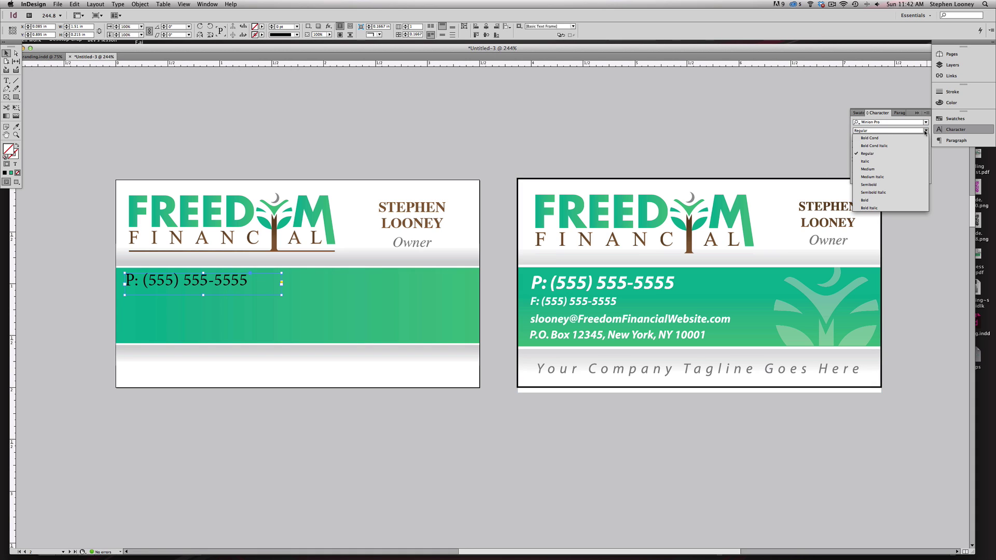
click(884, 210)
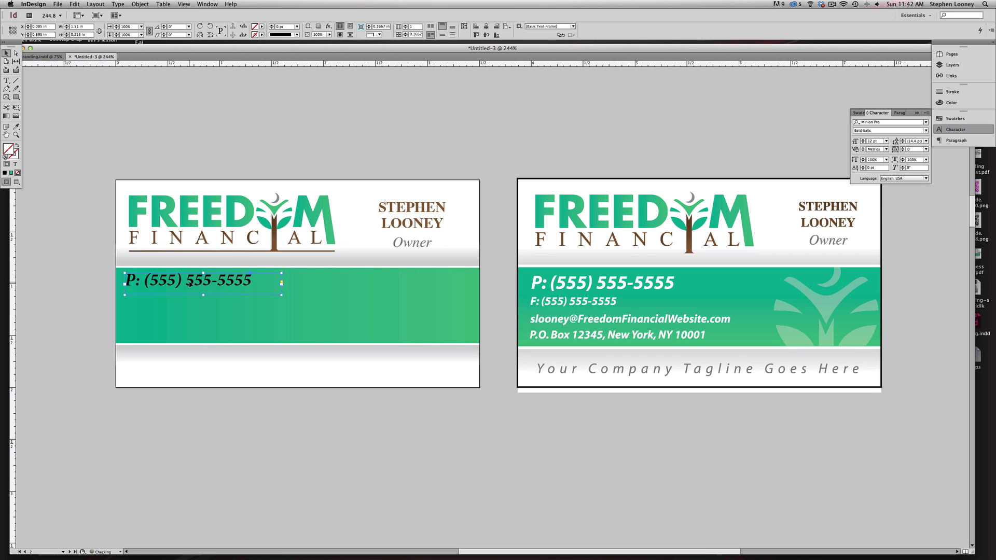
- Apply the Myriad Pro font family to the whole phone number line
double_click(191, 281)
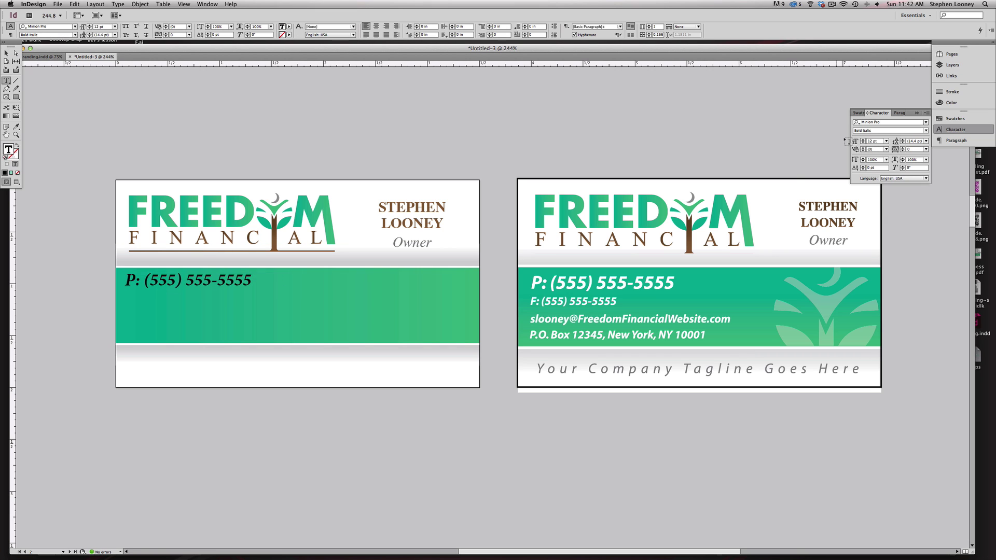
click(885, 122)
text(myriad)
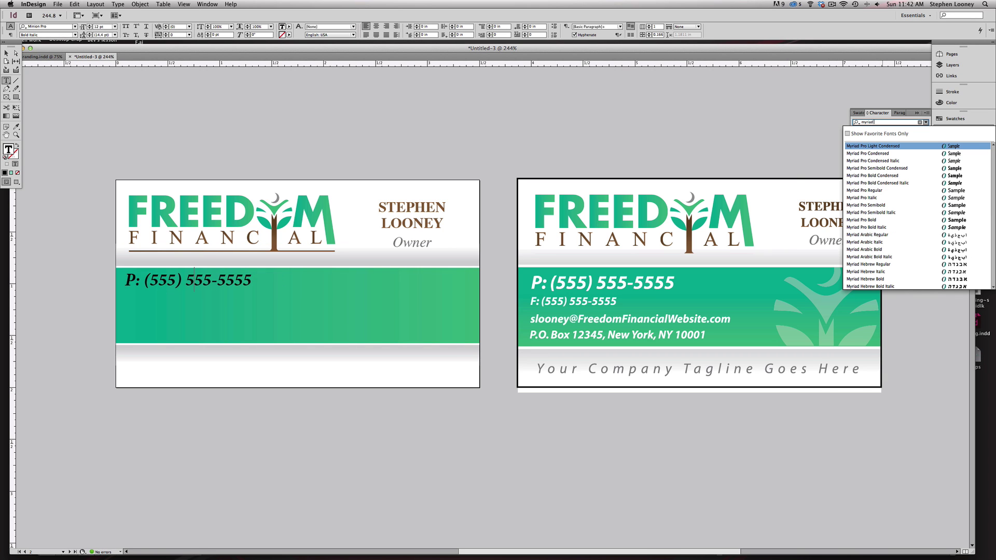
click(878, 229)
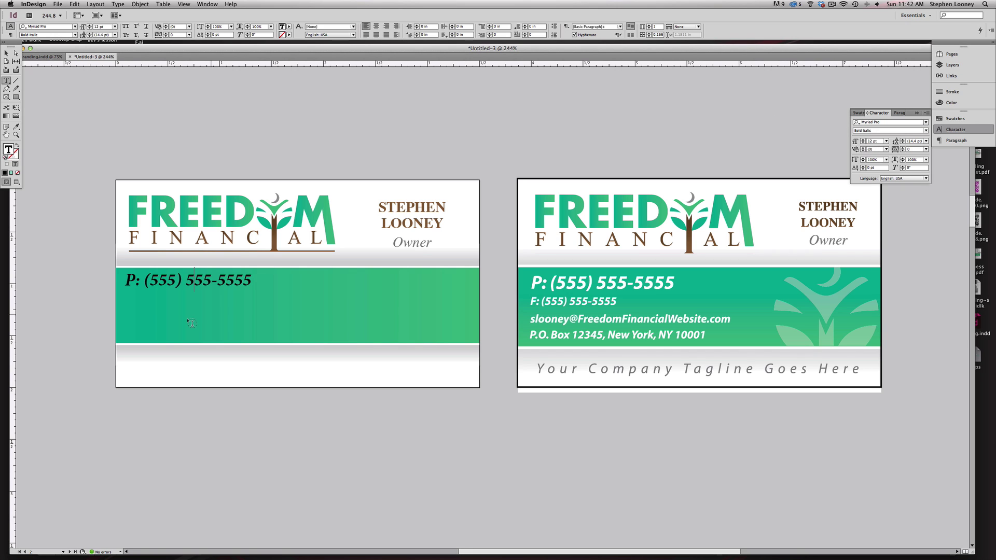
drag(251, 280, 124, 280)
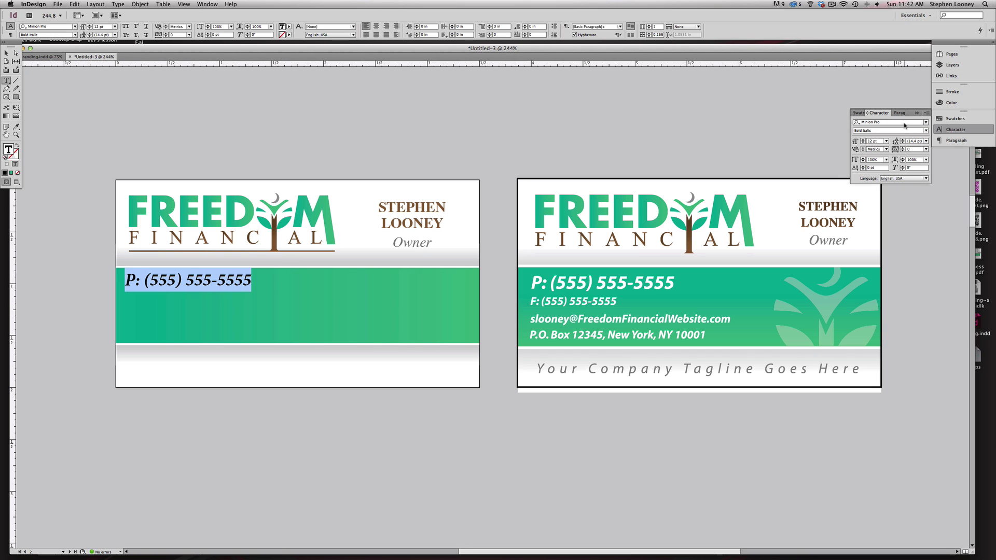
click(926, 123)
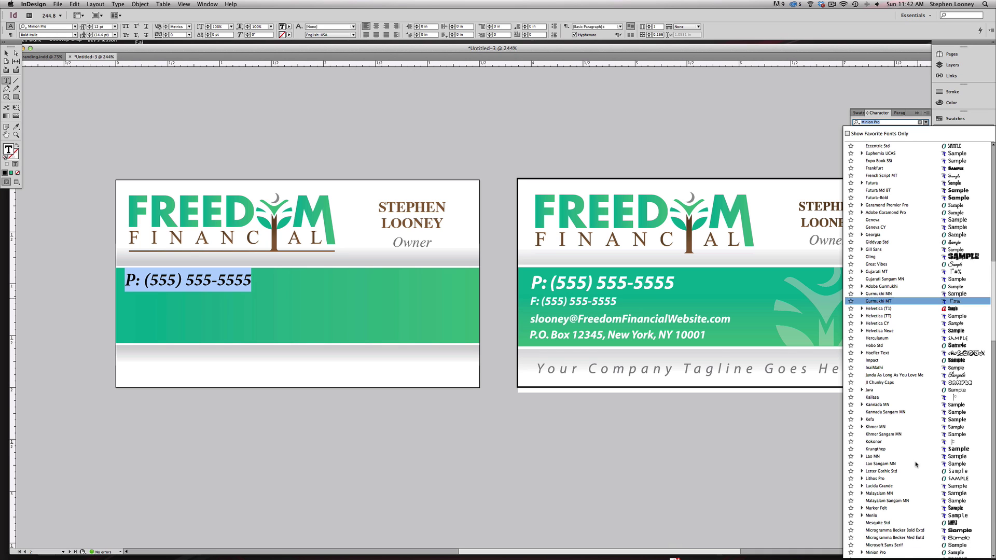
scroll(890, 546, down, 3)
scroll(890, 547, down, 3)
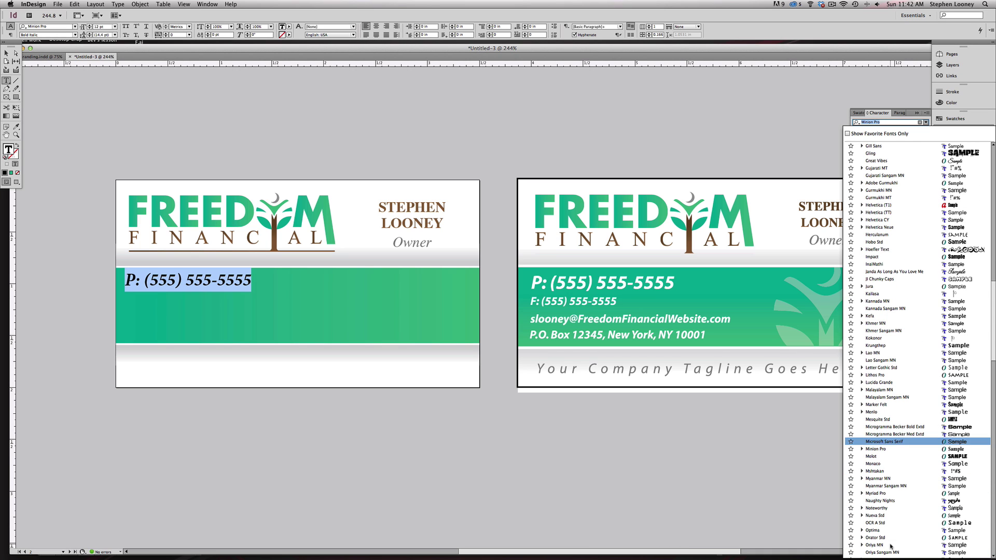
click(876, 493)
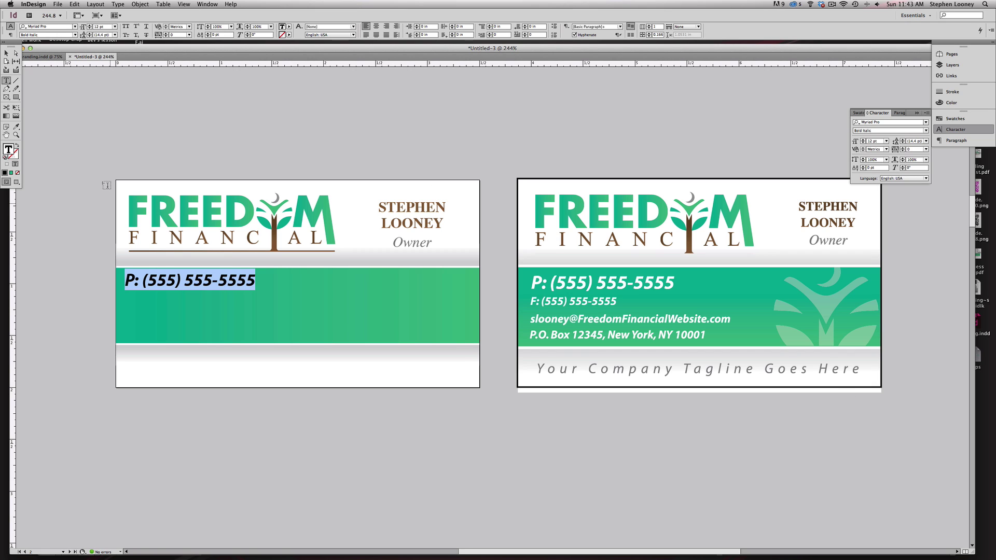
- Reselect the entire phone number line, ready for recolouring
click(205, 160)
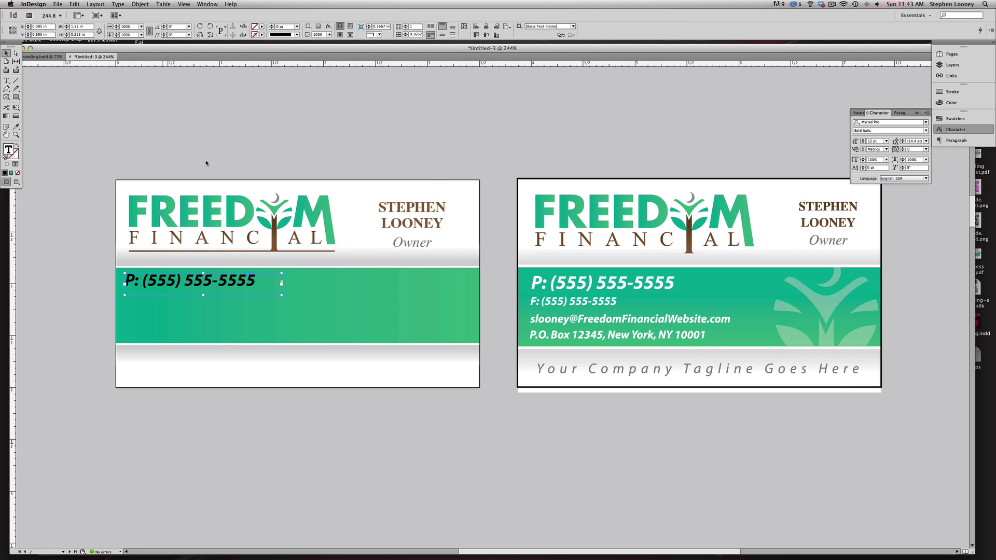
click(209, 277)
triple_click(210, 277)
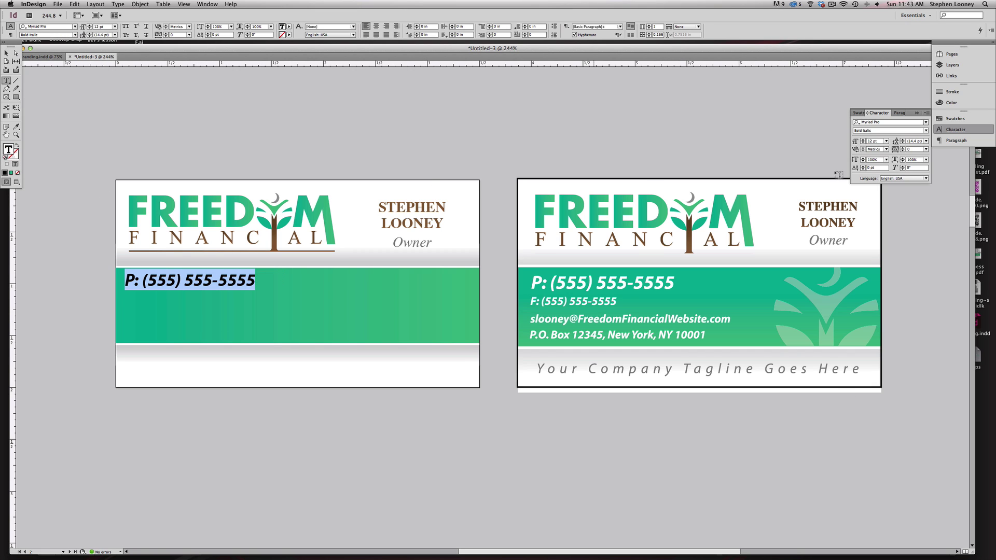
click(857, 113)
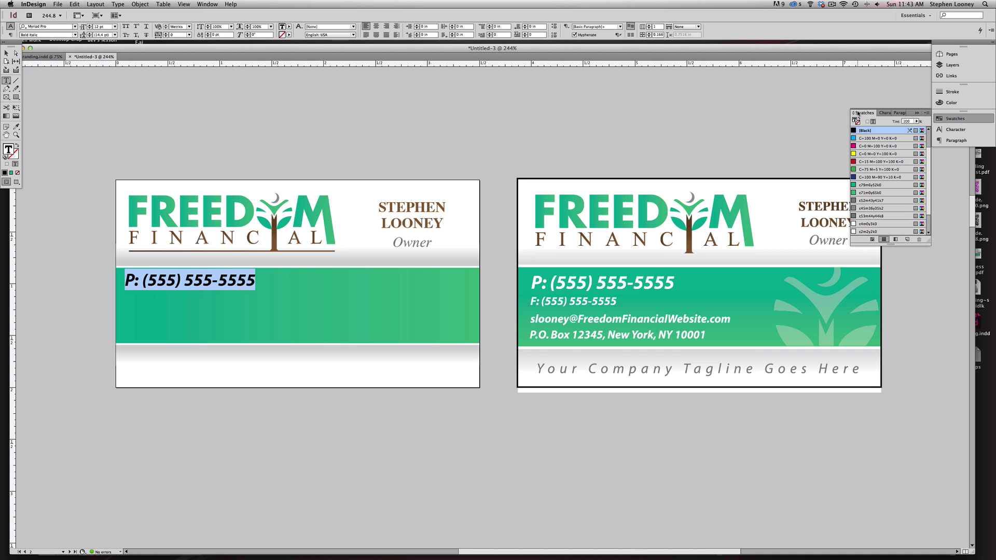
- Make the phone number white and enlarge it with Free Transform
click(853, 224)
click(6, 52)
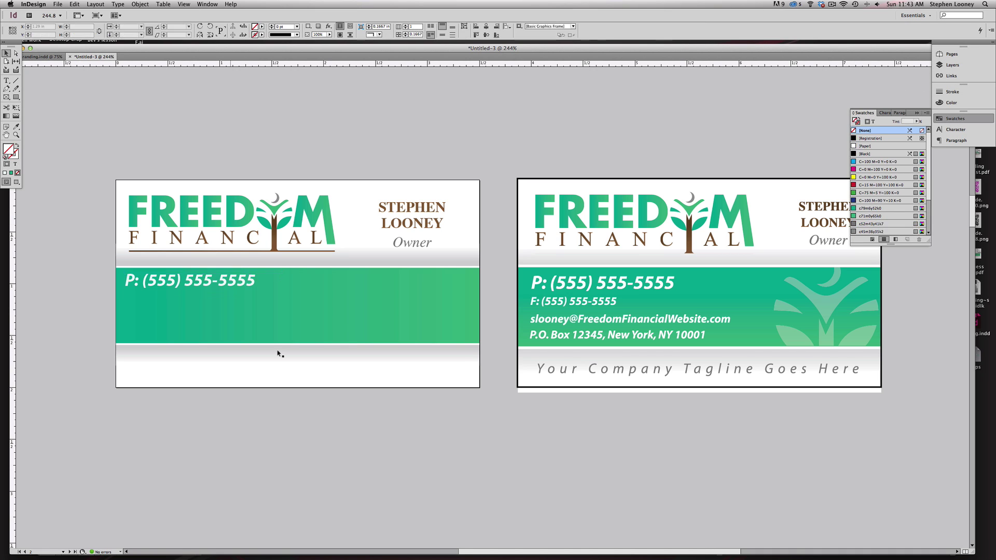
click(224, 283)
key(e)
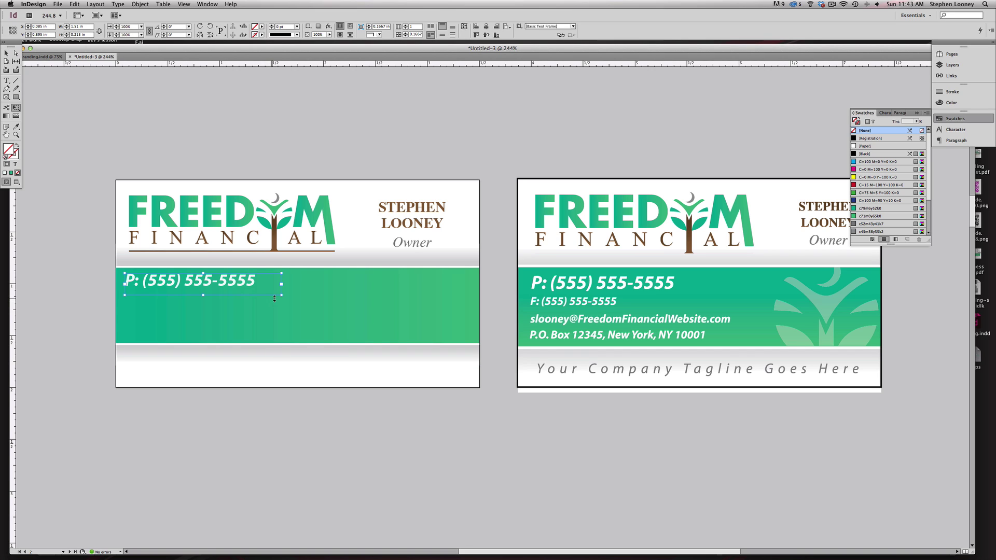
drag(302, 300, 250, 289)
click(7, 53)
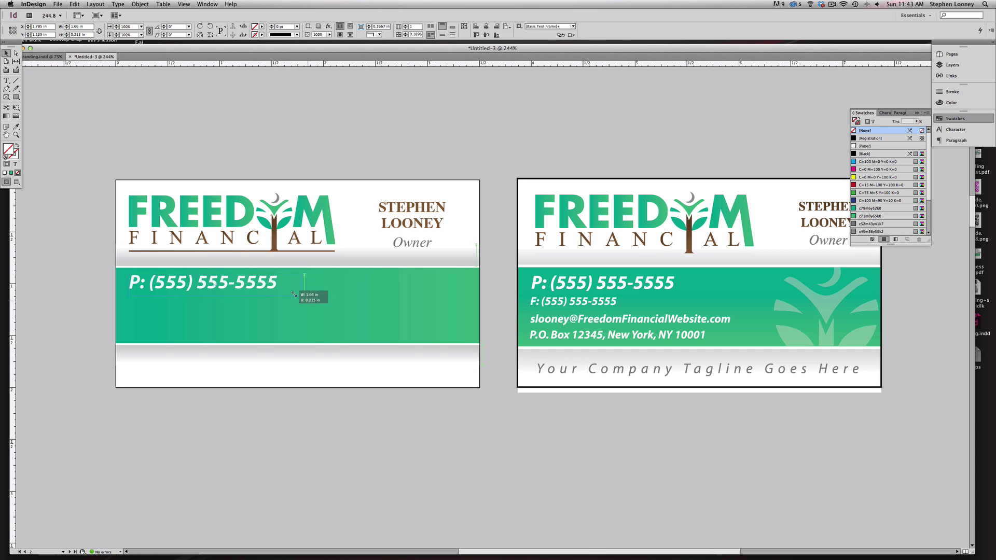
- Alt-drag a copy of the phone frame just below and select its text
click(215, 122)
click(200, 288)
drag(195, 287, 194, 303)
drag(195, 306, 194, 305)
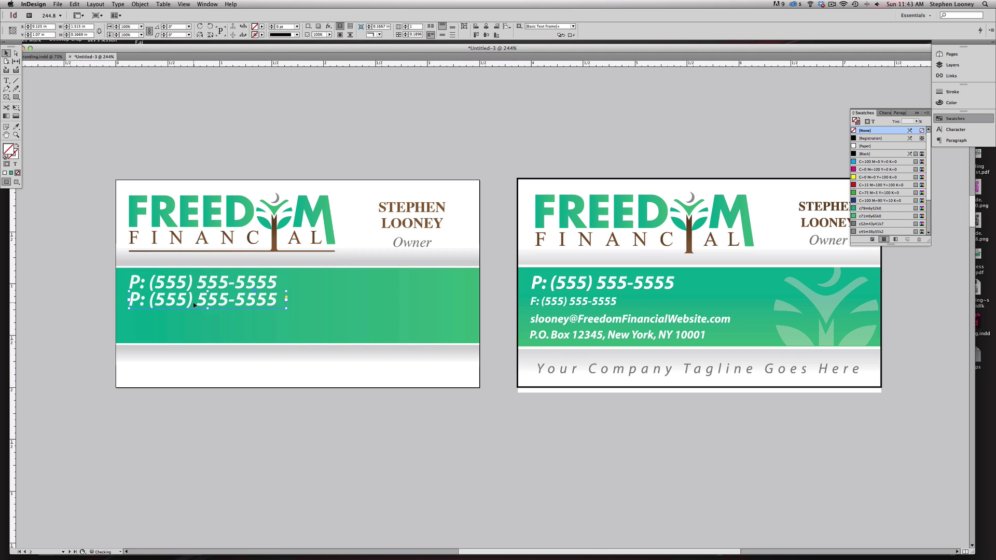
double_click(193, 302)
triple_click(193, 301)
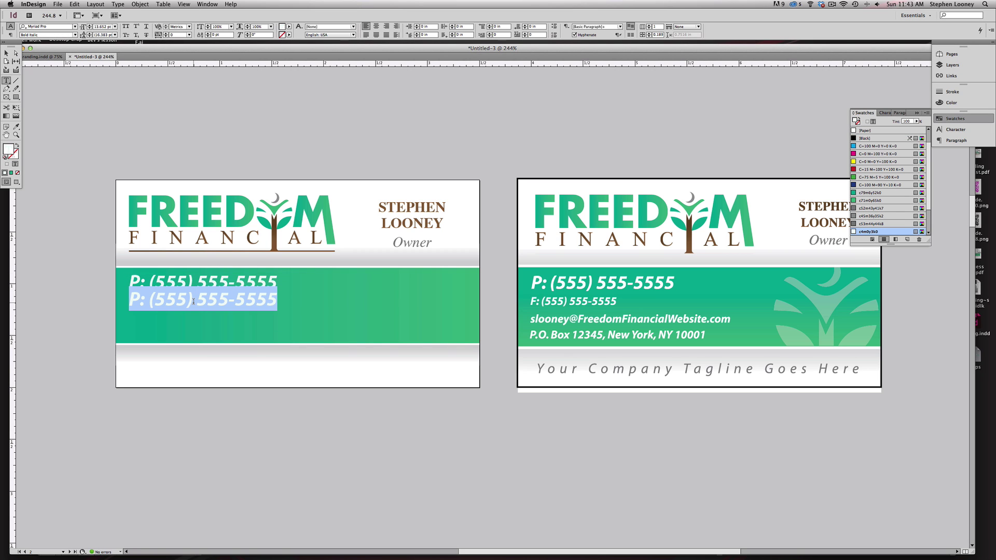
- Bring the fax, e-mail and P.O. Box lines from the Illustrator reference and fit the frame
key(super+Tab)
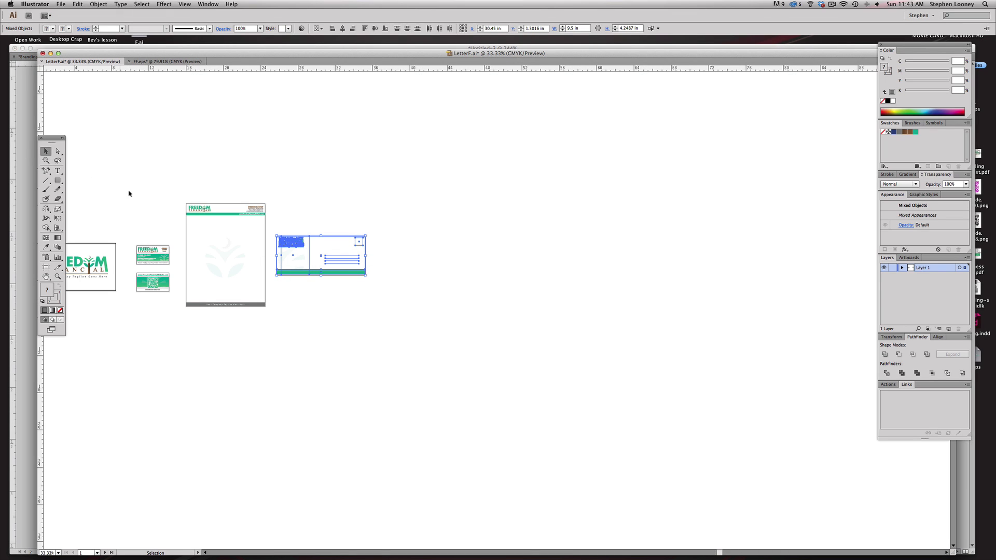
drag(122, 220, 289, 340)
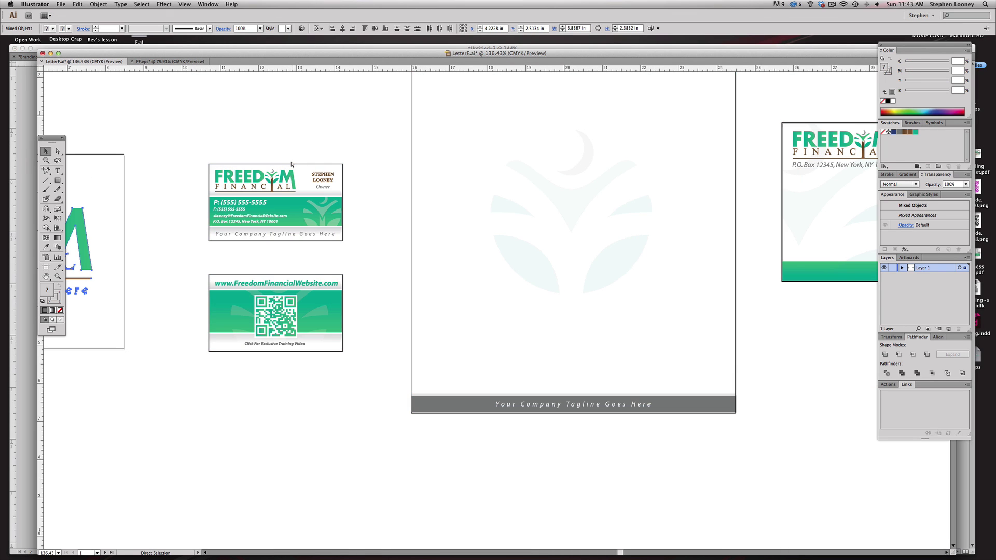
key(super+Tab)
drag(380, 432, 310, 343)
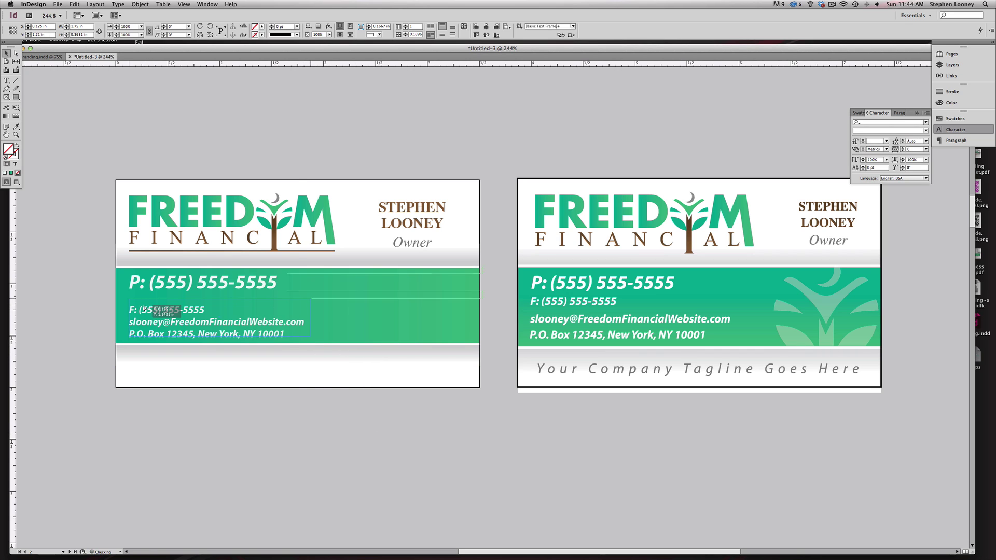
- Move the contact lines up under the phone, set 10 pt leading, and nudge them up
drag(145, 312, 145, 304)
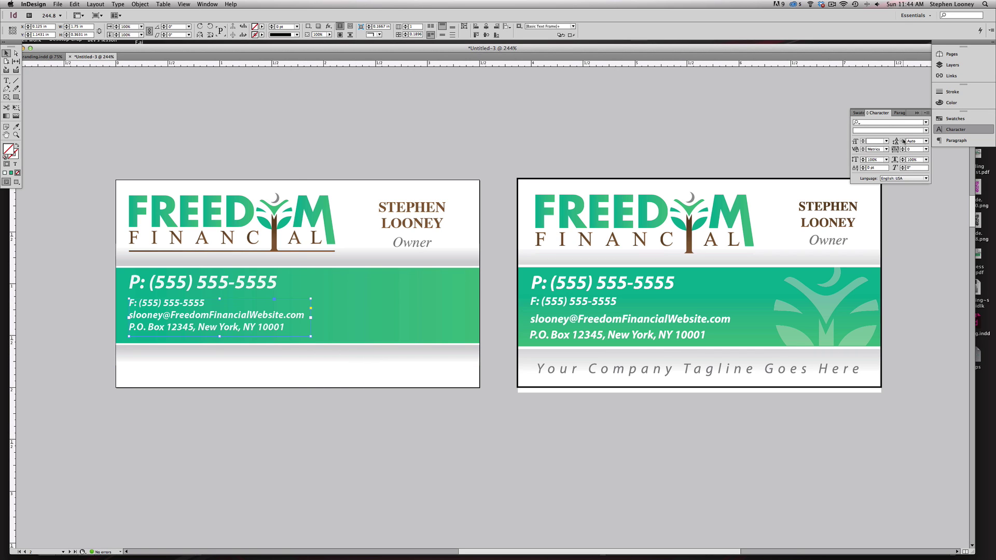
double_click(229, 315)
key(super+a)
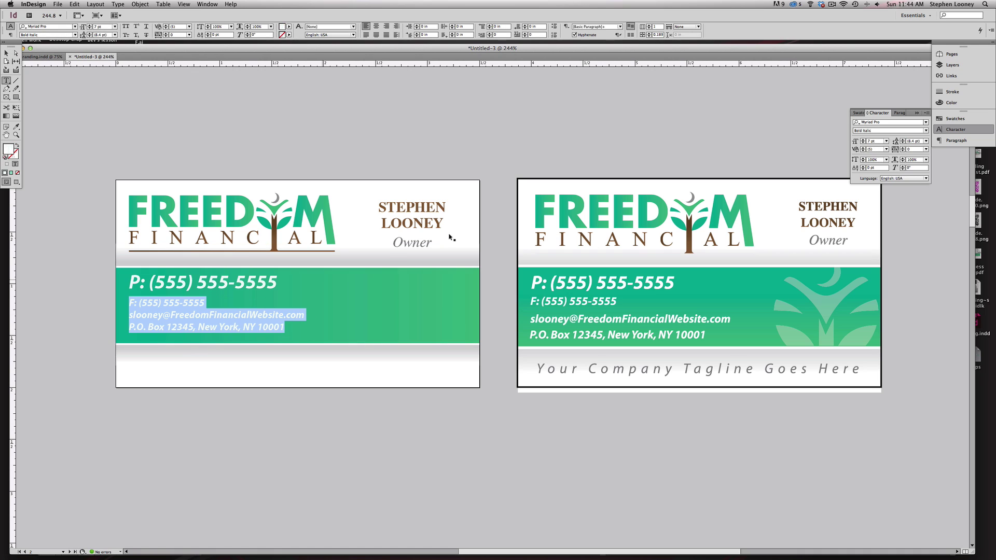
click(903, 140)
click(903, 140)
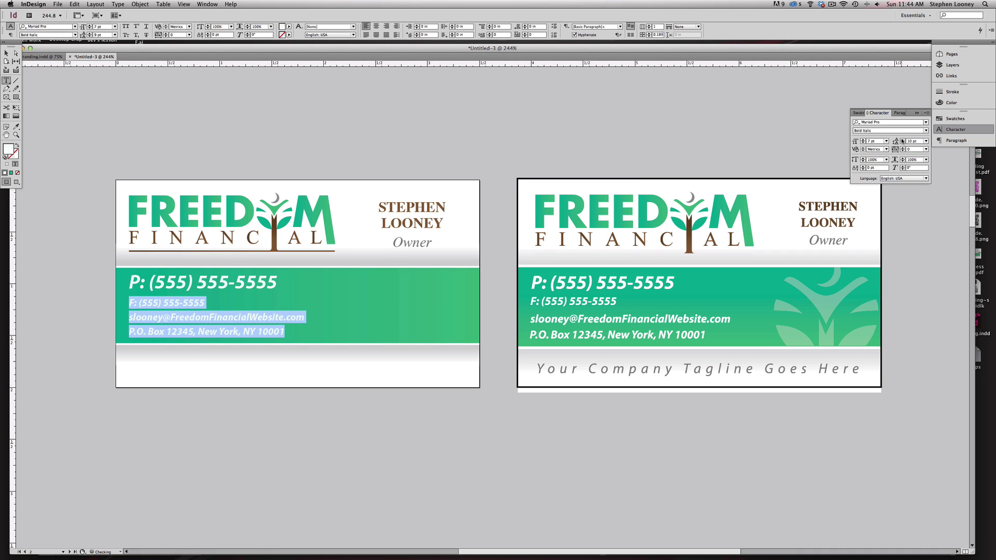
double_click(7, 53)
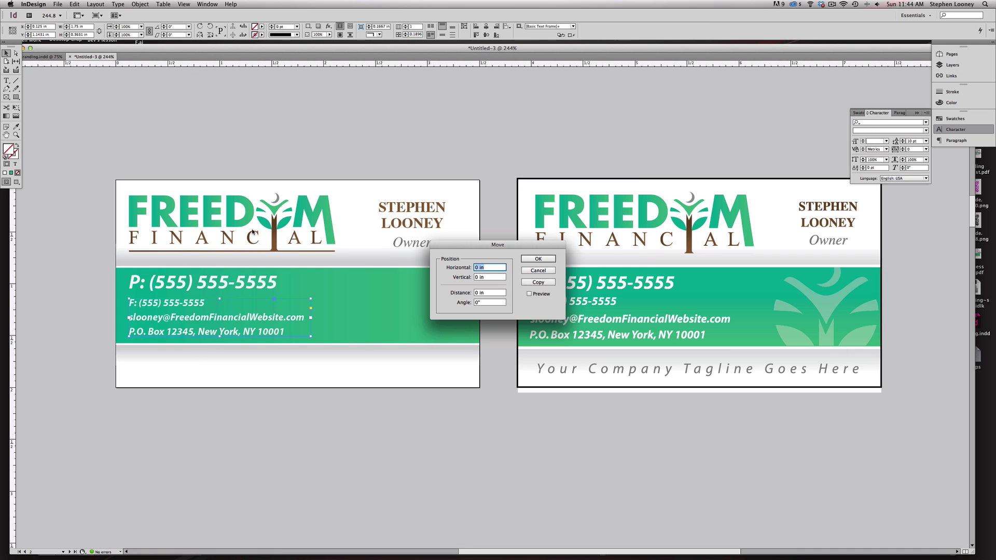
key(Escape)
key(Up)
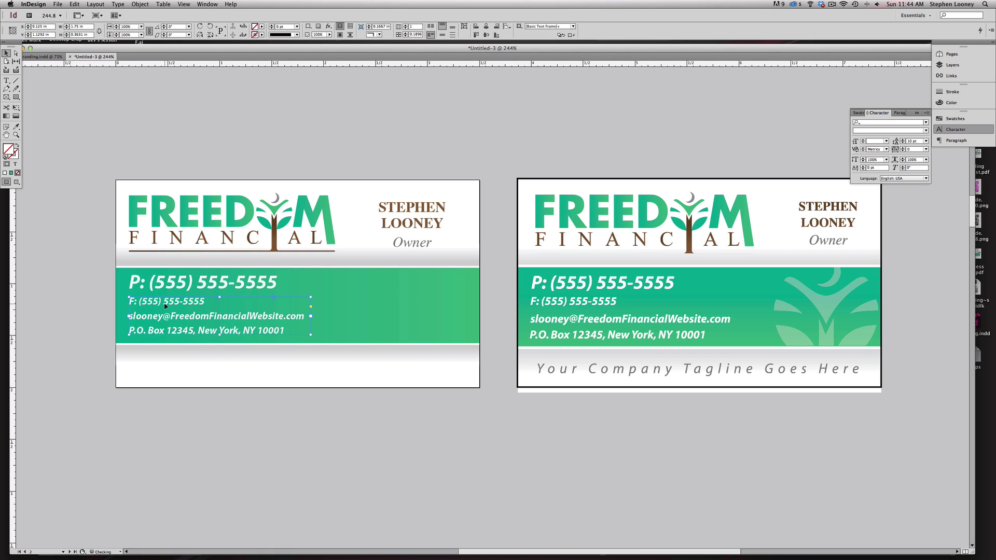
click(128, 154)
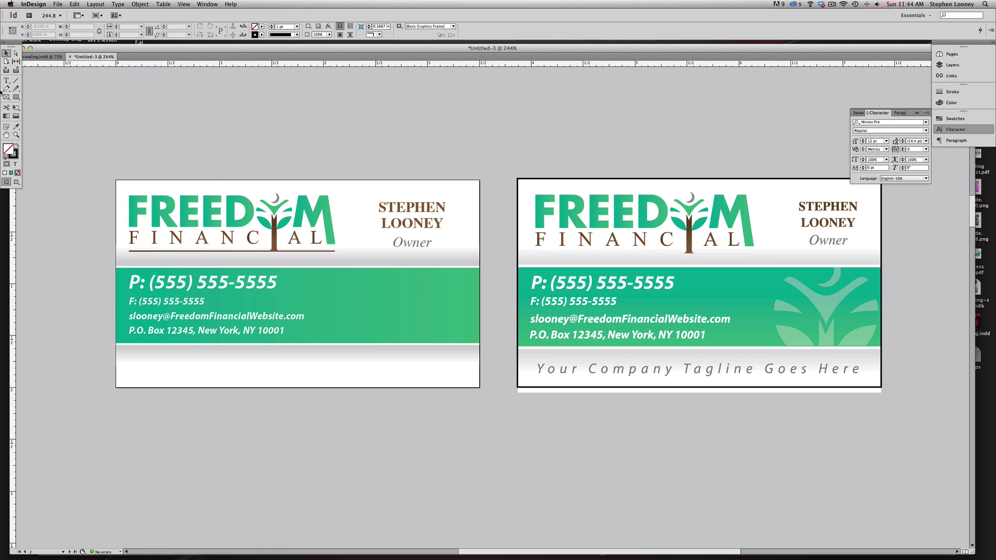
- Type 'Your Company Tagline Goes Here' in a frame on the bottom strip, fixing the 'HEre' typo
key(t)
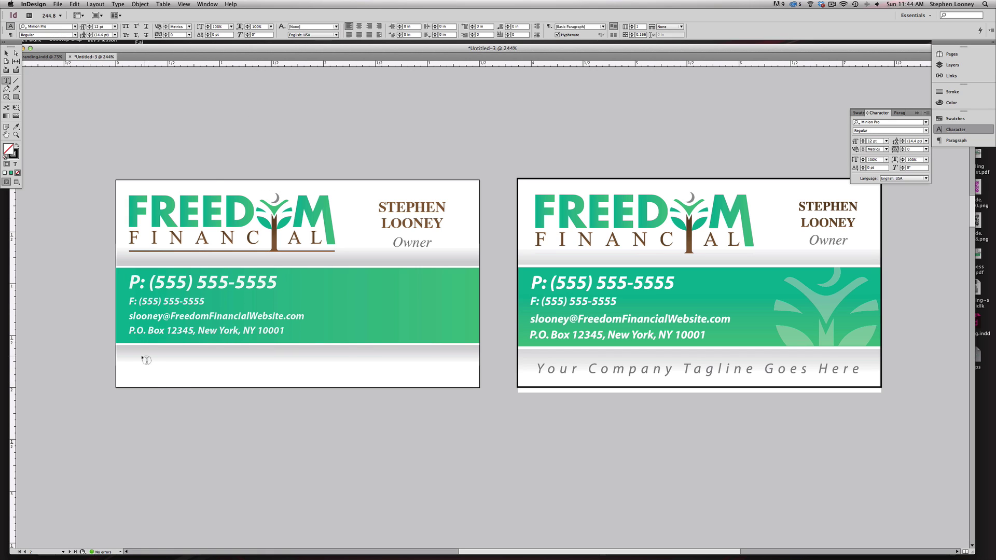
drag(131, 355, 467, 384)
text(Your )
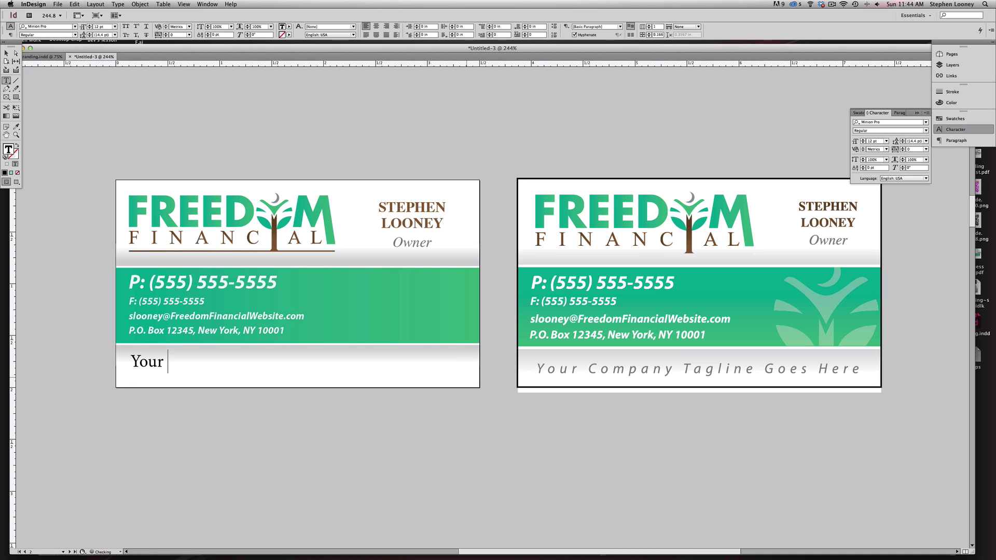
text(Company Tagline Goes HEre)
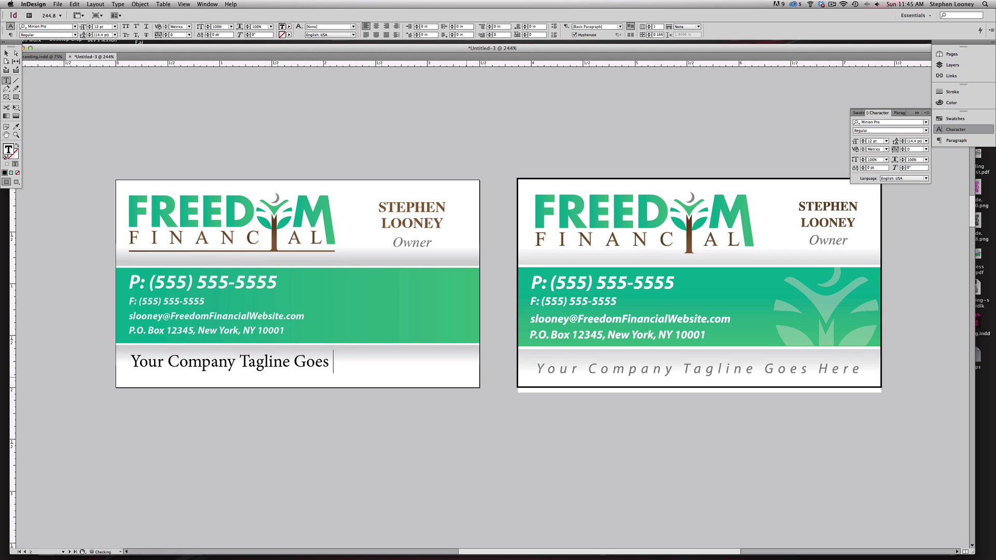
key(Escape)
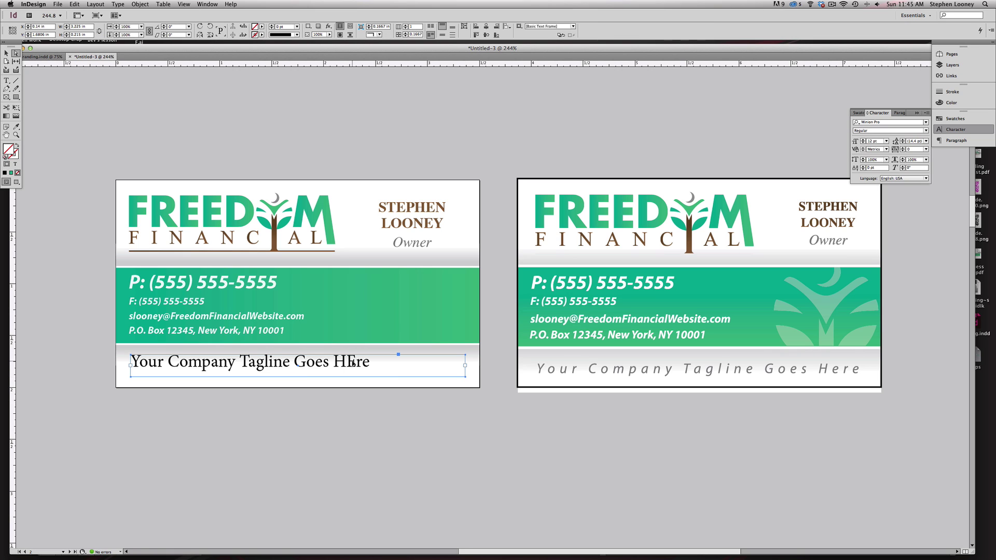
drag(357, 365, 359, 368)
double_click(359, 369)
key(BackSpace)
text(e)
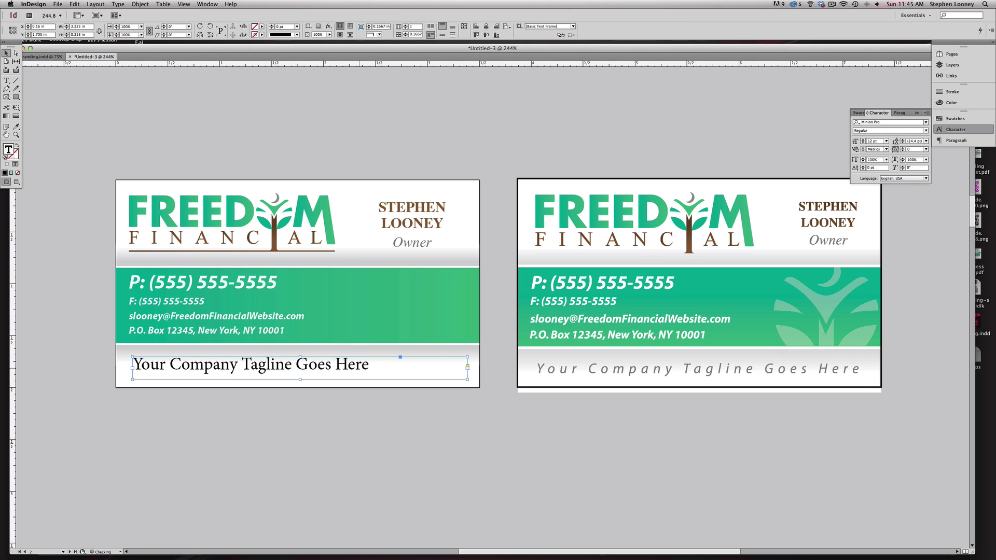
key(Escape)
- Stretch the tagline frame out to the card's left and right edges
scroll(298, 347, up, 2)
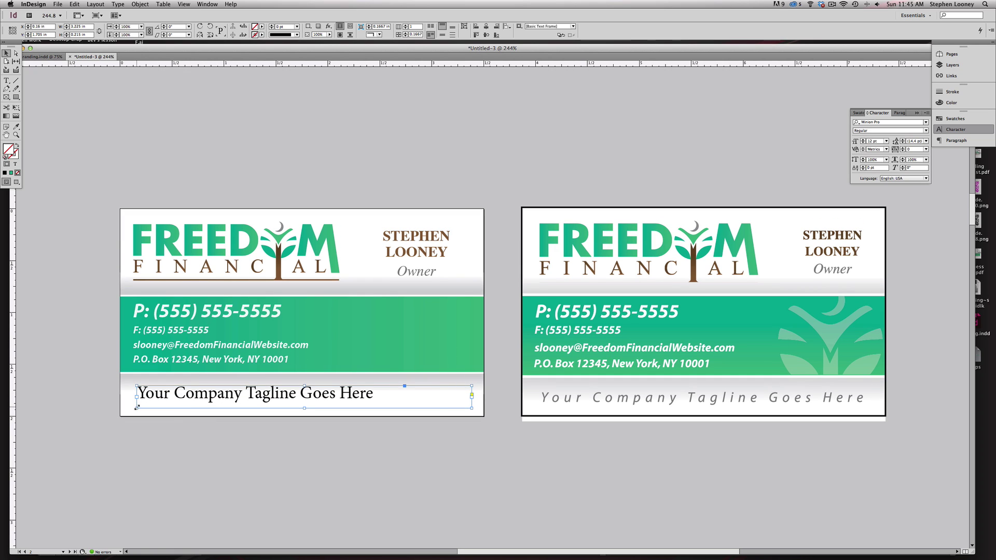
drag(137, 407, 120, 408)
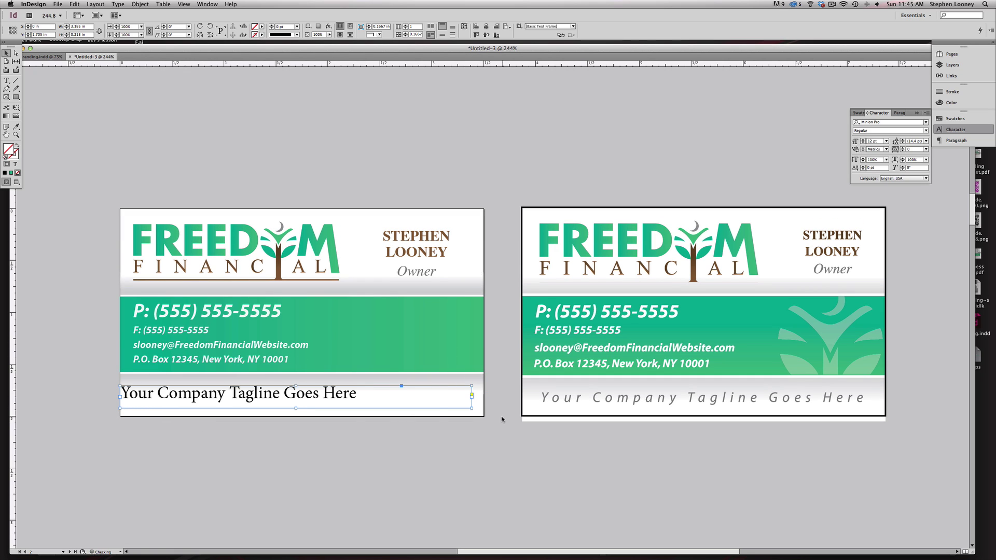
drag(472, 408, 483, 409)
drag(284, 406, 283, 393)
key(Escape)
- Centre the tagline and set it in Myriad Pro Italic
click(899, 112)
click(864, 122)
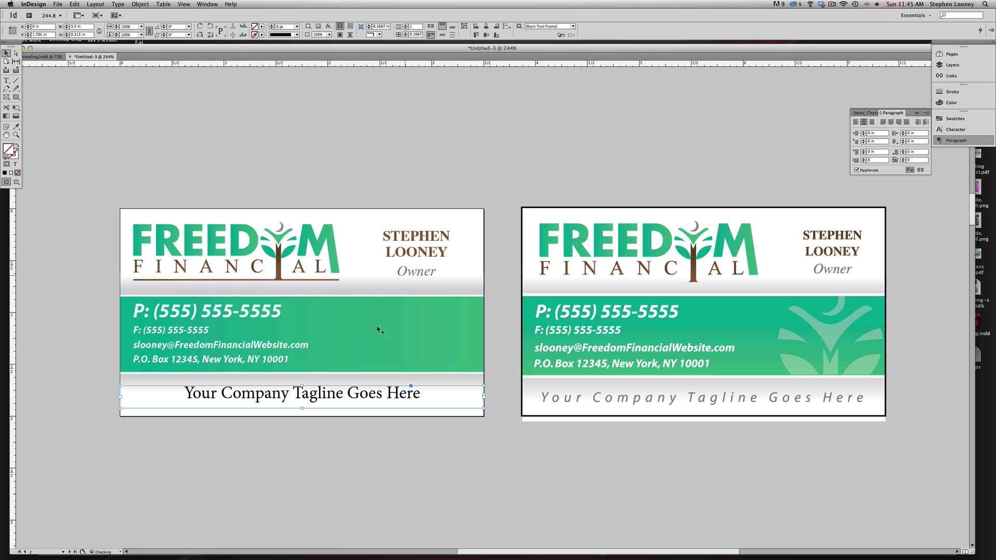
click(878, 113)
click(877, 123)
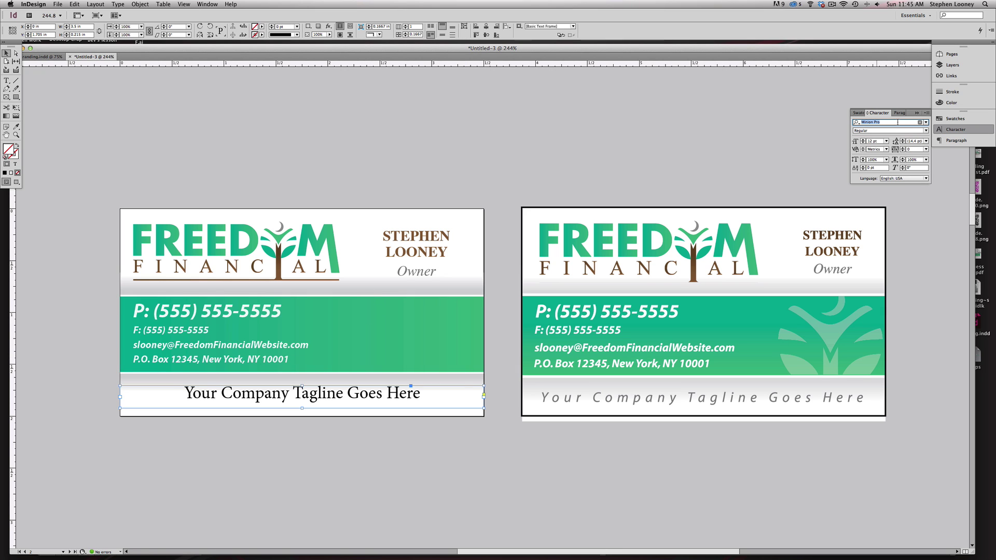
text(myri)
key(Return)
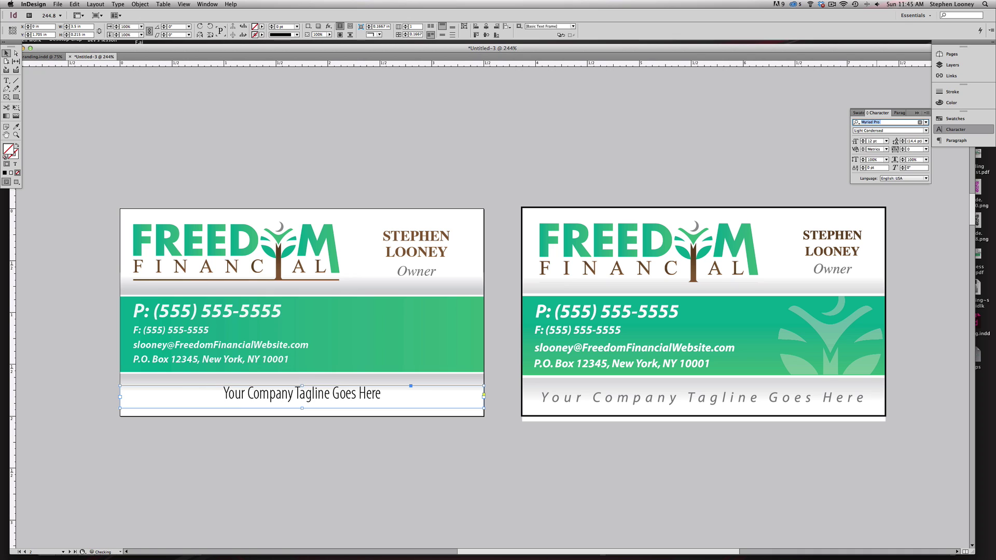
click(925, 131)
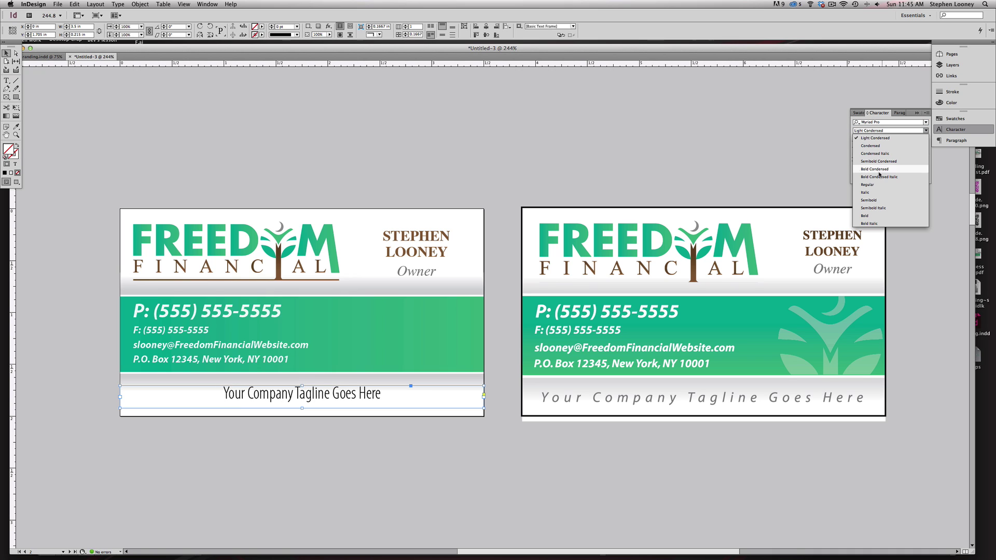
click(872, 198)
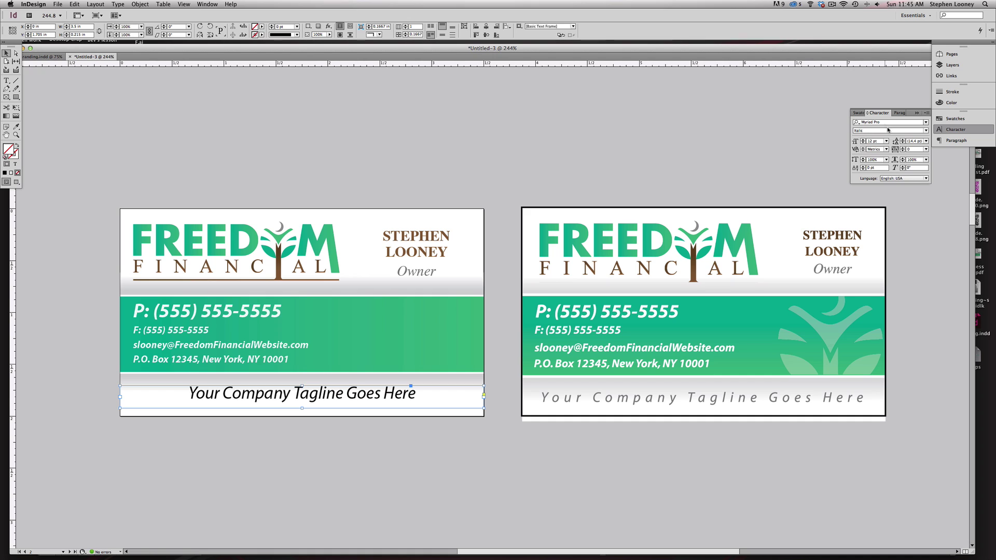
- Set the tagline to 10 pt with tracking of 300
click(863, 143)
click(862, 143)
click(921, 149)
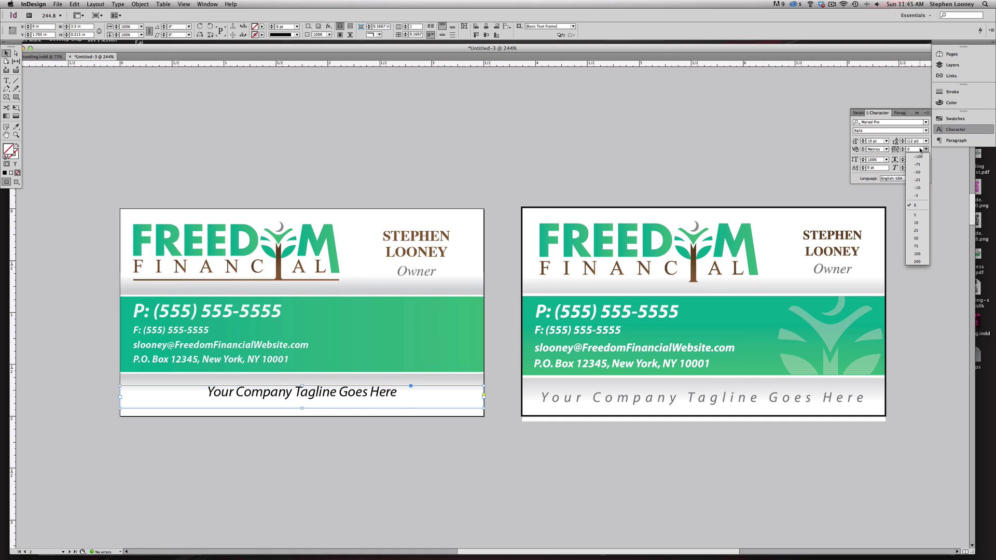
click(915, 150)
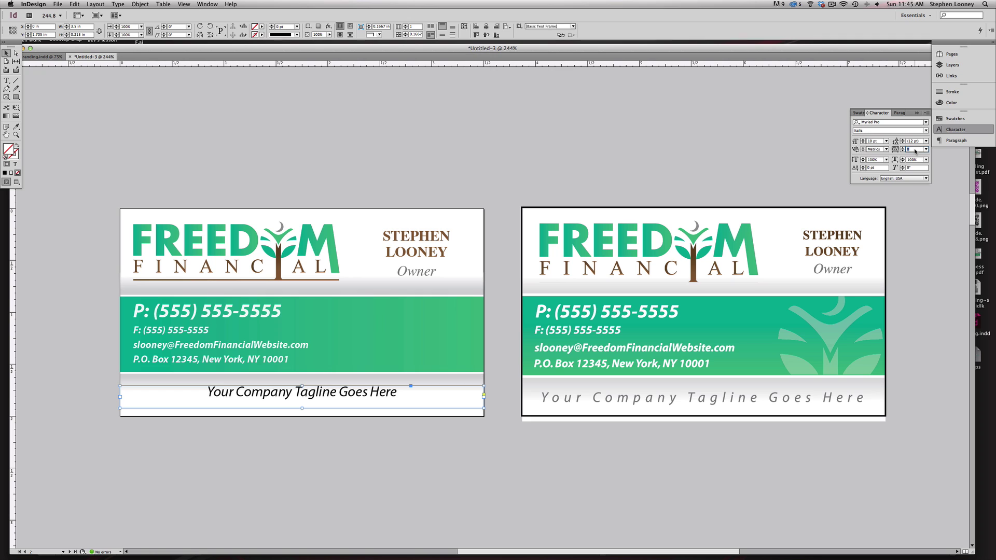
text(300)
key(Tab)
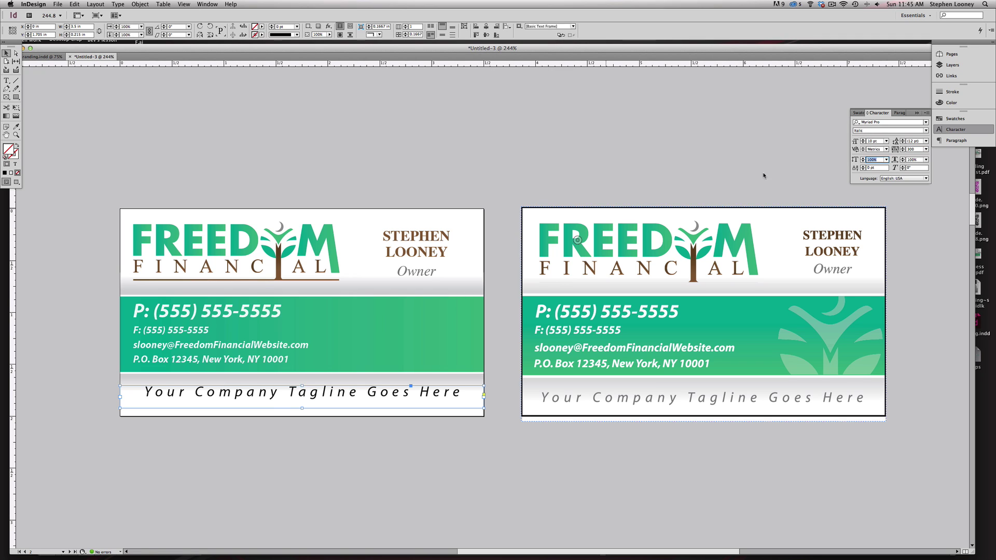
- Colour the tagline text K=72 grey, undoing an accidental grey frame fill
click(951, 103)
drag(886, 120, 885, 121)
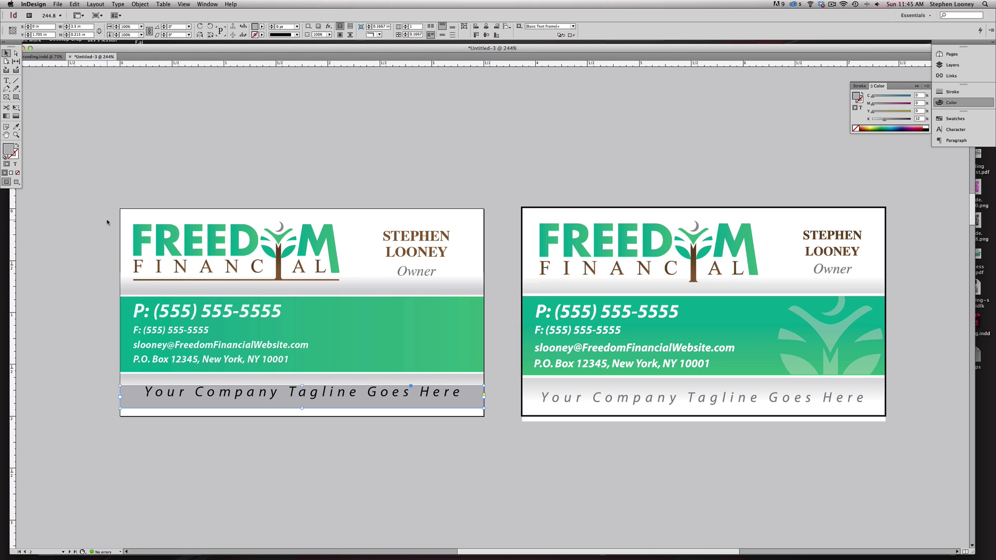
key(slash)
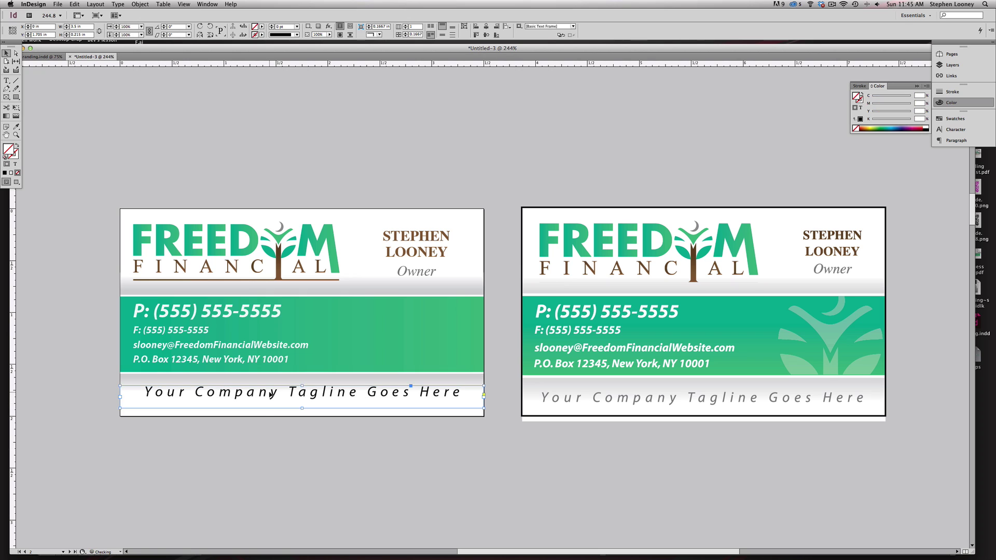
double_click(271, 394)
triple_click(271, 394)
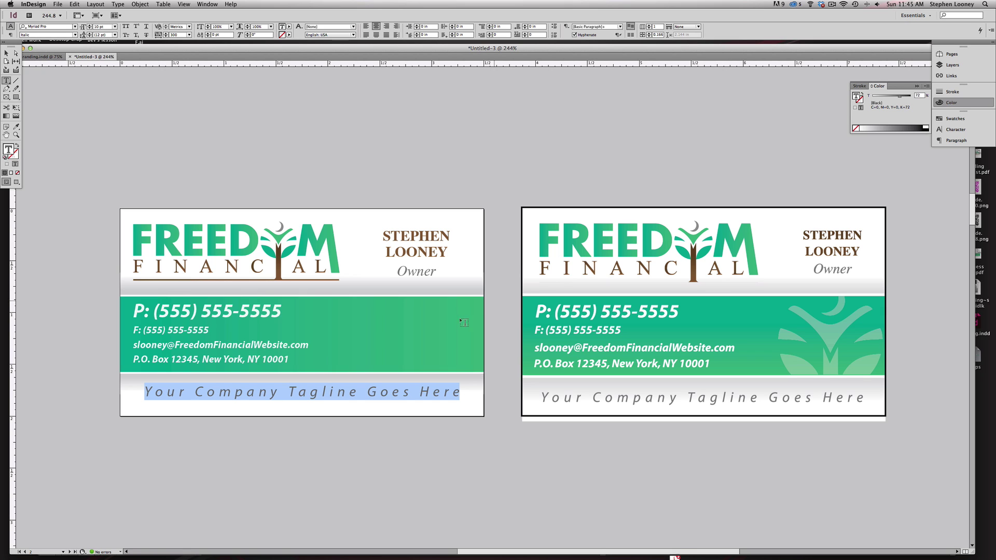
key(Escape)
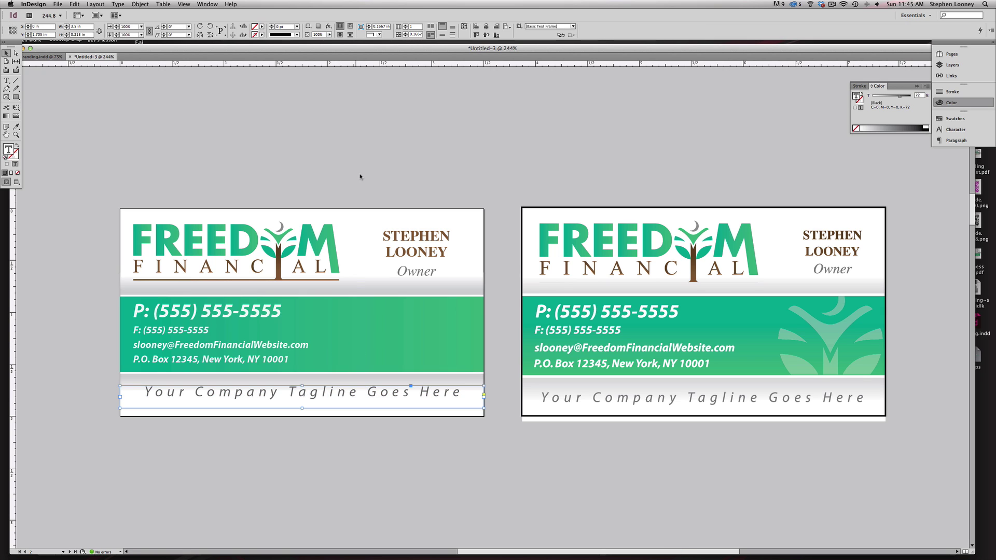
- Ungroup the Freedom Financial logo into its separate letter pieces
click(359, 174)
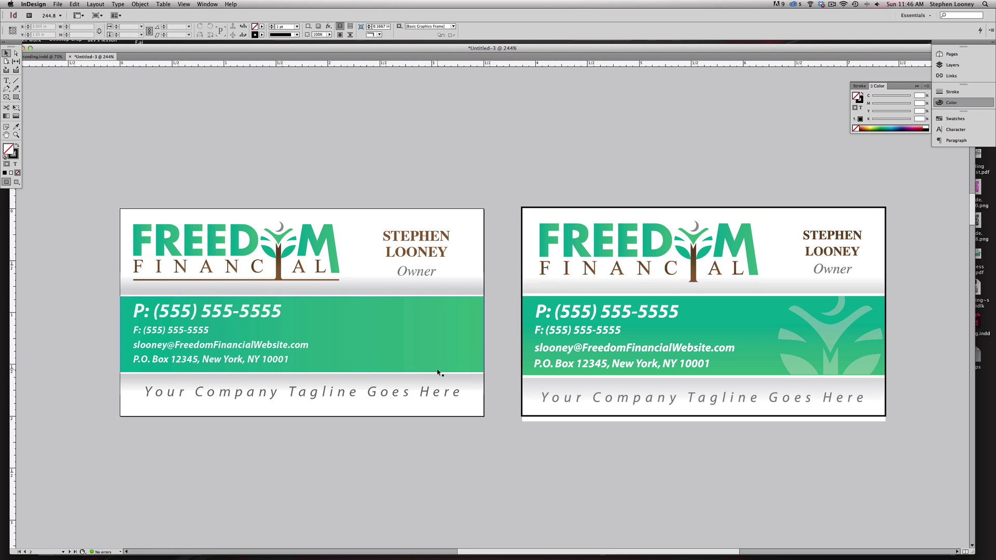
click(283, 244)
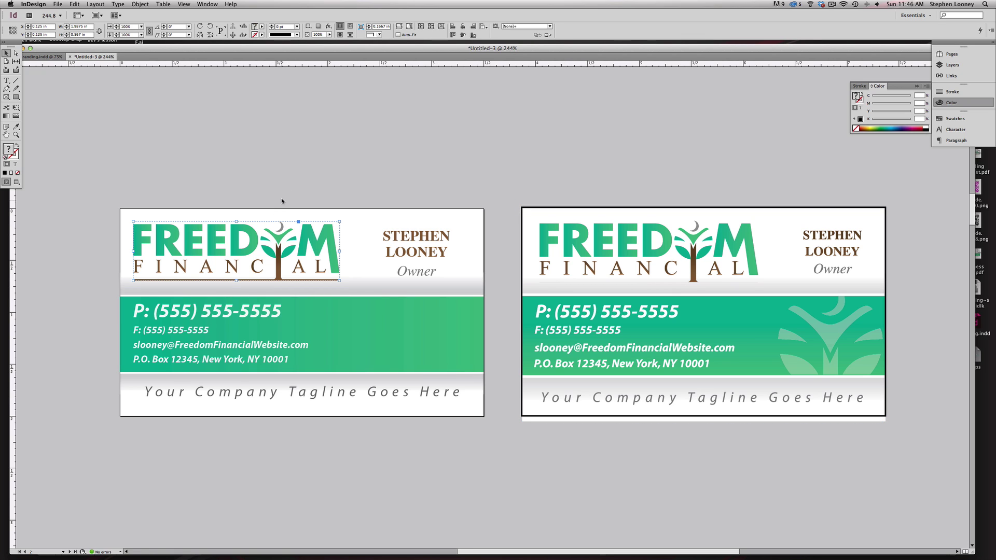
click(279, 178)
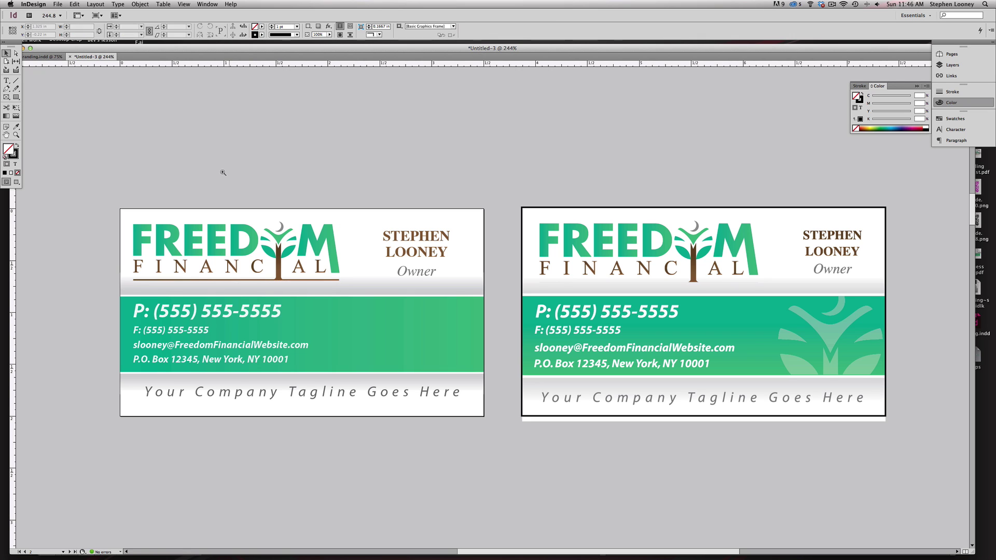
click(172, 236)
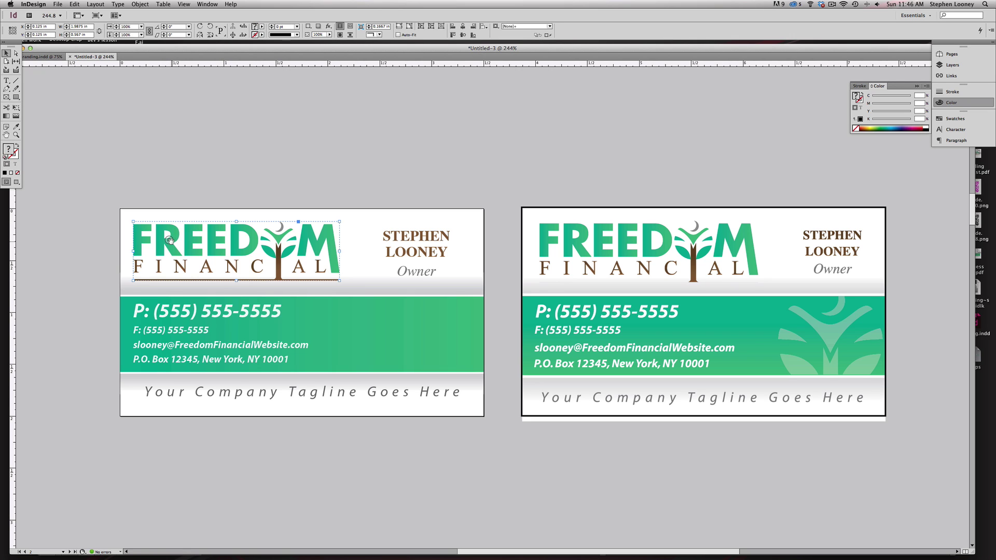
drag(170, 240, 270, 145)
key(super+z)
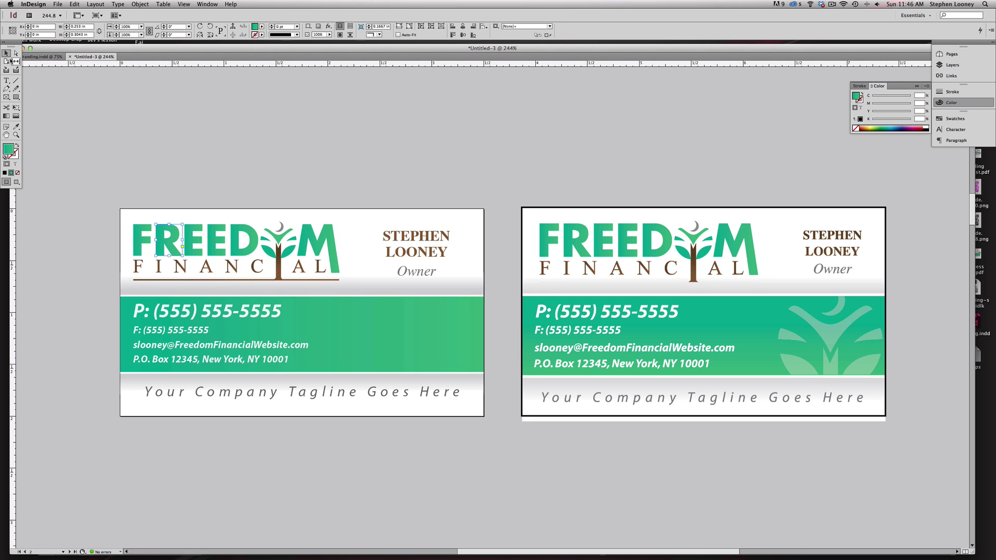
key(super+shift+a)
click(219, 243)
key(super+shift+g)
key(super+shift+a)
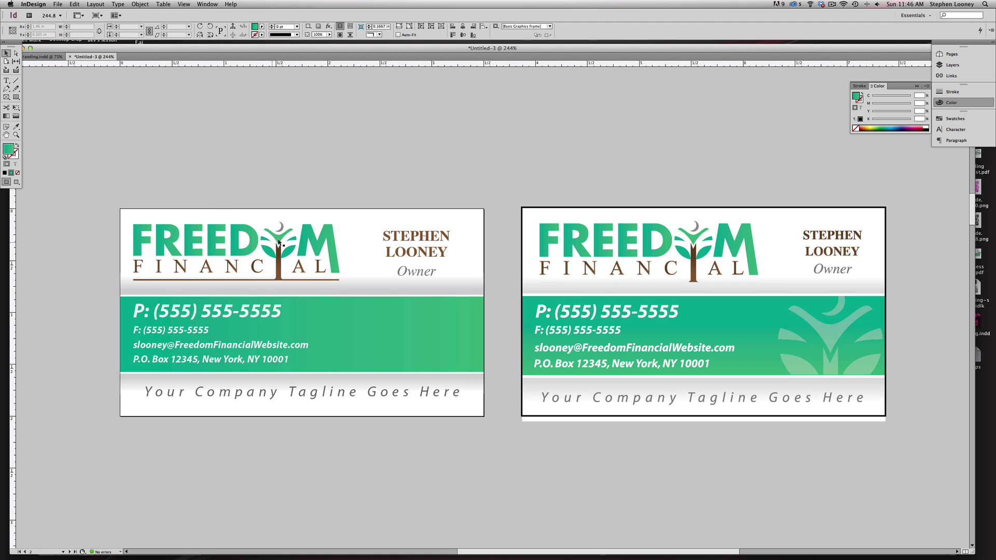
- Duplicate the logo onto the pasteboard, delete all its letters, and fill the tree white
click(279, 243)
drag(279, 243, 319, 167)
key(super+shift+a)
key(a)
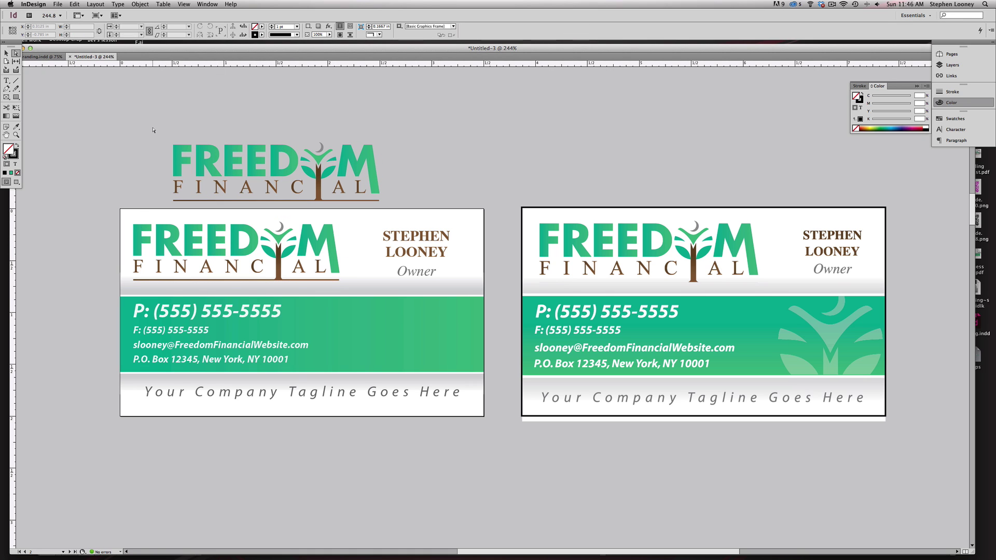
drag(153, 130, 295, 204)
key(Delete)
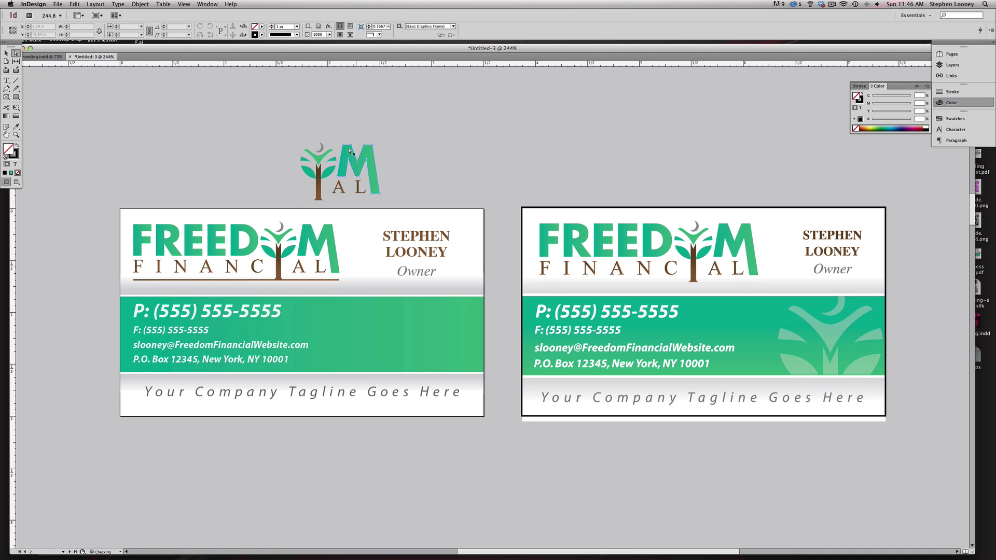
drag(347, 129, 398, 209)
key(Delete)
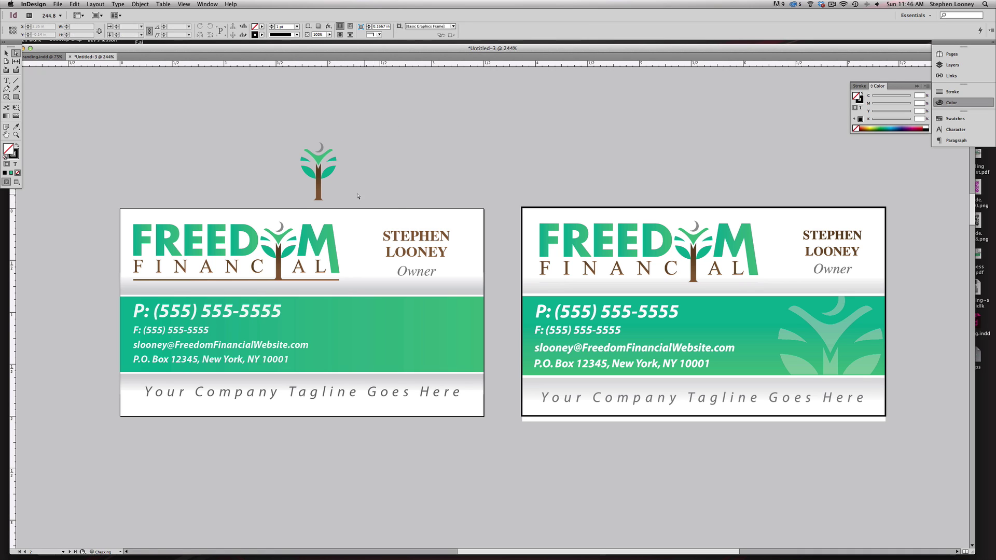
drag(281, 119, 345, 208)
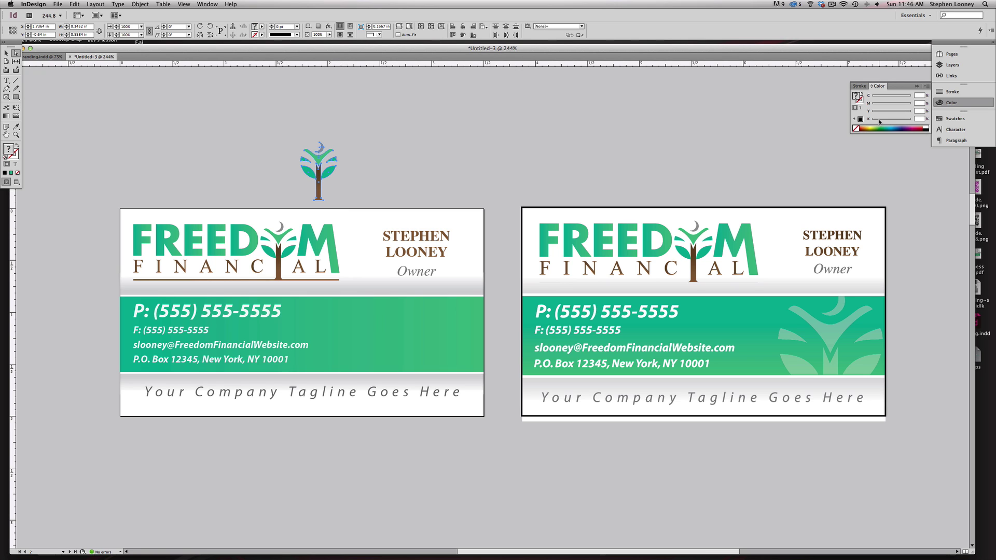
drag(880, 122, 870, 122)
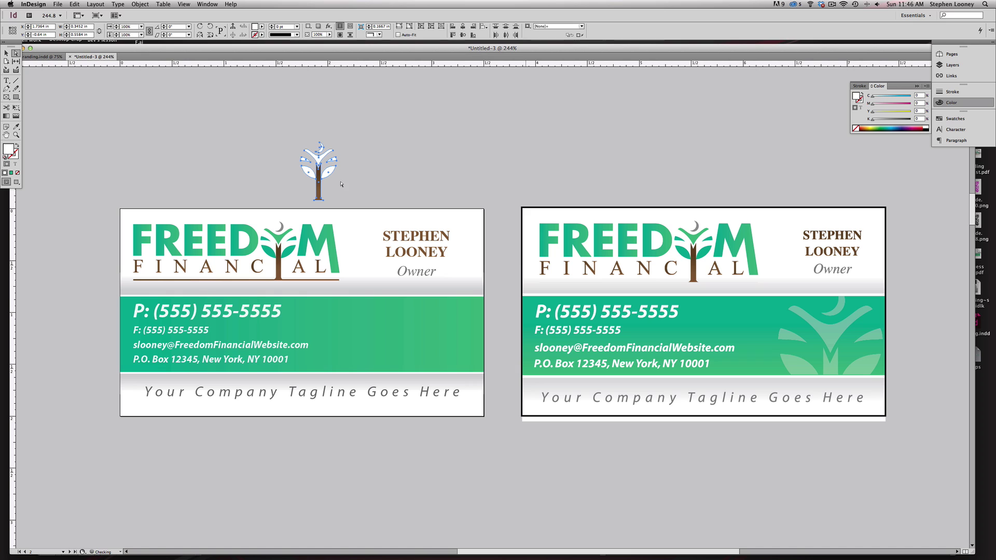
- Delete the brown trunk and group the white tree's parts
click(235, 175)
scroll(281, 140, up, 5)
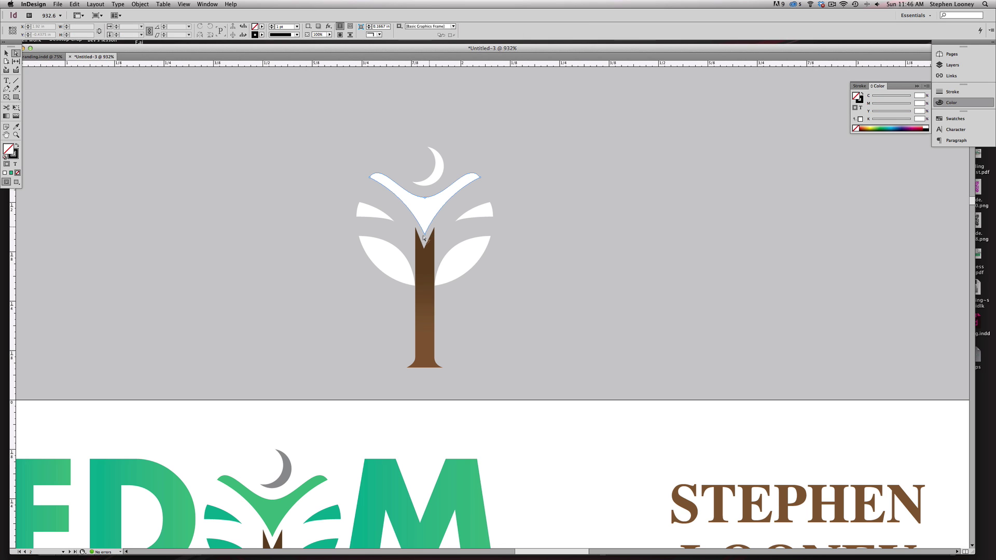
click(426, 257)
drag(429, 259, 427, 263)
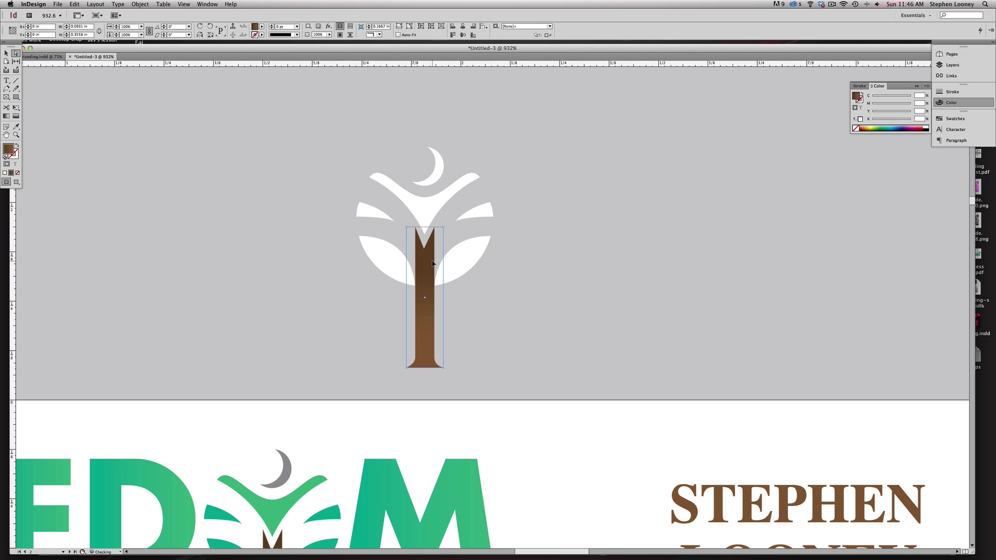
key(Delete)
key(super+minus)
key(super+minus)
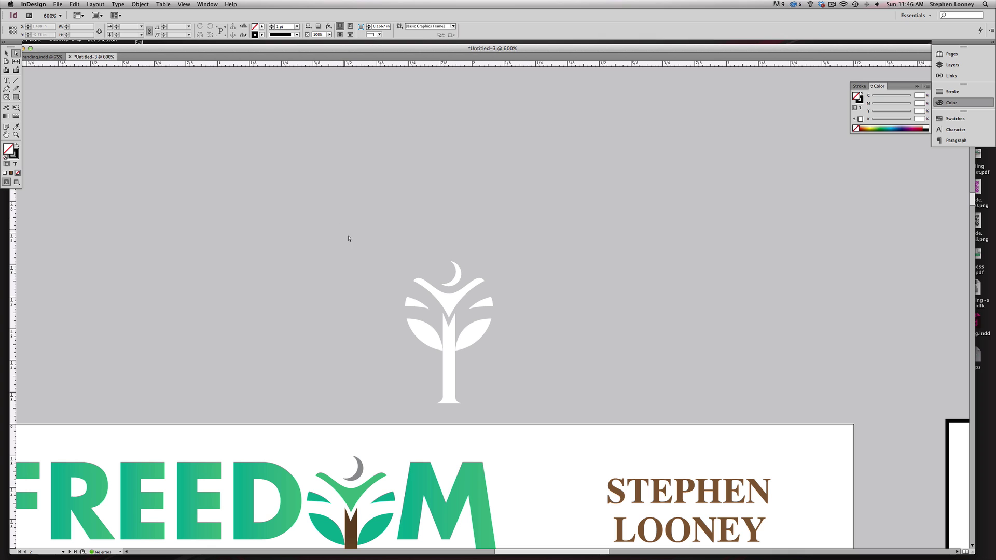
drag(346, 228, 535, 419)
click(118, 4)
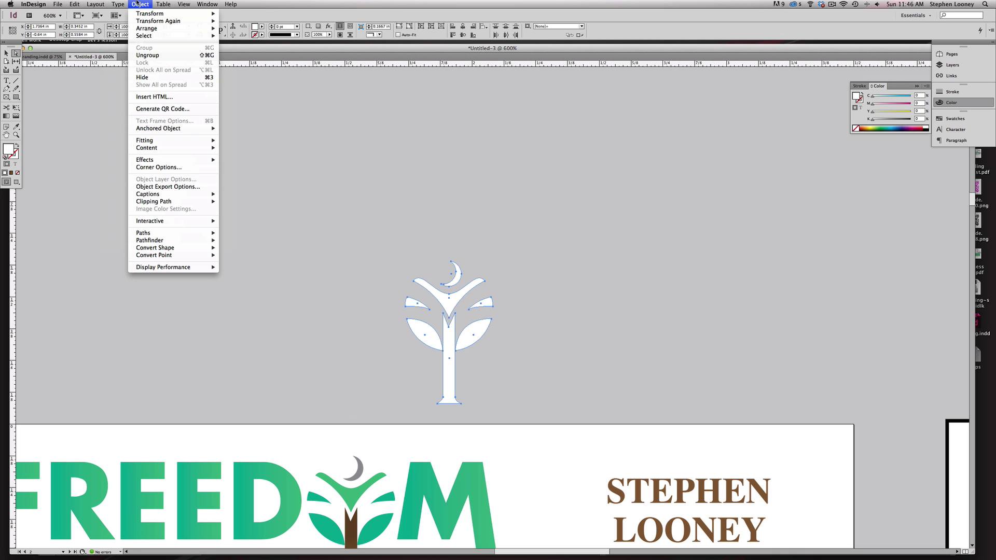
click(139, 4)
- Move the white tree onto the green band and bring it to the front
key(v)
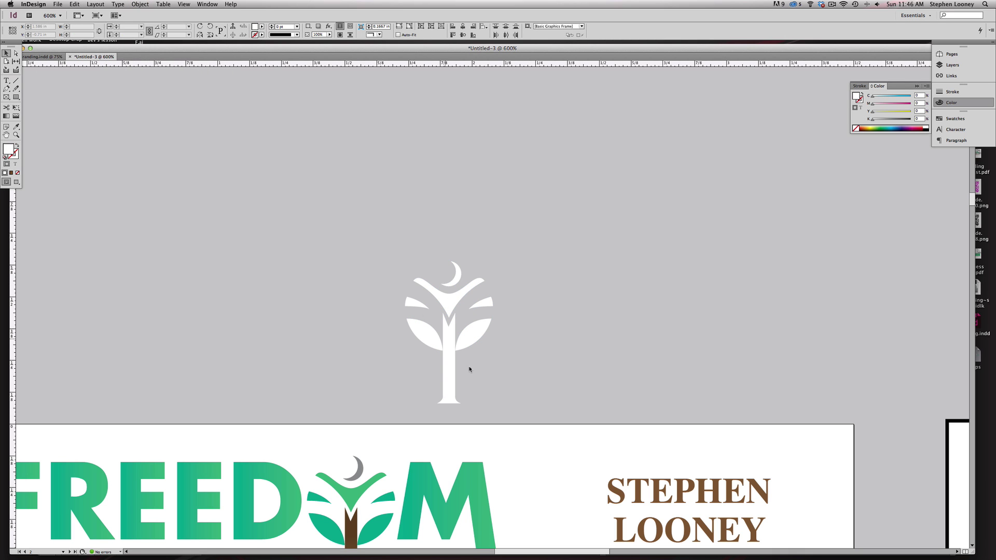
key(super+minus)
key(super+minus)
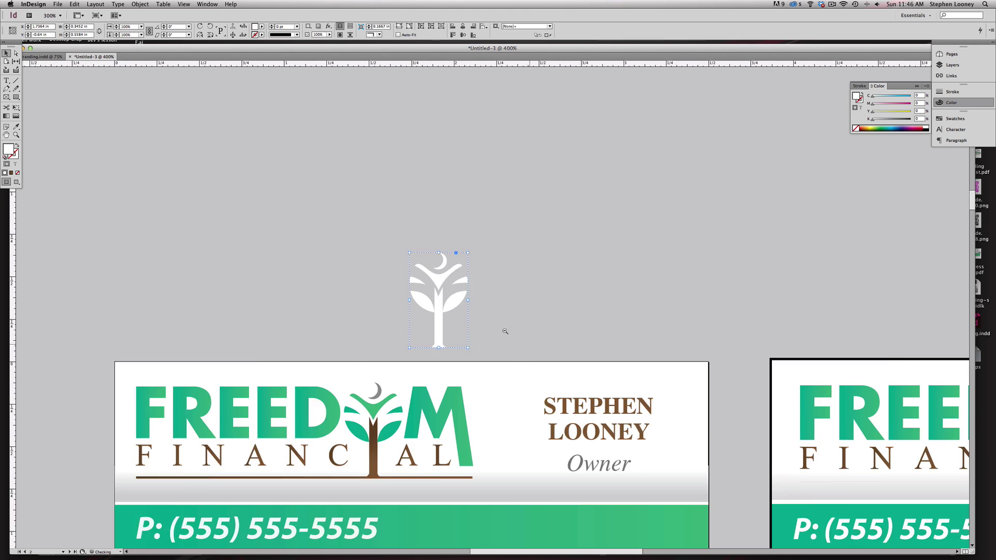
click(424, 274)
drag(425, 274, 530, 486)
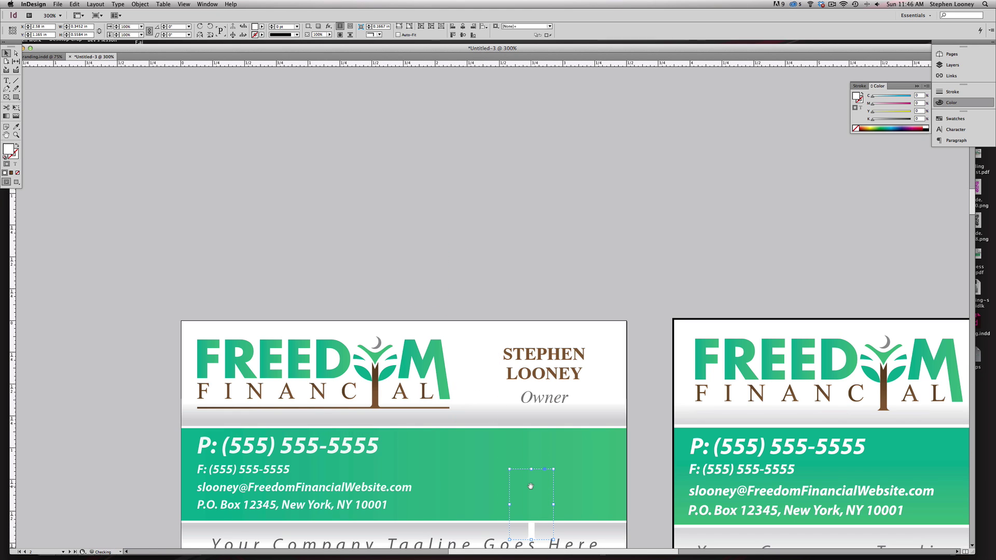
click(135, 4)
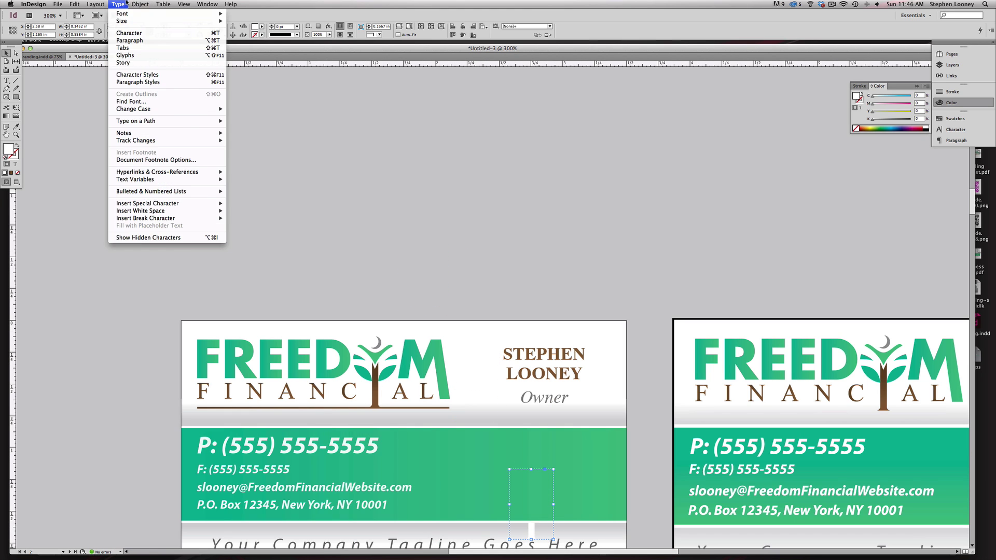
mouse_move(150, 36)
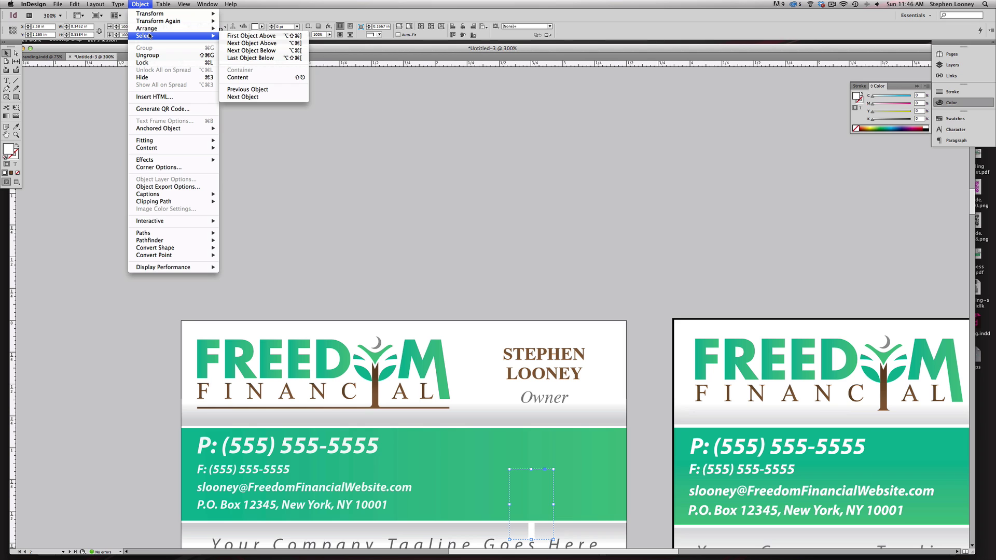
click(249, 28)
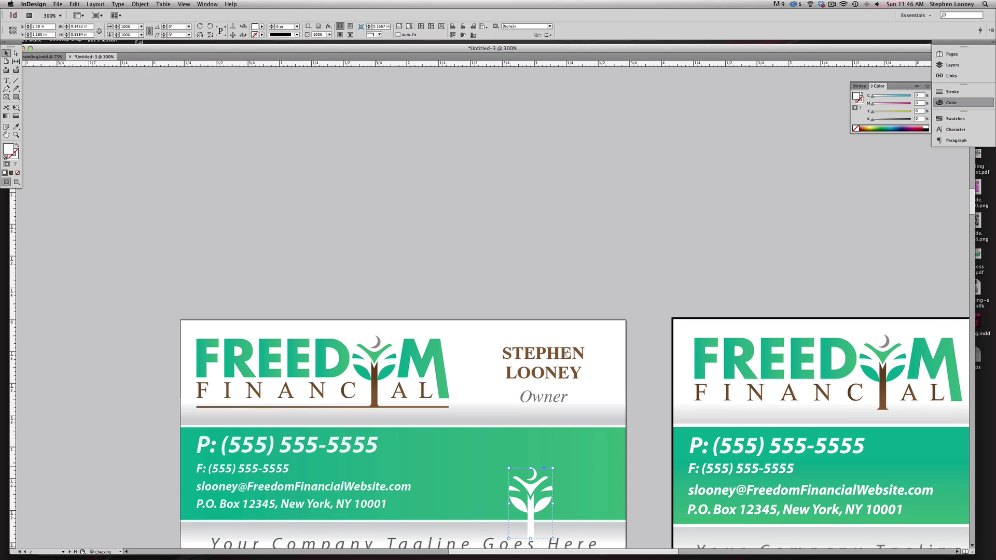
scroll(549, 357, down, 5)
- Enlarge the white tree and draw a rectangle frame over the band's right end
key(e)
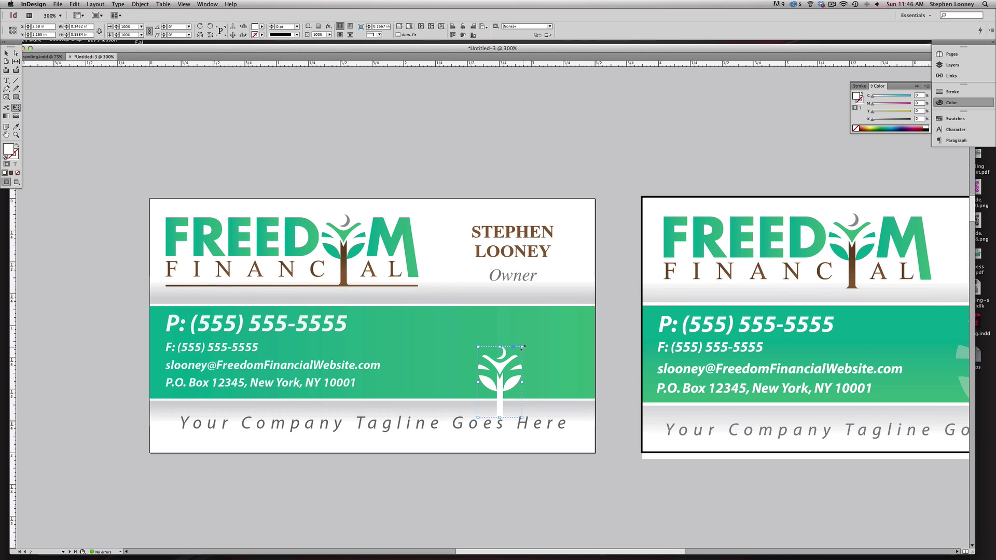
drag(530, 344, 576, 241)
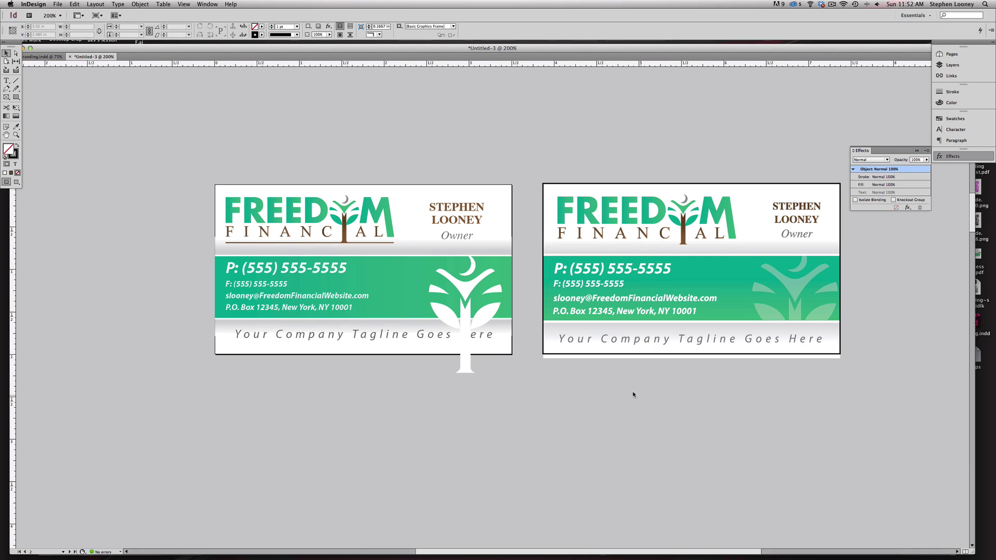
click(464, 287)
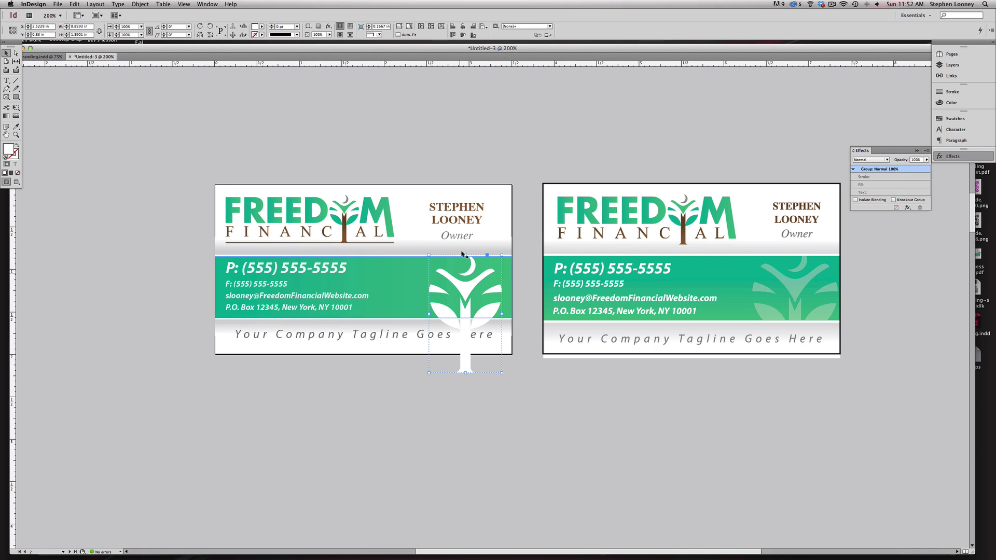
click(463, 144)
key(m)
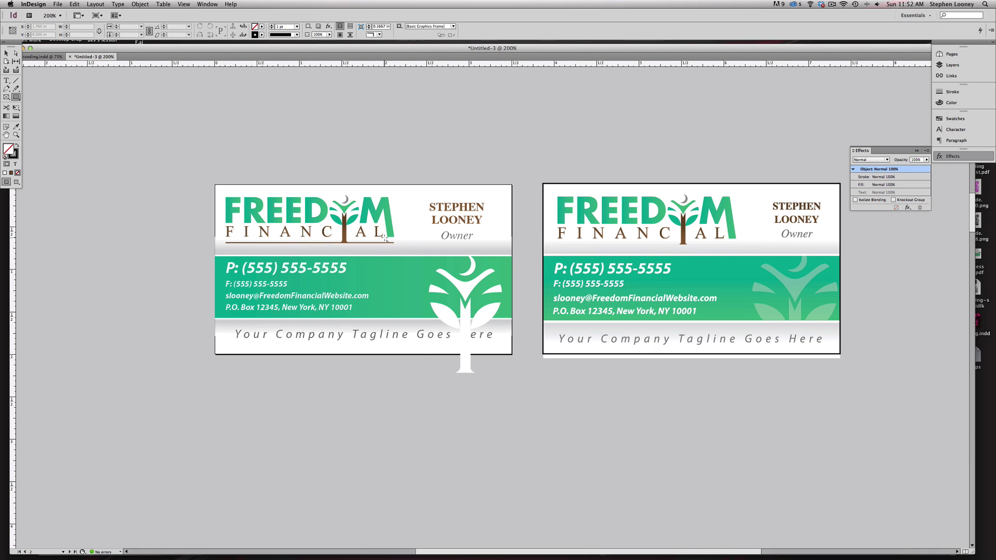
drag(418, 256, 506, 317)
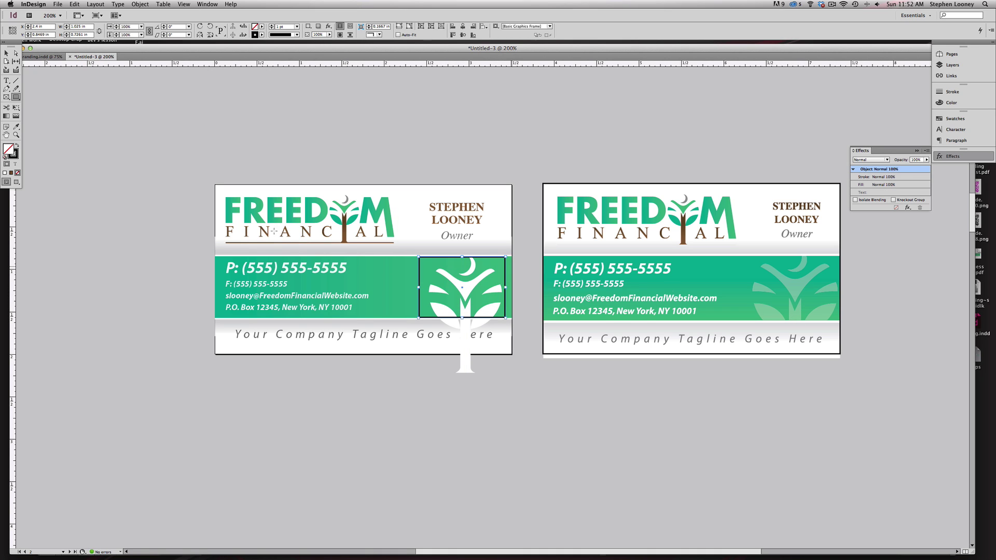
- Cut the tree, paste it into the rectangle frame, and set the frame's stroke to None
click(7, 53)
click(464, 366)
click(75, 4)
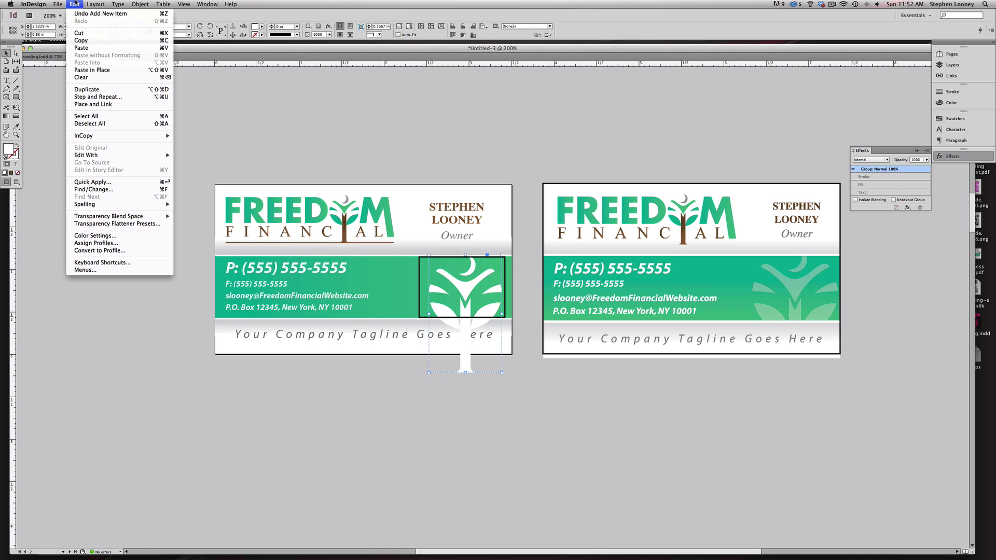
click(81, 33)
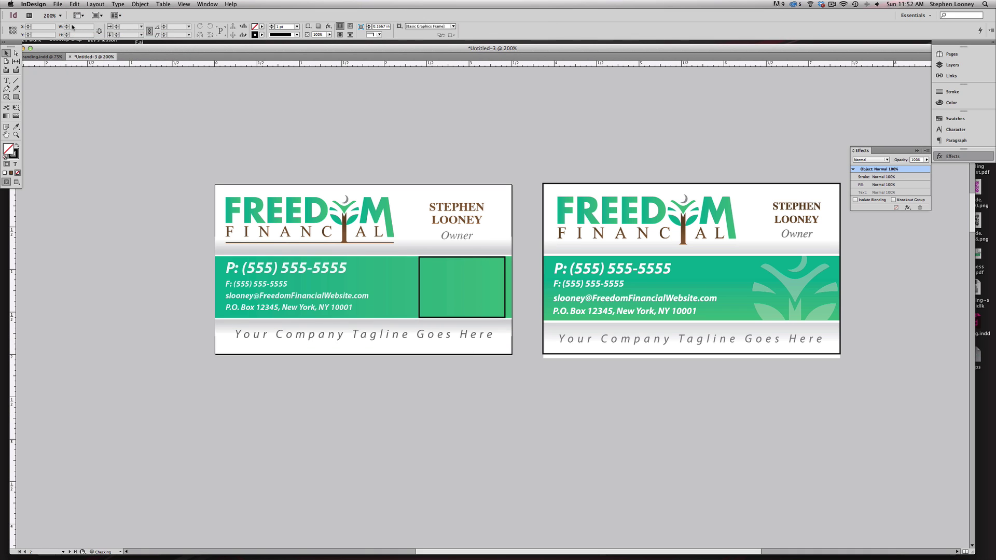
click(425, 283)
click(75, 4)
mouse_move(84, 3)
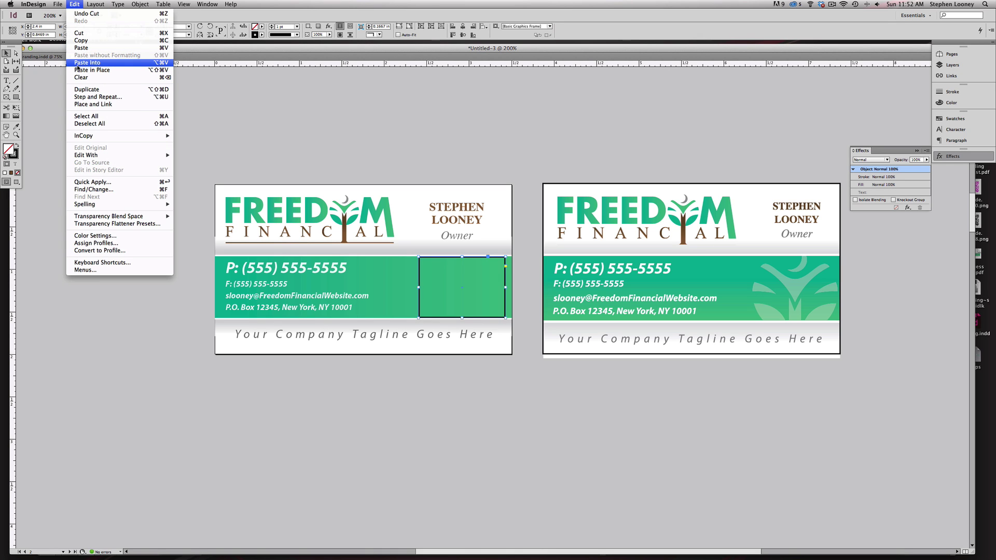
click(87, 62)
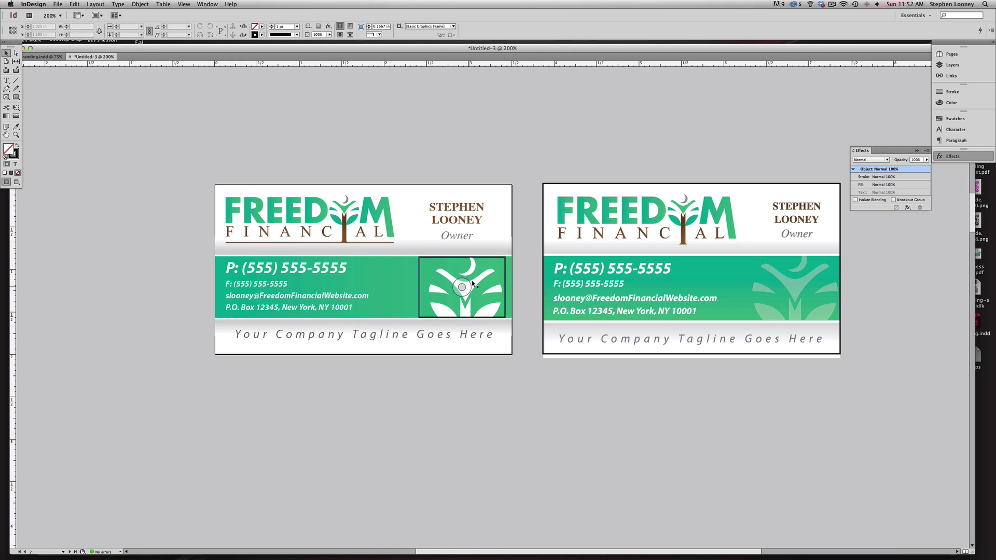
click(484, 281)
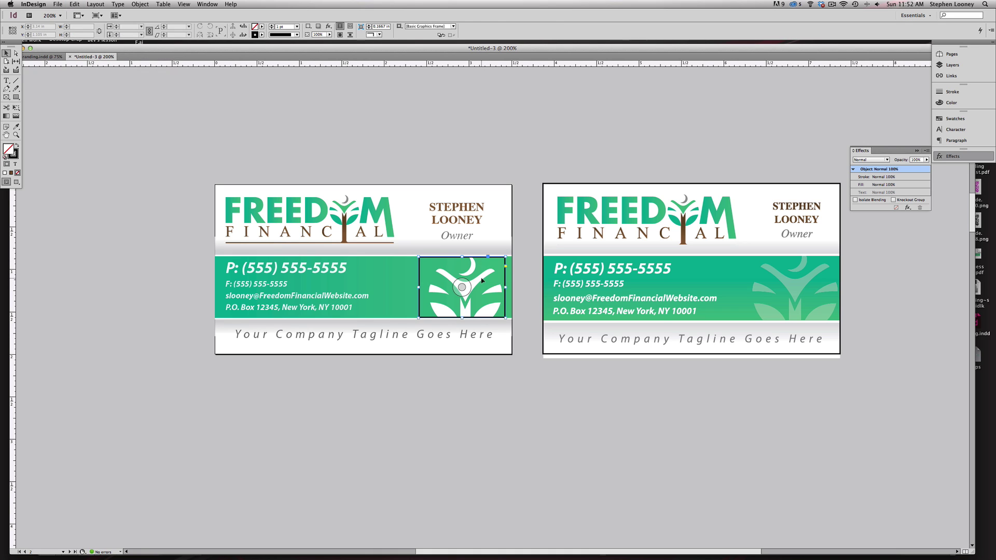
click(17, 172)
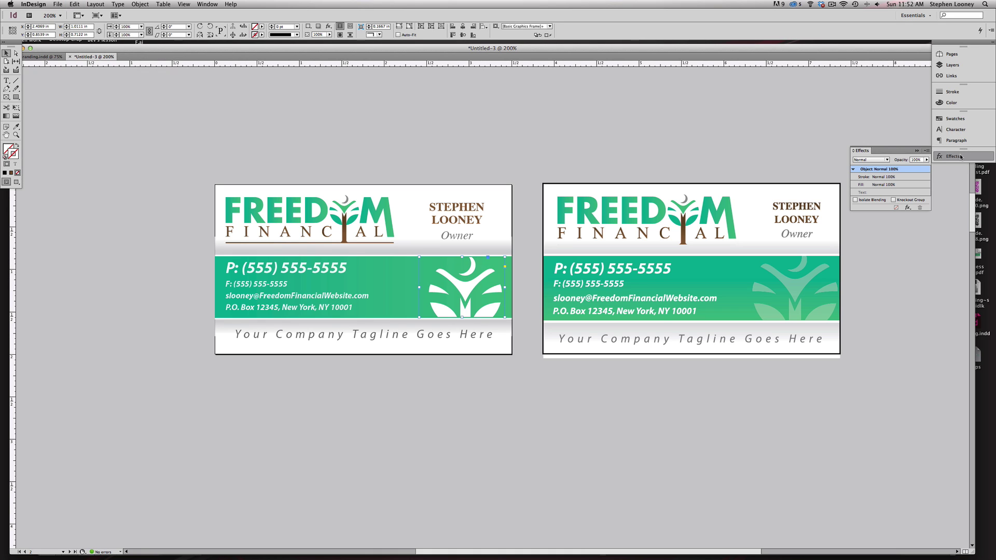
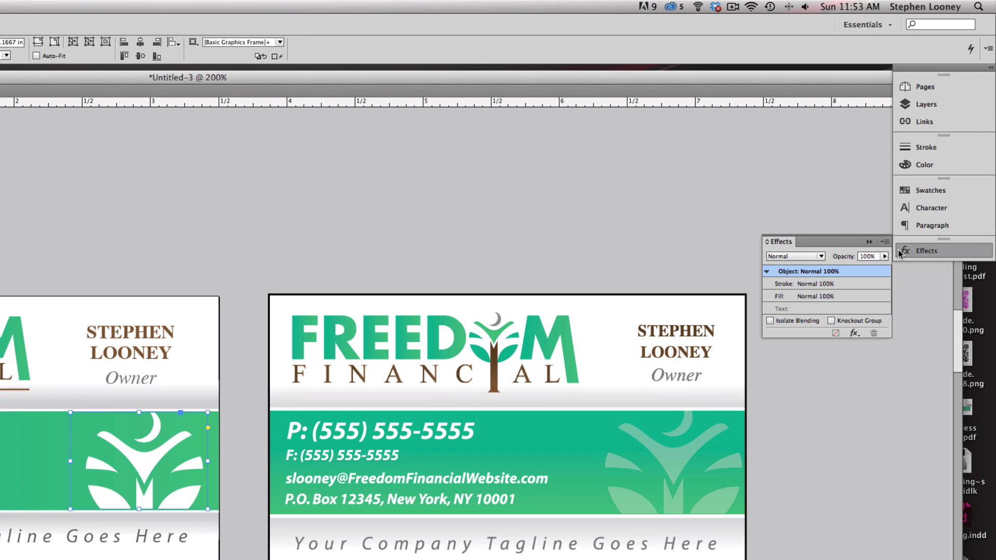
- Fade the left card's tree graphic to 34% opacity, then deselect it and zoom out
click(884, 256)
drag(884, 268, 848, 268)
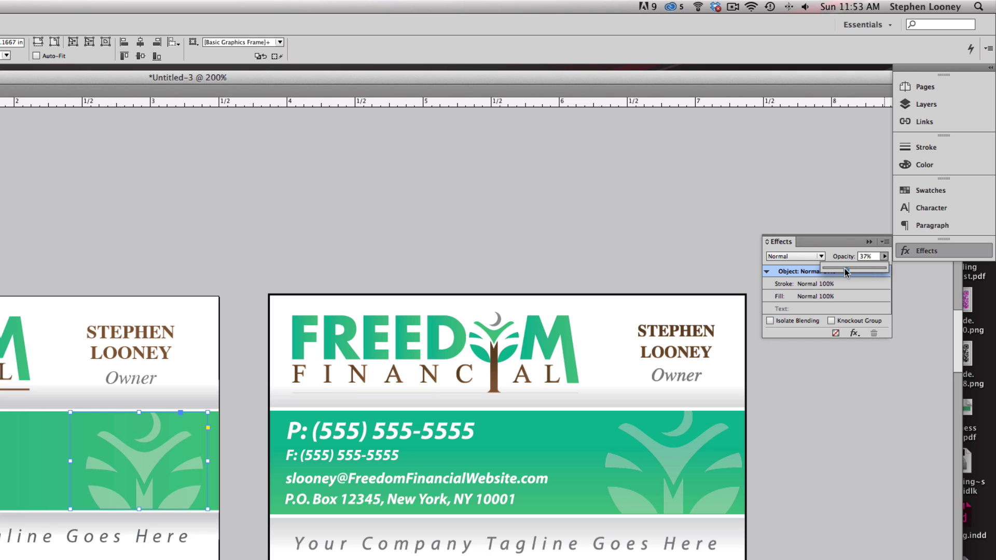
drag(845, 271, 844, 270)
drag(71, 513, 46, 514)
key(super+shift+a)
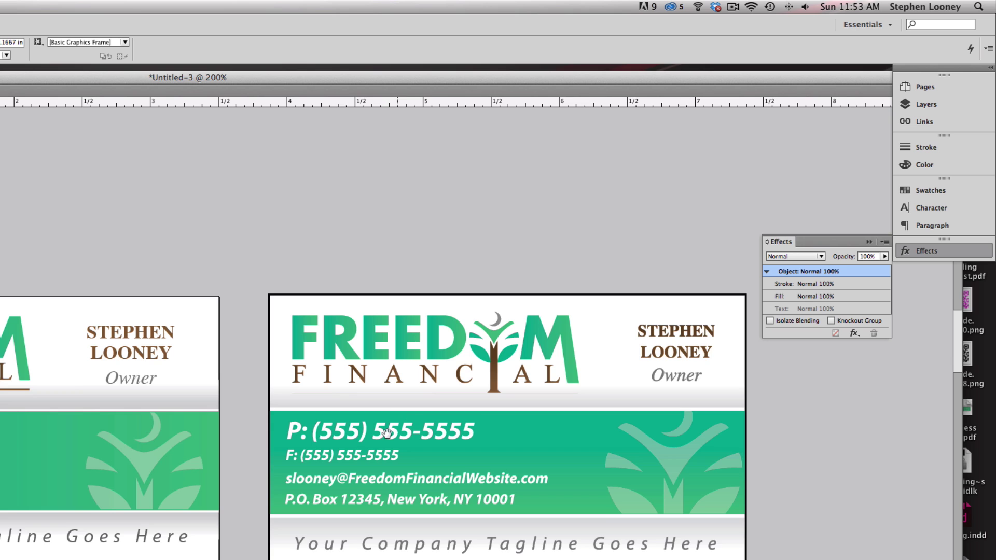
click(239, 545)
click(239, 545)
click(239, 545)
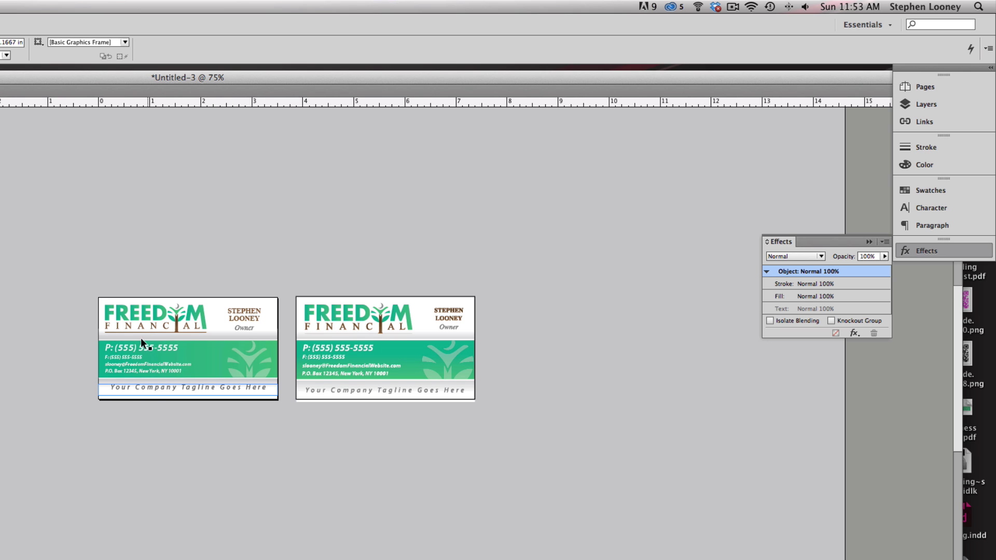
- Place a copy of the green band and tagline onto page 3's blank back card
click(151, 317)
drag(291, 557, 258, 306)
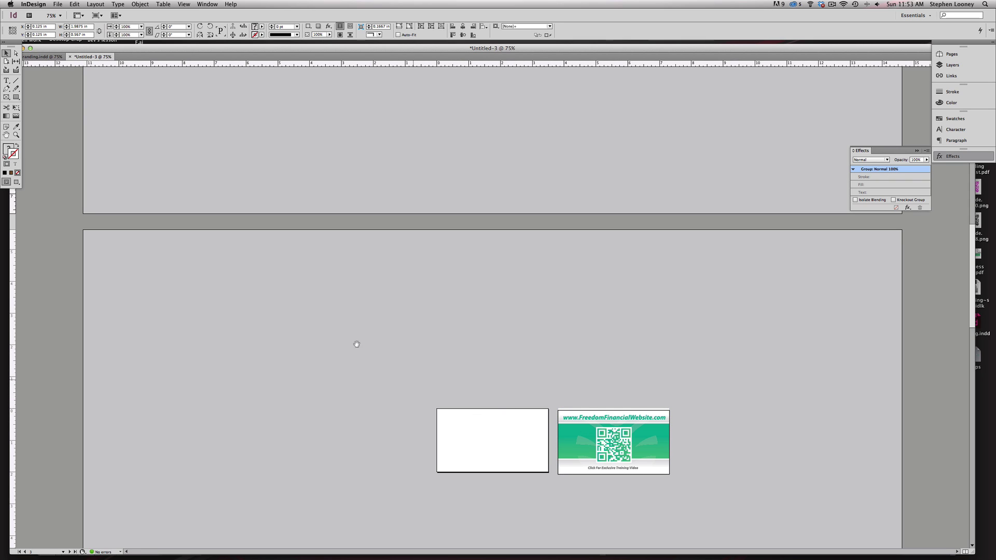
scroll(517, 278, up, 5)
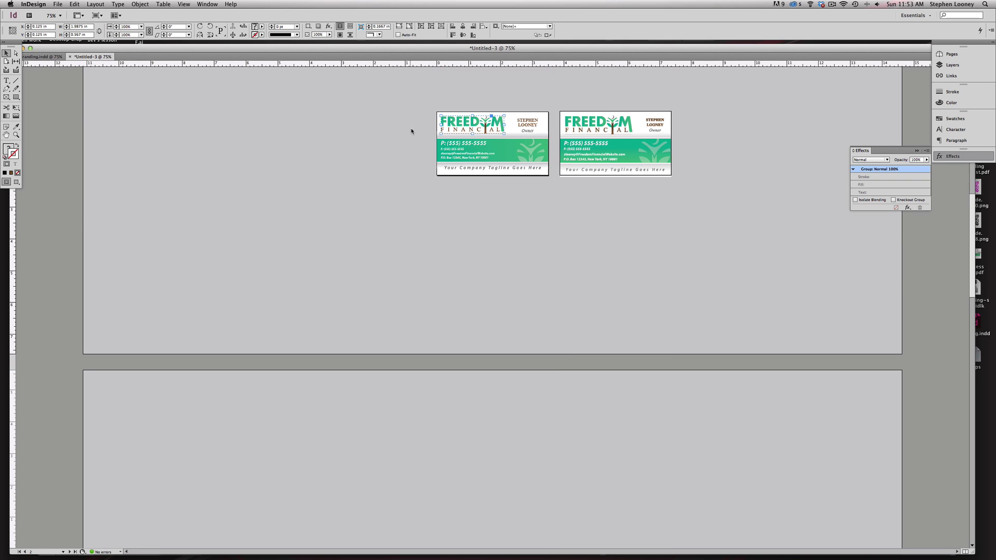
drag(437, 178, 437, 178)
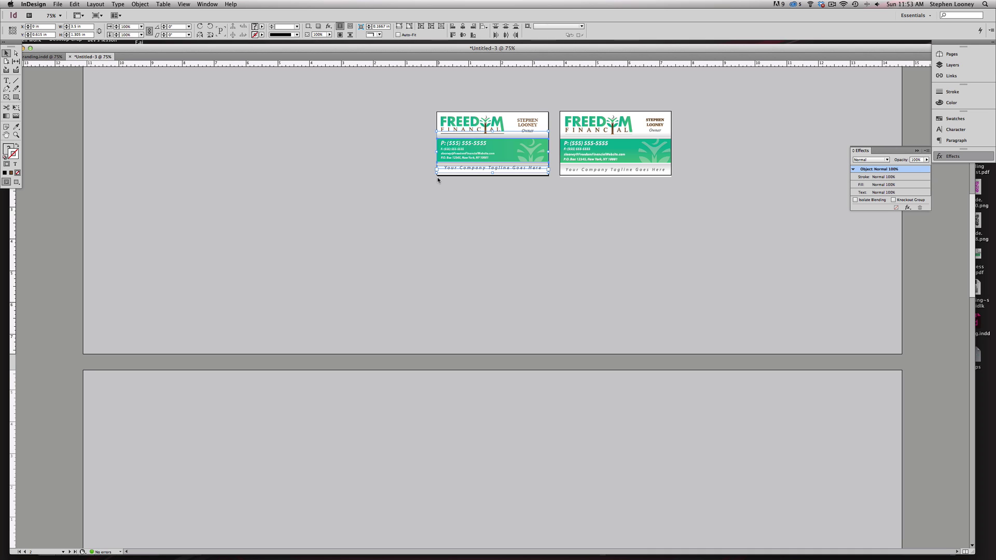
drag(535, 366, 565, 139)
drag(519, 332, 504, 209)
drag(324, 155, 695, 367)
drag(663, 325, 535, 262)
- Move the tagline below the card and nudge the band's bottom edge down
drag(405, 287, 406, 347)
key(a)
drag(297, 189, 594, 308)
key(Down)
key(Down)
key(Down)
key(Down)
key(Down)
key(Down)
key(Down)
key(Down)
key(Down)
key(Down)
key(Down)
key(Down)
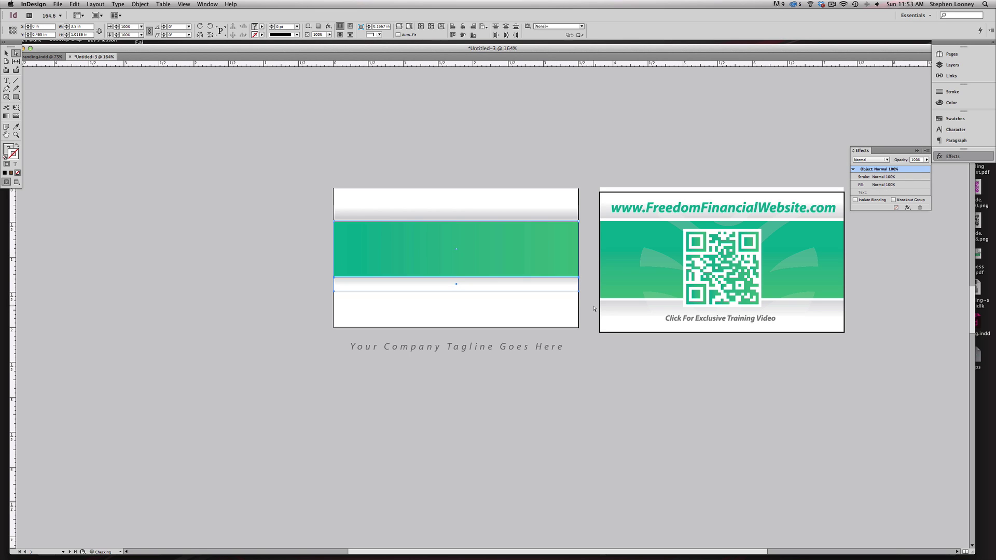
- Nudge the green stripe further down and give the white band beneath a white-to-grey gradient
key(Down)
key(Down)
key(Down)
key(Down)
key(Down)
key(Down)
key(Down)
key(Down)
key(Down)
key(Down)
key(Down)
key(Down)
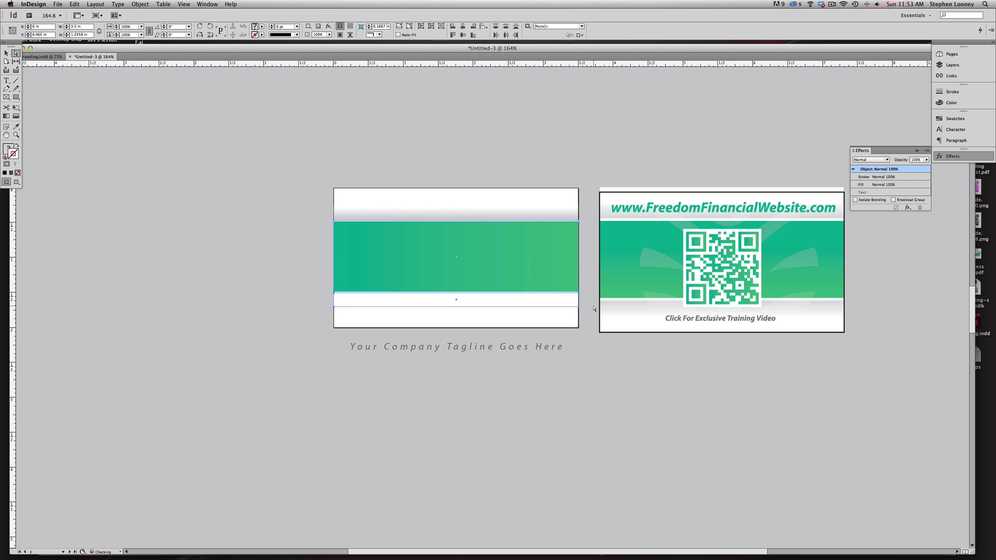
click(296, 297)
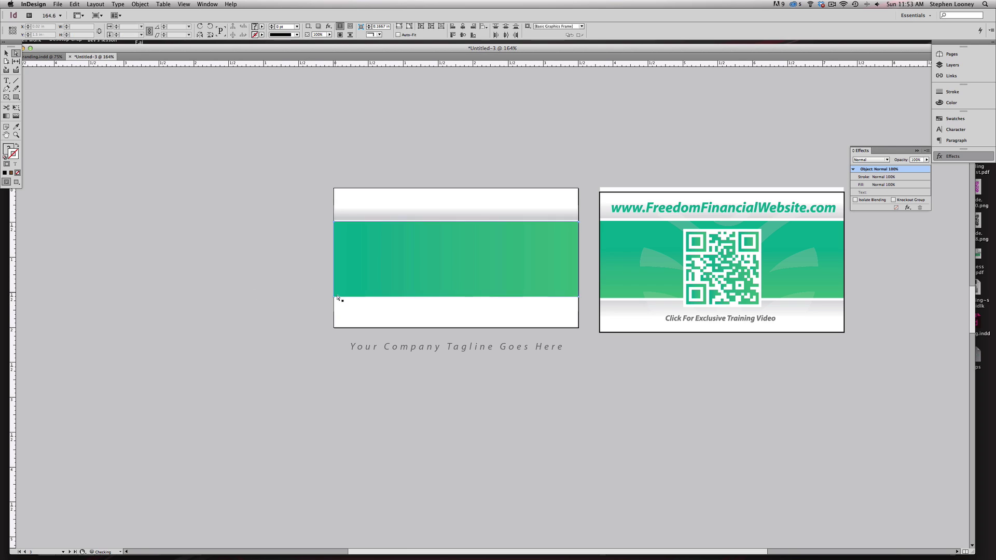
click(357, 307)
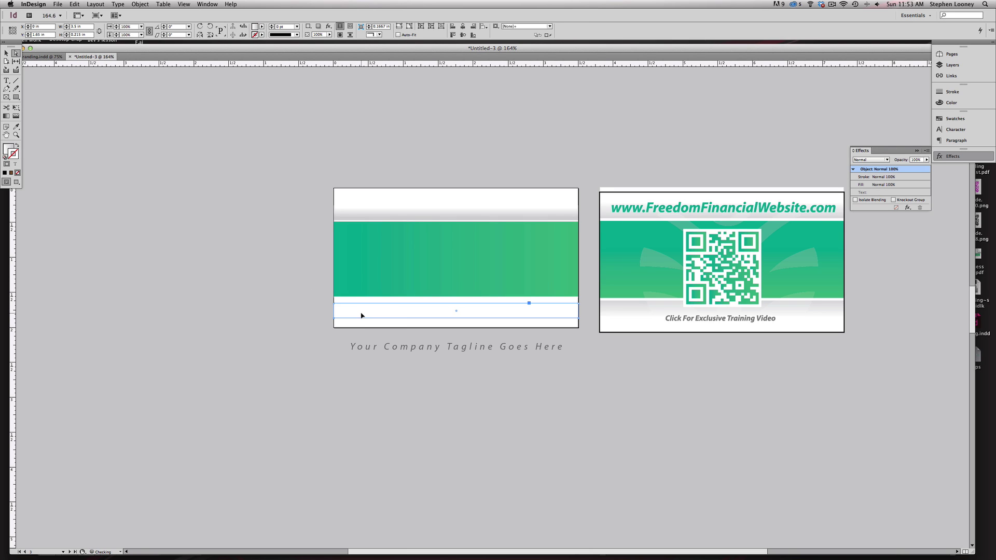
scroll(78, 147, down, 2)
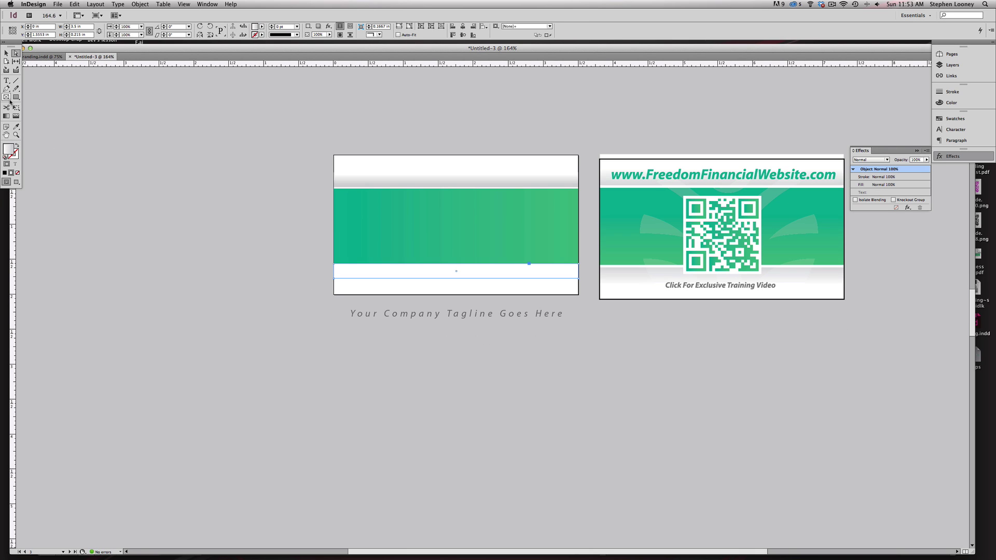
click(9, 117)
drag(379, 259, 379, 272)
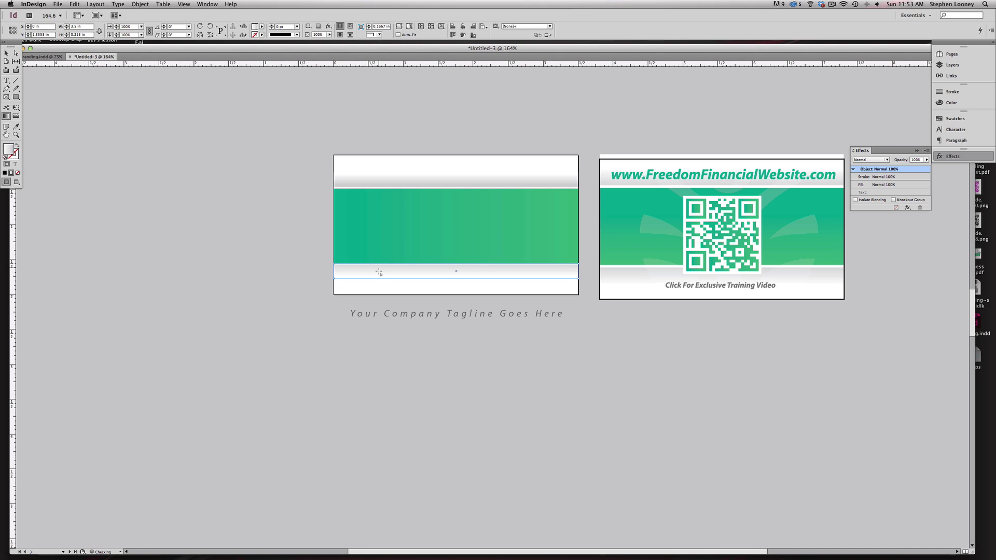
click(6, 53)
- Lower the green band's bottom edge 2 pt and duplicate the tagline into the lower band
click(178, 168)
key(a)
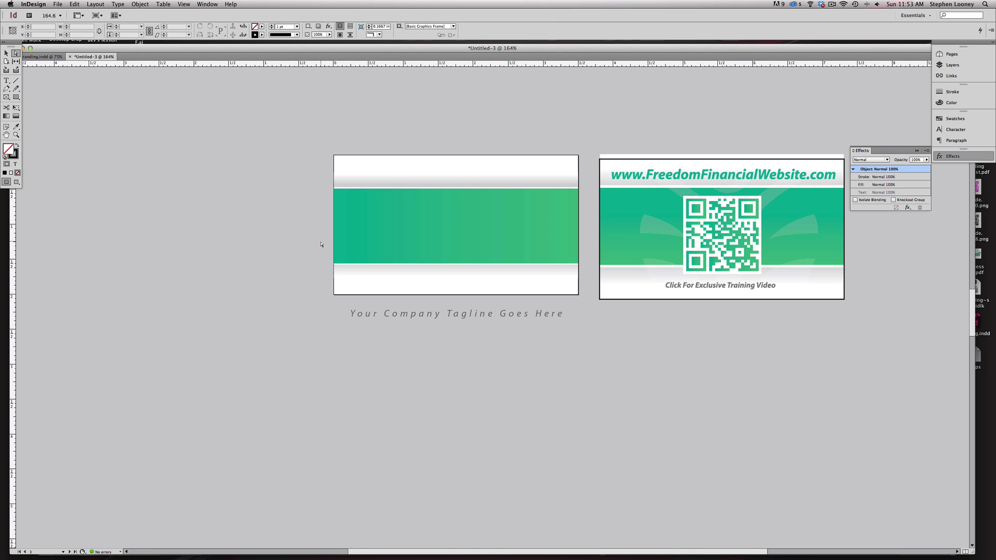
click(343, 266)
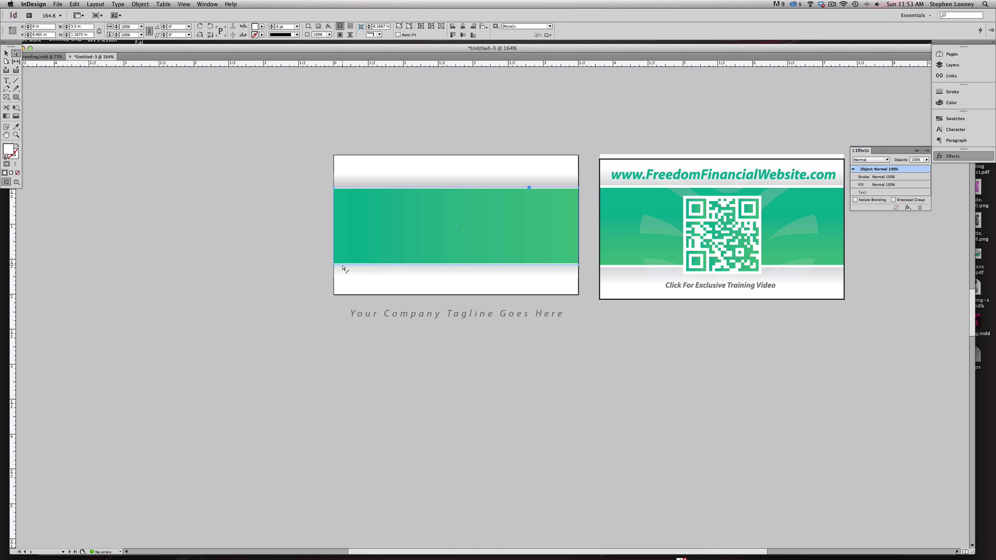
key(Down)
key(Down)
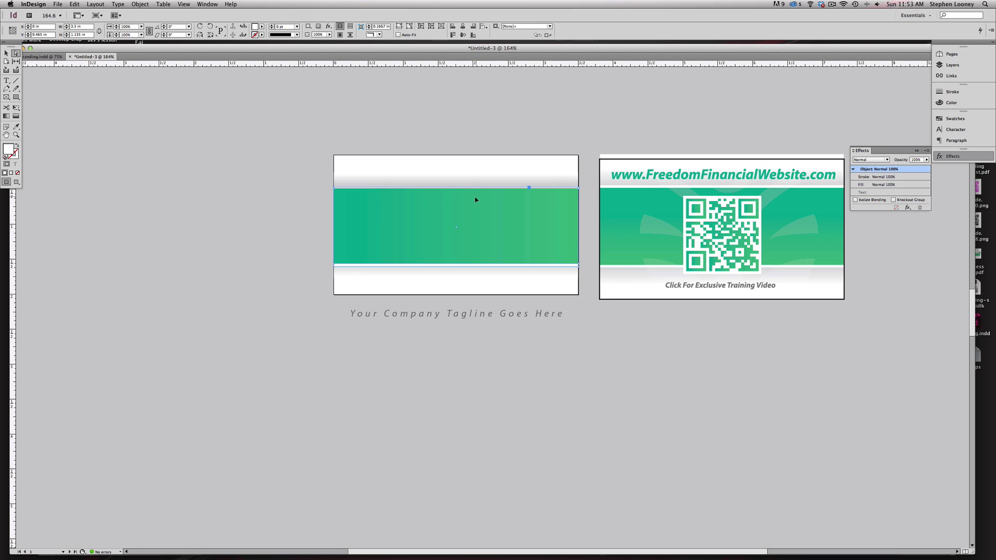
click(472, 175)
key(super+shift+a)
click(472, 189)
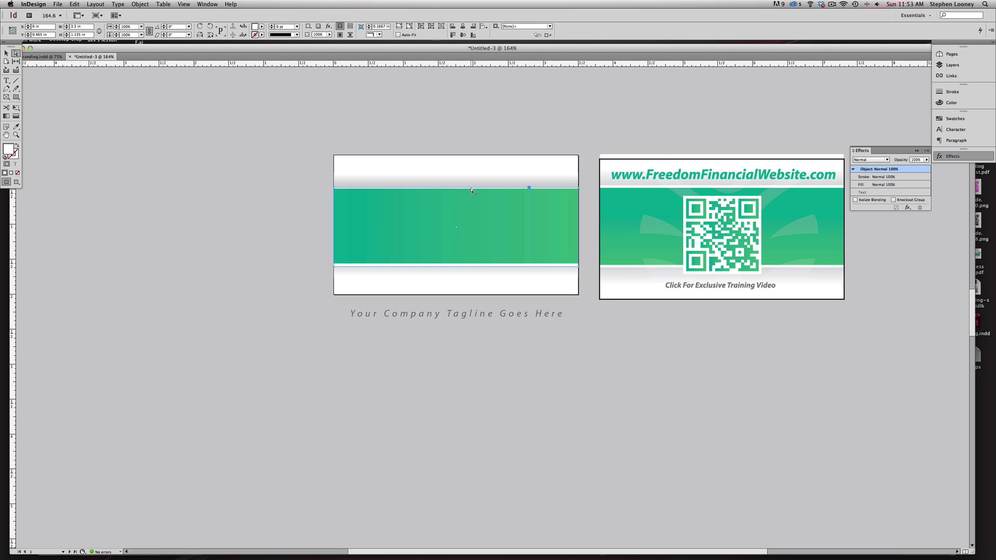
click(600, 104)
drag(482, 315, 478, 279)
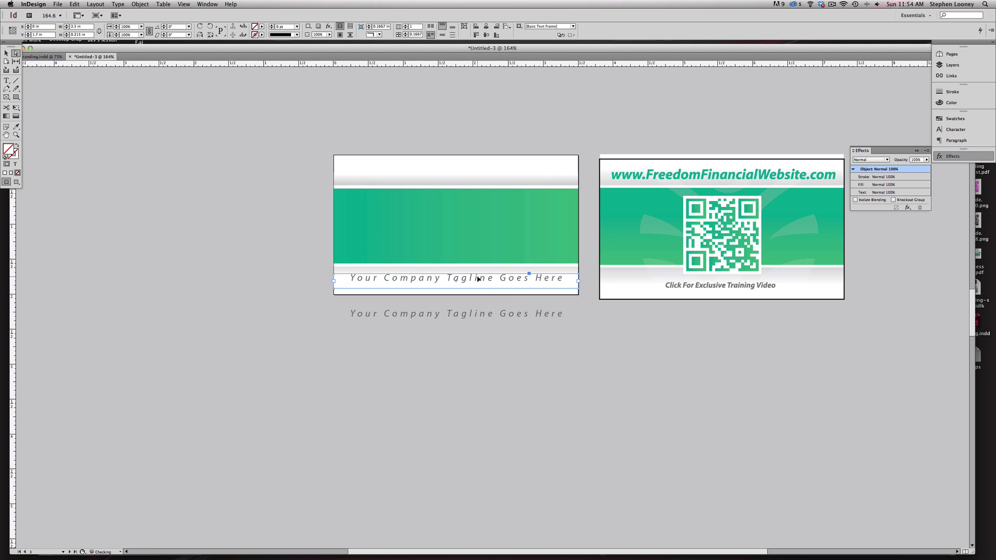
- Retype the copied tagline as 'Click For Exvlusive Training Video'
double_click(478, 278)
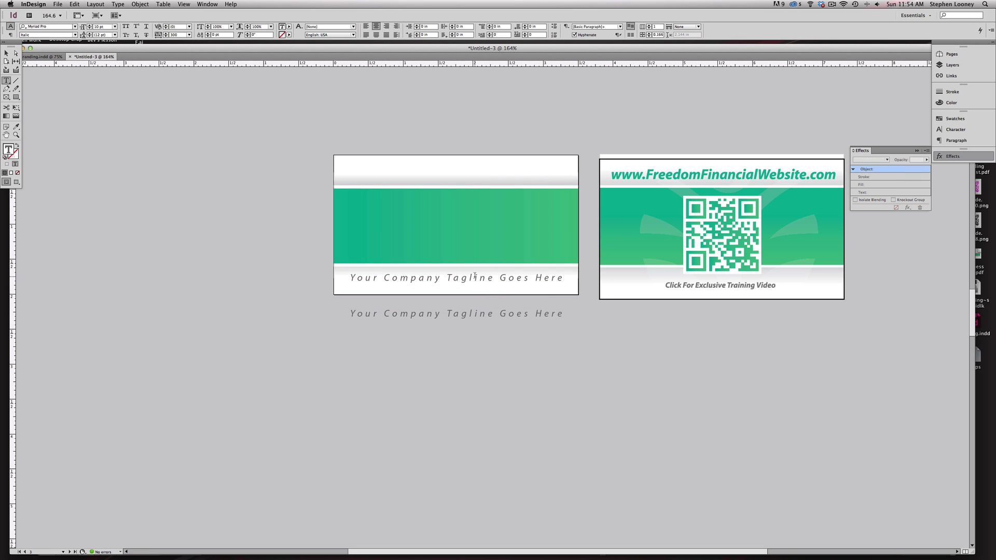
triple_click(471, 277)
text(Click For Exvlu)
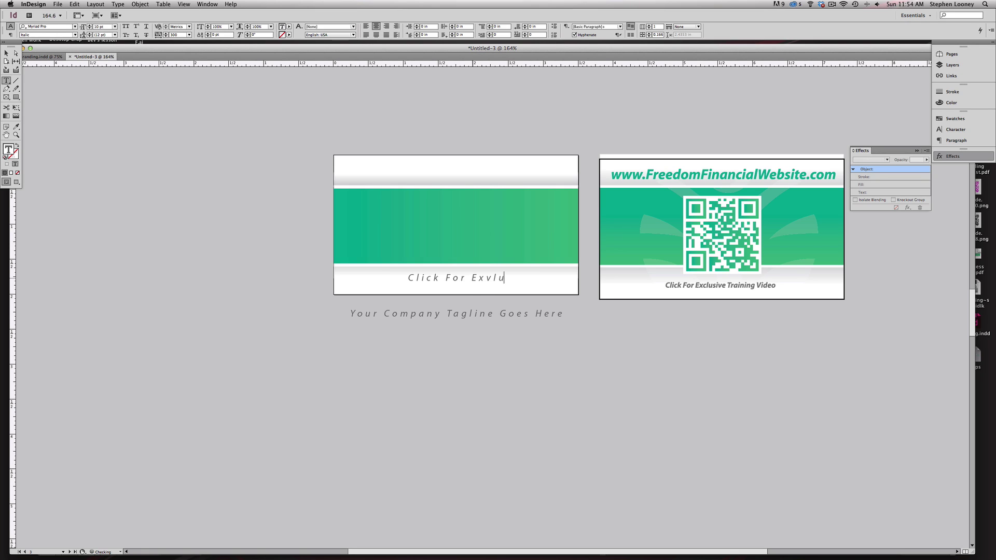
text(sive Training Video)
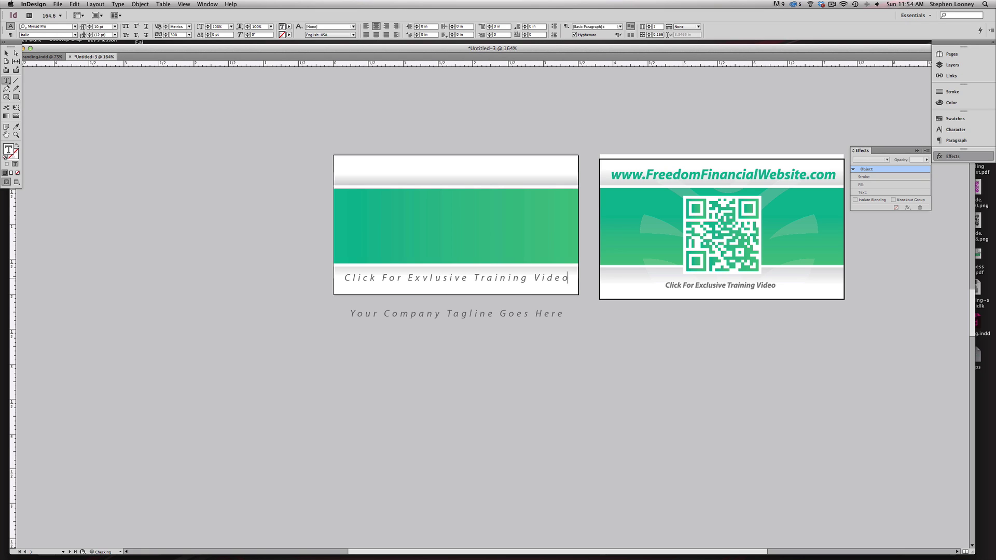
key(Escape)
click(449, 315)
drag(449, 314, 449, 169)
double_click(437, 166)
key(super+a)
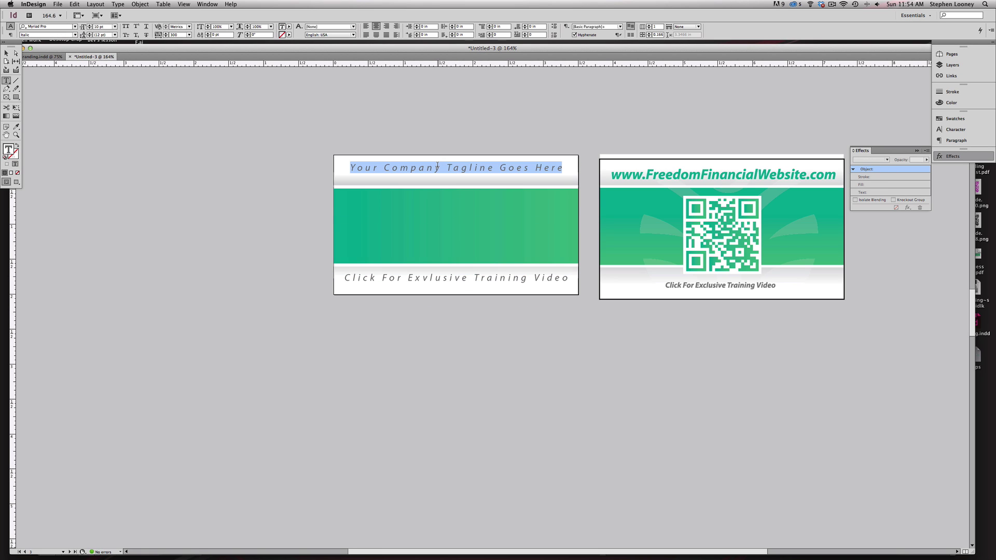
text(www.Fre)
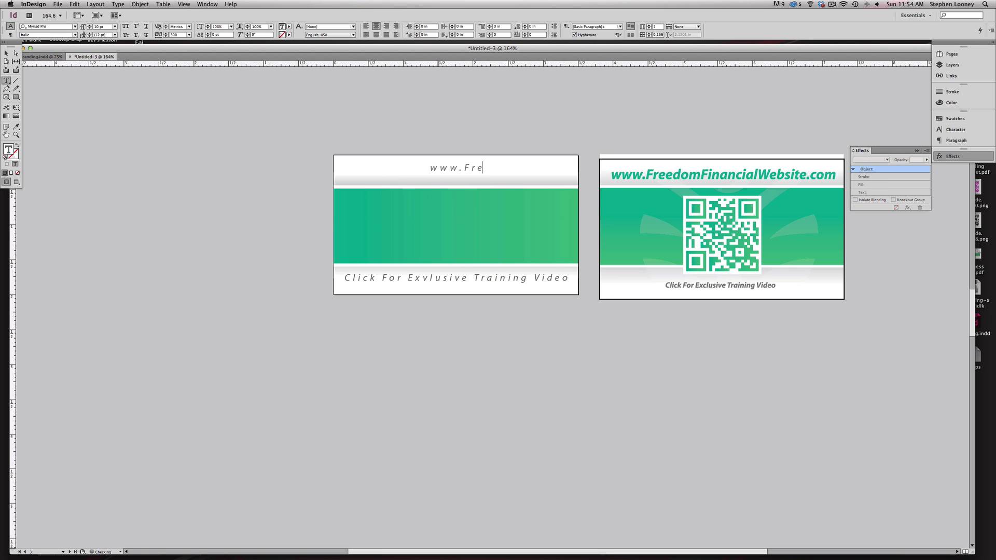
text(edomFinancialWebsite.com)
key(Escape)
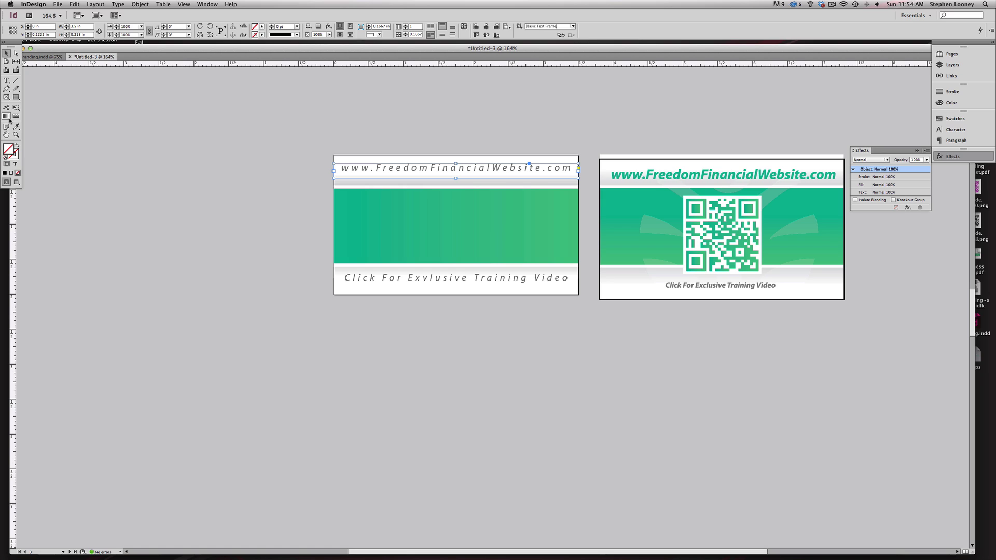
click(645, 178)
key(super+z)
key(a)
double_click(444, 172)
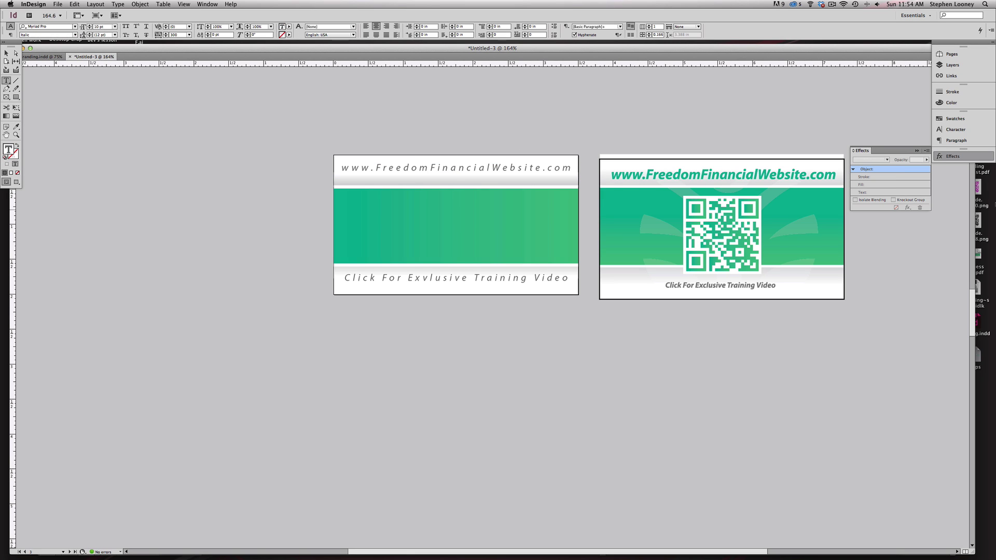
- Set the website URL to Bold Italic, tracking 0, and 15 pt
triple_click(537, 177)
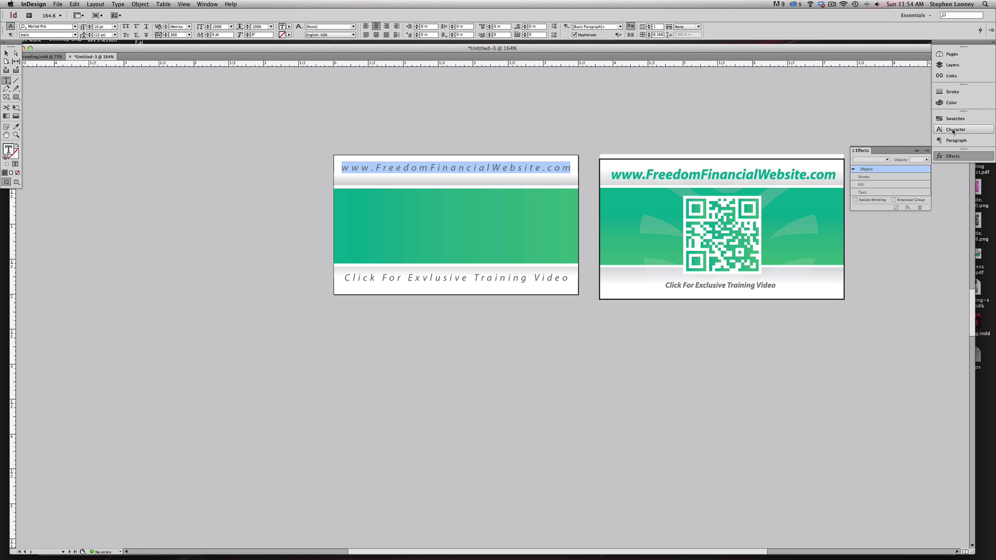
click(953, 130)
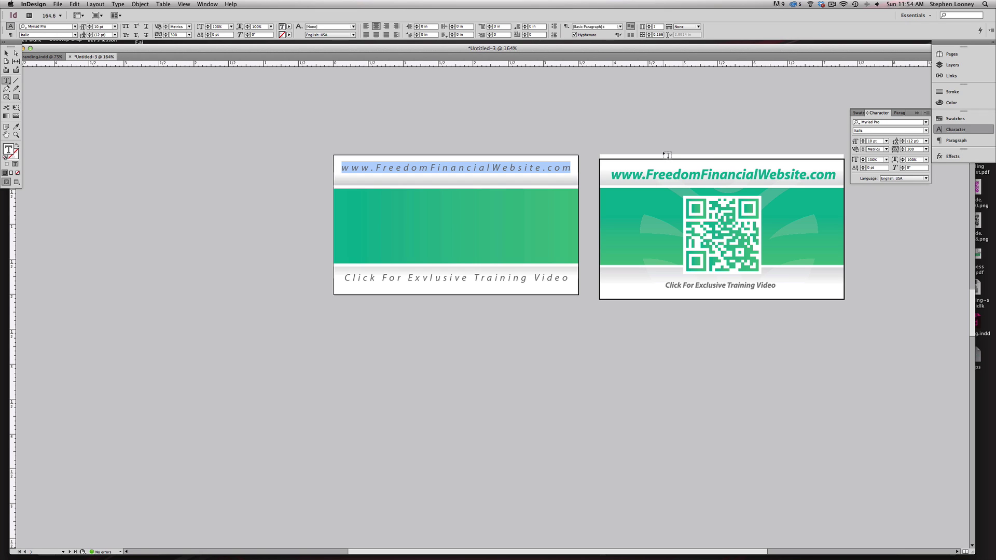
click(925, 131)
click(874, 224)
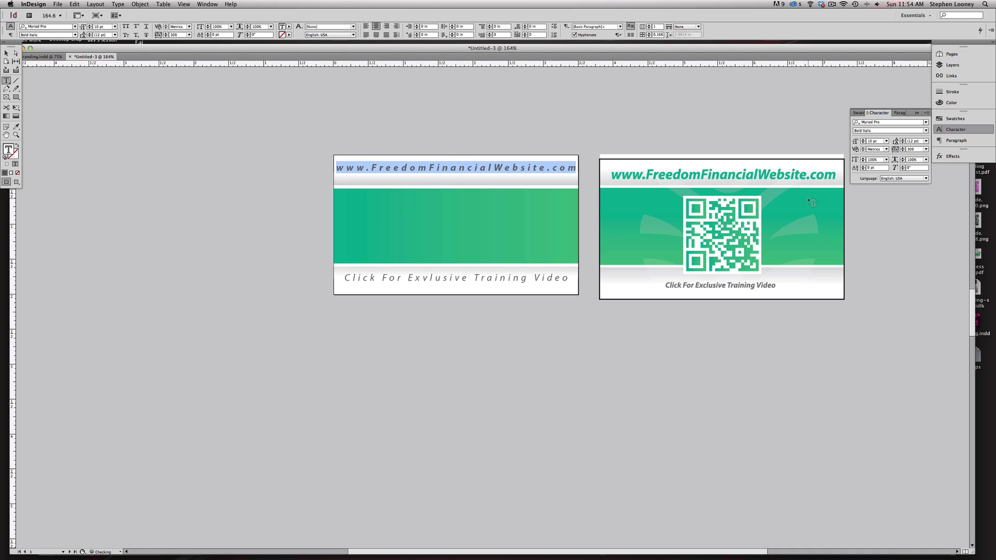
click(922, 149)
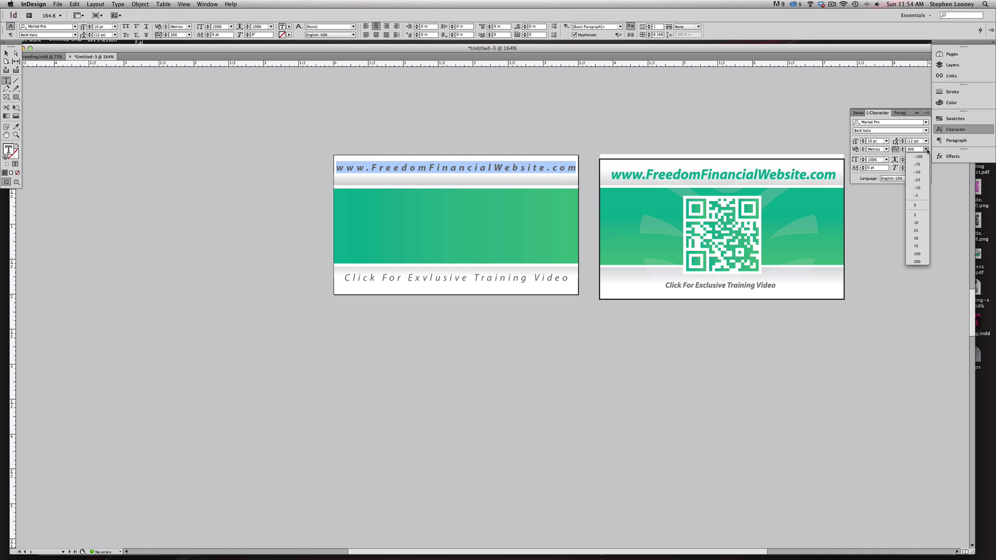
click(917, 205)
click(864, 140)
click(864, 140)
click(863, 140)
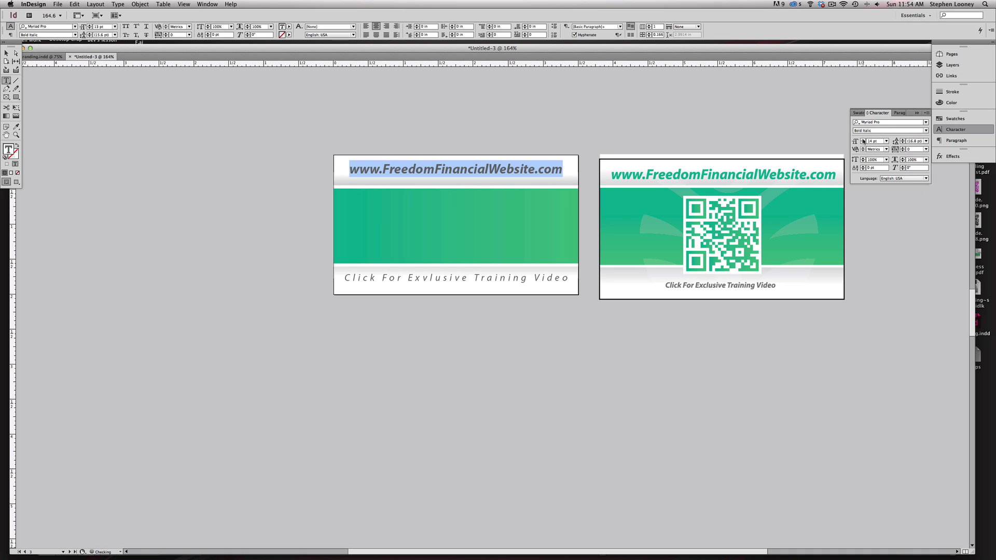
click(863, 140)
click(864, 140)
- Color the URL with the right card's green using the Eyedropper
click(16, 127)
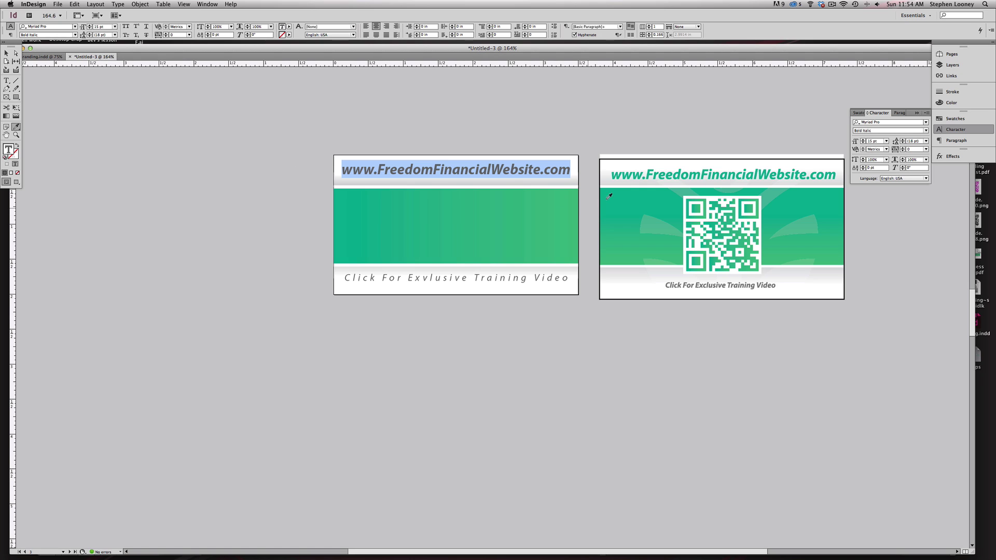
click(638, 171)
click(6, 54)
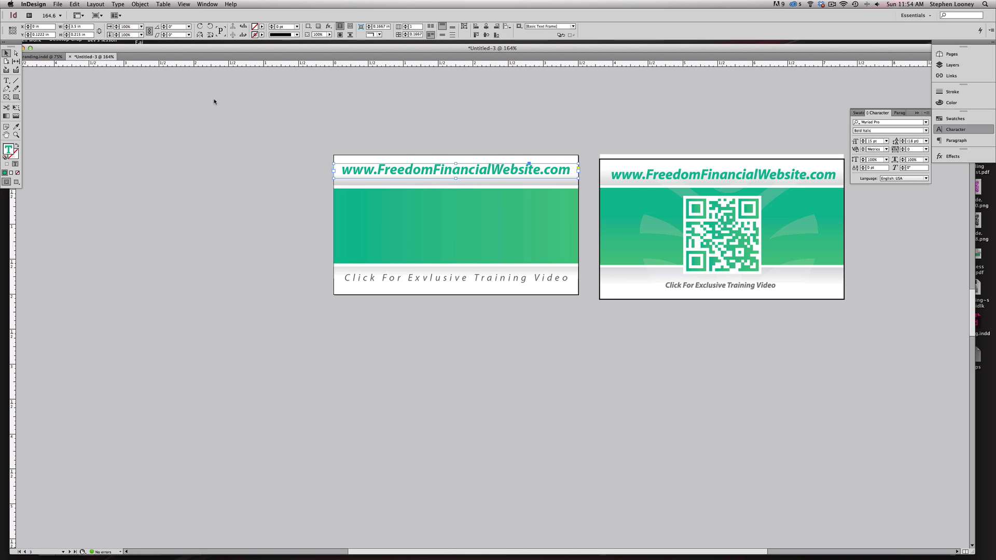
click(421, 174)
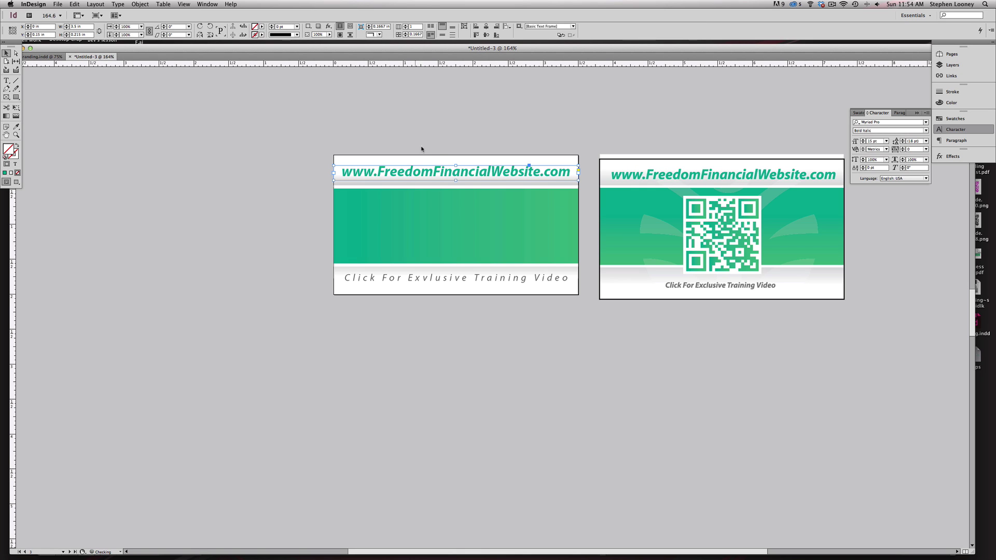
- Set the training-video line to tracking 0, Bold Italic, and 7 pt
click(458, 281)
double_click(457, 280)
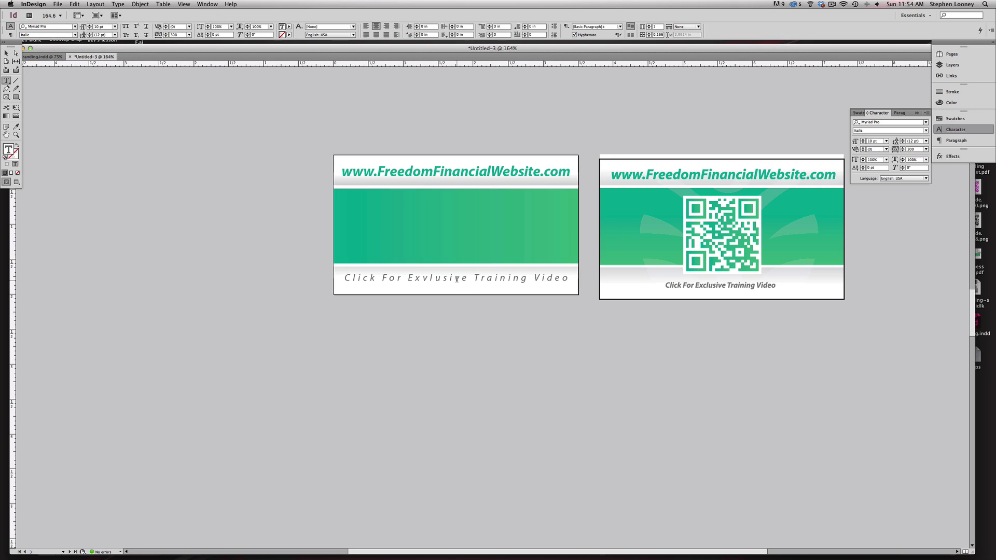
triple_click(443, 272)
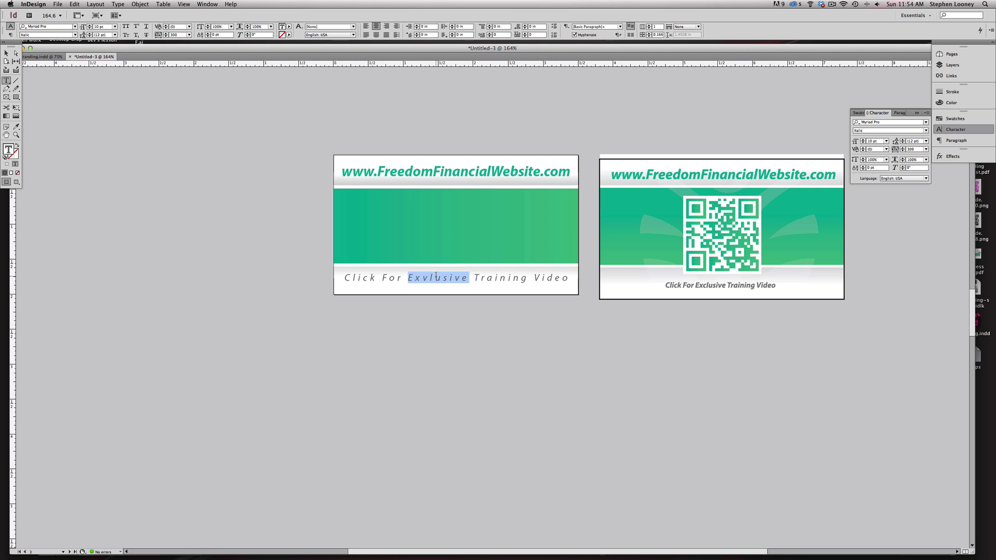
click(923, 150)
click(921, 206)
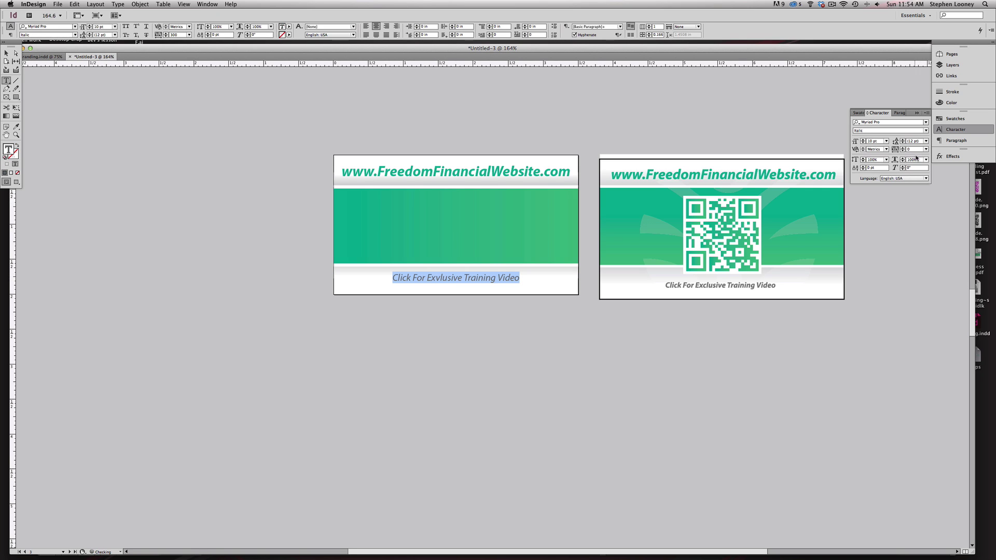
click(919, 133)
click(889, 226)
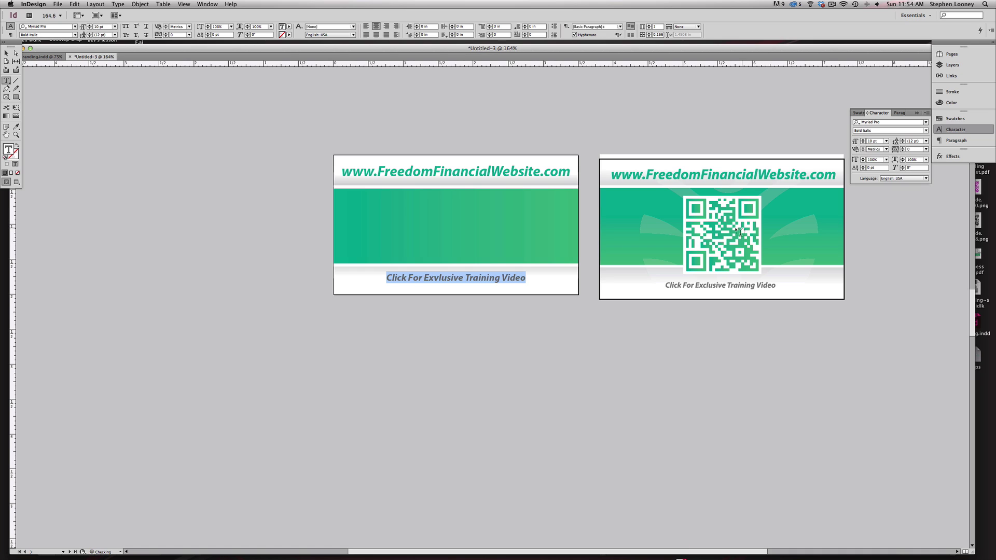
click(862, 143)
click(863, 143)
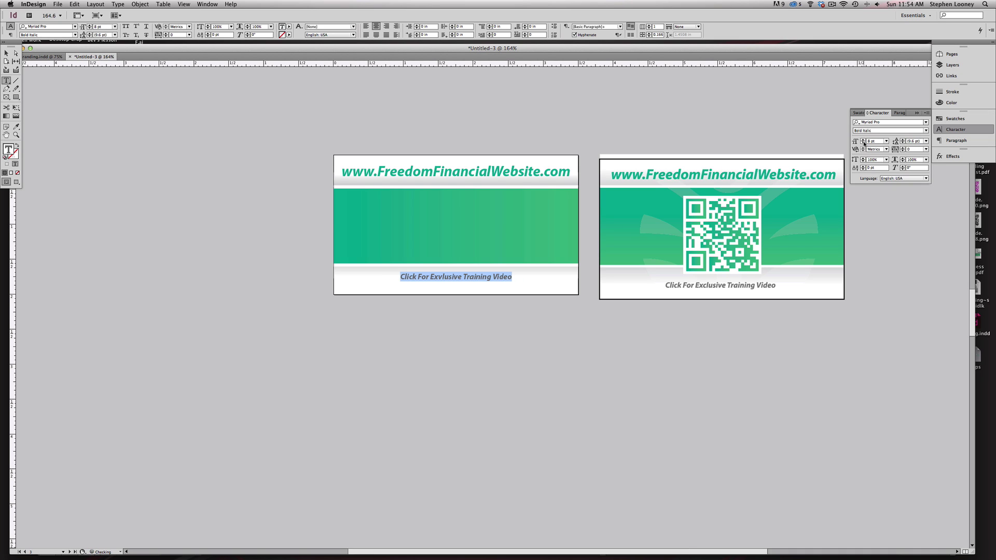
click(863, 143)
click(6, 53)
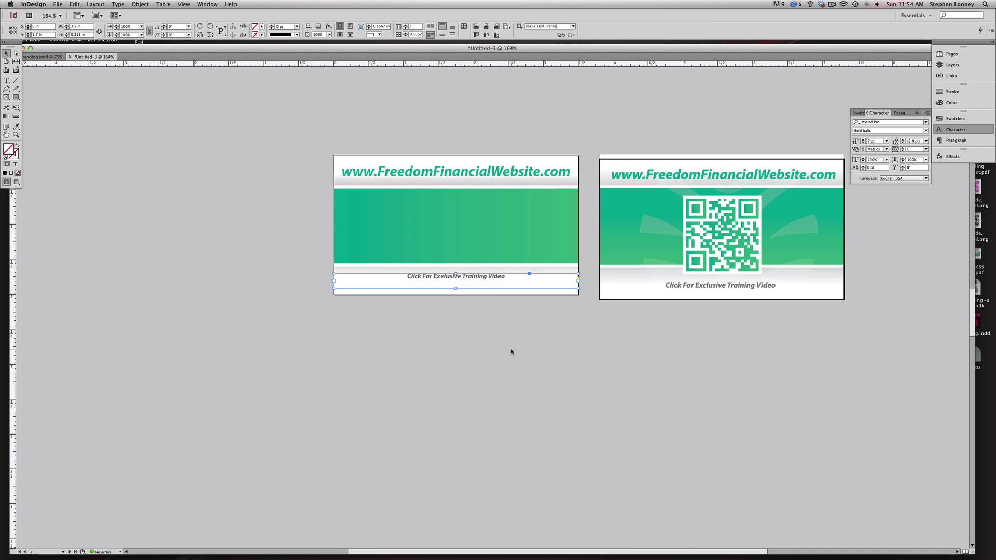
- Nudge the training-video line further down the card
key(Down)
key(Down)
key(Down)
key(Down)
key(Down)
key(Down)
key(Down)
key(Down)
key(Down)
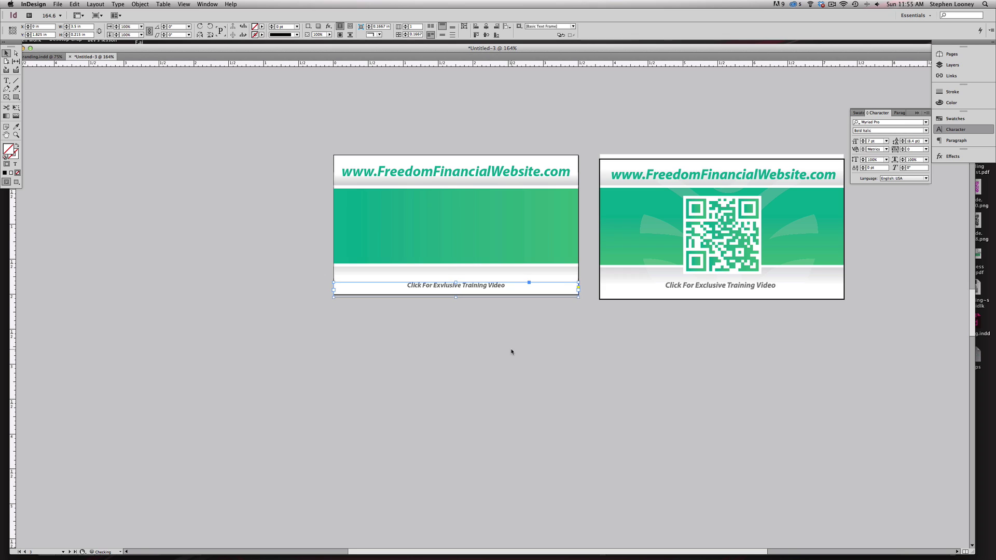
click(511, 352)
click(729, 236)
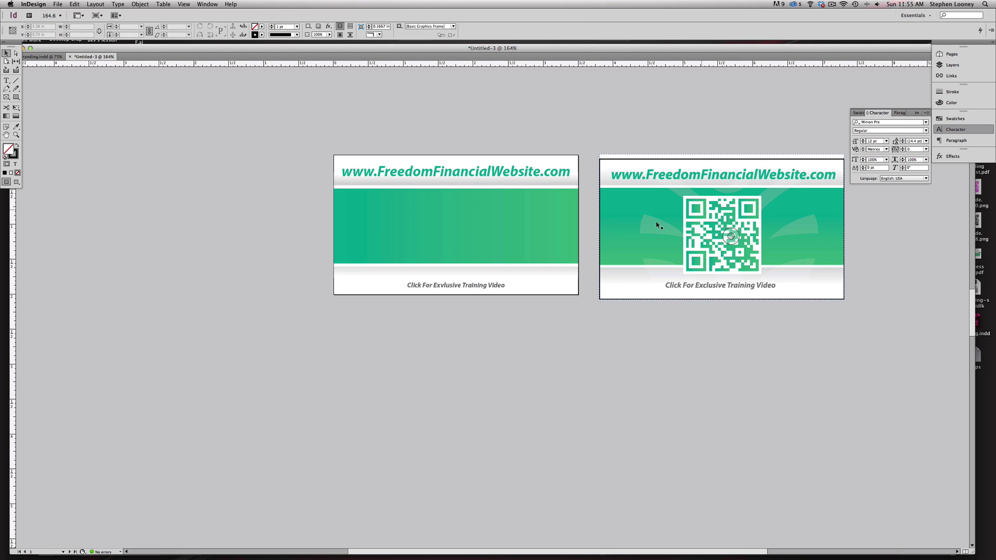
- Draw a 1.1 in square frame centred on the left card's green band
click(567, 118)
alt+super+click(489, 166)
alt+super+click(500, 191)
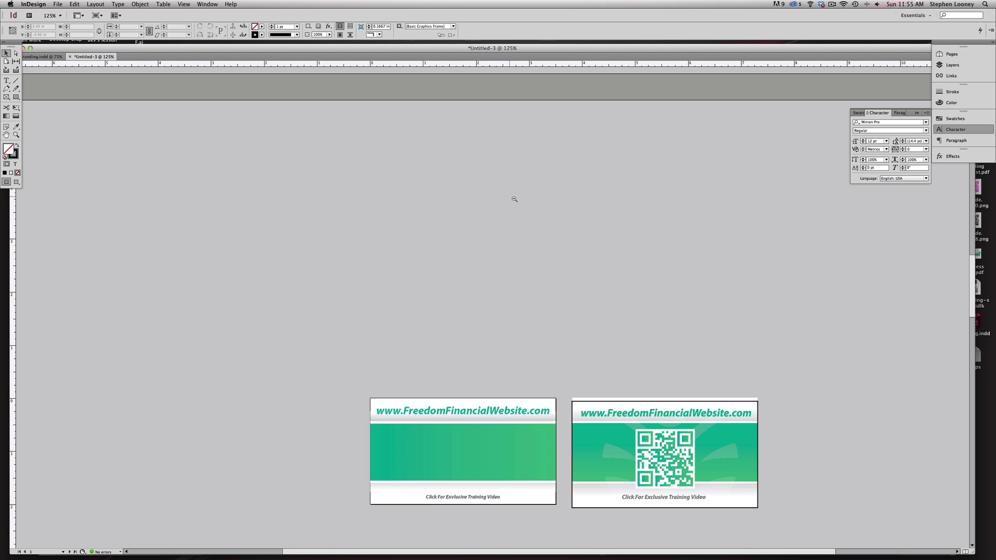
drag(500, 378, 483, 184)
drag(284, 163, 846, 397)
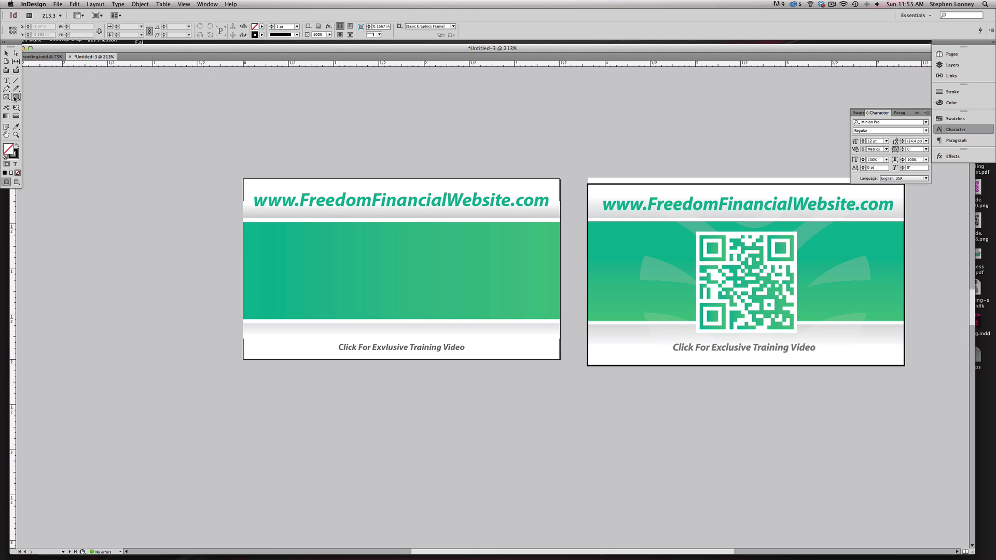
drag(359, 222, 455, 341)
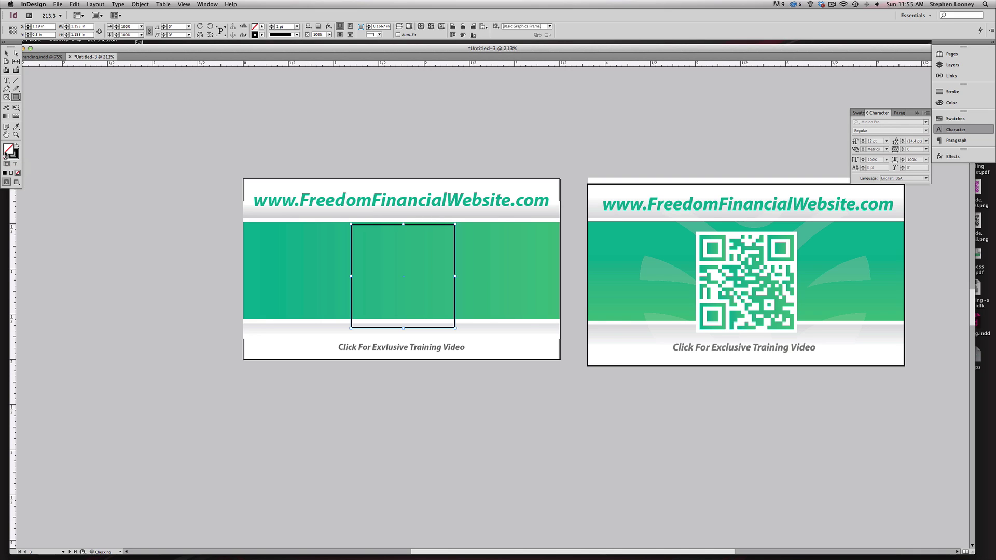
- Fill the square with white, remove its stroke, and nudge it into place
double_click(13, 154)
click(505, 239)
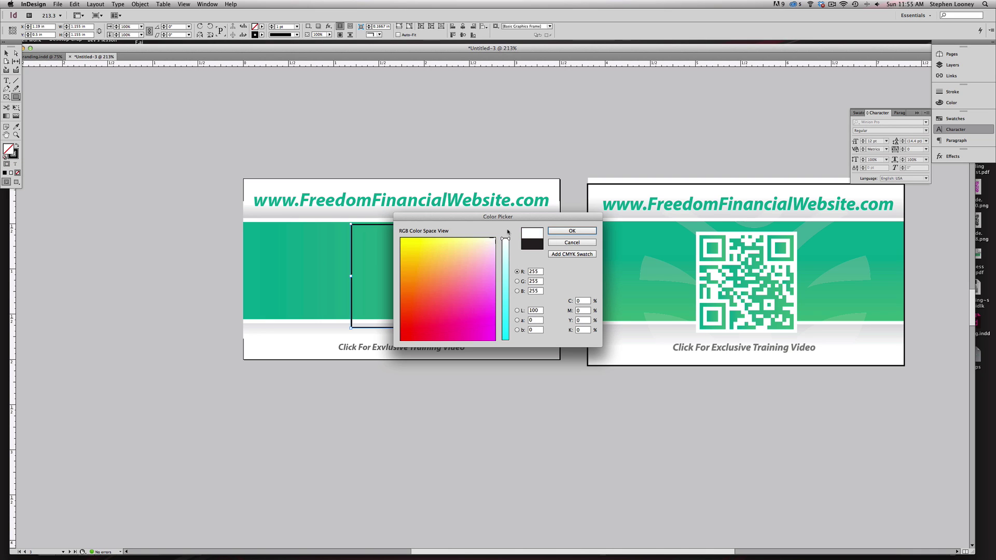
click(571, 231)
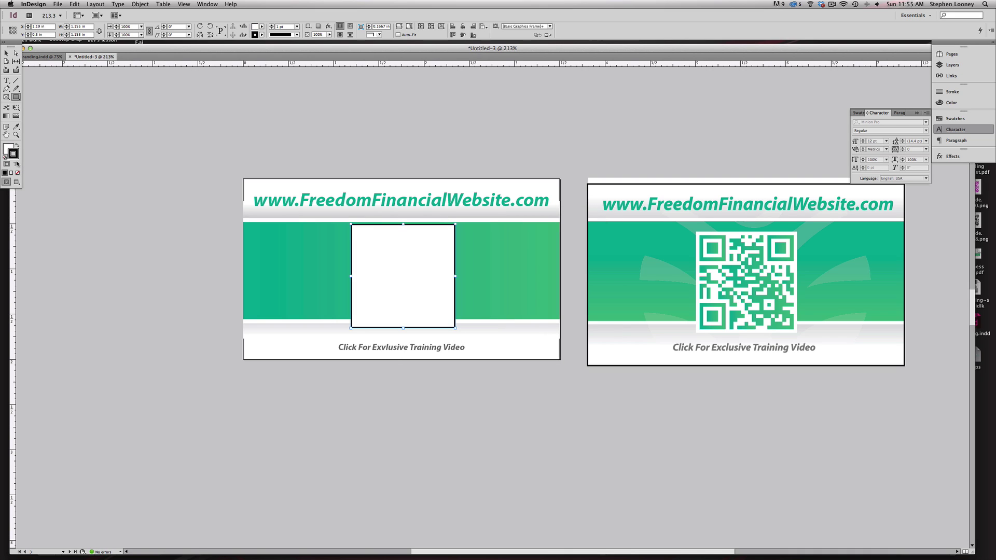
click(18, 173)
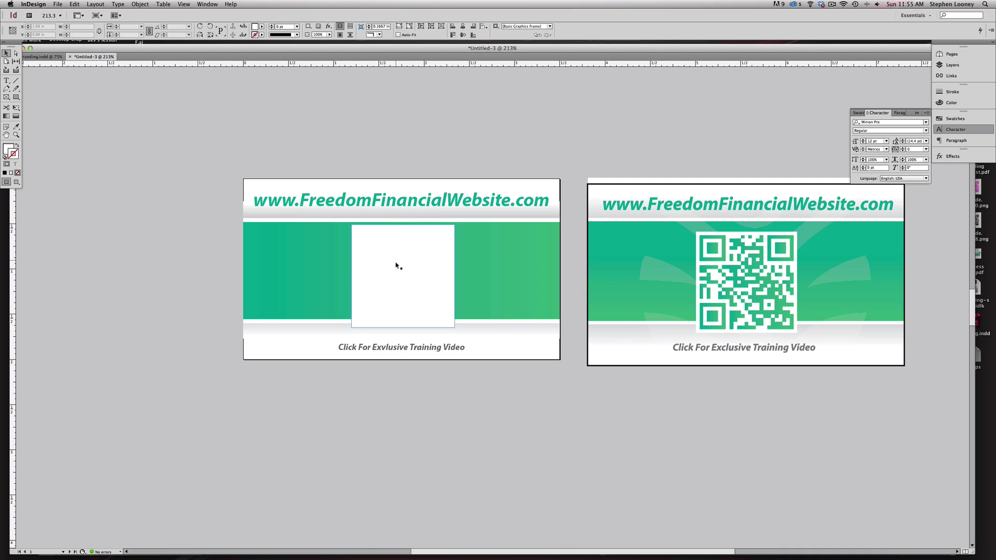
drag(396, 264, 392, 270)
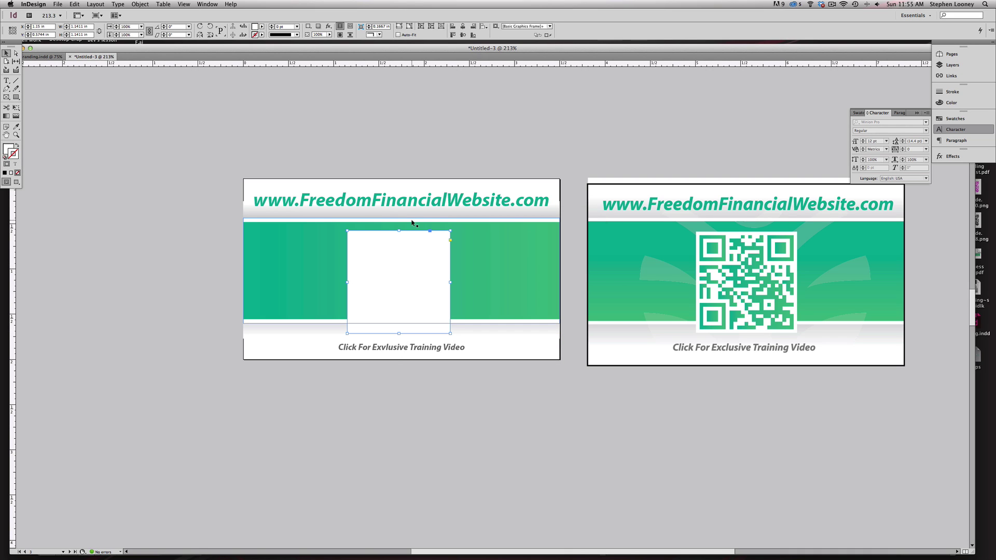
key(Right)
key(Right)
key(Down)
key(Down)
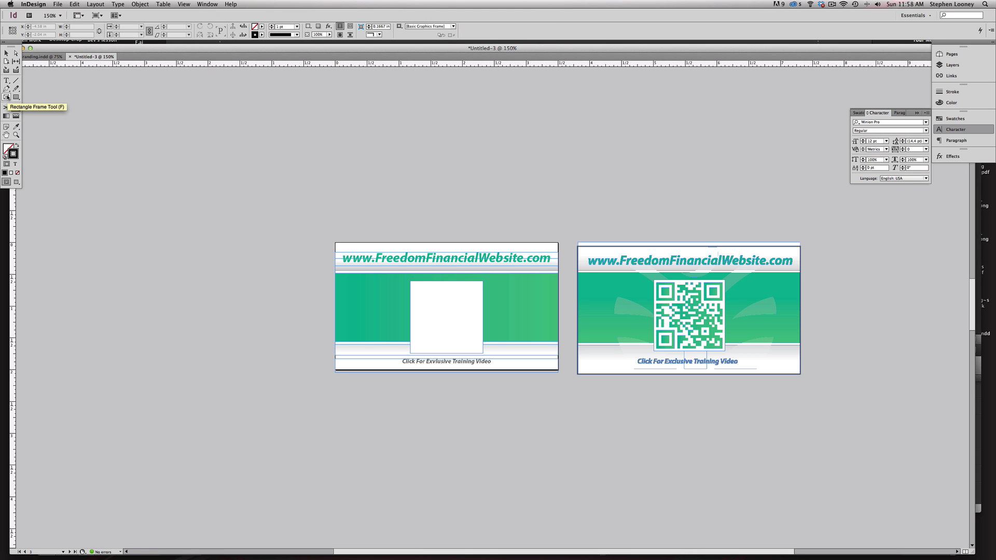
- Draw an empty rectangle frame over the white square for the QR code
click(7, 97)
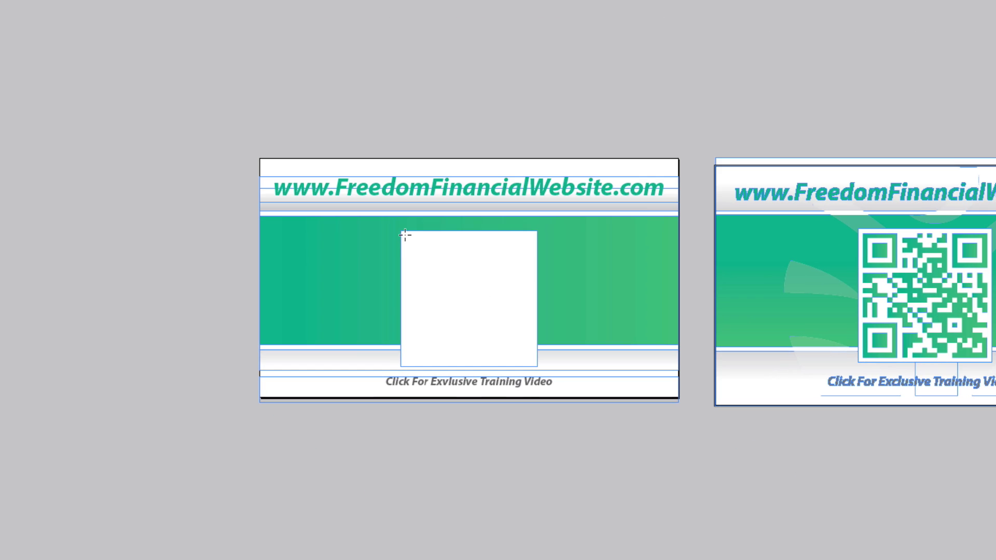
drag(404, 235, 537, 360)
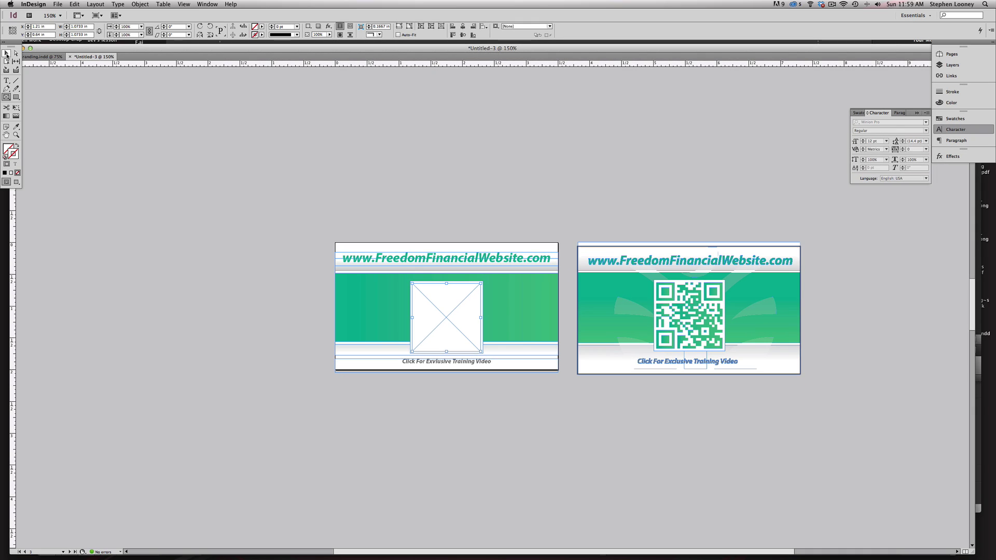
click(140, 4)
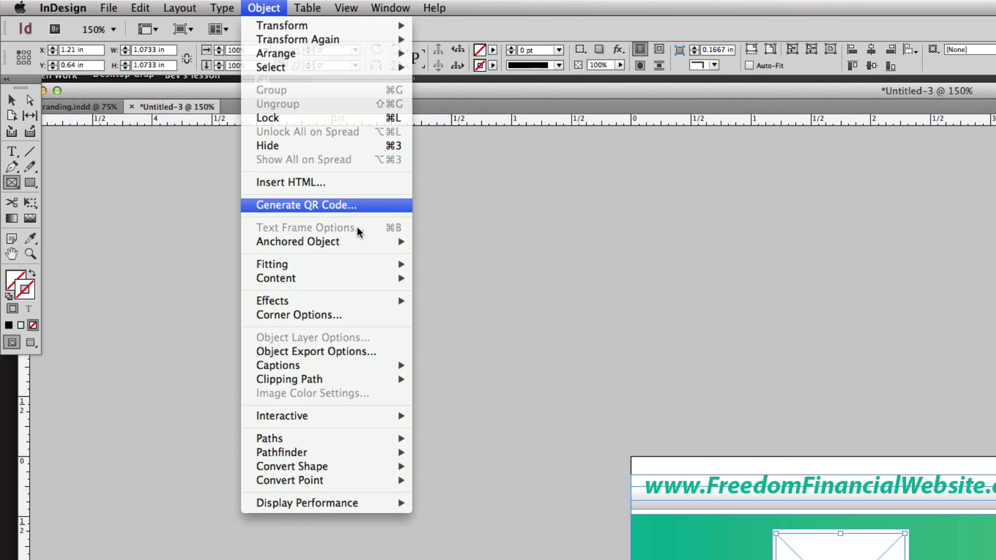
- Generate a web hyperlink QR code in c79m6y52k0 green inside the frame
click(182, 110)
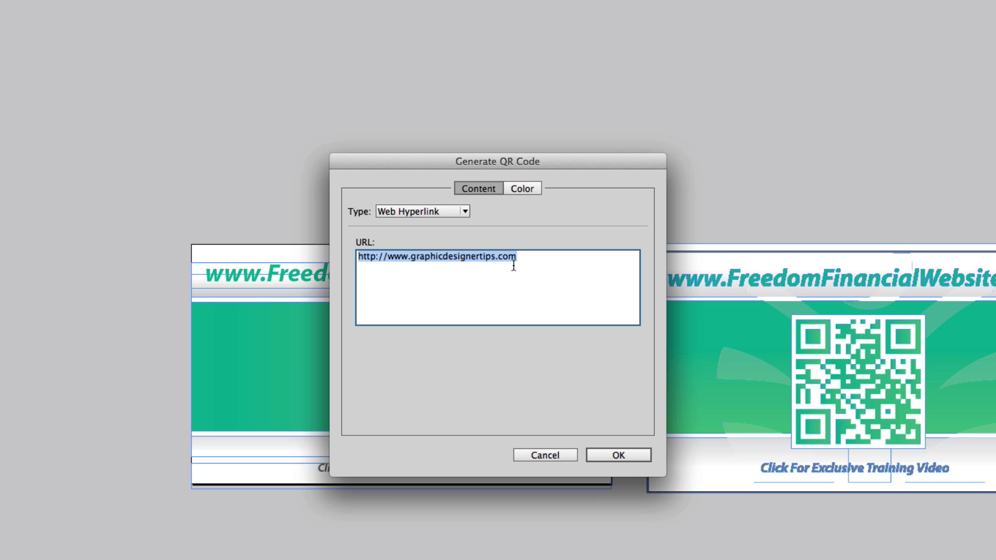
click(402, 211)
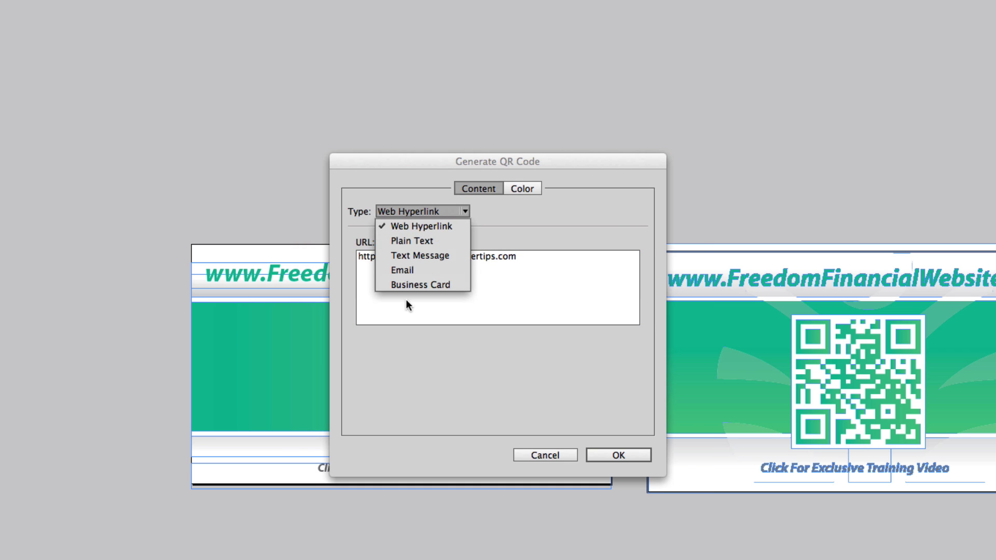
click(421, 226)
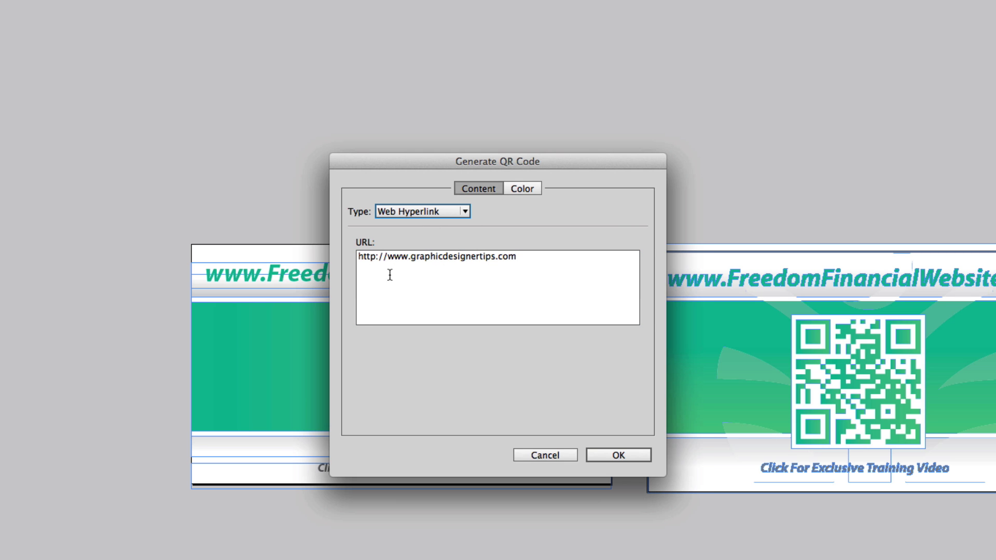
click(527, 190)
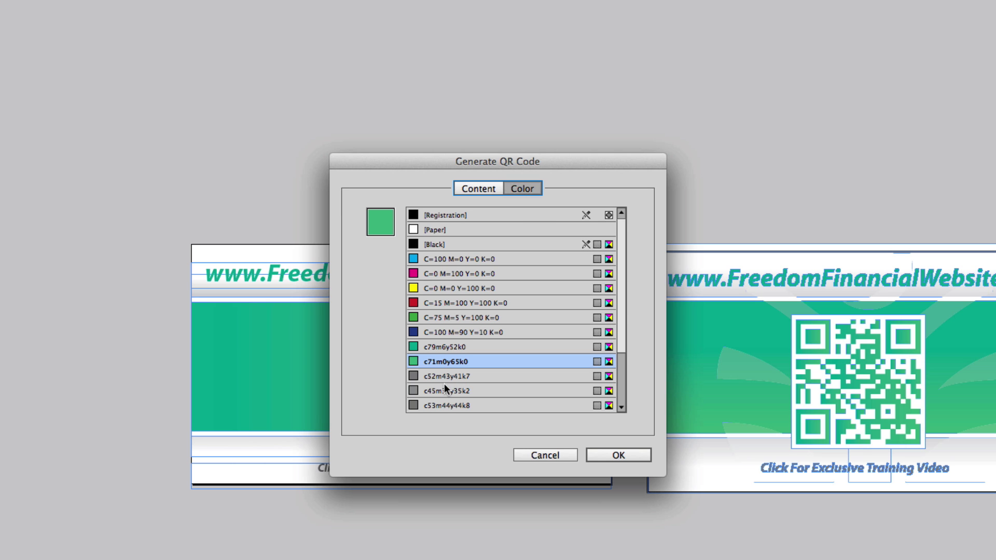
click(434, 347)
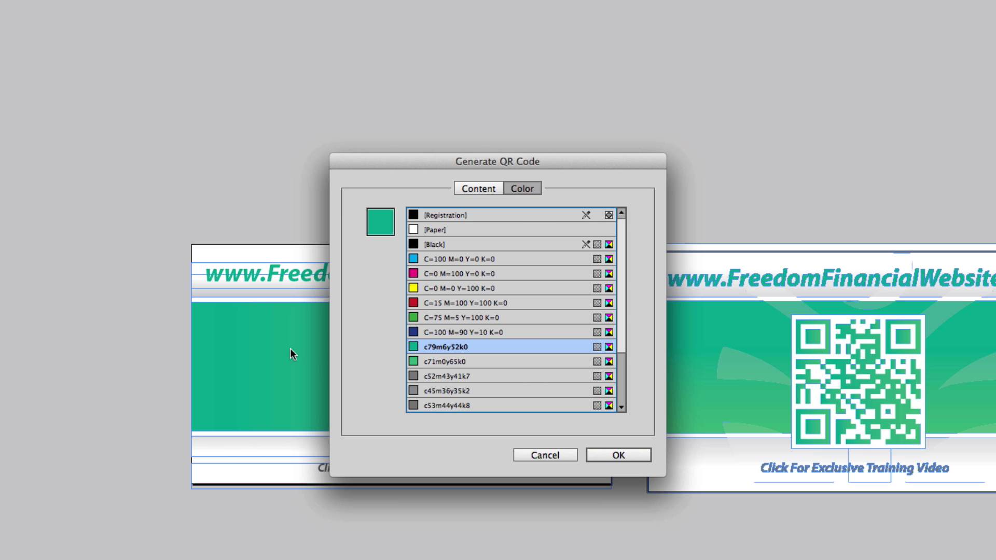
click(623, 454)
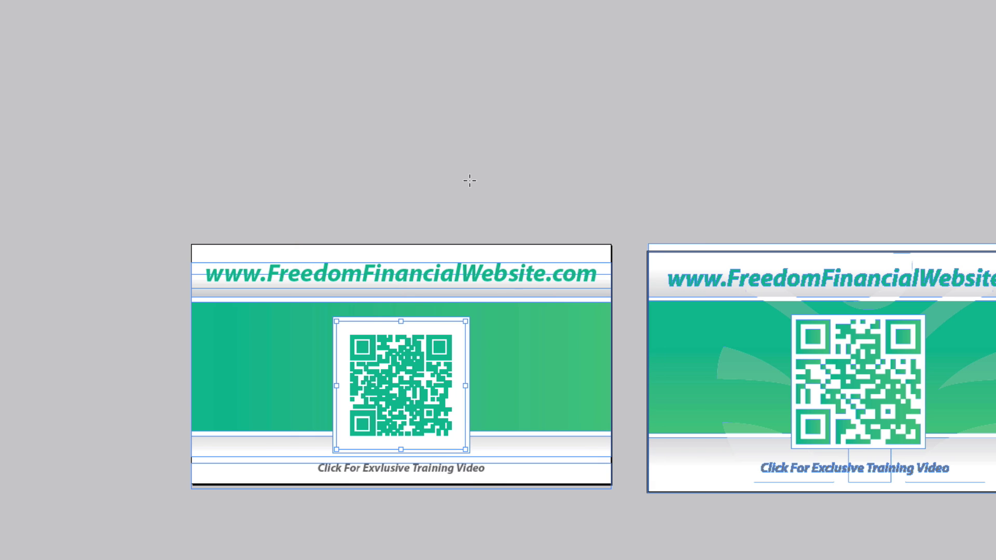
- Enlarge the QR code to fill the white square and deselect it
drag(137, 130, 969, 558)
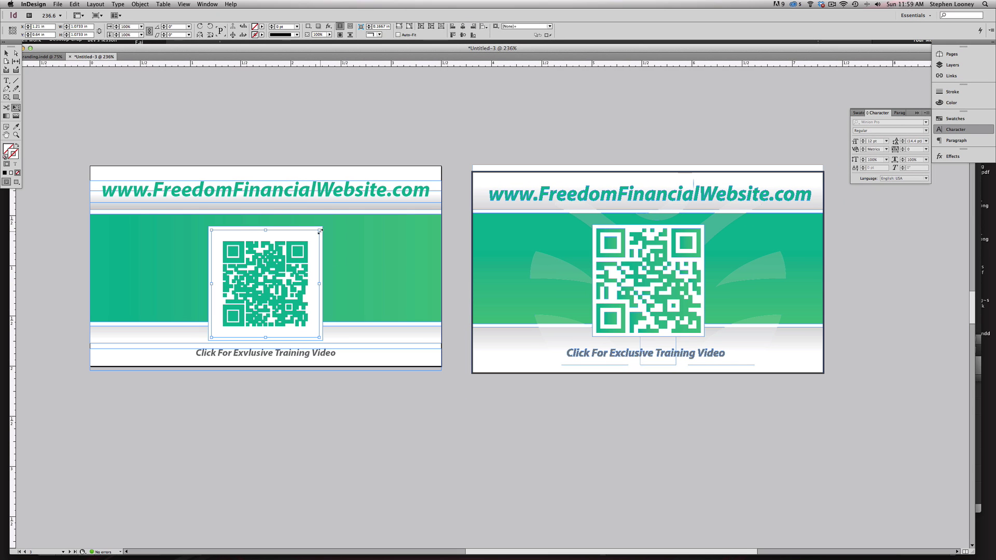
drag(319, 231, 333, 224)
click(7, 53)
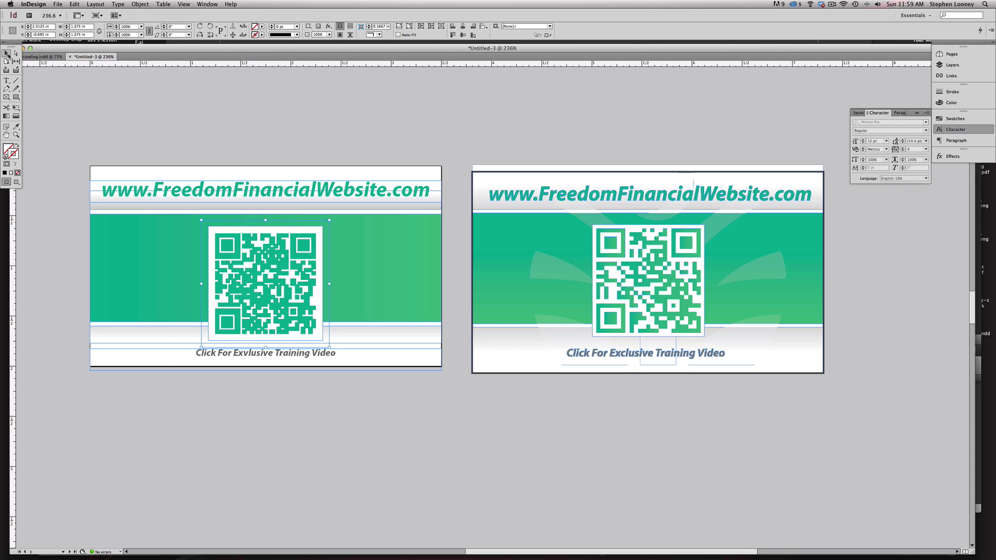
click(222, 124)
scroll(373, 236, left, 2)
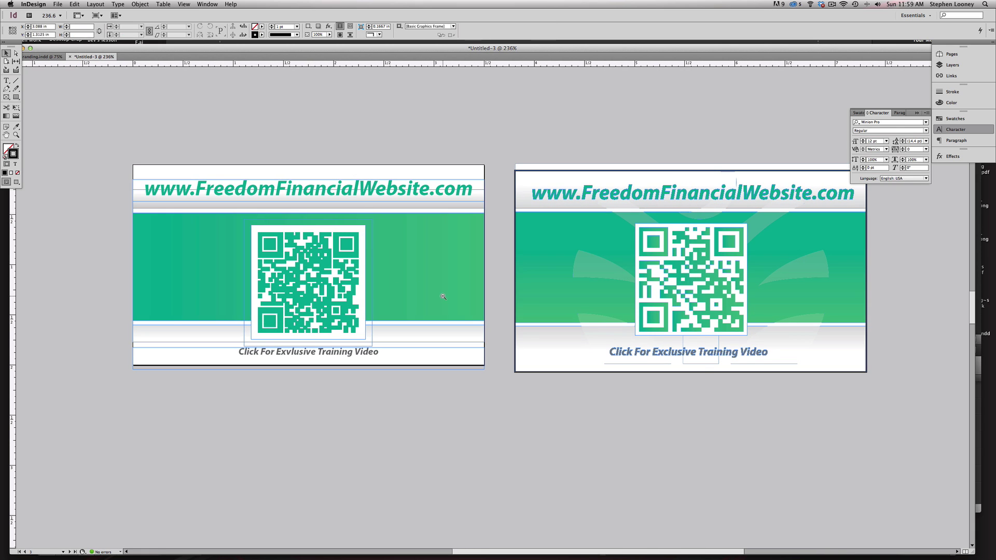
alt+super+click(441, 294)
- Hide frame edges via View > Extras and zoom out on the cards
click(179, 4)
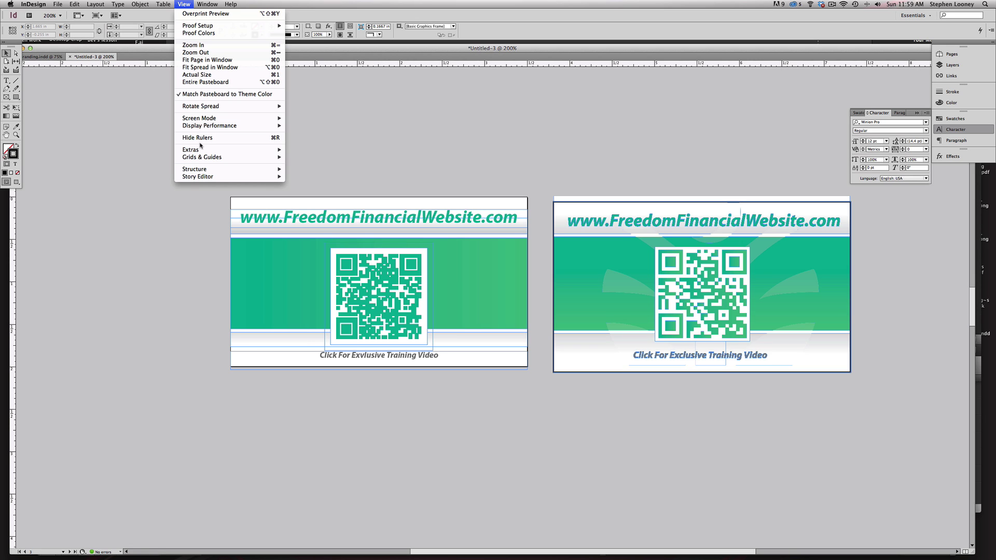
mouse_move(236, 149)
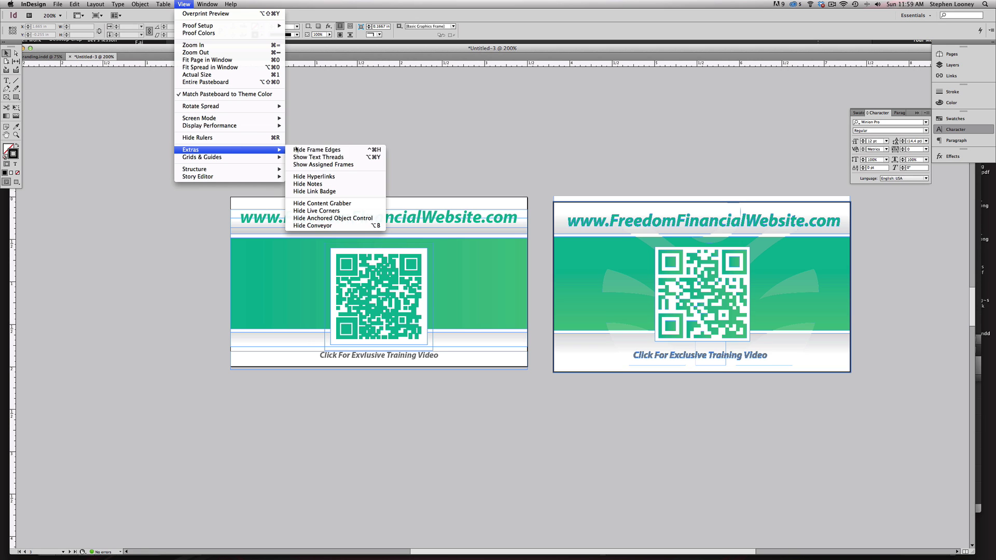
click(317, 149)
alt+super+click(512, 330)
alt+super+click(511, 331)
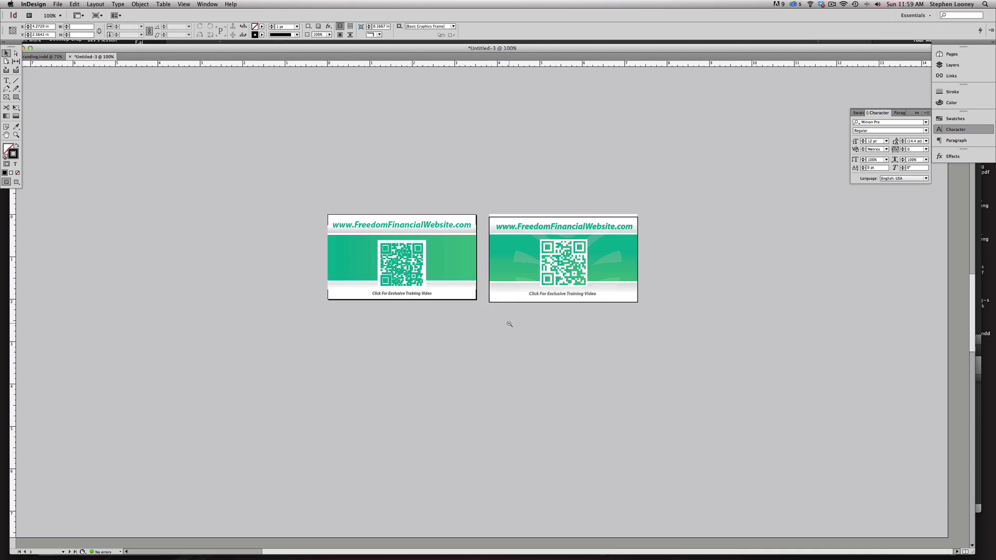
- Paste the Freedom Financial logo into the blank letterhead page's top-left corner
alt+super+click(507, 324)
drag(515, 364, 533, 260)
scroll(558, 258, down, 3)
scroll(532, 261, up, 2)
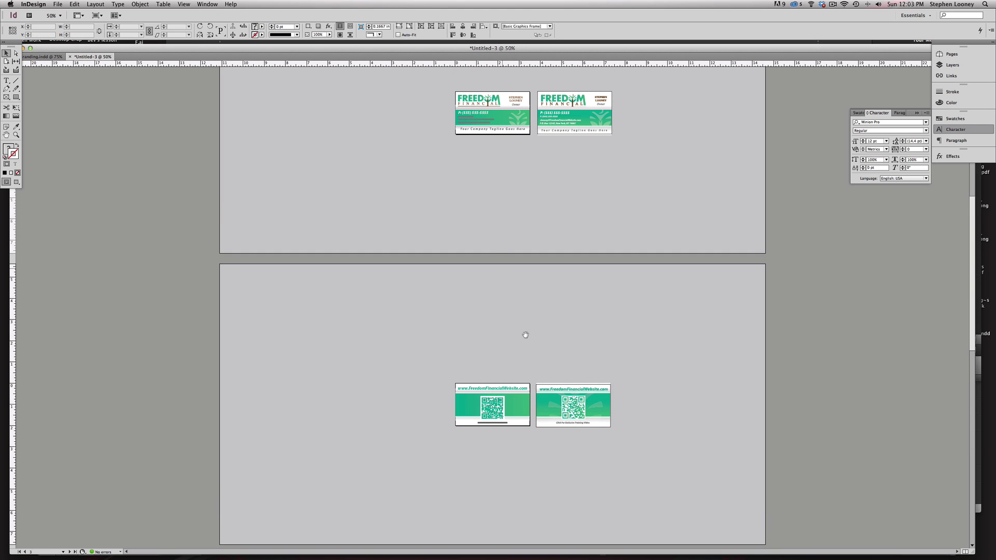
scroll(524, 333, down, 10)
drag(544, 210, 544, 183)
mouse_move(297, 173)
mouse_down()
mouse_move(681, 421)
mouse_move(770, 457)
mouse_up()
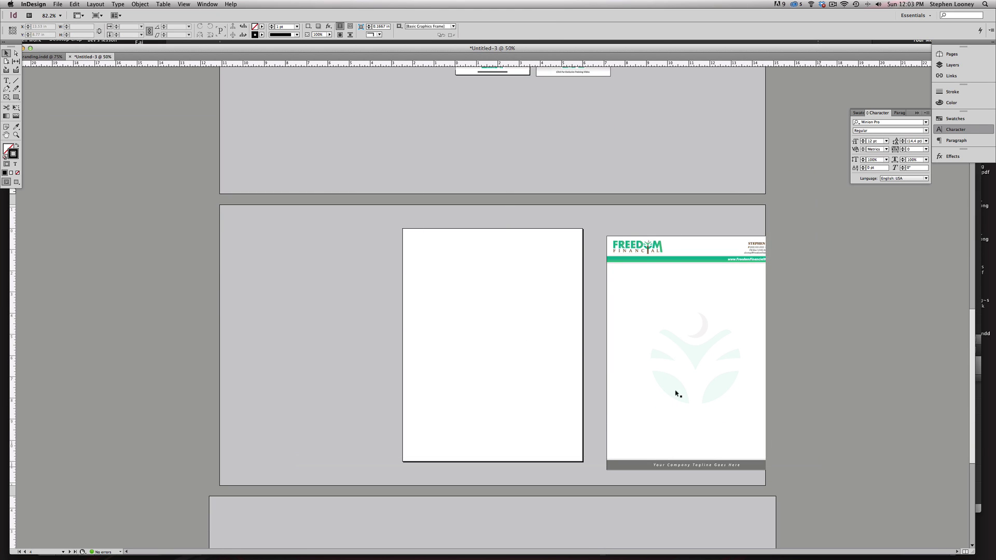
key(super+v)
drag(410, 163, 366, 172)
- Enlarge the logo slightly, nudge it into position, and zoom out to all pages
drag(419, 188, 446, 194)
key(super+z)
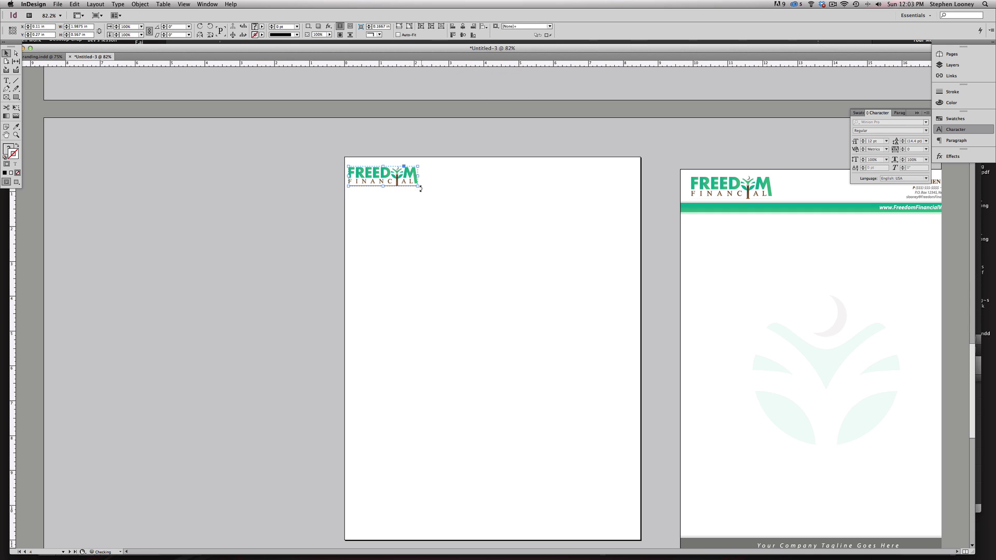
drag(419, 186, 427, 193)
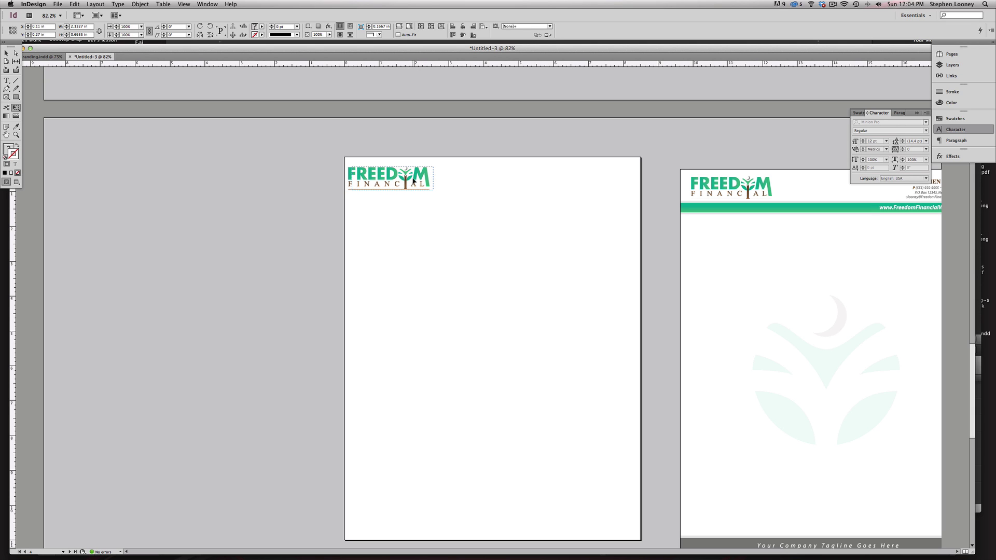
drag(415, 179, 422, 180)
click(7, 53)
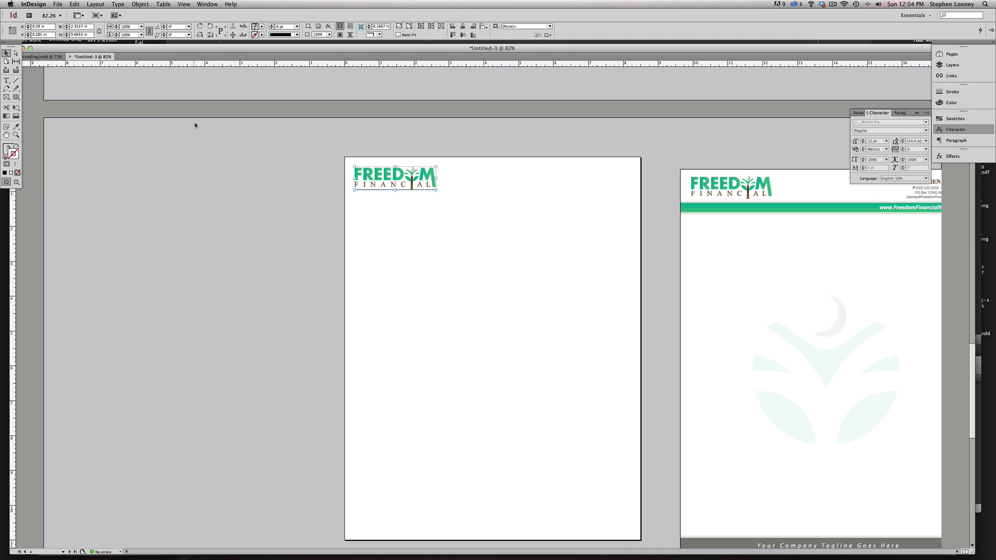
click(195, 125)
super+click(452, 215)
alt+super+click(409, 236)
alt+super+click(409, 236)
alt+super+click(410, 237)
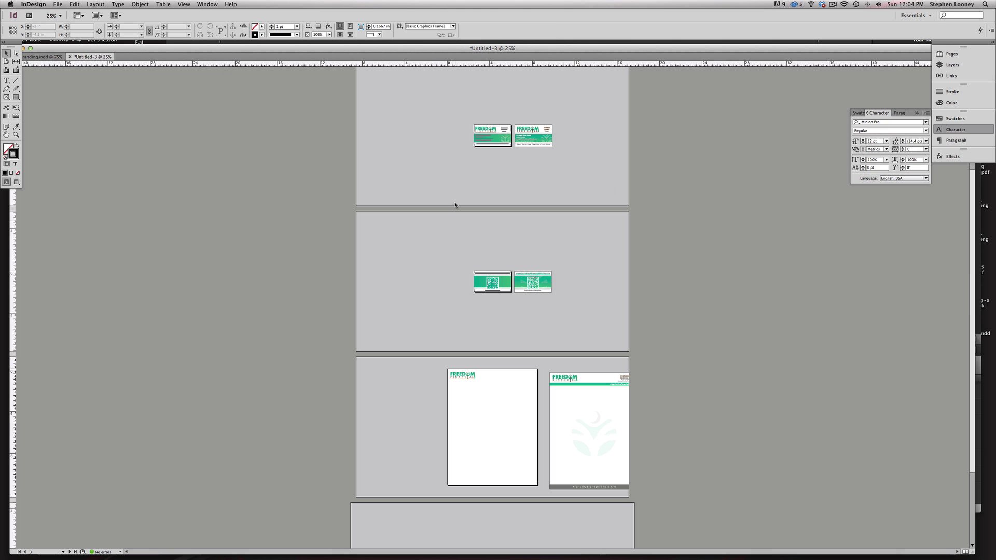
- Paste a copy of the left QR card's artwork onto the letterhead under the logo
drag(450, 258, 528, 331)
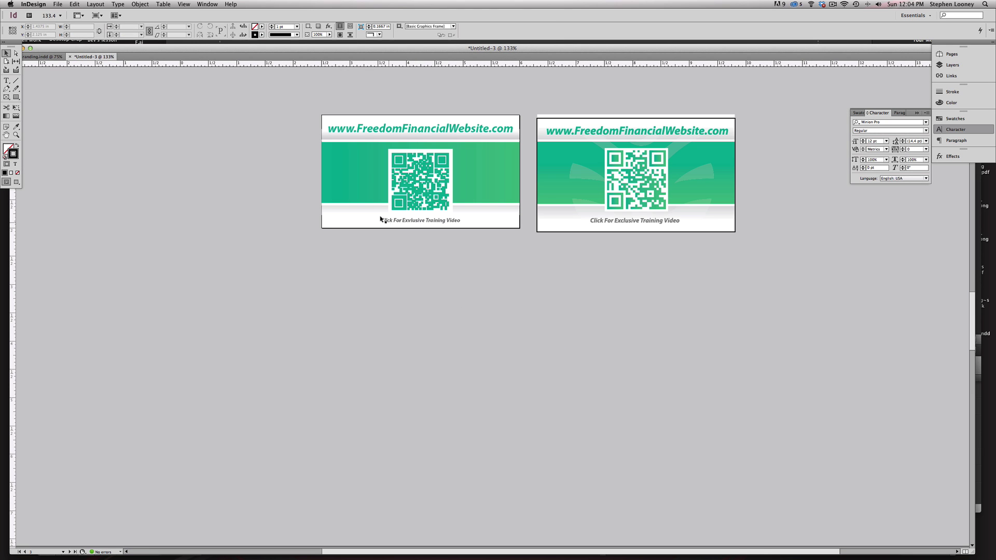
drag(306, 102, 321, 215)
drag(323, 226, 323, 226)
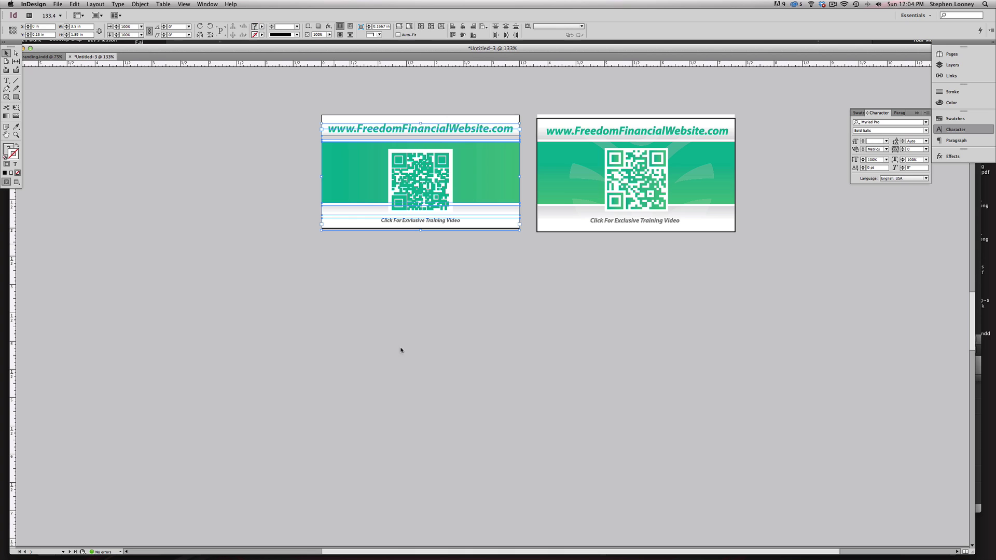
alt+super+click(472, 452)
alt+super+click(472, 453)
alt+super+click(471, 453)
drag(265, 135, 762, 449)
key(super+v)
drag(478, 89, 322, 311)
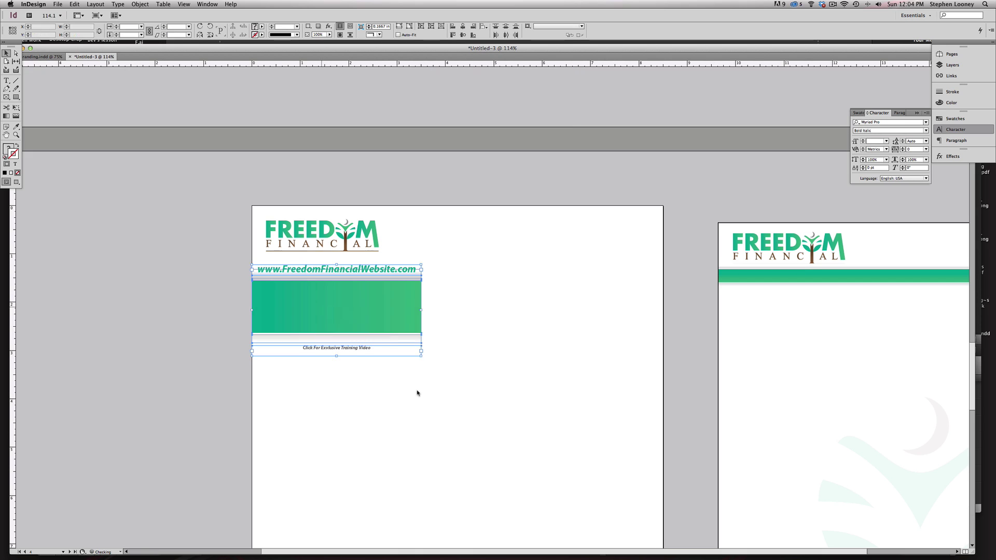
- Delete the pasted training-video and website address text frames
scroll(365, 342, down, 1)
double_click(356, 335)
key(Delete)
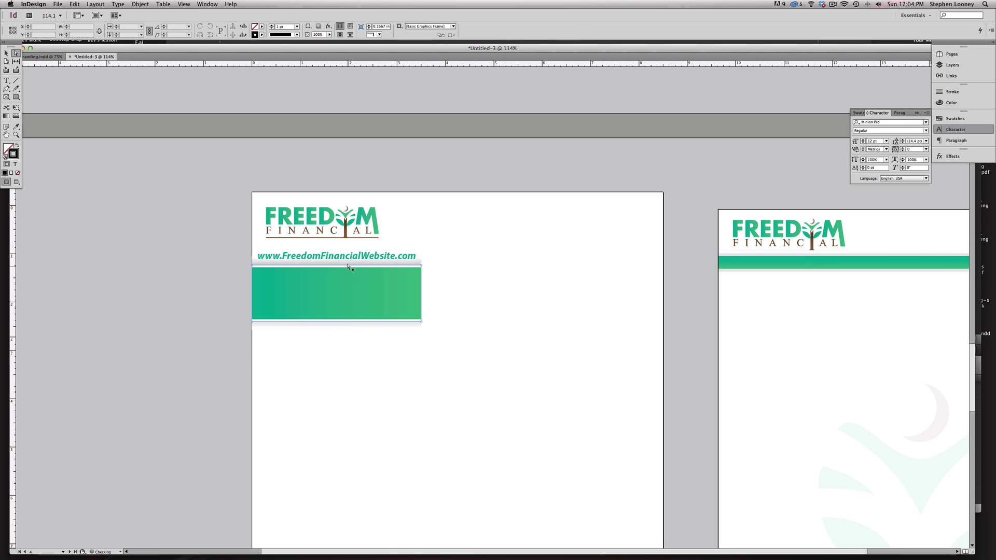
click(348, 257)
key(Delete)
- Move the green band up just under the logo and stretch it to full page width
drag(487, 362, 202, 291)
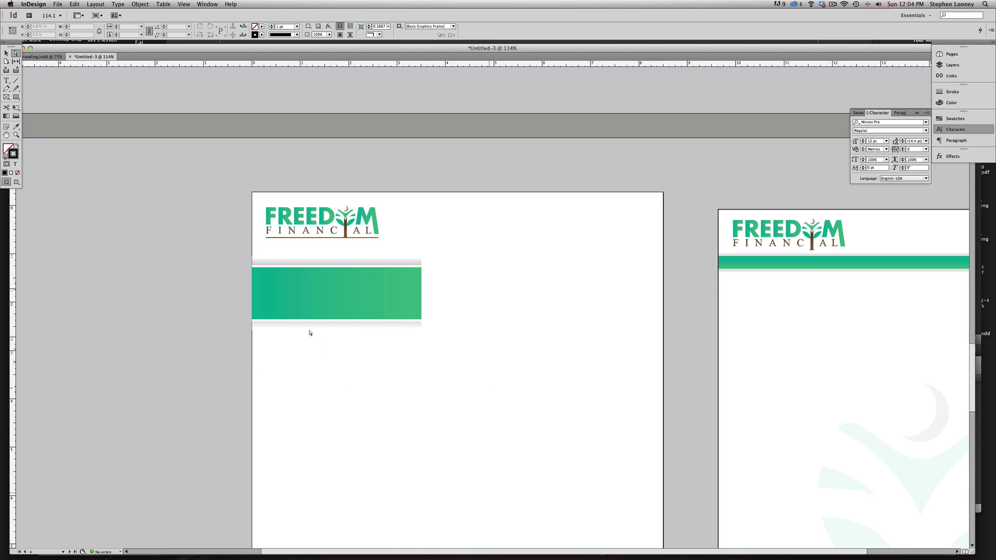
drag(436, 393, 326, 245)
key(a)
drag(482, 285, 427, 252)
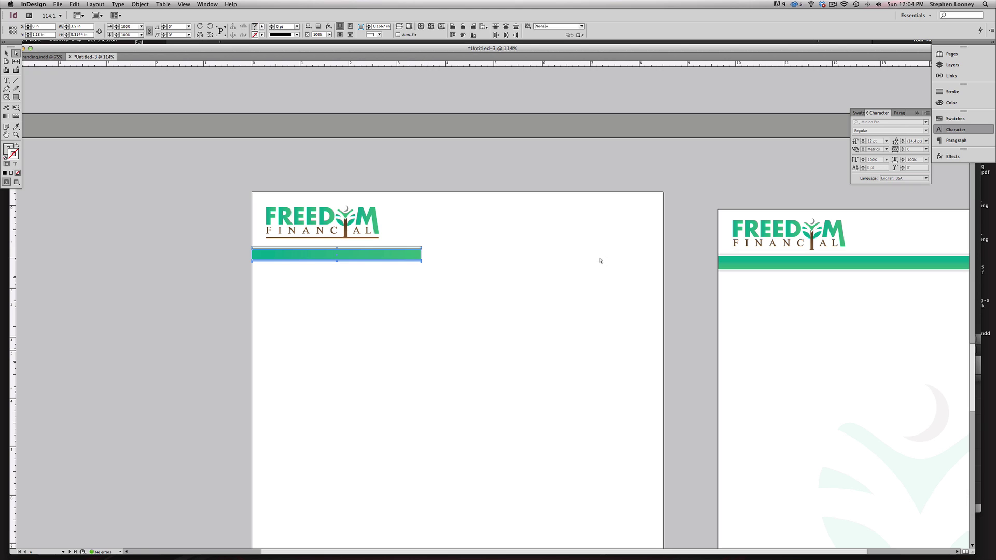
drag(482, 284, 663, 268)
click(591, 295)
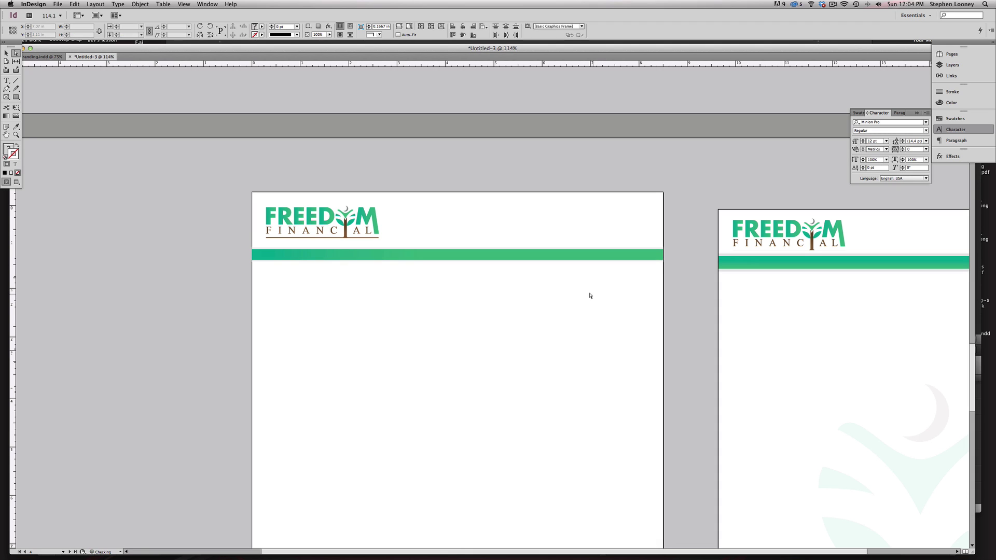
drag(548, 169, 708, 338)
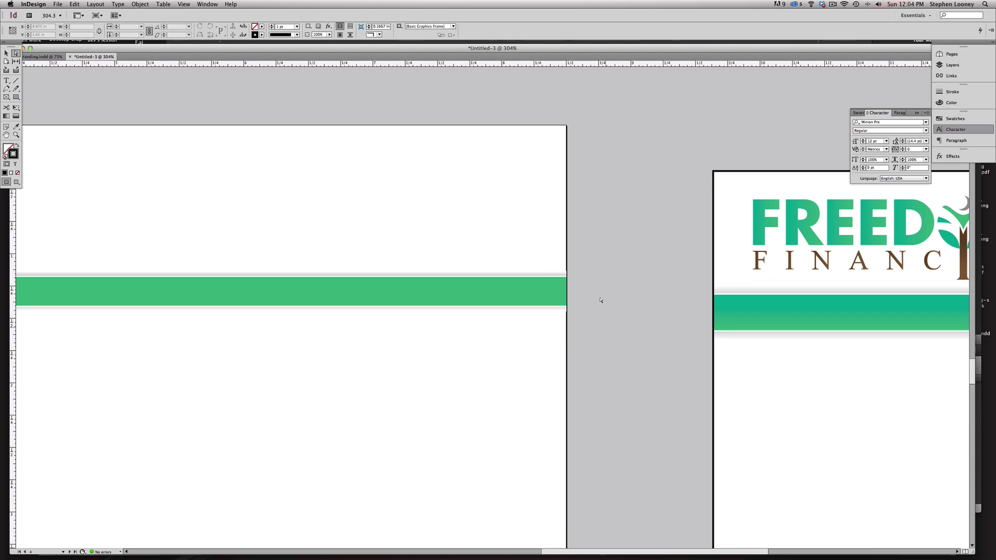
- Revert the green strip's right end to the page edge after a trial adjustment
drag(592, 341, 639, 274)
key(super+z)
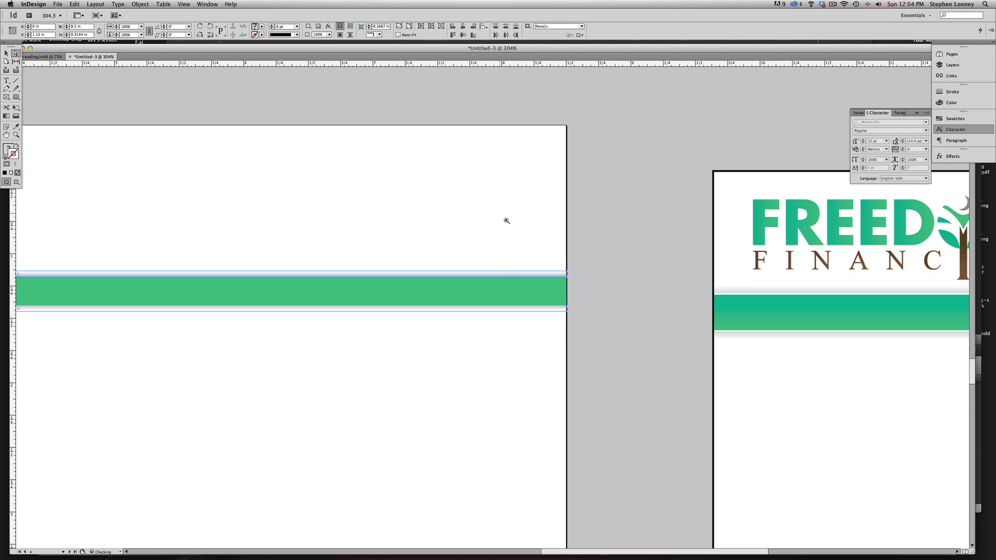
drag(506, 220, 658, 407)
drag(447, 282, 515, 276)
key(super+z)
- Make the full-width green strip slightly taller
click(582, 252)
alt+super+click(546, 337)
alt+super+click(547, 337)
alt+super+click(547, 336)
alt+super+click(432, 230)
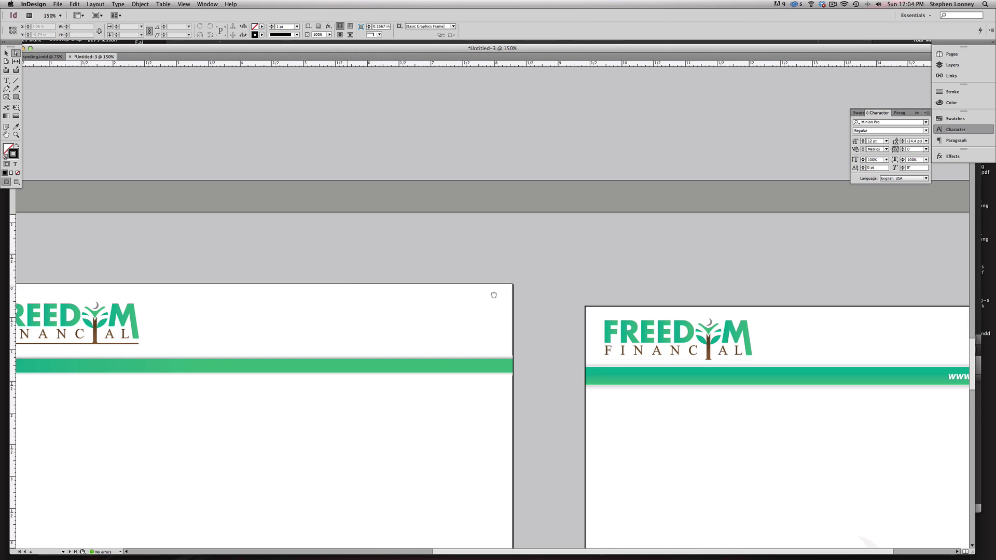
drag(179, 392, 695, 408)
key(Down)
key(Down)
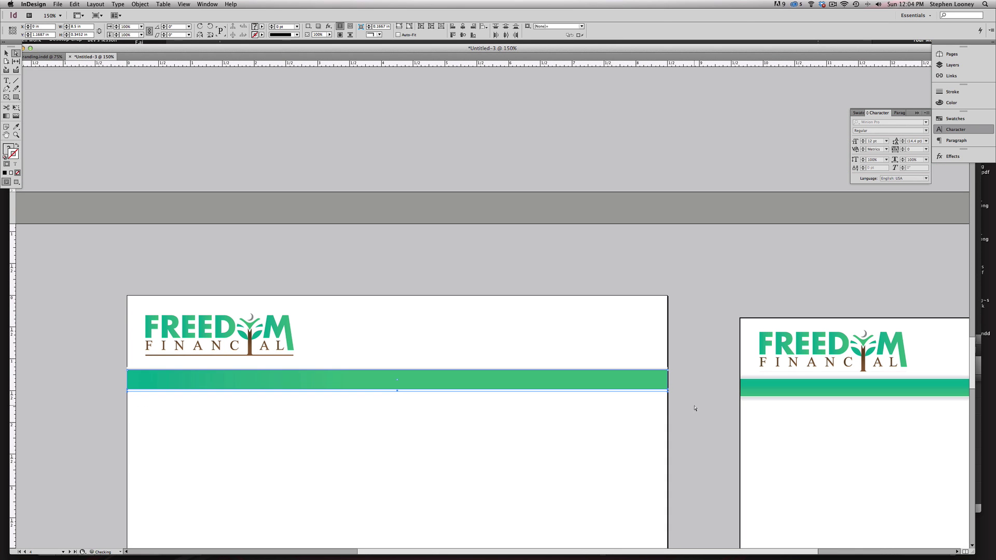
click(38, 177)
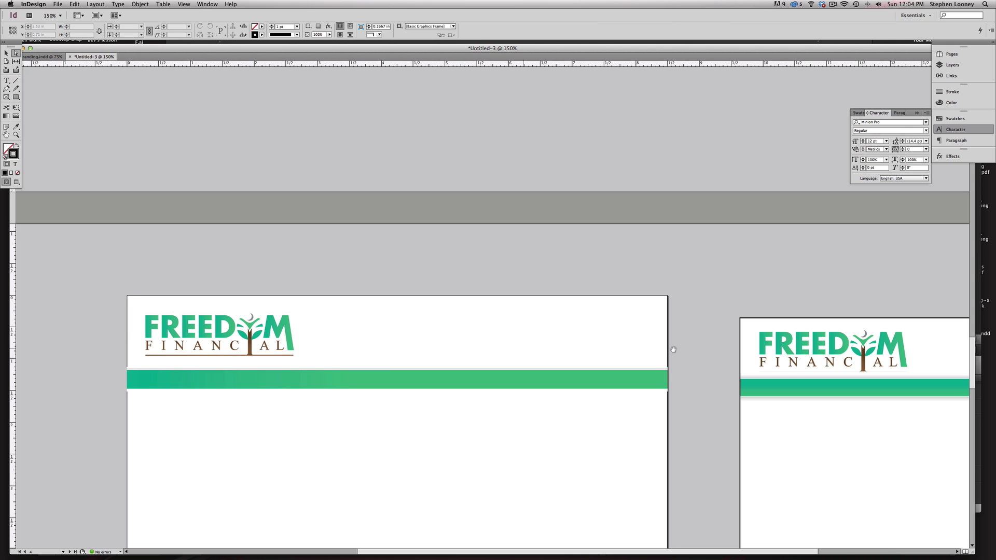
- Compare the new letterhead with the sample letterhead and its name lettering
drag(741, 342, 579, 322)
key(super+minus)
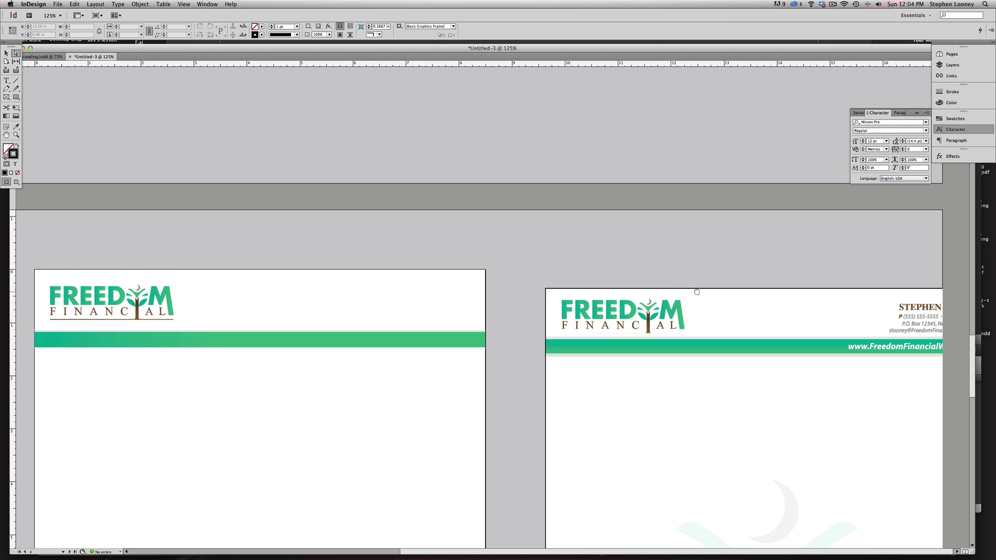
click(932, 308)
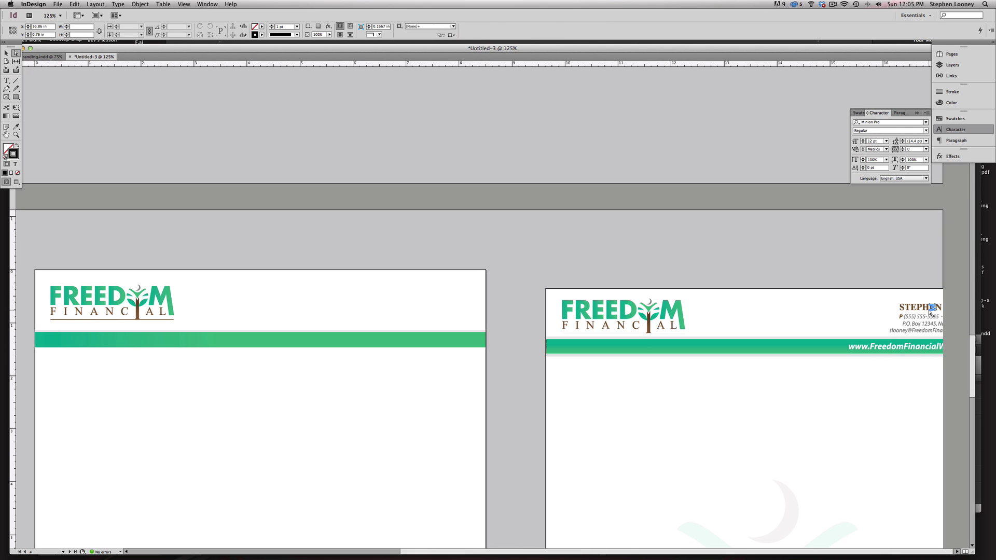
click(6, 53)
click(702, 251)
scroll(616, 234, down, 2)
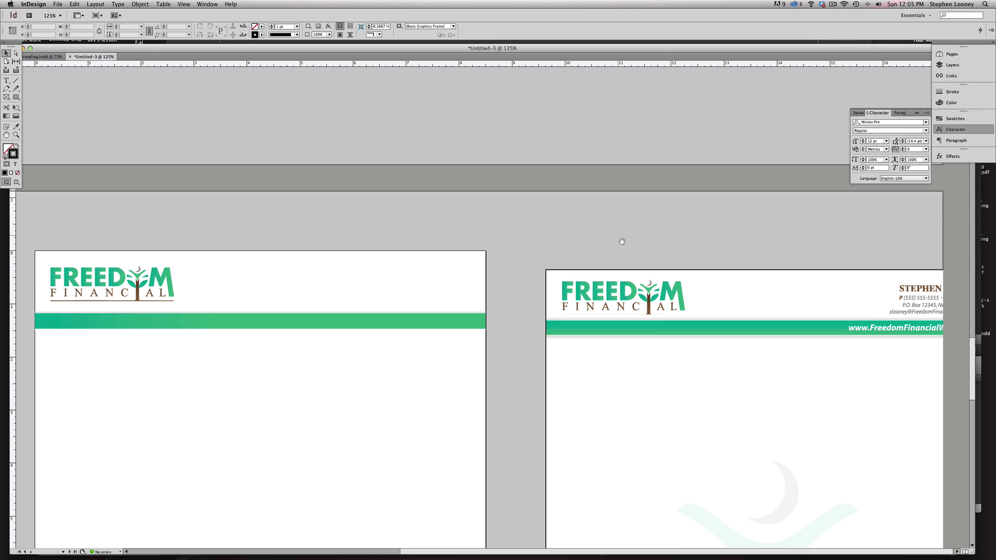
scroll(622, 241, down, 3)
key(super+minus)
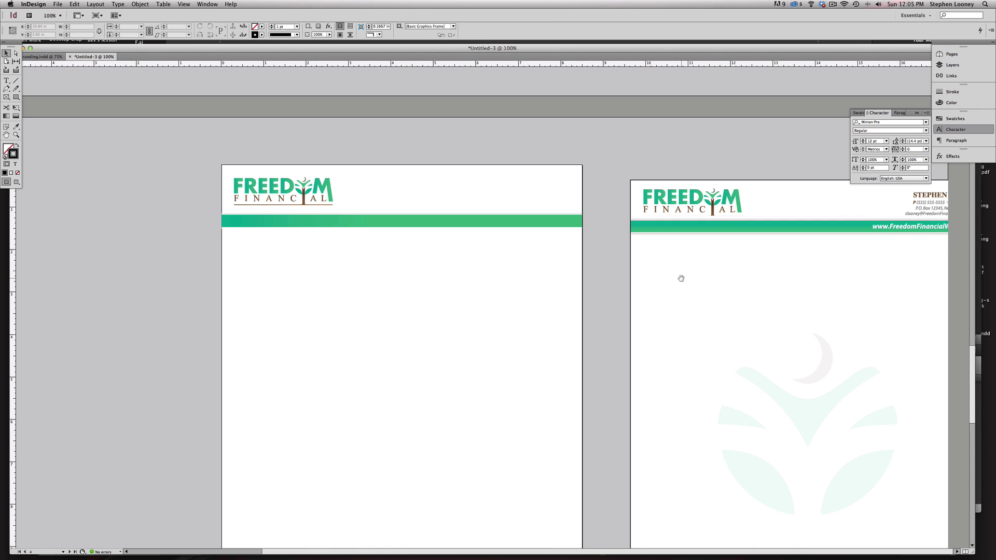
scroll(674, 274, up, 4)
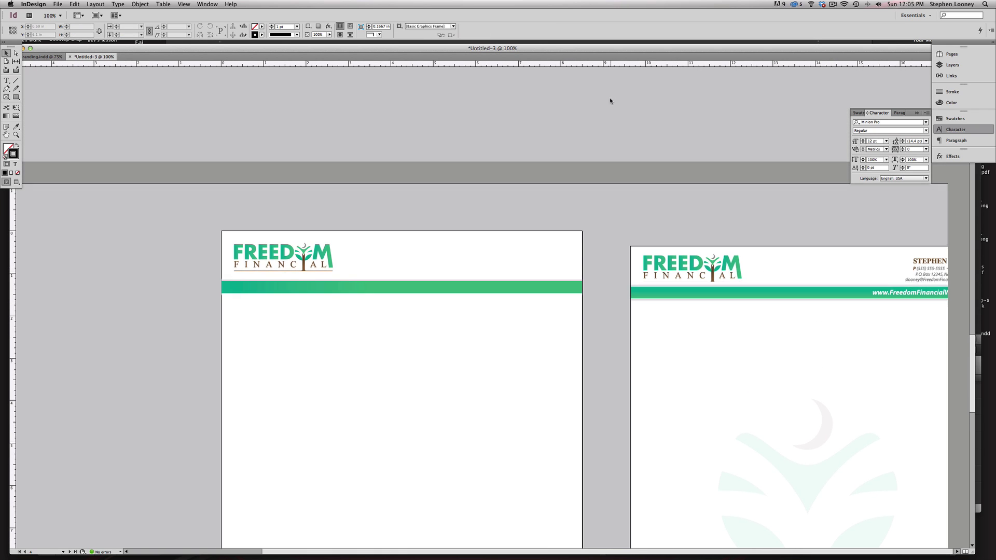
drag(661, 58, 643, 54)
scroll(726, 243, down, 1)
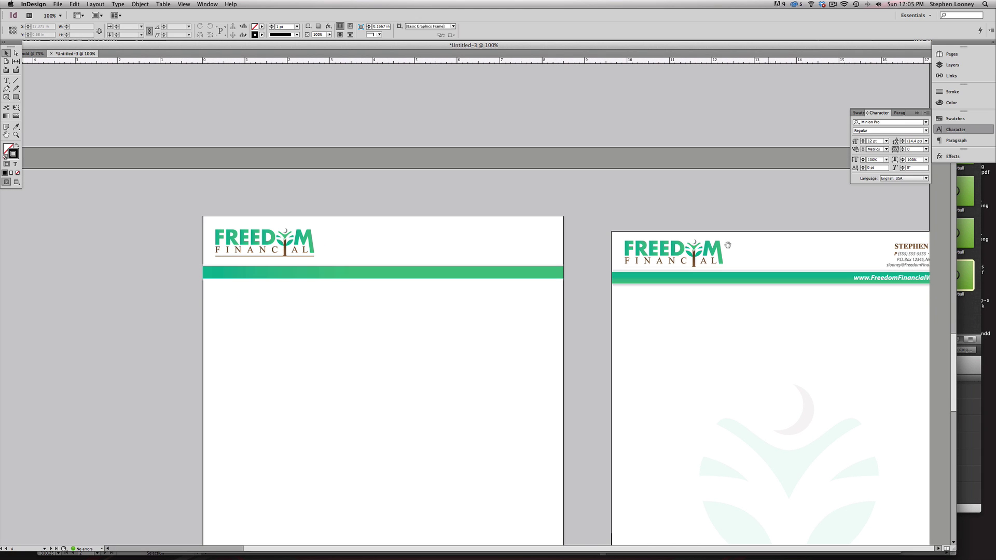
- Select the letterhead mockup on the right page and zoom out to all layouts
key(f)
click(6, 53)
scroll(726, 234, down, 1)
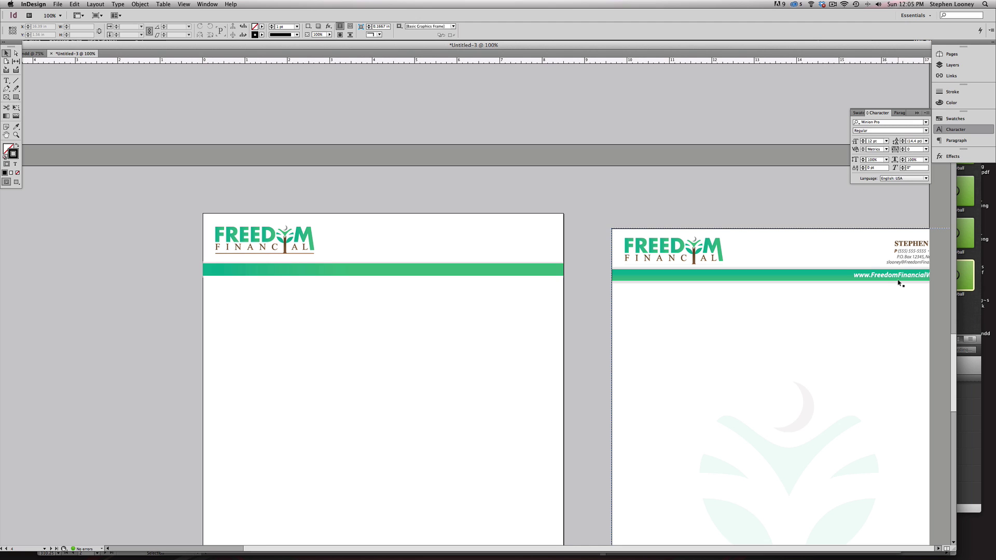
click(882, 275)
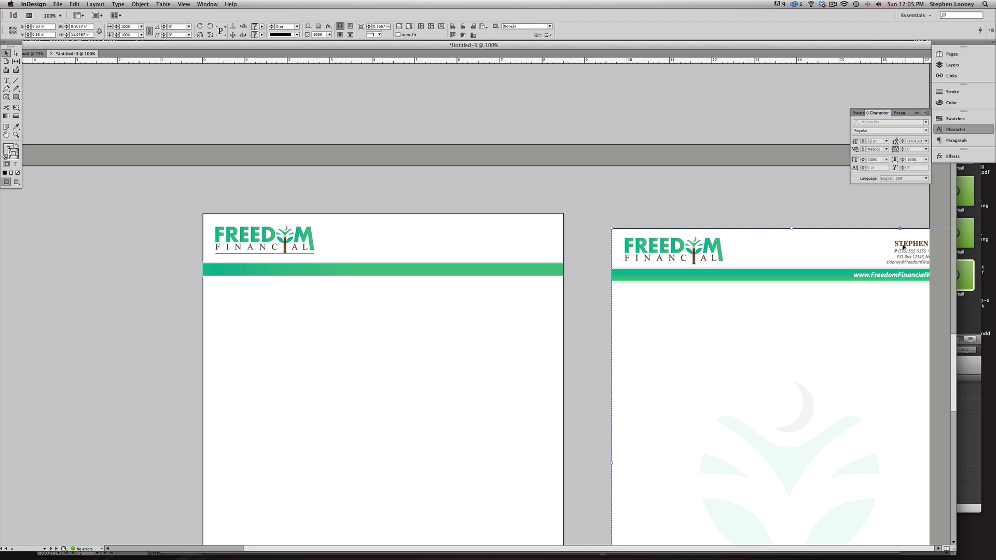
scroll(771, 242, down, 5)
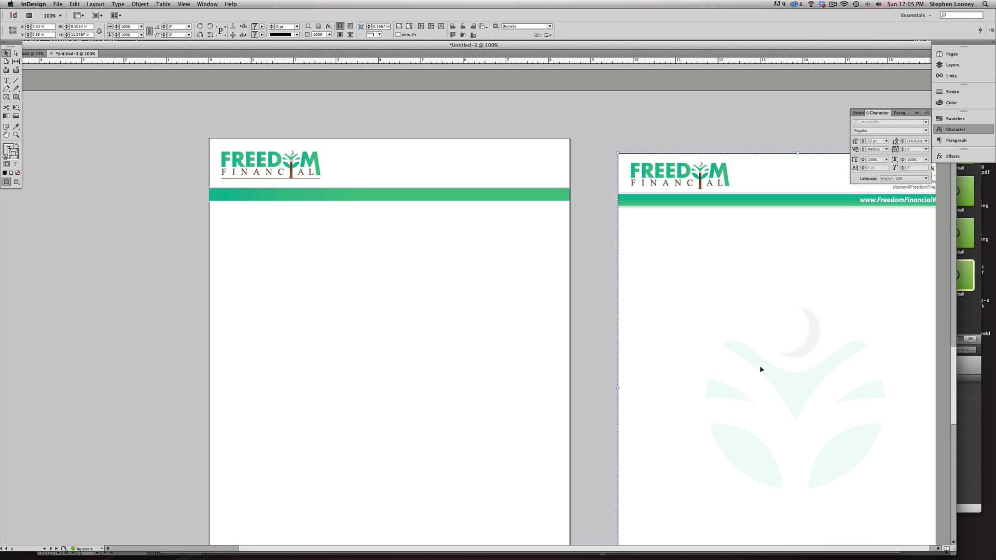
alt+super+click(362, 288)
alt+super+click(362, 288)
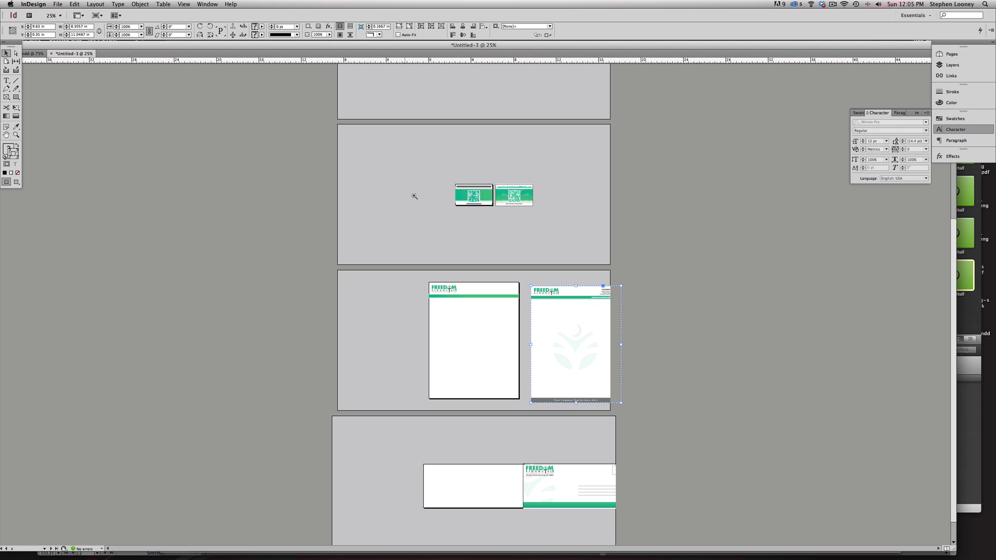
- Duplicate the logo and delete its letters and trunk, leaving only the leaf mark
drag(426, 266, 506, 360)
key(super+shift+a)
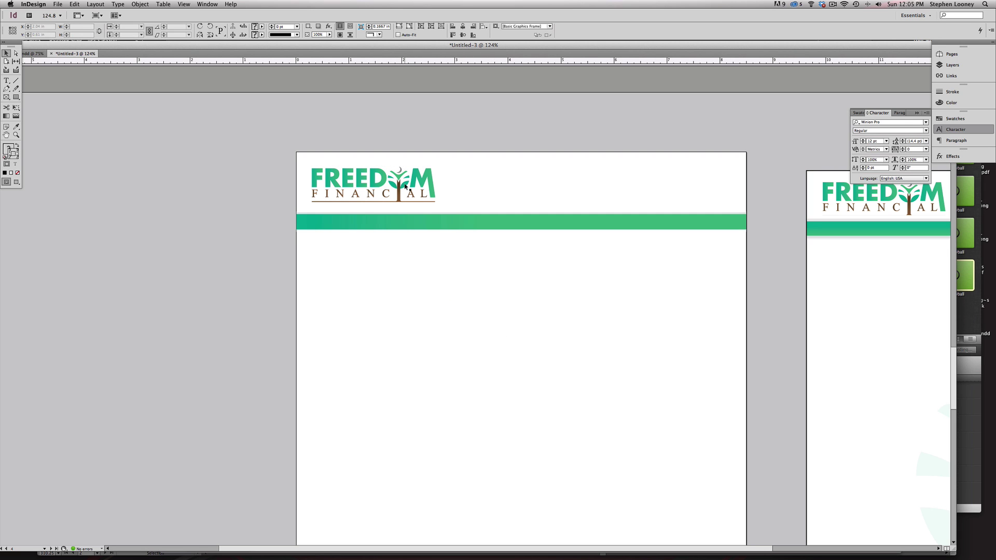
drag(404, 186, 516, 436)
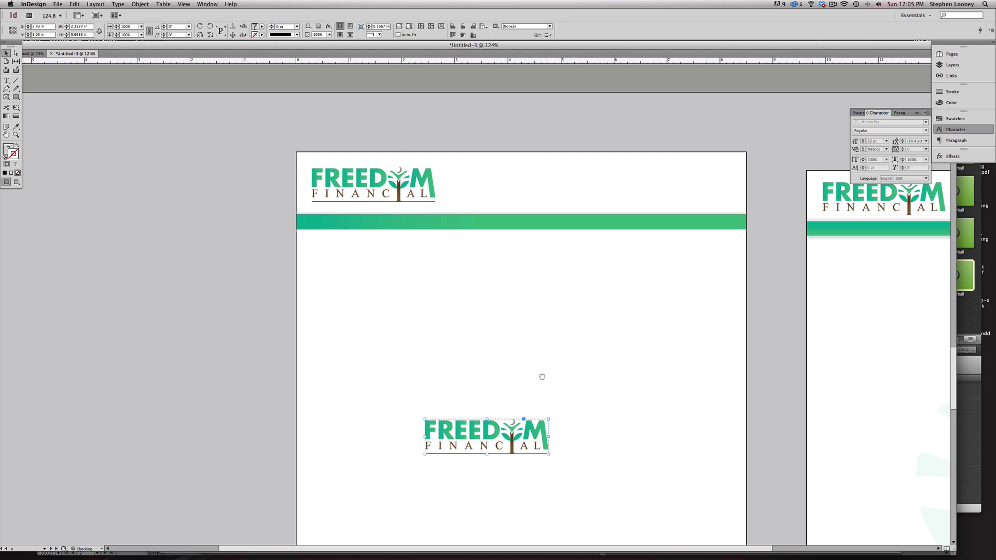
scroll(540, 375, down, 8)
key(a)
drag(394, 267, 488, 356)
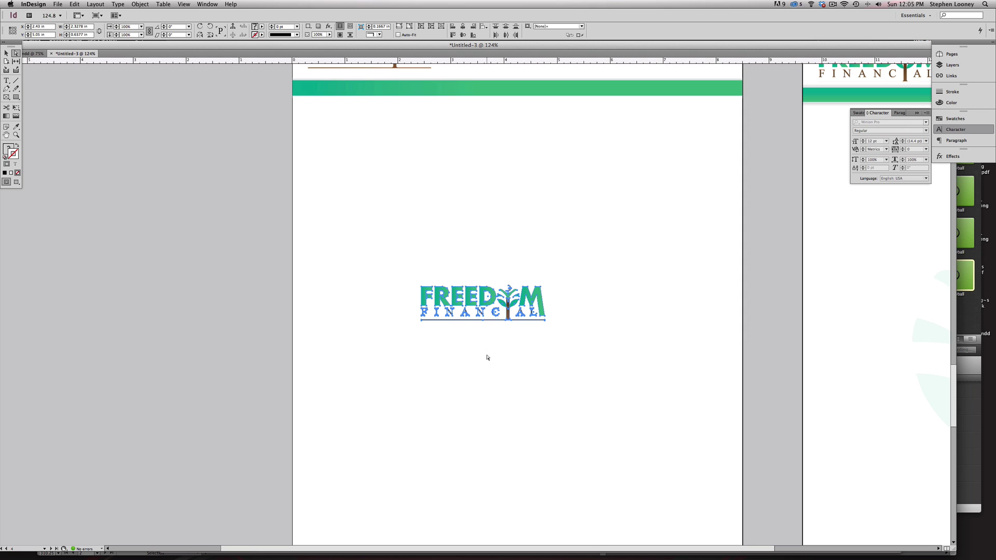
key(Delete)
drag(579, 330, 457, 312)
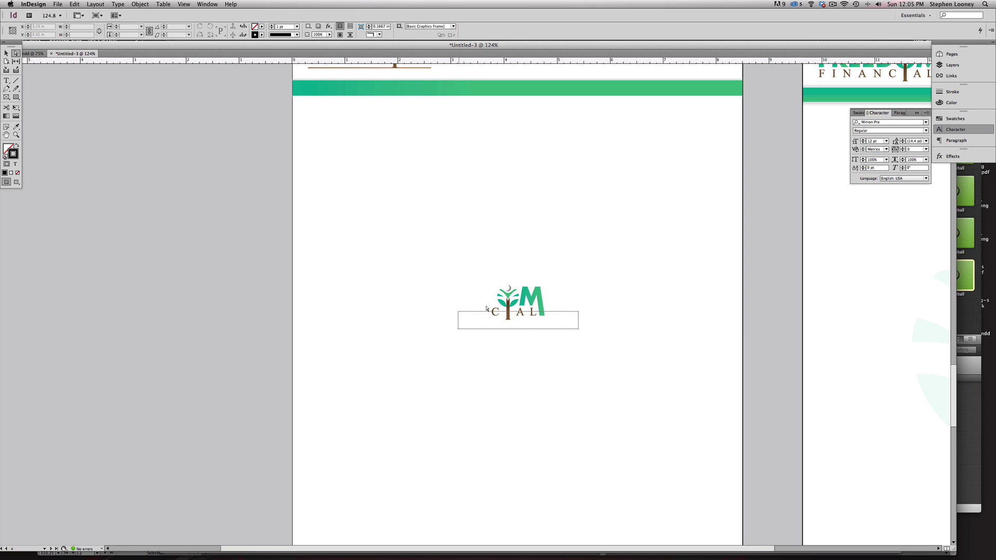
key(Delete)
- Enlarge the leaf mark to about 2.2 in and move it down and left
drag(548, 300, 525, 280)
drag(556, 337, 474, 249)
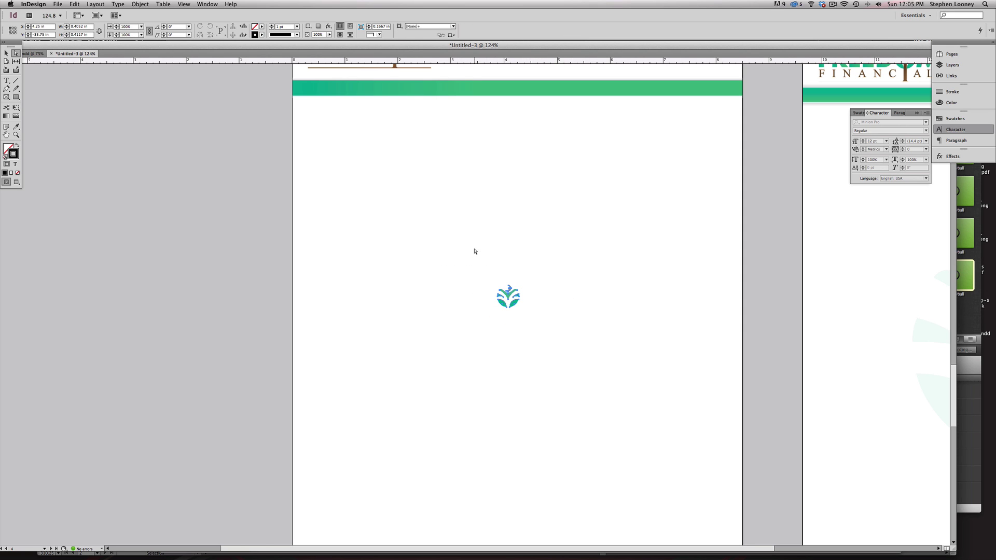
key(e)
drag(519, 285, 630, 205)
alt+super+click(549, 346)
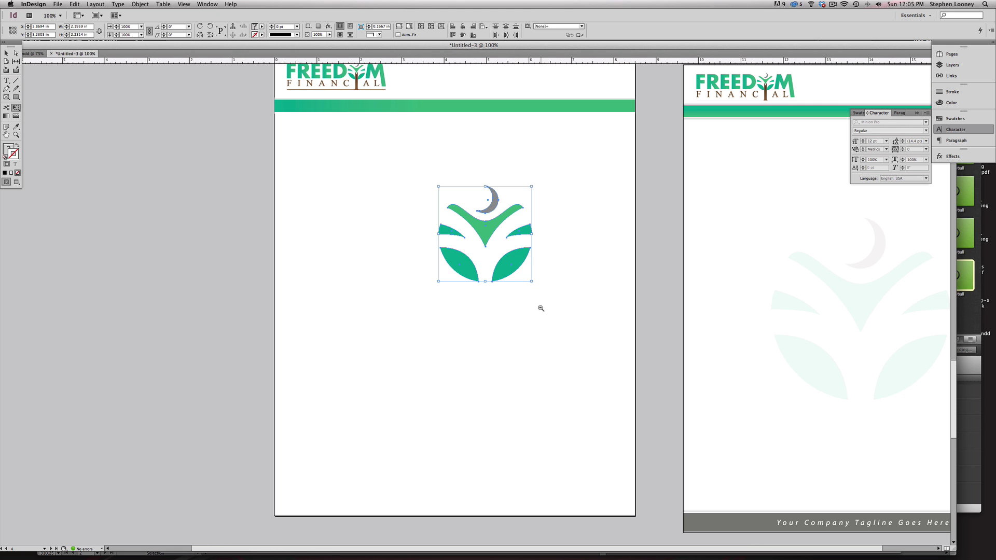
drag(491, 223, 466, 253)
- Enlarge the leaf mark further and centre it on the letterhead page
key(a)
key(super+shift+a)
click(464, 246)
key(super+z)
drag(363, 170, 524, 325)
key(e)
drag(510, 208, 539, 180)
drag(474, 212, 467, 223)
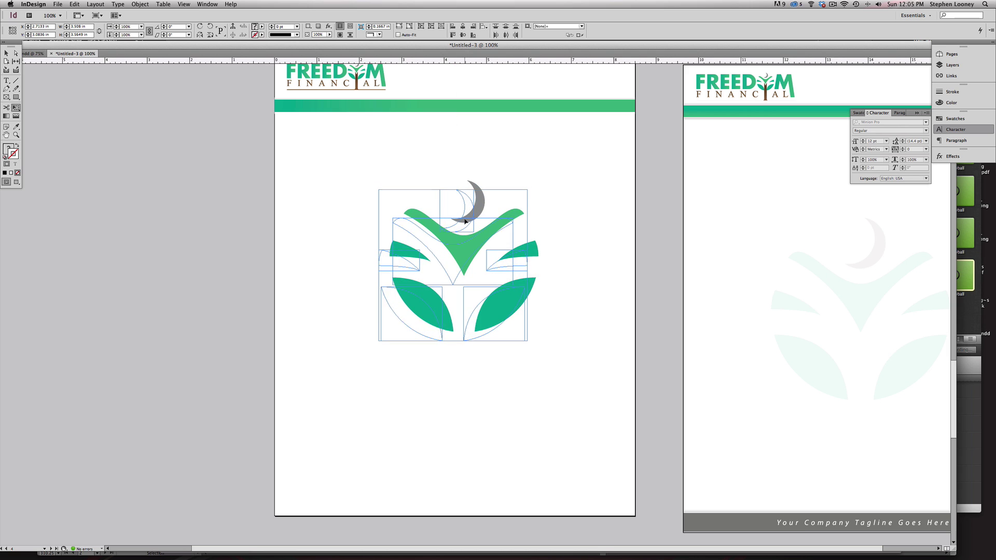
click(952, 156)
- Fade the leaf mark to about 20% opacity and nudge it slightly down
click(926, 160)
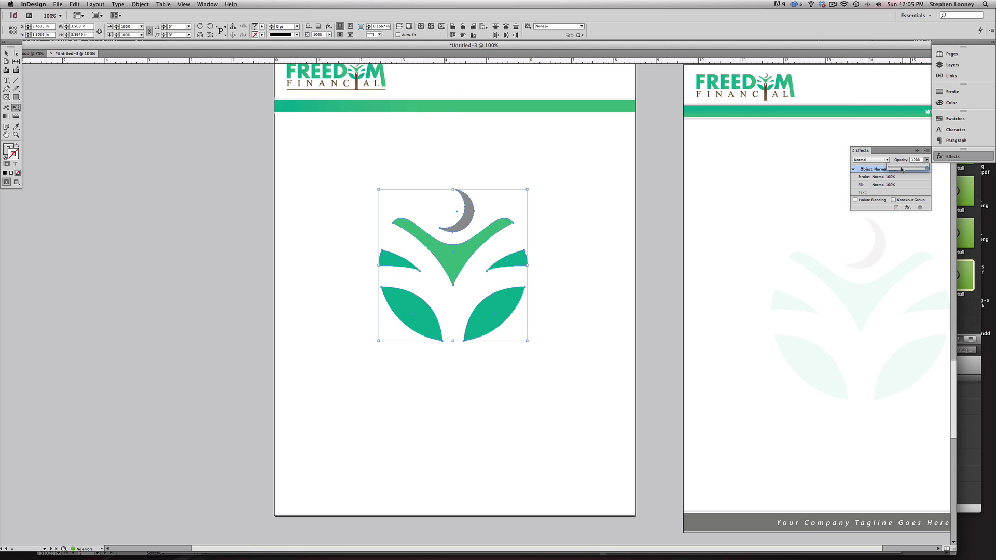
drag(901, 169, 898, 169)
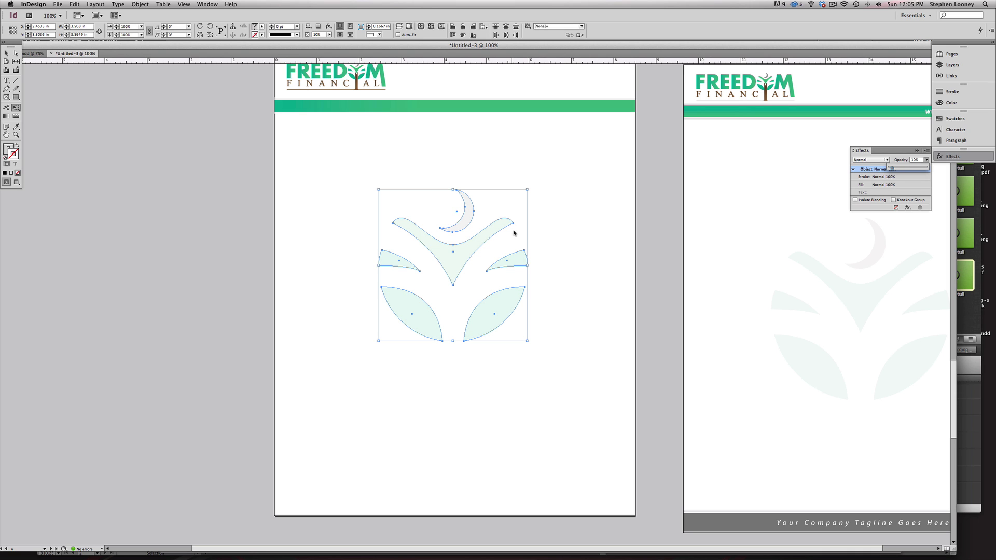
drag(473, 238, 474, 244)
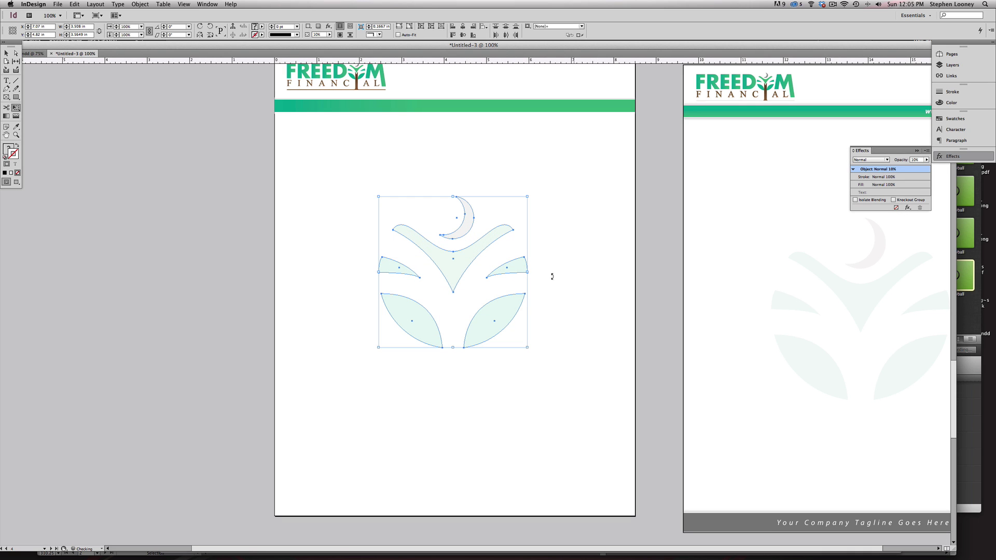
- Copy the green header bar to the page bottom and recolour it grey like the mockup footer
alt+super+click(526, 301)
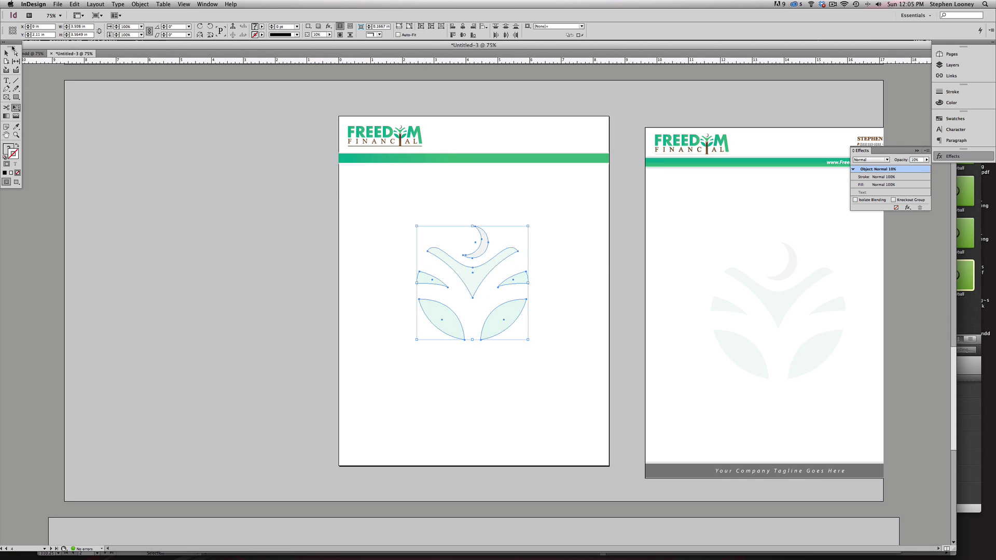
click(474, 158)
drag(460, 161, 475, 462)
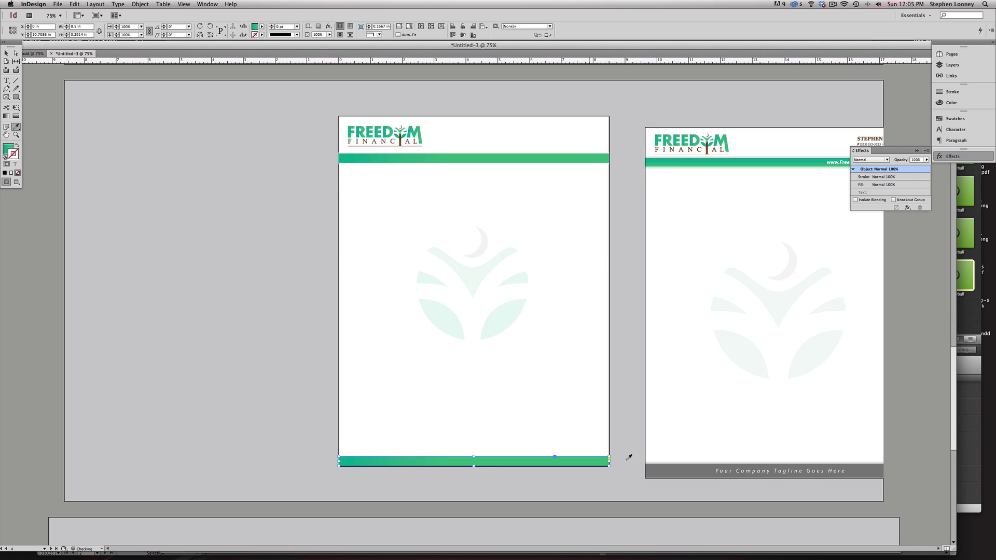
click(689, 466)
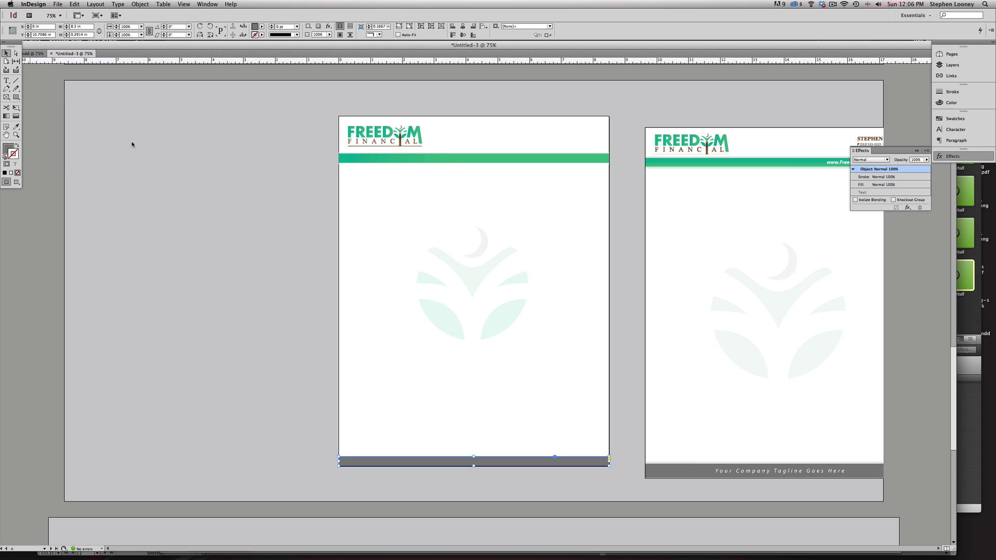
- Scroll to the envelope spread, then return and select the letterhead's Freedom Financial logo
drag(394, 361, 412, 140)
drag(613, 367, 544, 354)
drag(480, 244, 480, 417)
drag(392, 84, 391, 106)
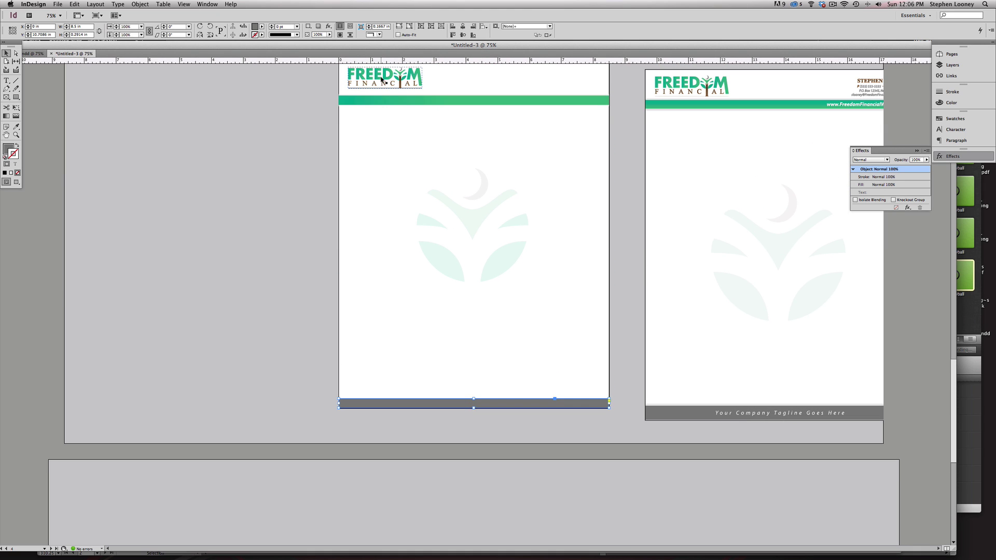
click(385, 81)
scroll(446, 186, down, 10)
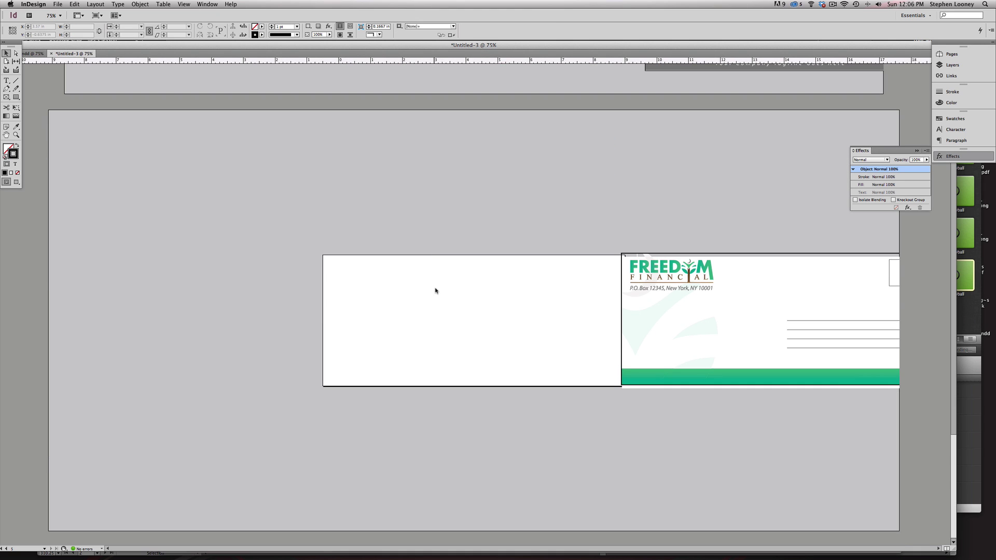
- Place the Freedom Financial logo in the envelope's top-left corner and align the envelope mockup
key(super+v)
drag(454, 80, 346, 275)
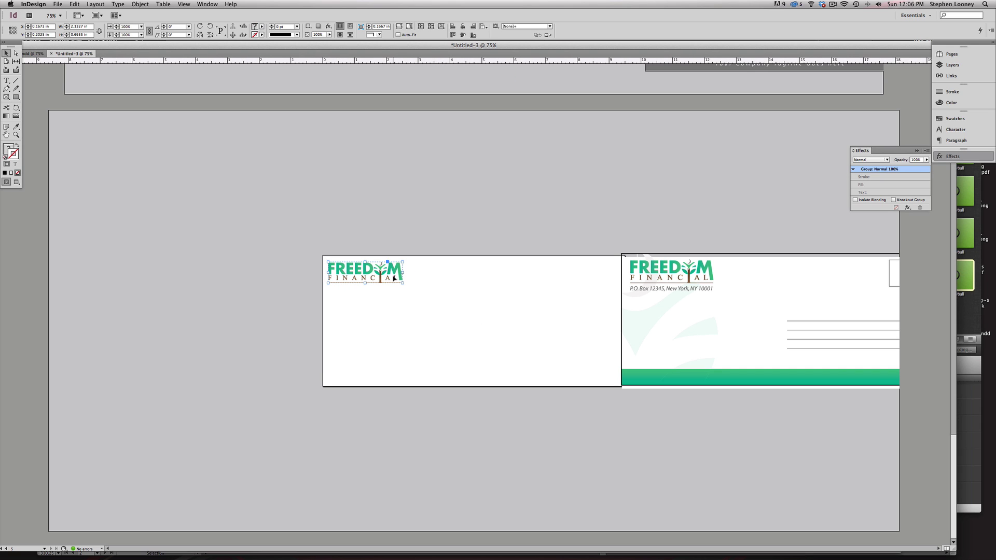
drag(393, 278, 397, 280)
click(632, 357)
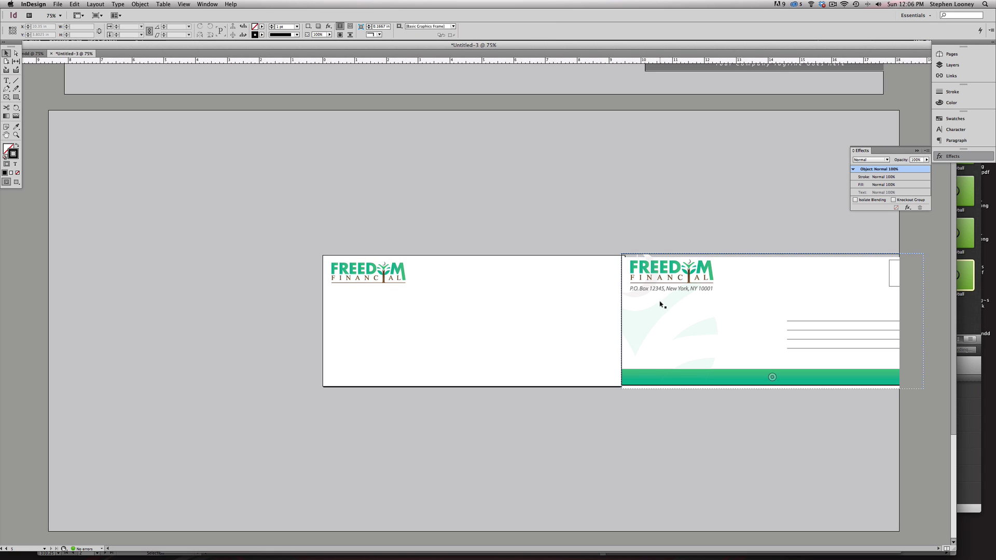
drag(660, 304, 671, 304)
click(289, 244)
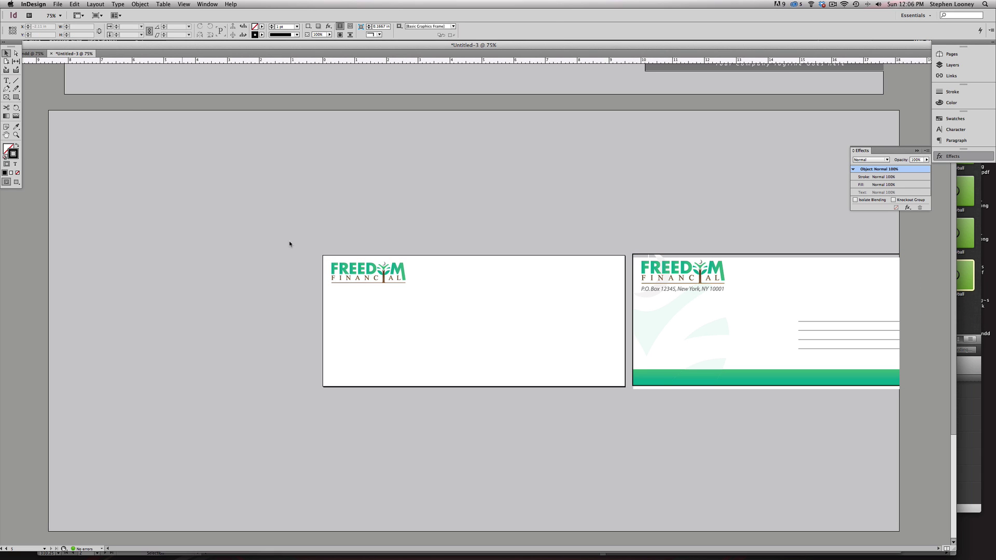
click(379, 276)
- Copy the leaf watermark to the envelope and paste it inside a frame over its left section
alt+super+click(491, 156)
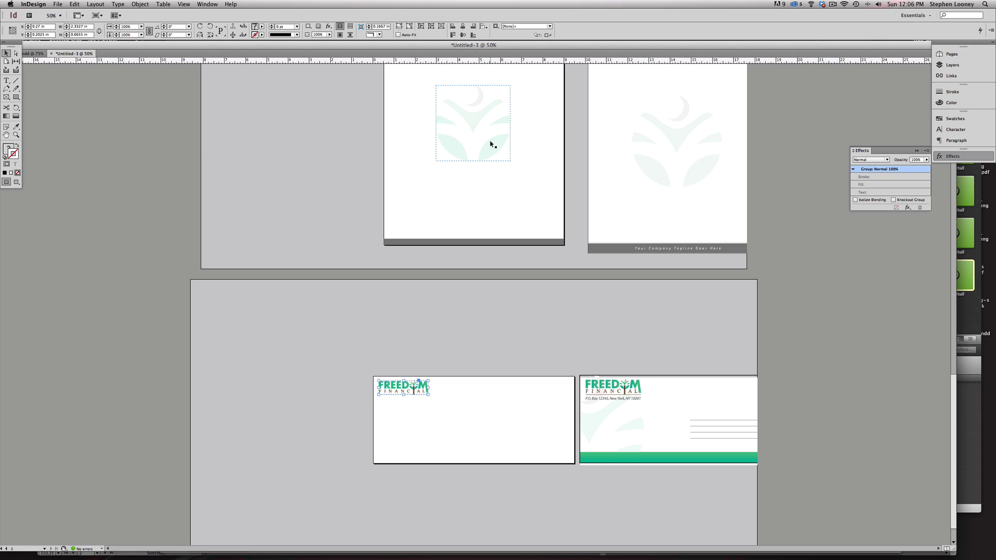
drag(484, 116, 401, 420)
drag(234, 309, 716, 474)
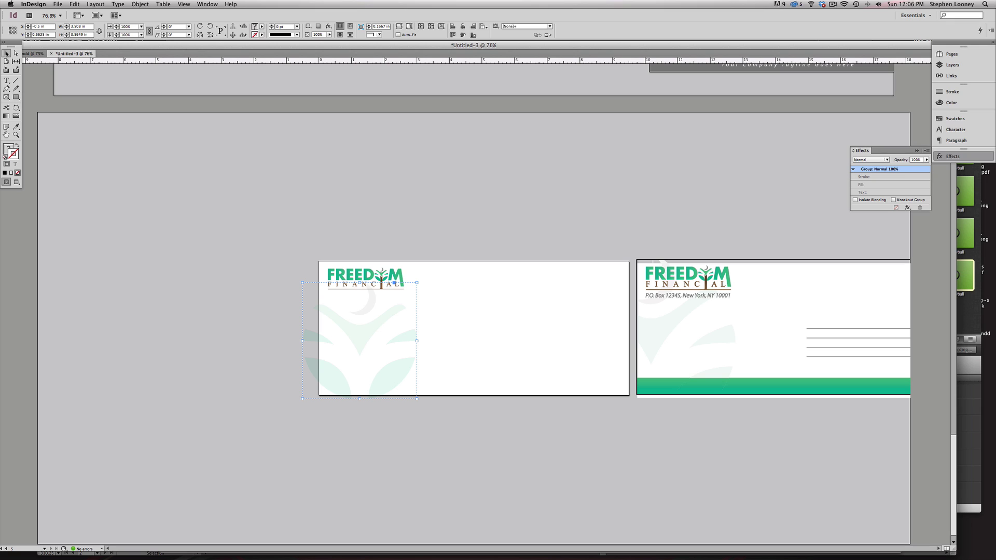
key(Delete)
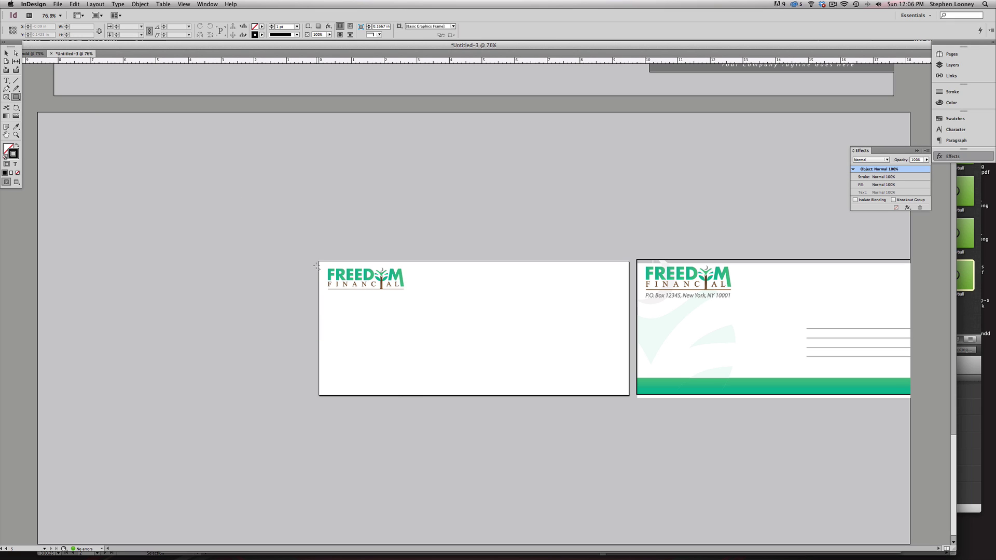
drag(319, 261, 410, 398)
click(96, 4)
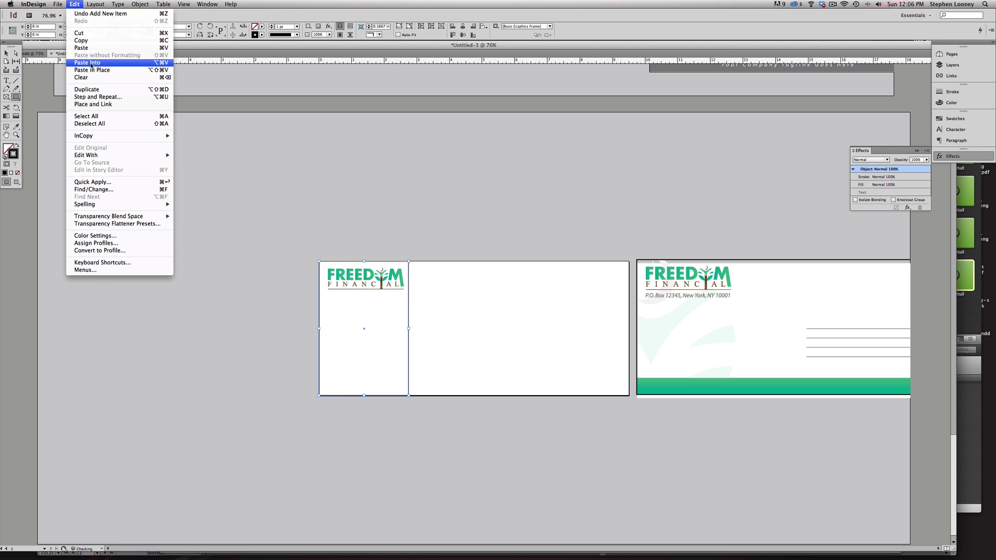
click(86, 62)
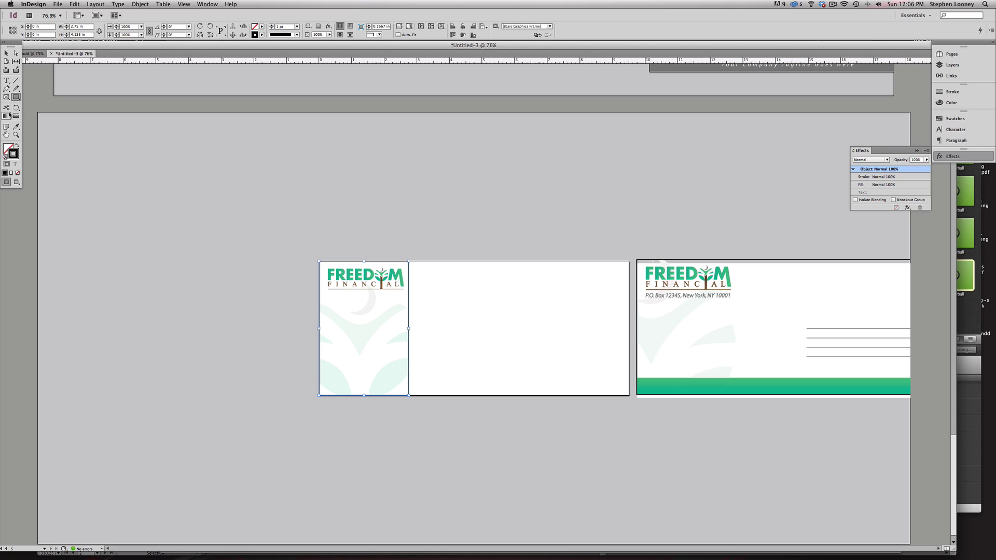
- Remove the leaf frame's outline and widen the frame to the right
click(17, 173)
click(7, 53)
click(429, 309)
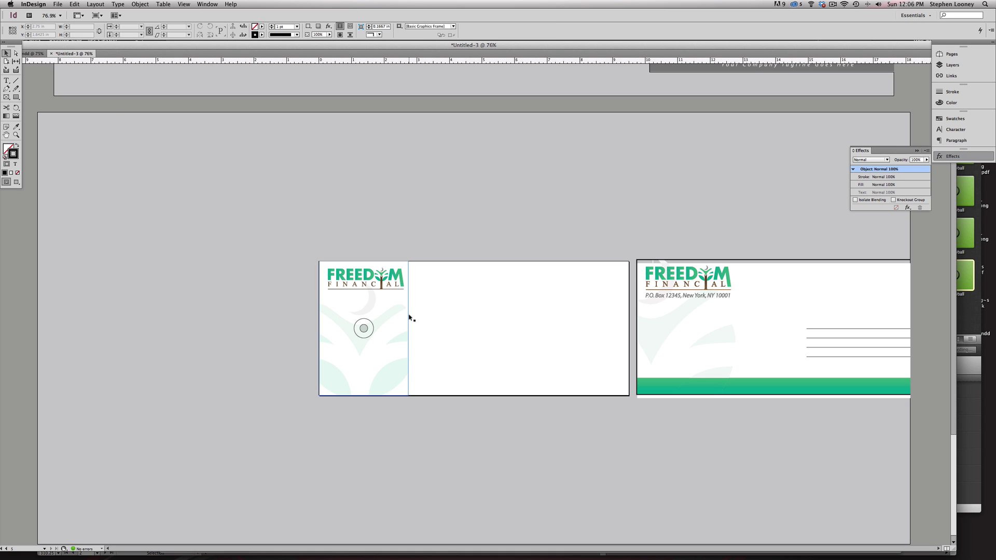
key(a)
click(408, 318)
drag(409, 318, 423, 320)
click(418, 242)
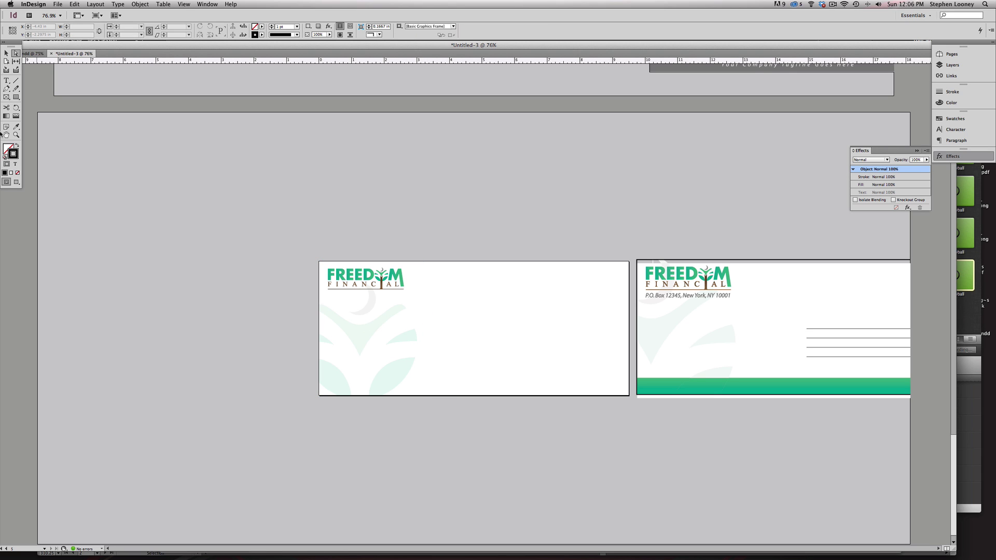
scroll(552, 415, up, 1)
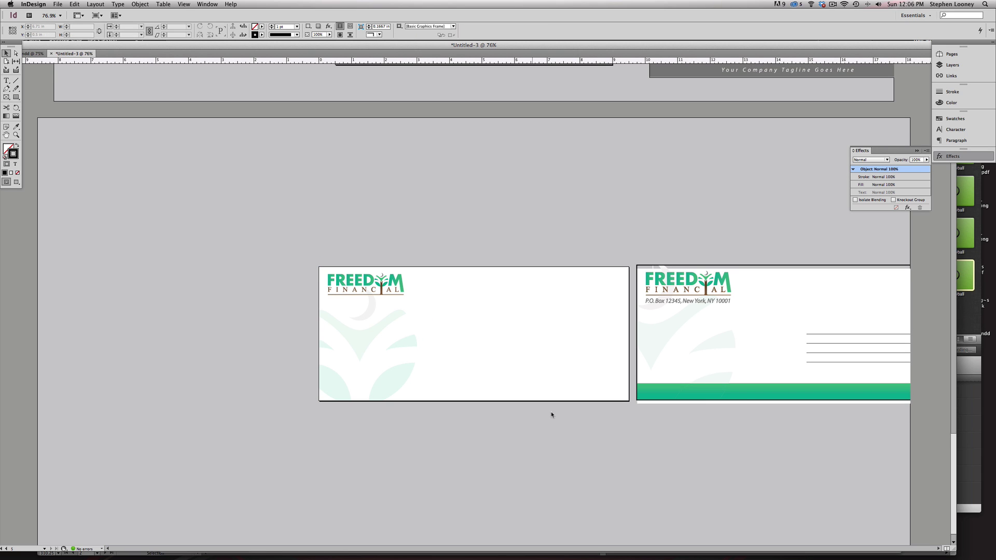
alt+super+click(531, 225)
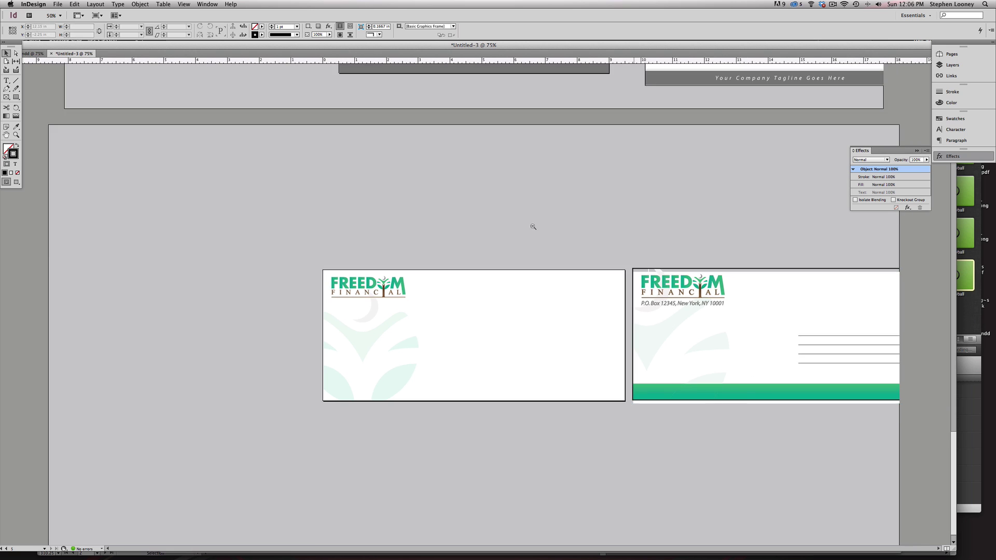
- Delete the duplicate right-hand letterhead, envelope and business card
alt+super+click(585, 297)
alt+super+click(585, 296)
alt+super+click(585, 293)
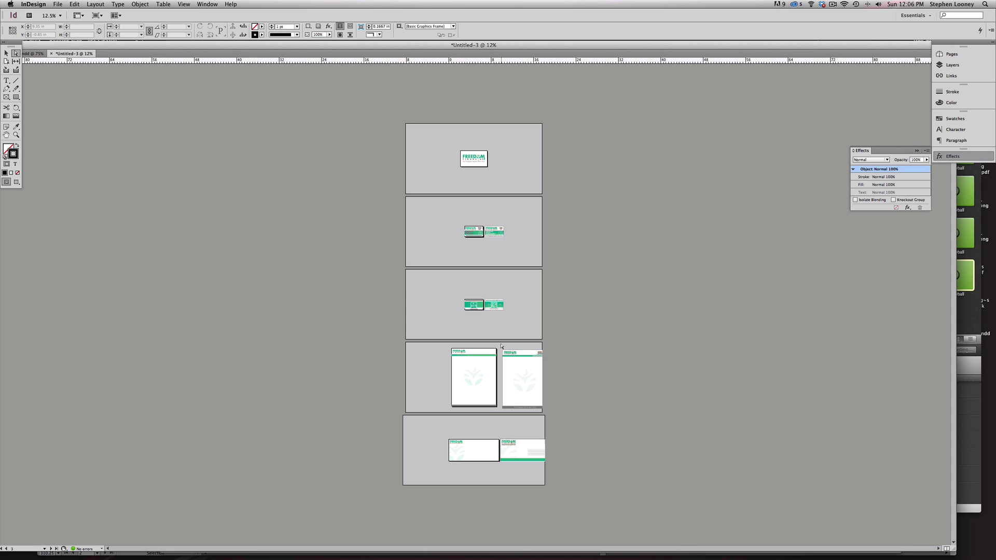
click(519, 363)
key(Delete)
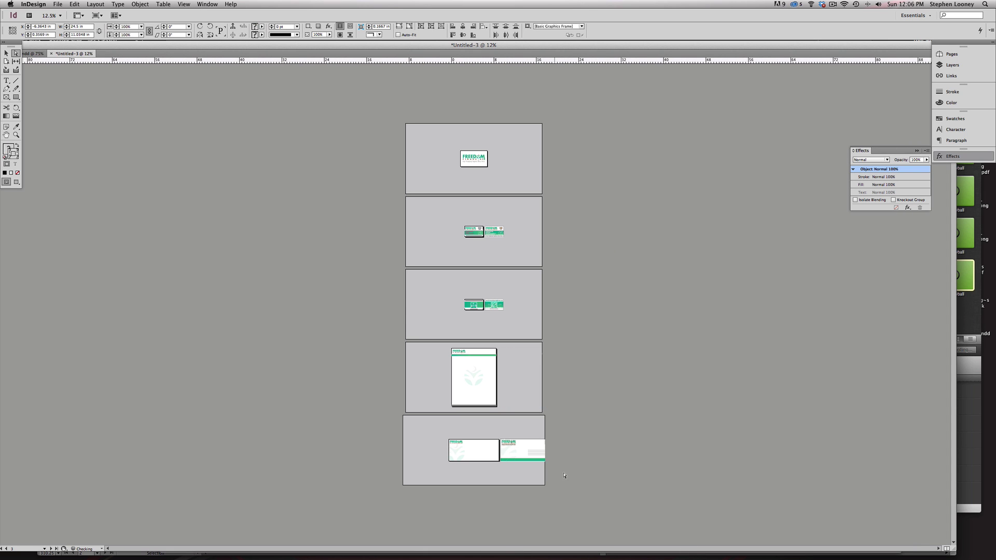
click(564, 476)
click(514, 449)
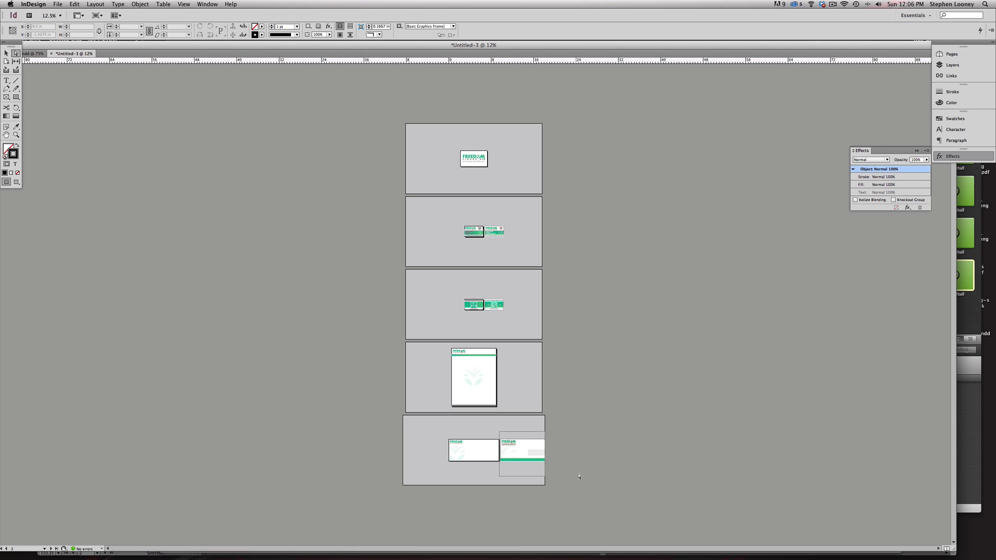
key(Delete)
drag(487, 293, 536, 323)
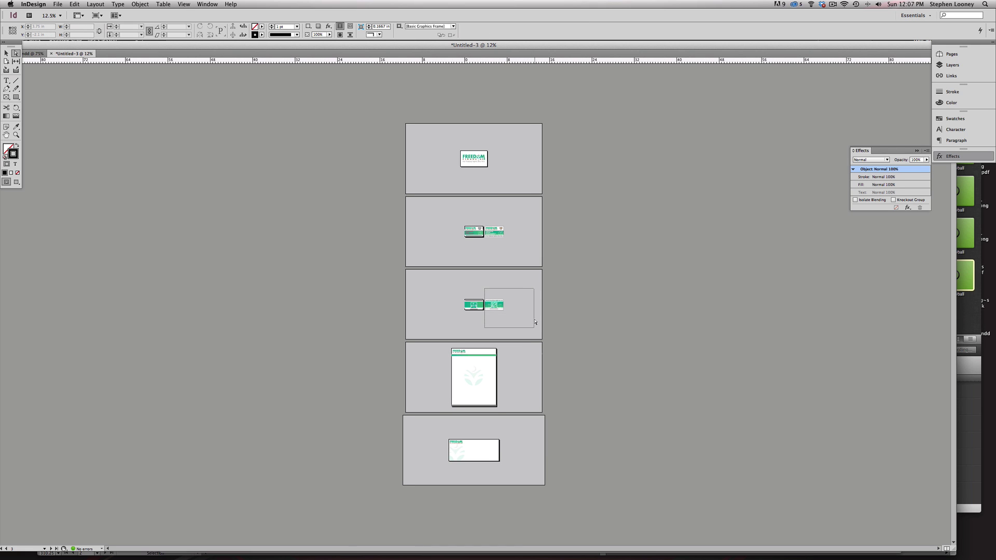
key(Delete)
- Nudge the business cards' coloured band ends left and right out to the bleed
drag(519, 241, 486, 214)
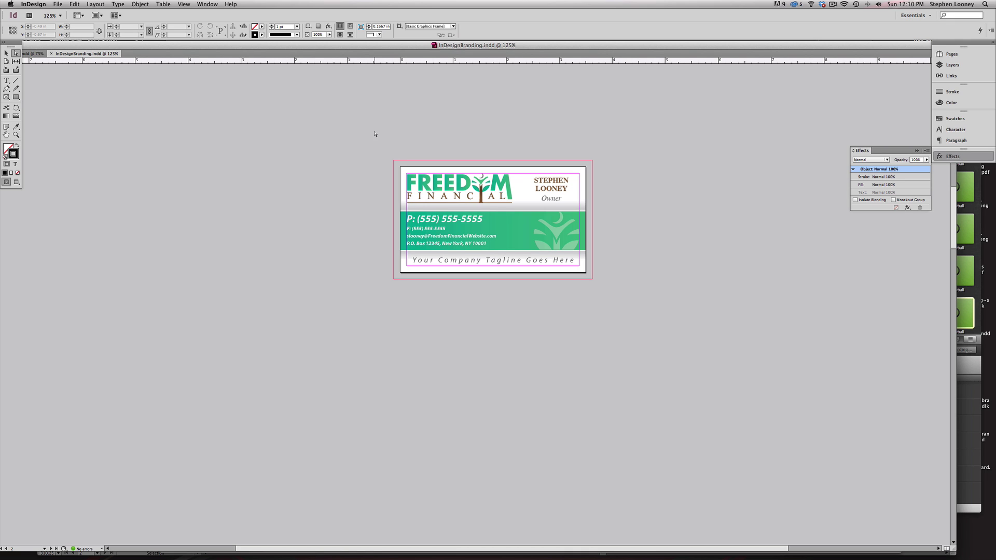
drag(367, 135, 402, 307)
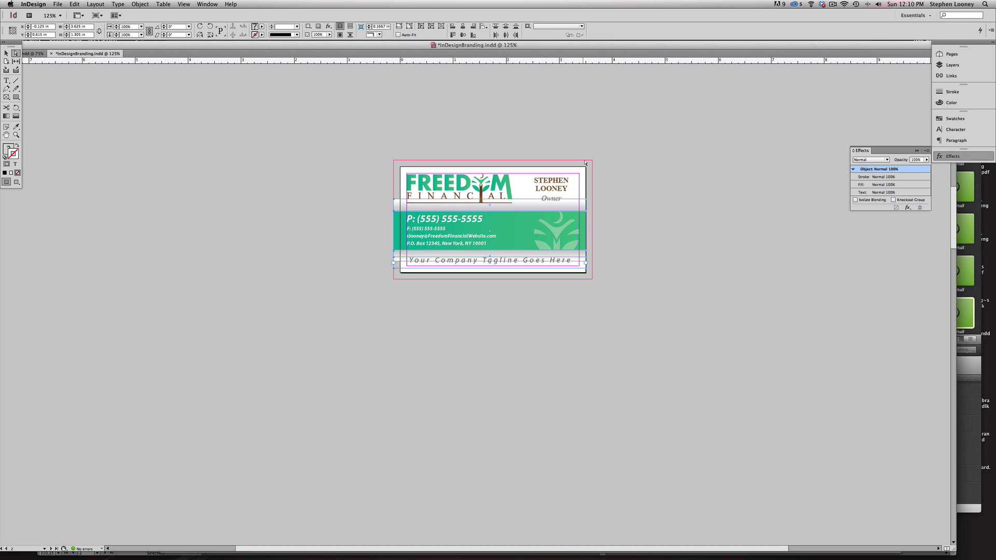
drag(585, 162, 612, 309)
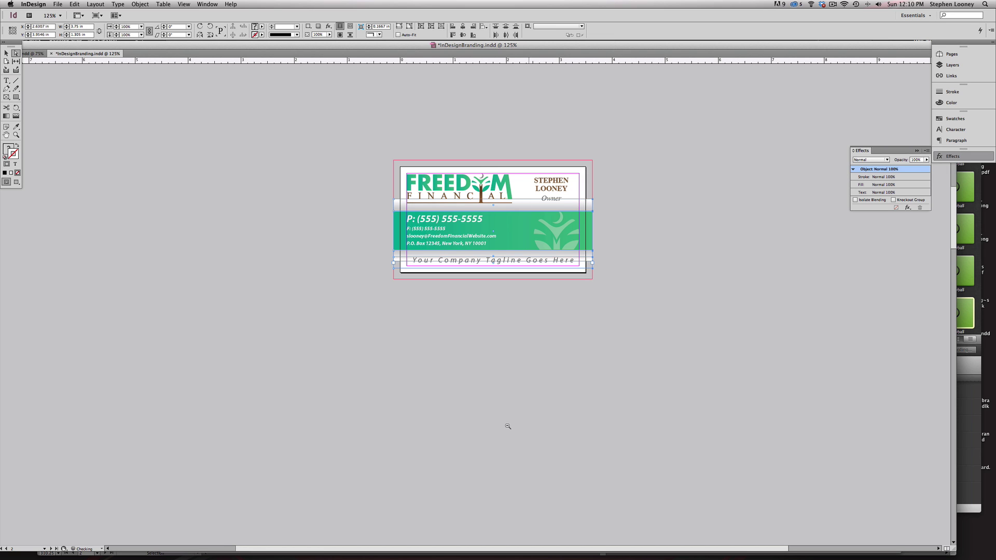
alt+click(508, 426)
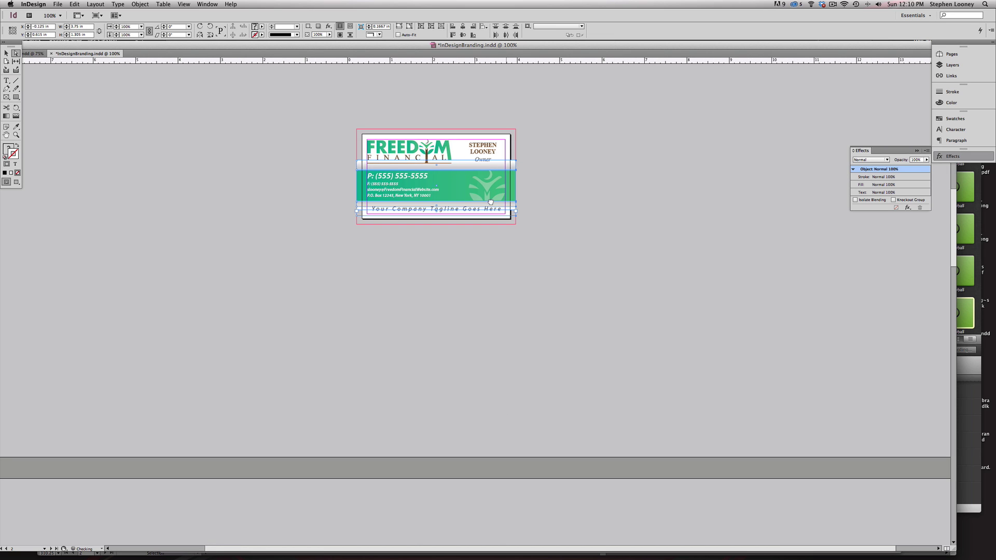
scroll(380, 328, down, 10)
drag(367, 320, 376, 490)
key(Left)
key(Left)
key(Left)
key(Left)
key(Left)
key(Left)
key(Left)
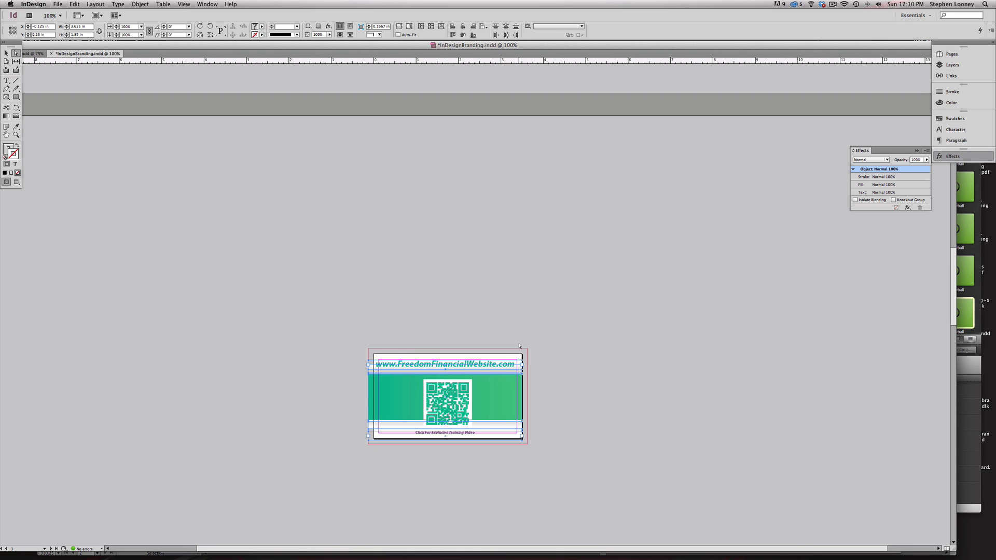
drag(519, 345, 545, 472)
key(Right)
key(Right)
key(Right)
key(Right)
key(Right)
key(Right)
key(Right)
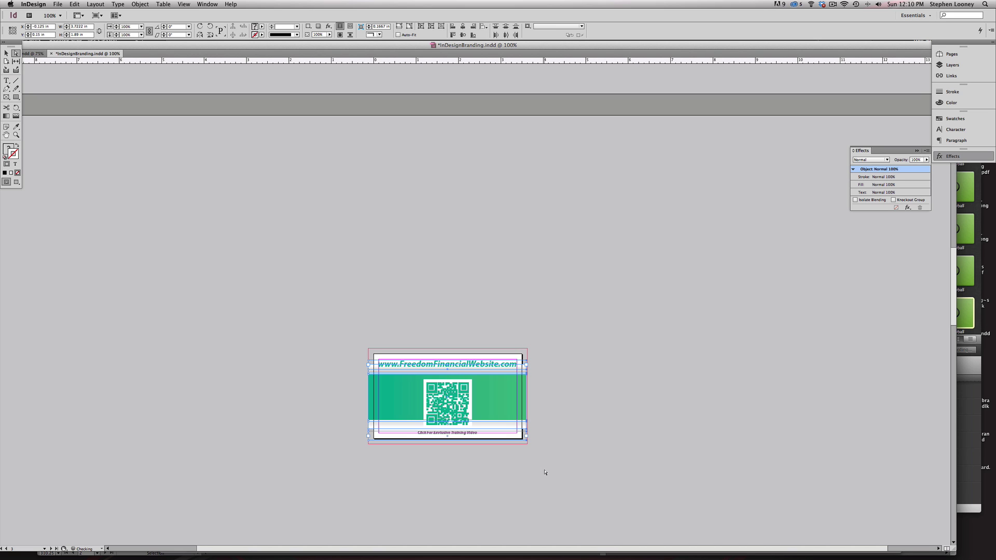
key(Right)
key(Right)
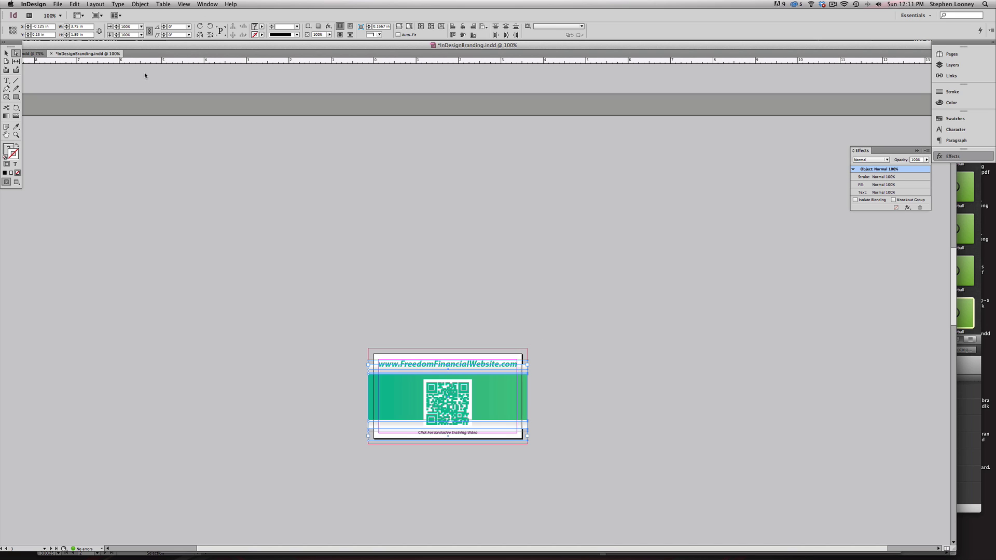
- Choose the High Quality Print PDF preset and save the export as InDesignBranding
click(57, 4)
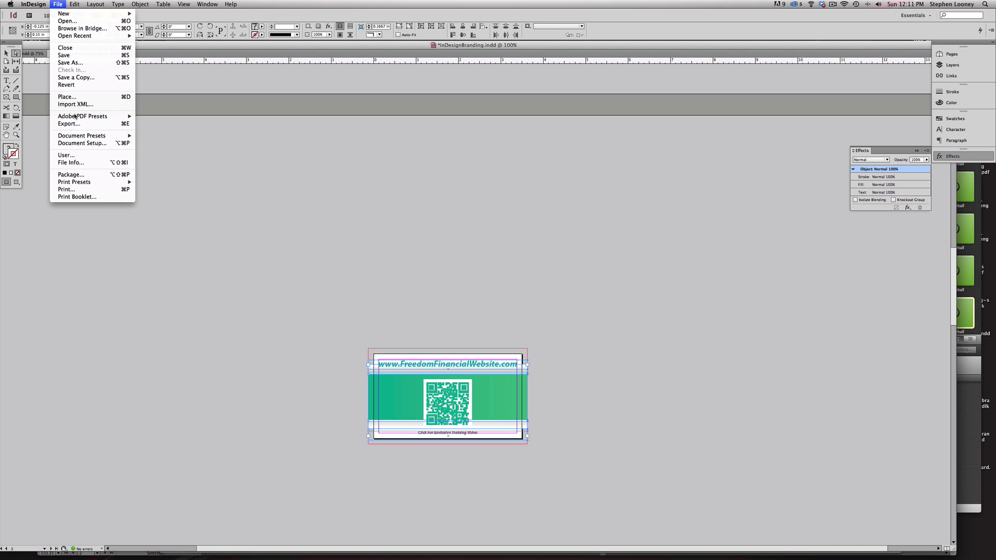
mouse_move(80, 118)
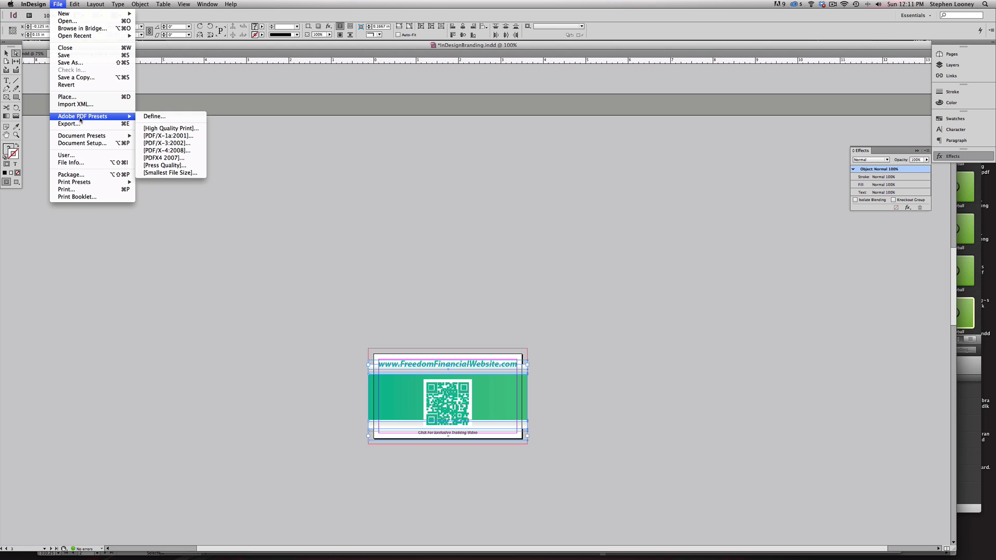
click(156, 129)
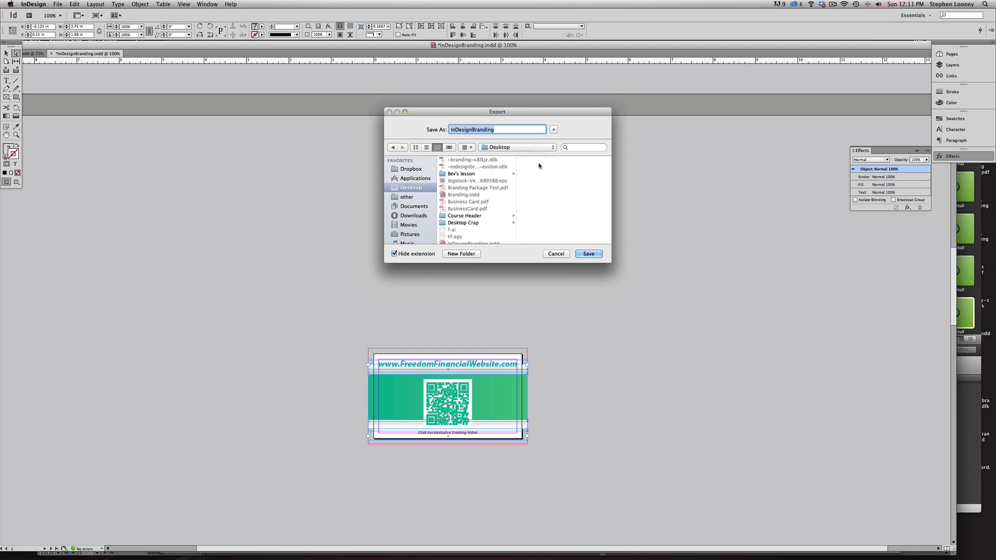
click(589, 254)
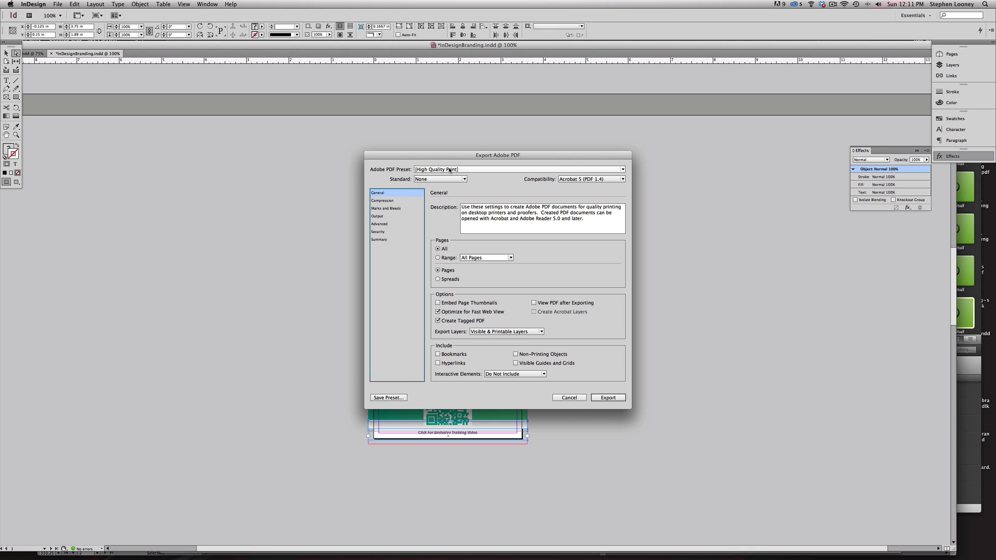
- Turn on crop marks, set the bleed to 0.125 in, and export the PDF
click(393, 209)
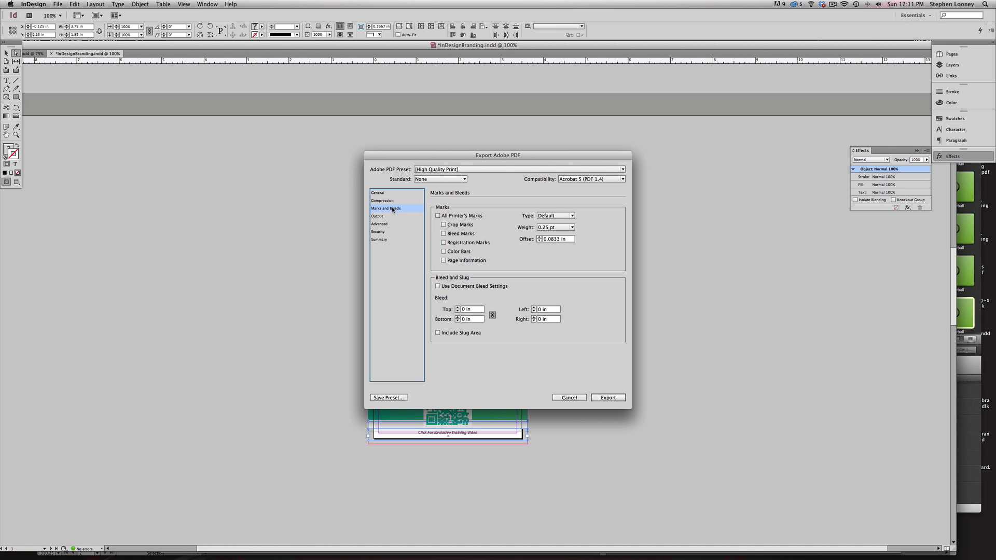
click(447, 226)
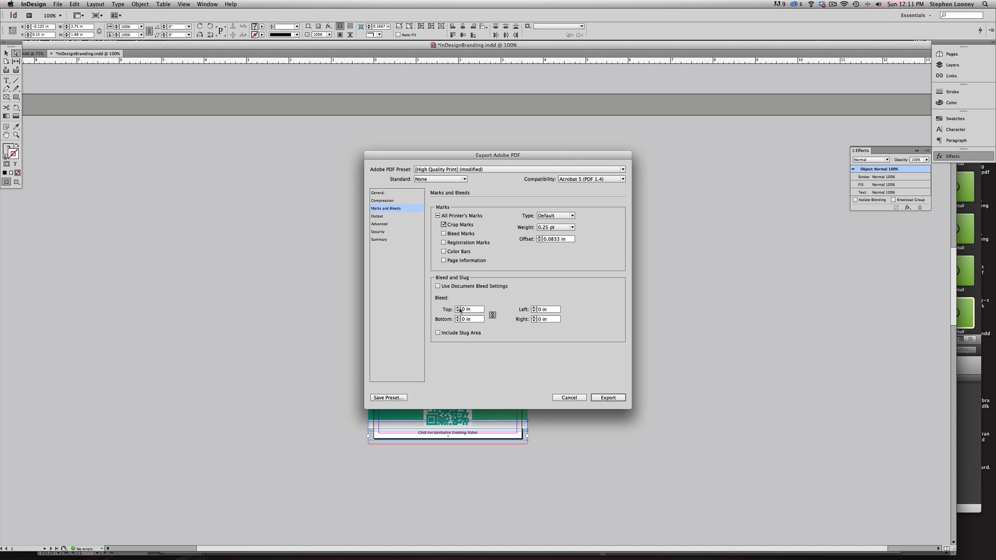
click(458, 307)
click(457, 308)
click(387, 193)
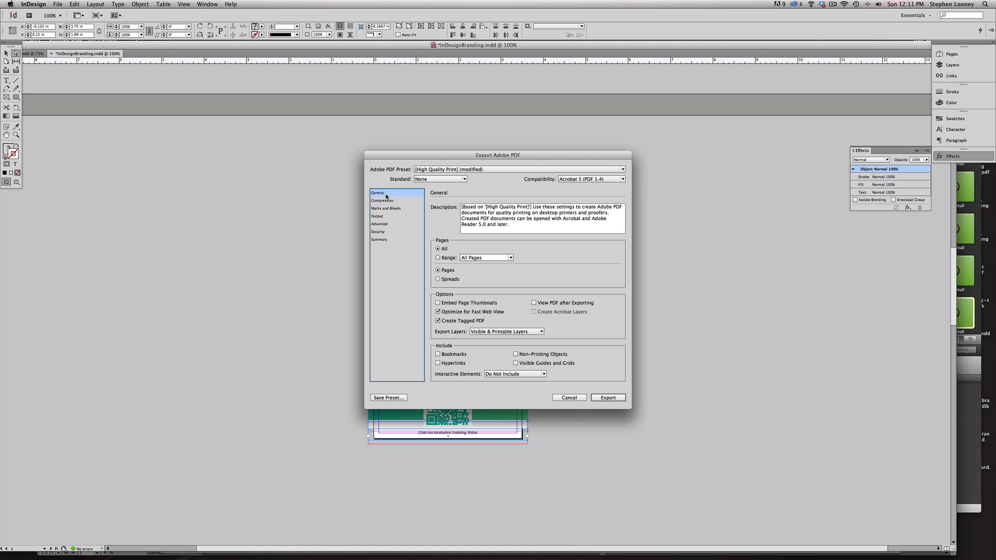
click(608, 397)
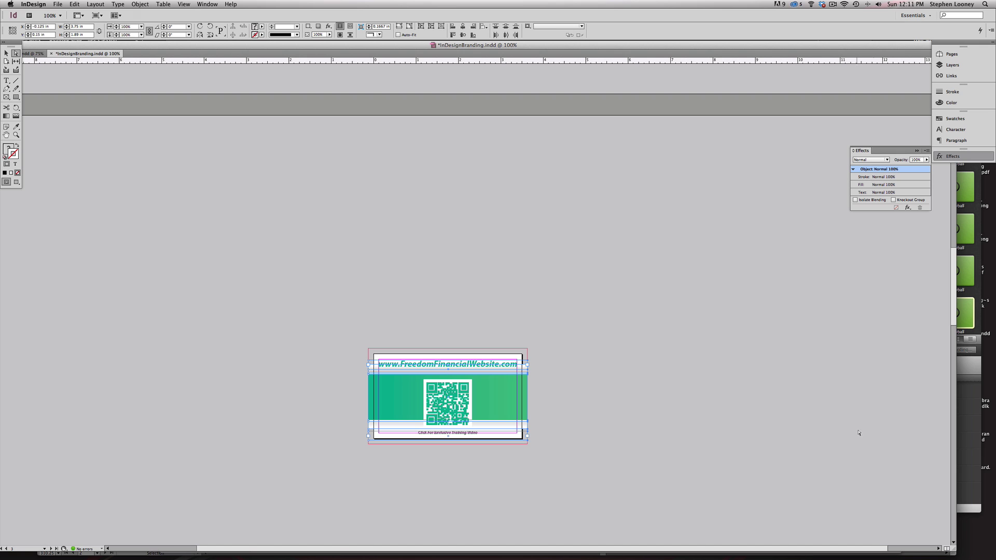
- Check the five pages of InDesignBranding.pdf and their crop marks in Acrobat, then quit Acrobat
double_click(974, 530)
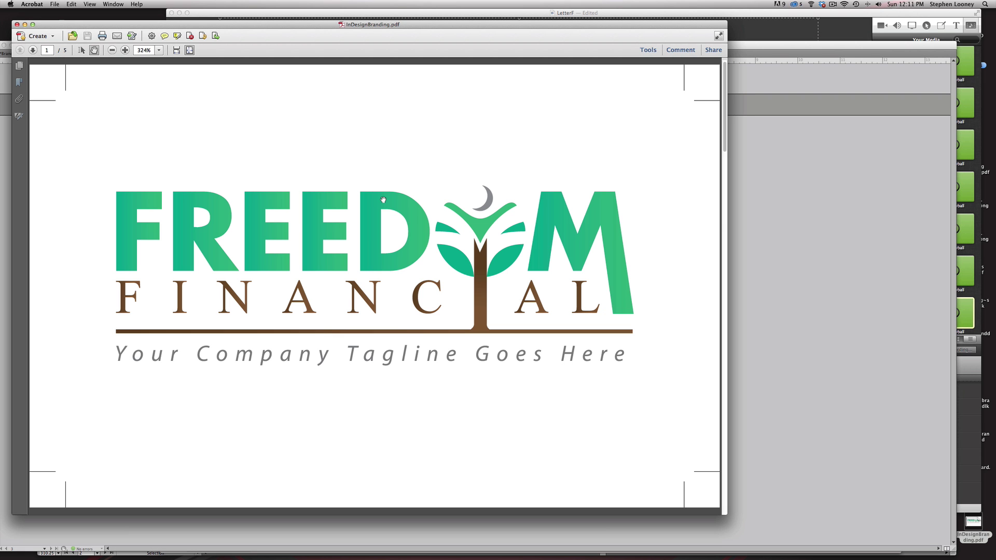
scroll(383, 200, down, 2)
scroll(383, 199, down, 2)
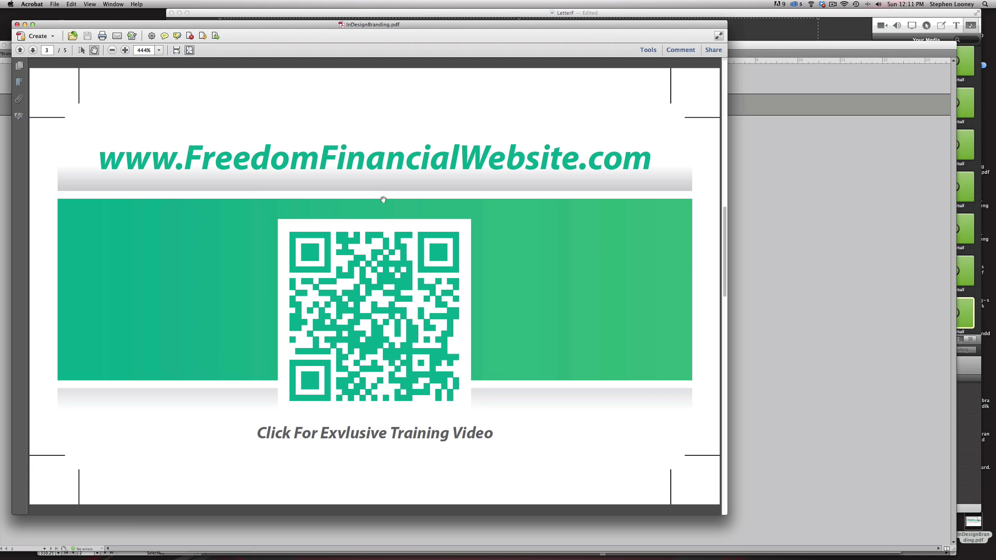
scroll(383, 200, up, 2)
scroll(383, 200, down, 2)
scroll(382, 200, up, 2)
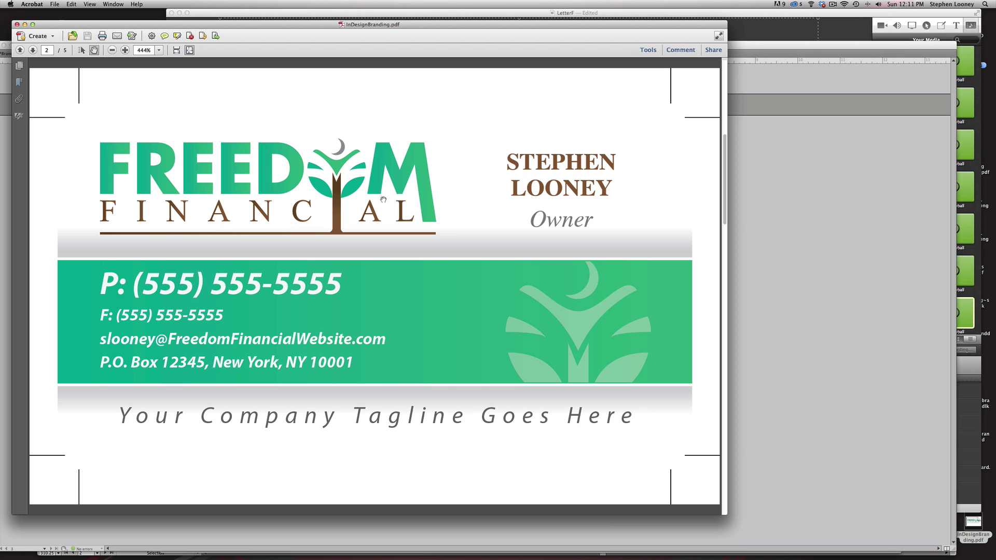
key(super+w)
key(super+q)
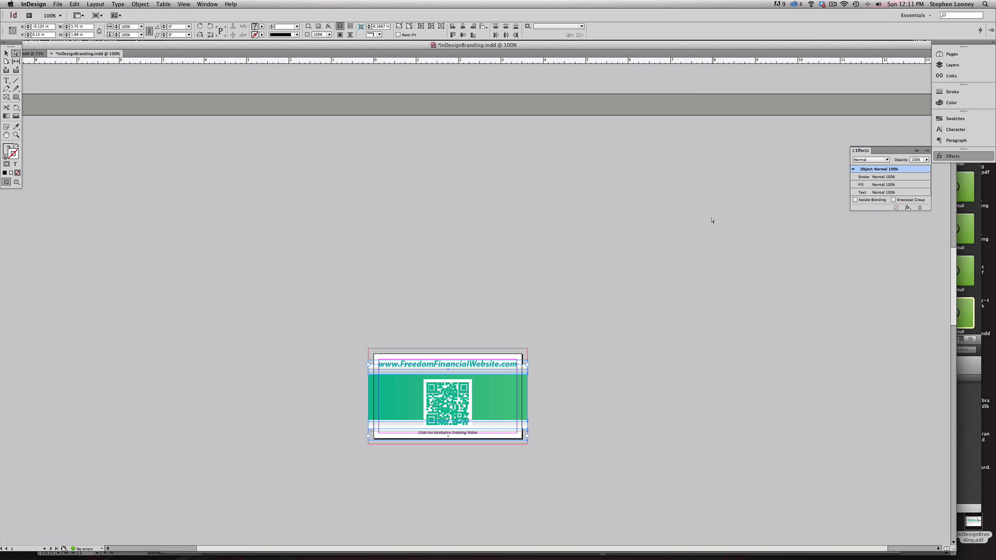